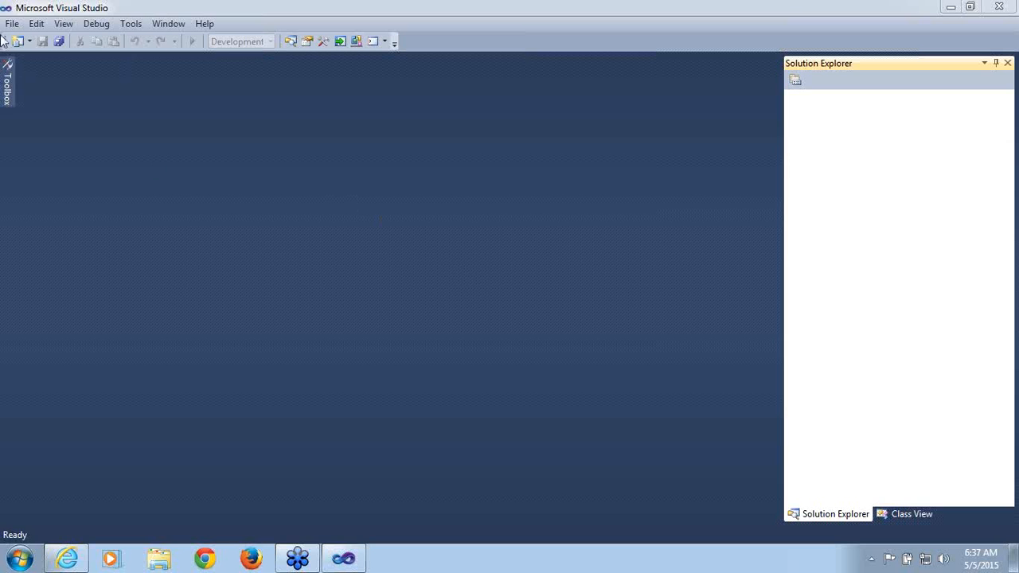
- Open the recent solution Mult_SSAS.sln and open its Dim Date dimension for design
click(12, 25)
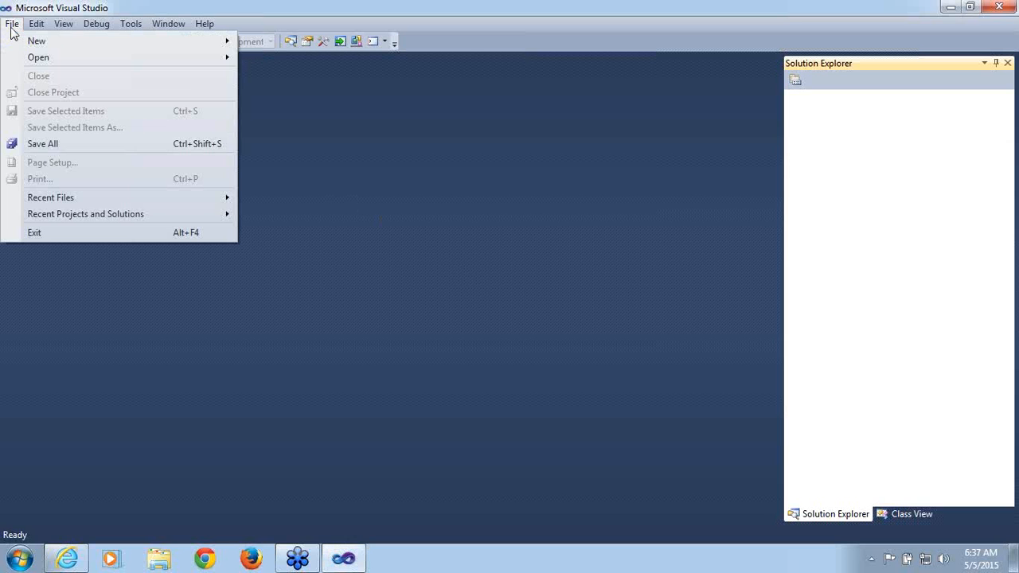
mouse_move(41, 58)
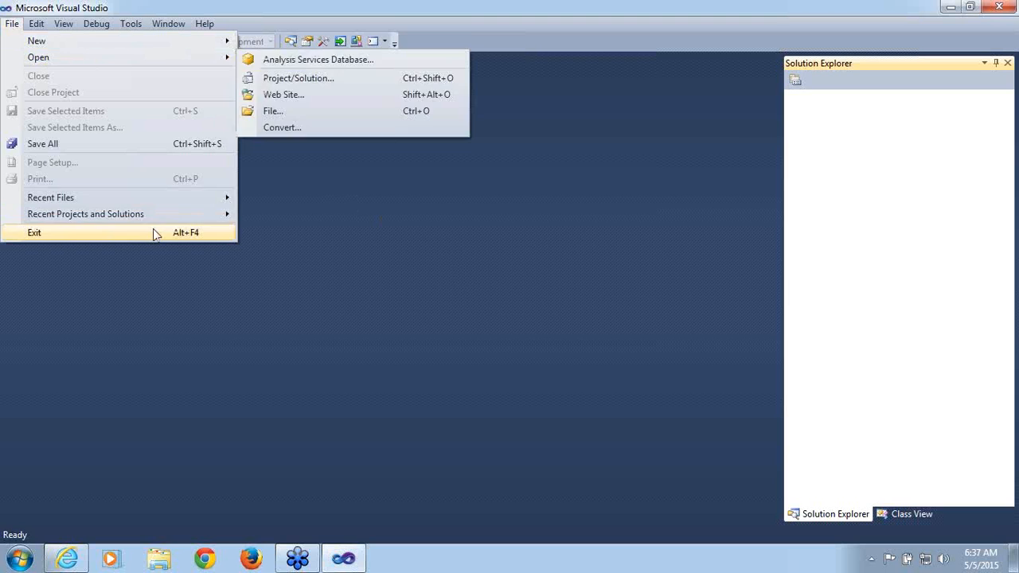
mouse_move(149, 217)
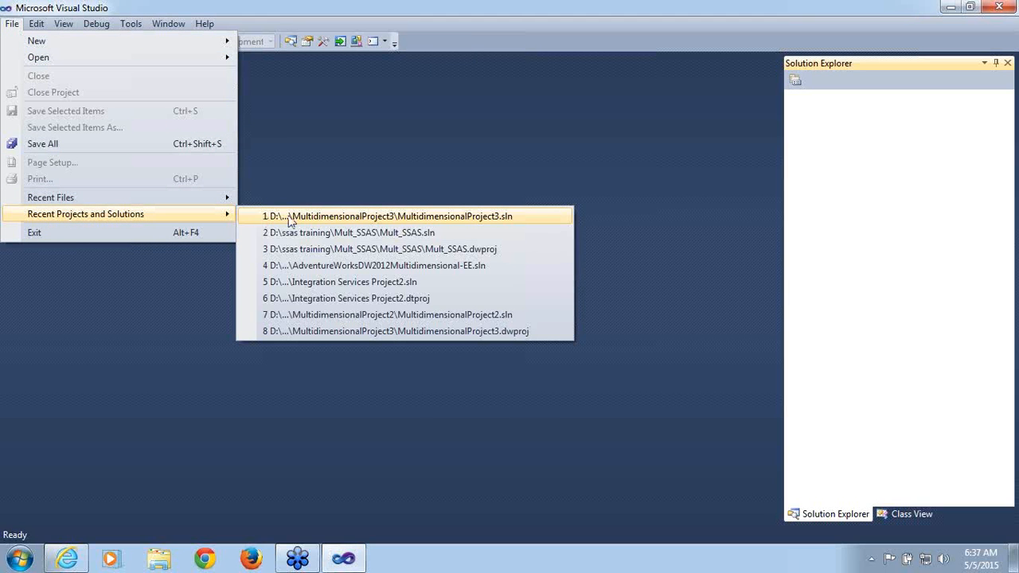
click(339, 233)
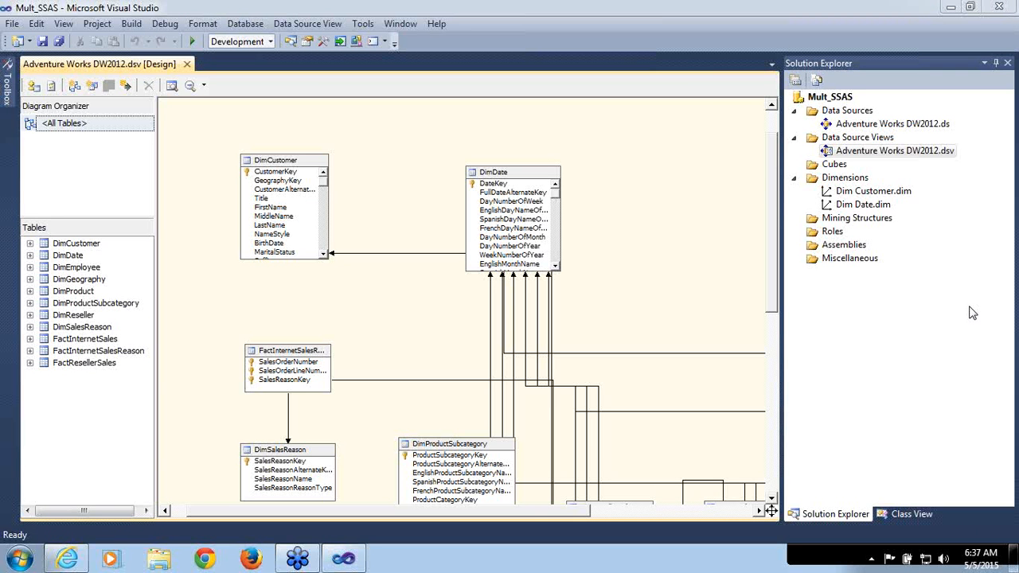
click(853, 205)
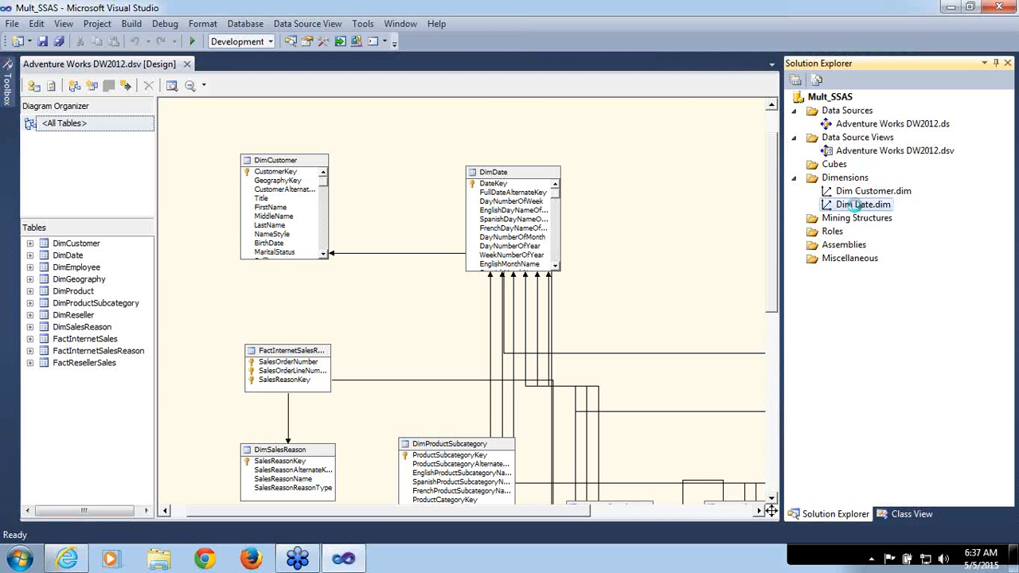
double_click(853, 204)
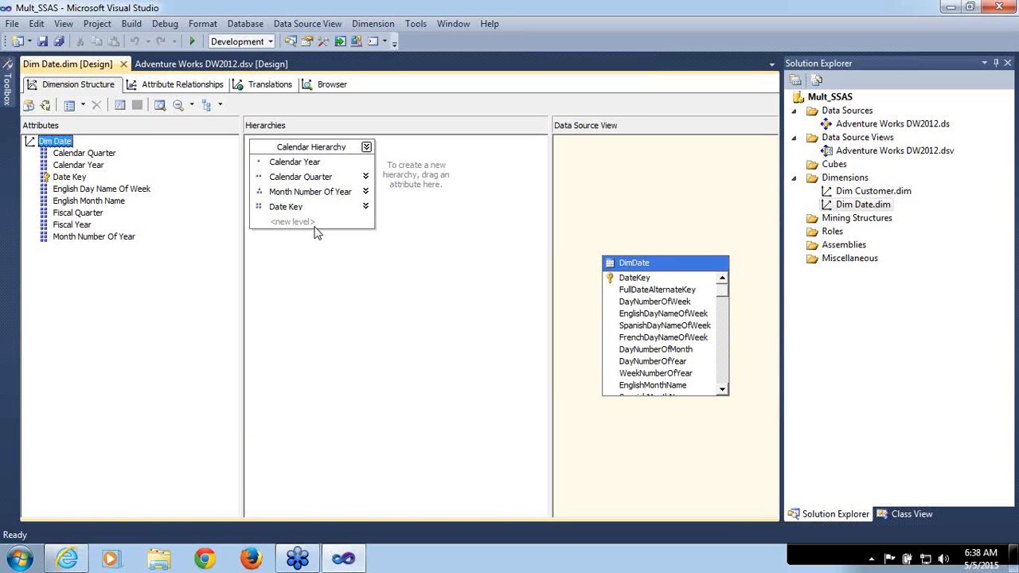
- Rename the Month Number Of Year level in the Calendar Hierarchy to Month
click(300, 166)
click(303, 176)
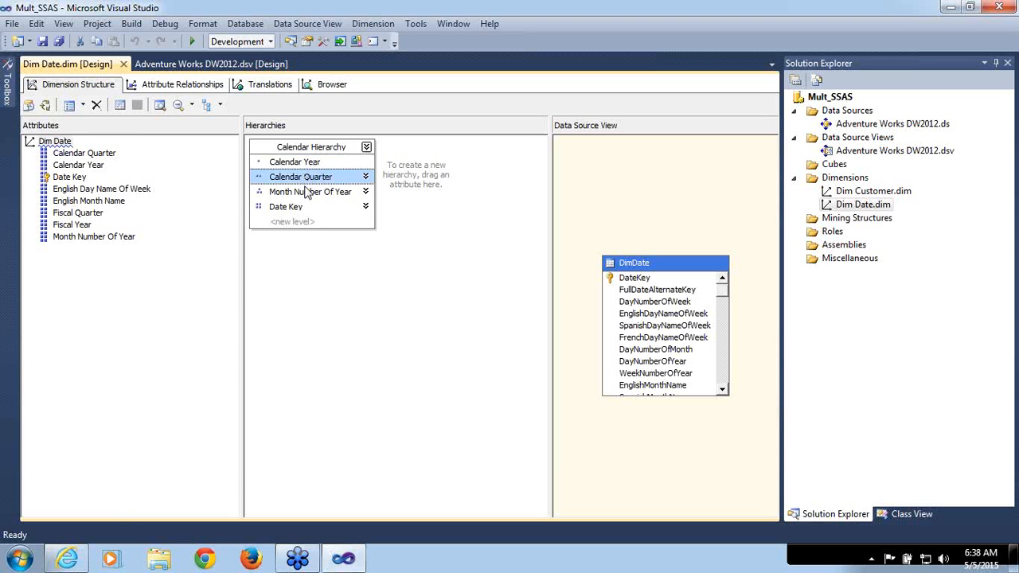
click(307, 194)
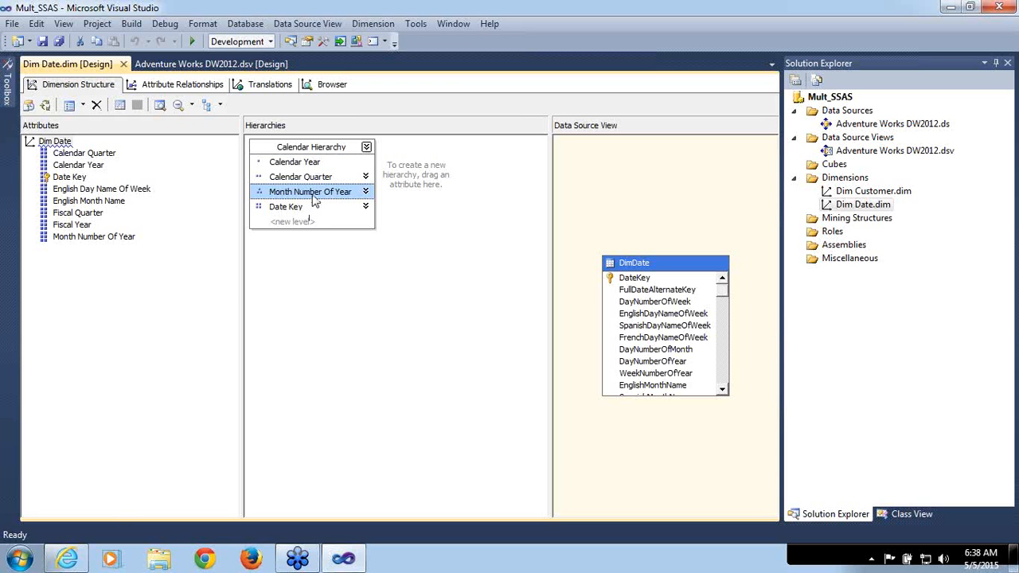
right_click(312, 201)
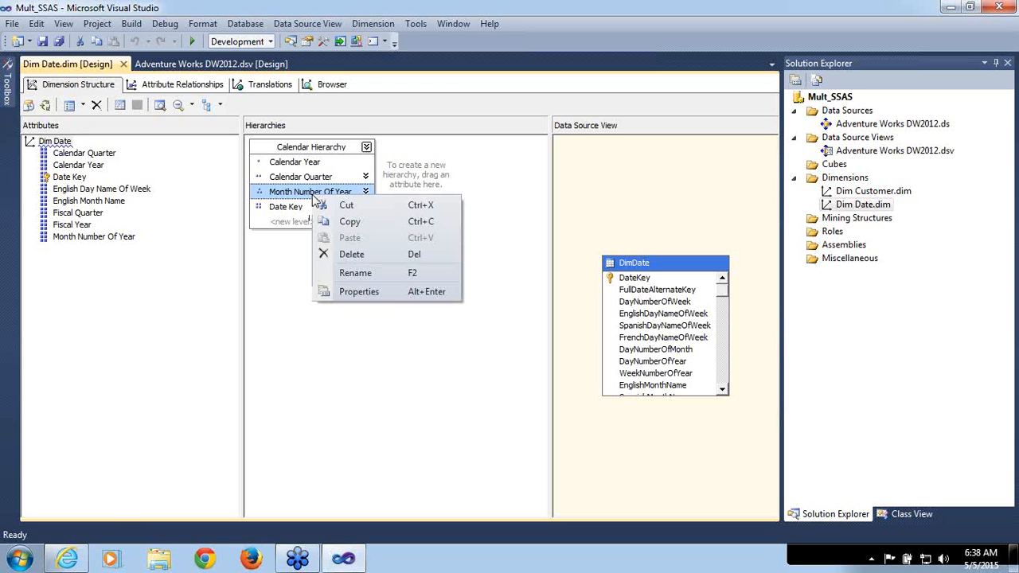
click(354, 273)
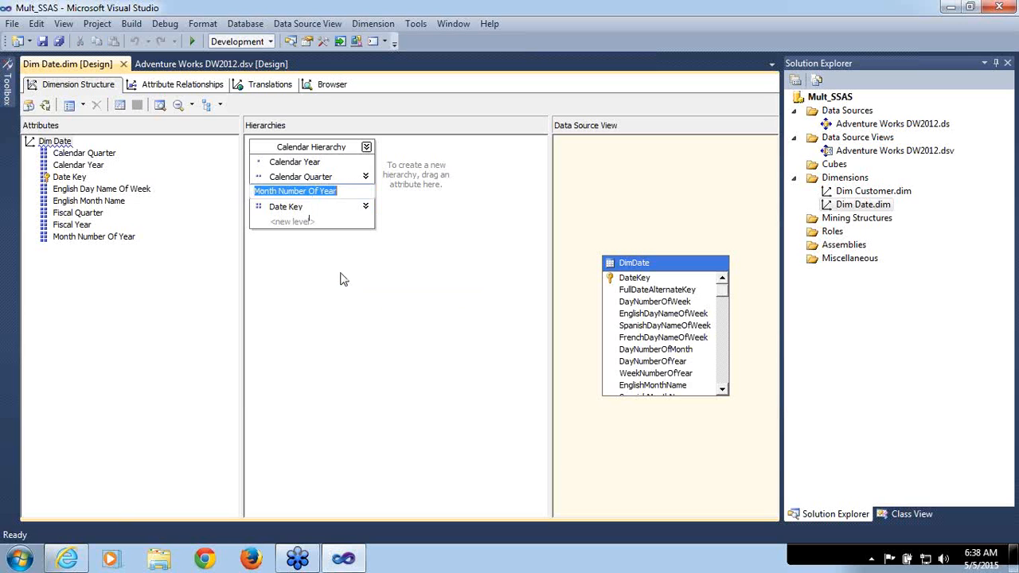
text(Month)
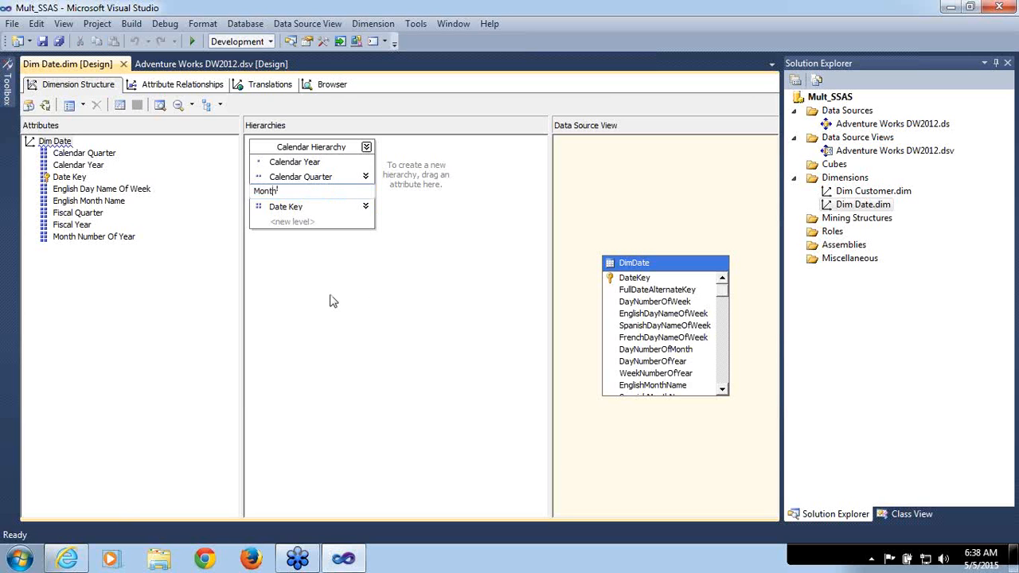
key(Return)
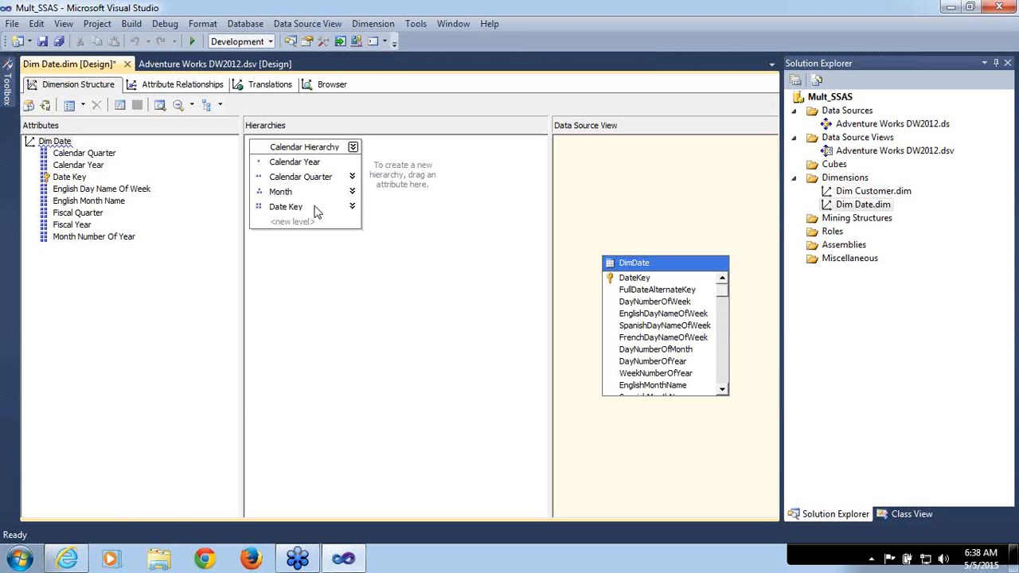
- Rename the Date Key level in the Calendar Hierarchy to Date and save the dimension
click(317, 209)
right_click(317, 209)
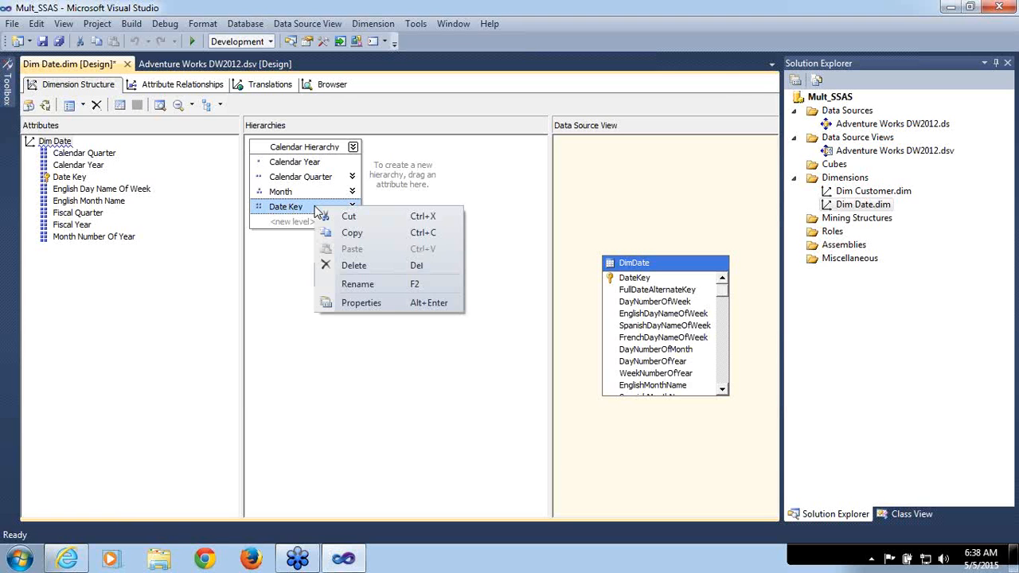
click(352, 285)
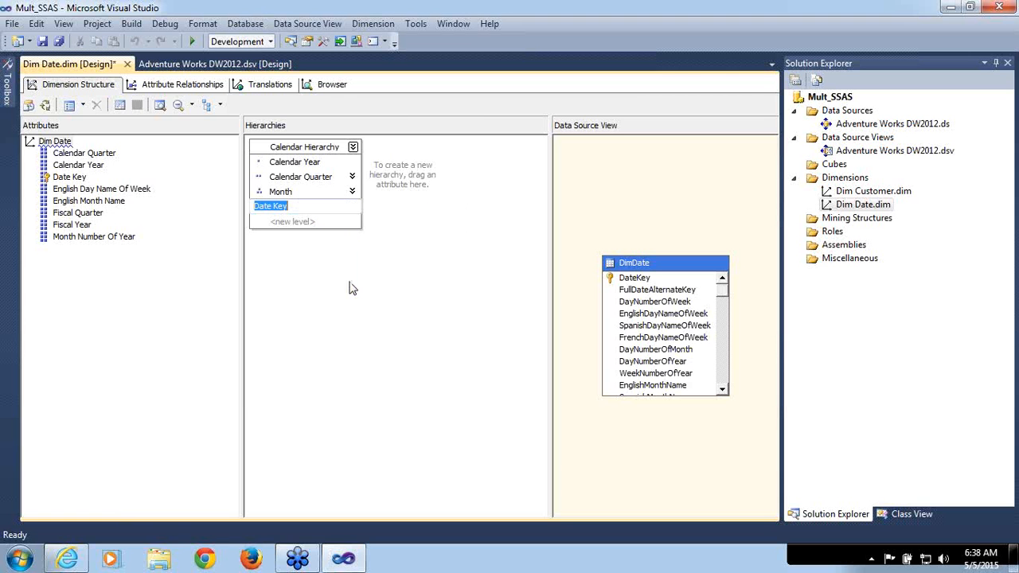
text(Date)
key(Return)
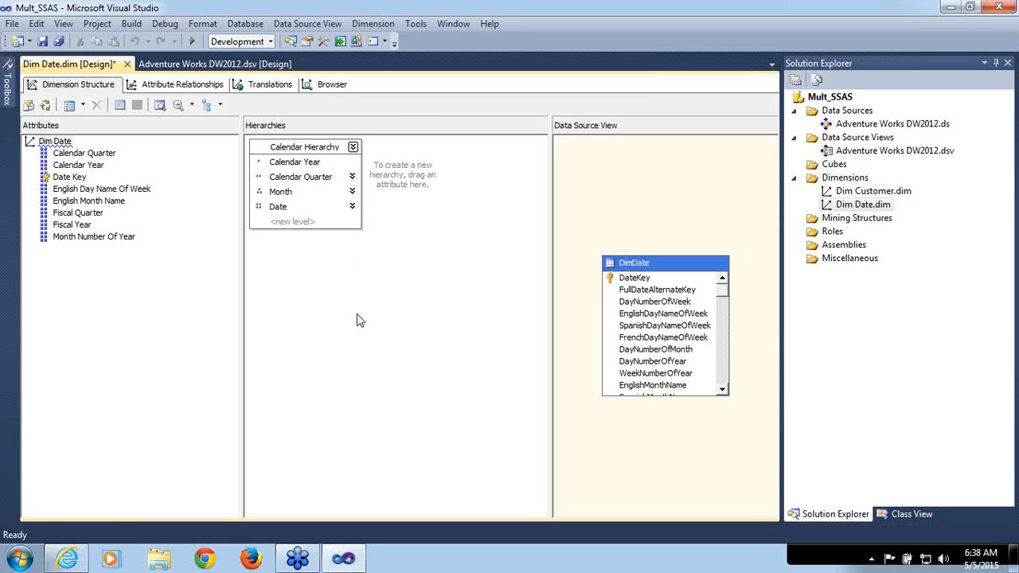
key(ctrl+s)
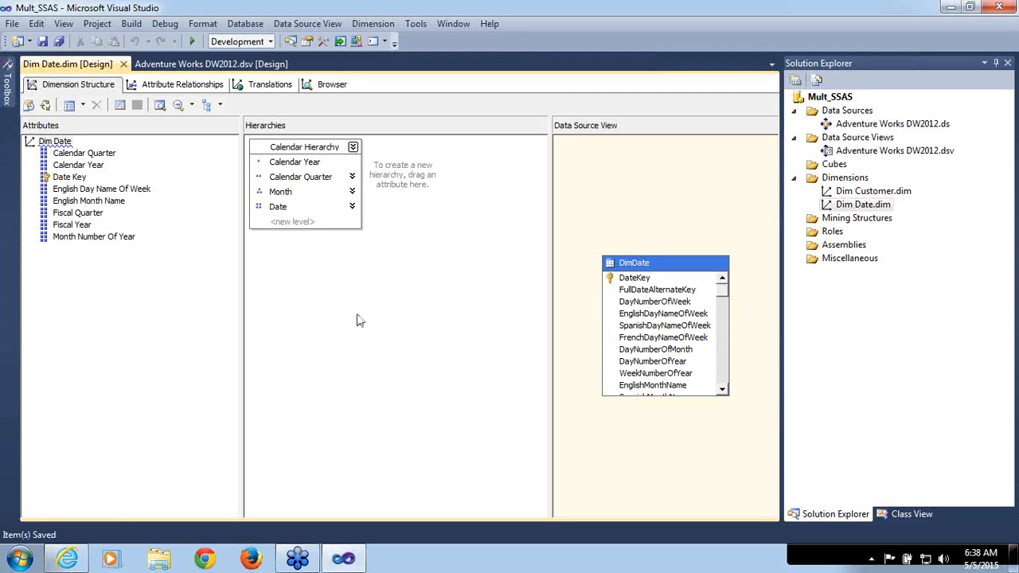
- Start processing the Dim Date dimension, building and deploying the project first, and set its process option to Process Full
click(45, 108)
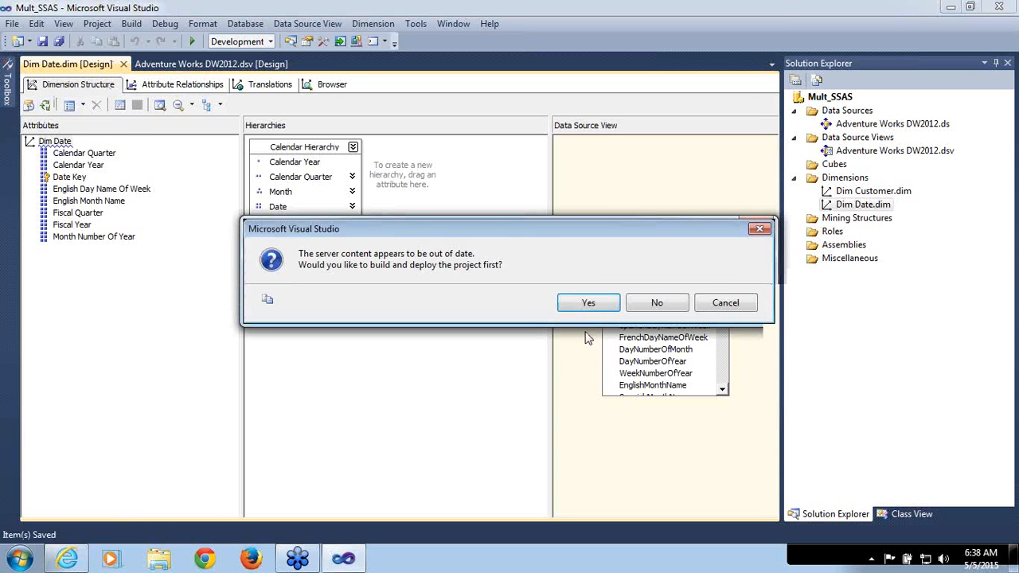
click(587, 303)
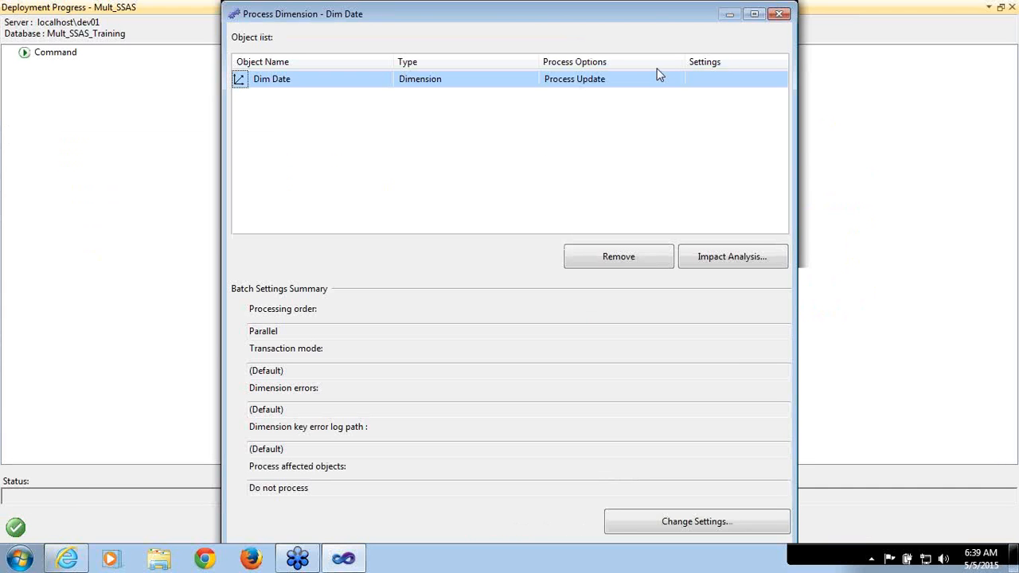
click(655, 80)
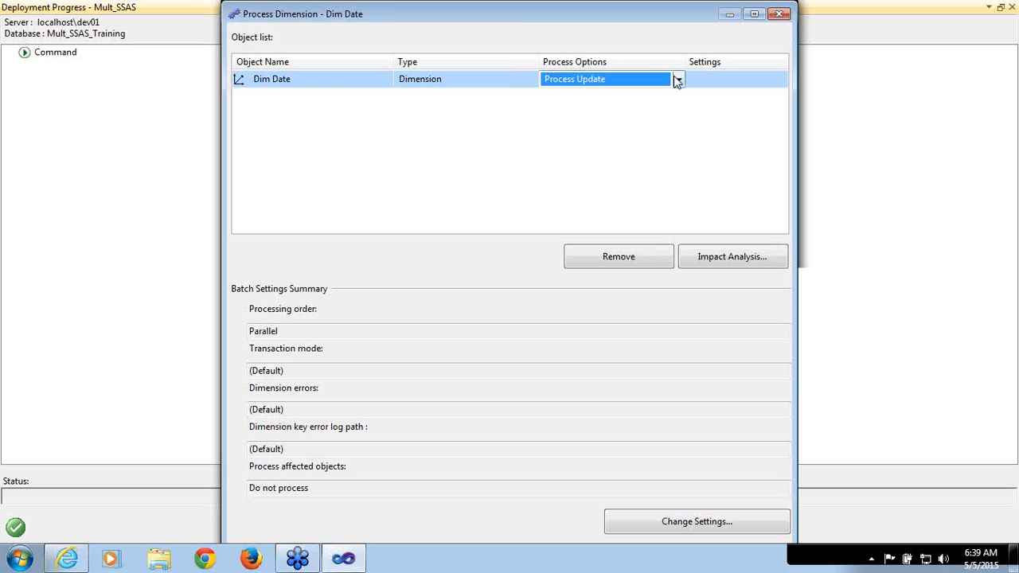
click(677, 80)
click(609, 115)
click(609, 117)
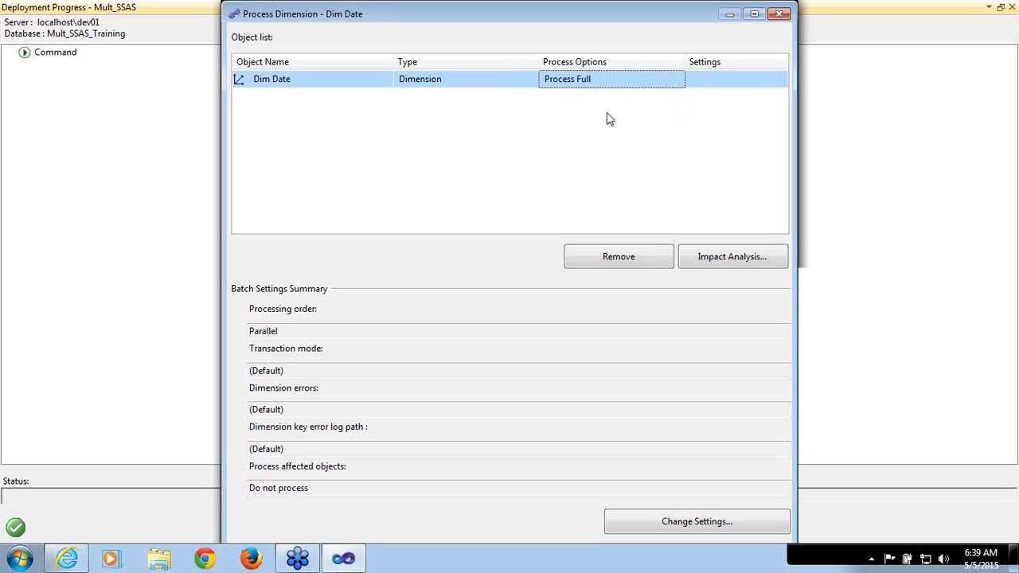
- Run the full processing of Dim Date, then close the processing and deployment progress windows
click(753, 14)
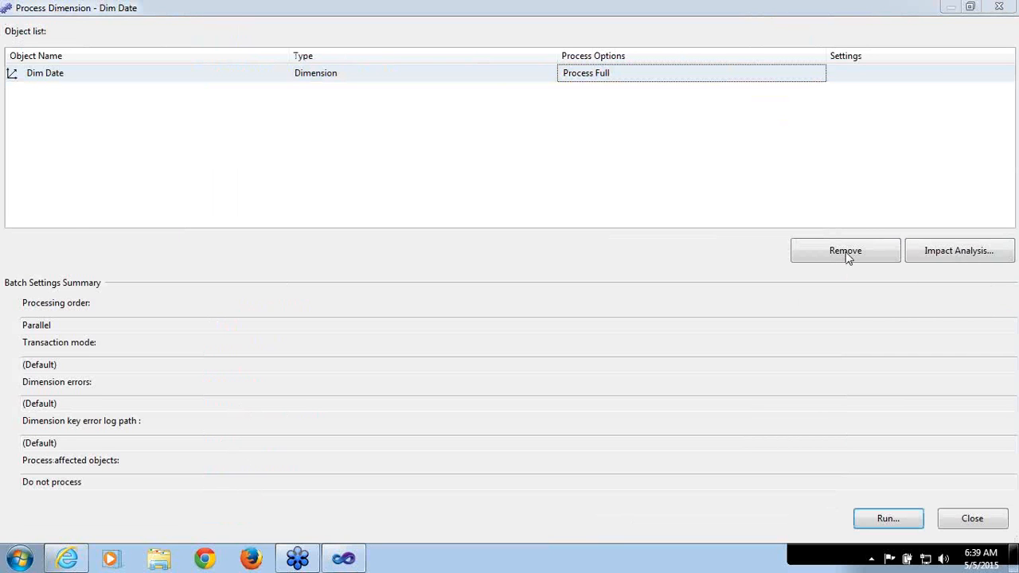
click(915, 520)
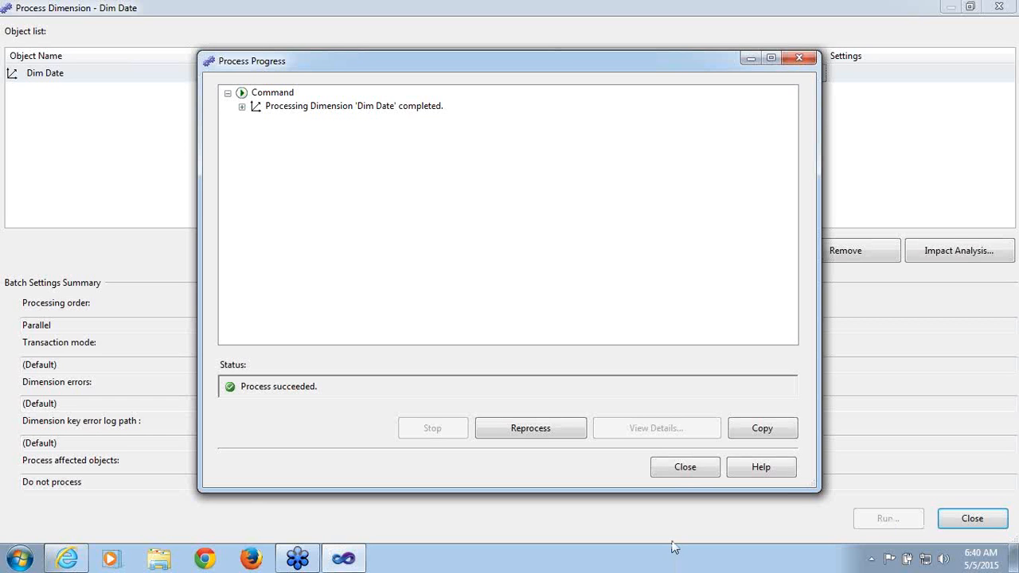
click(685, 470)
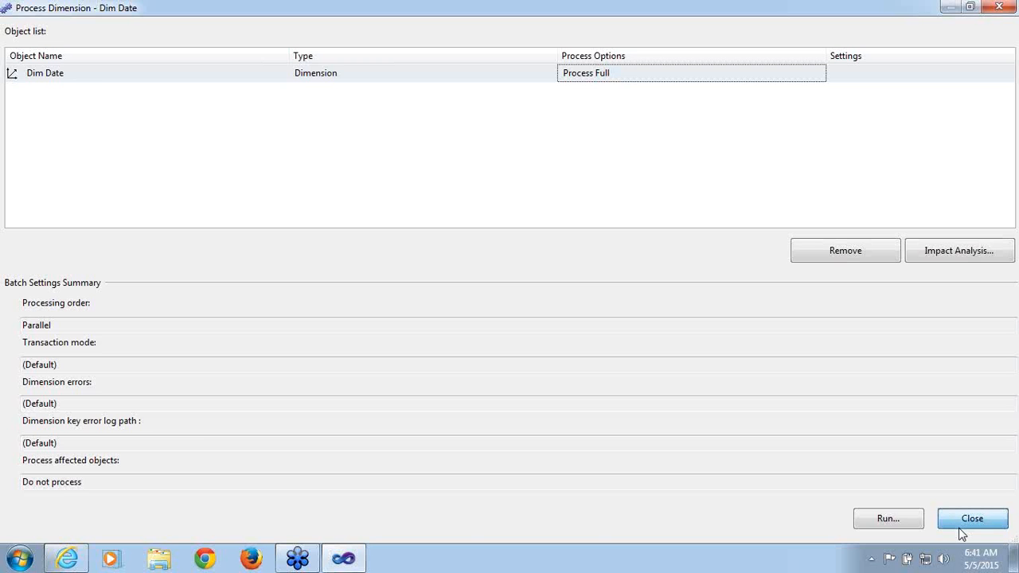
click(961, 534)
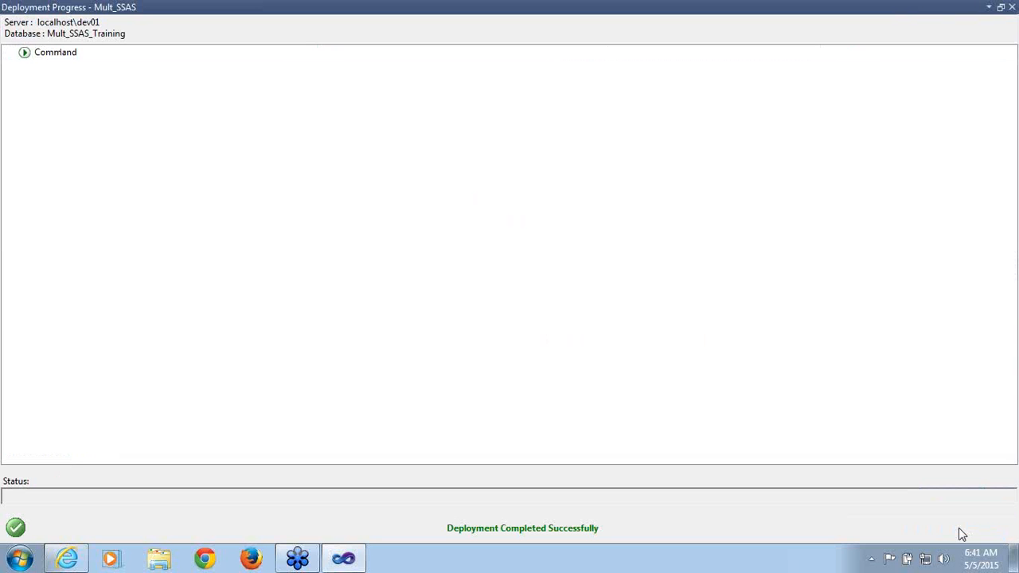
click(1010, 8)
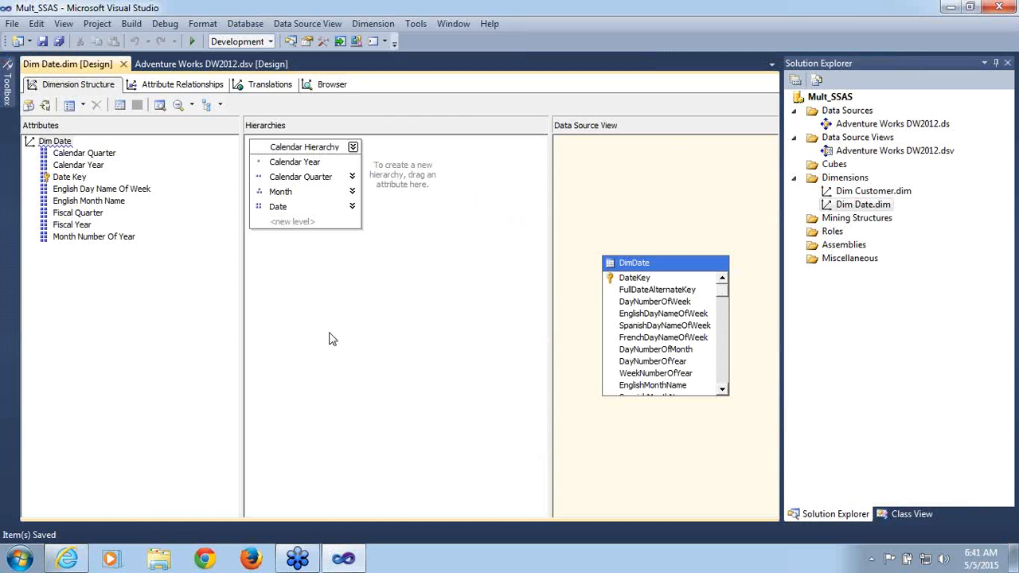
- Examine Dim Date's attribute relationships along the chain from Date Key through Month Number Of Year and Calendar Quarter to Calendar Year
click(169, 84)
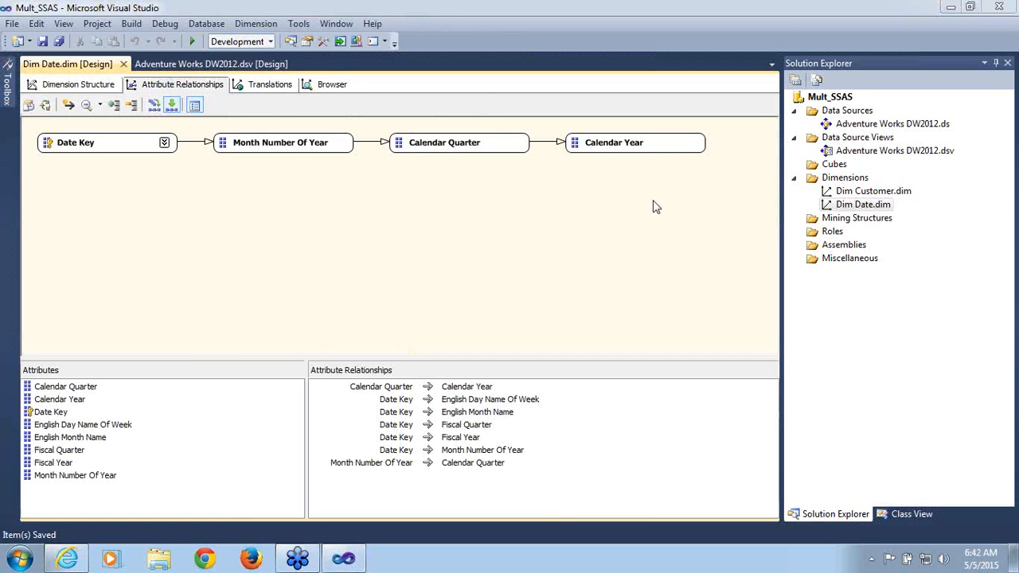
click(199, 148)
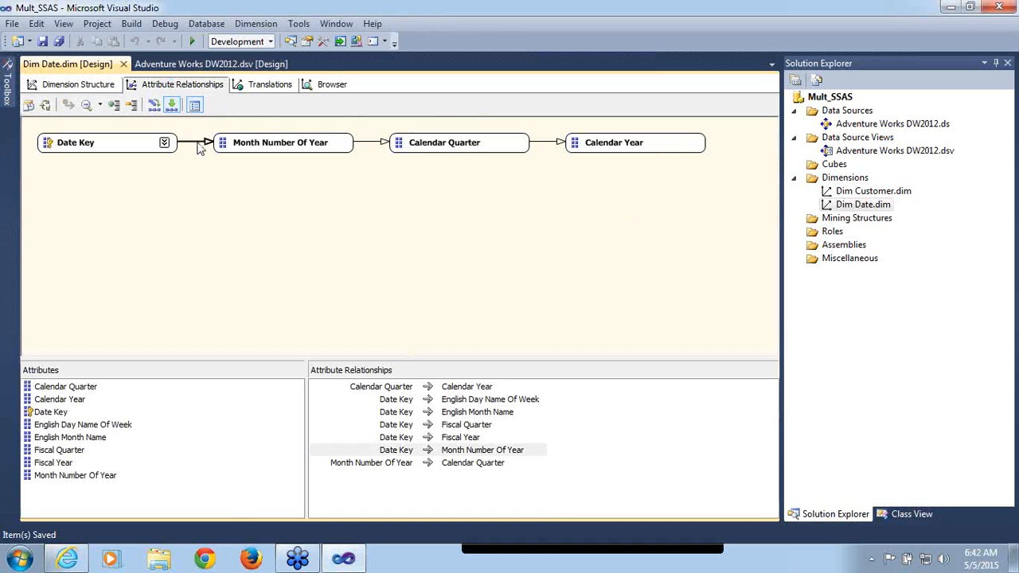
click(369, 148)
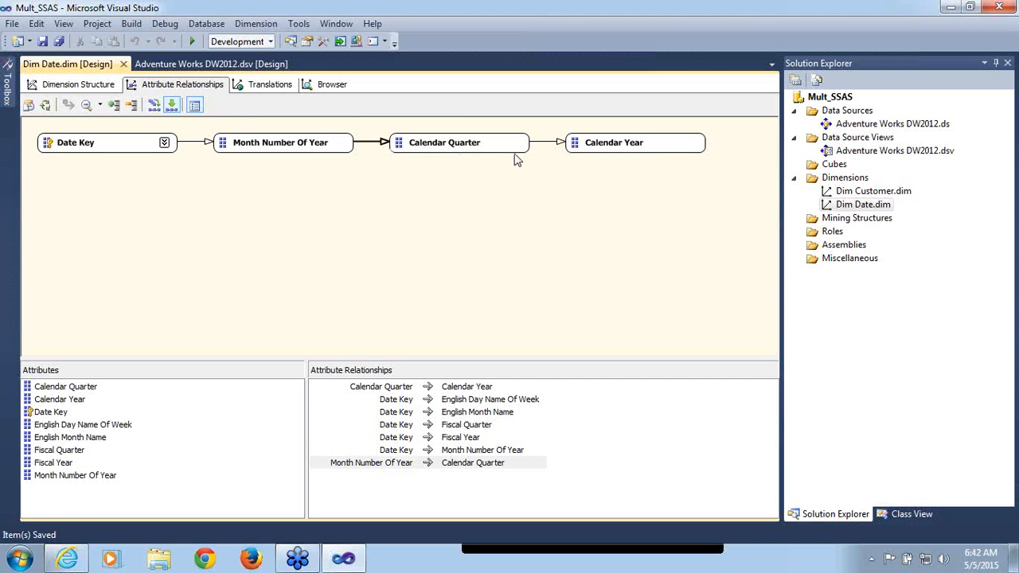
click(551, 144)
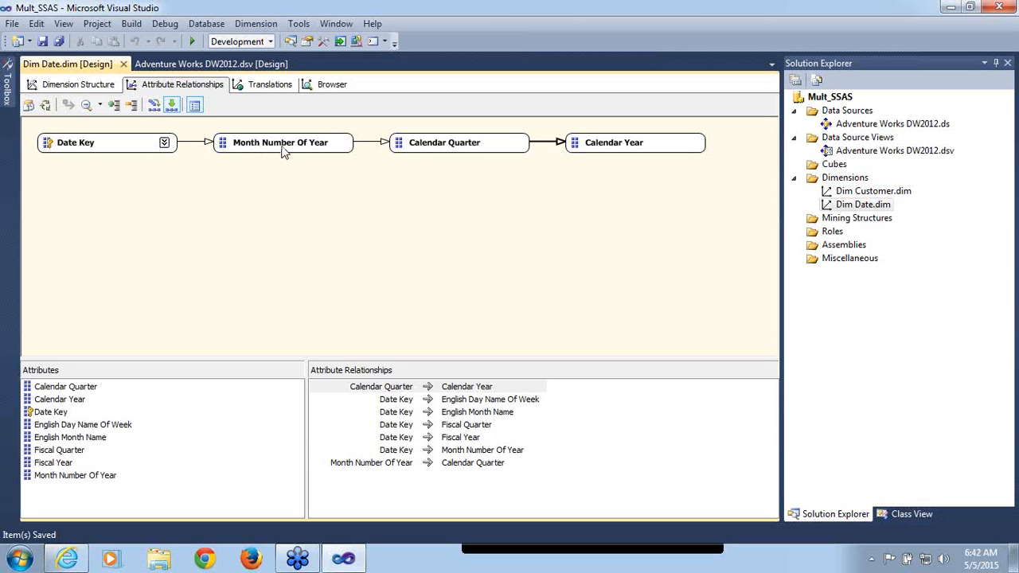
mouse_move(283, 152)
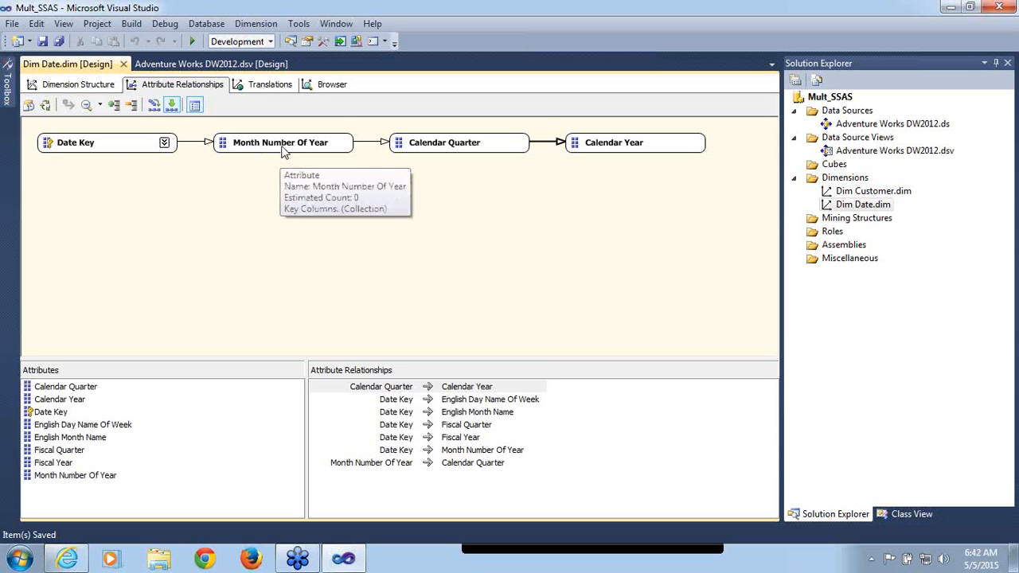
click(283, 152)
click(440, 152)
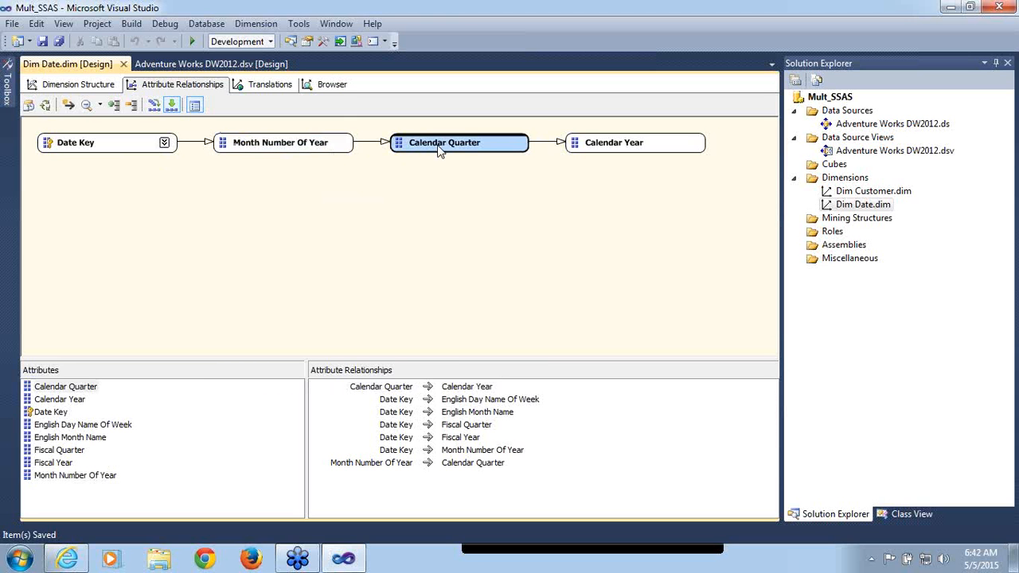
click(619, 144)
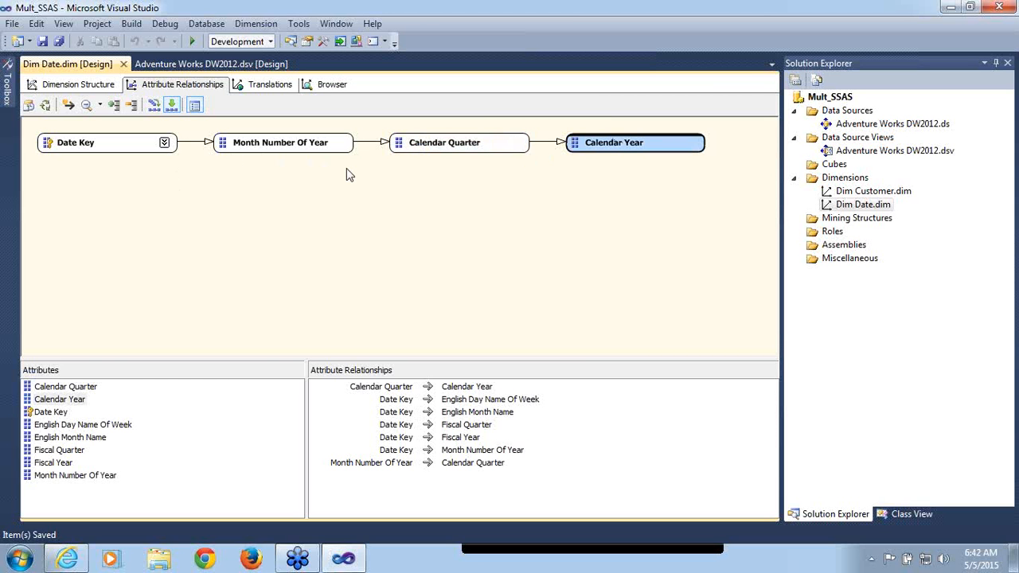
- Set the relationship type between Date Key and Month Number Of Year to Rigid
right_click(194, 147)
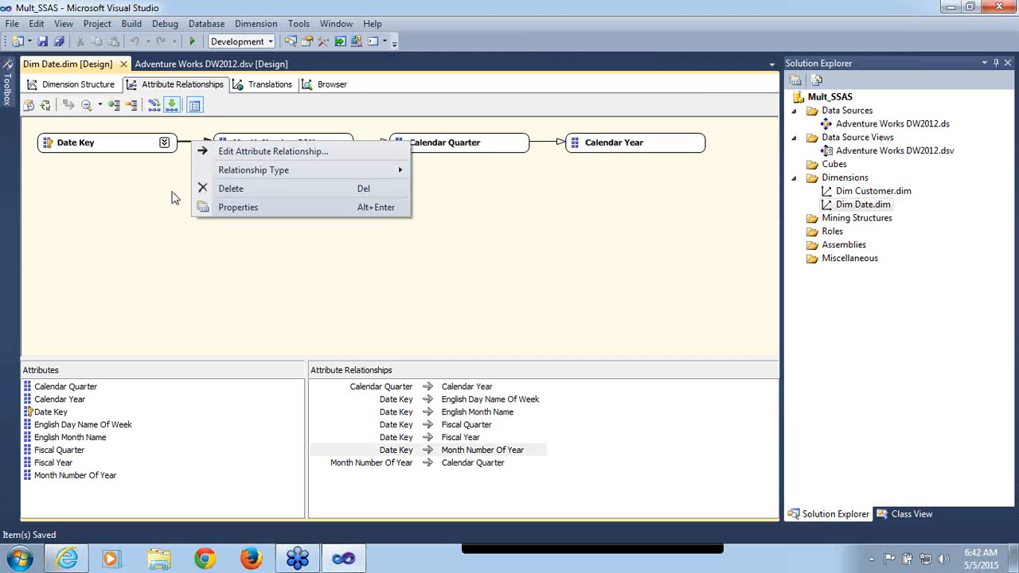
mouse_move(244, 175)
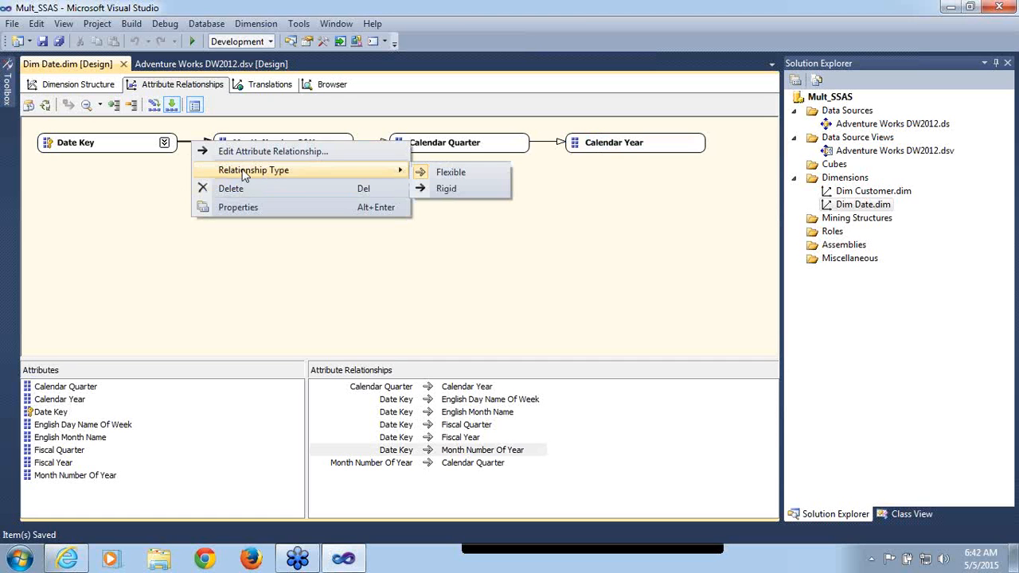
click(466, 193)
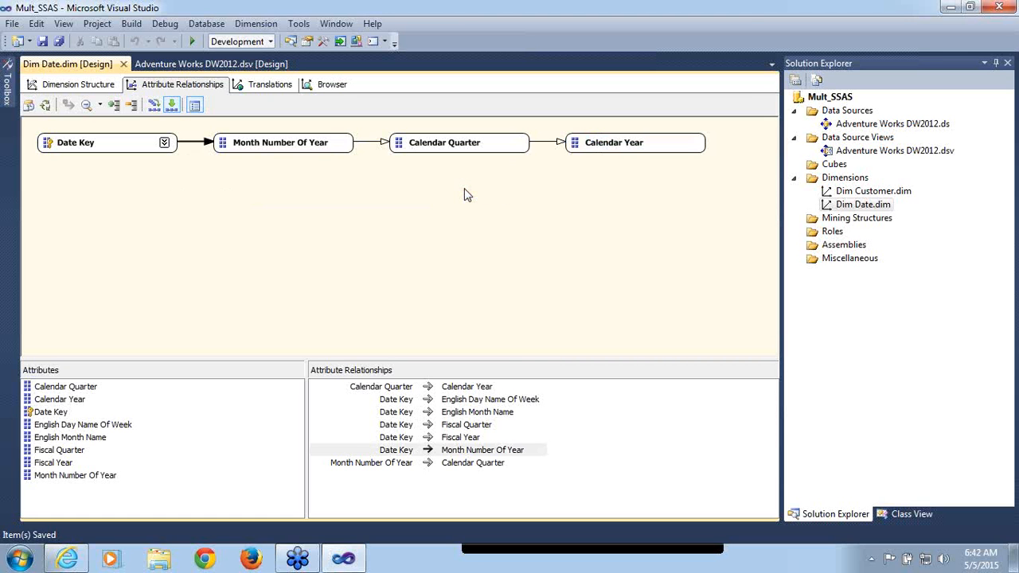
- Set the relationship type between Month Number Of Year and Calendar Quarter to Rigid
right_click(369, 146)
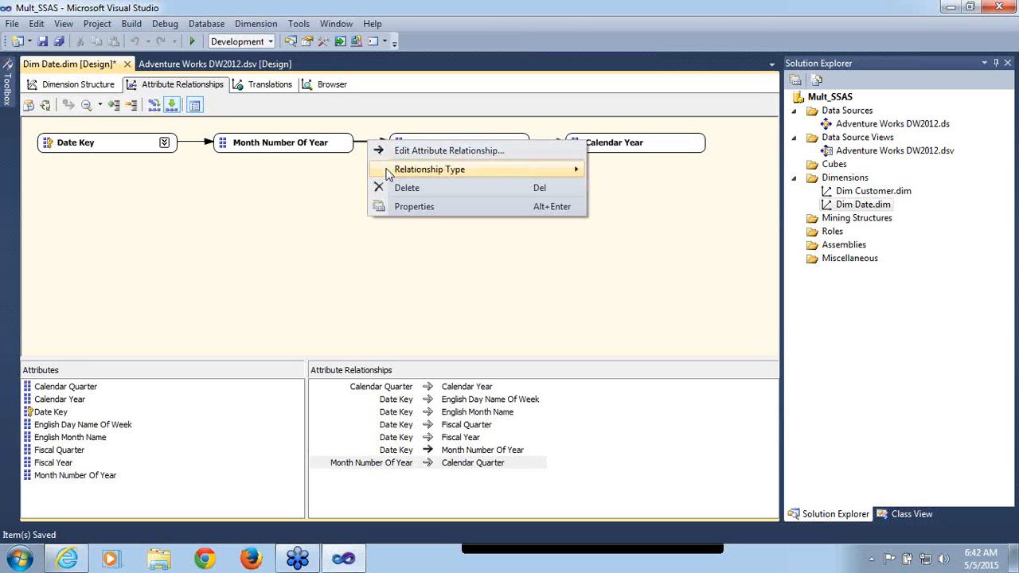
mouse_move(389, 173)
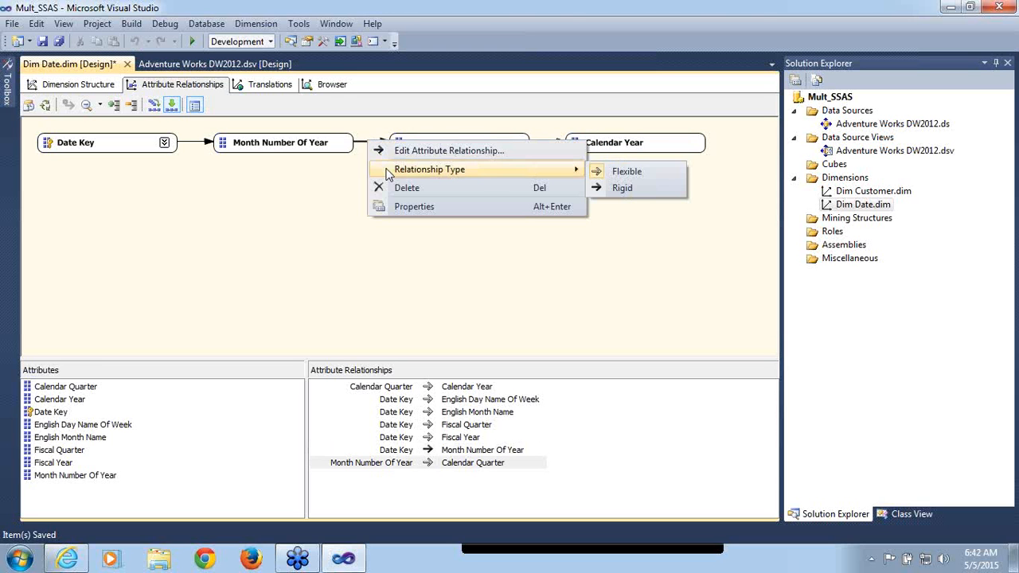
click(640, 195)
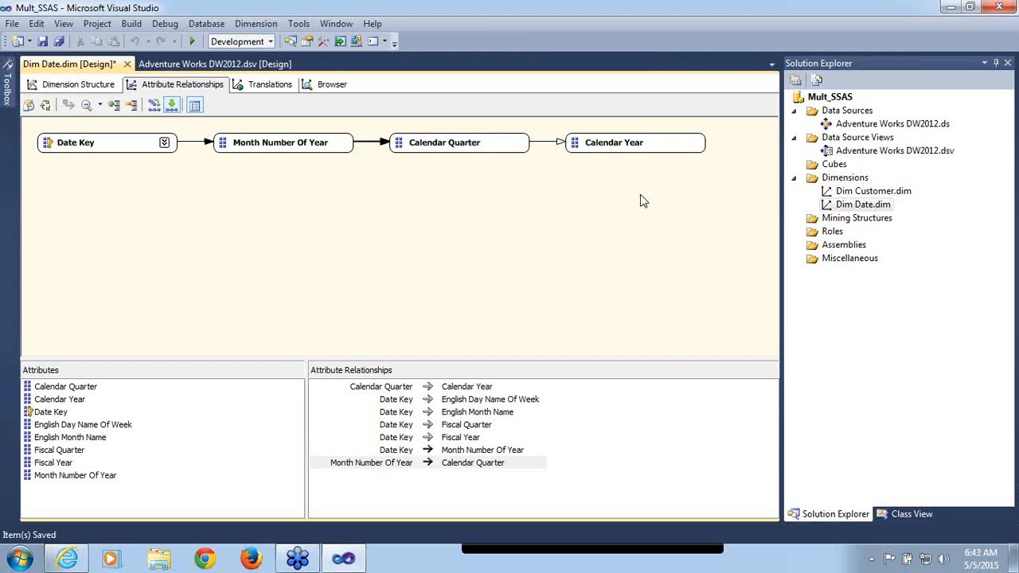
- Set the relationship type between Calendar Quarter and Calendar Year to Rigid, and save the dimension
right_click(545, 144)
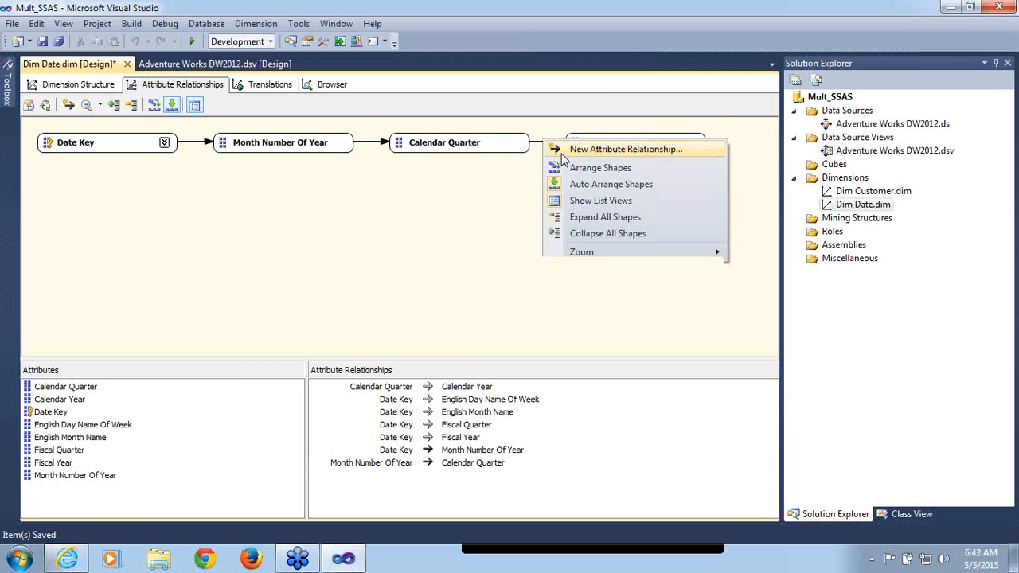
click(518, 210)
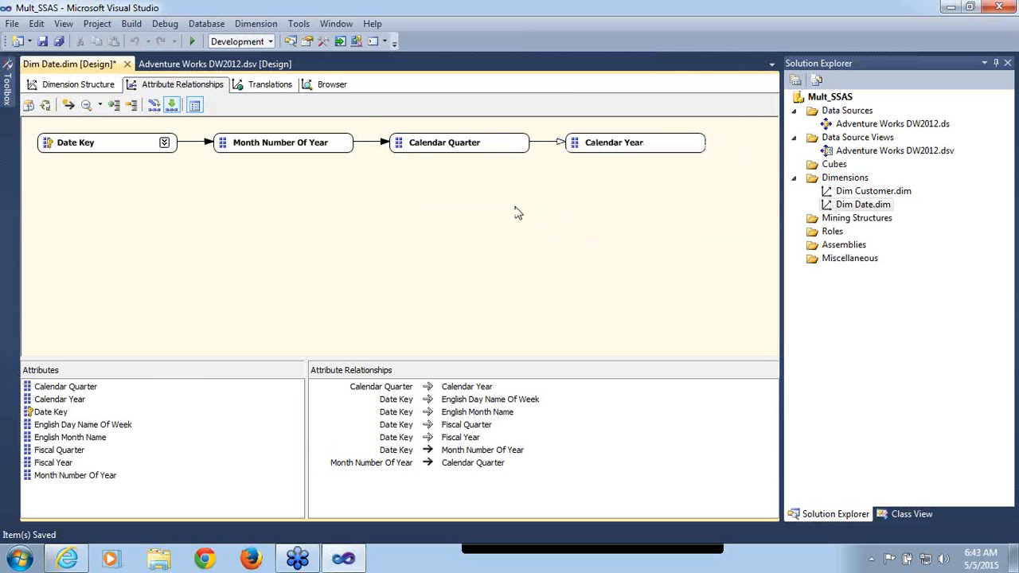
click(541, 146)
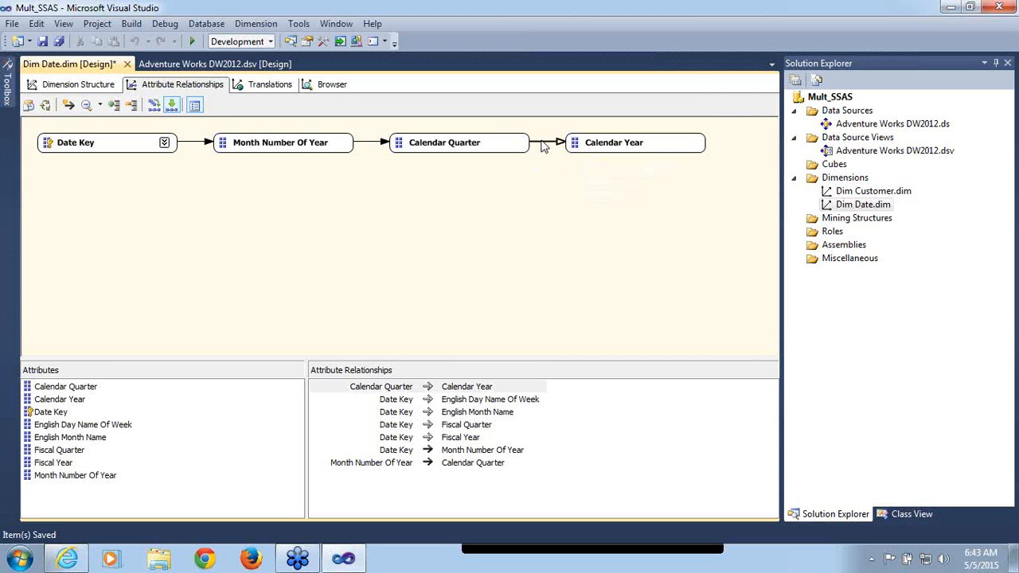
right_click(541, 147)
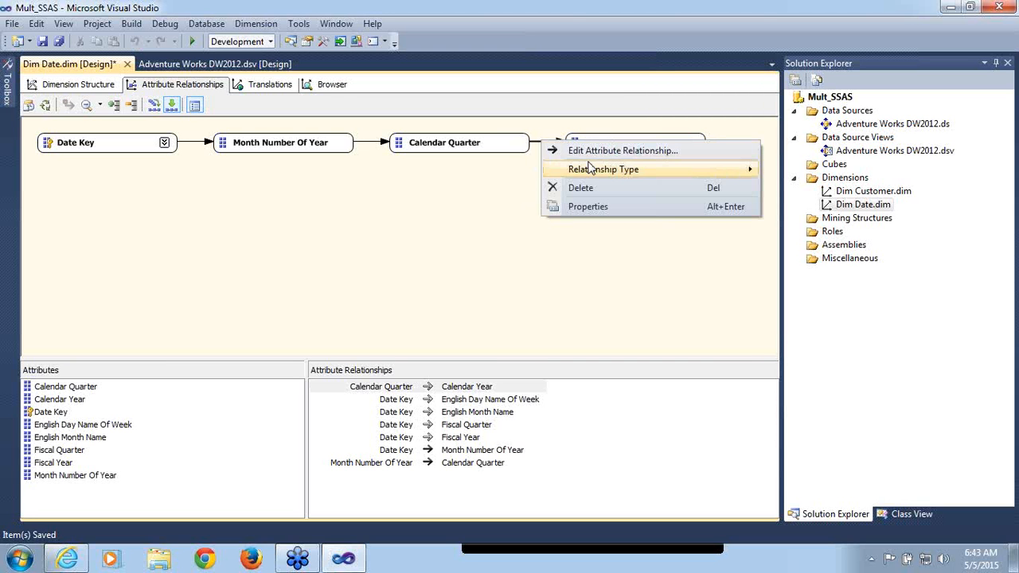
mouse_move(591, 169)
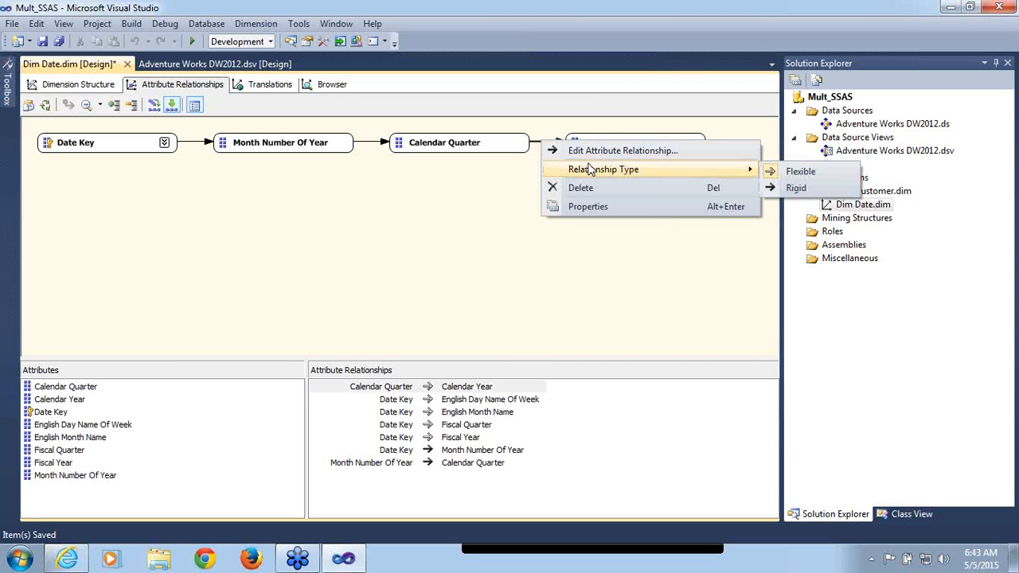
click(792, 188)
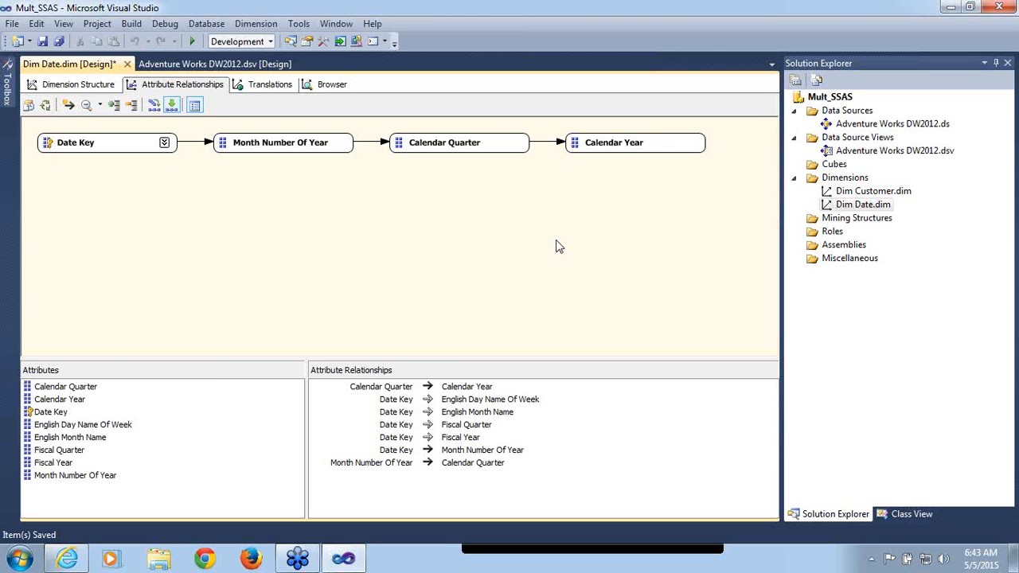
key(ctrl+s)
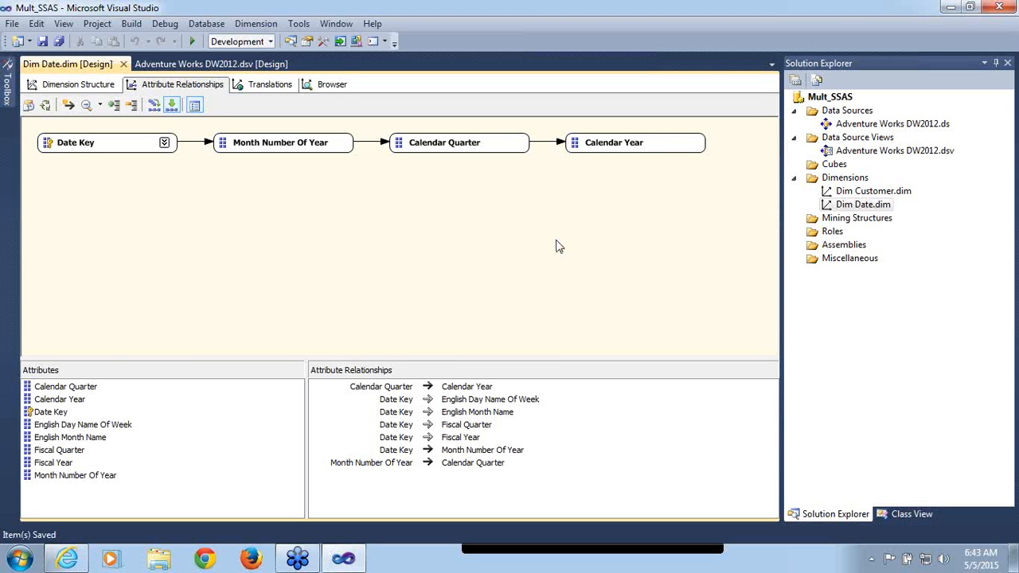
- Start processing Dim Date from its dimension structure, building and deploying the project first and overwriting the Mult_SSAS_Training database
click(102, 86)
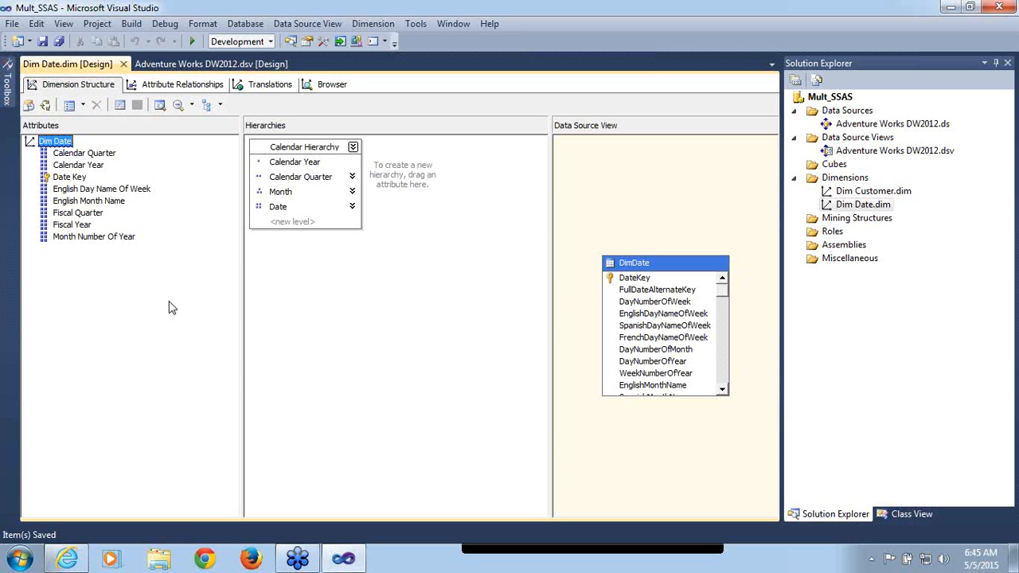
click(190, 88)
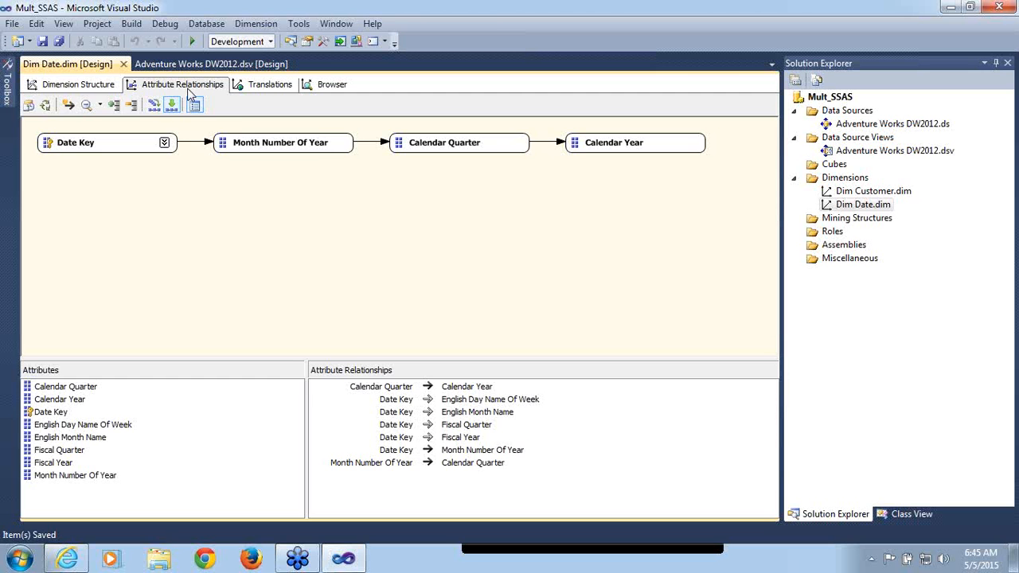
click(69, 87)
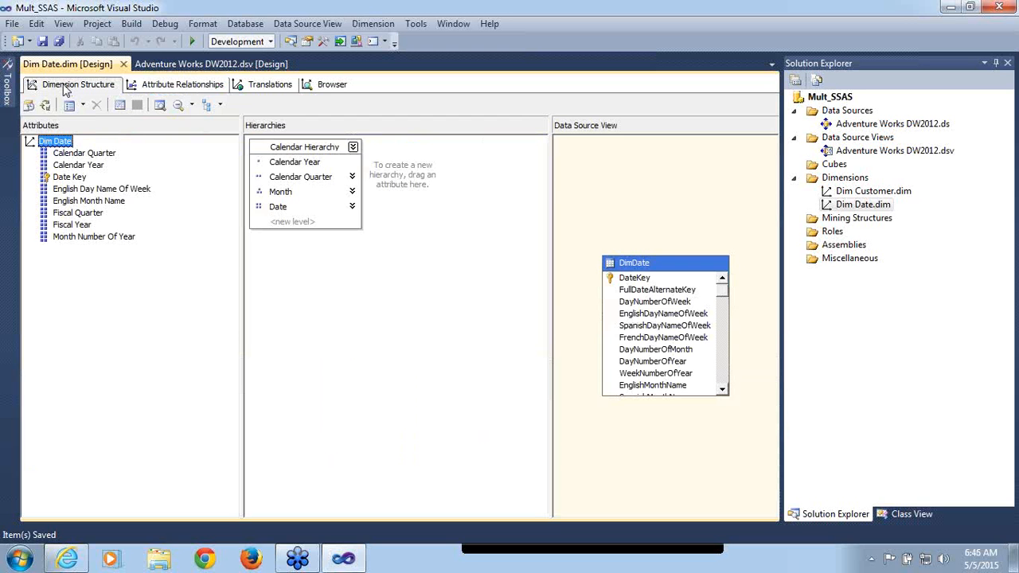
click(45, 106)
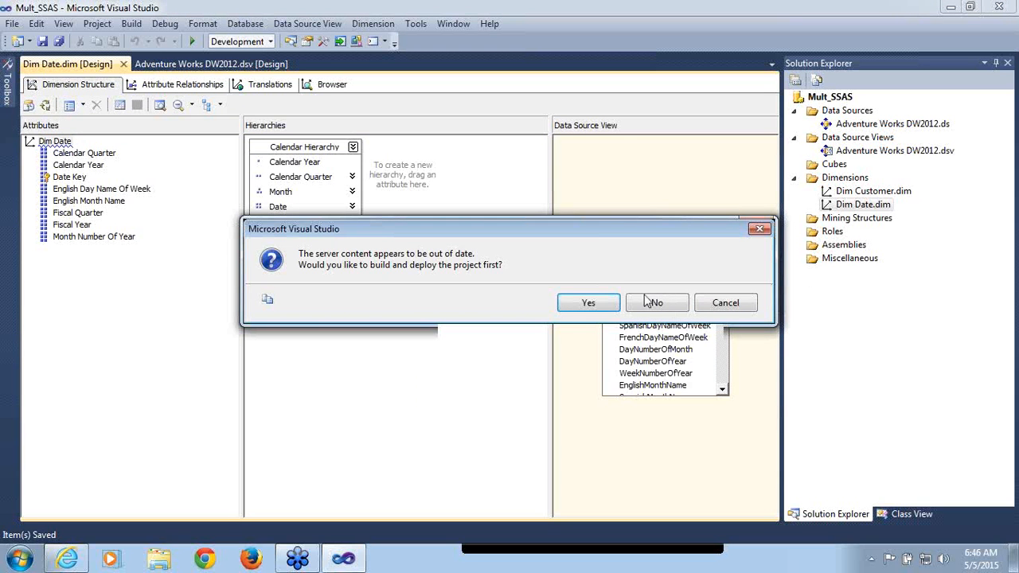
click(591, 308)
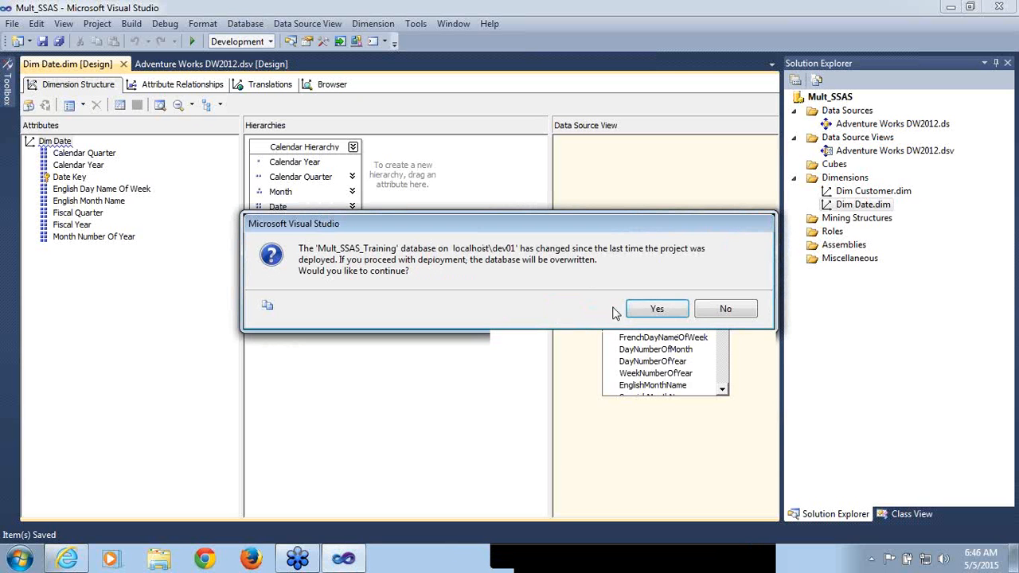
click(644, 311)
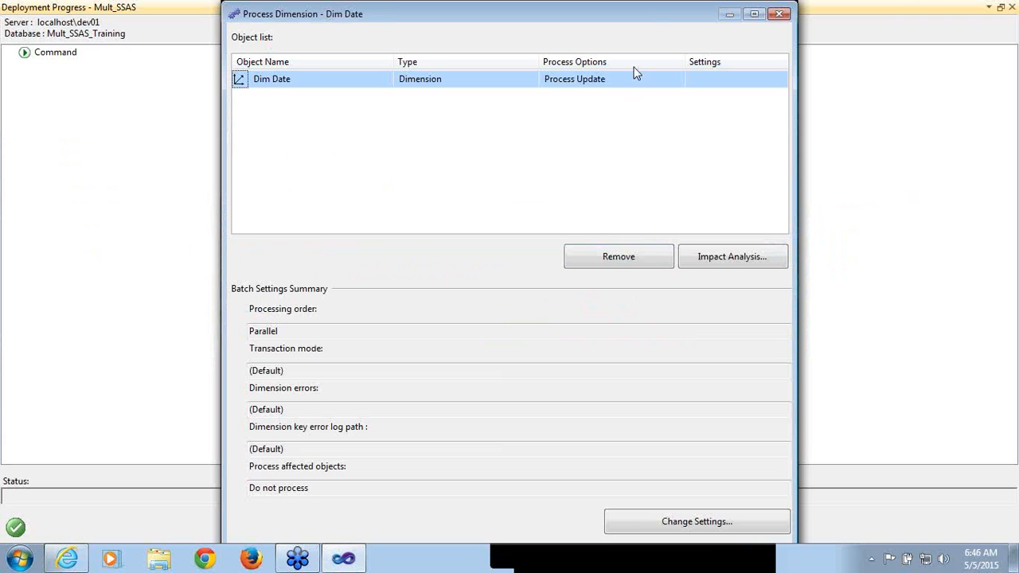
- Process Dim Date with the Process Full option, and close the processing and deployment progress windows
click(633, 80)
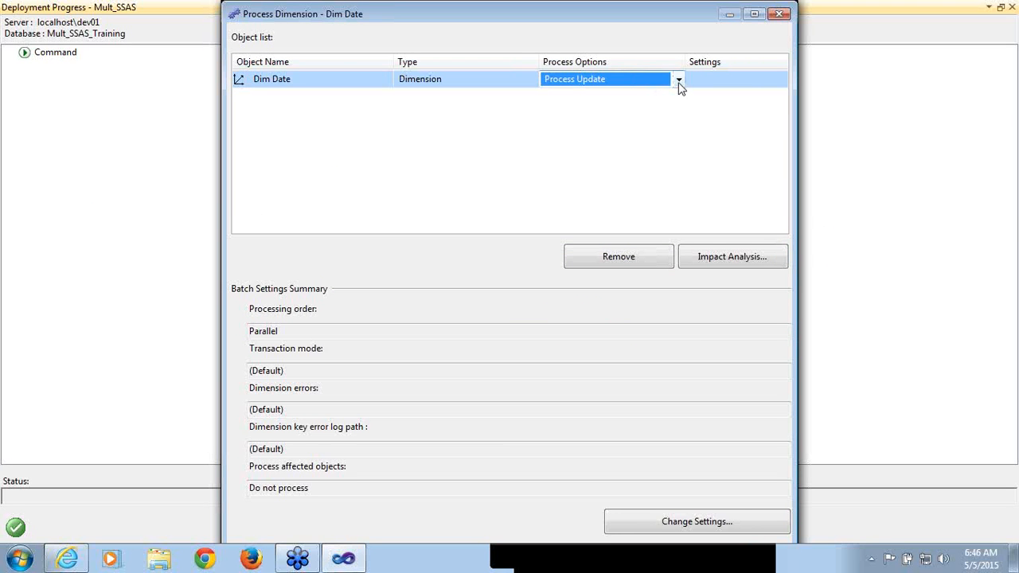
click(678, 80)
click(603, 111)
click(754, 14)
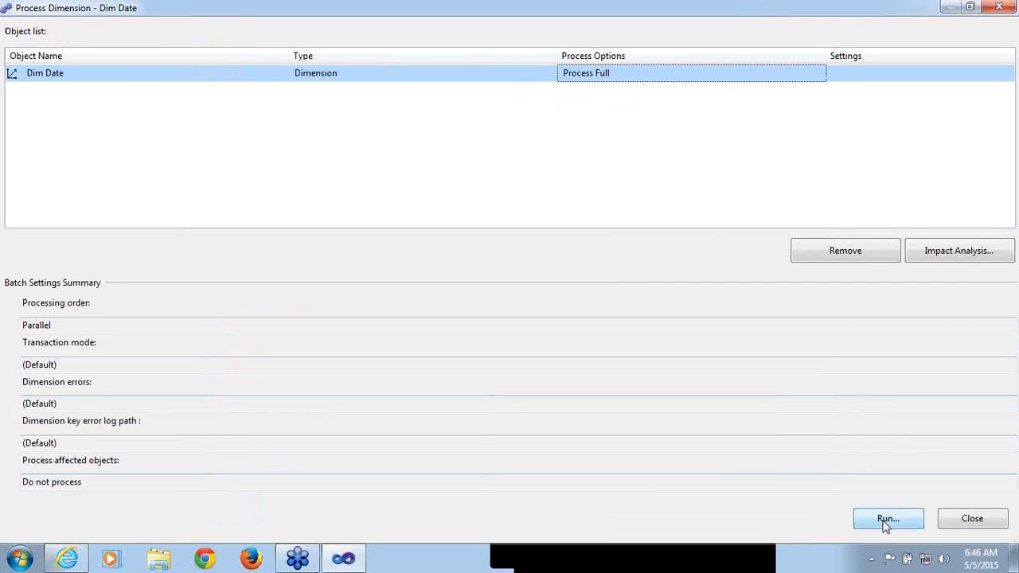
click(885, 519)
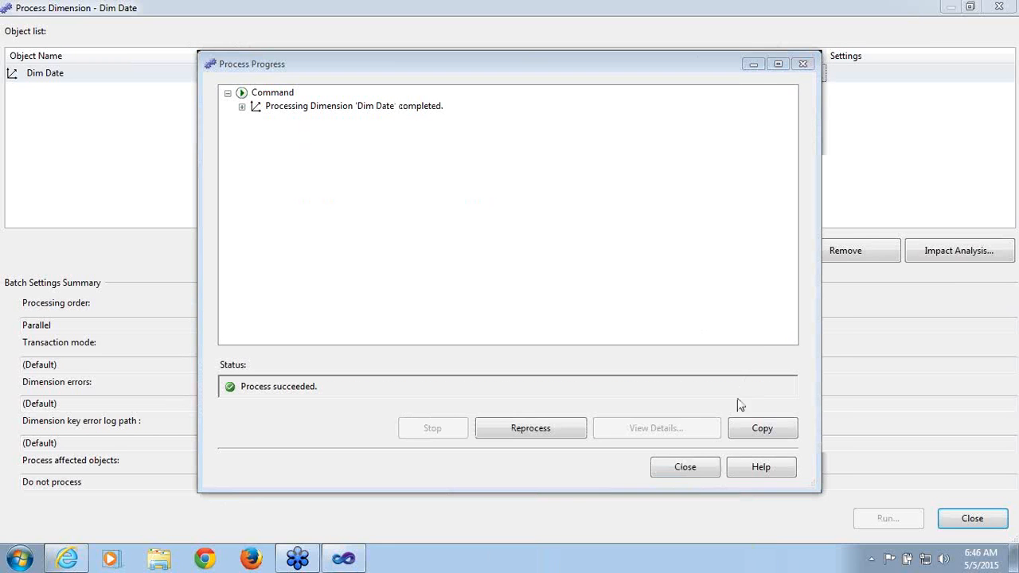
click(686, 469)
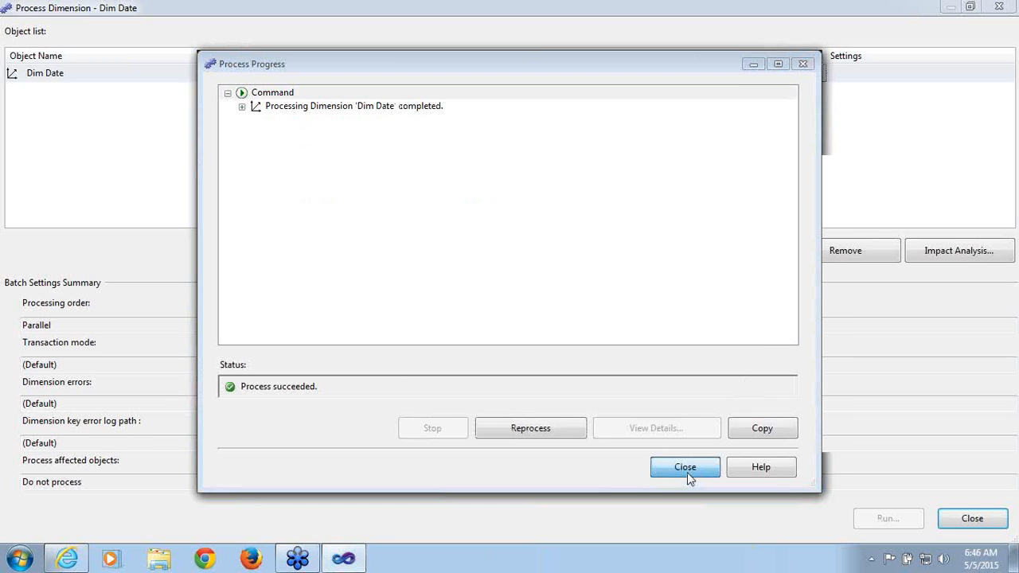
click(963, 518)
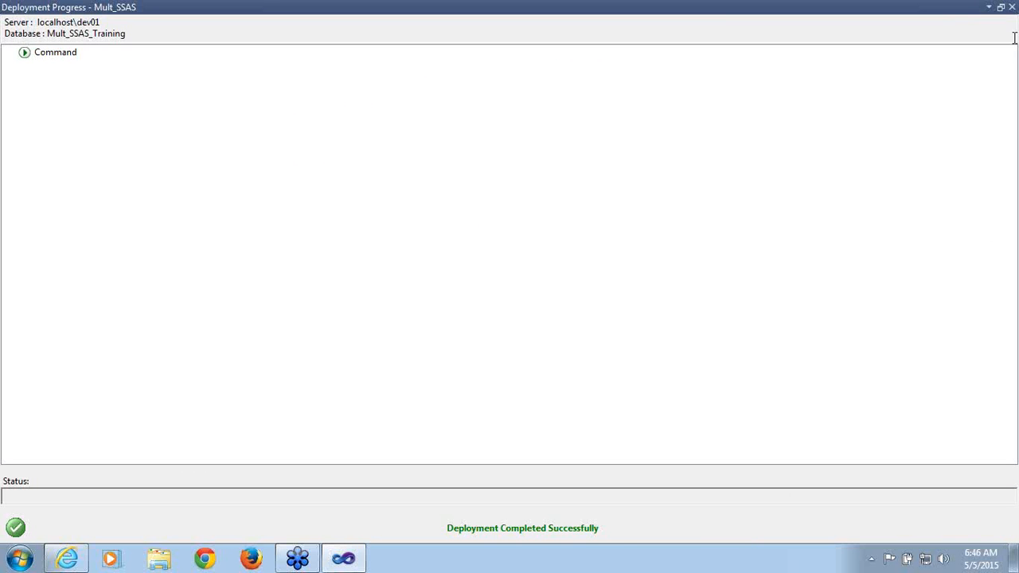
click(1011, 7)
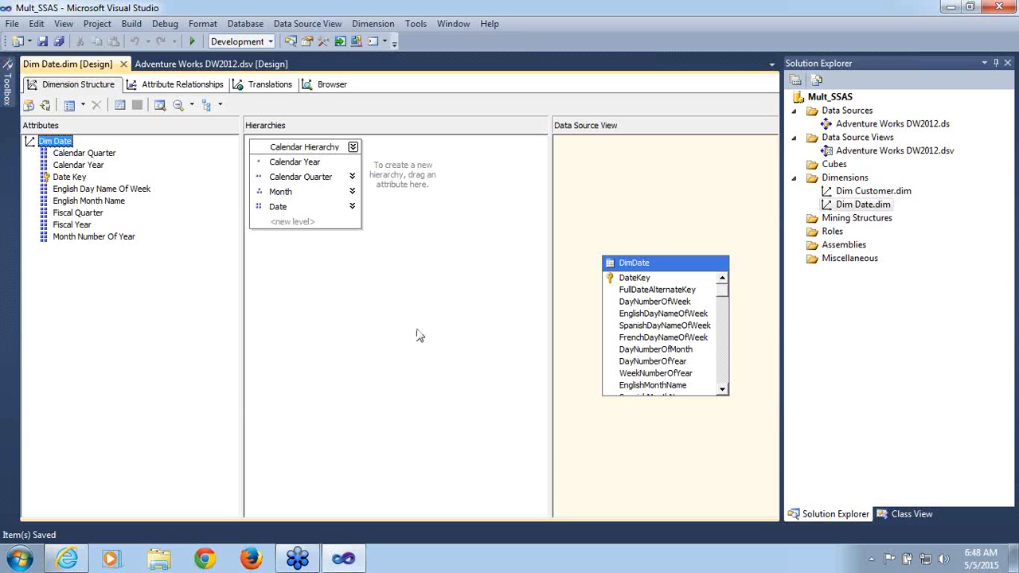
- Create a second hierarchy in Dim Date with Fiscal Year as its top level and Fiscal Quarter below it
click(100, 230)
click(72, 227)
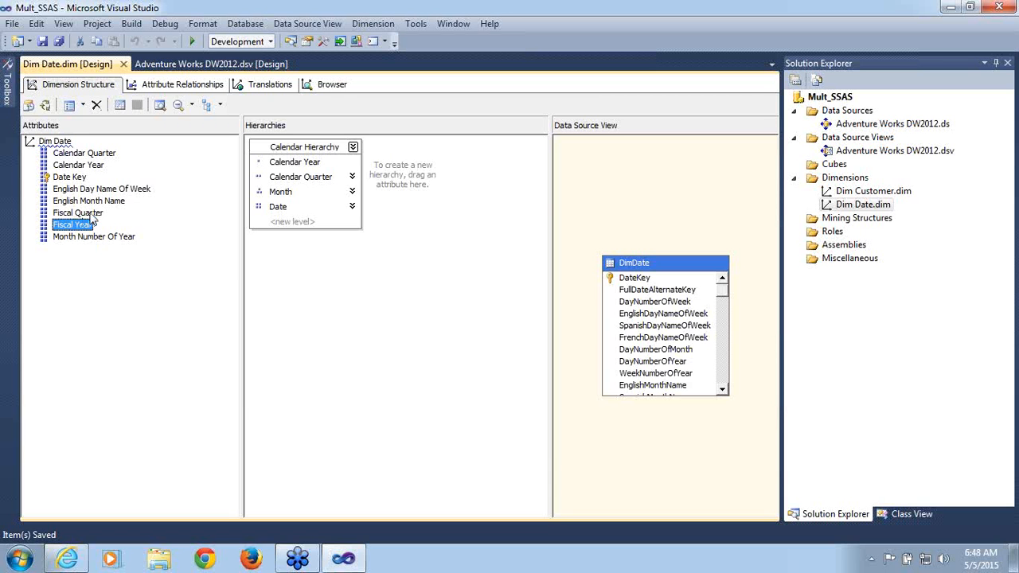
click(79, 213)
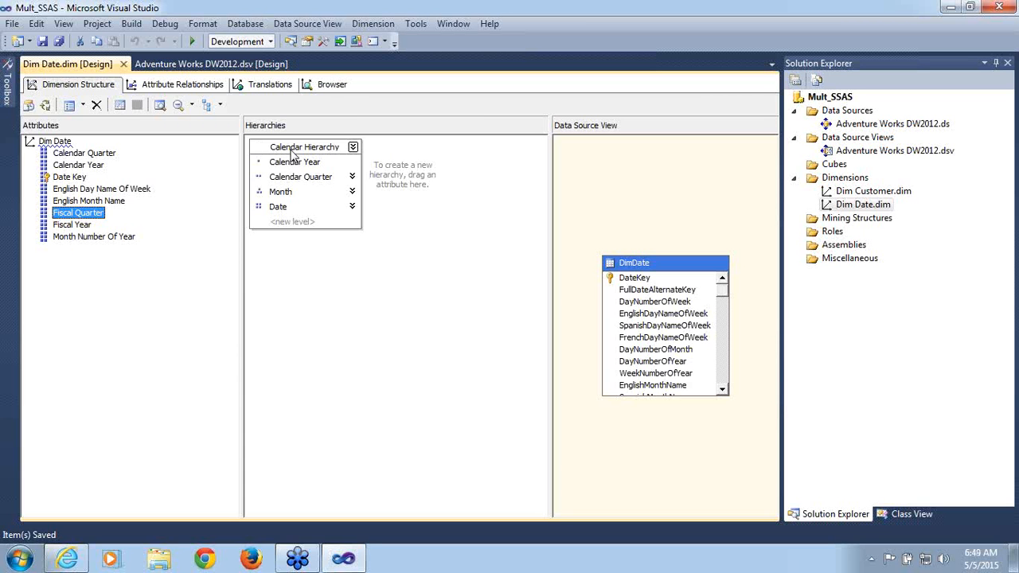
click(74, 226)
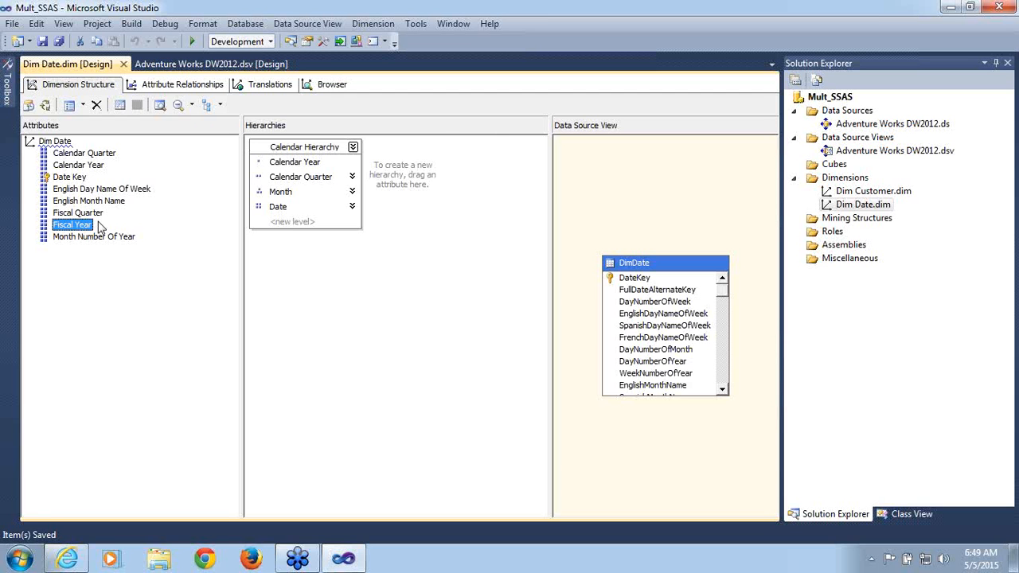
drag(99, 228, 468, 178)
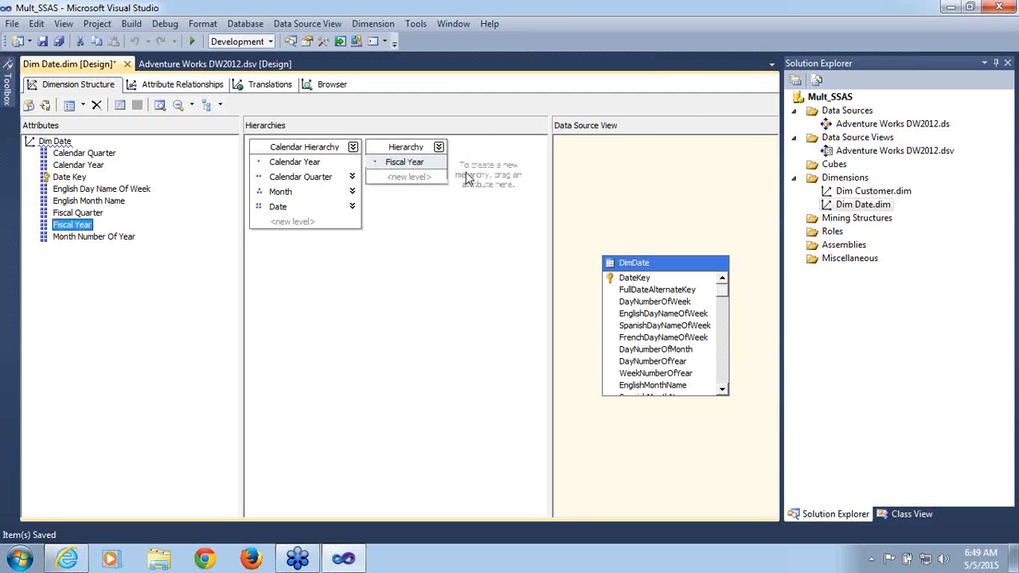
click(90, 214)
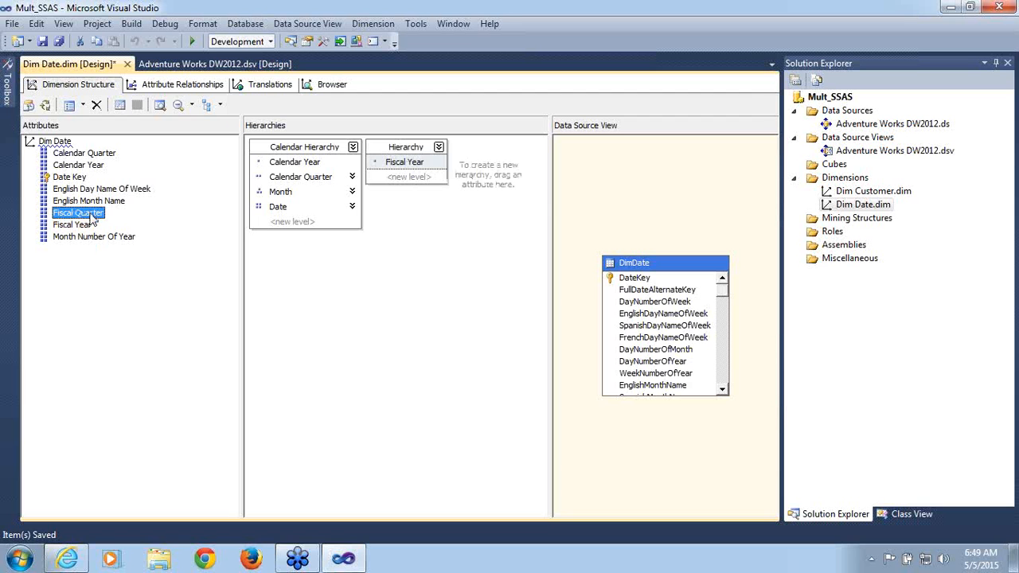
drag(92, 220, 401, 182)
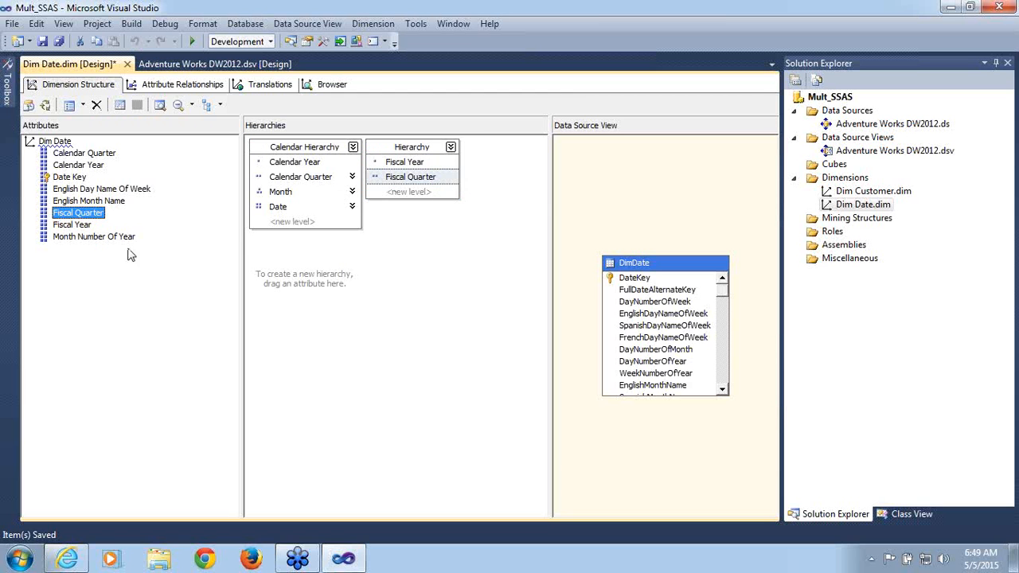
- Add Month Number Of Year and Date Key as the lower levels of the new fiscal hierarchy
click(92, 239)
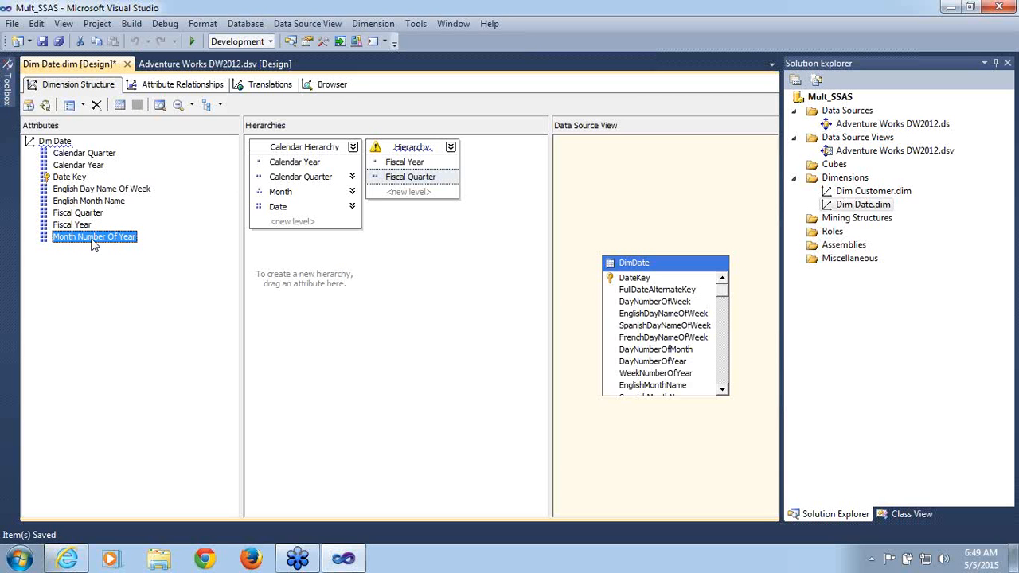
mouse_move(92, 243)
mouse_down()
mouse_move(148, 226)
mouse_move(404, 199)
mouse_up()
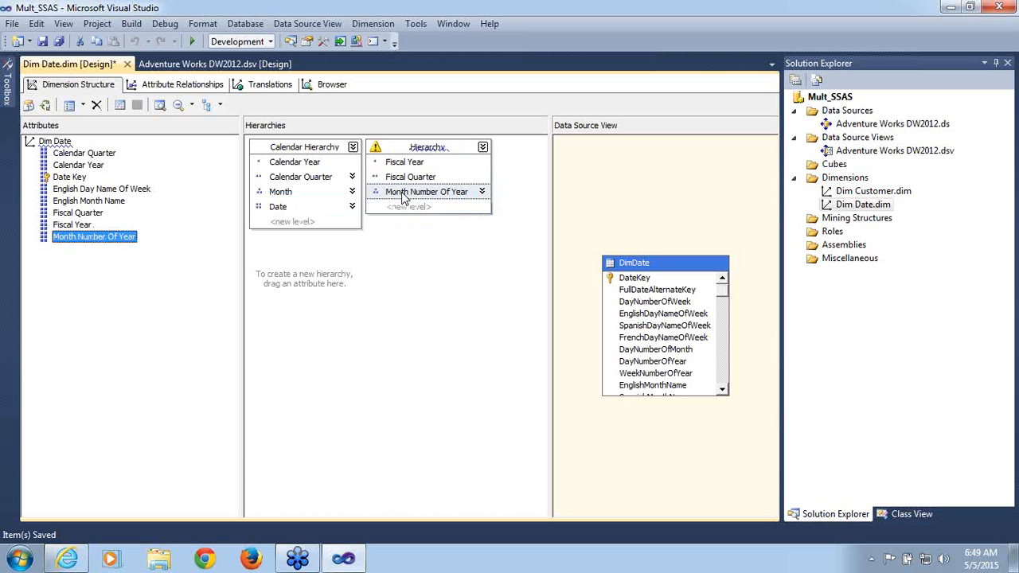
click(76, 181)
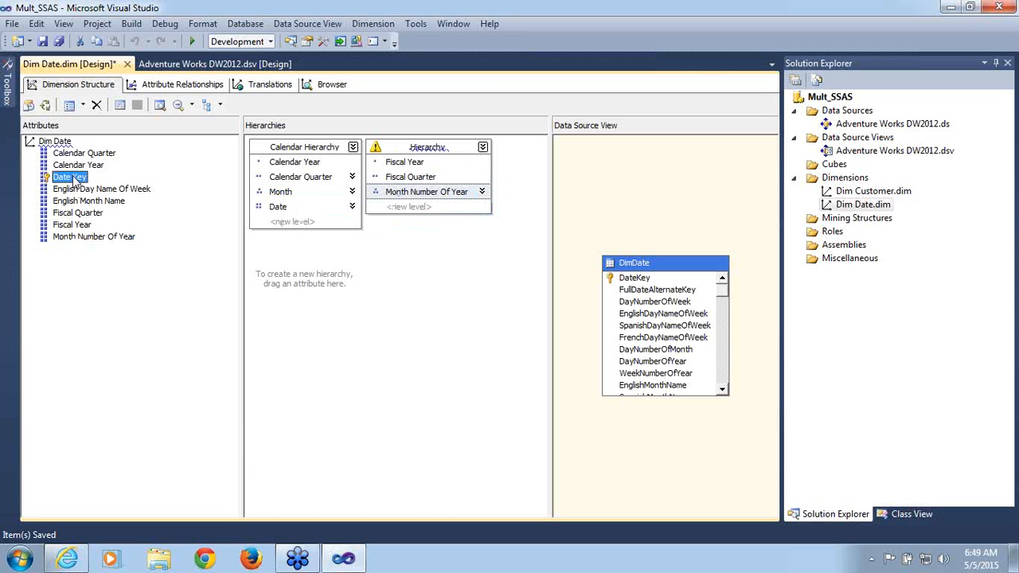
drag(75, 181, 409, 213)
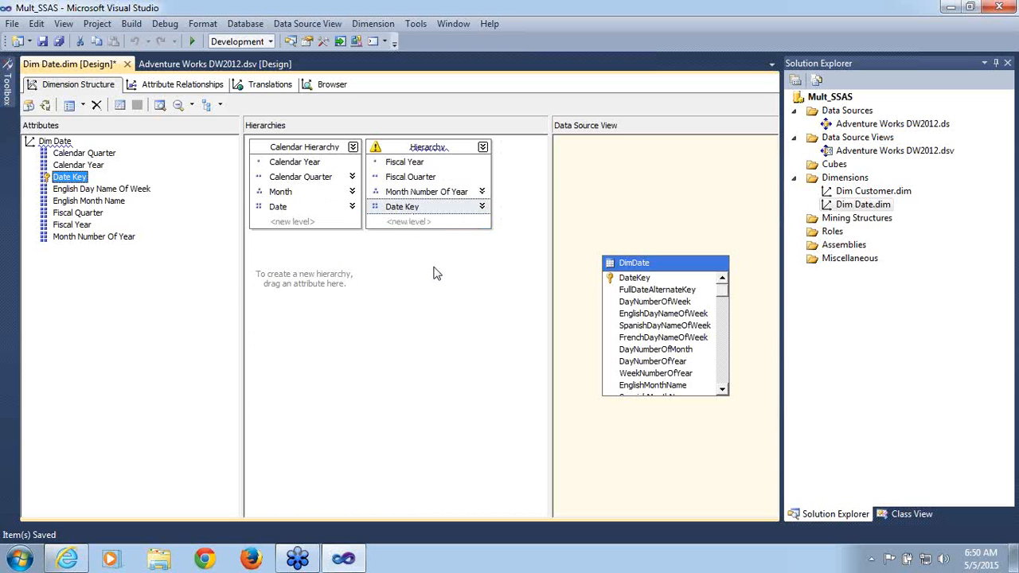
click(400, 152)
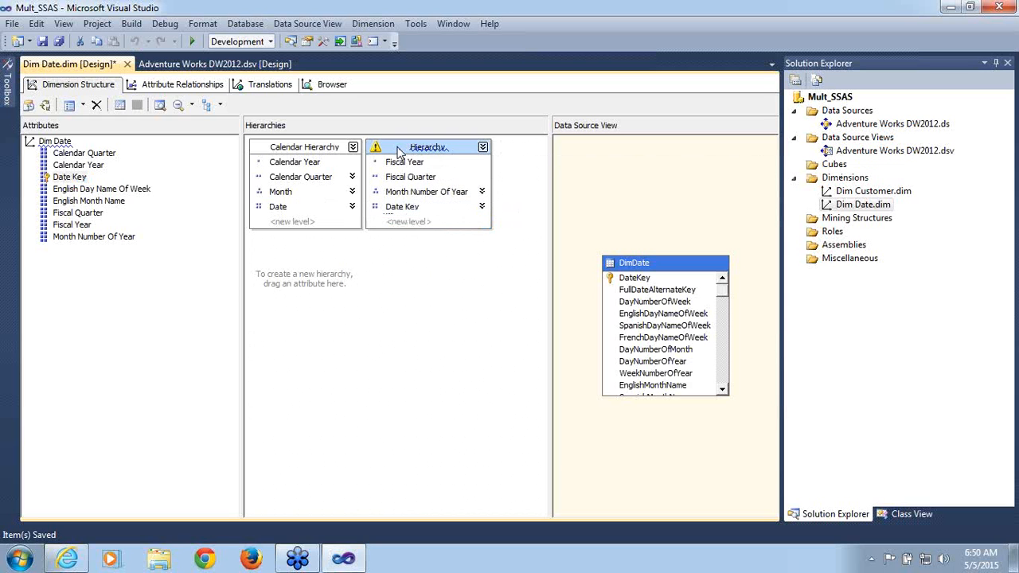
right_click(401, 152)
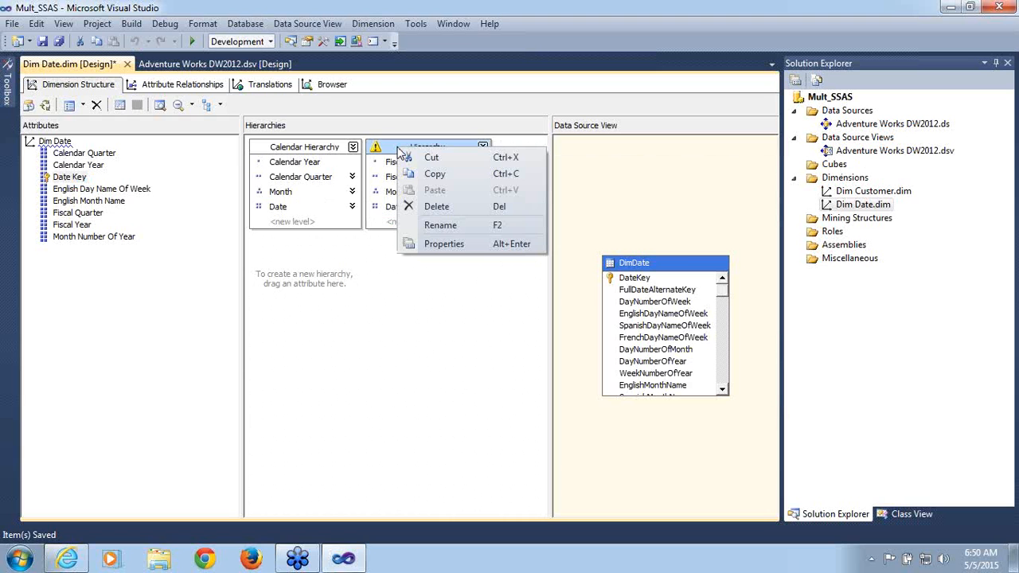
click(828, 297)
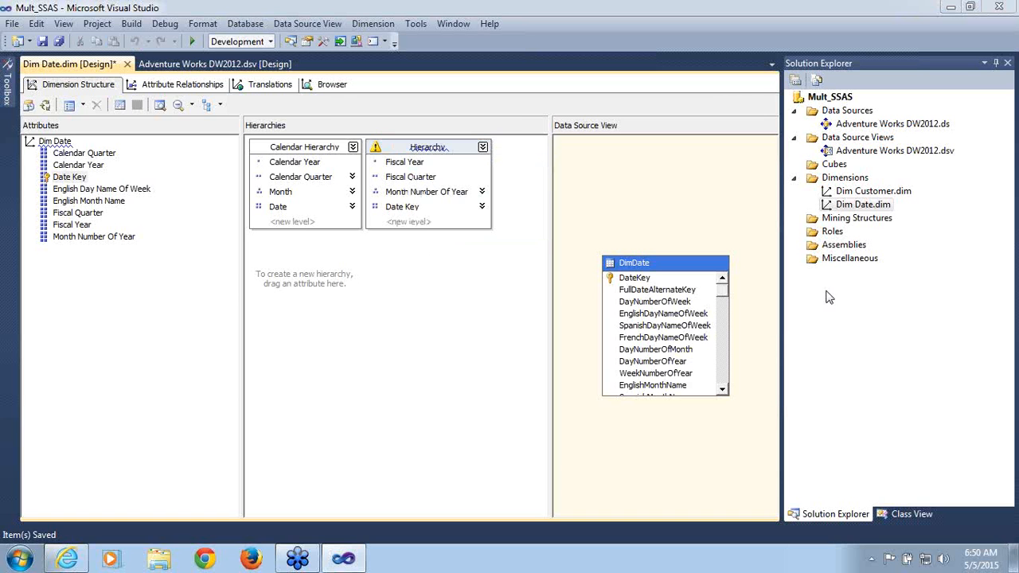
- Rename the new fiscal hierarchy in Dim Date to Fiscal Hierarchy
right_click(401, 151)
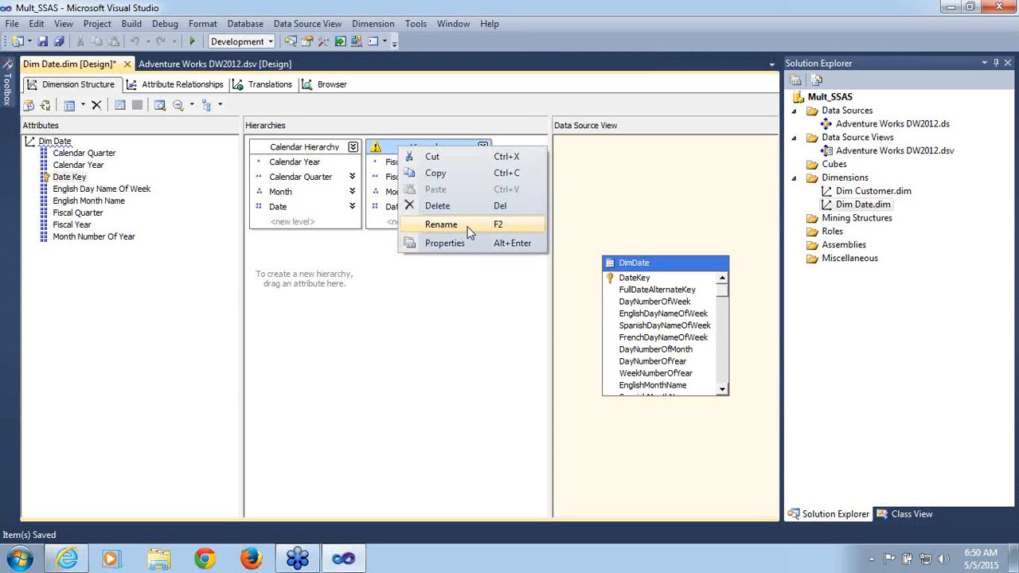
click(442, 224)
key(Return)
text(Fiscal)
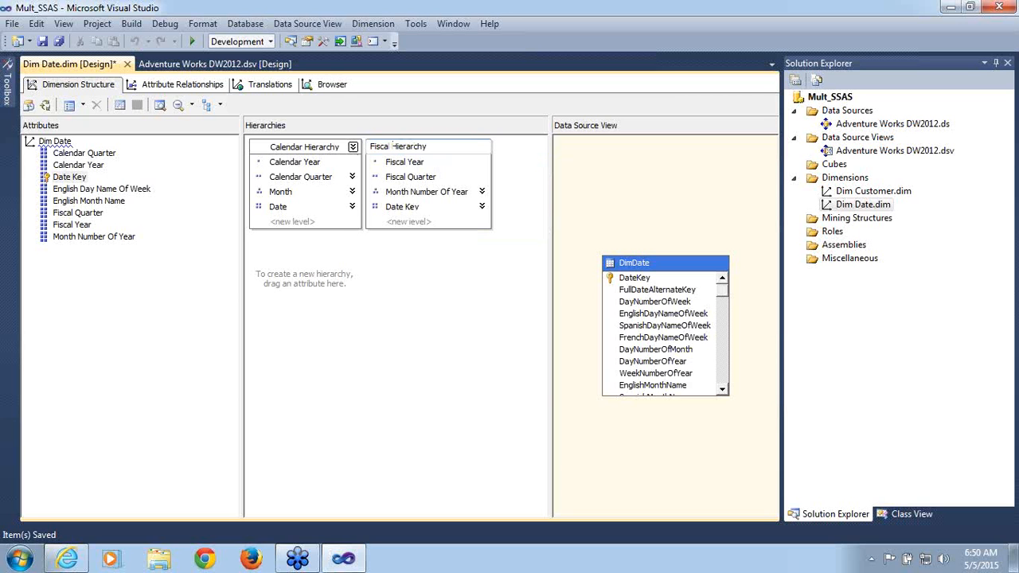
key(Return)
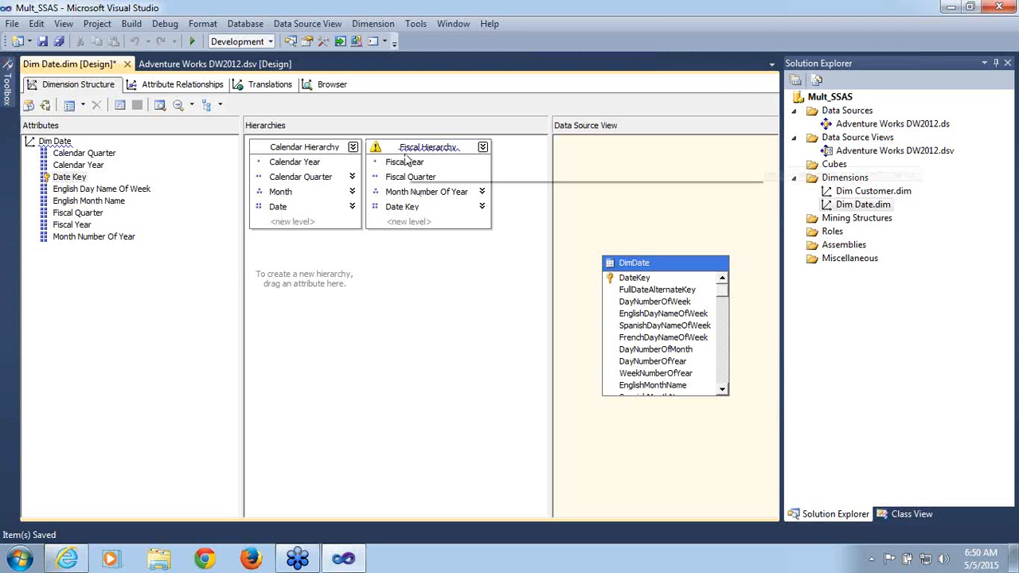
- Create a rigid attribute relationship from Month Number Of Year to Fiscal Quarter and save the Dim Date dimension
mouse_move(377, 153)
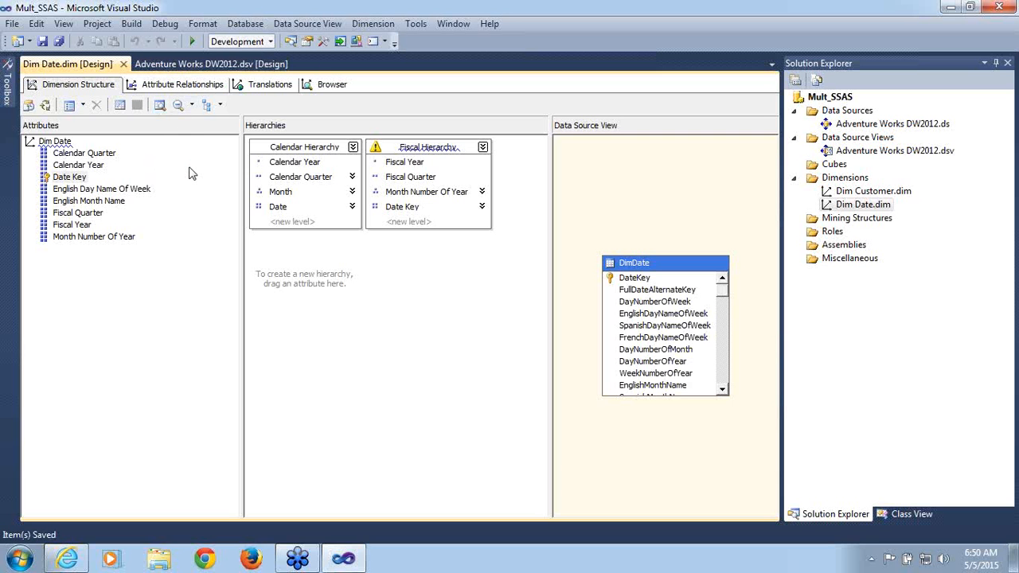
click(185, 83)
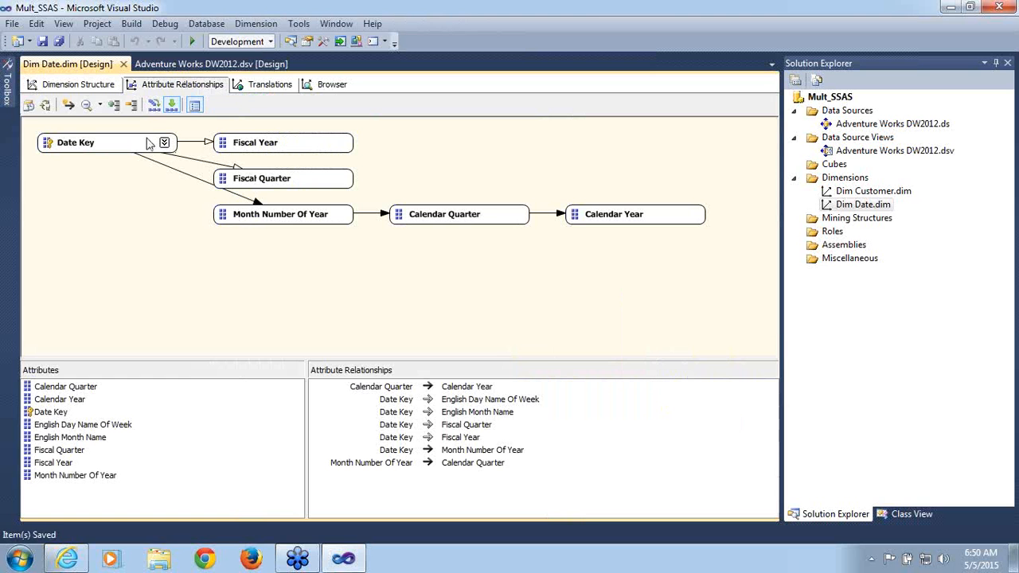
click(273, 222)
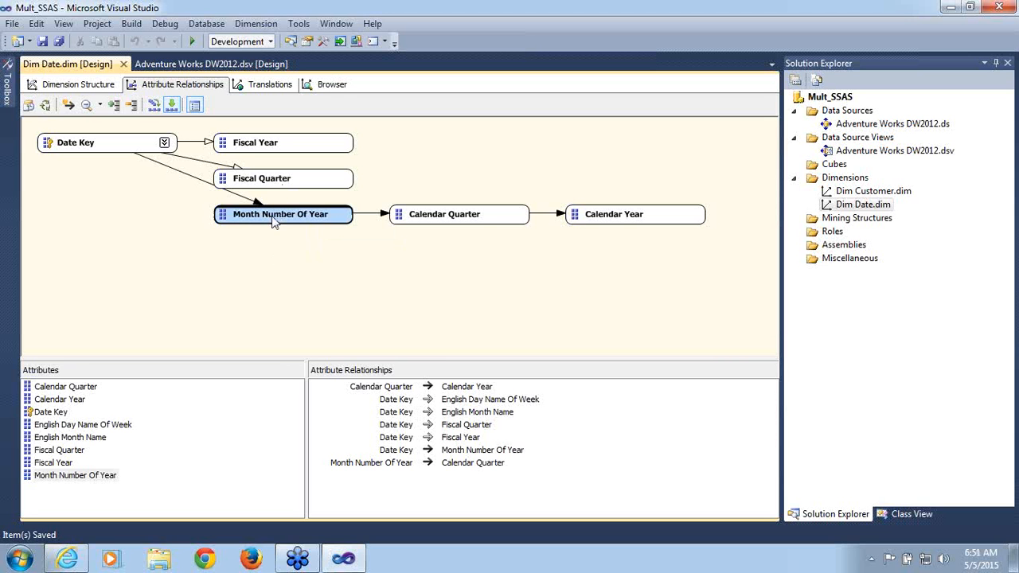
click(472, 221)
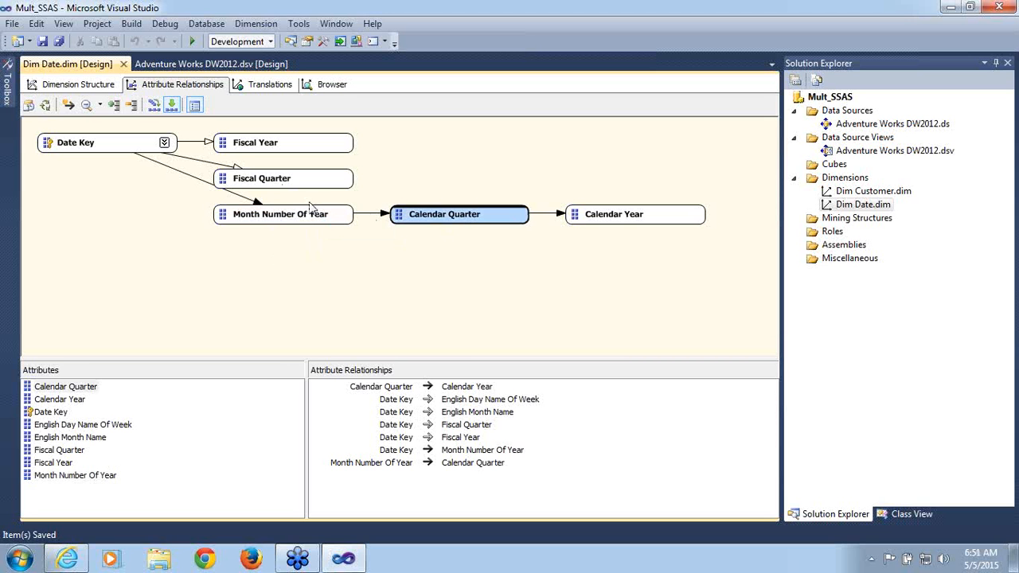
click(294, 183)
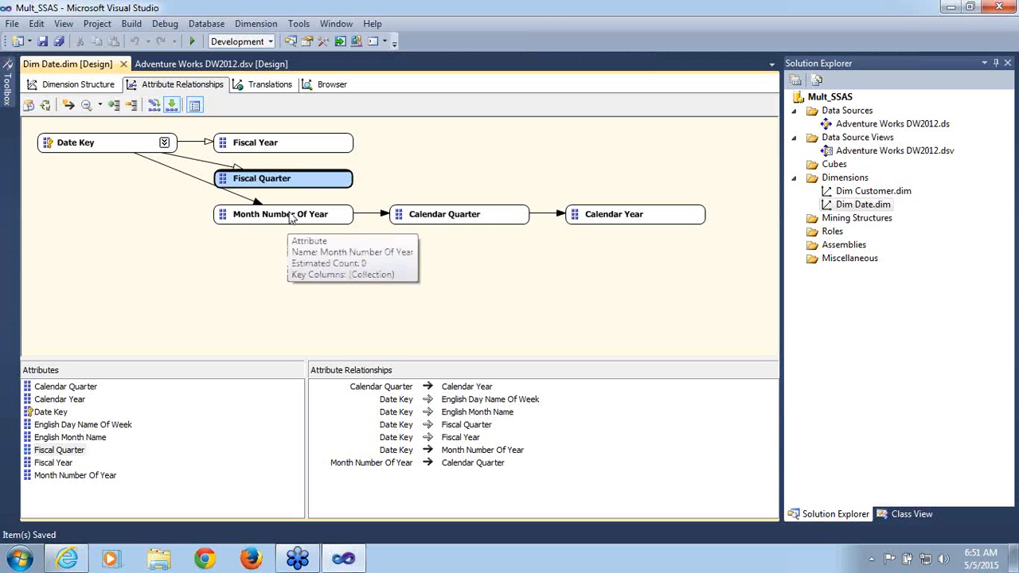
click(292, 217)
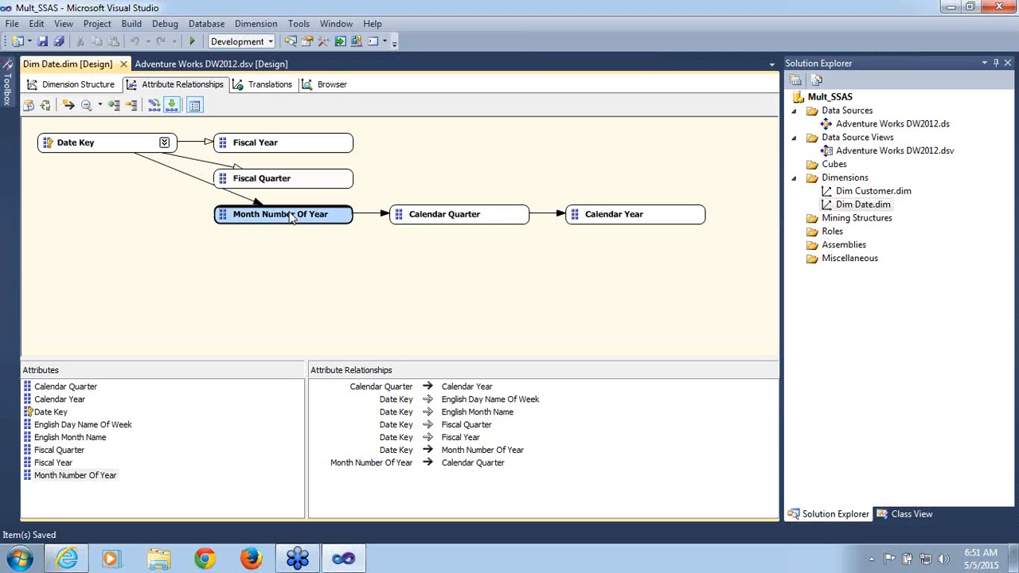
right_click(292, 218)
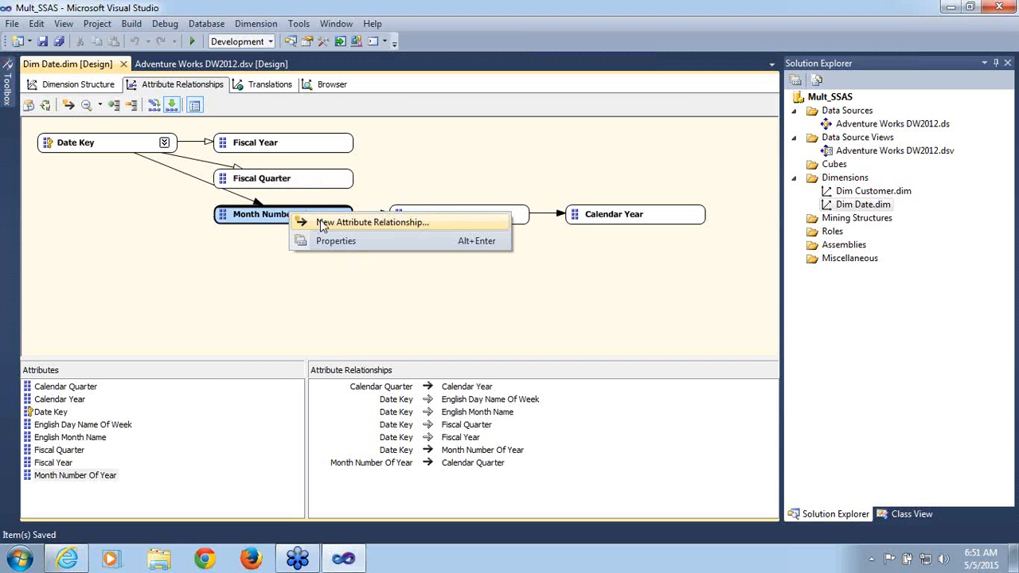
click(322, 224)
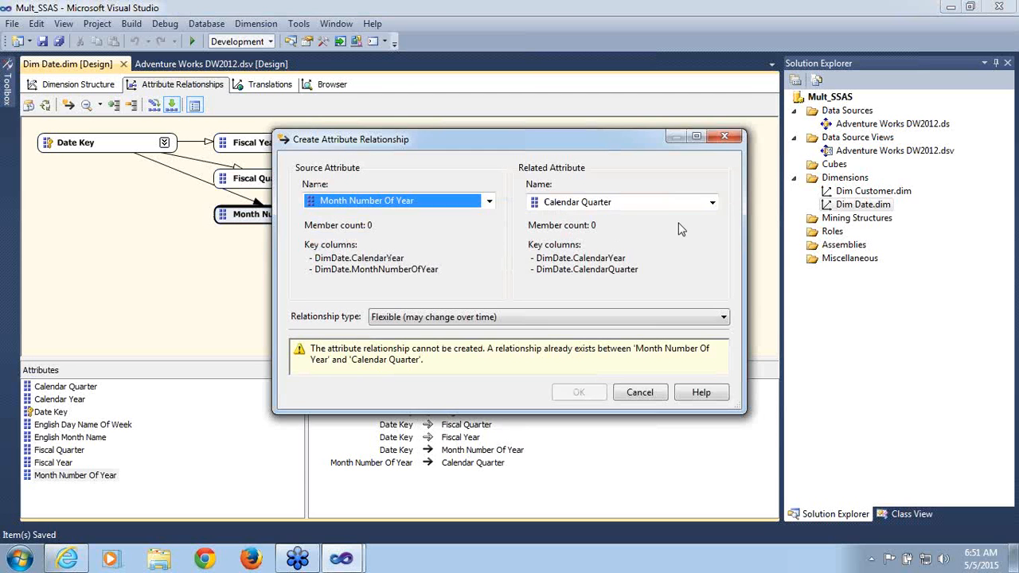
click(714, 204)
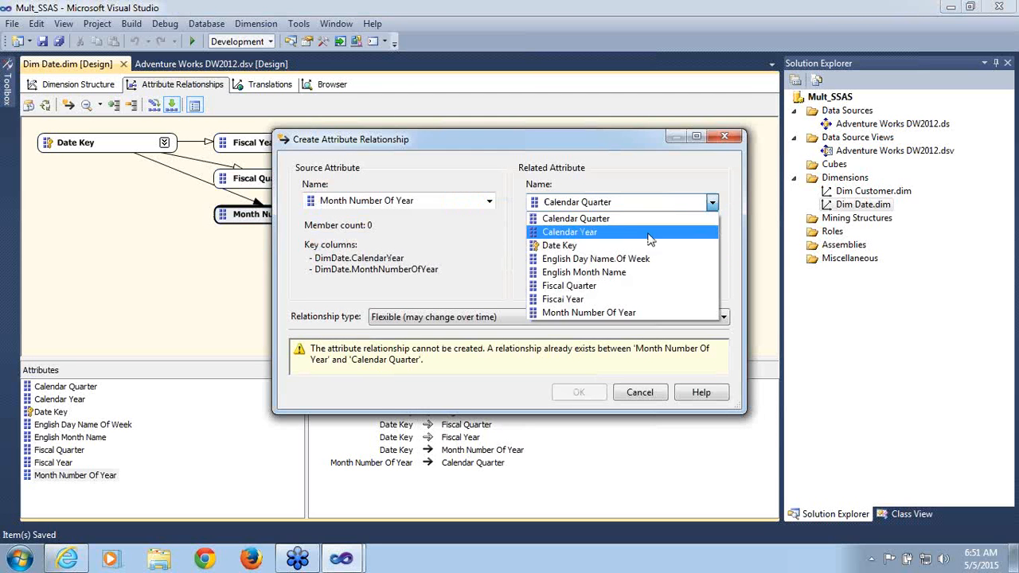
click(610, 286)
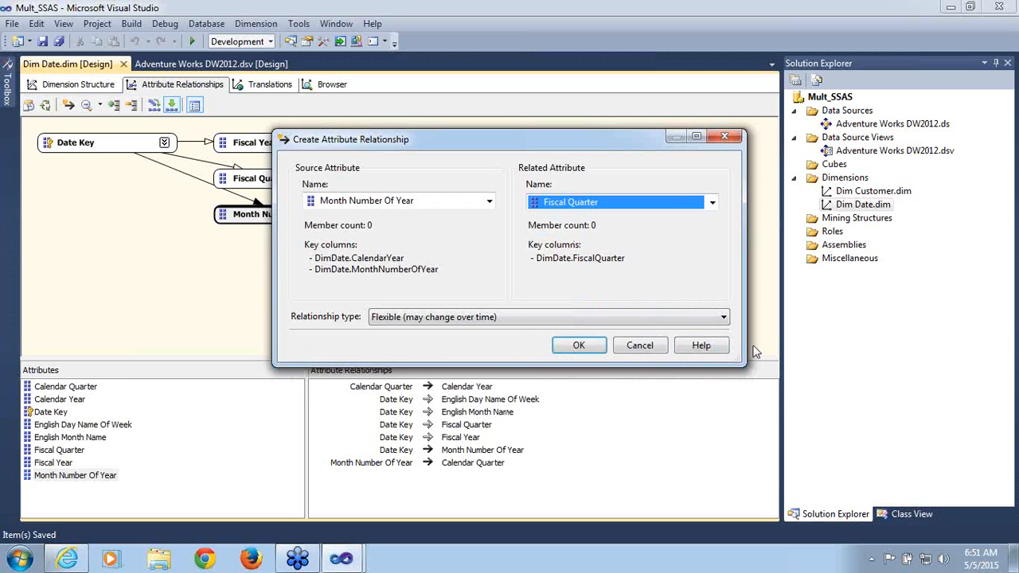
click(724, 319)
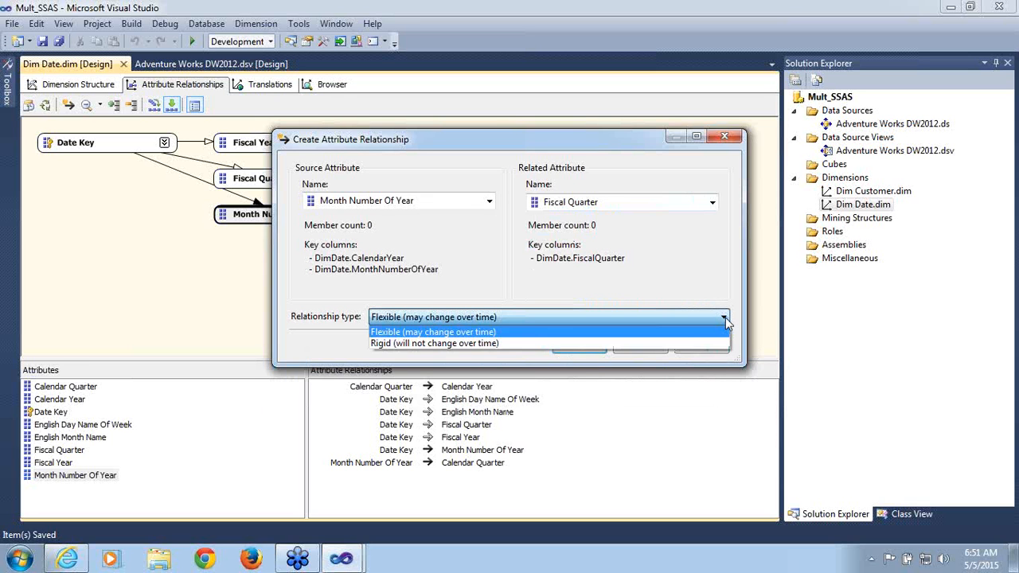
click(468, 344)
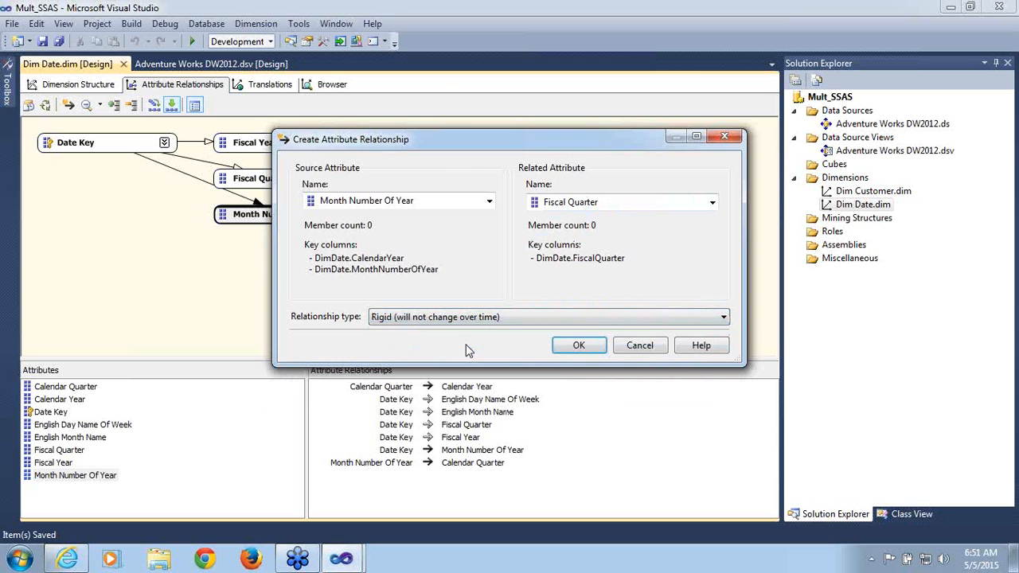
click(579, 345)
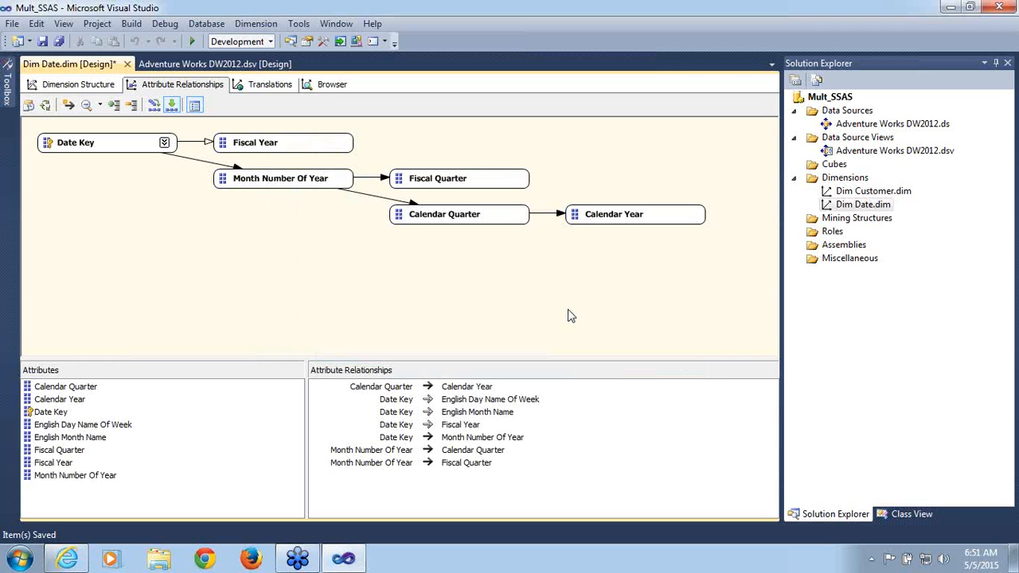
key(ctrl+s)
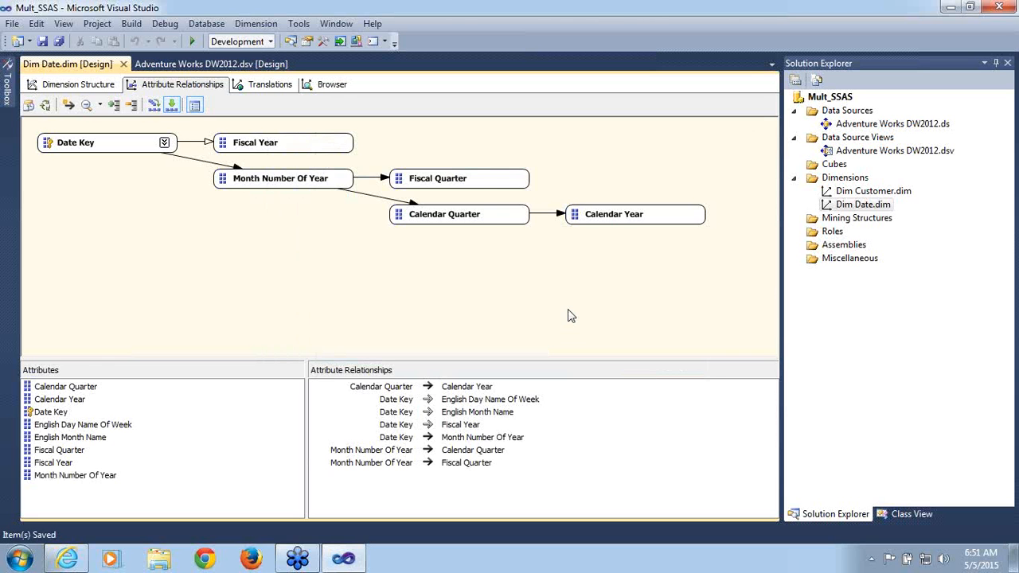
- Create a rigid attribute relationship from Fiscal Quarter to Fiscal Year and save the dimension
click(477, 180)
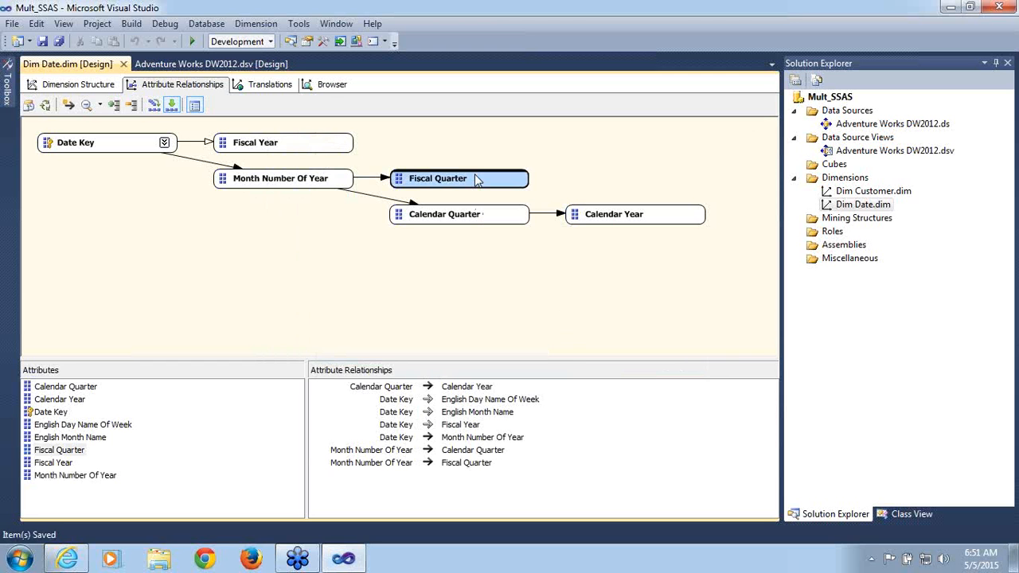
right_click(476, 180)
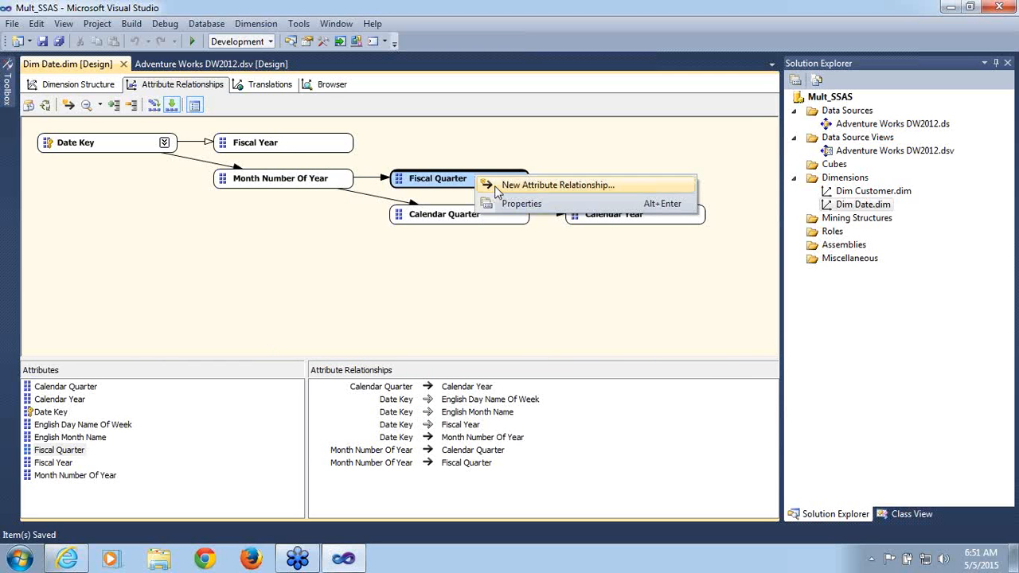
click(495, 188)
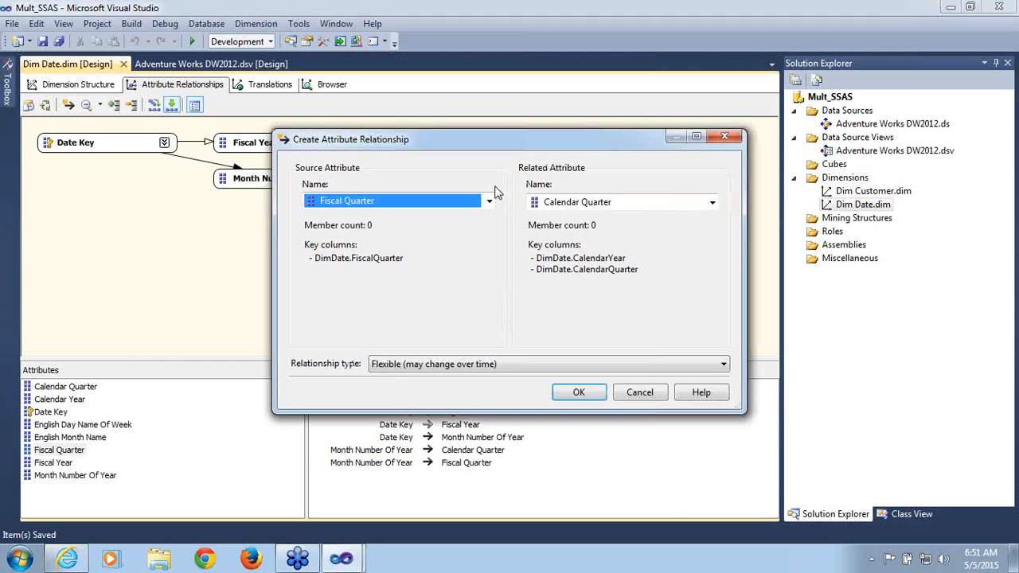
click(712, 204)
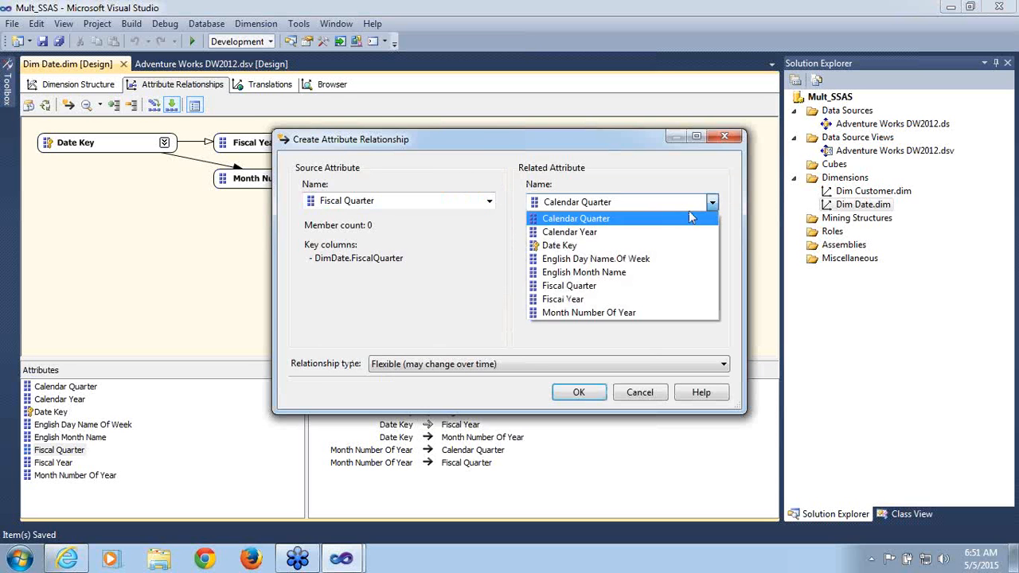
click(587, 301)
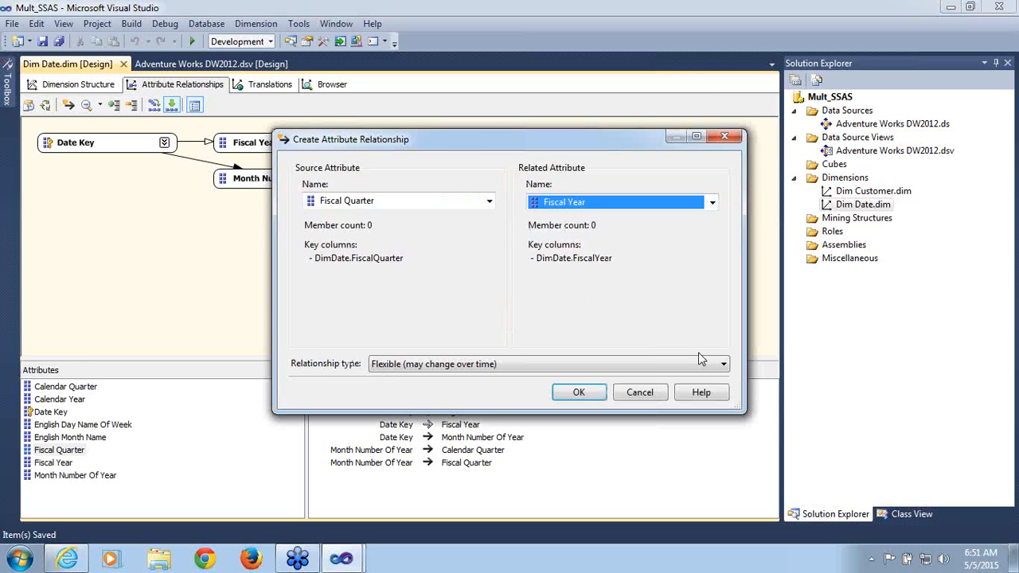
click(723, 366)
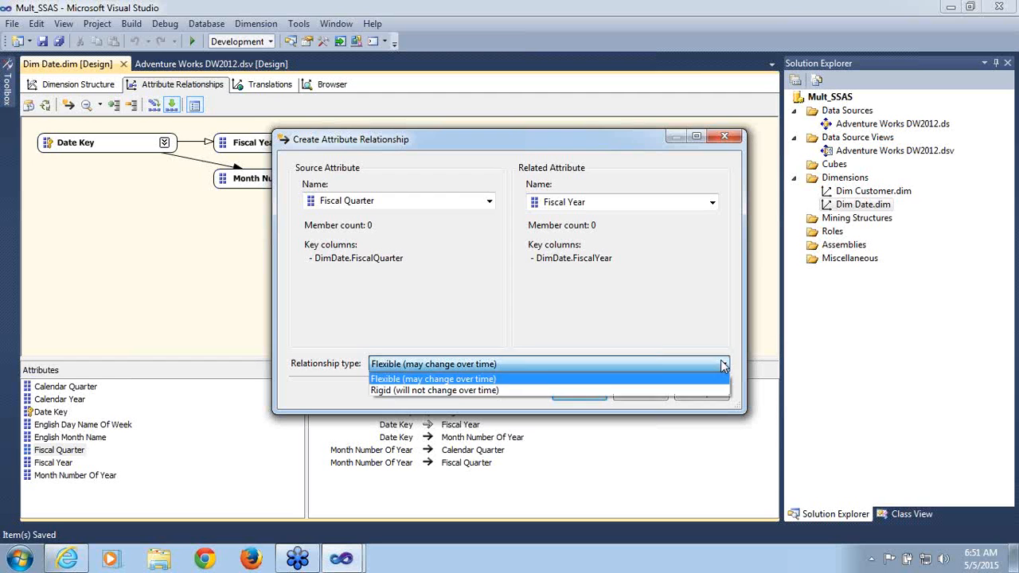
click(459, 391)
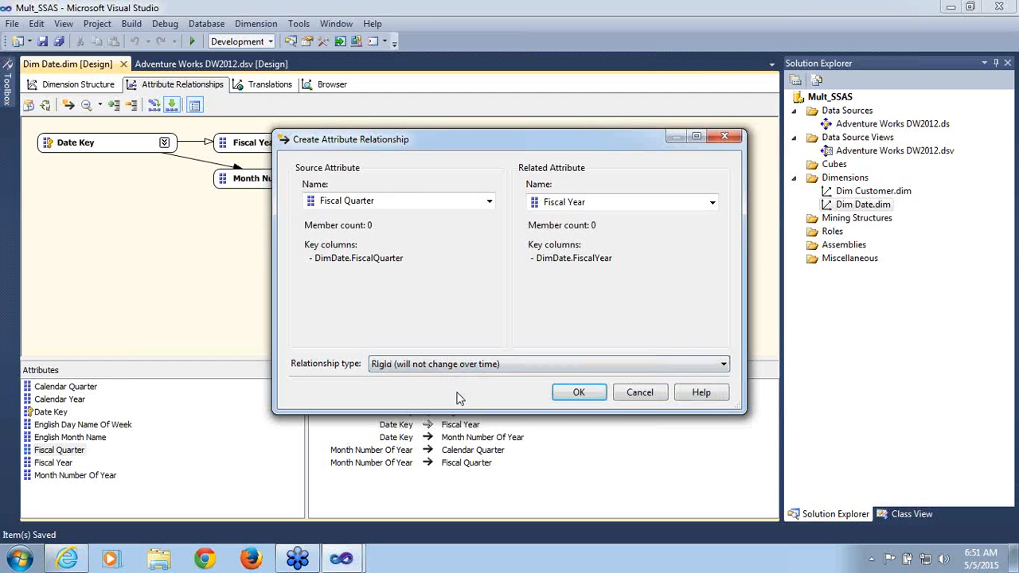
click(578, 393)
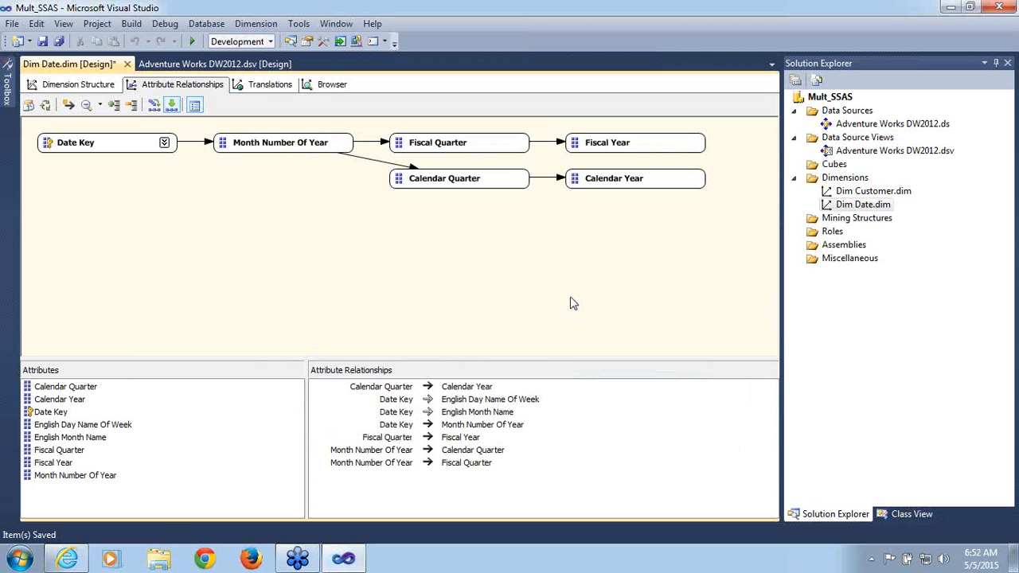
key(ctrl+s)
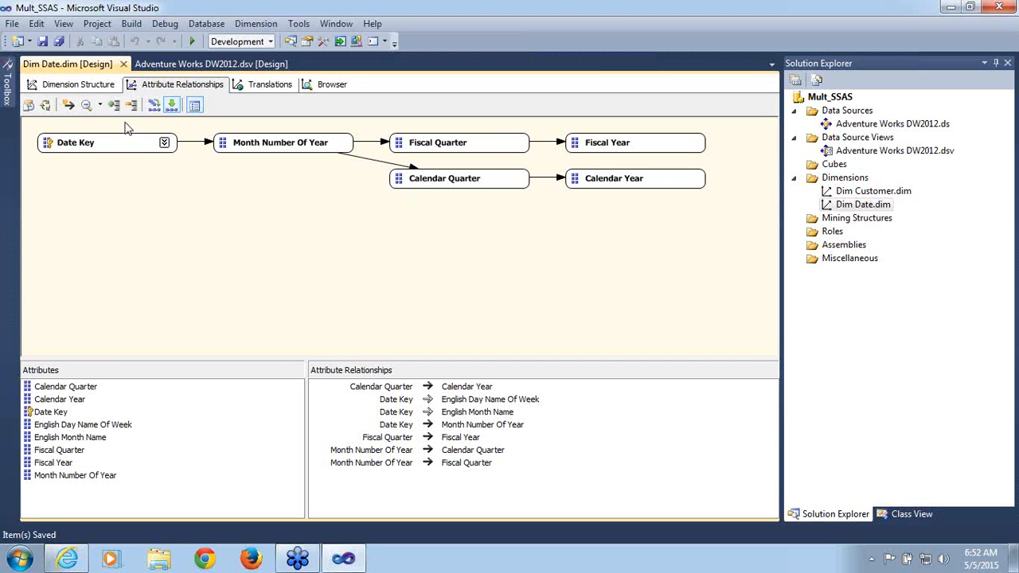
- Review Dim Date's two hierarchies and how Month Number Of Year relates to the fiscal and calendar quarters, ending at the dimension structure
click(66, 88)
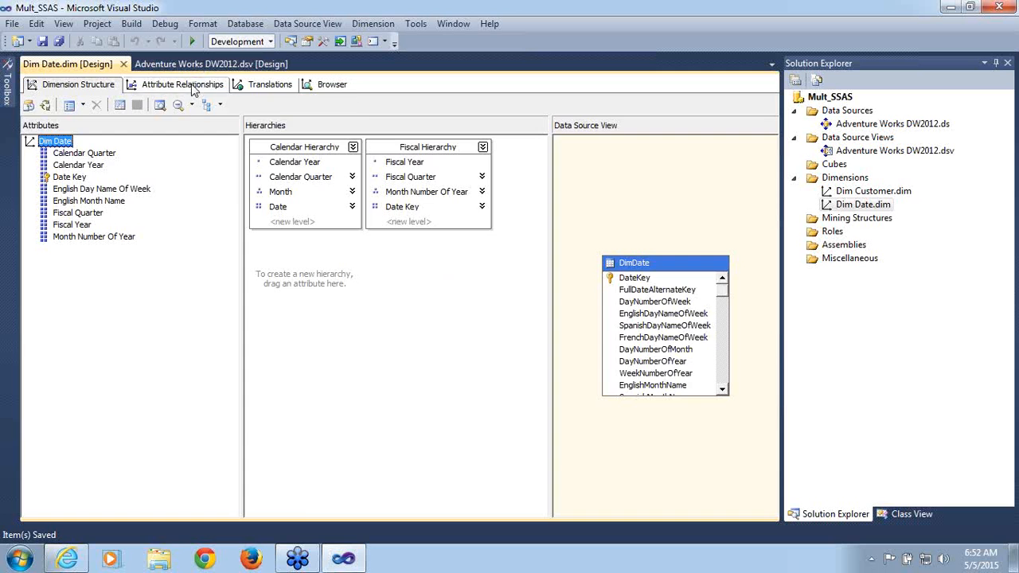
click(191, 93)
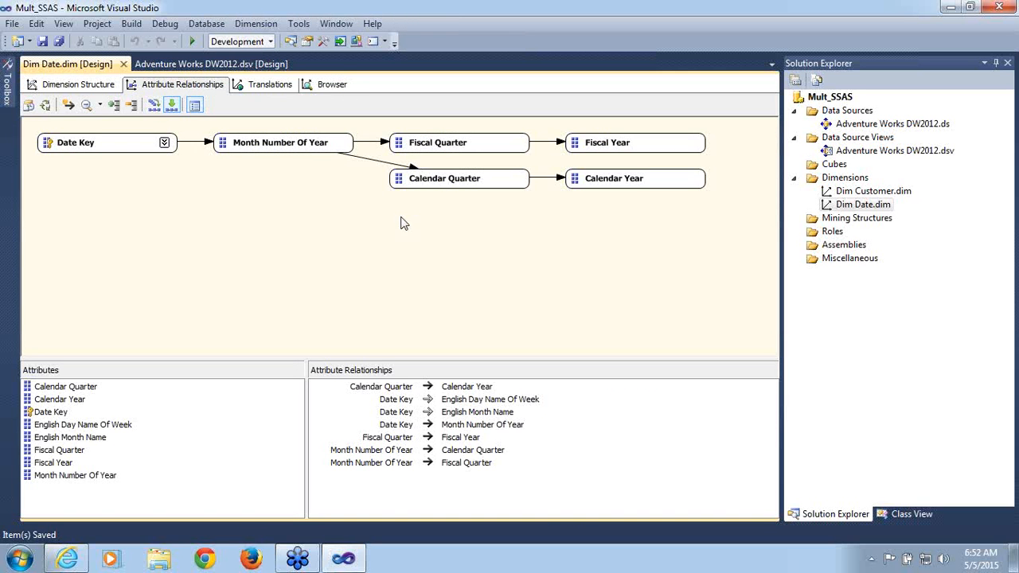
click(304, 152)
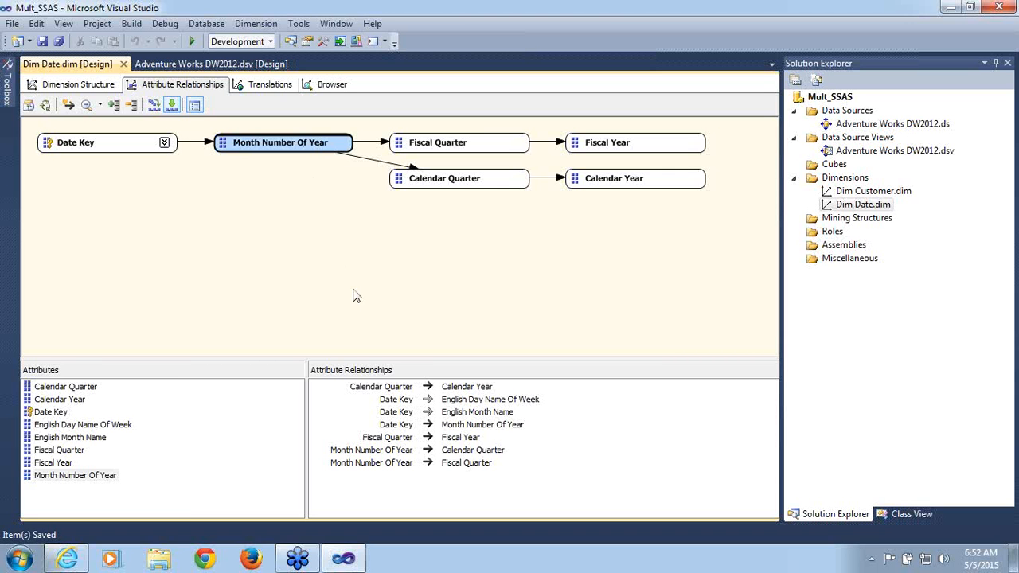
click(441, 188)
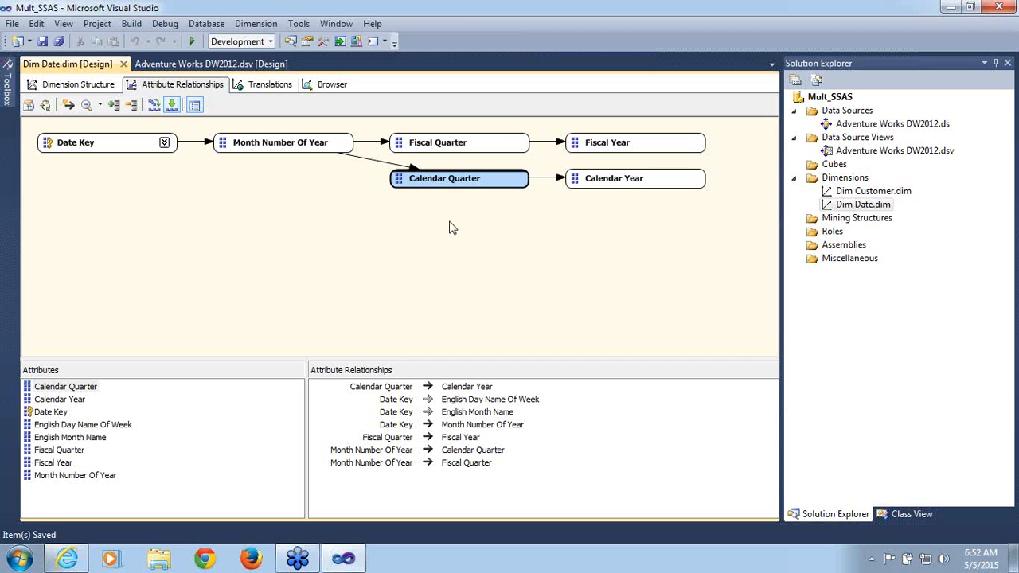
click(450, 148)
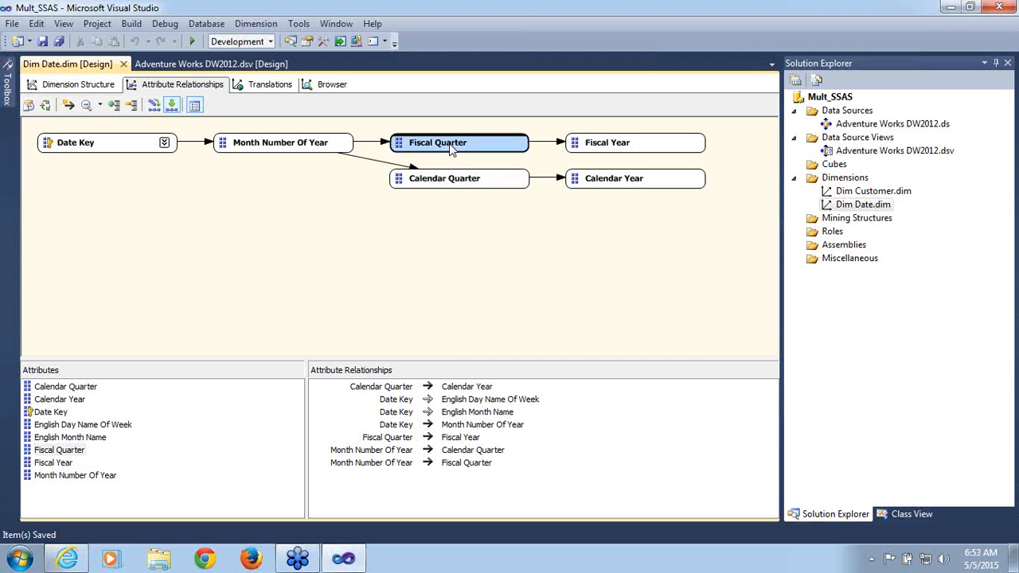
click(320, 145)
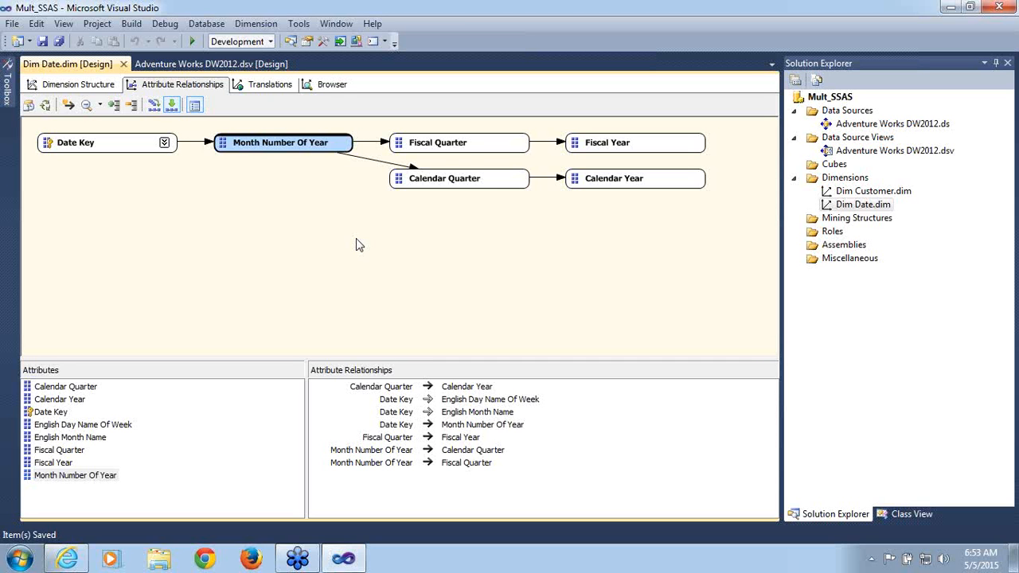
click(467, 151)
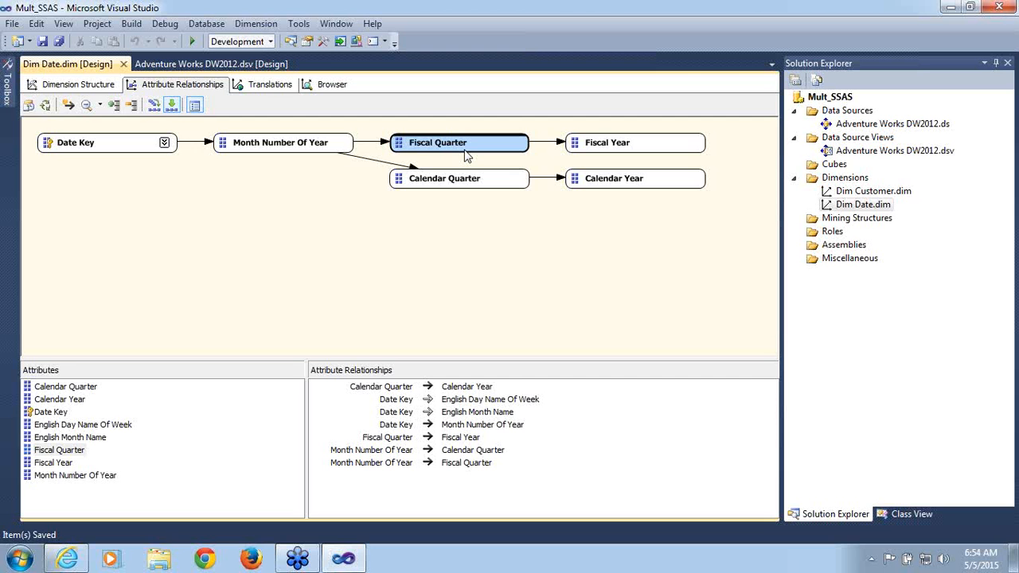
click(68, 84)
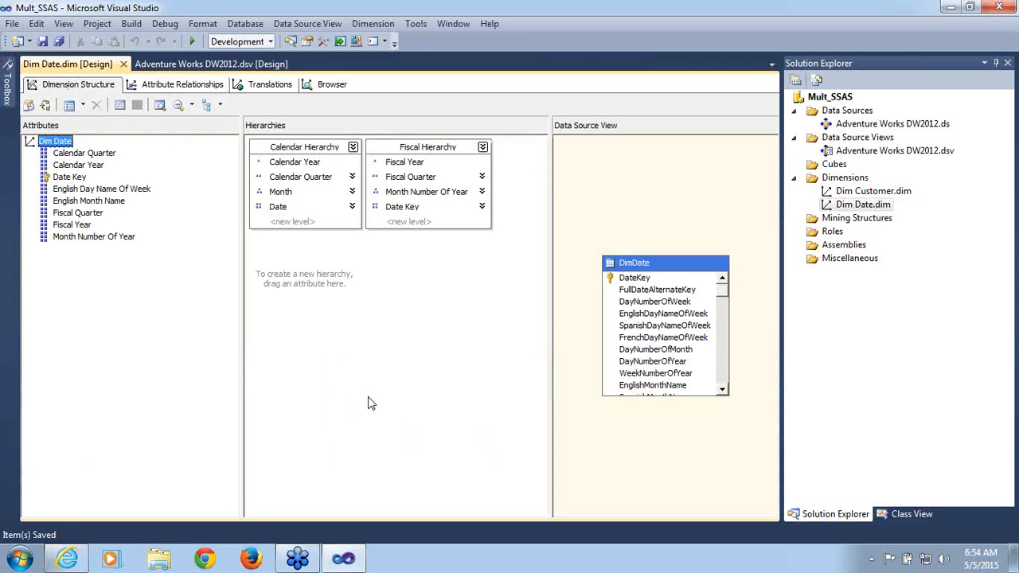
click(370, 402)
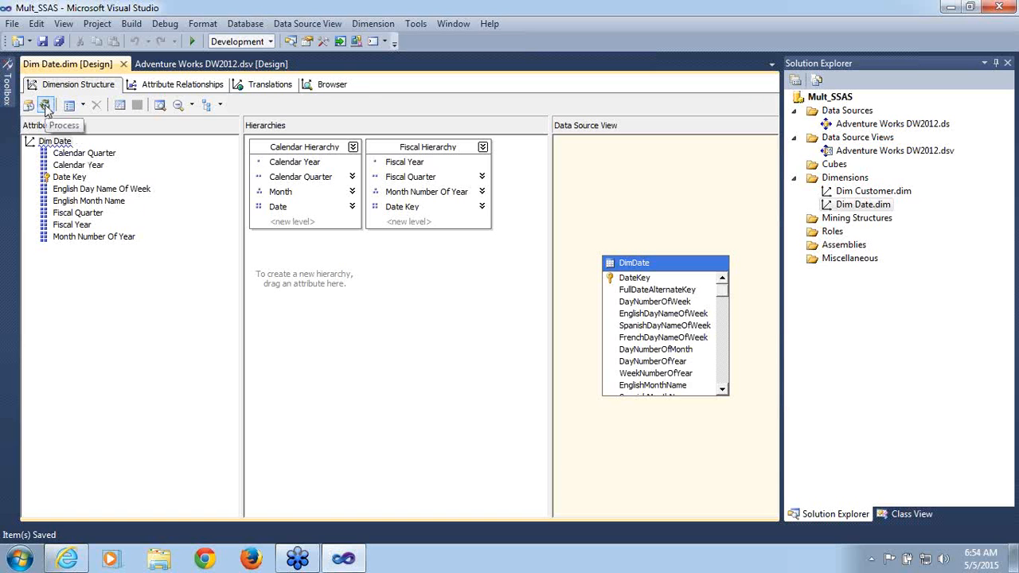
- Check the relationship type of the attribute relationship from Month Number Of Year to Fiscal Quarter, leaving it as it is
click(192, 87)
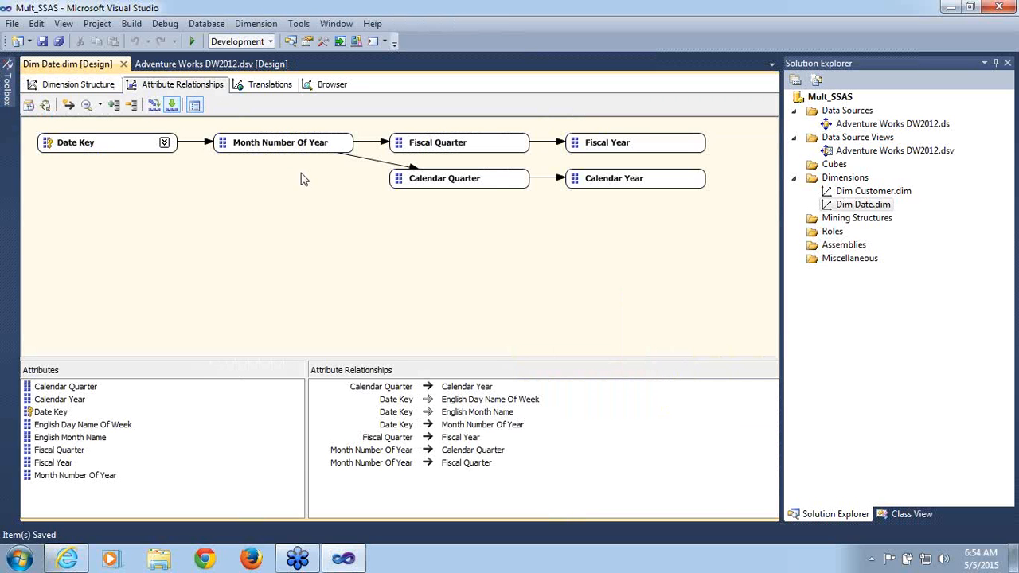
mouse_move(373, 148)
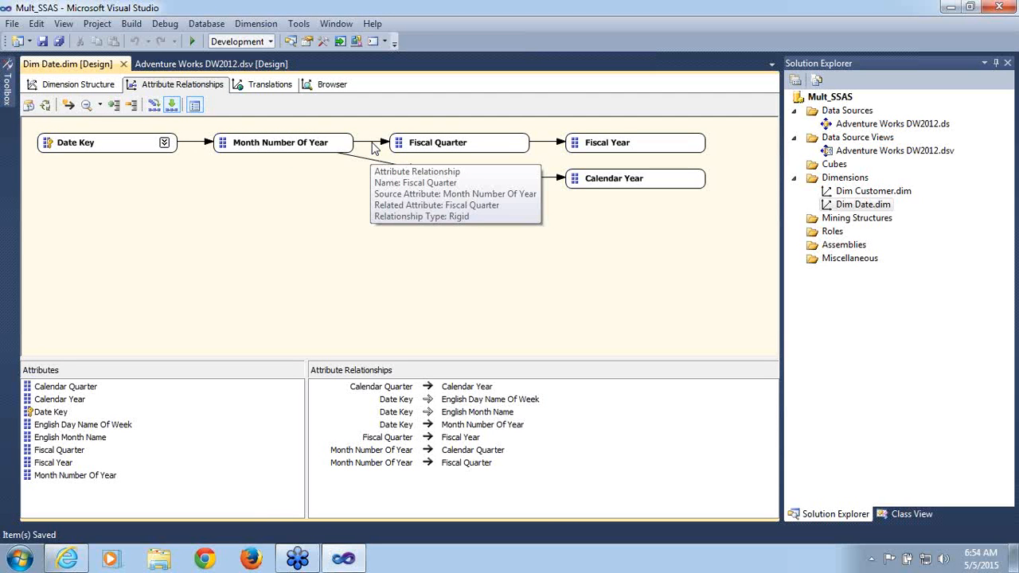
right_click(372, 148)
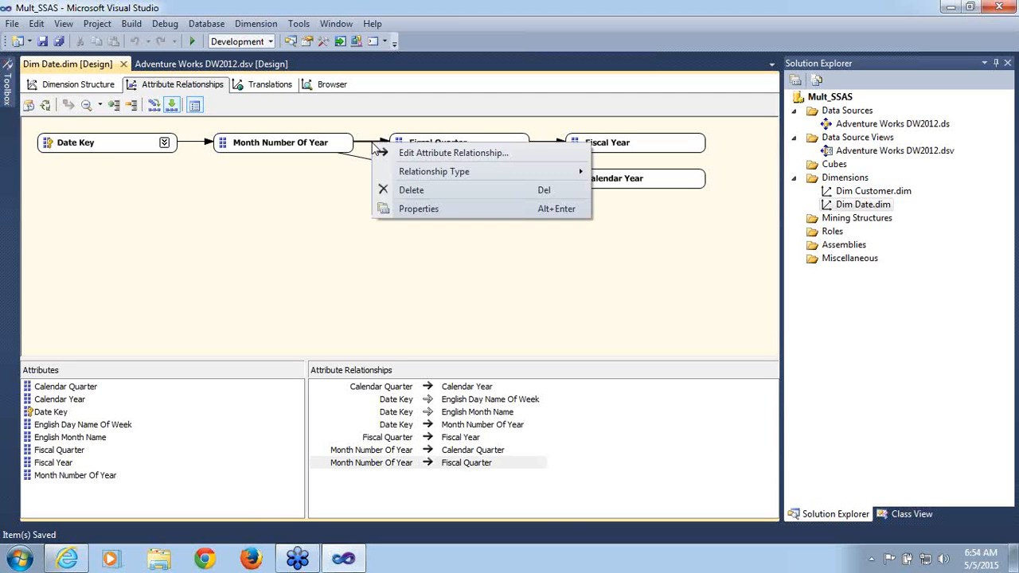
mouse_move(401, 180)
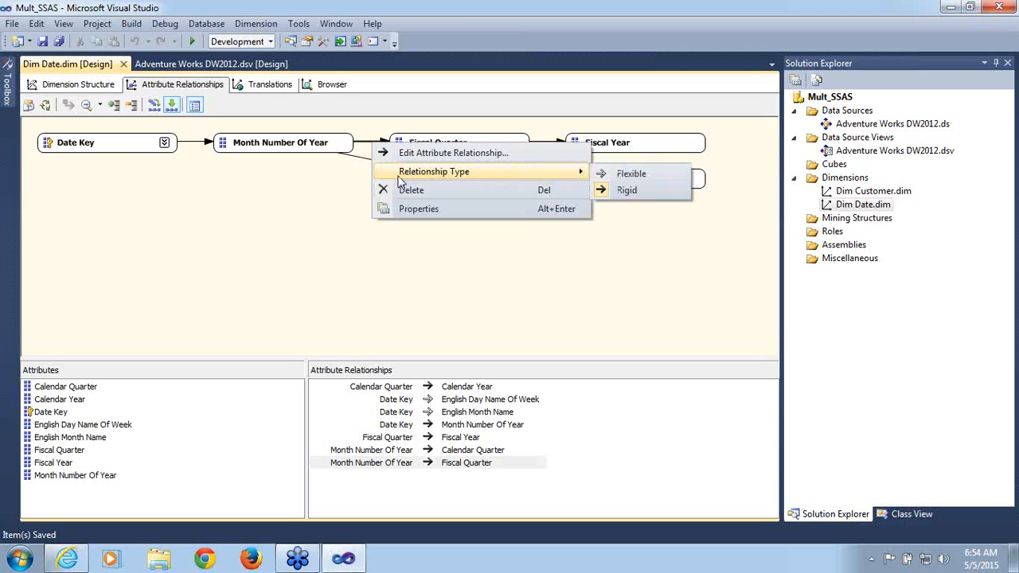
click(286, 263)
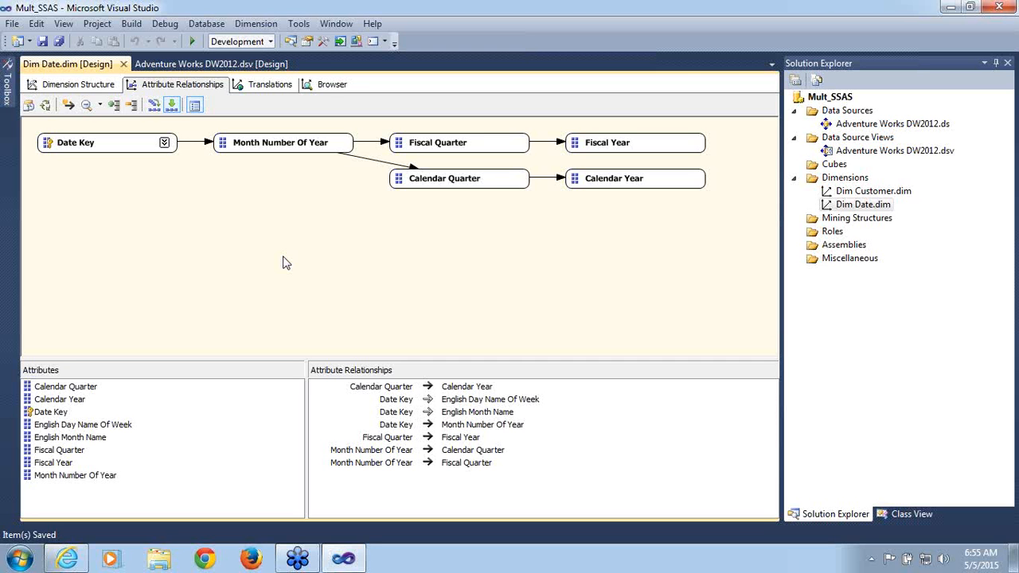
- Build and deploy the project, and run Process Full on the Dim Date dimension
click(101, 89)
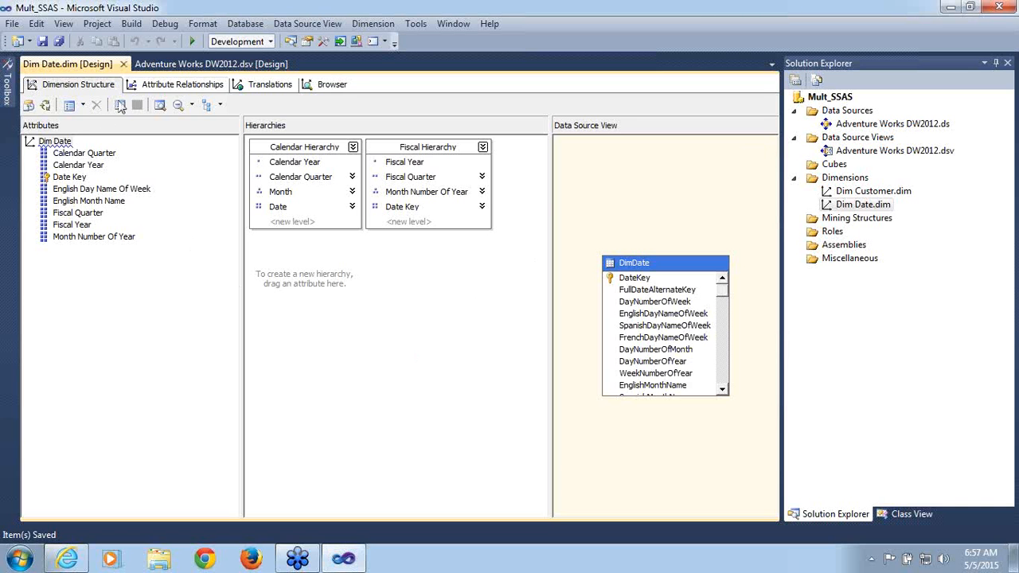
click(45, 106)
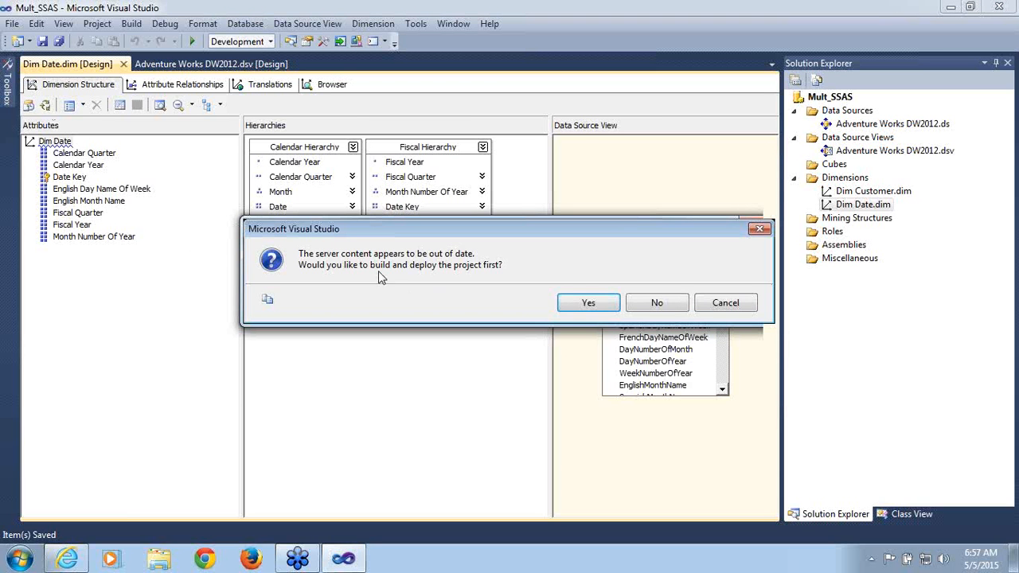
click(573, 310)
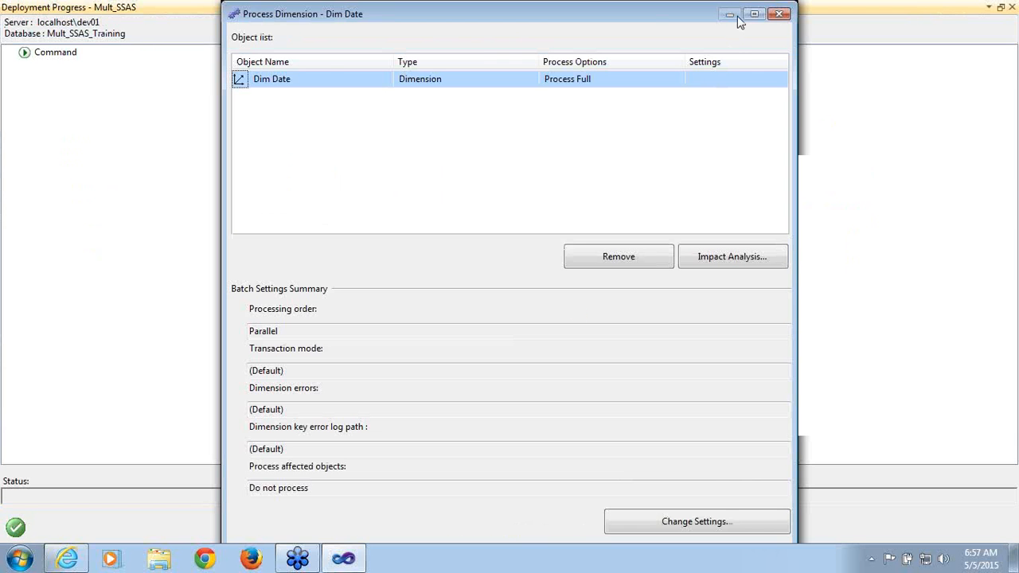
click(753, 13)
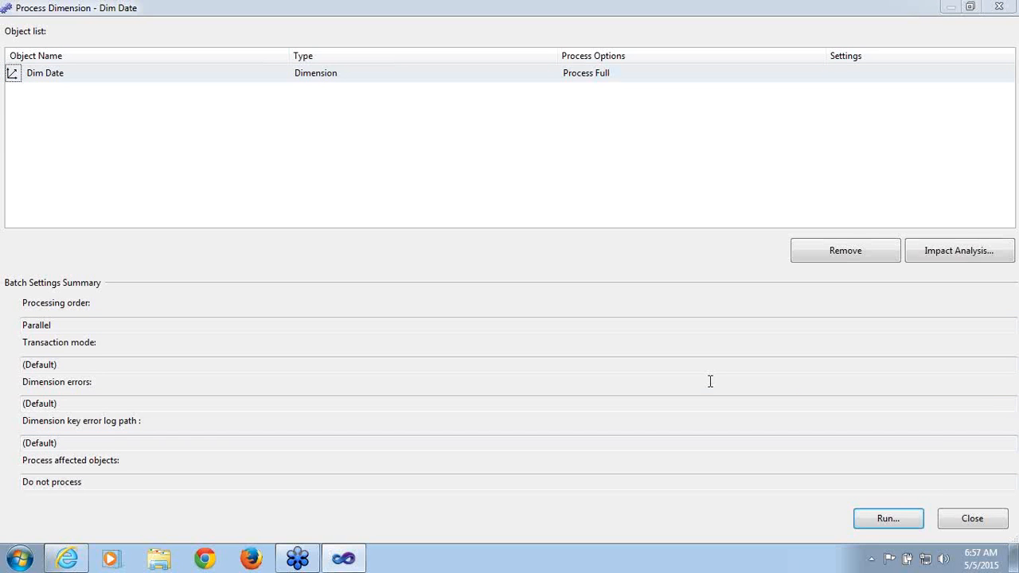
click(879, 517)
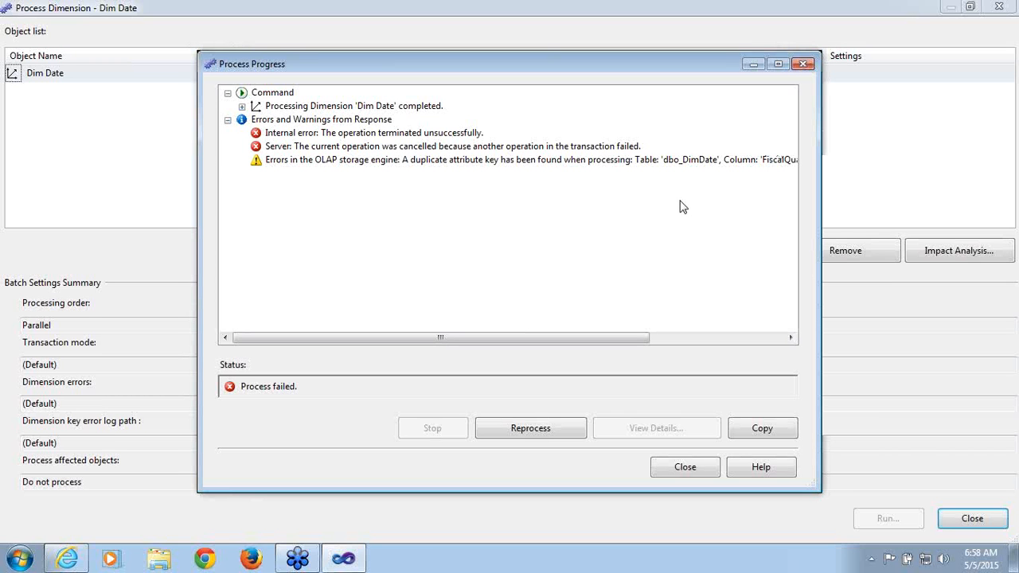
- Read the details of the OLAP storage engine warning and close the processing and deployment progress windows
click(689, 162)
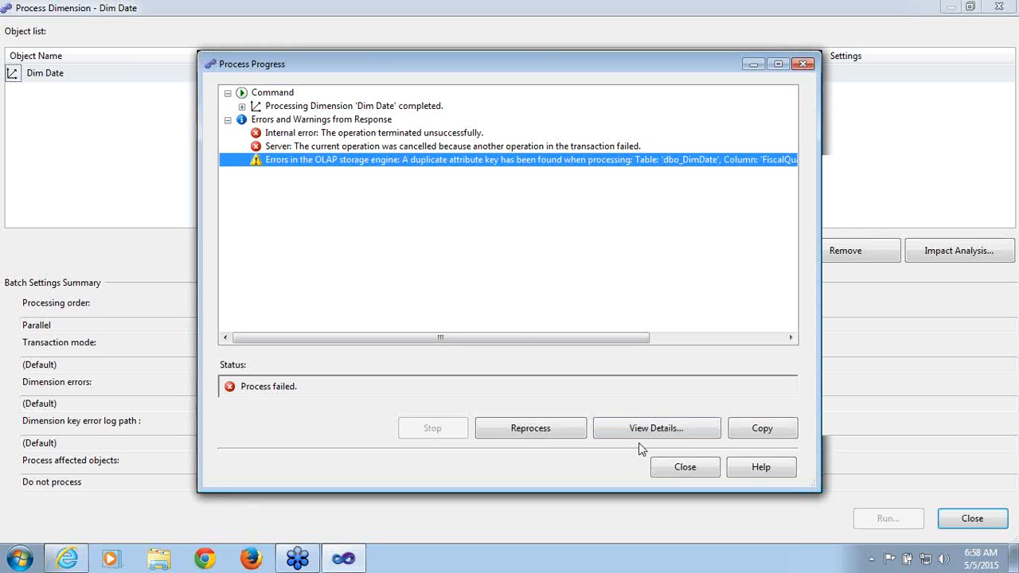
click(641, 432)
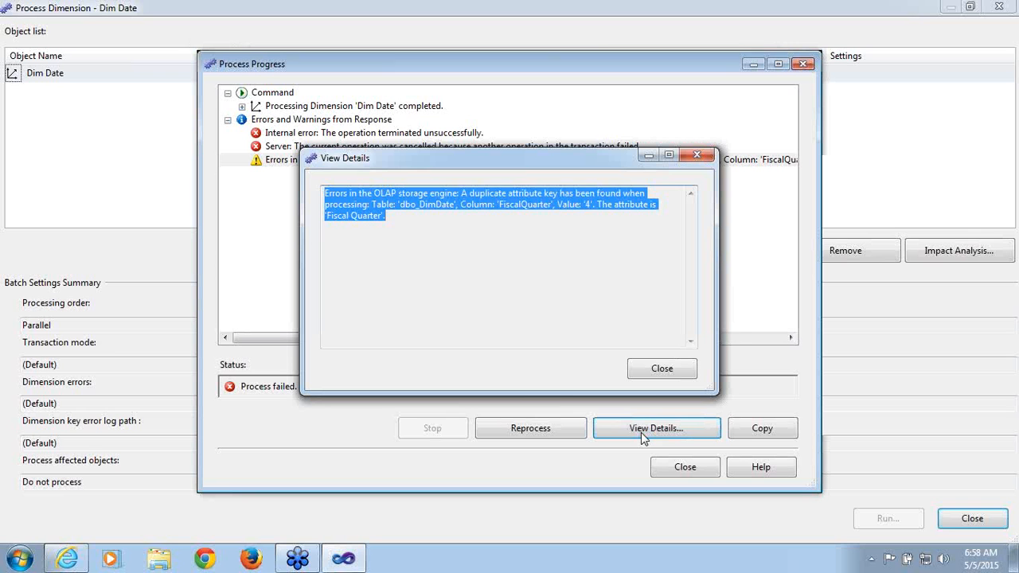
click(507, 302)
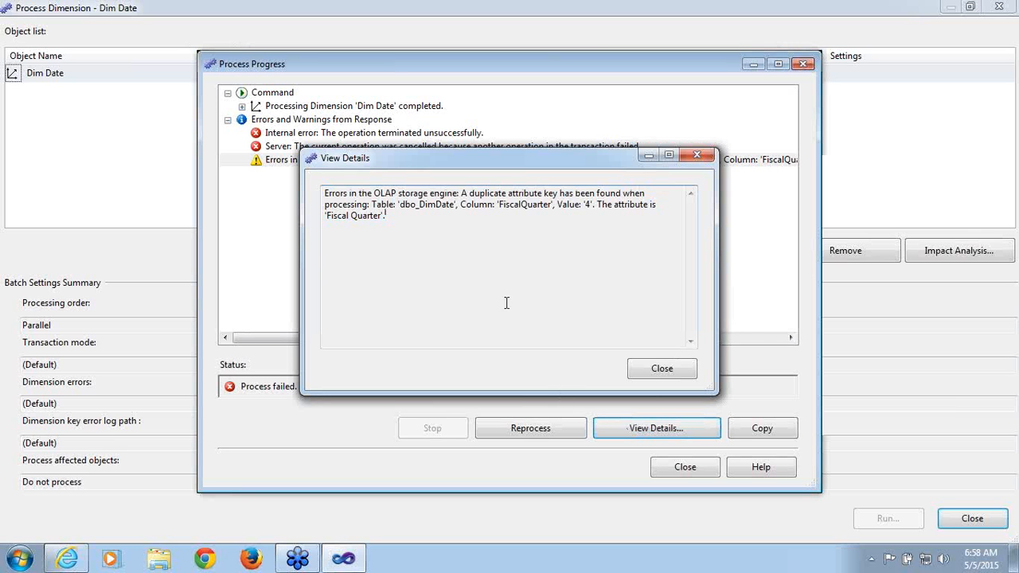
double_click(532, 204)
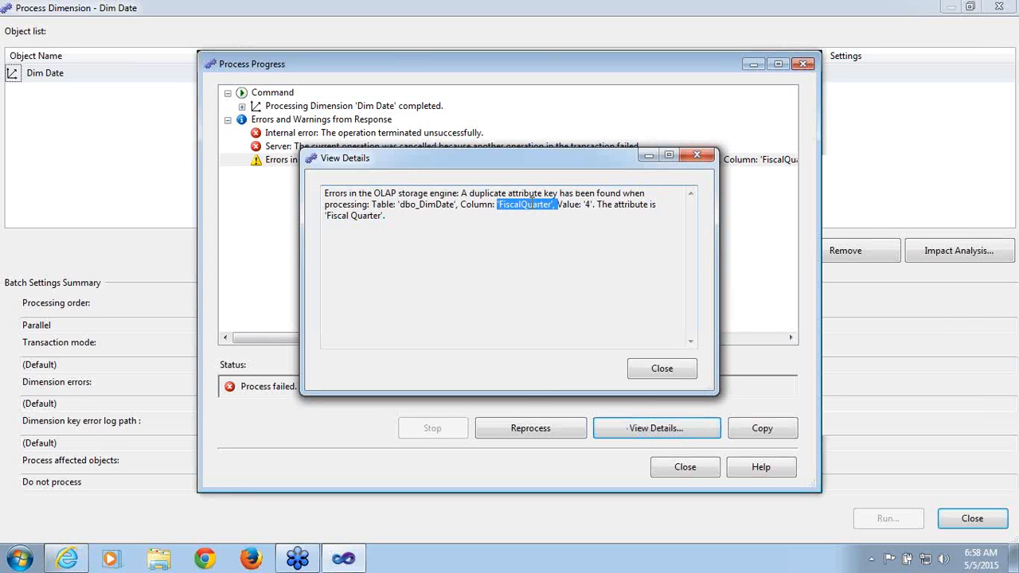
click(661, 369)
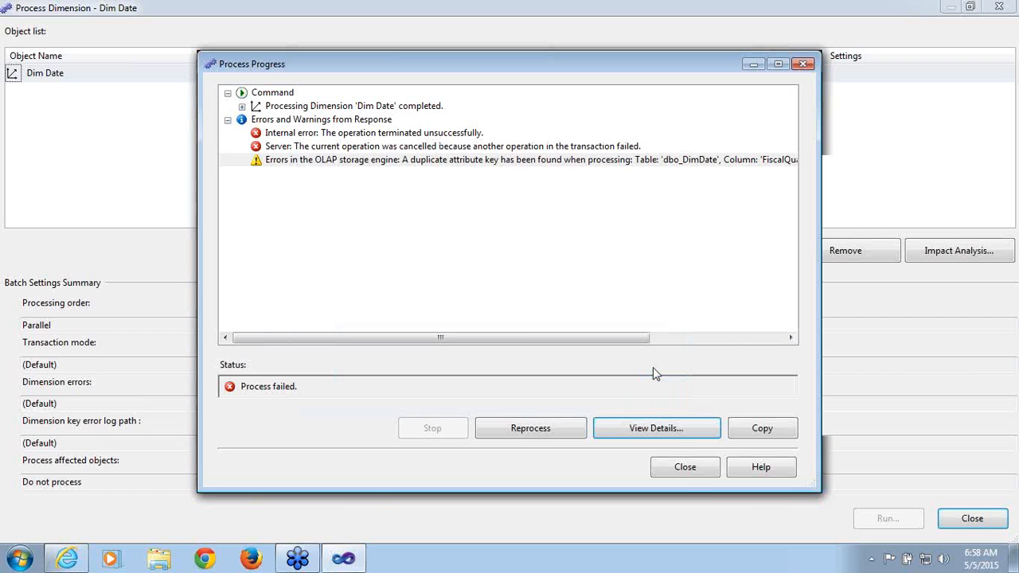
click(698, 477)
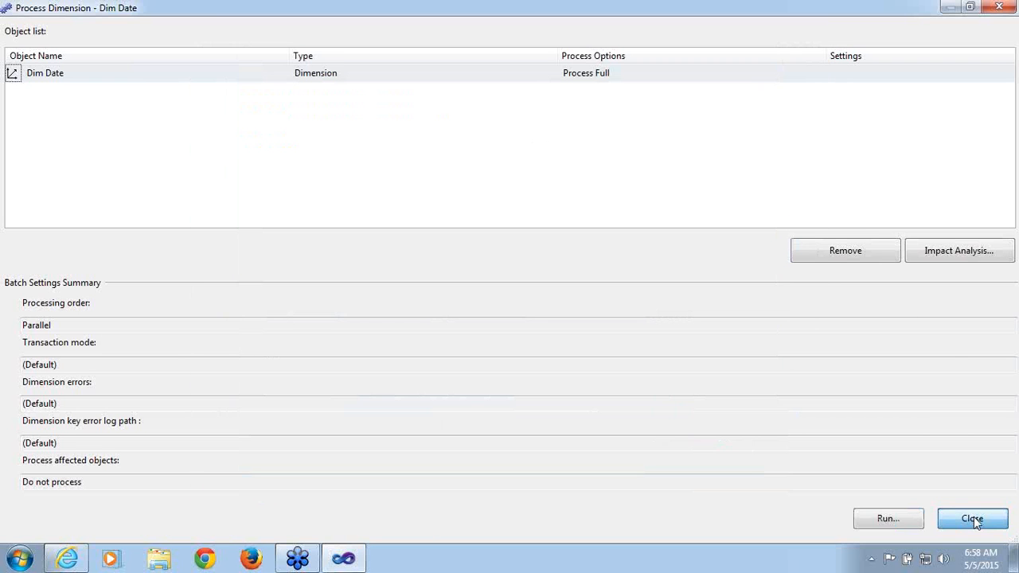
click(972, 518)
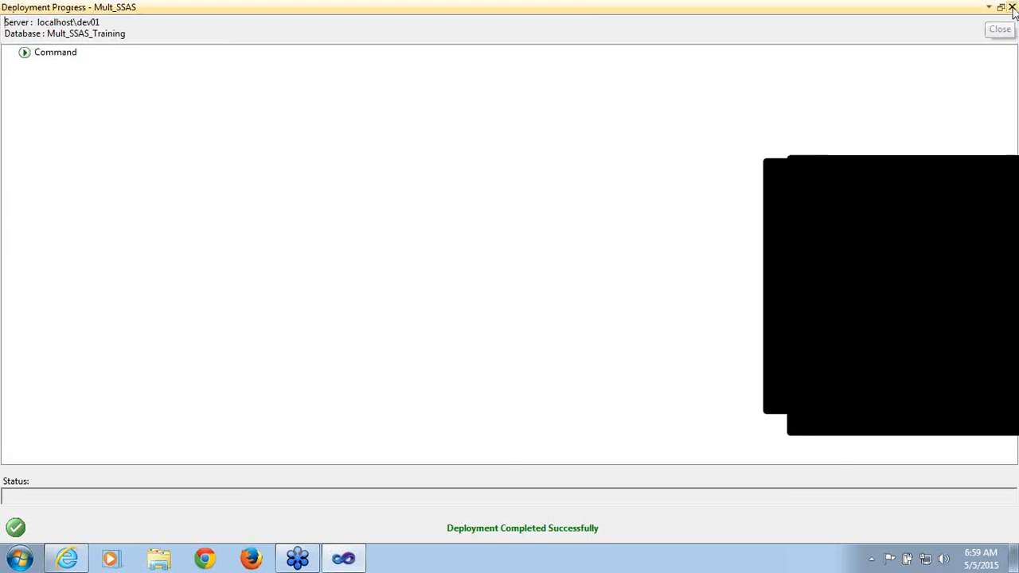
click(1012, 7)
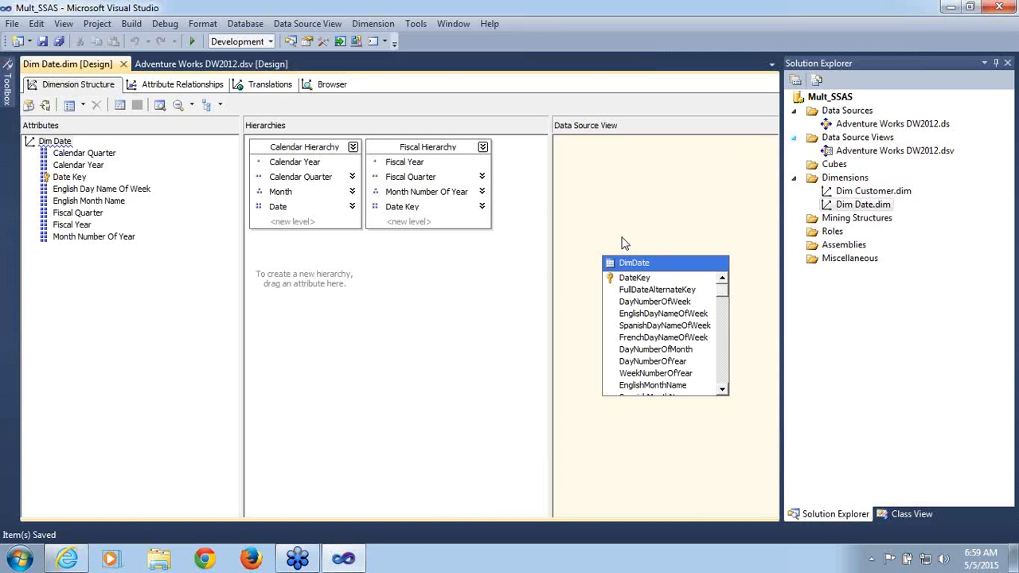
click(397, 182)
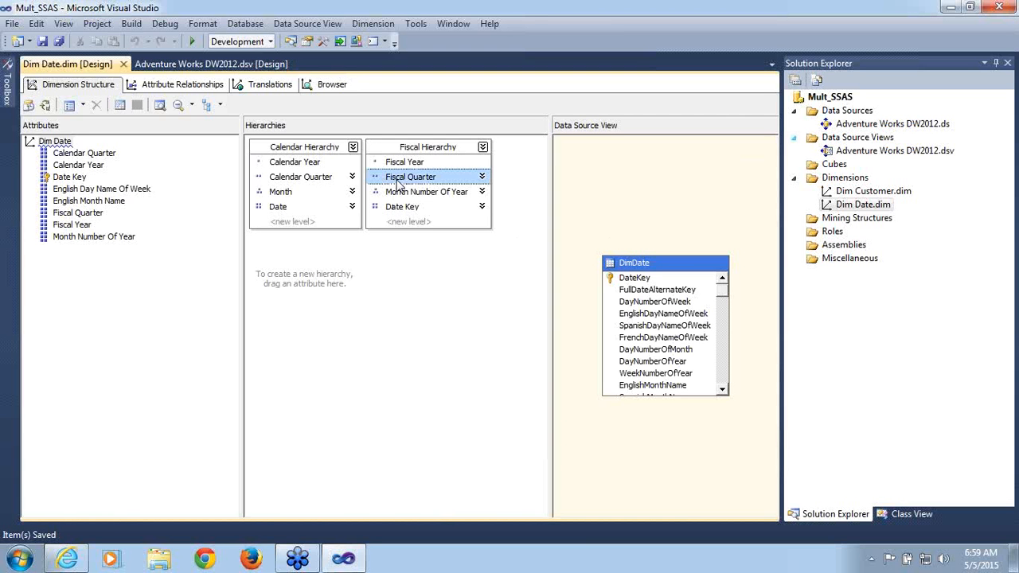
click(87, 226)
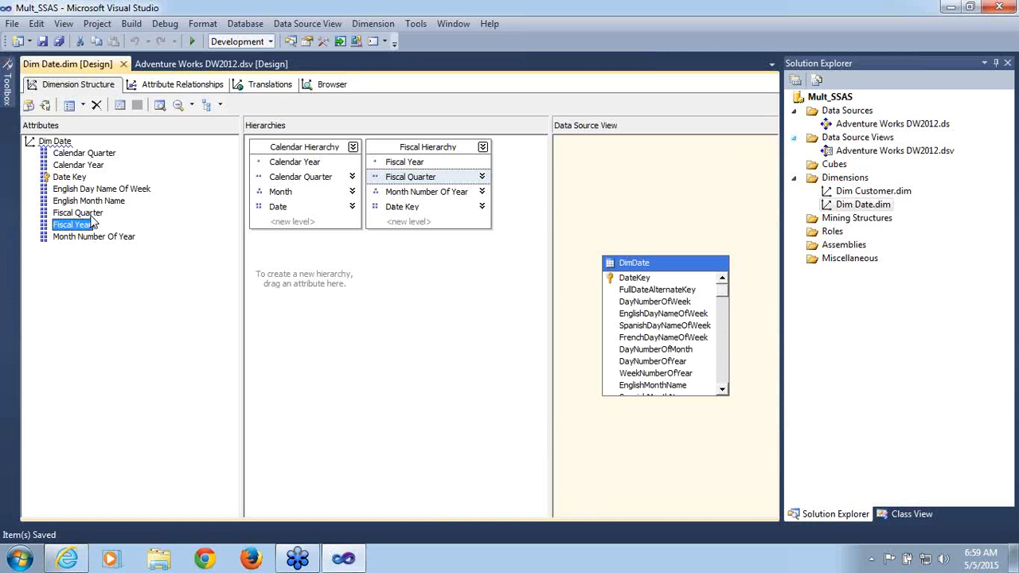
click(90, 215)
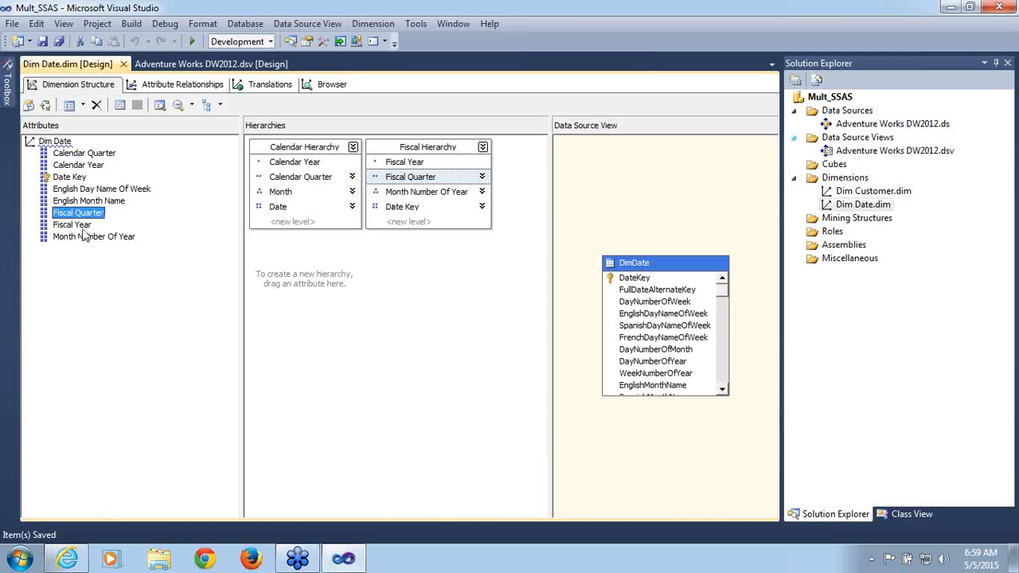
click(86, 227)
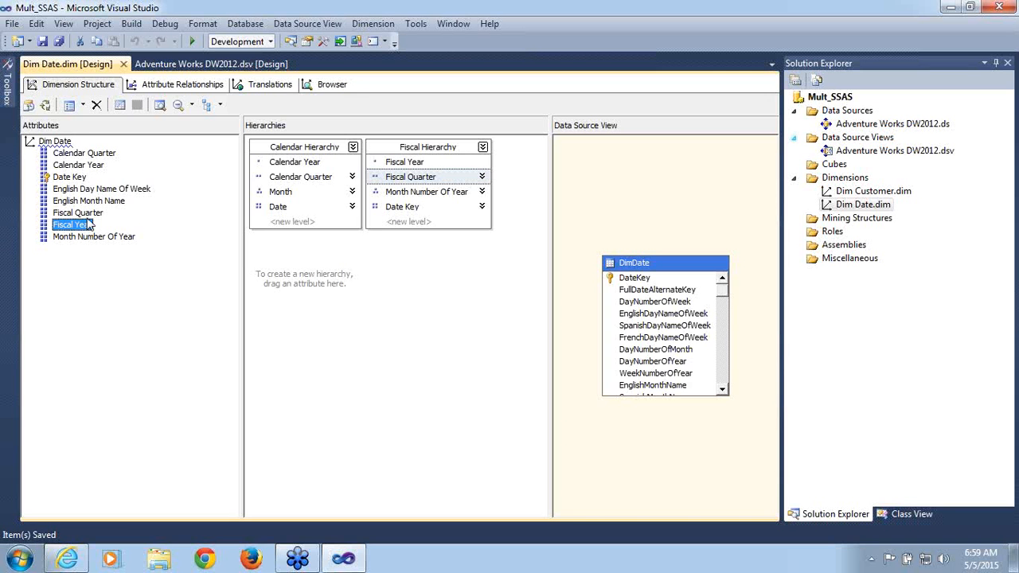
click(88, 218)
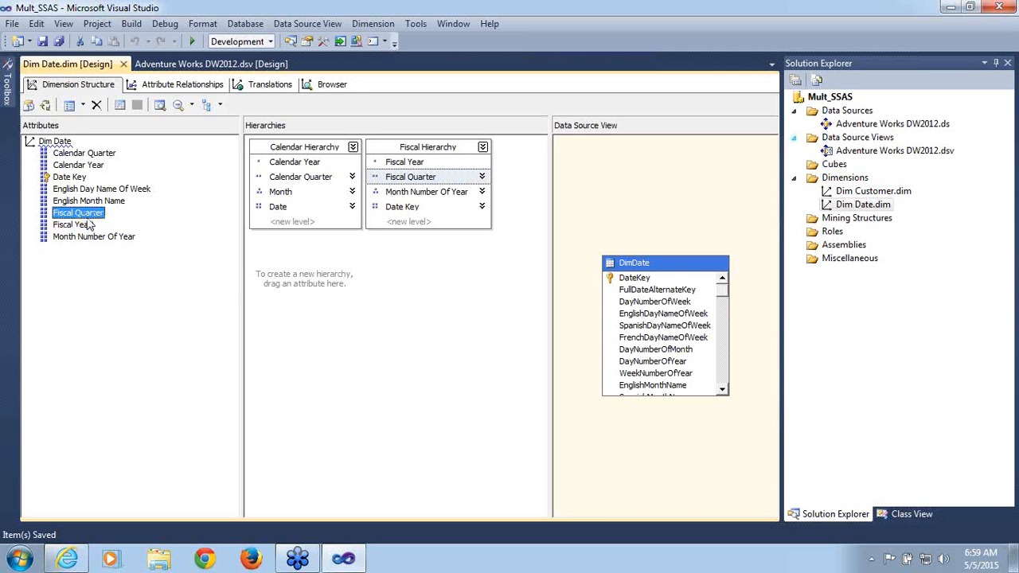
- Open the Adventure Works DW2012 data source view for editing from Dim Date's DimDate table
click(680, 272)
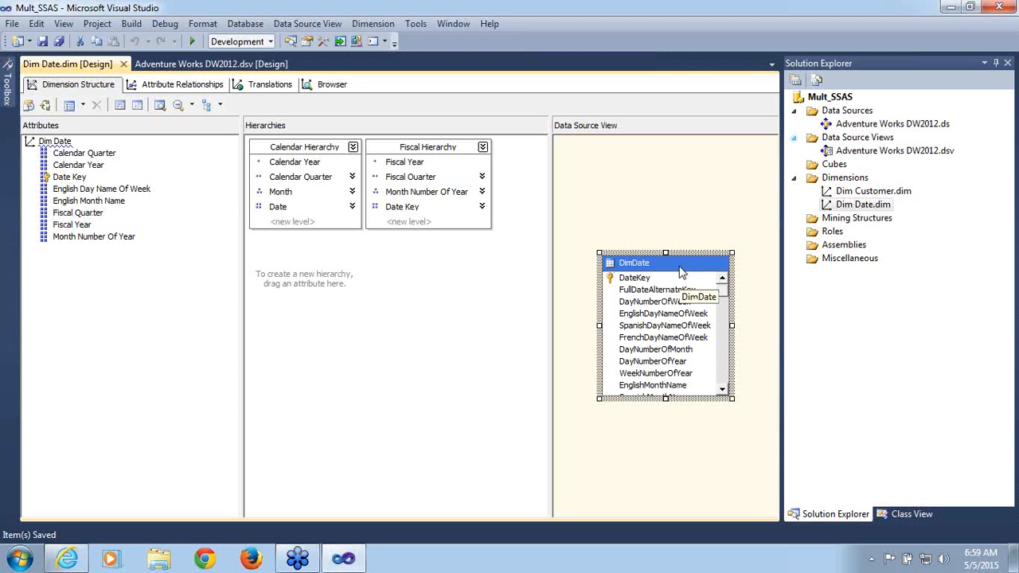
right_click(681, 272)
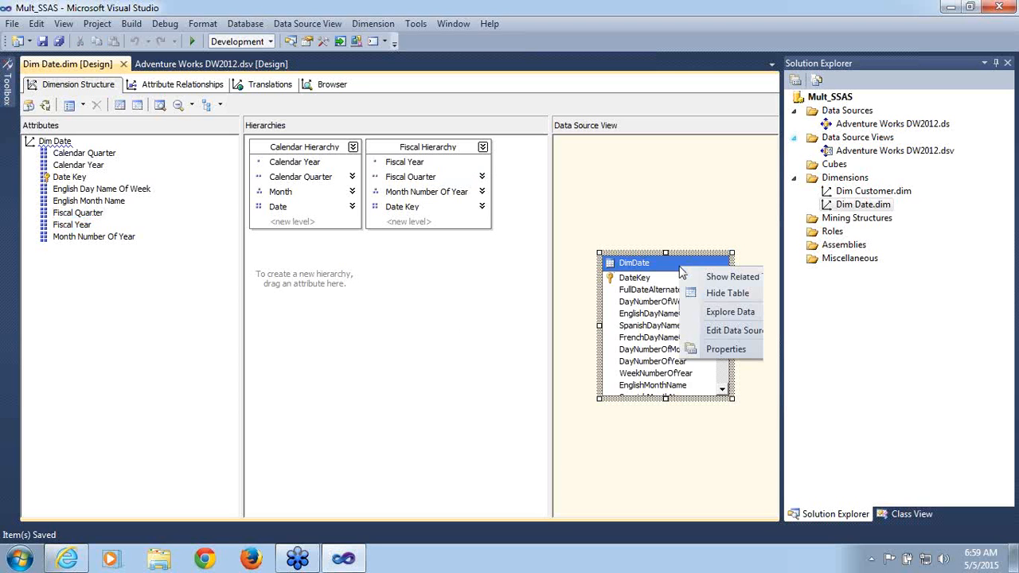
click(725, 335)
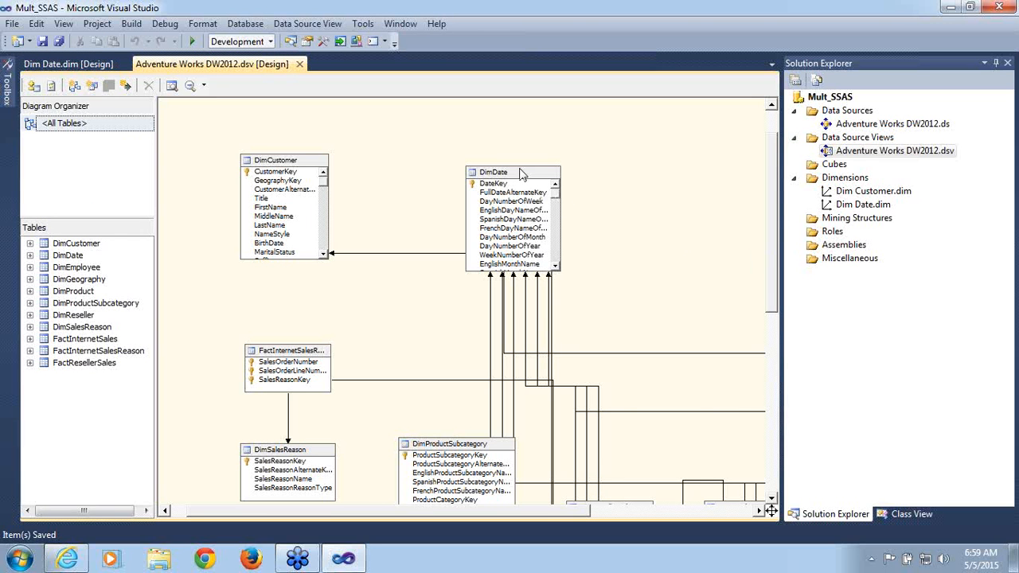
- Copy the whole expression of DimDate's CalendarQuarterDesc named calculation, leaving that calculation unedited
drag(555, 198, 560, 269)
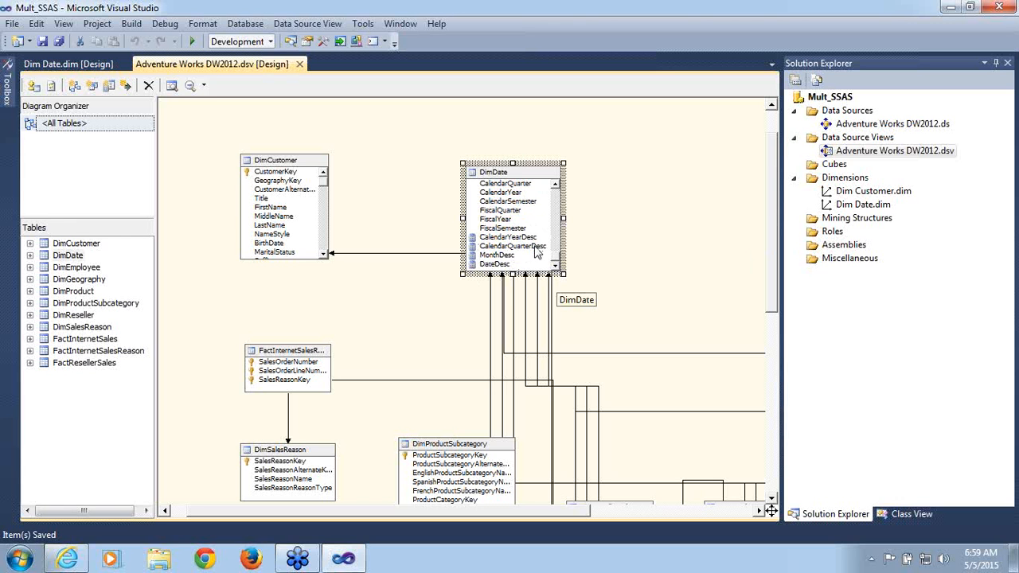
double_click(473, 246)
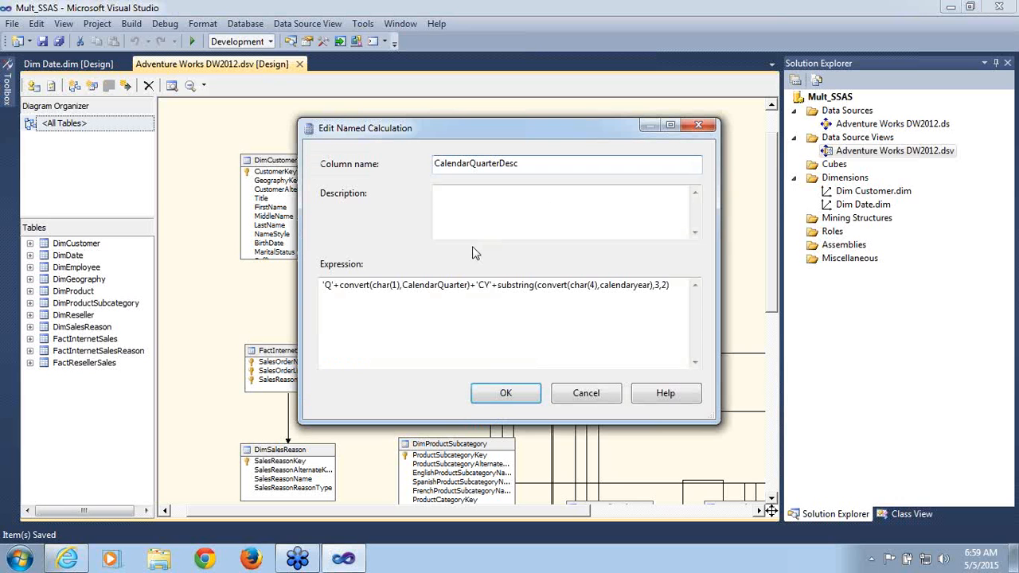
click(681, 284)
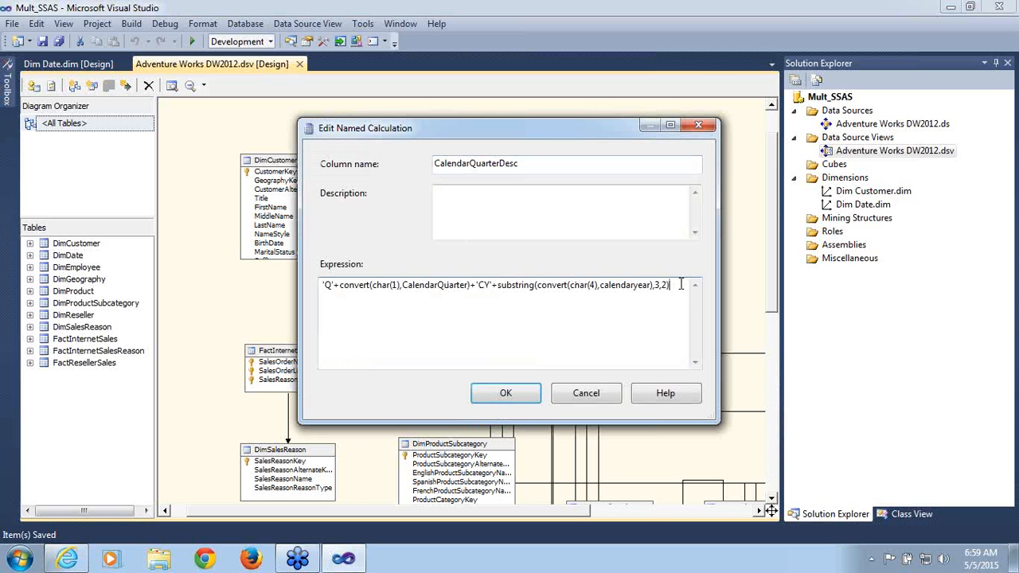
key(shift+Left)
key(shift+Left)
key(shift+Left)
key(shift+Left)
key(shift+Left)
key(shift+Left)
key(shift+Left)
key(shift+Left)
key(shift+Left)
key(shift+Left)
key(shift+Left)
key(shift+Left)
key(shift+Left)
key(shift+Left)
key(shift+Left)
key(shift+Left)
key(shift+Left)
key(shift+Left)
key(shift+Left)
key(shift+Left)
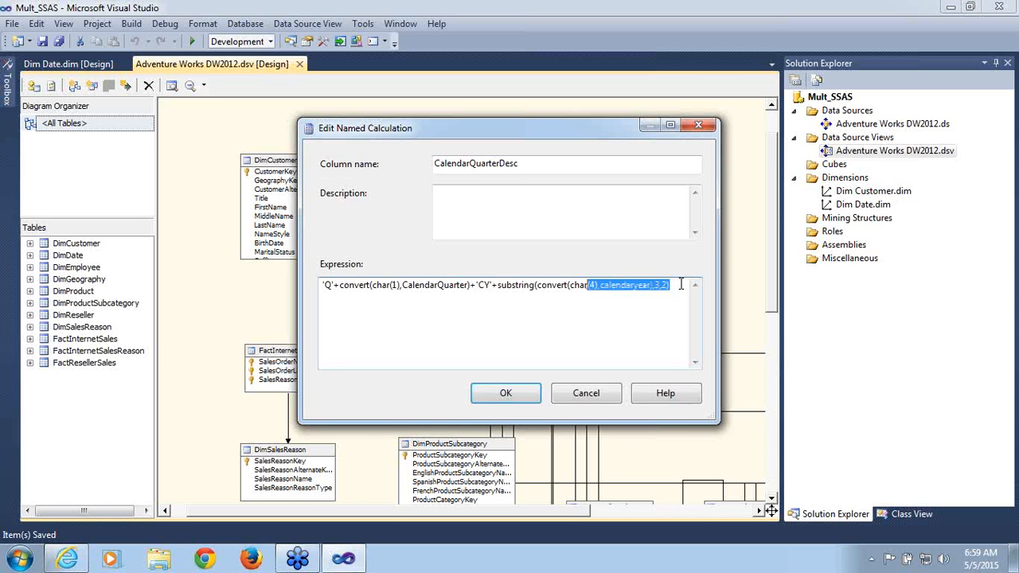
key(shift+Left)
key(shift+Left)
key(shift+Left)
key(shift+Left)
key(shift+Left)
key(shift+Left)
key(shift+Left)
key(shift+Left)
key(shift+Left)
key(shift+Left)
key(shift+Left)
key(shift+Left)
key(shift+Left)
key(shift+Left)
key(shift+Left)
key(shift+Left)
key(shift+Left)
key(shift+Left)
key(shift+Left)
key(shift+Left)
key(ctrl+c)
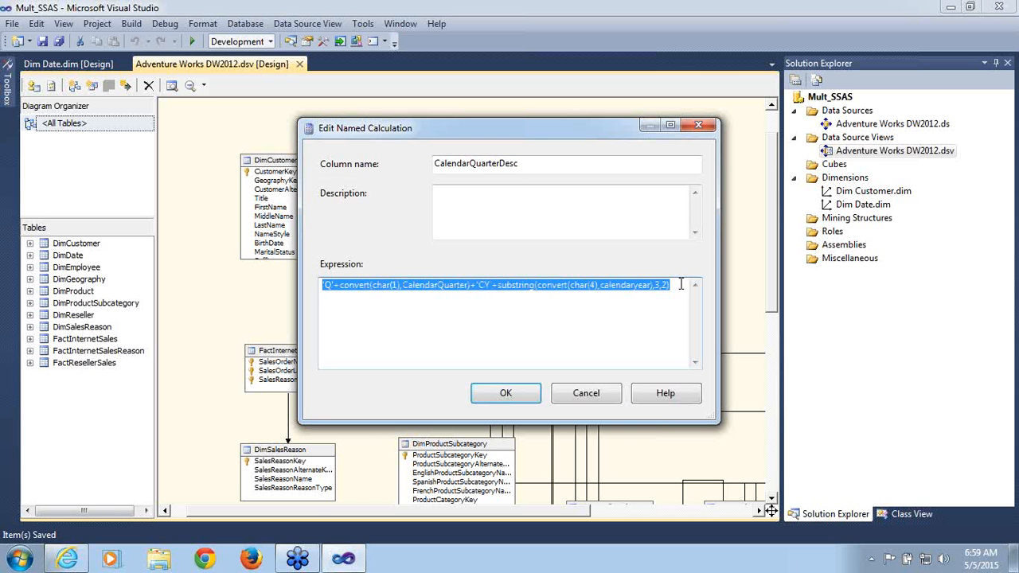
click(586, 393)
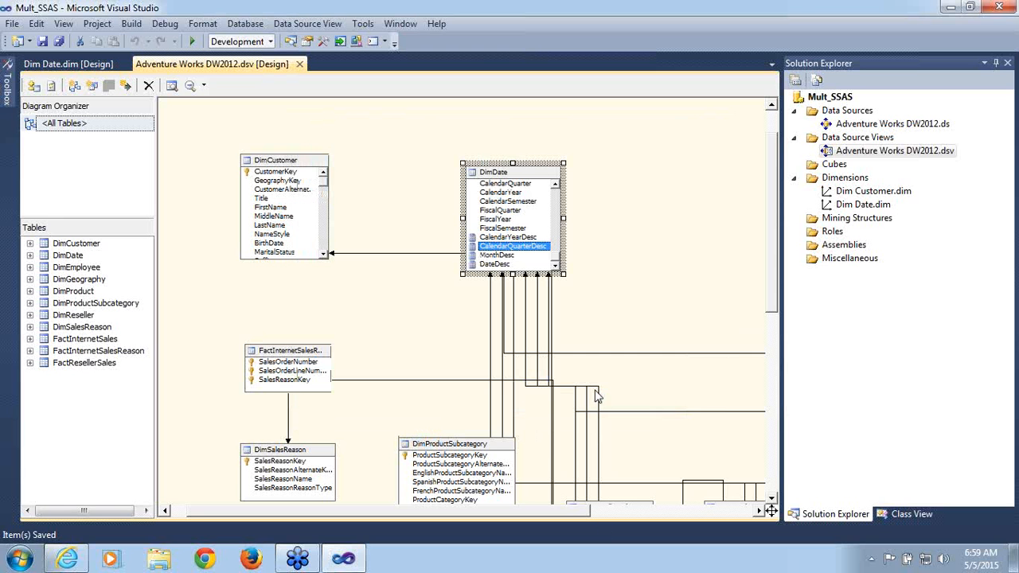
- Start a new named calculation on DimDate with the column name FiscalQuarterDesc and the copied CalendarQuarterDesc expression
right_click(531, 177)
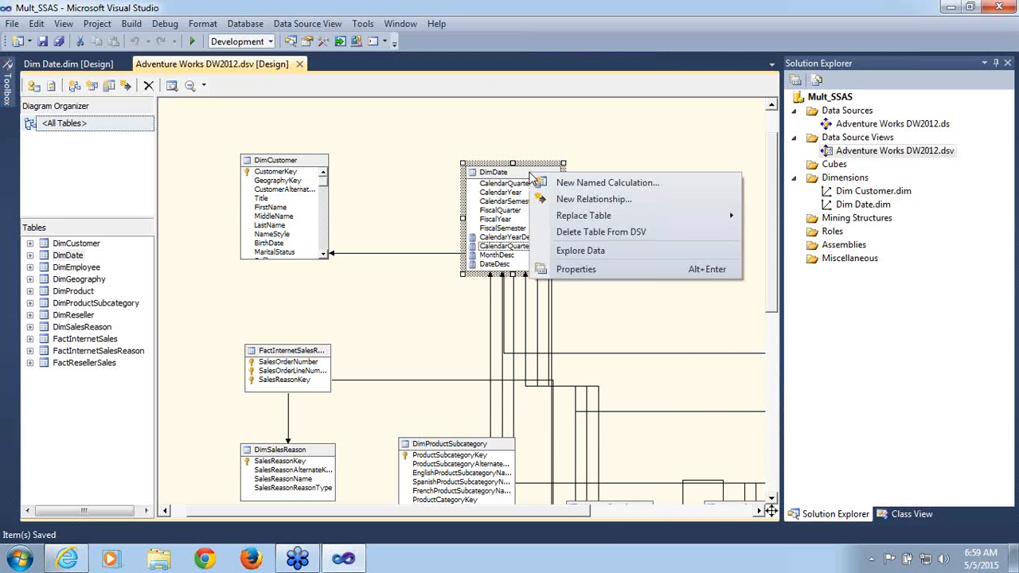
click(565, 182)
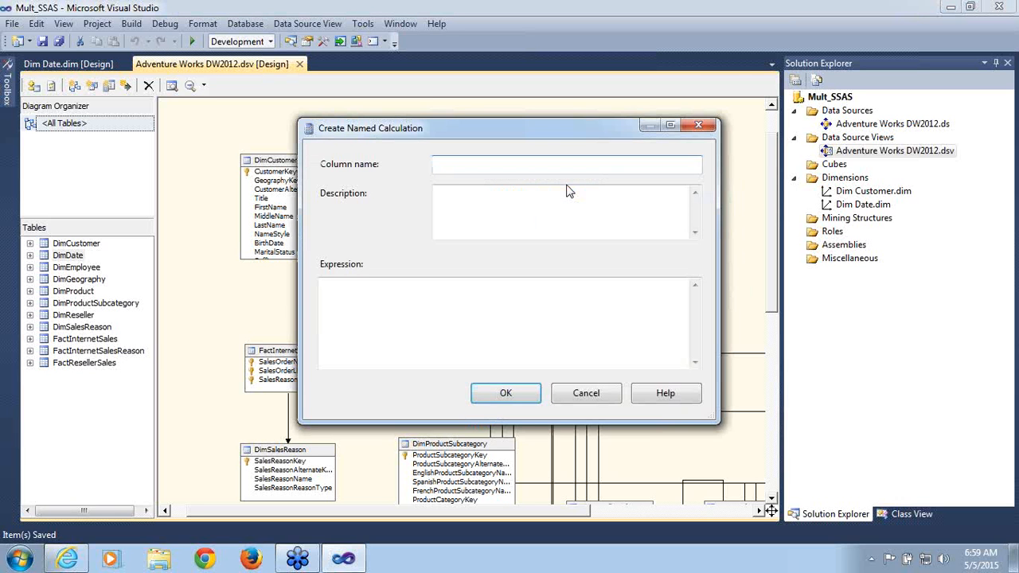
text(FiscalQuarterDesc)
click(400, 308)
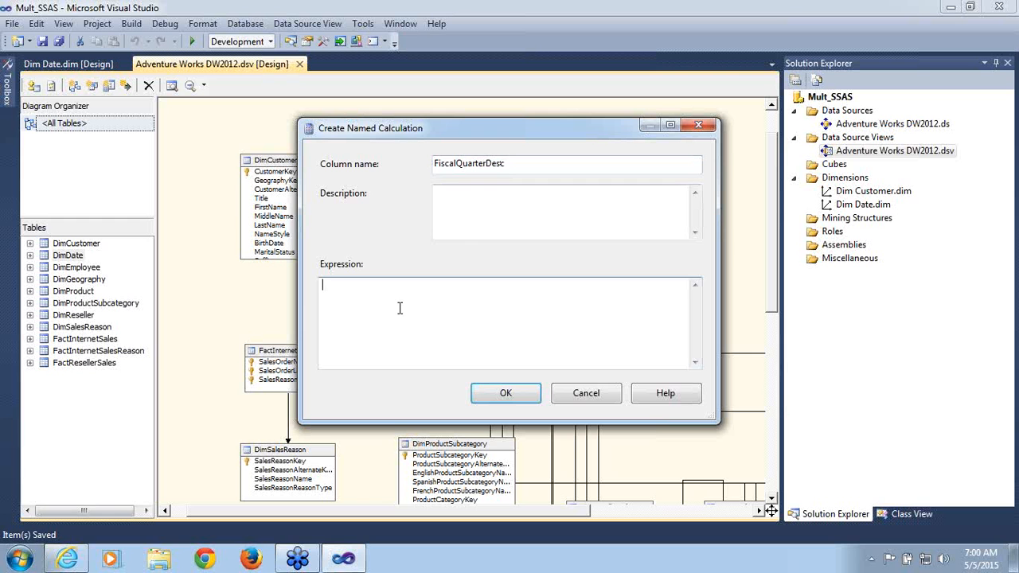
key(ctrl+v)
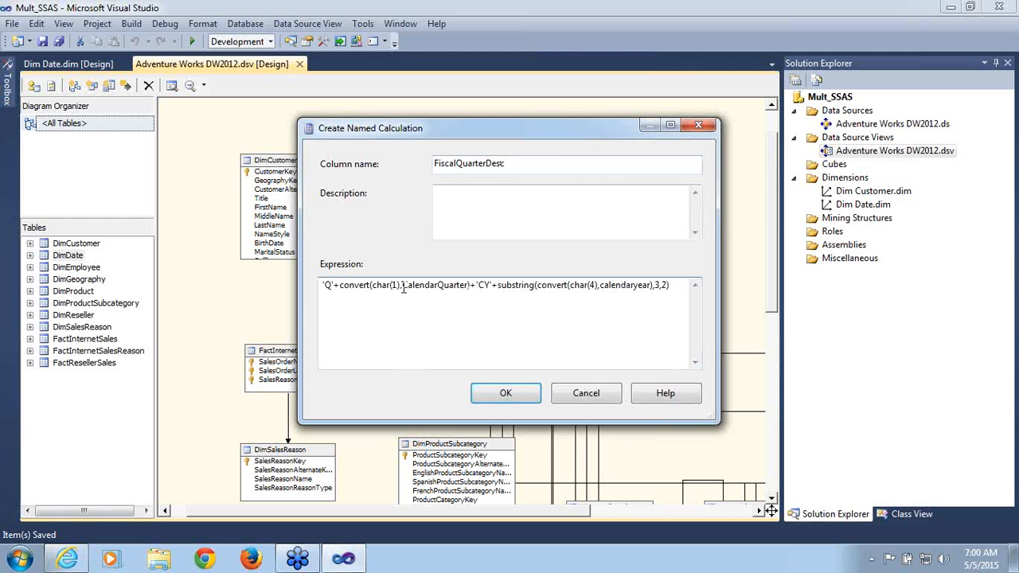
- In the FiscalQuarterDesc expression, replace CalendarQuarter with FiscalQuarter and the 'CY' prefix with 'FY'
key(Delete)
key(Delete)
key(Delete)
key(Delete)
key(Delete)
key(Delete)
key(Delete)
key(Delete)
text(Fiscal)
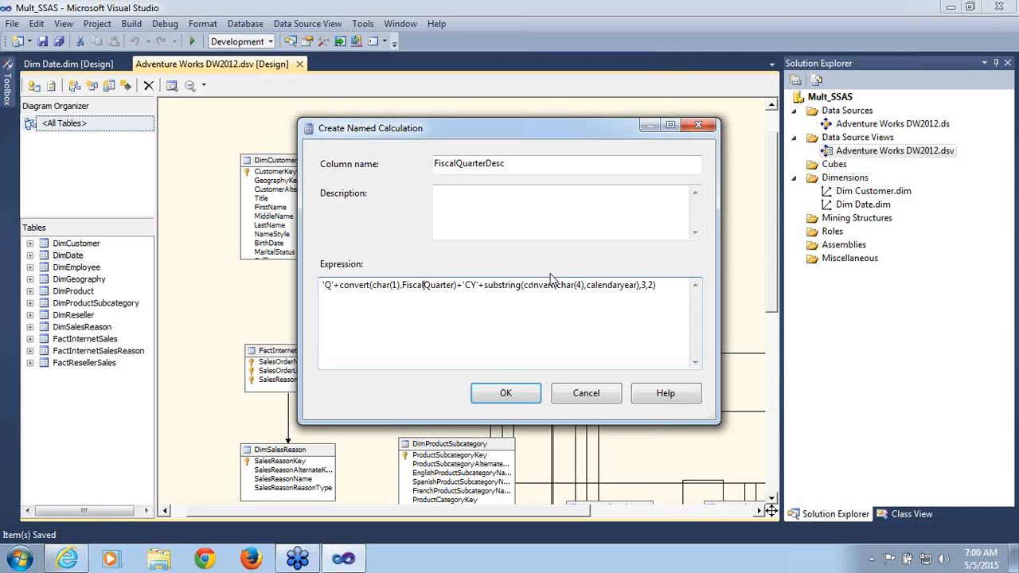
click(470, 285)
key(BackSpace)
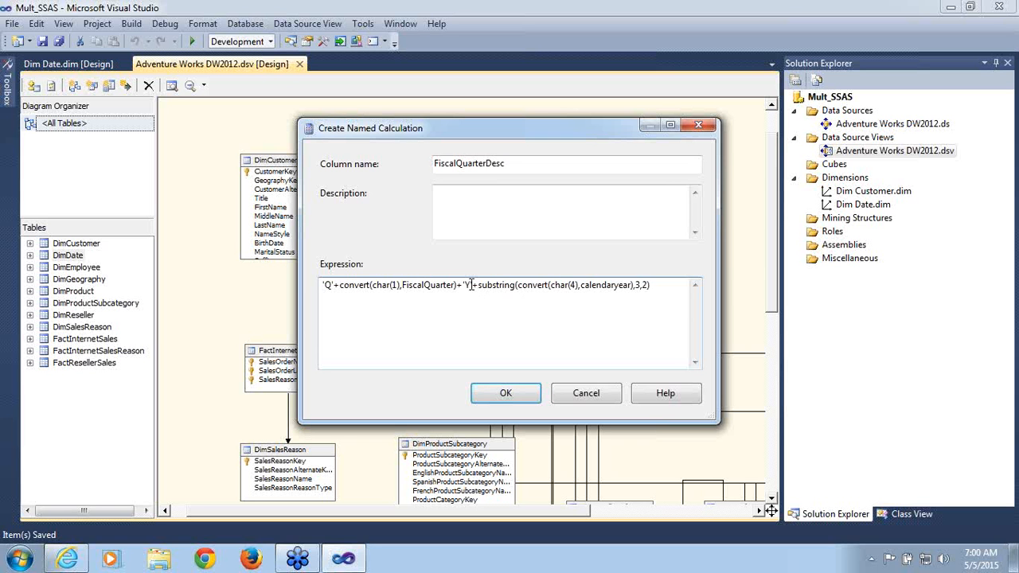
text(F)
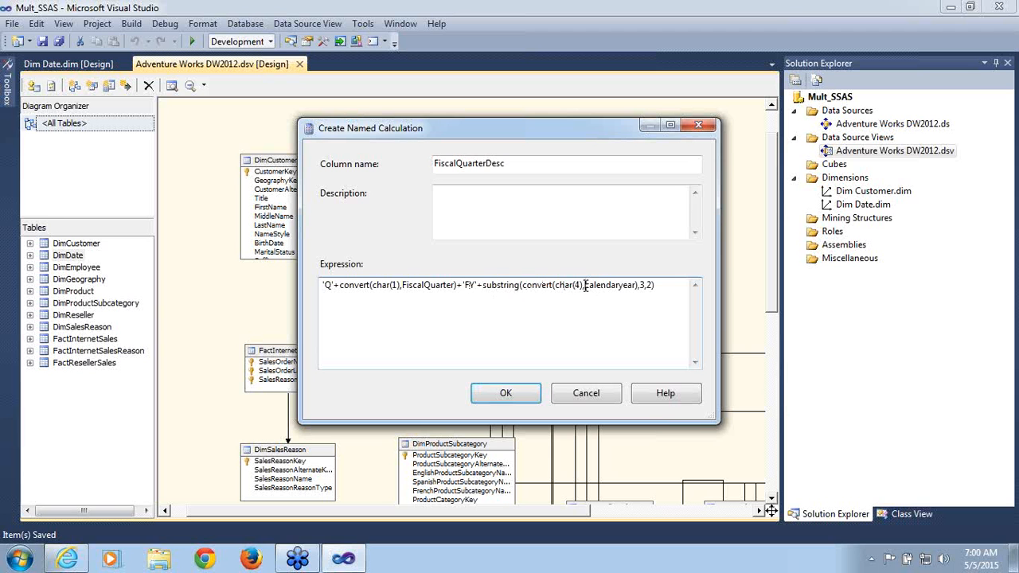
- Replace calendaryear with fiscalyear in the FiscalQuarterDesc expression, create the calculation and save the data source view
key(Delete)
key(Delete)
key(Delete)
key(Delete)
key(Delete)
key(Delete)
key(Delete)
key(Delete)
text(fisca)
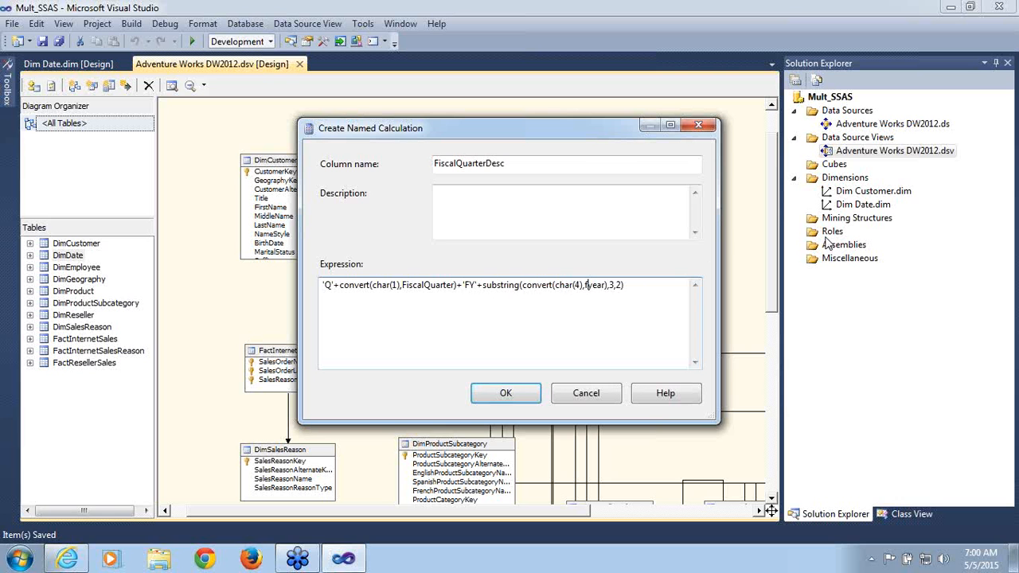
text(l)
click(507, 394)
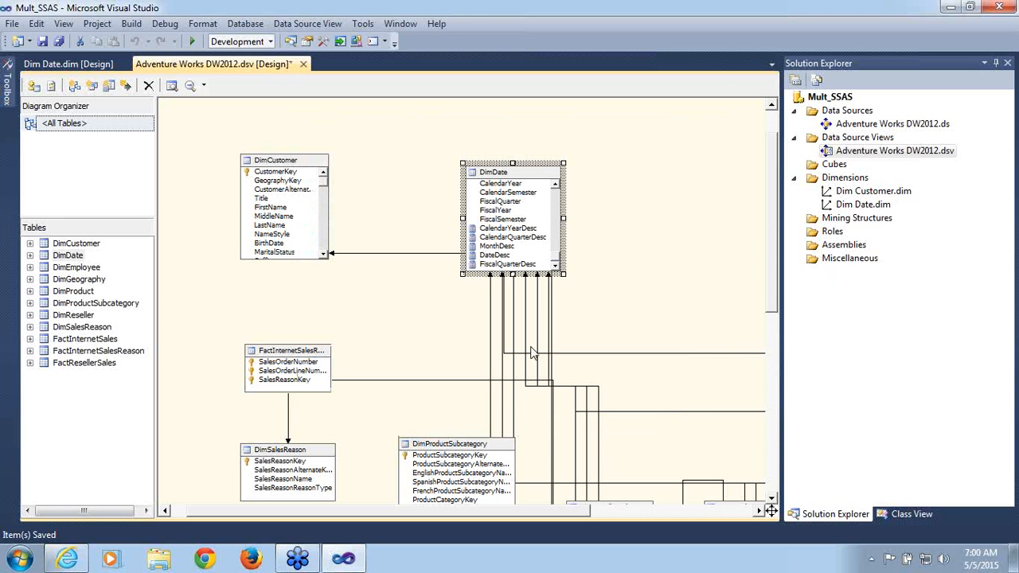
key(ctrl+s)
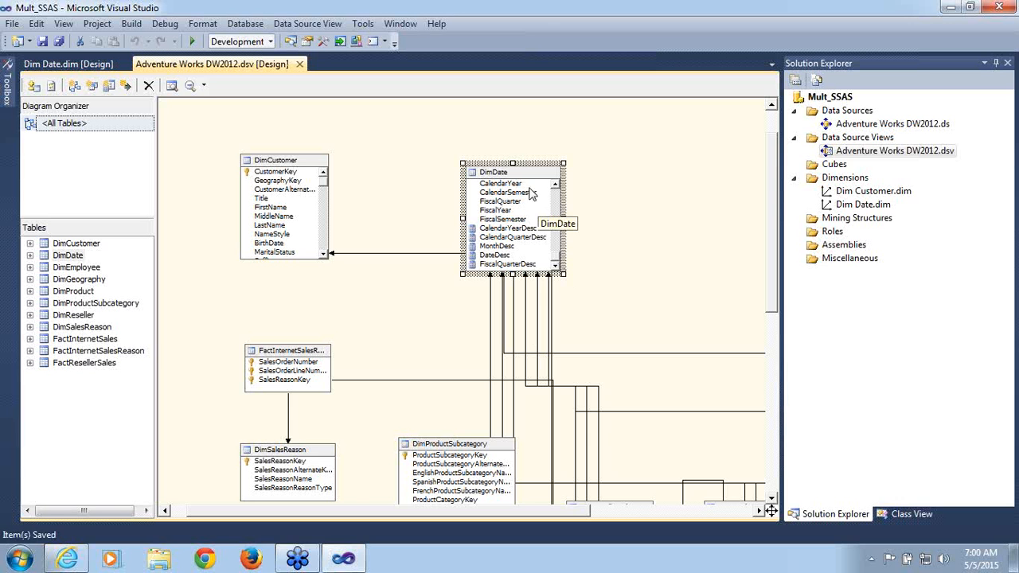
- Copy the whole expression of DimDate's CalendarYearDesc named calculation, leaving that calculation unedited
double_click(514, 228)
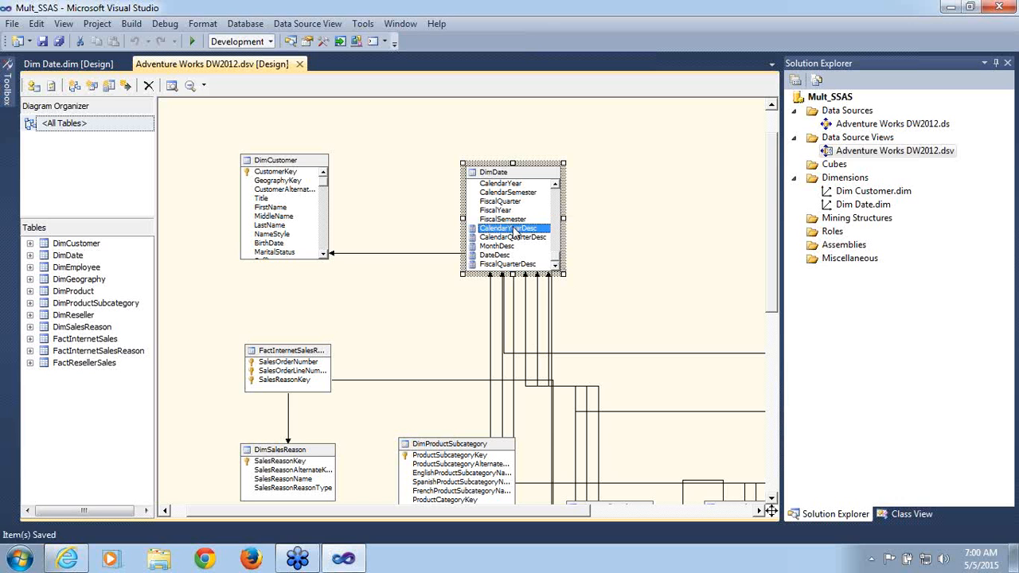
click(497, 290)
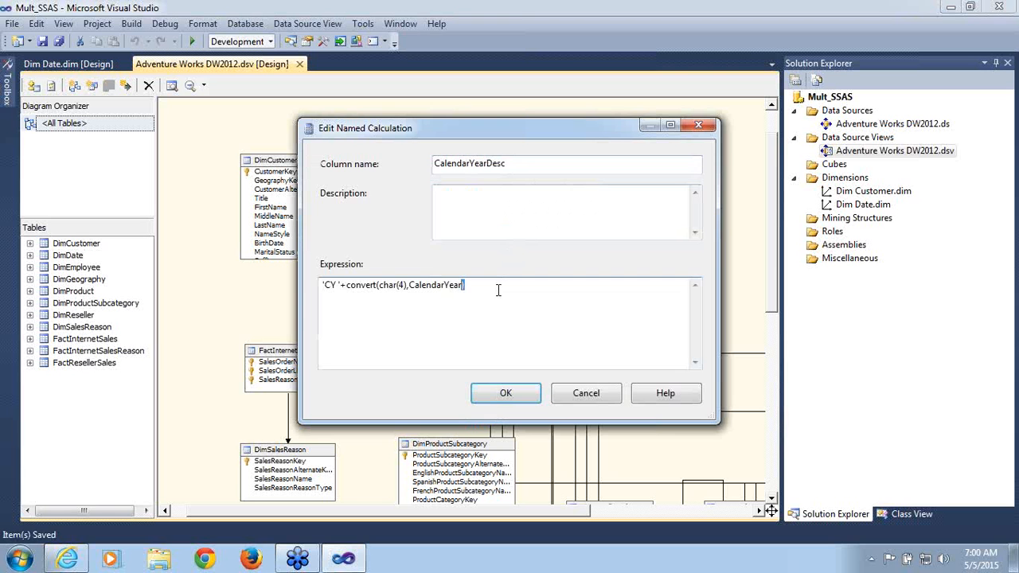
key(shift+Left)
key(shift+Left)
key(shift+Left)
key(shift+Left)
key(shift+Left)
key(shift+Left)
key(shift+Left)
key(shift+Left)
key(shift+Left)
key(shift+Left)
key(shift+Left)
key(shift+Left)
key(shift+Left)
key(shift+Left)
key(shift+Left)
key(shift+Left)
key(shift+Left)
key(shift+Left)
key(shift+Left)
key(shift+Left)
key(ctrl+c)
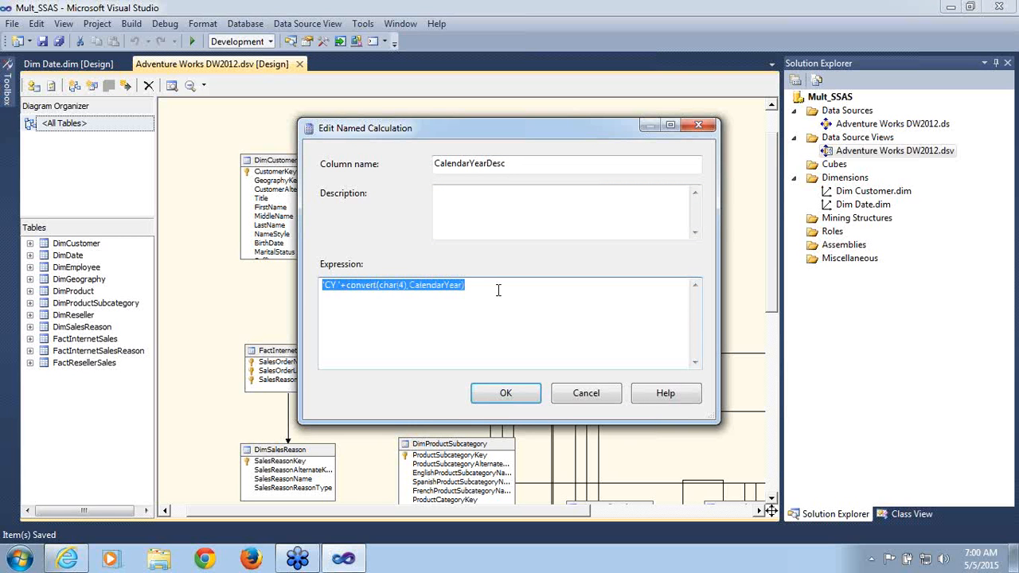
click(587, 396)
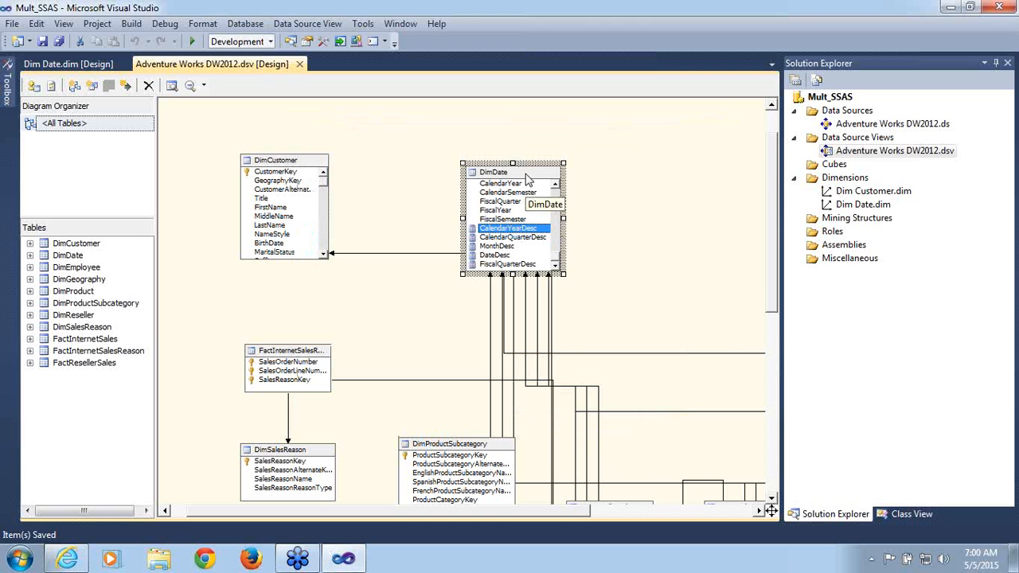
- Start a new named calculation on DimDate with the column name FiscalYearDesc and the copied CalendarYearDesc expression
right_click(526, 179)
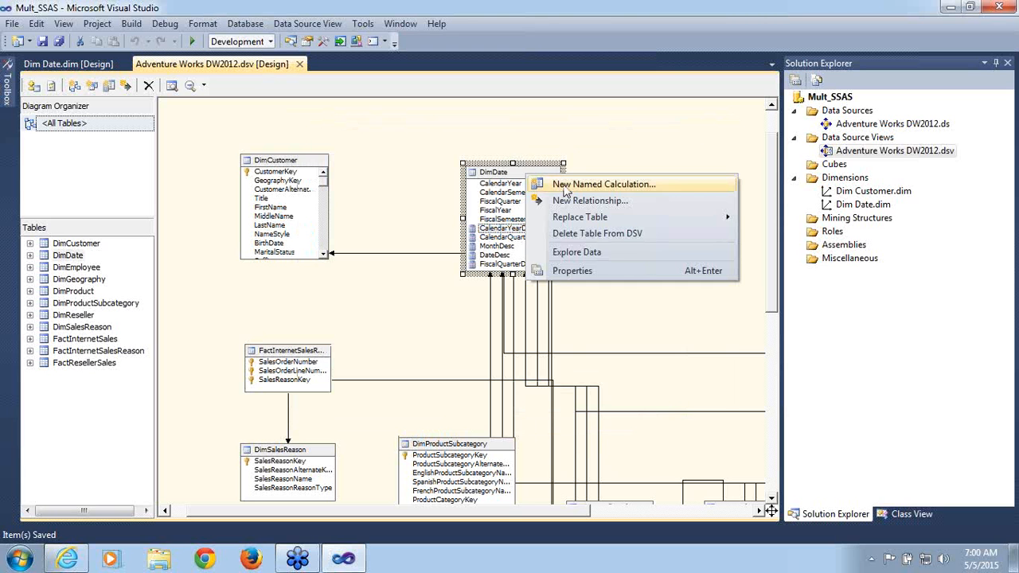
click(564, 189)
text(Fiscal)
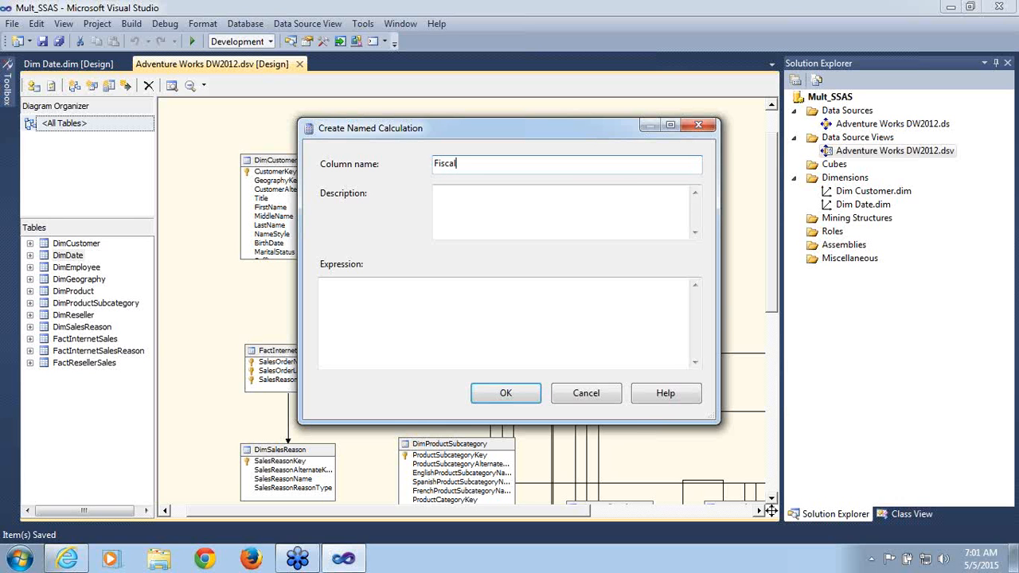
text(YearDesc)
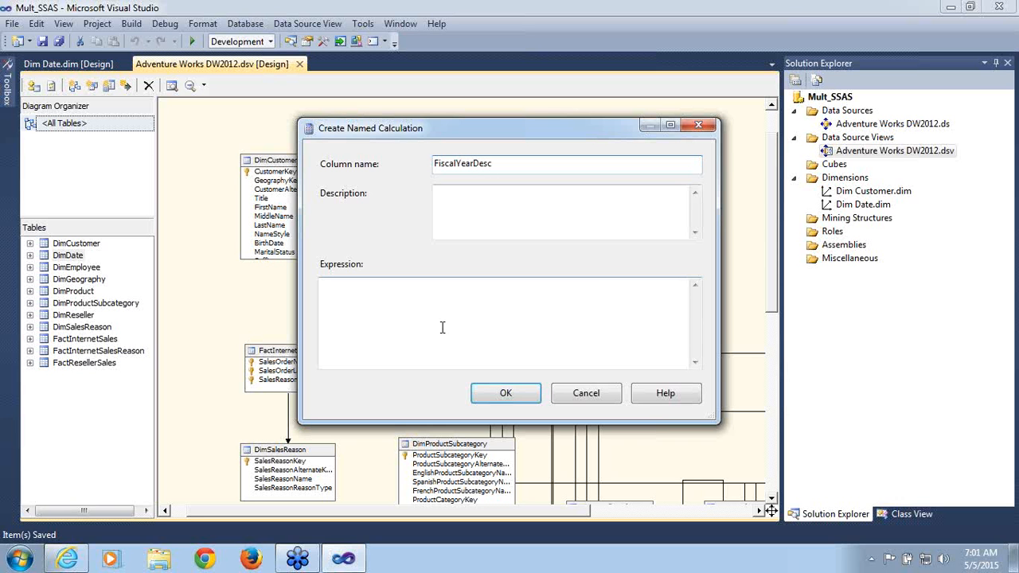
click(427, 319)
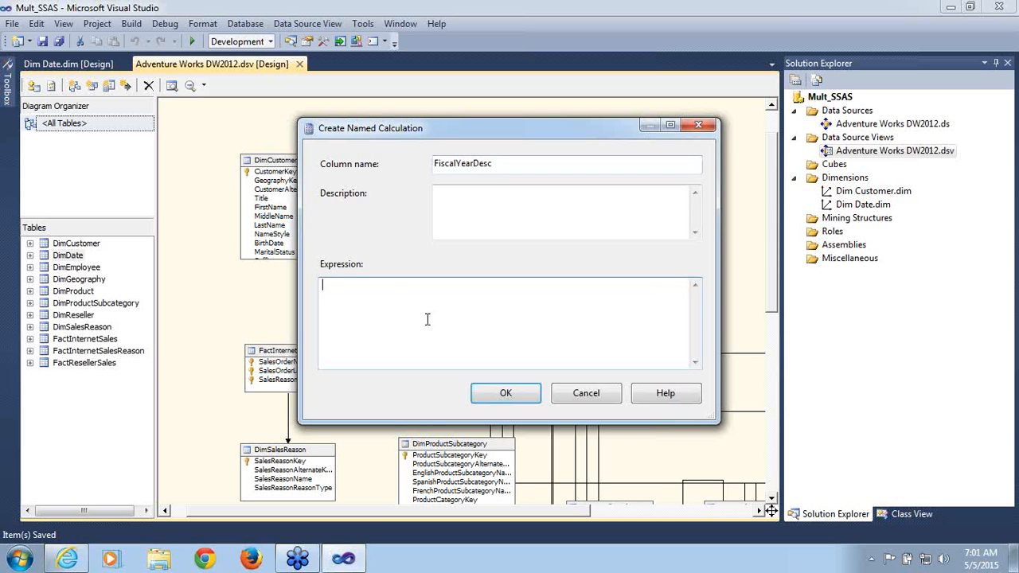
key(ctrl+v)
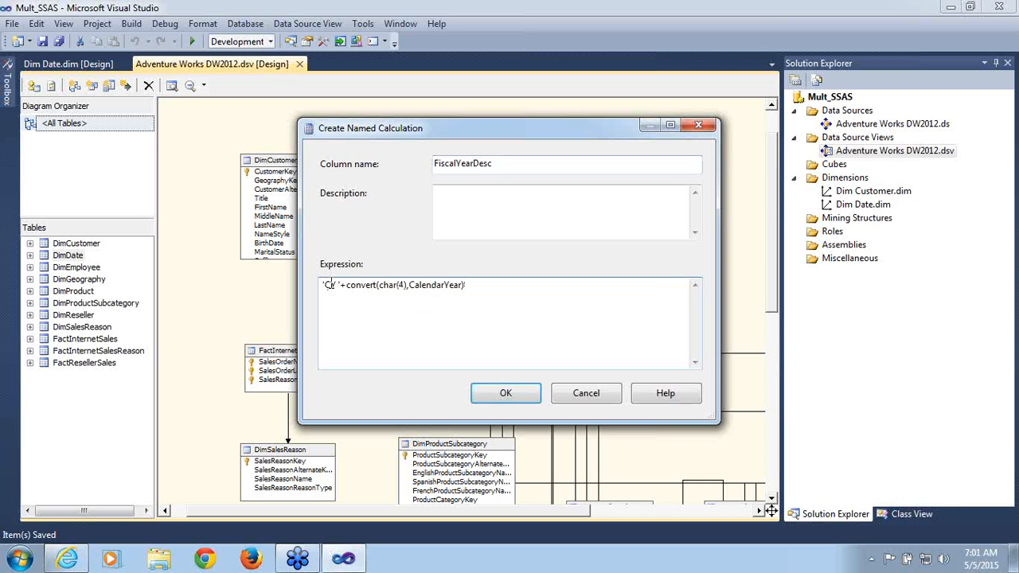
- Create FiscalYearDesc with its expression changed to 'FY '+convert(char(4),FiscalYear), and save and close the data source view
key(BackSpace)
text(F)
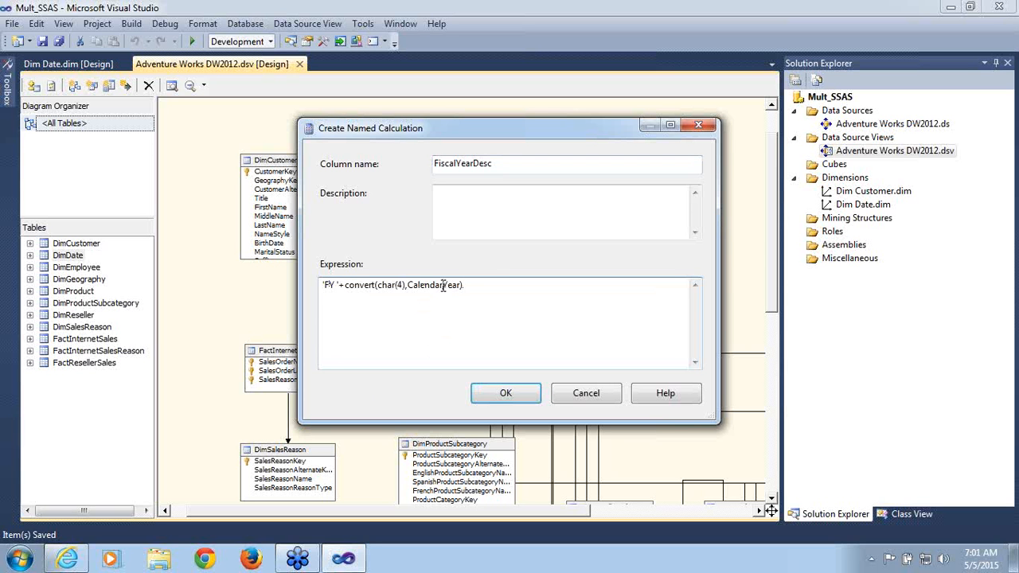
key(BackSpace)
key(BackSpace)
key(BackSpace)
key(BackSpace)
key(BackSpace)
key(BackSpace)
key(BackSpace)
key(BackSpace)
text(Fiscal)
click(488, 395)
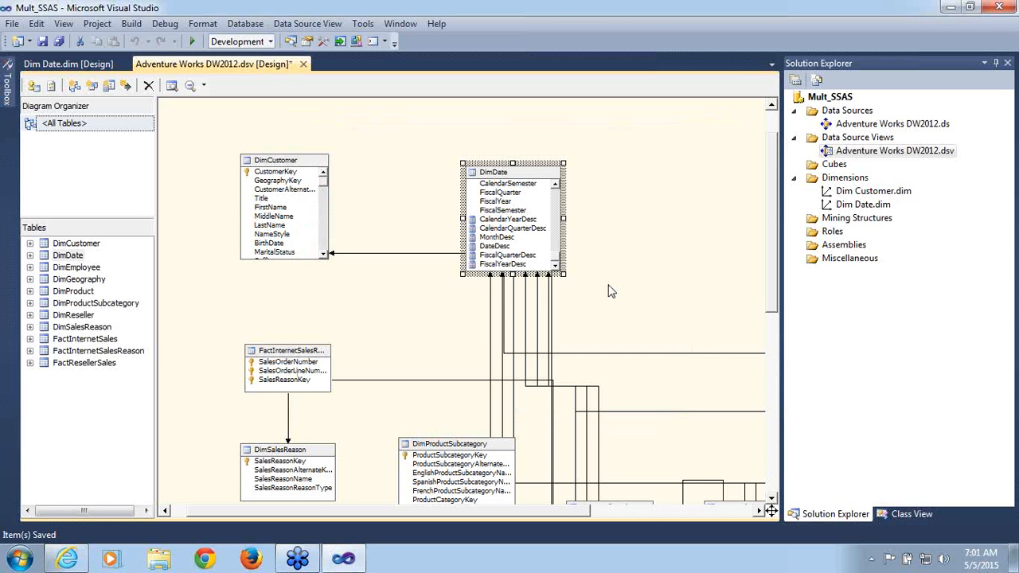
key(ctrl+s)
click(299, 64)
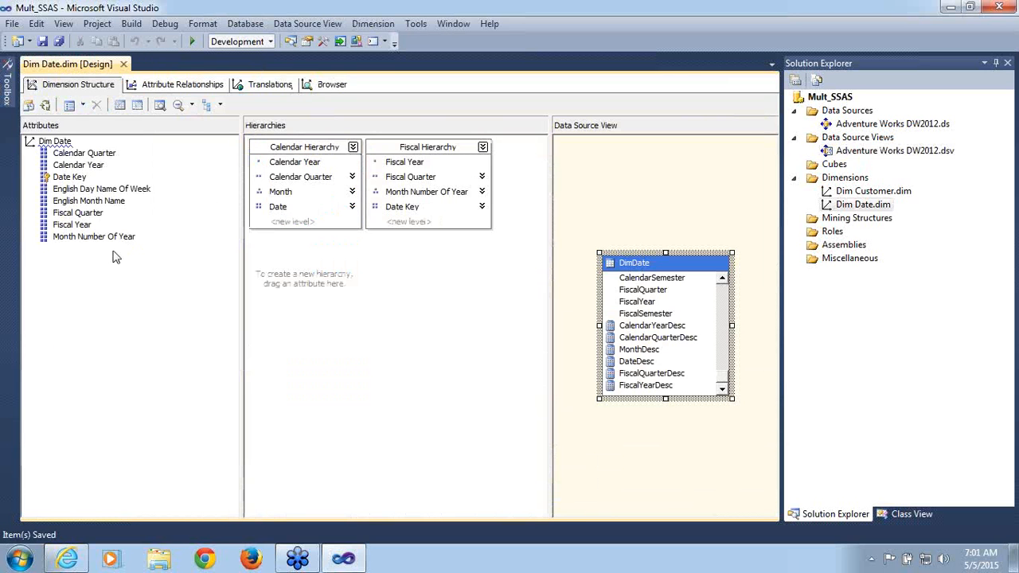
- Set the NameColumn property of Dim Date's Fiscal Year attribute to DimDate's FiscalYearDesc column
click(73, 225)
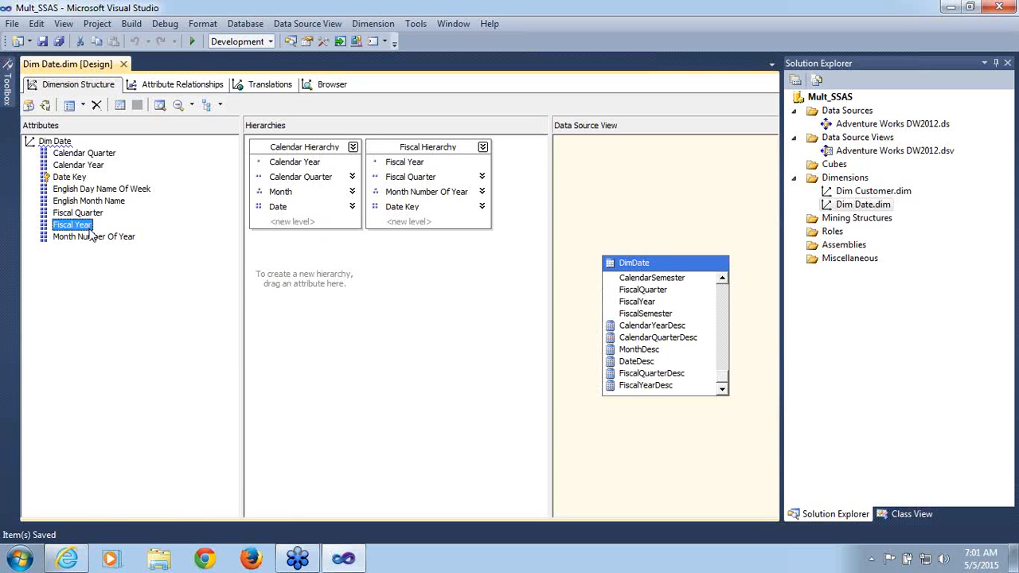
key(F4)
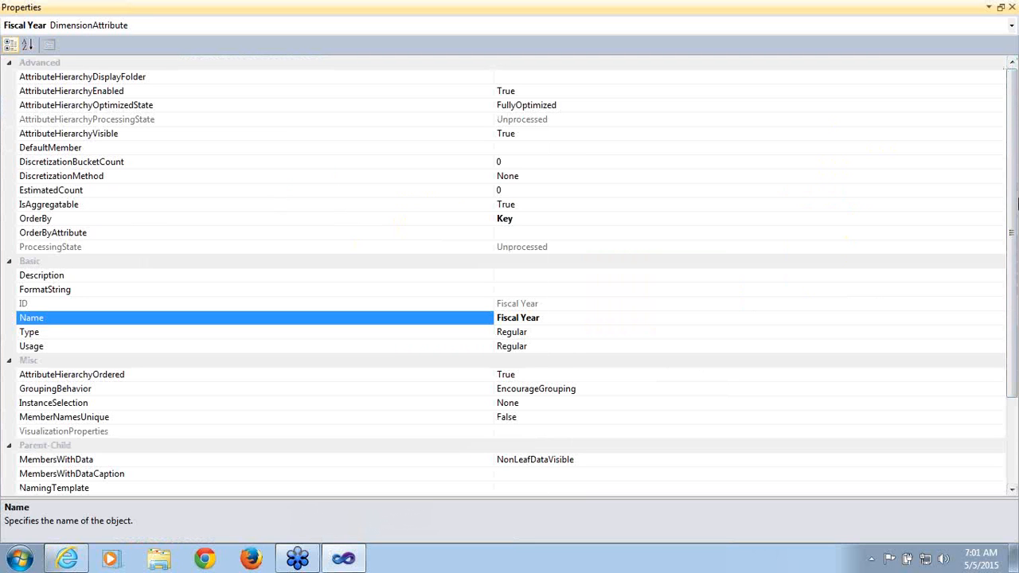
drag(1015, 126, 1015, 214)
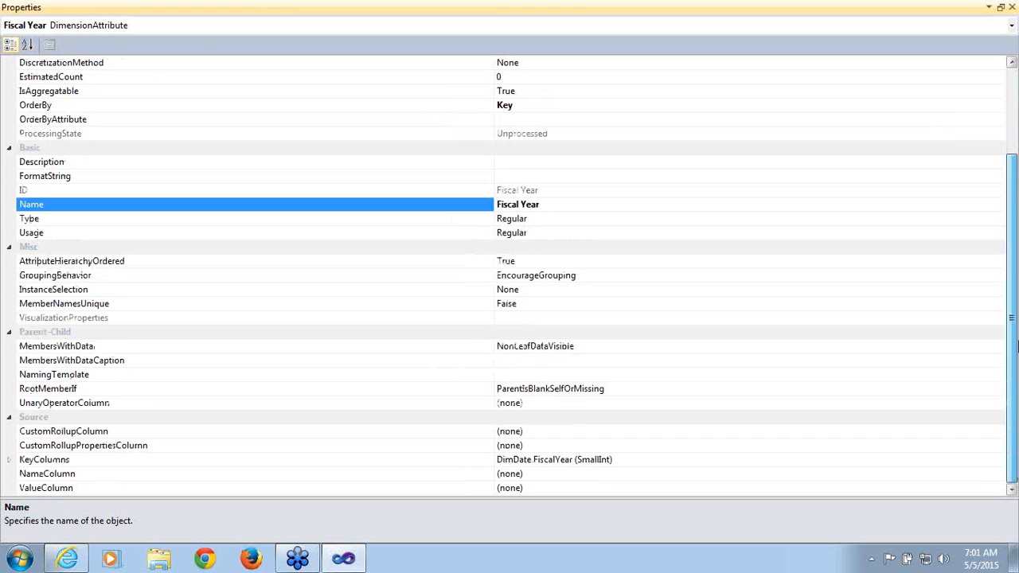
click(538, 478)
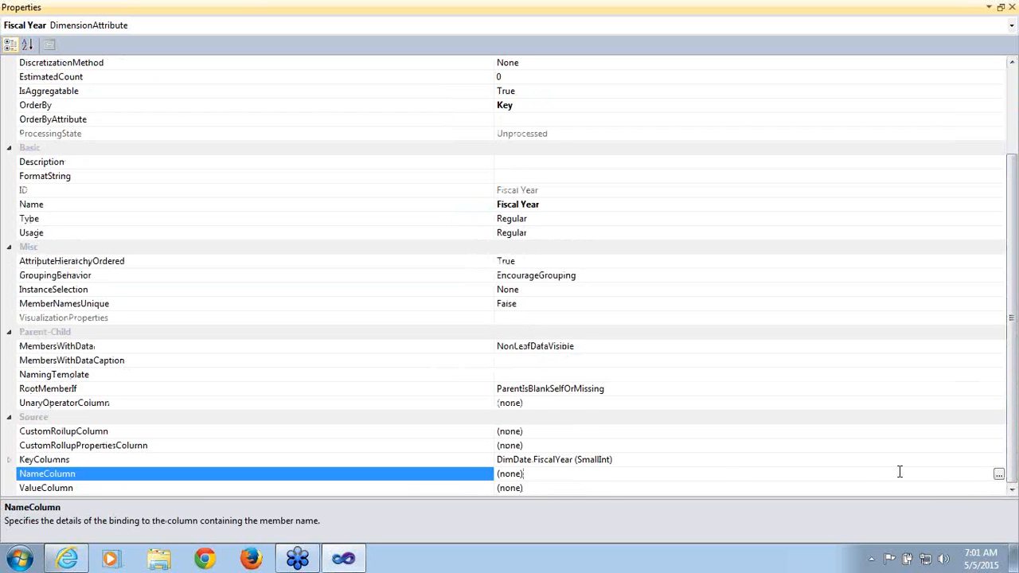
click(998, 476)
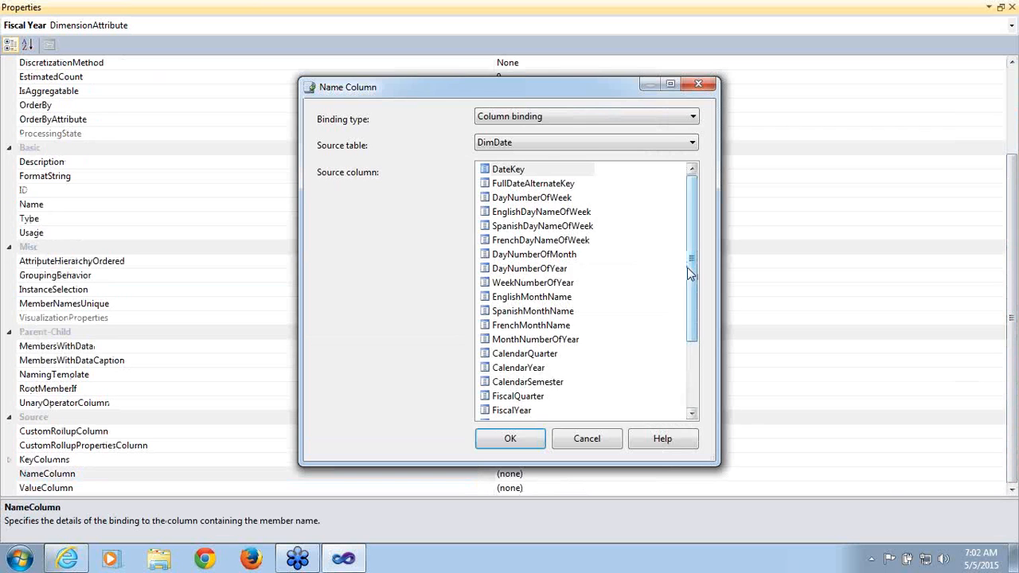
drag(687, 268, 690, 362)
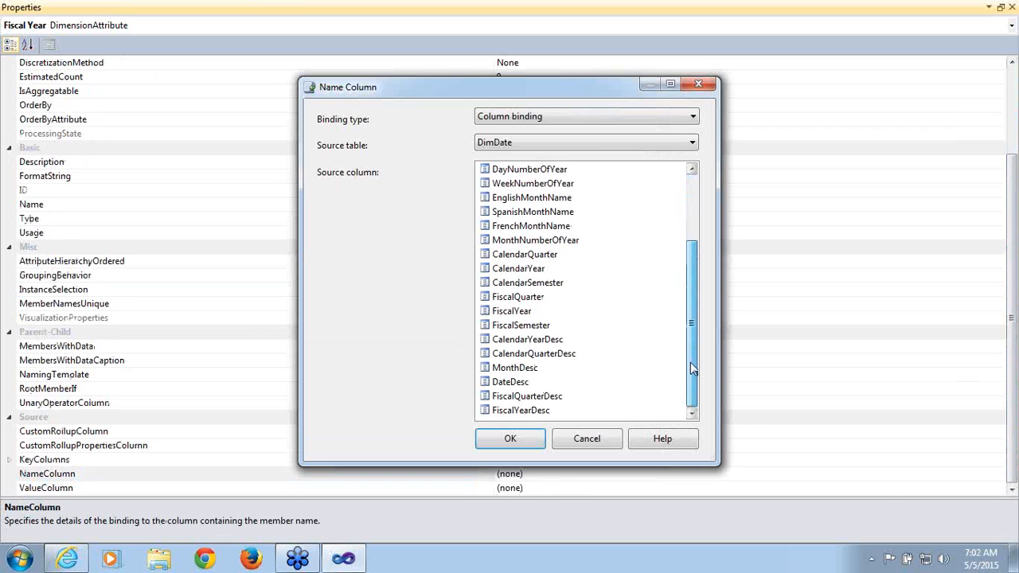
click(539, 410)
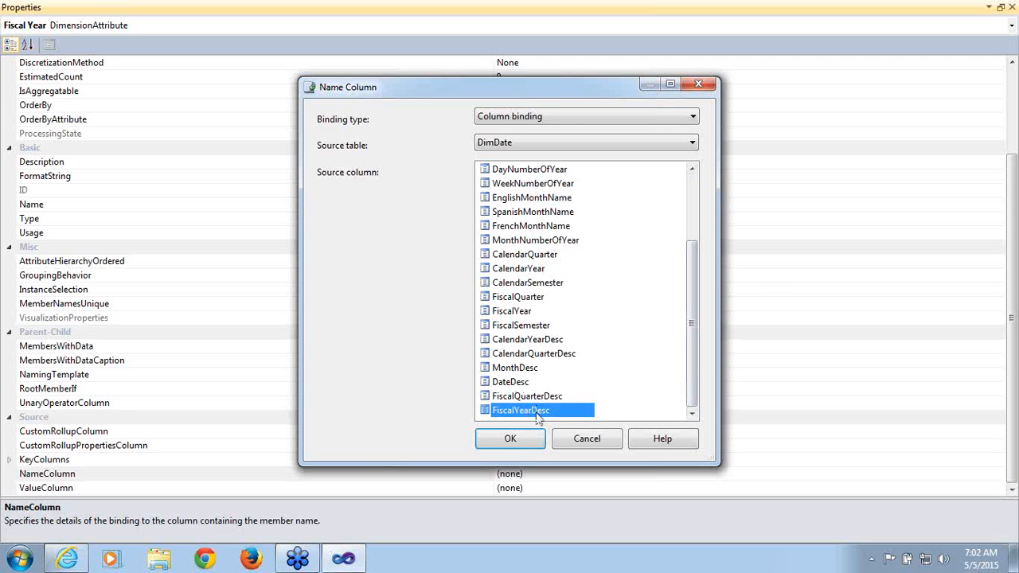
click(510, 439)
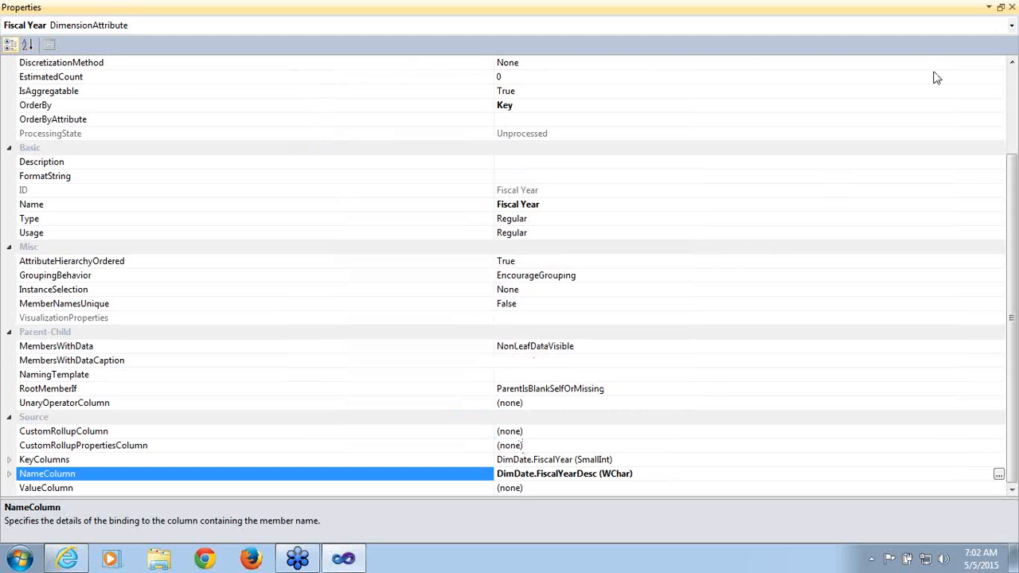
- Set the NameColumn property of Dim Date's Fiscal Quarter attribute to DimDate's FiscalQuarterDesc column and save the dimension
click(997, 25)
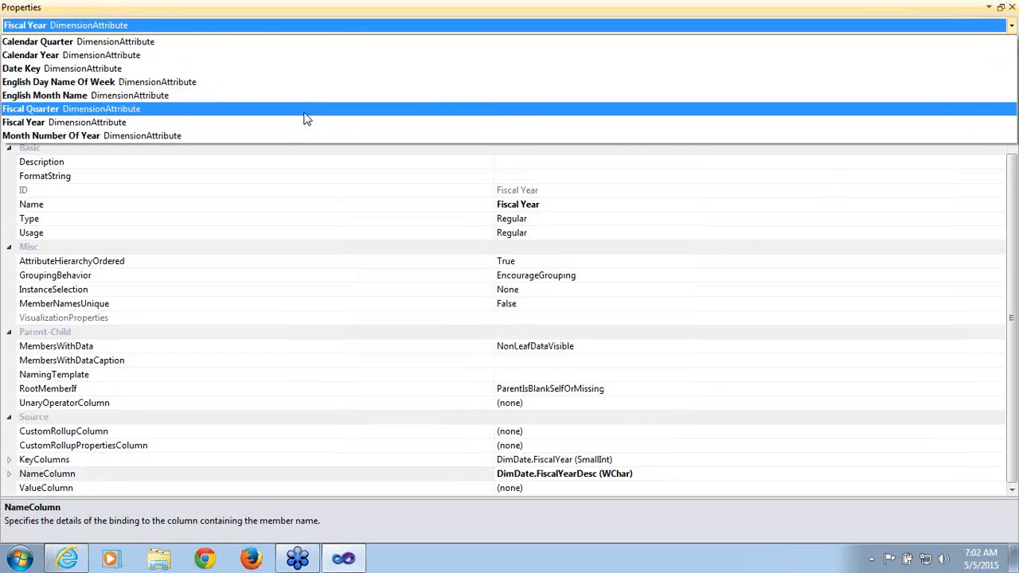
click(303, 117)
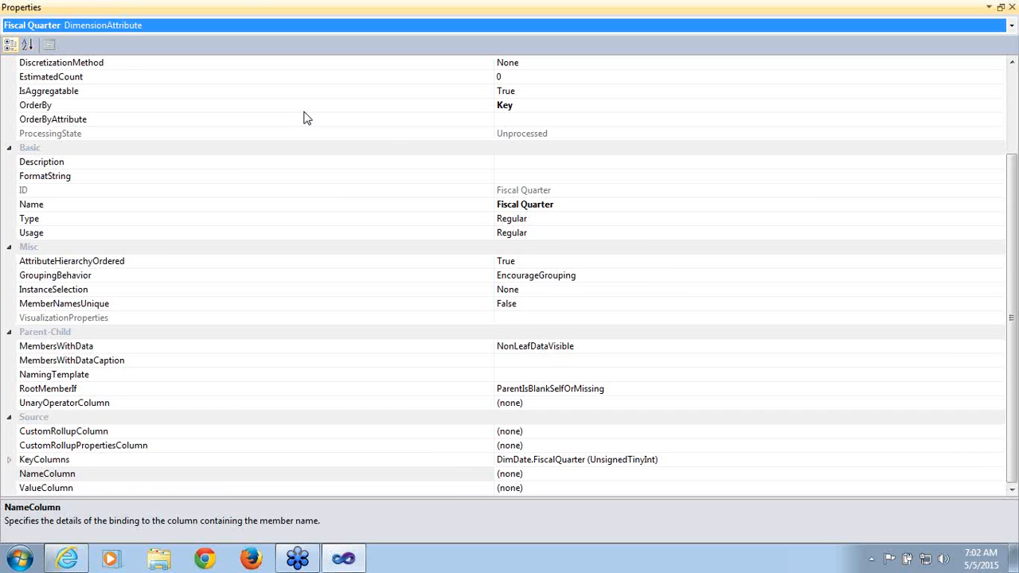
click(764, 487)
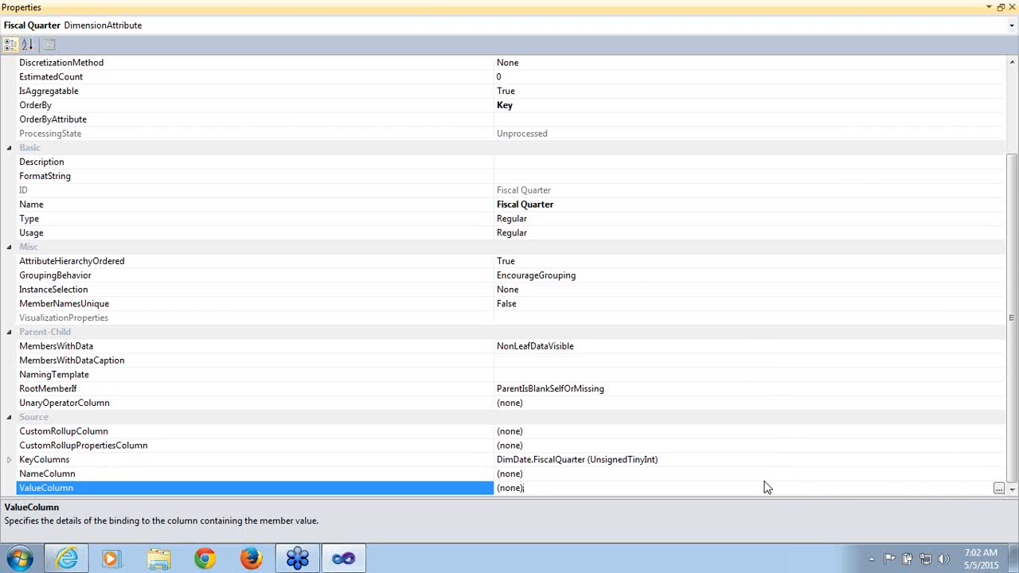
click(850, 474)
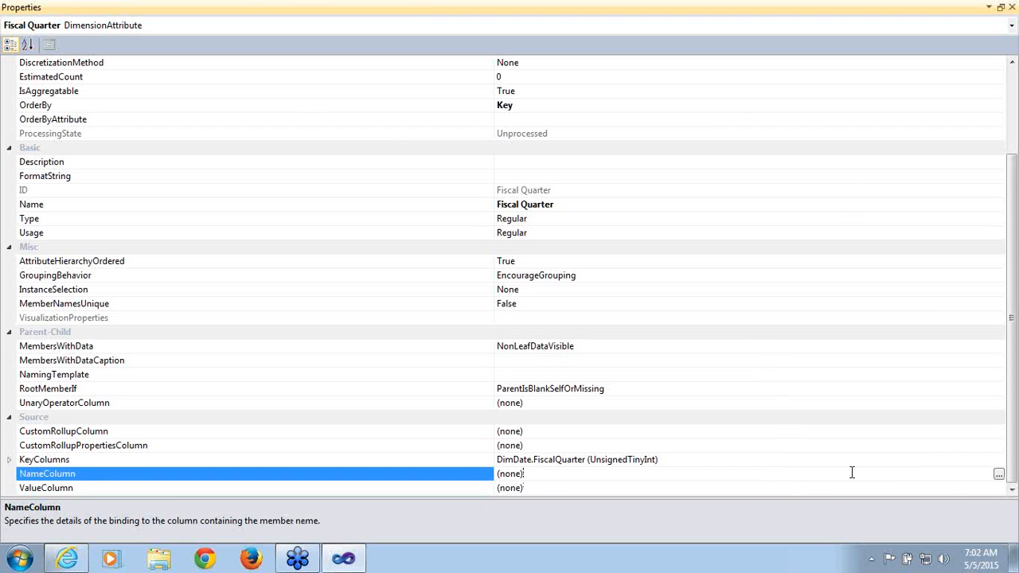
click(999, 475)
drag(693, 326, 701, 392)
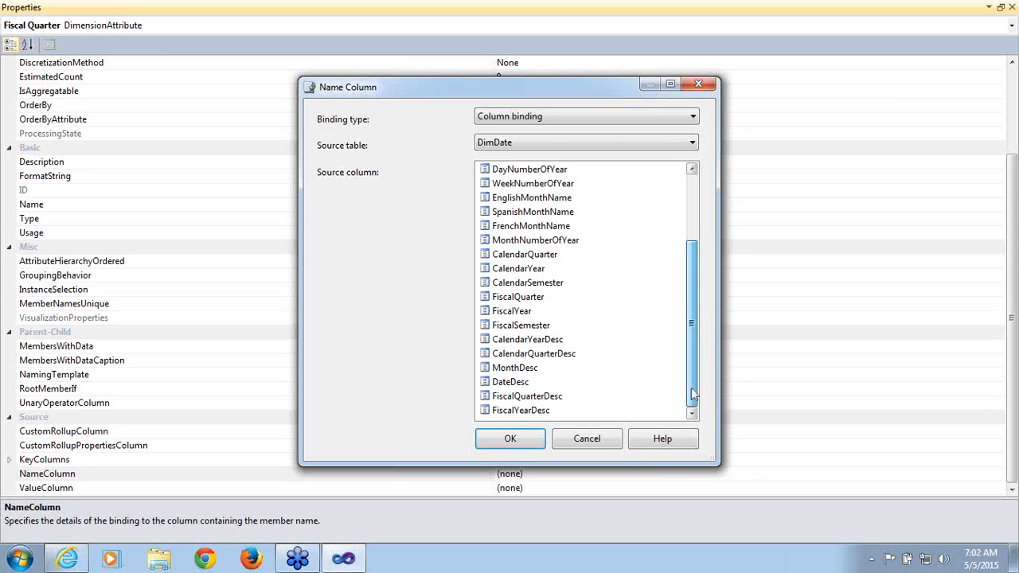
click(564, 396)
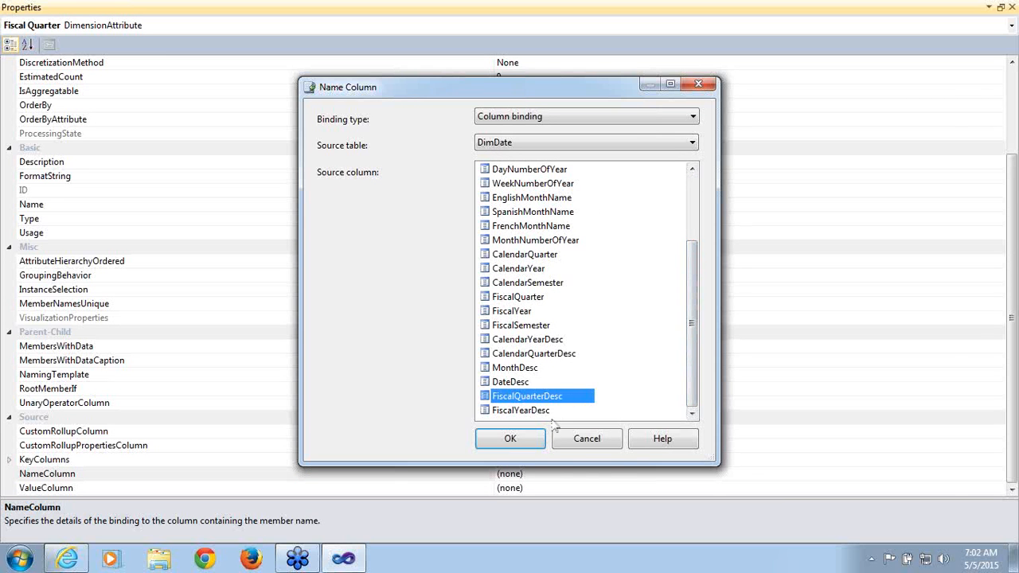
click(537, 439)
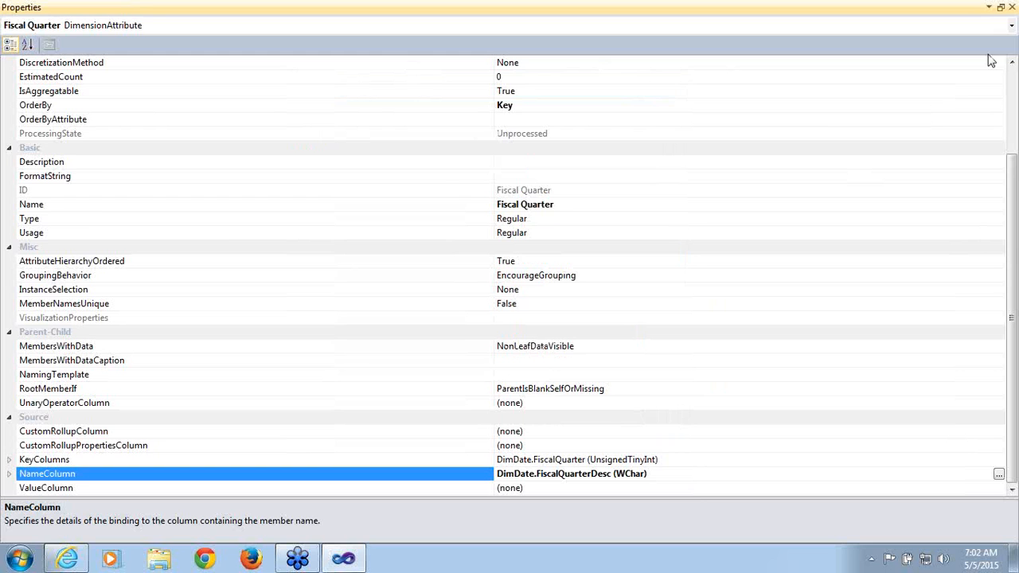
click(1009, 7)
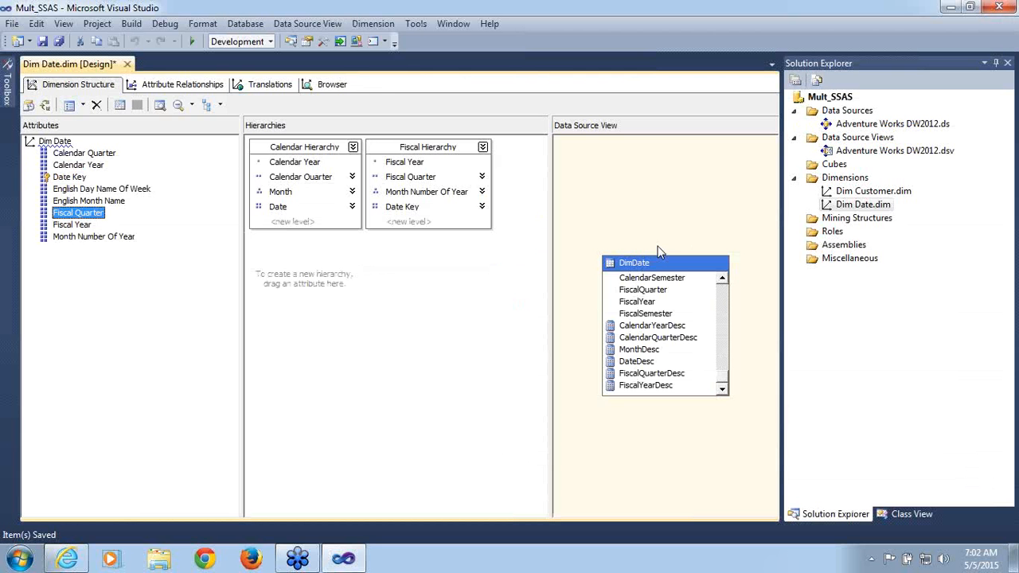
key(ctrl+s)
- Check Dim Date's attribute relationships, then try to build and deploy the project and process the dimension with Process Full
click(194, 88)
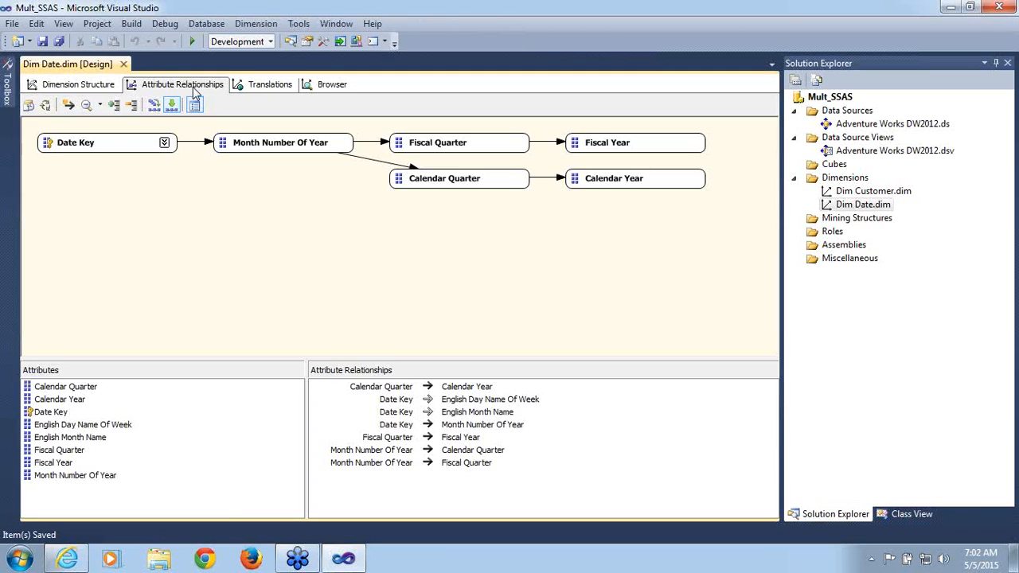
click(79, 94)
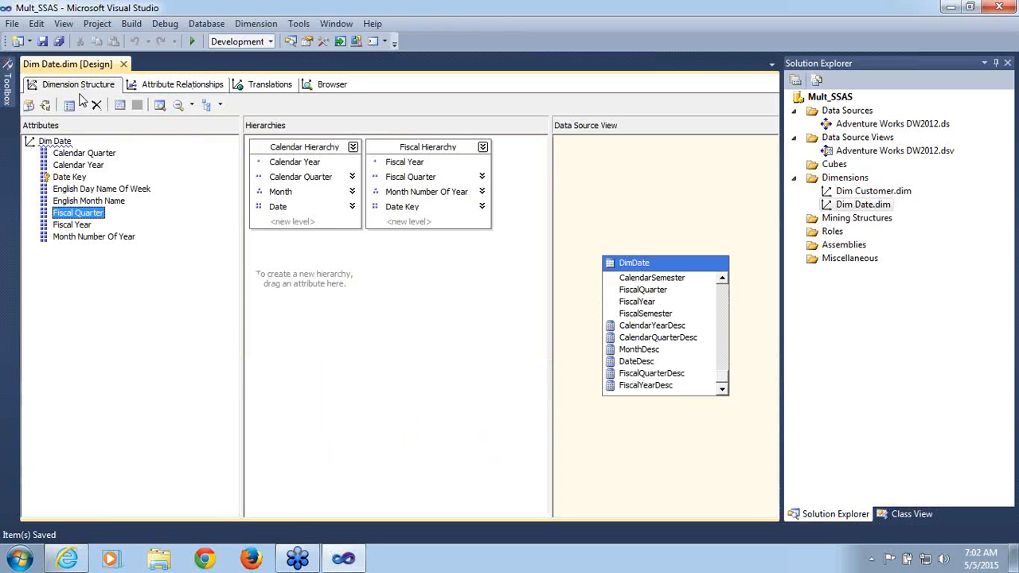
click(45, 104)
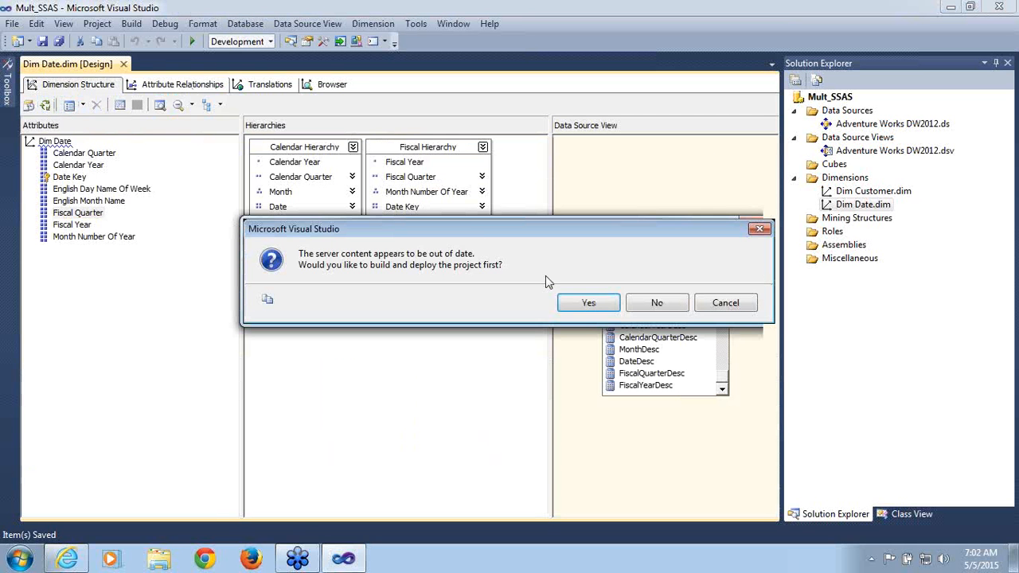
click(588, 304)
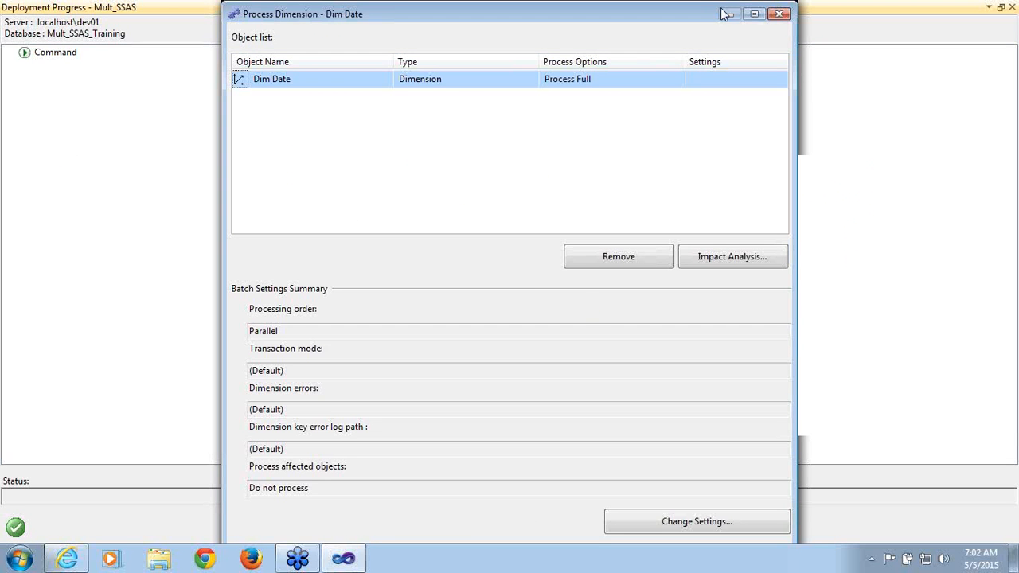
click(750, 13)
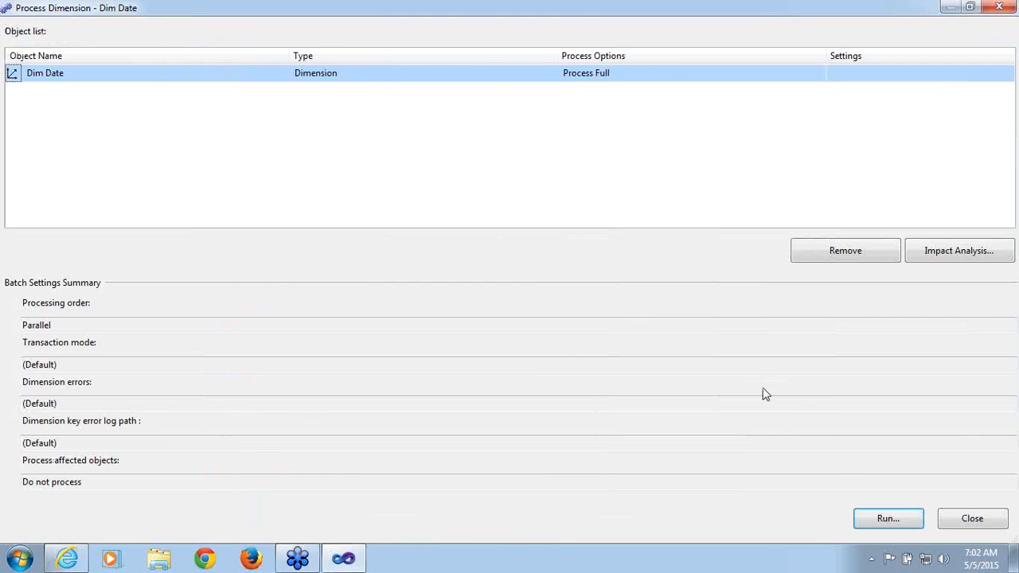
click(886, 524)
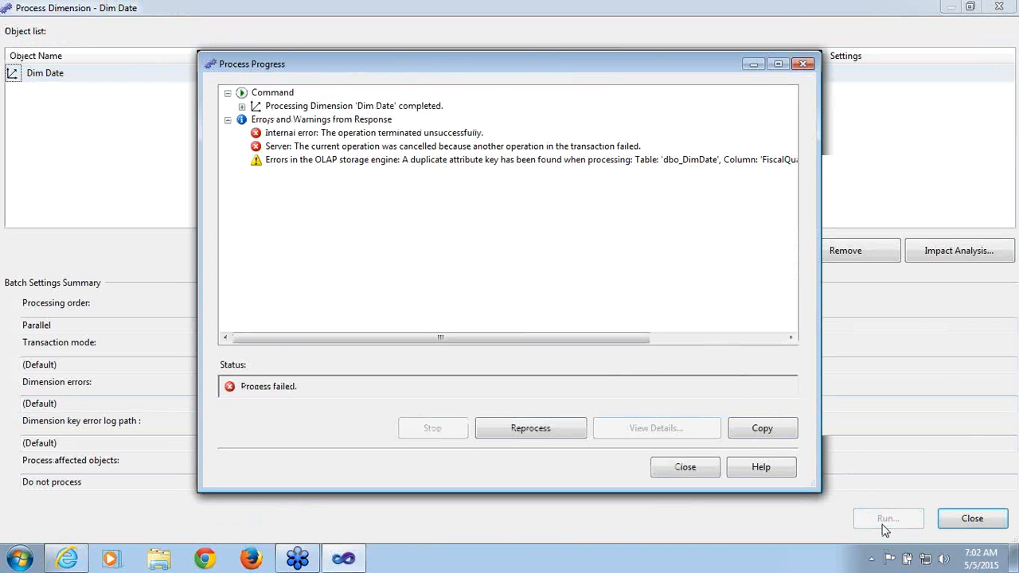
- Read the full details of the OLAP storage engine warning and close the processing and deployment progress windows
click(621, 162)
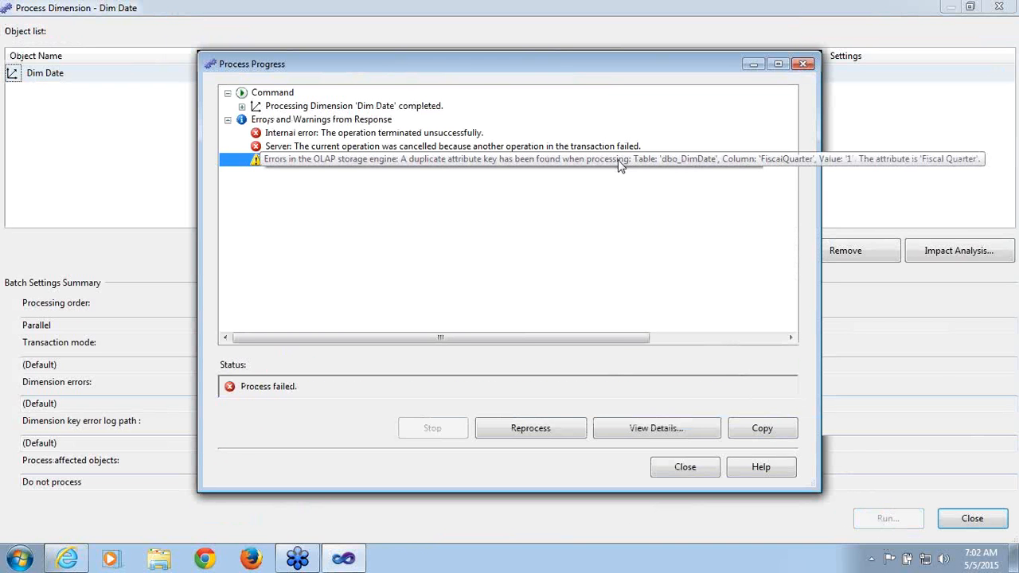
click(649, 430)
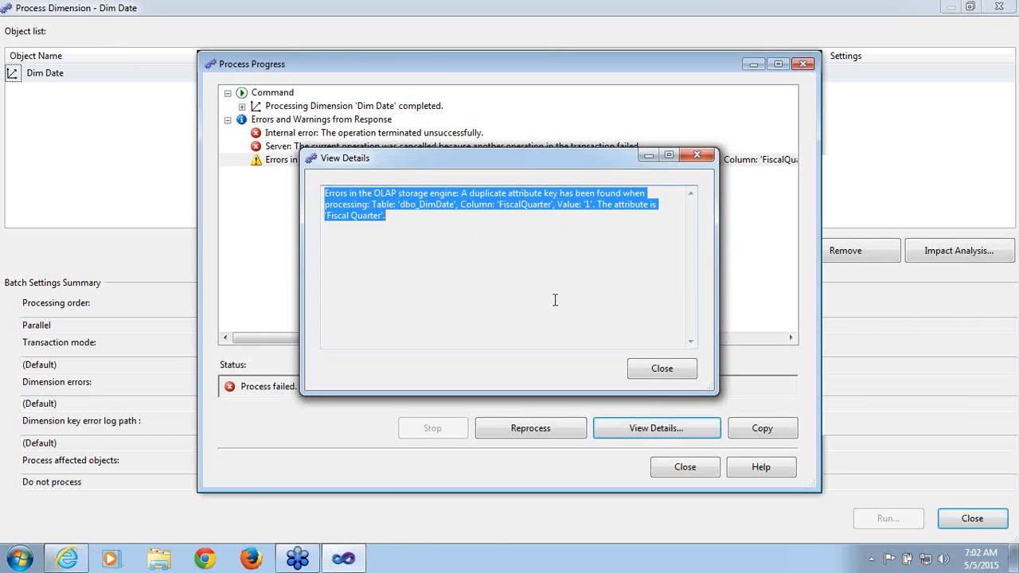
click(667, 370)
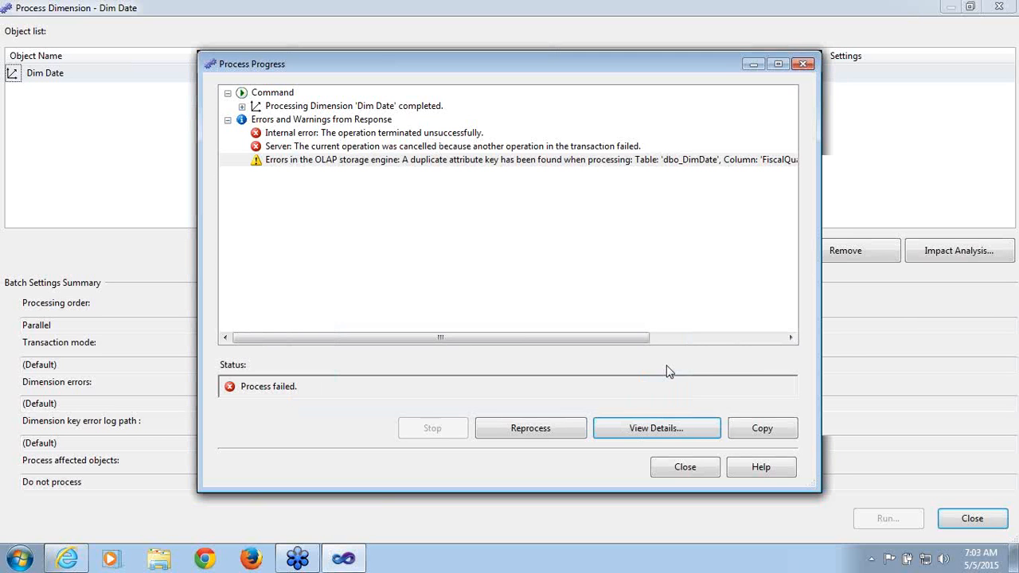
click(701, 468)
click(966, 518)
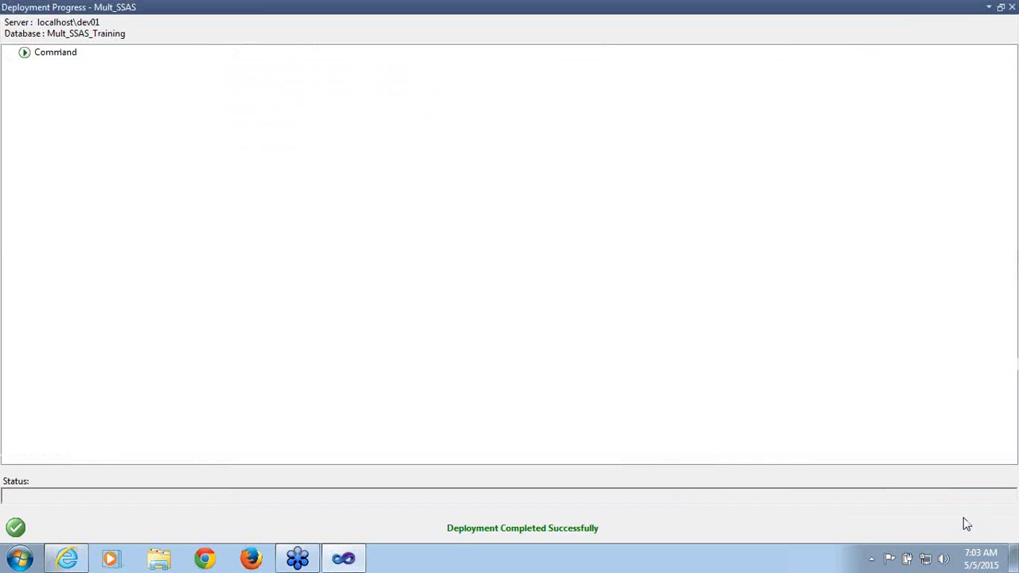
click(1012, 7)
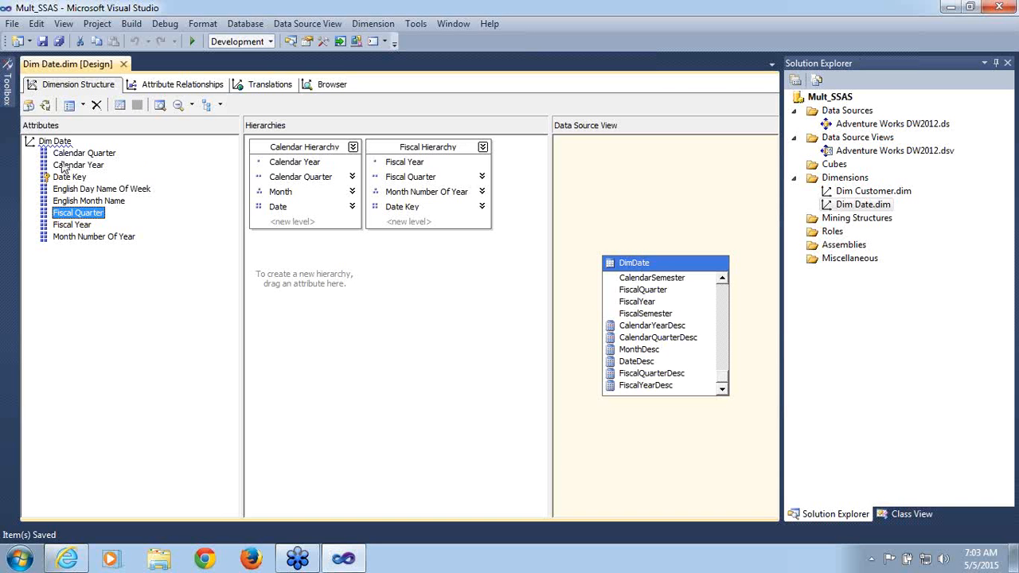
- Add the FiscalYear column to the KeyColumns of Dim Date's Fiscal Quarter attribute
right_click(82, 217)
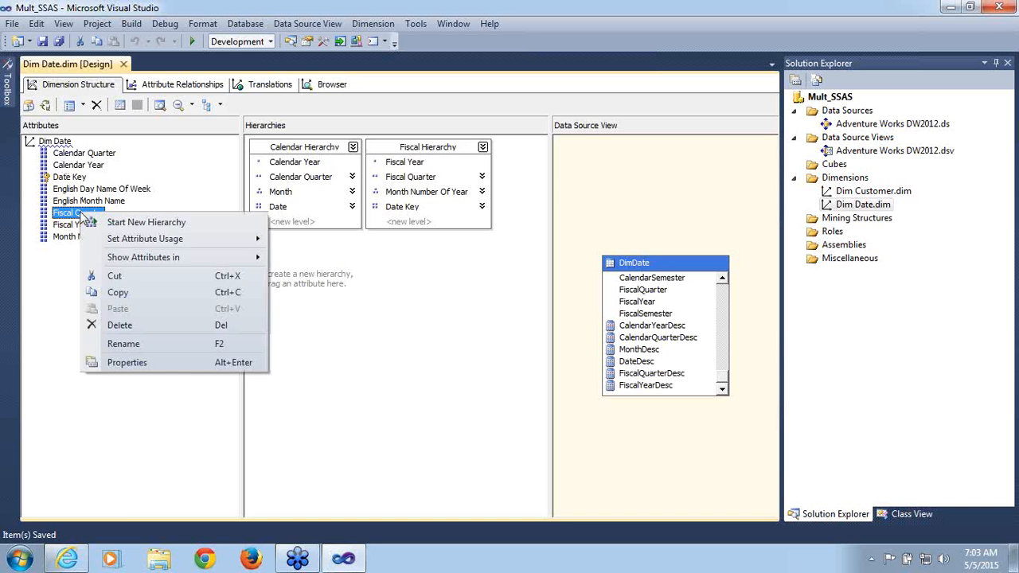
click(119, 364)
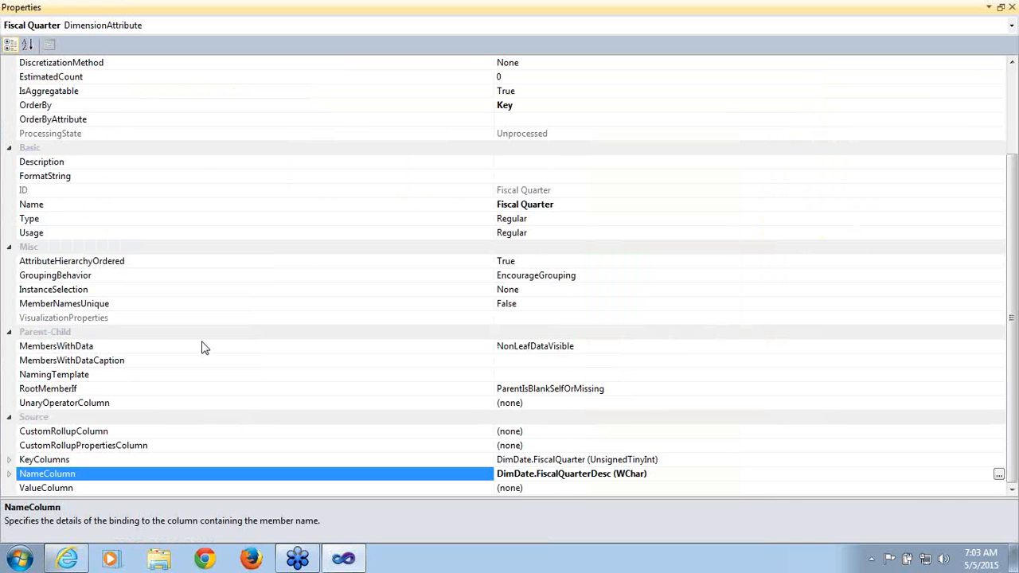
click(688, 461)
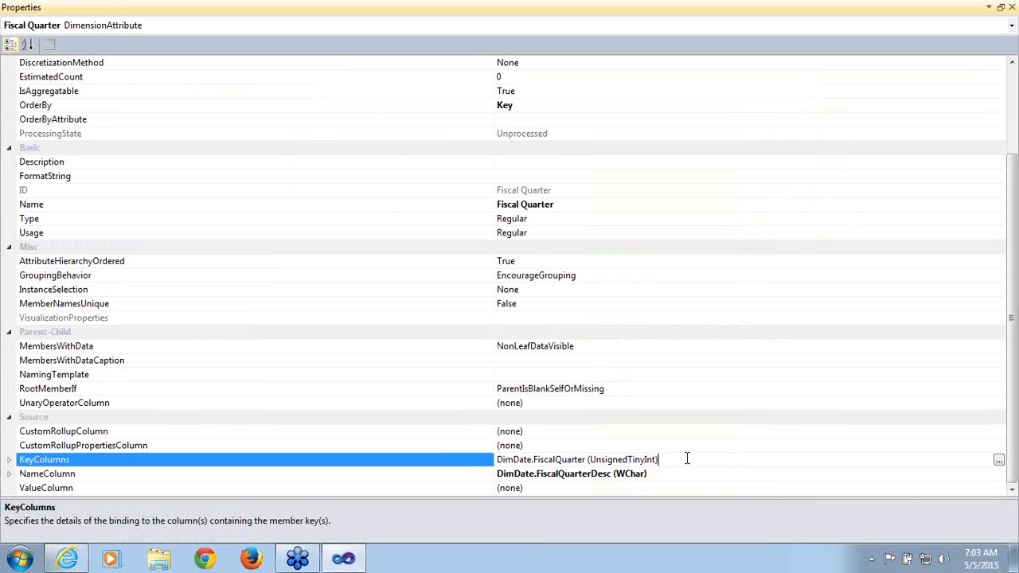
click(999, 461)
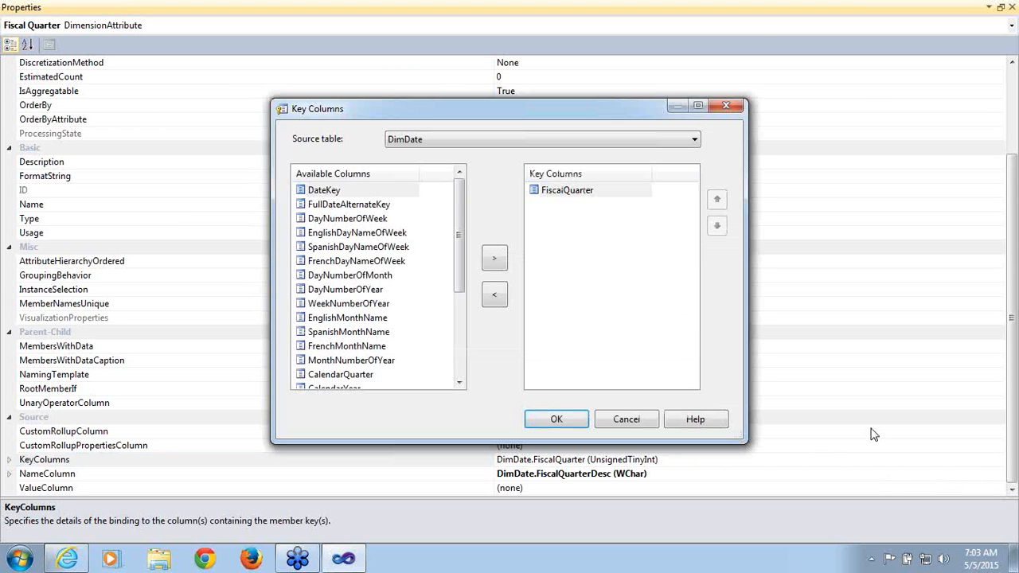
drag(462, 270, 475, 368)
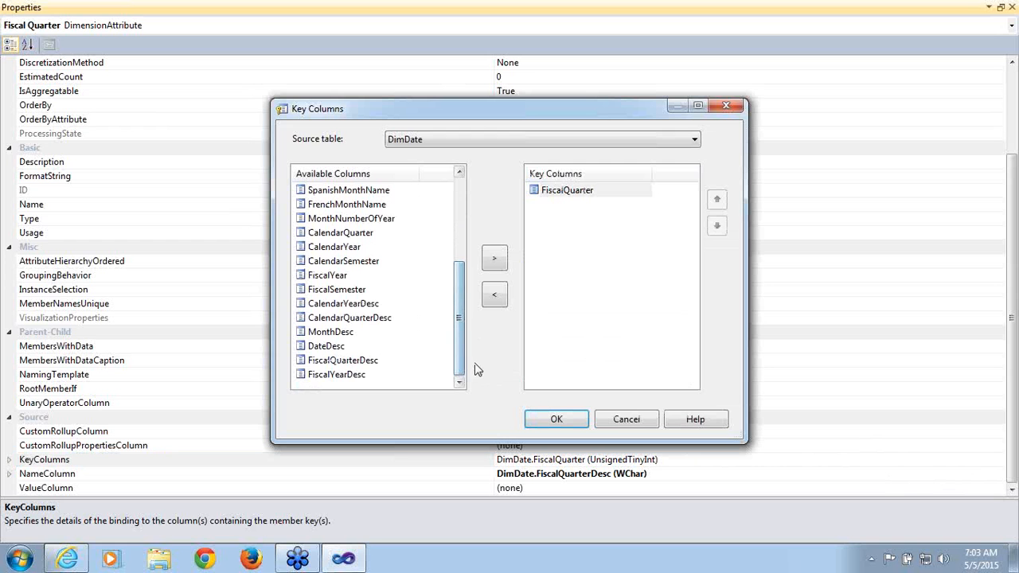
click(331, 265)
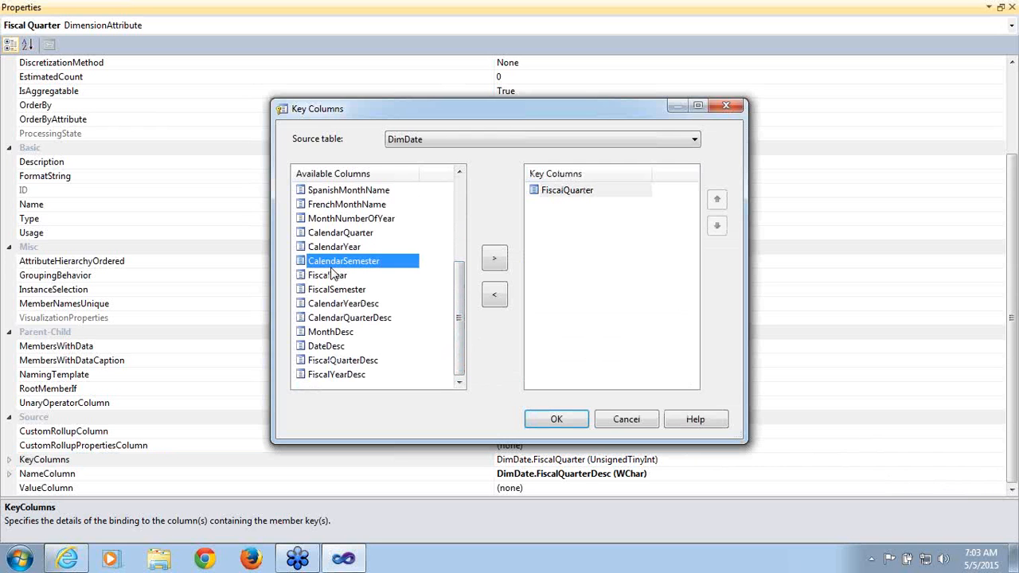
click(332, 275)
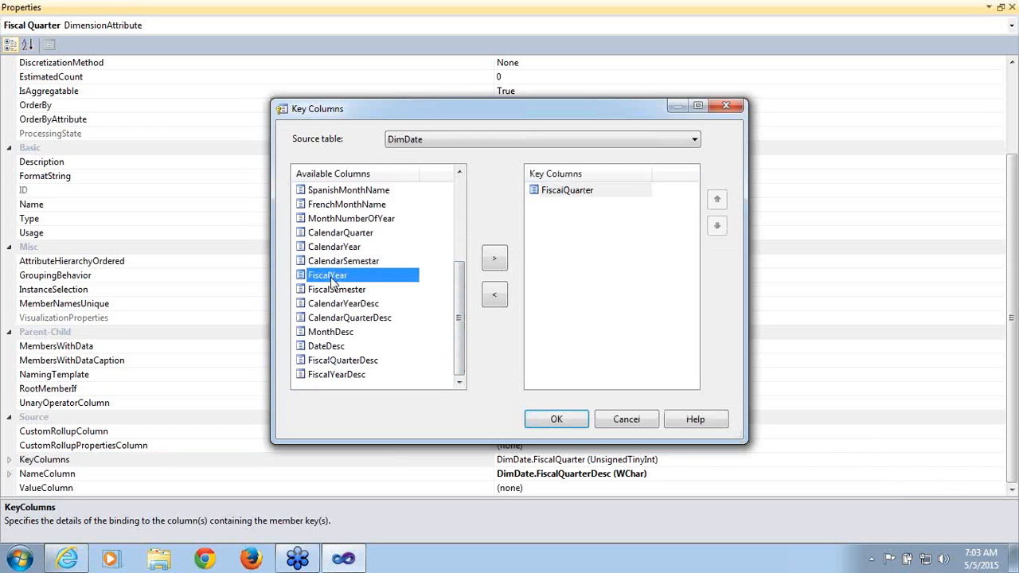
click(493, 266)
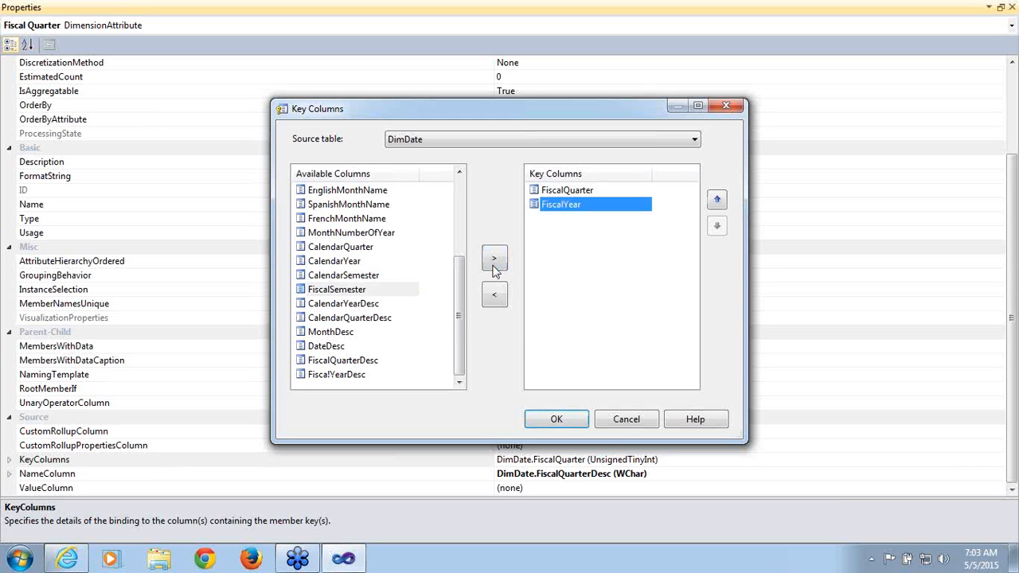
- Place FiscalYear above FiscalQuarter in Fiscal Quarter's key columns, apply the composite key and save Dim Date
click(716, 201)
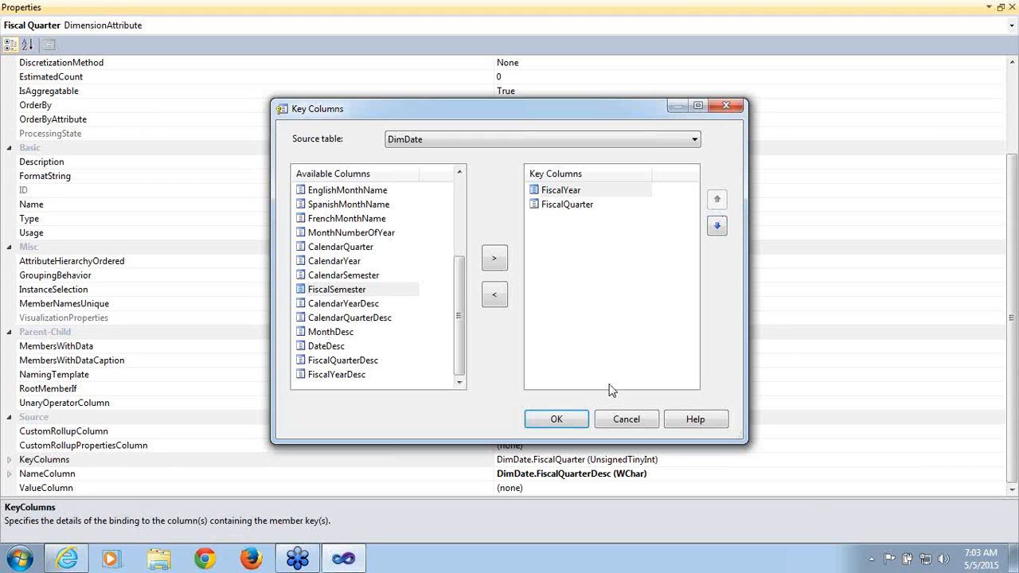
click(570, 425)
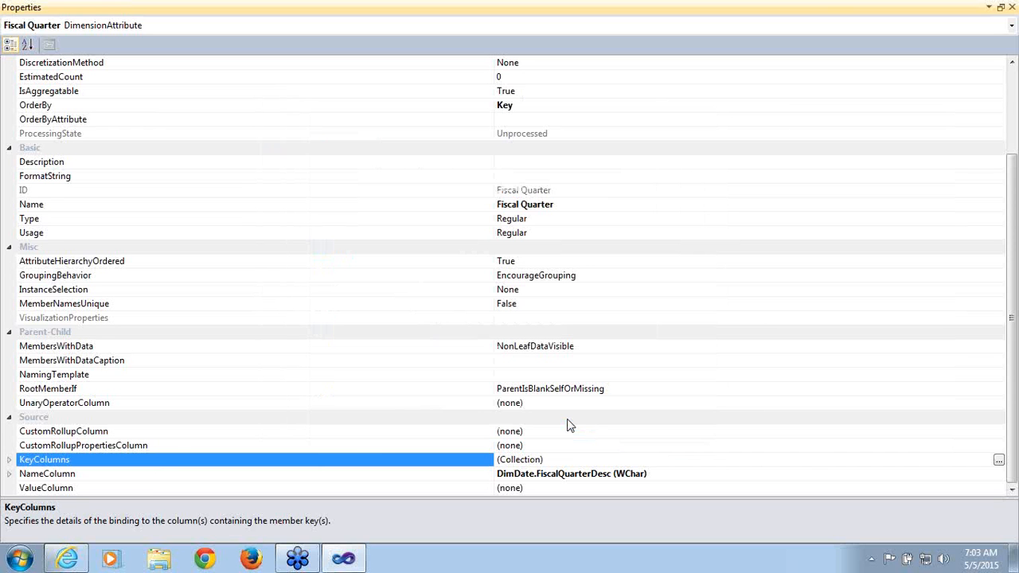
click(1012, 8)
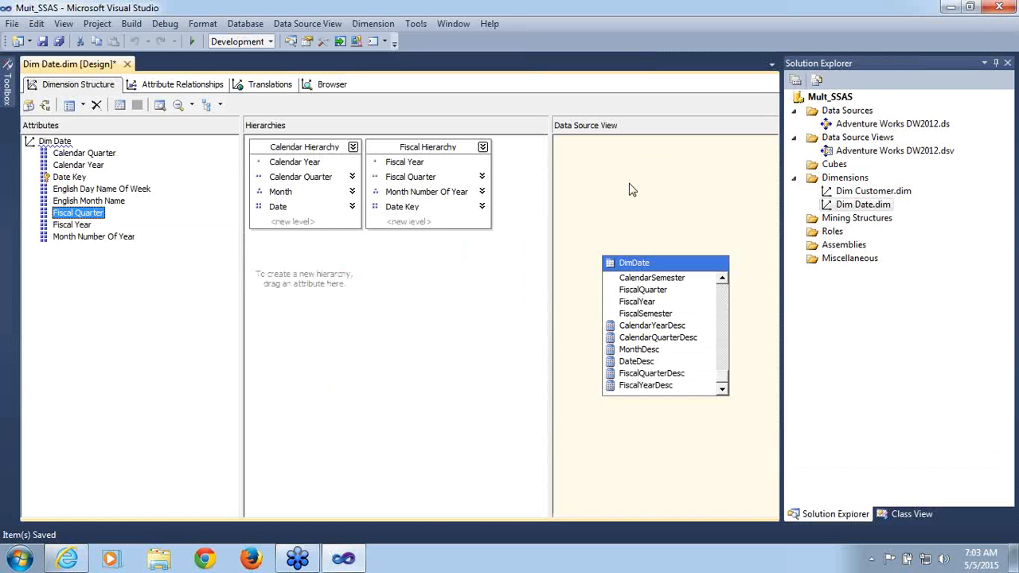
key(ctrl+s)
- Build and deploy the project, process Dim Date with Process Full and close the processing windows
click(45, 104)
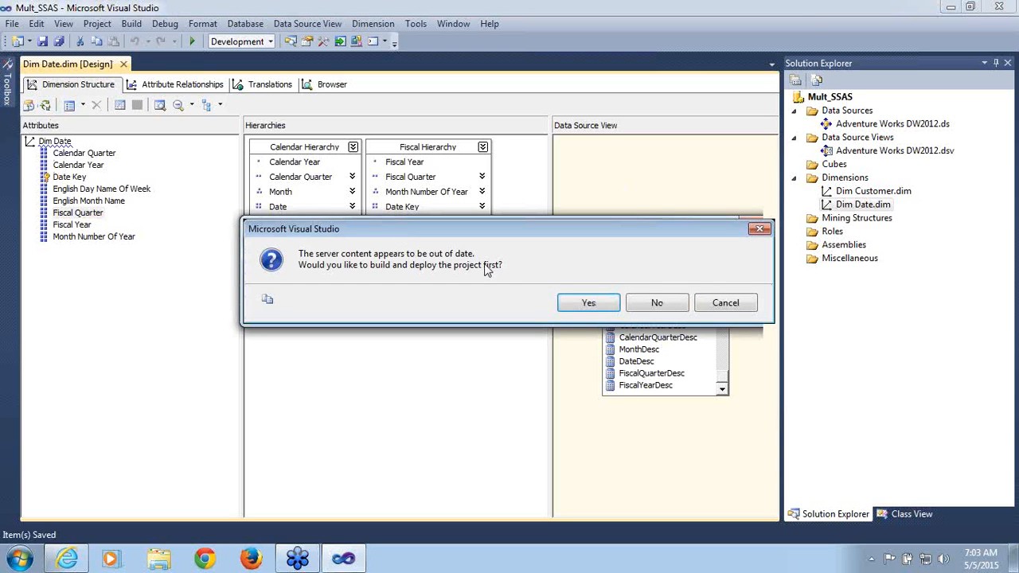
click(578, 306)
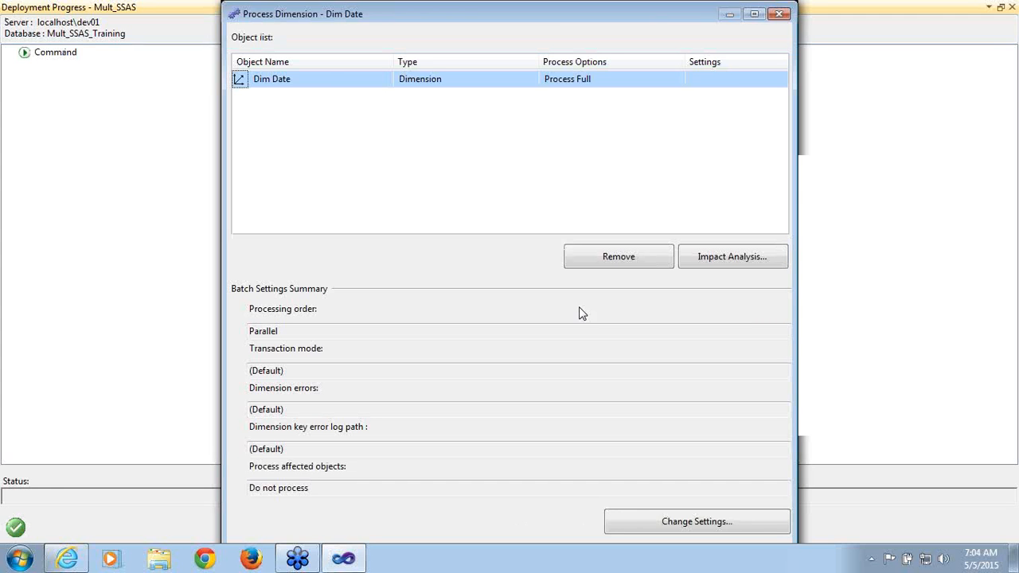
click(754, 13)
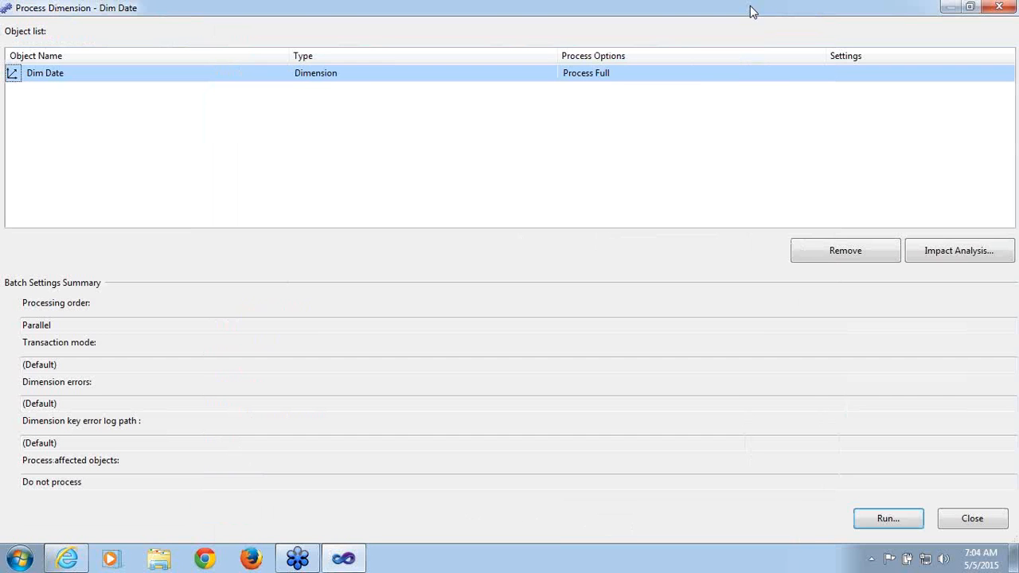
click(882, 519)
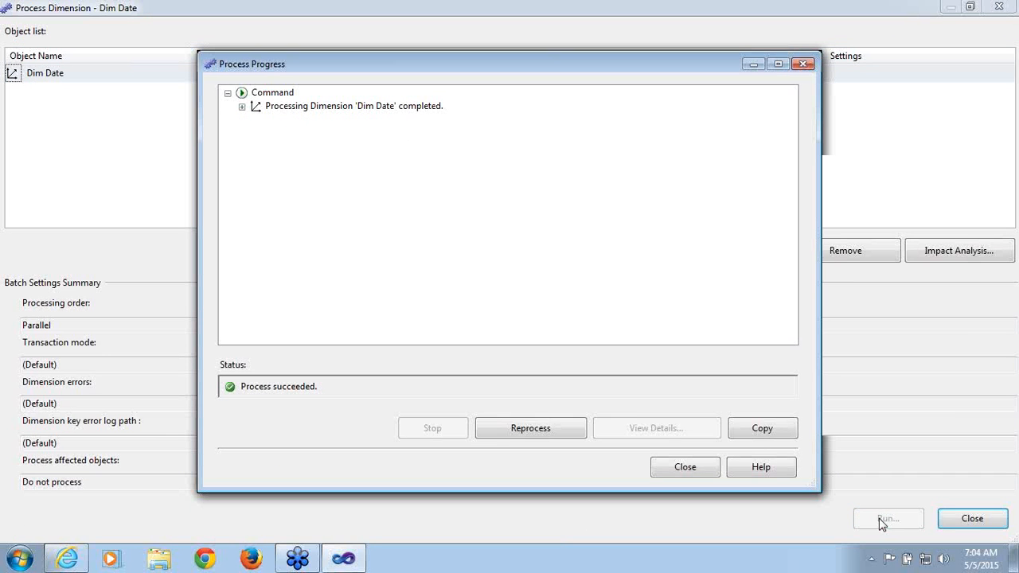
click(677, 468)
click(970, 519)
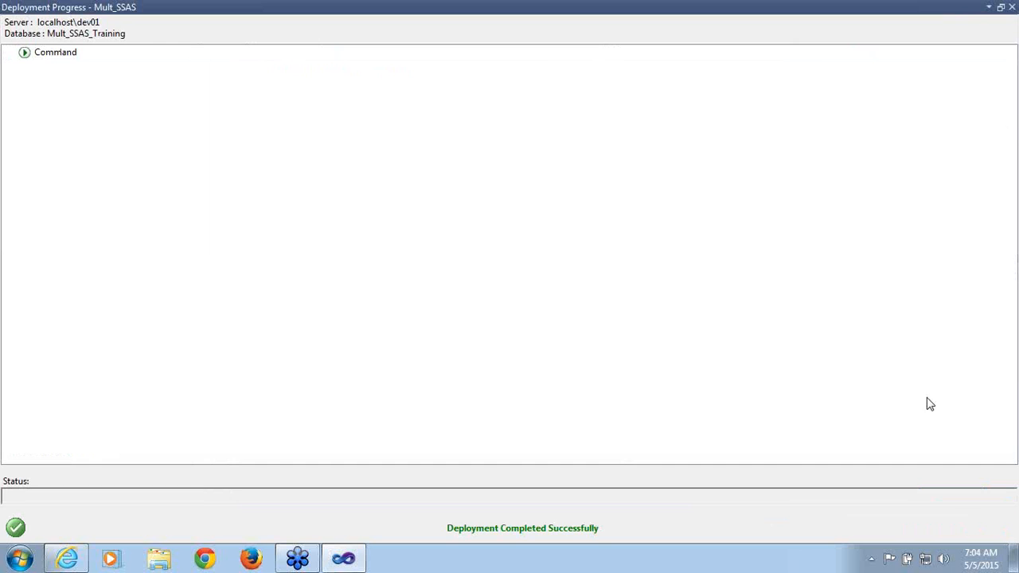
- Close the deployment progress window and browse Dim Date's Calendar Hierarchy down to the months of Q1CY05
click(1012, 7)
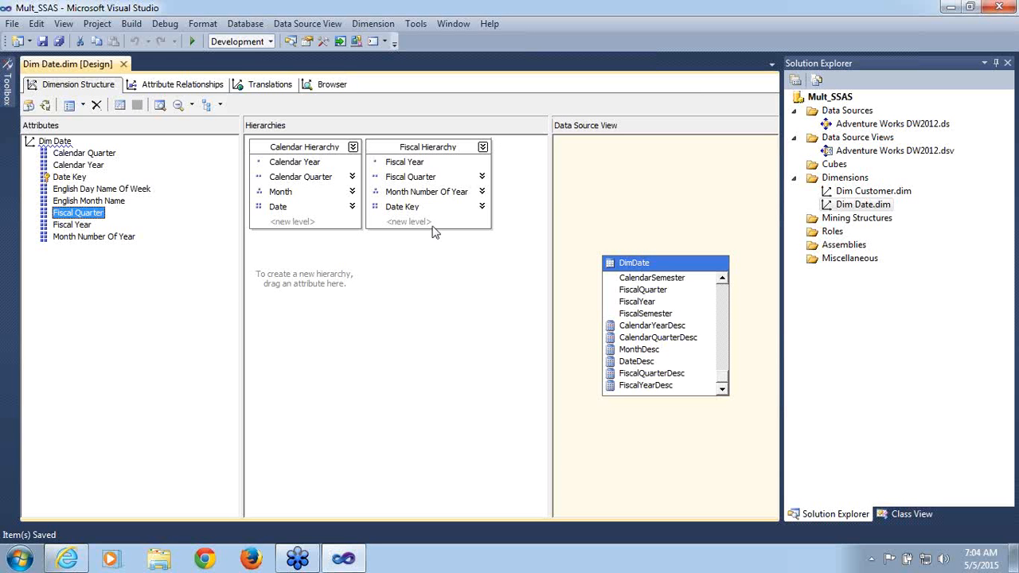
click(328, 84)
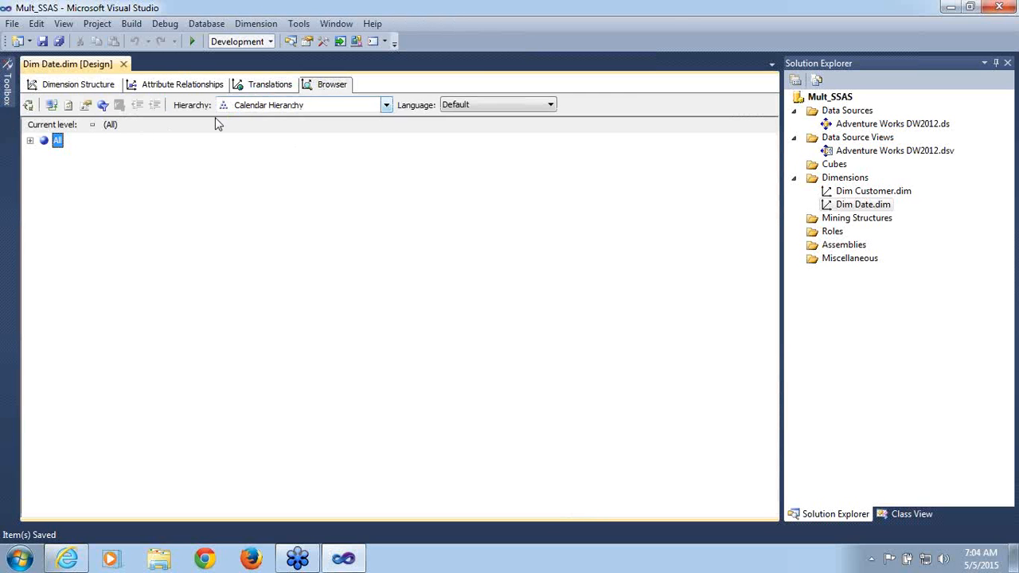
click(30, 141)
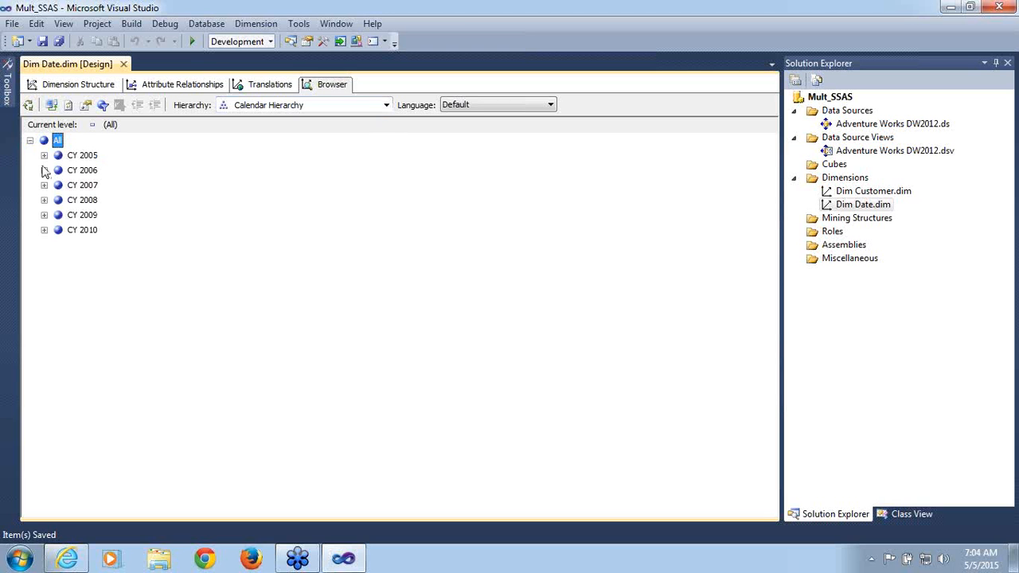
click(44, 171)
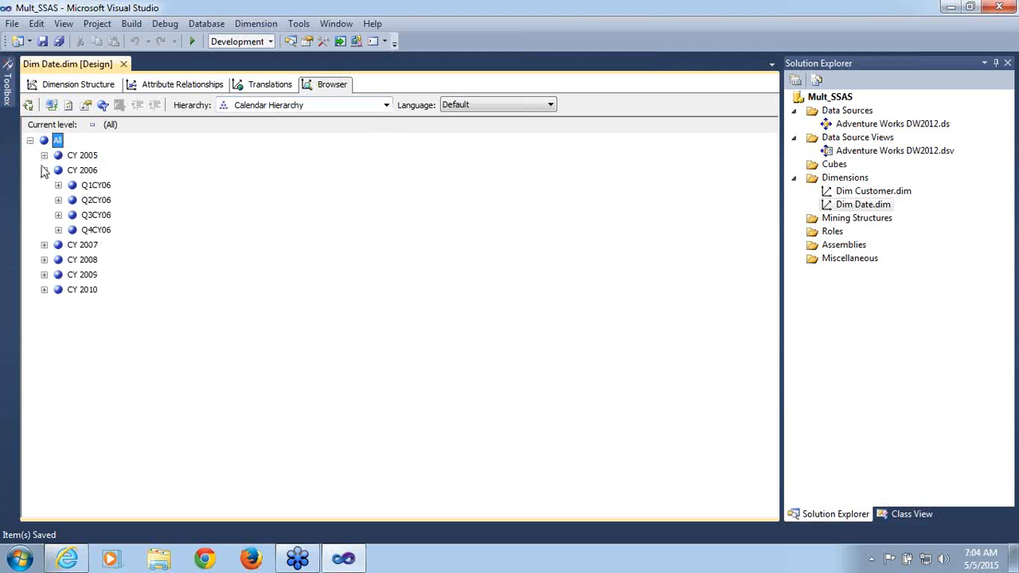
click(44, 169)
click(43, 156)
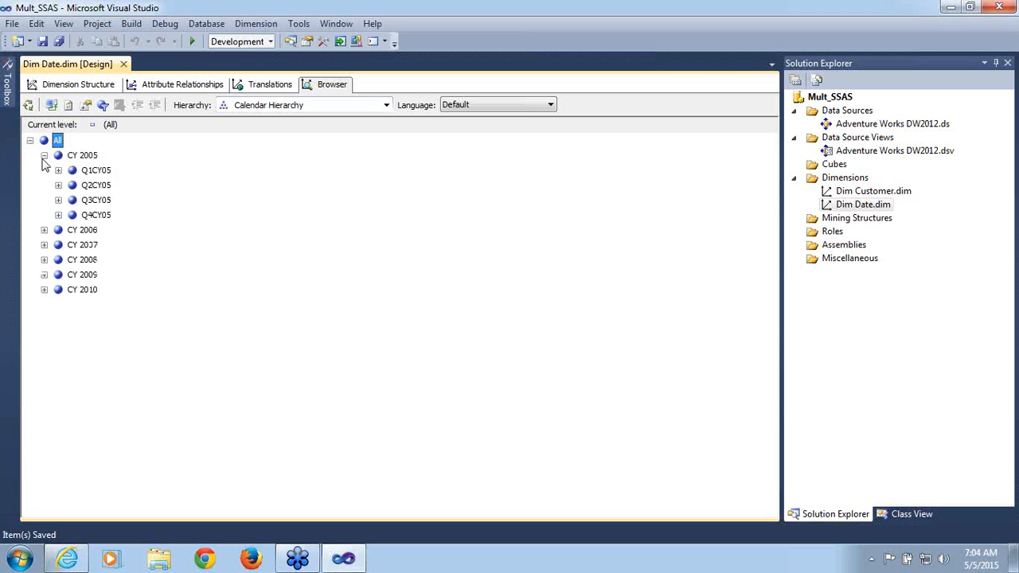
click(57, 172)
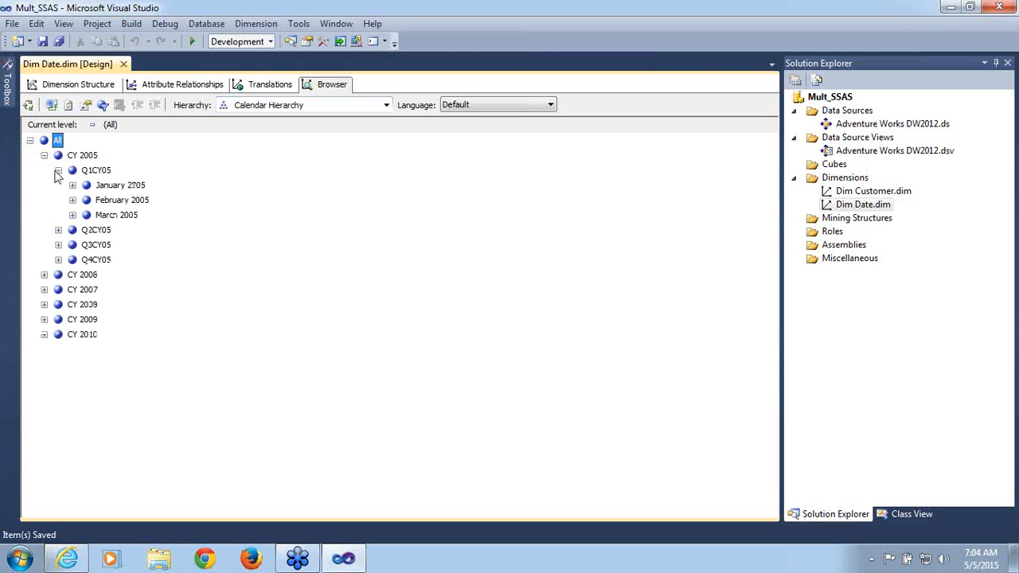
- Browse Dim Date's Fiscal Hierarchy and examine the months of Q1FY06 under FY 2006
click(386, 106)
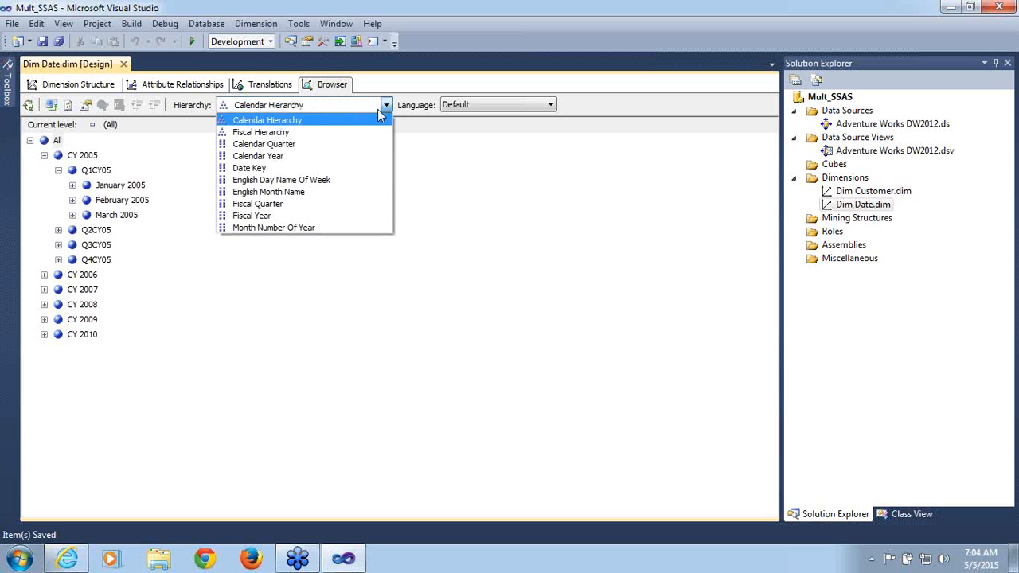
click(278, 131)
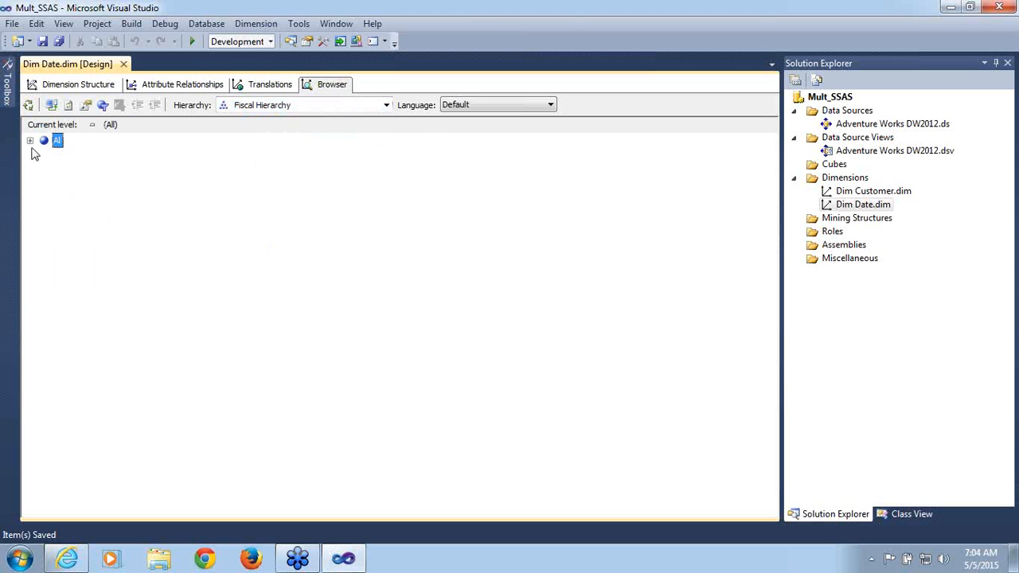
click(30, 141)
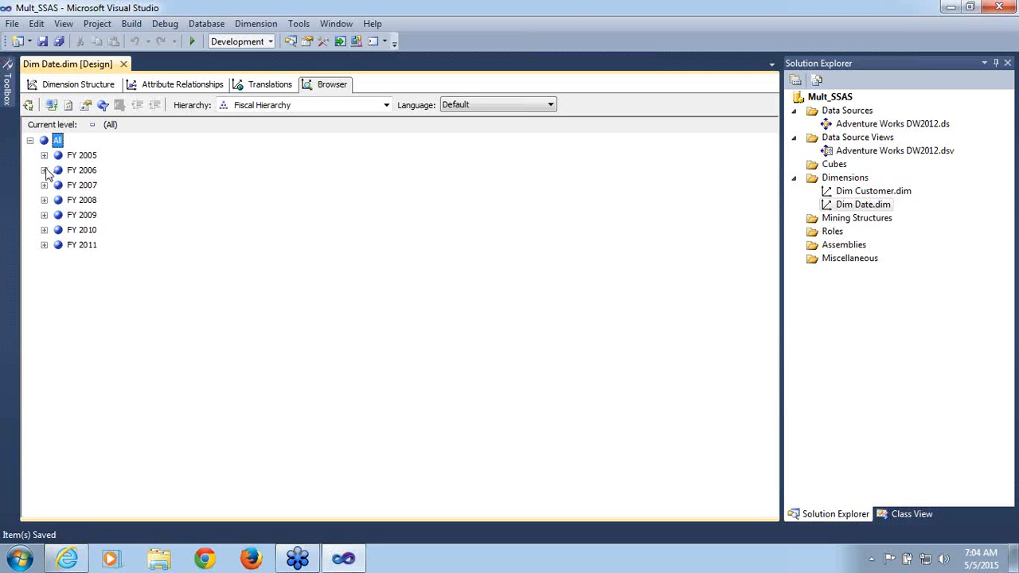
click(44, 170)
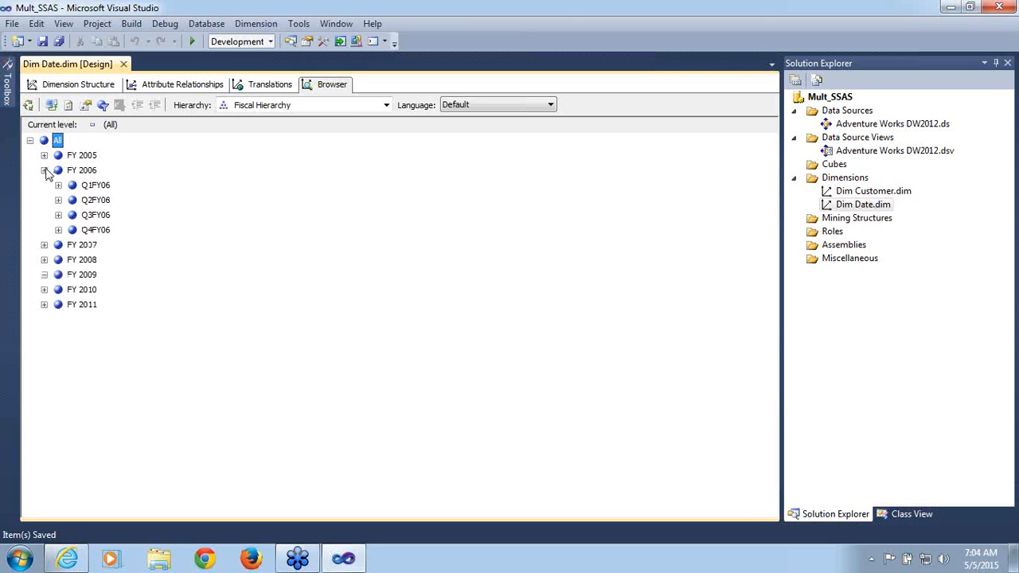
click(97, 185)
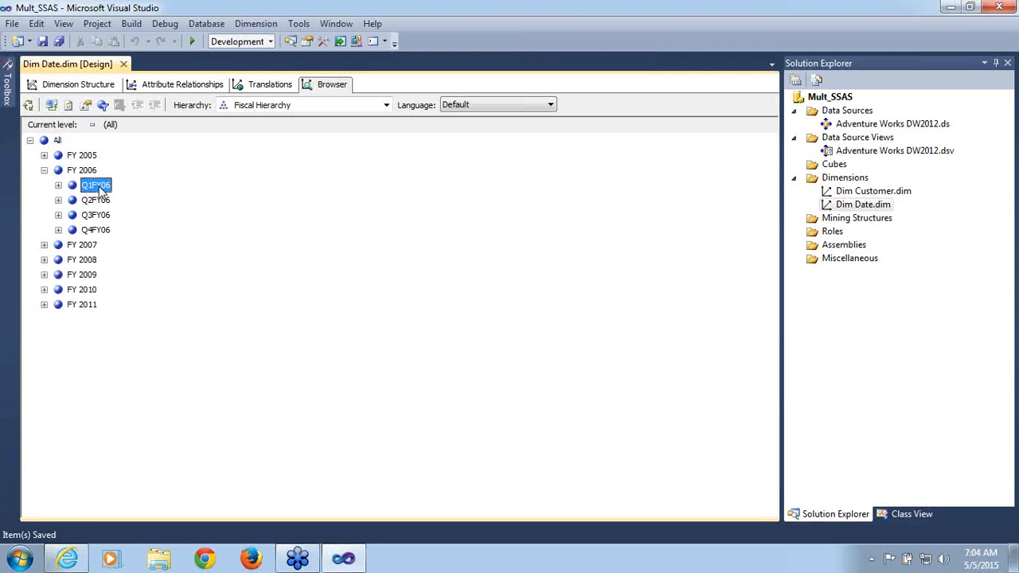
click(58, 186)
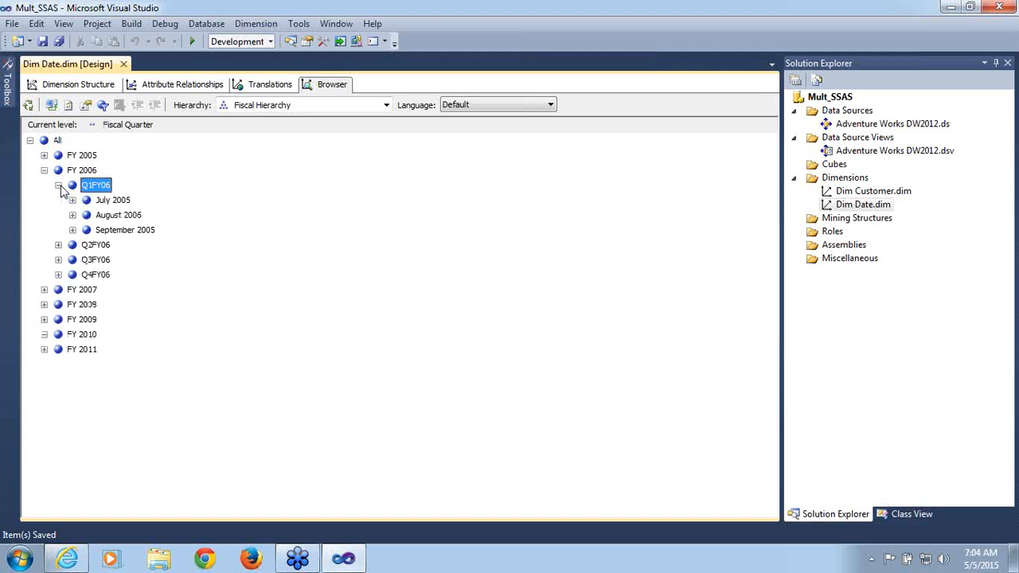
click(121, 202)
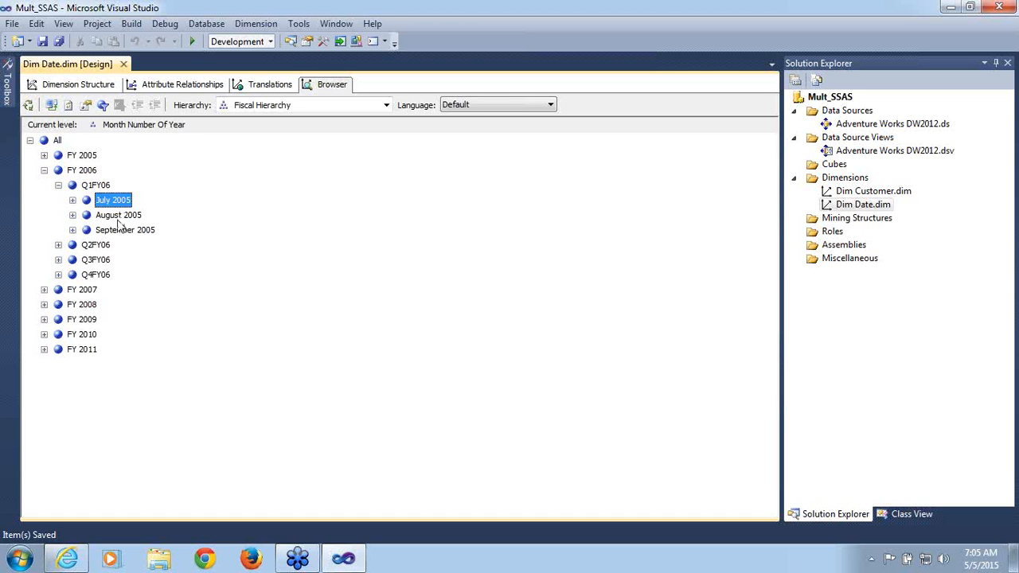
- Expand Q2FY06, Q3FY06 and Q4FY06 to examine which months make up the rest of FY 2006
click(58, 245)
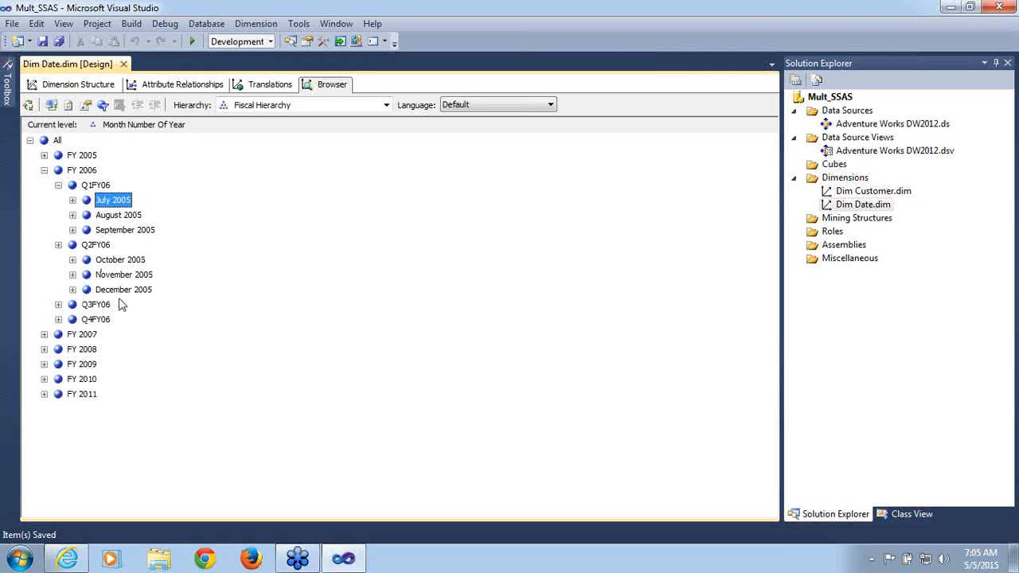
click(58, 305)
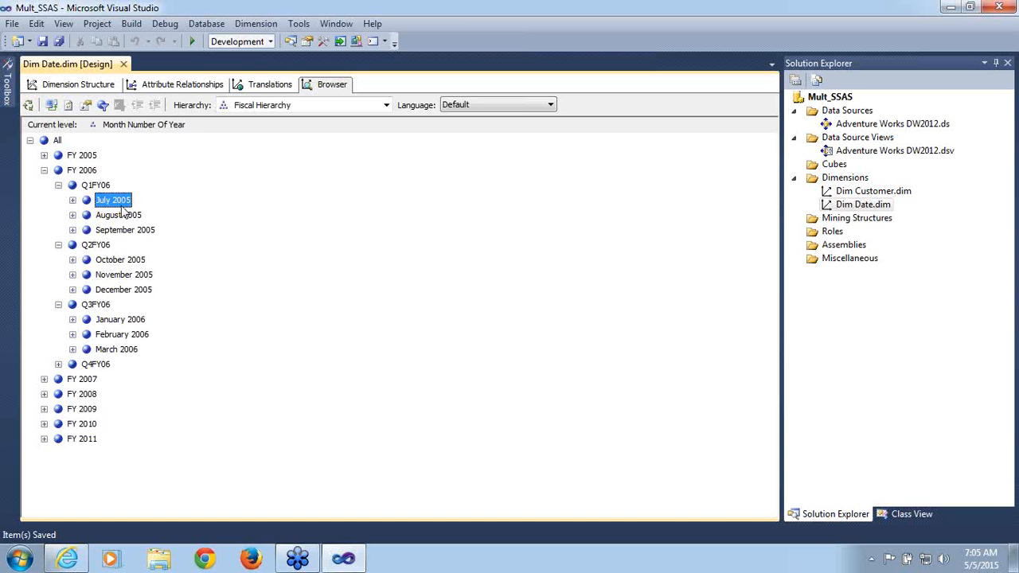
click(89, 171)
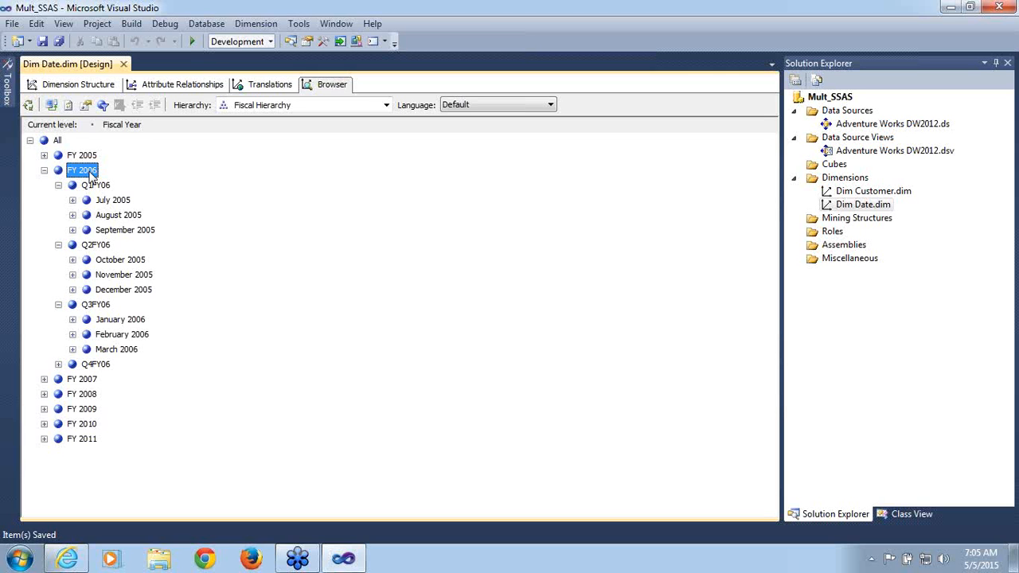
click(58, 365)
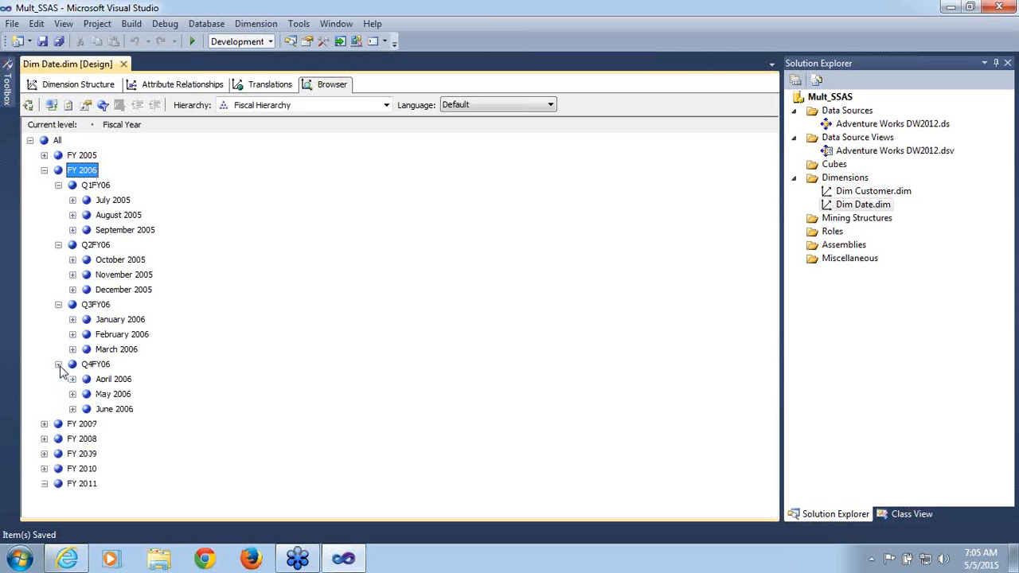
click(126, 409)
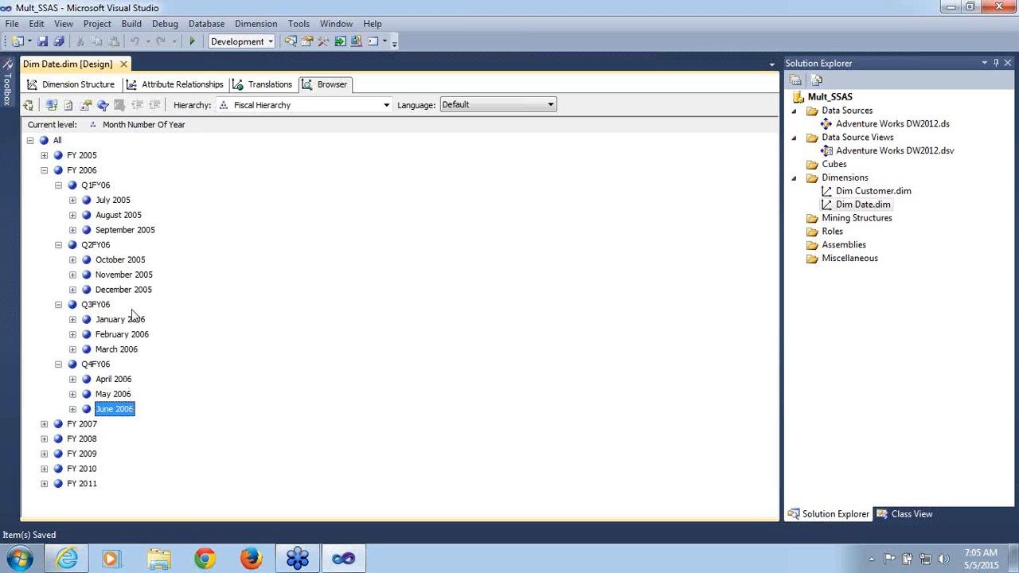
- Examine the individual dates under July 2005 in Q1FY06 and collapse that month again
click(72, 200)
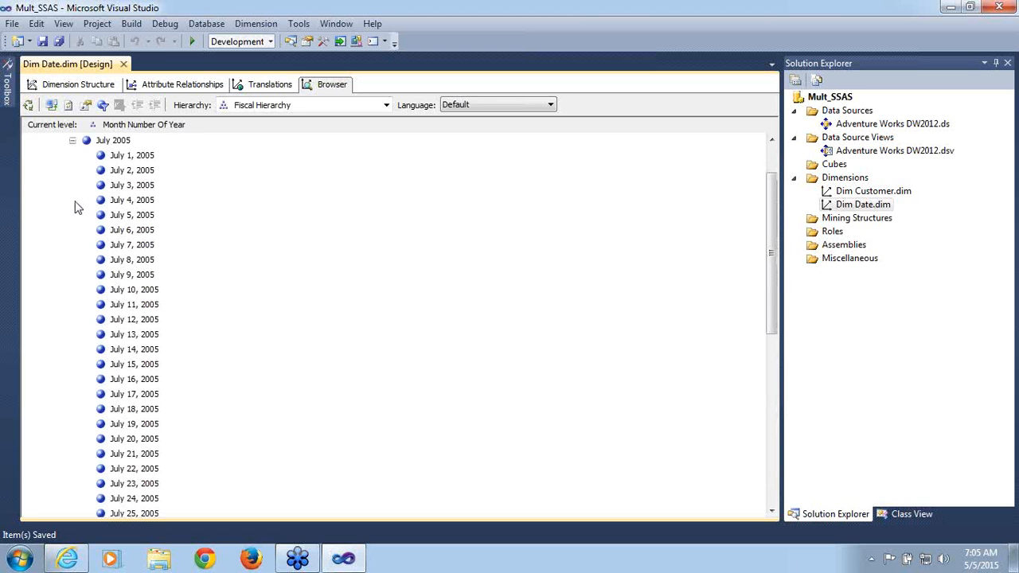
drag(772, 280, 773, 253)
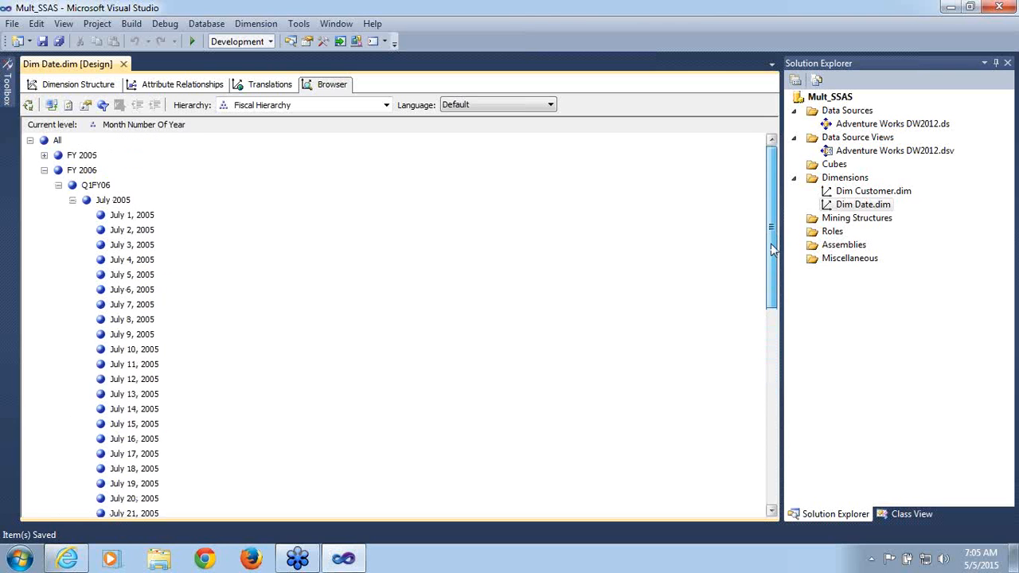
click(73, 201)
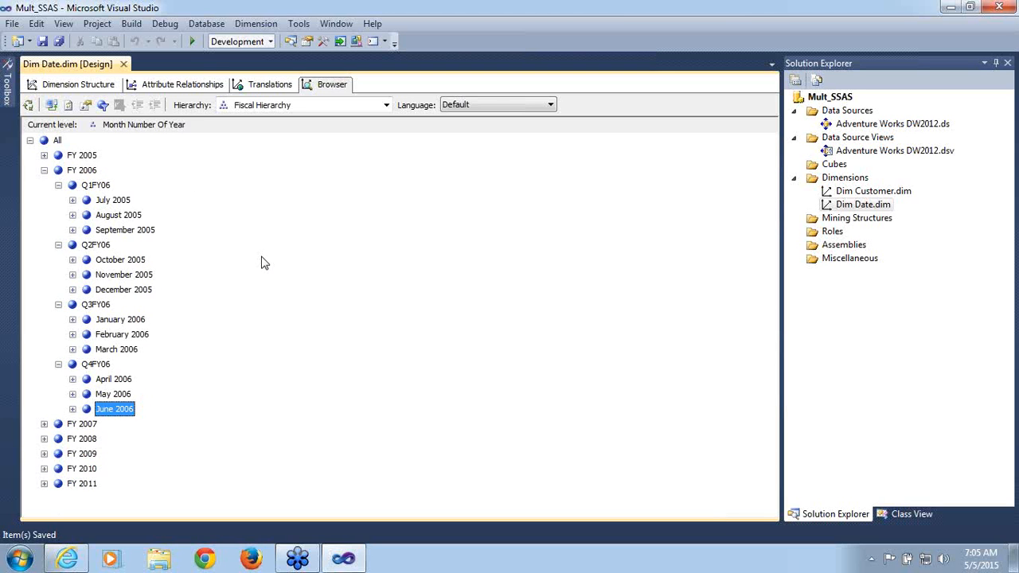
- Return to the dimension structure, then close Dim Date and reopen it from the project's dimensions
click(80, 86)
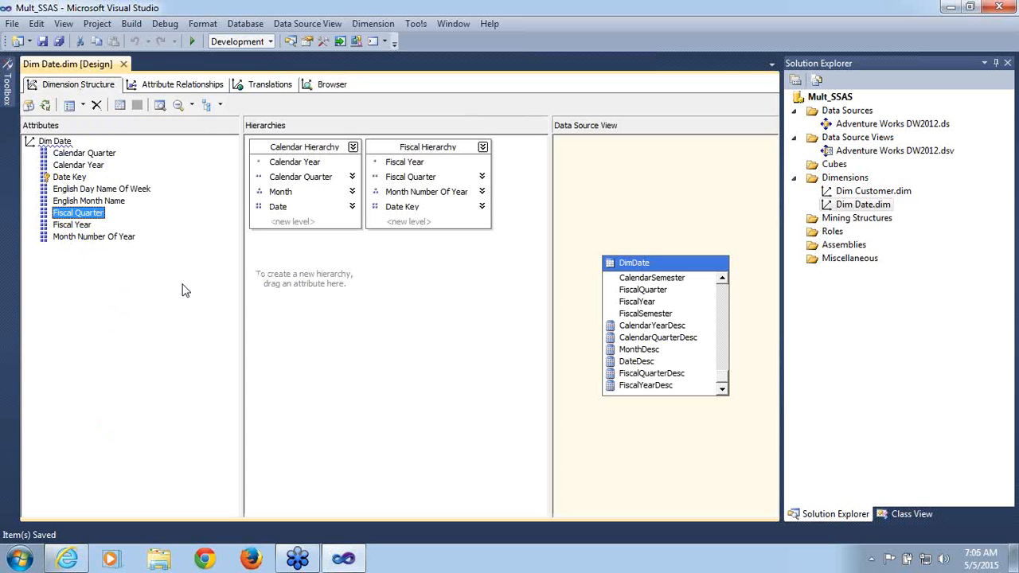
click(123, 64)
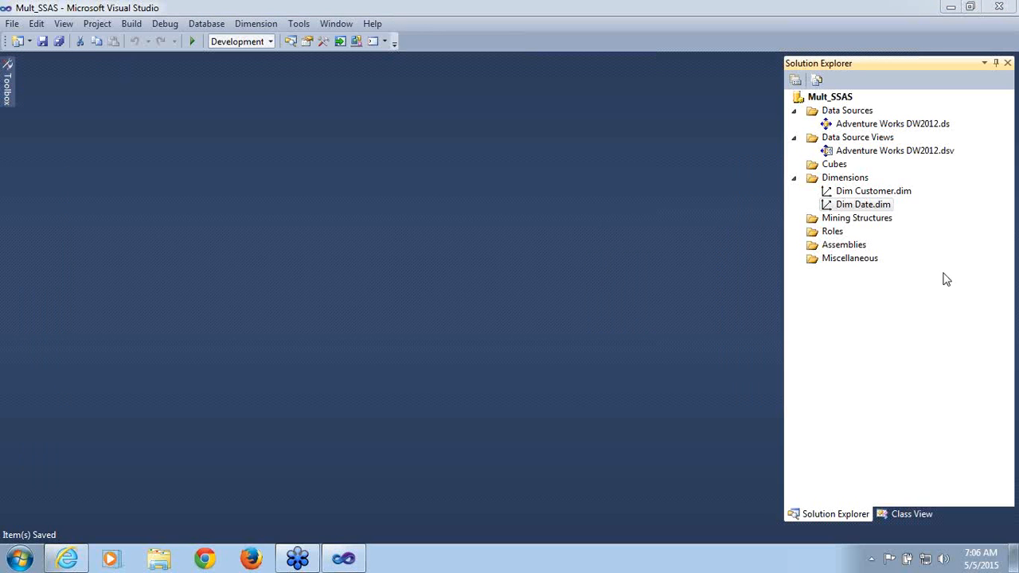
double_click(863, 204)
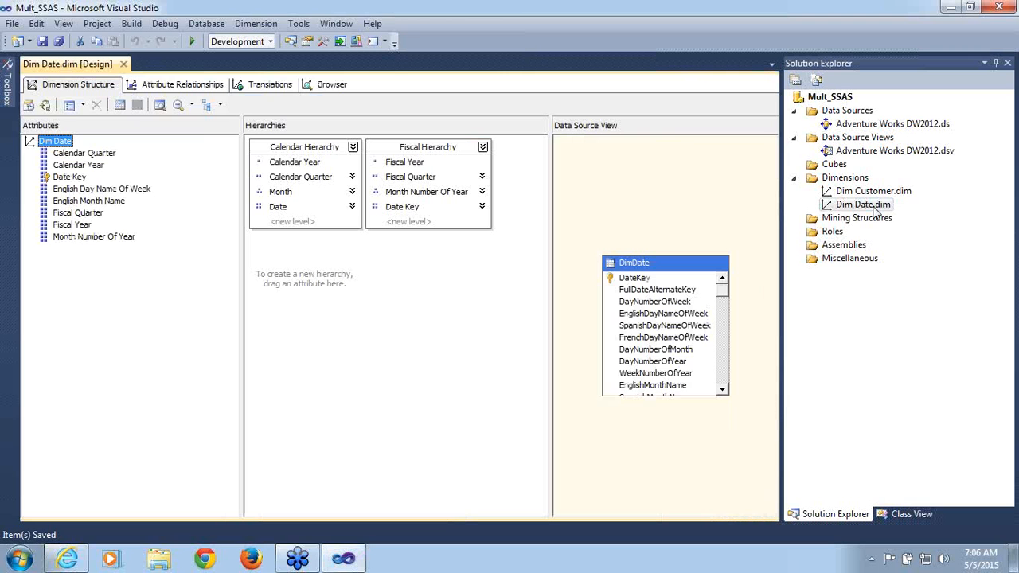
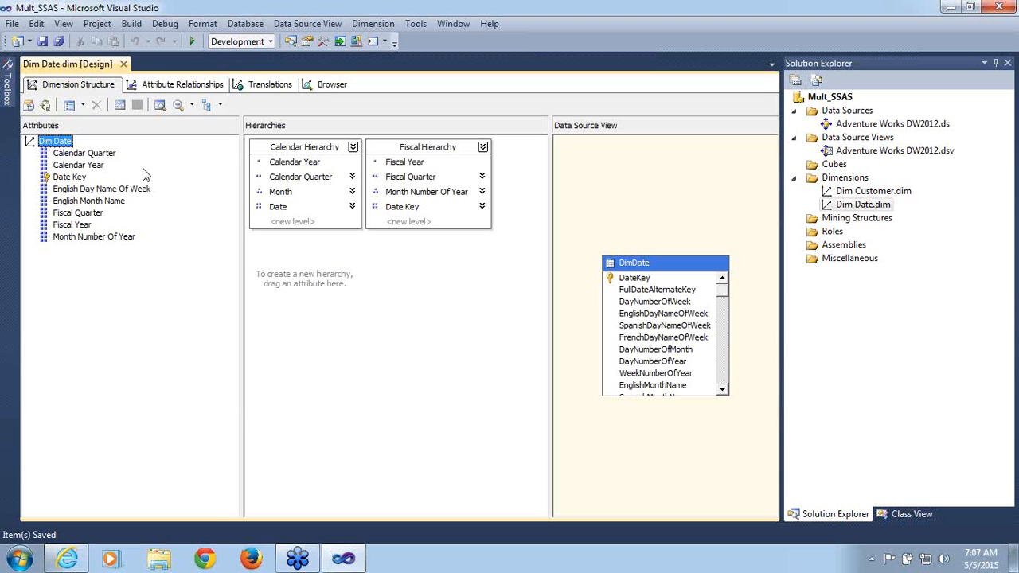
- Check the design warning on the Dim Date dimension and open the dimension's properties
mouse_move(63, 145)
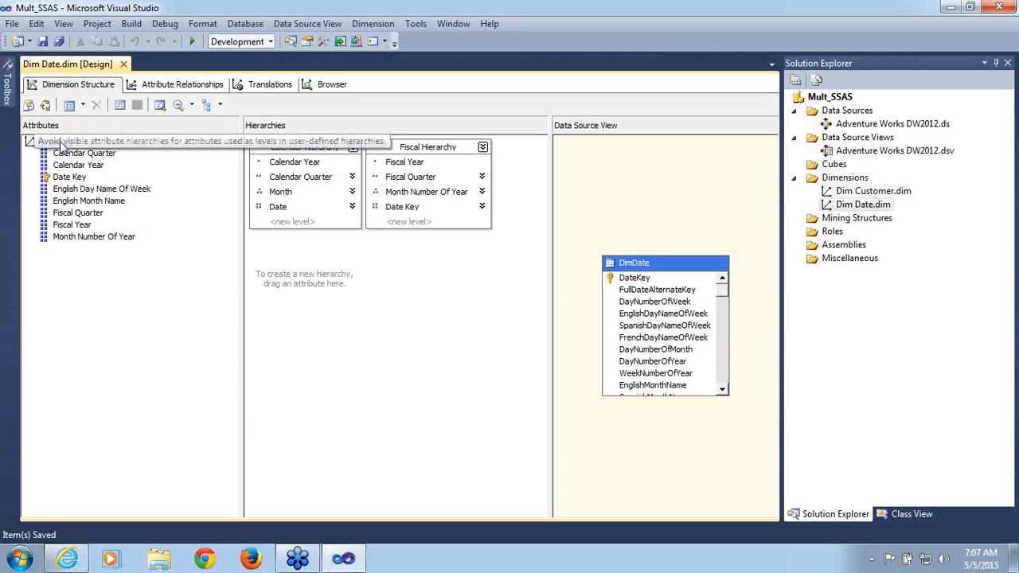
click(62, 145)
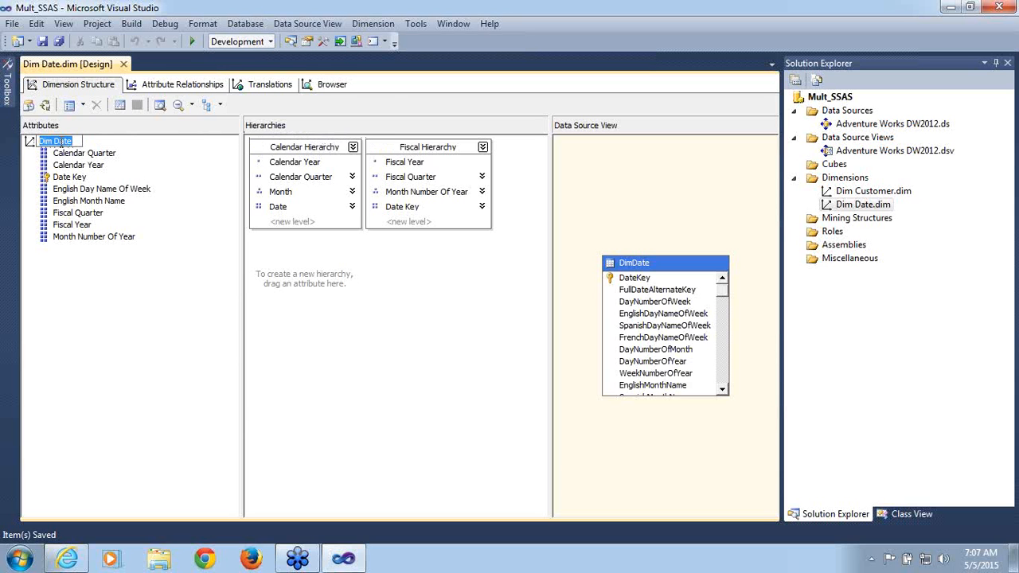
right_click(62, 145)
click(33, 269)
click(58, 145)
right_click(58, 144)
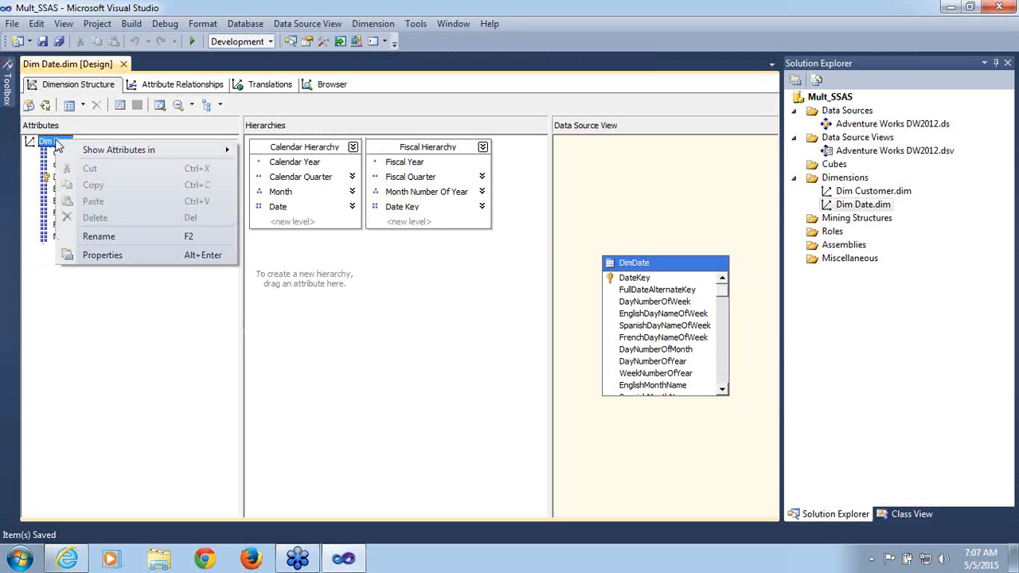
click(93, 256)
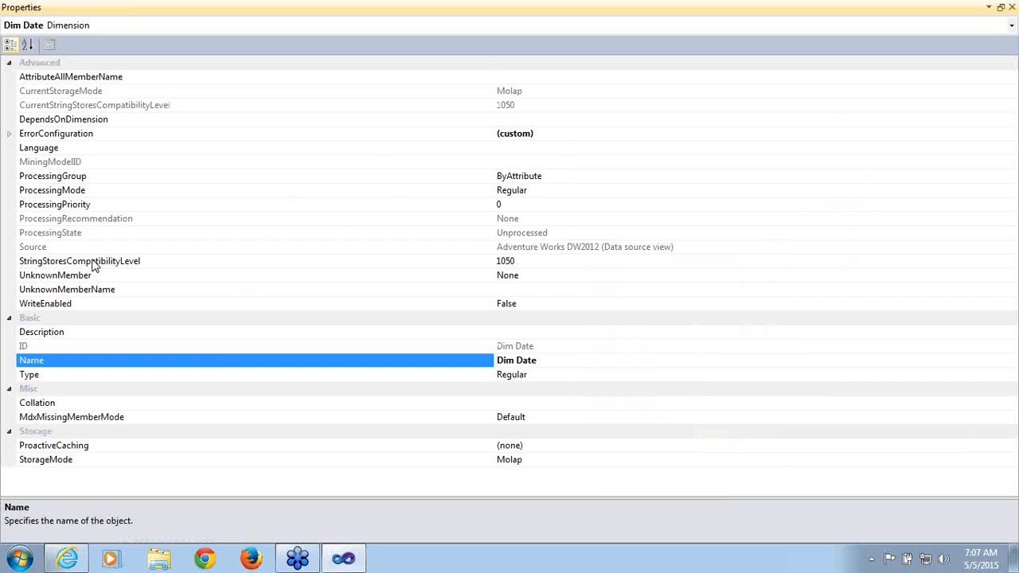
- Set the Dim Date dimension's Type property to Time, close the properties and save the dimension
click(227, 379)
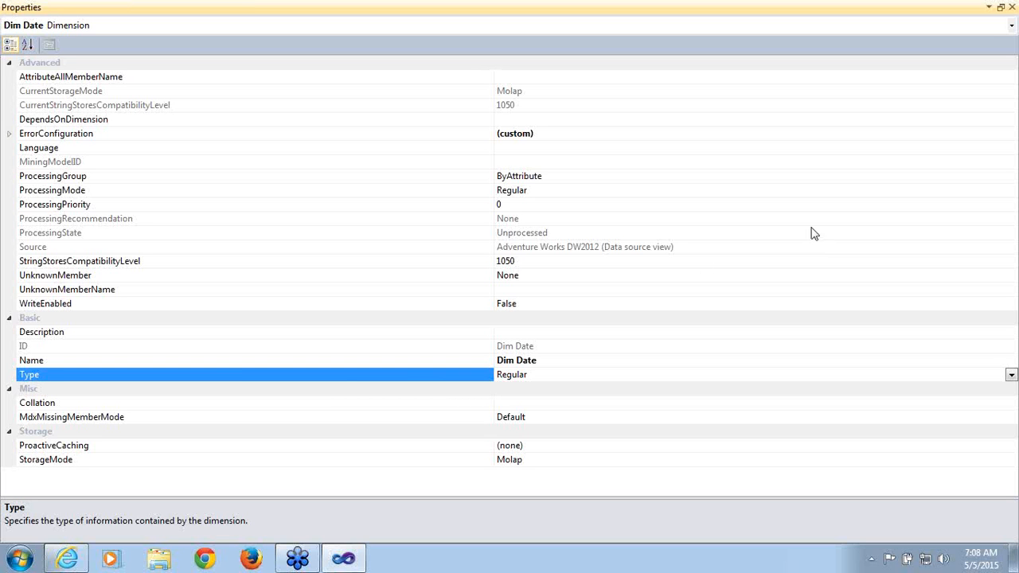
click(953, 275)
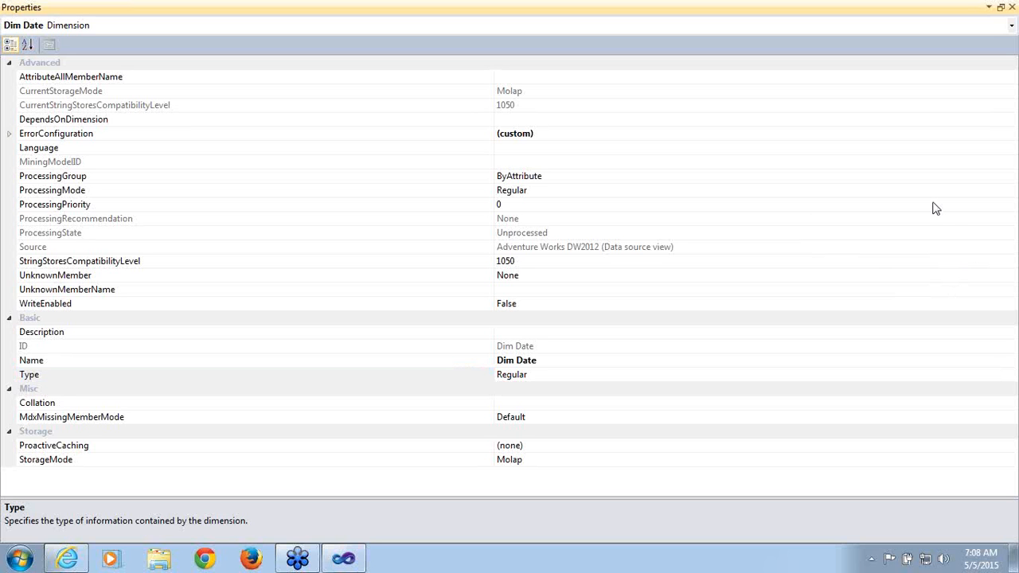
click(793, 376)
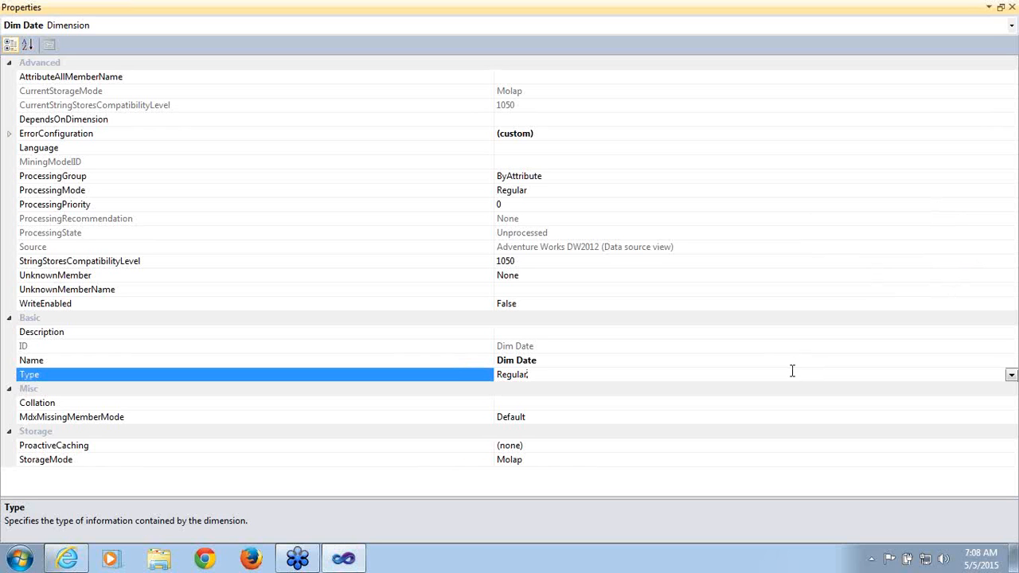
click(1011, 375)
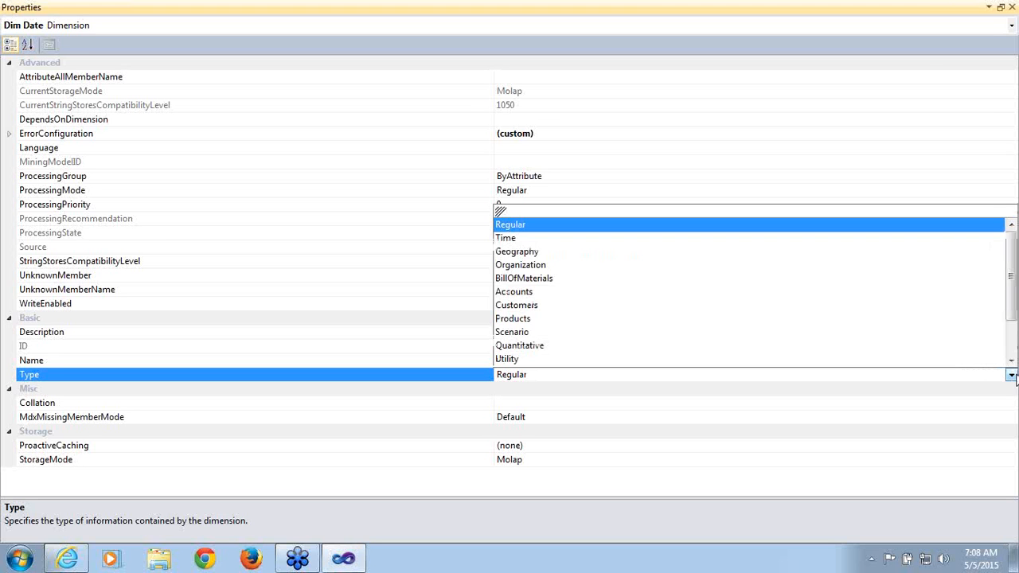
click(519, 240)
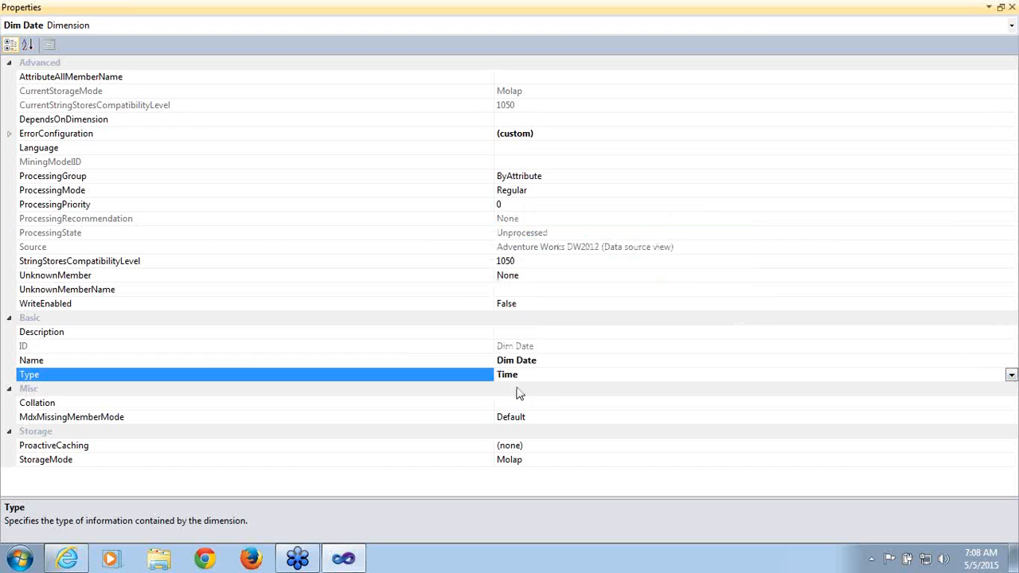
click(1011, 8)
key(ctrl+s)
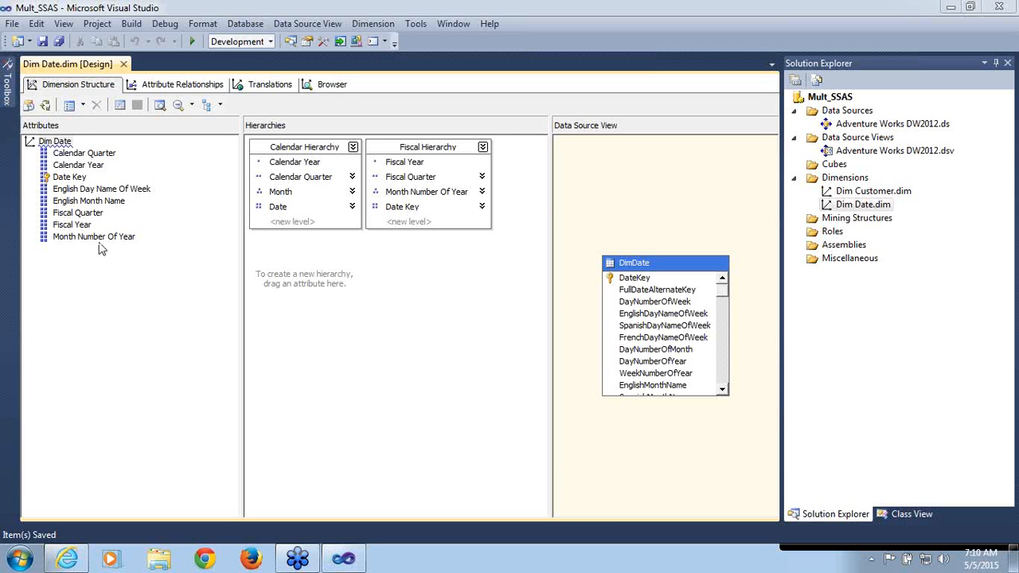
- Select the Calendar Quarter attribute of Dim Date and open its properties
click(86, 155)
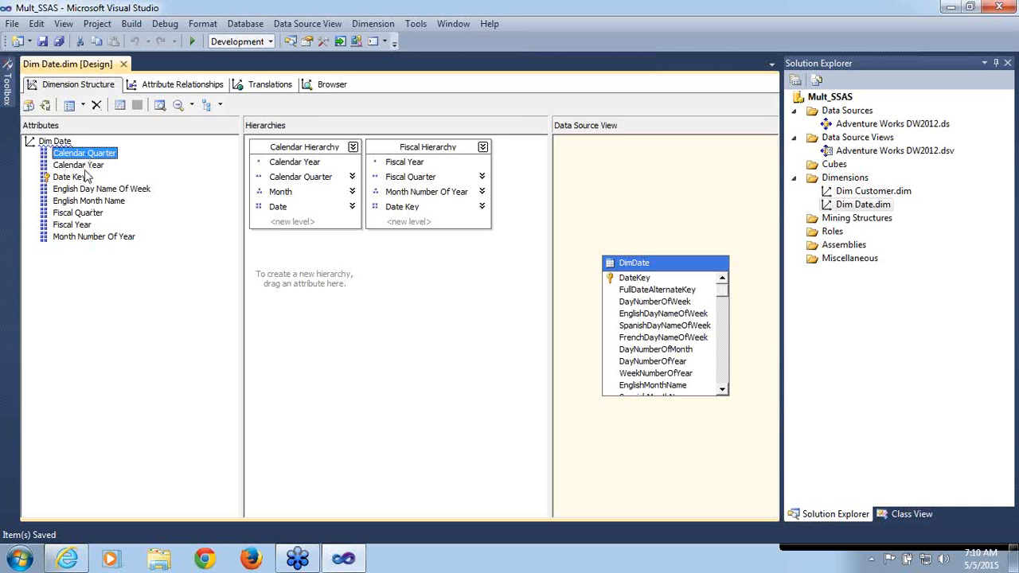
click(92, 168)
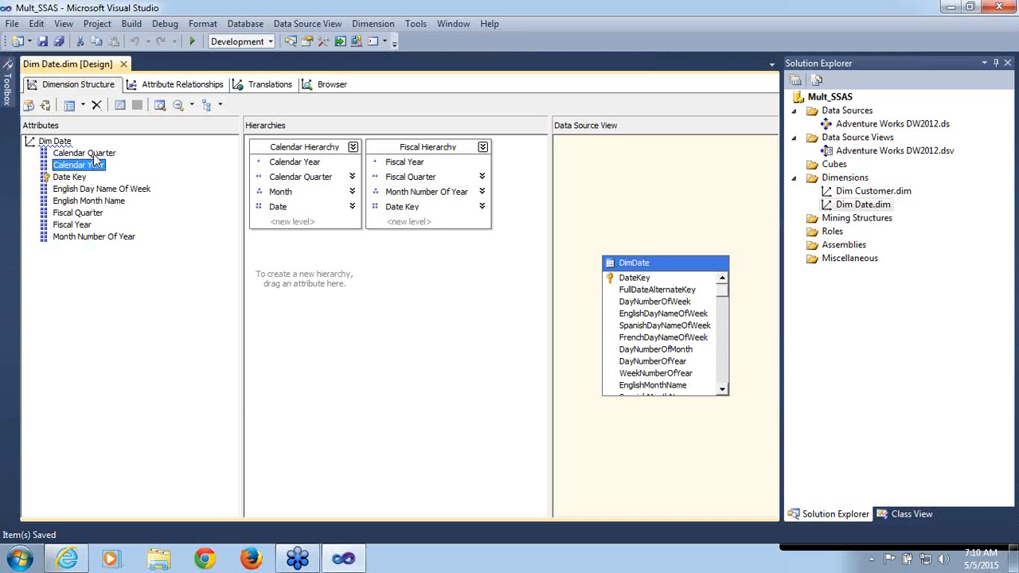
click(93, 154)
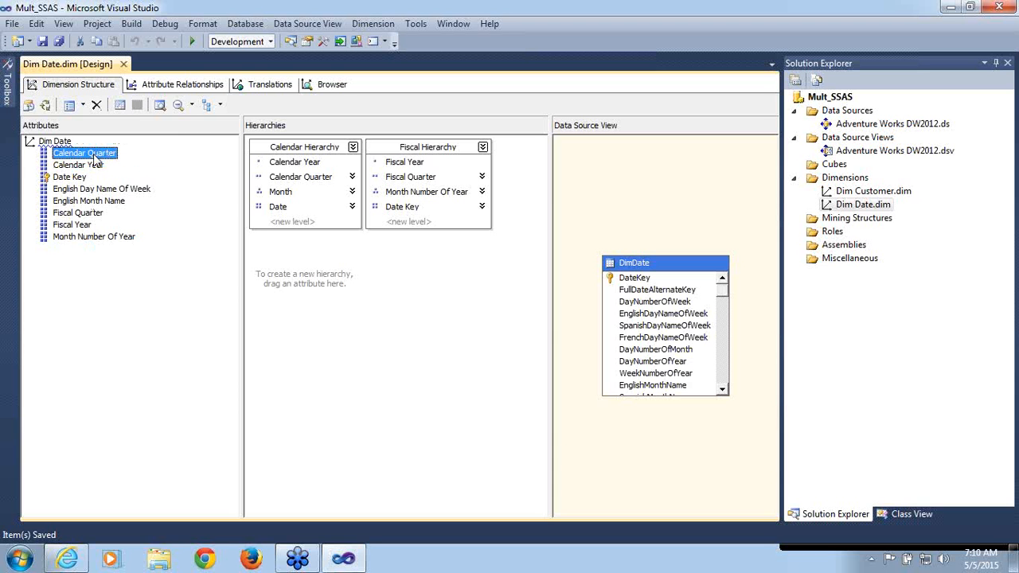
key(F4)
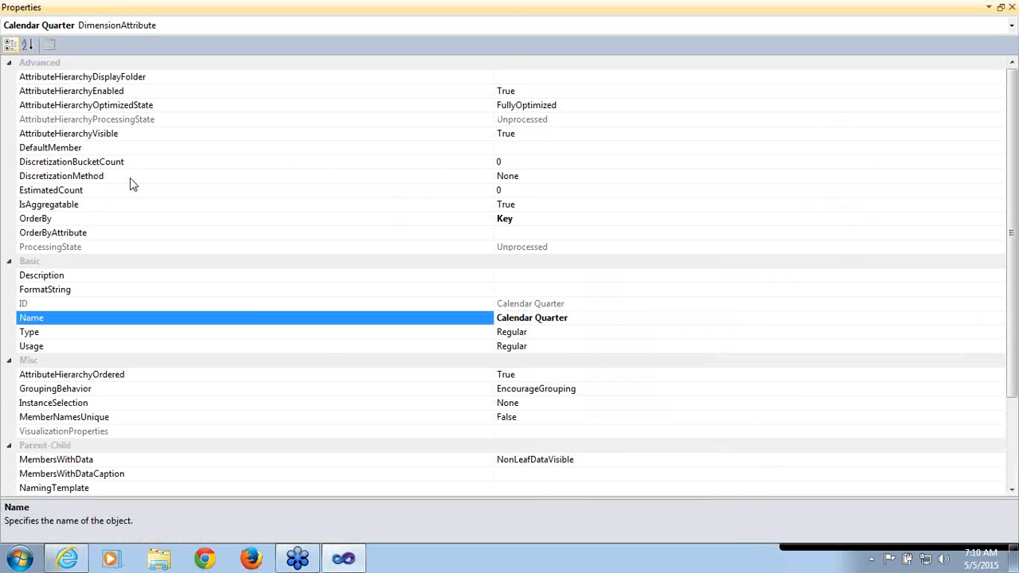
- Set the Calendar Quarter attribute's Type to Quarters from the Calendar group of the Date types
double_click(538, 333)
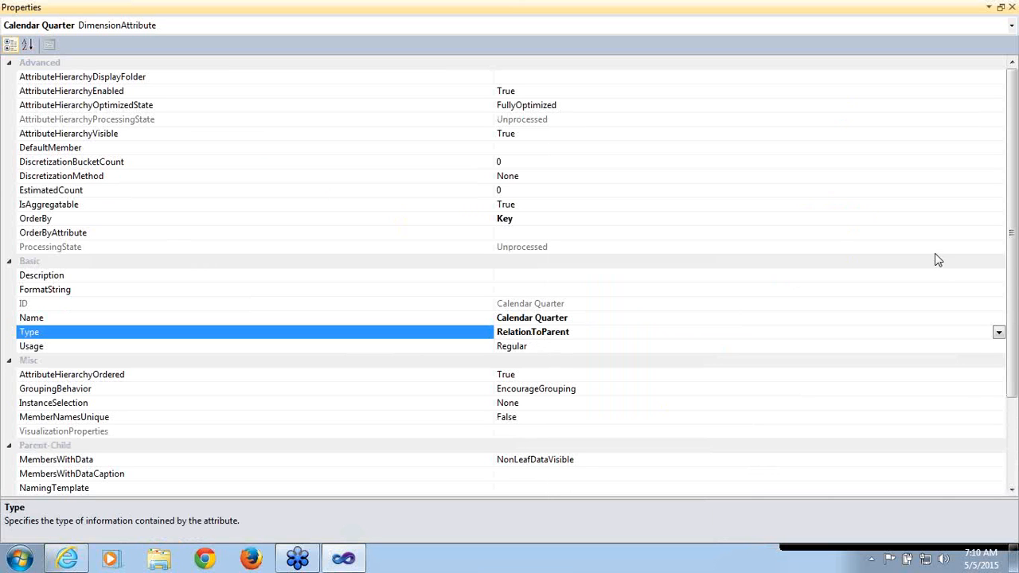
click(778, 564)
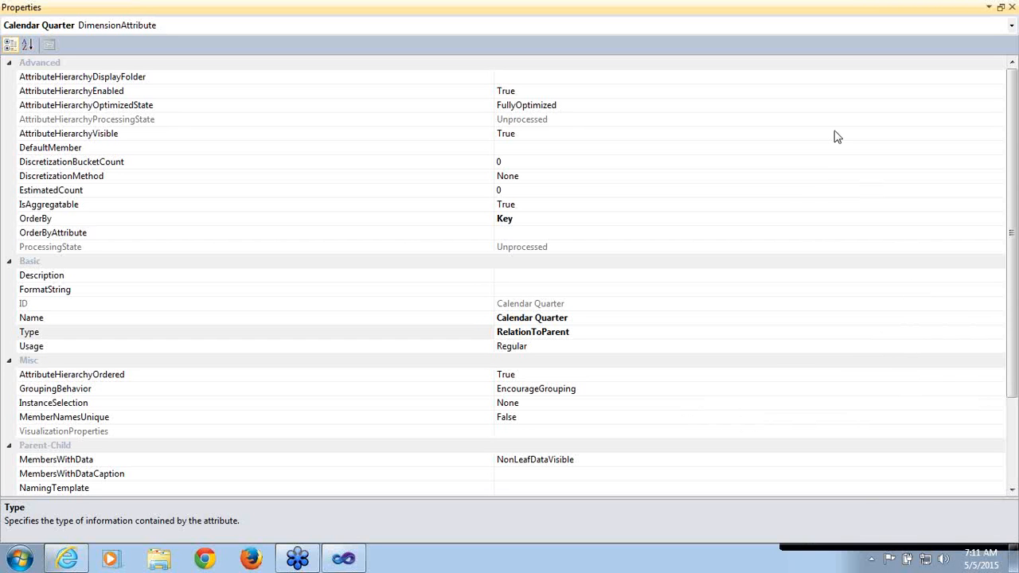
click(646, 331)
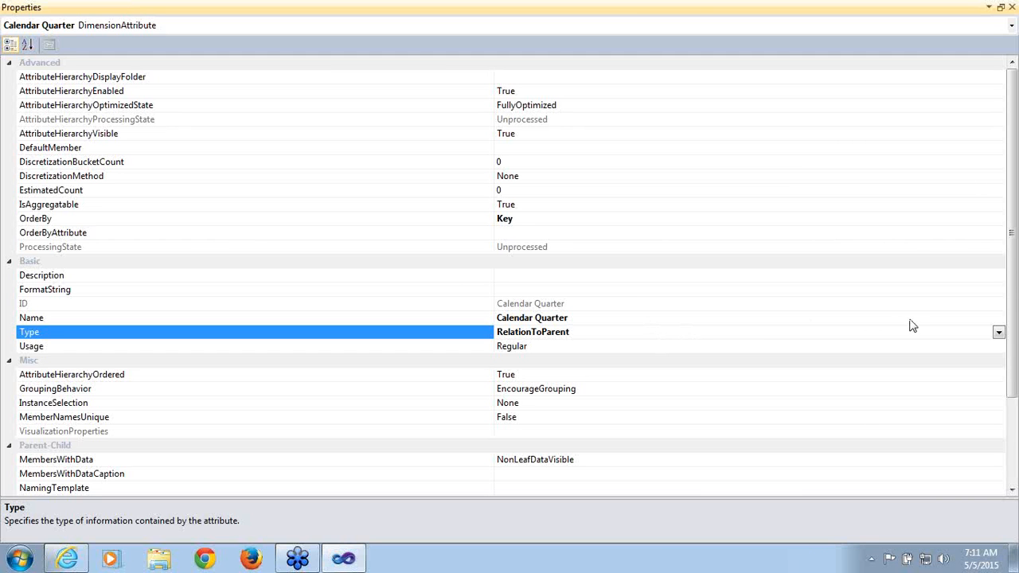
click(998, 333)
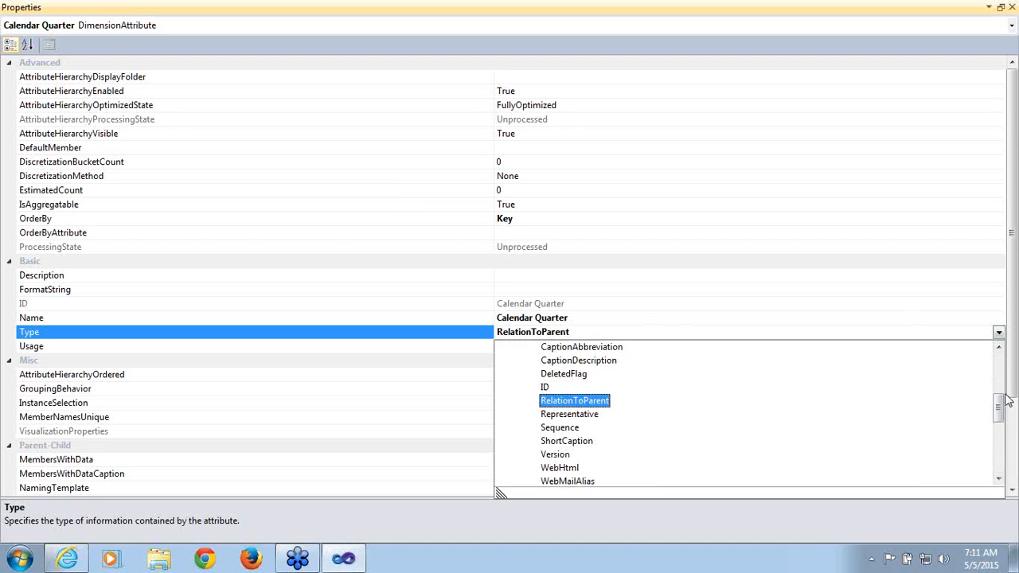
drag(998, 400, 1001, 367)
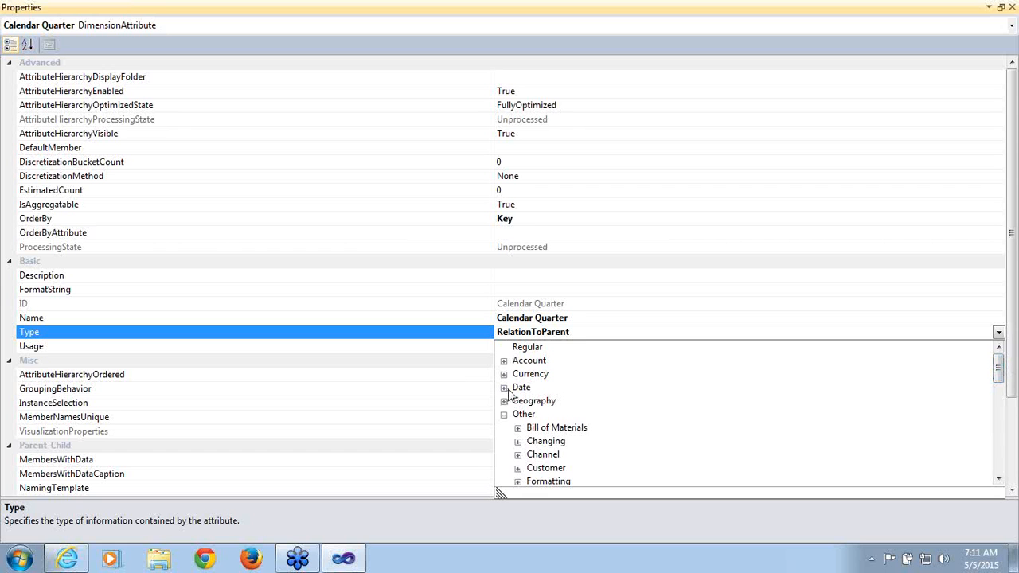
click(504, 388)
click(518, 389)
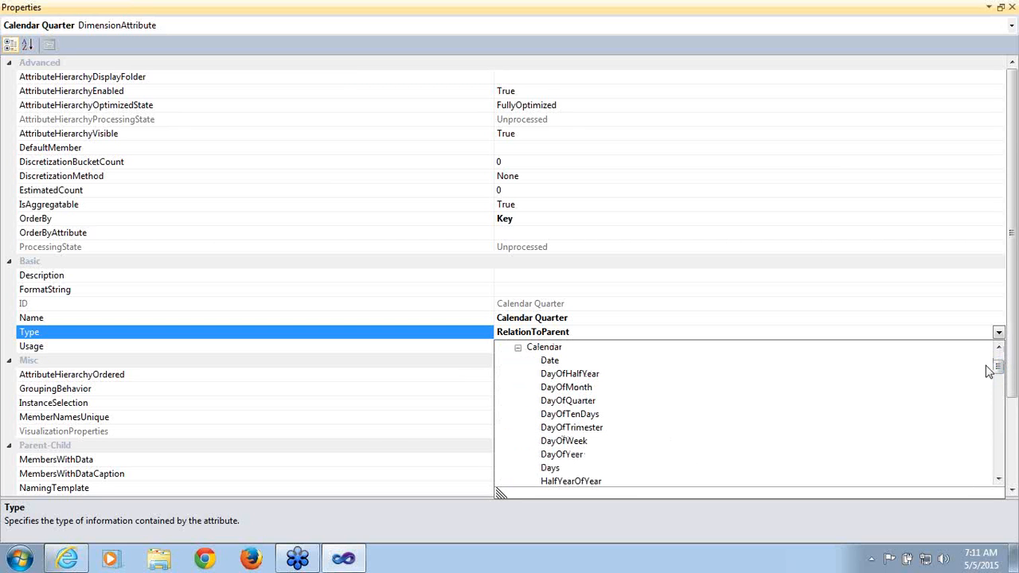
mouse_move(999, 373)
mouse_down()
mouse_move(1001, 408)
mouse_move(1000, 365)
mouse_move(999, 383)
mouse_up()
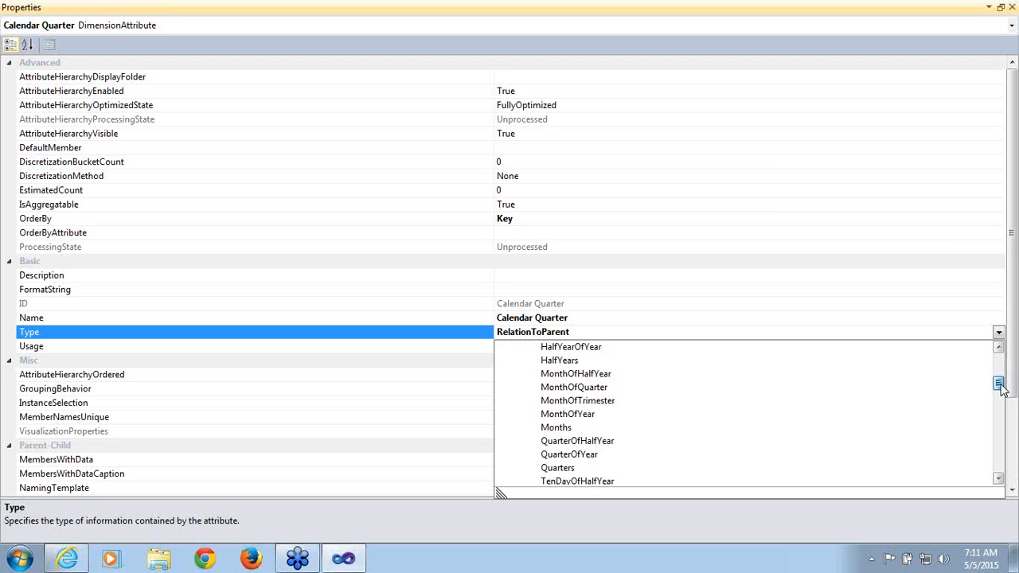
click(562, 468)
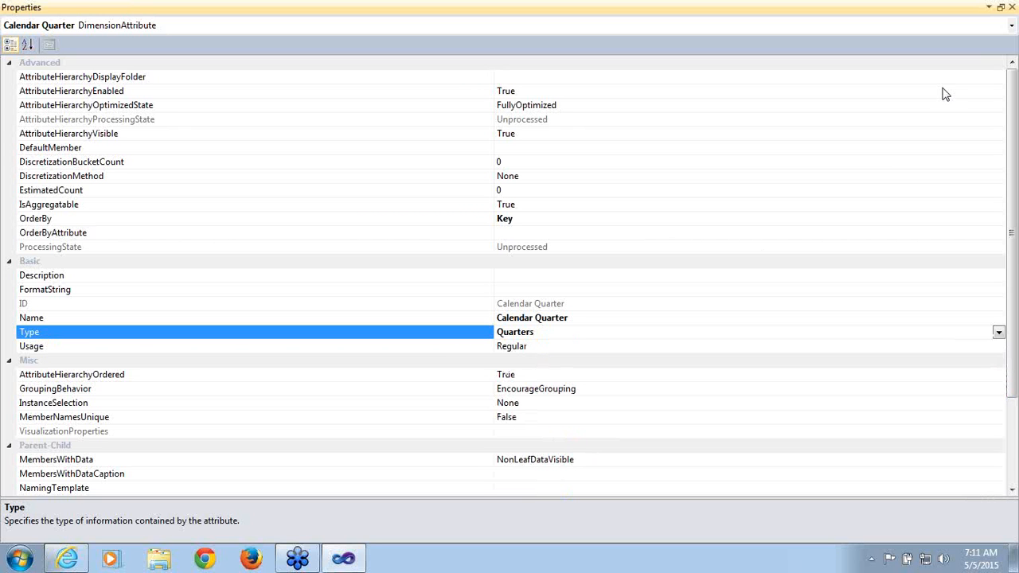
- Set the Calendar Year attribute's Type to Years from the Calendar group of the Date types
click(1010, 27)
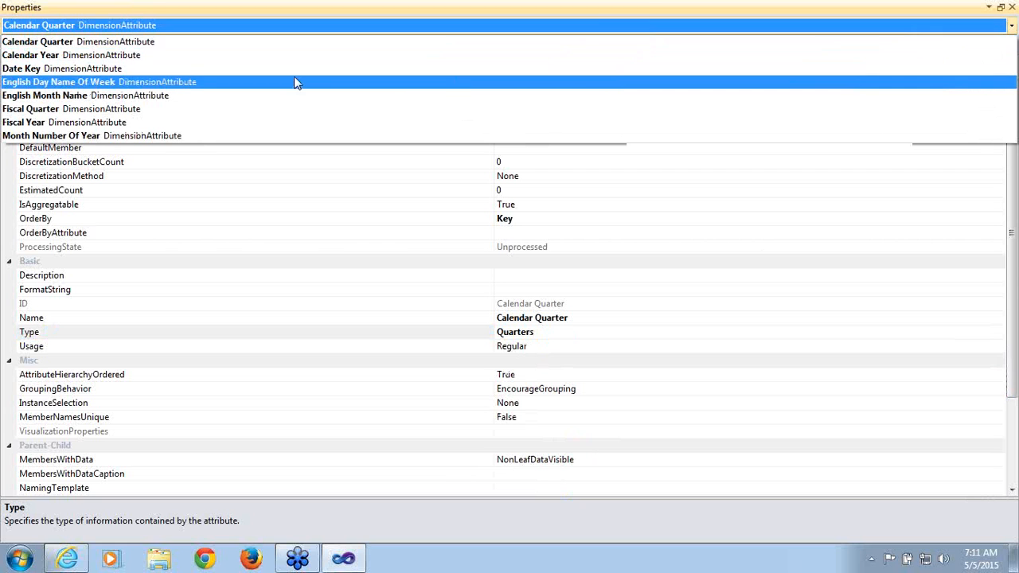
click(244, 58)
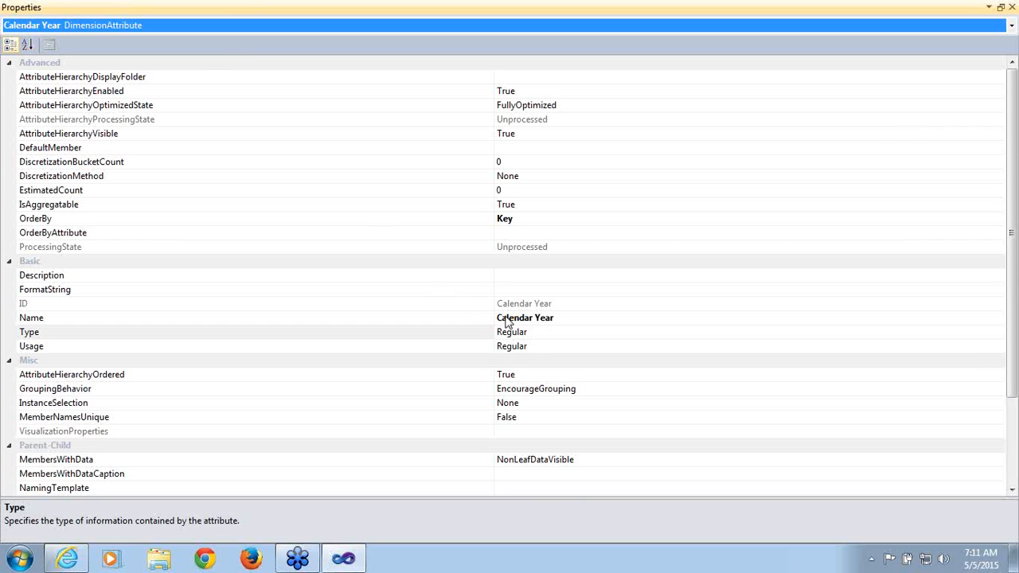
click(544, 334)
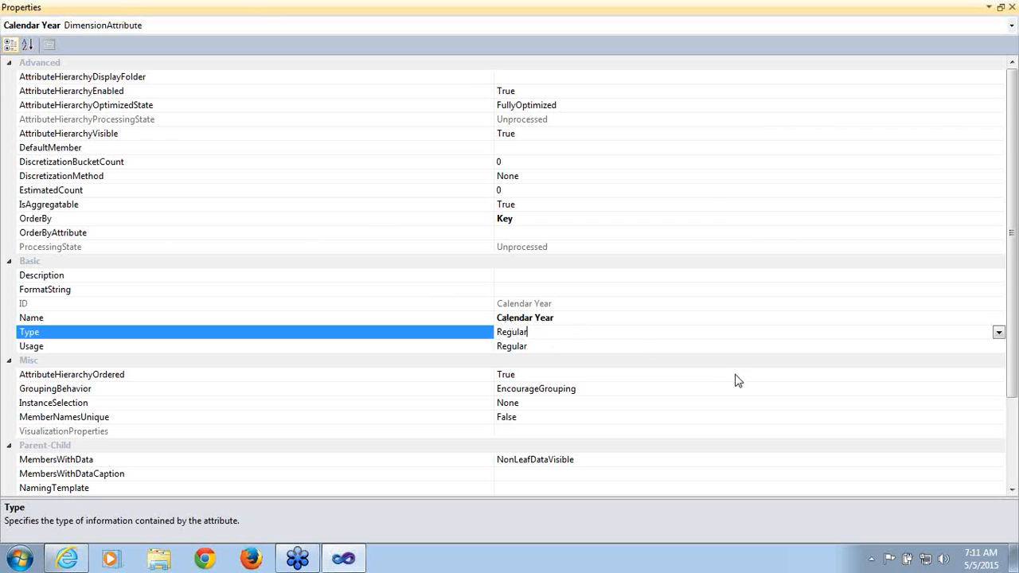
click(999, 332)
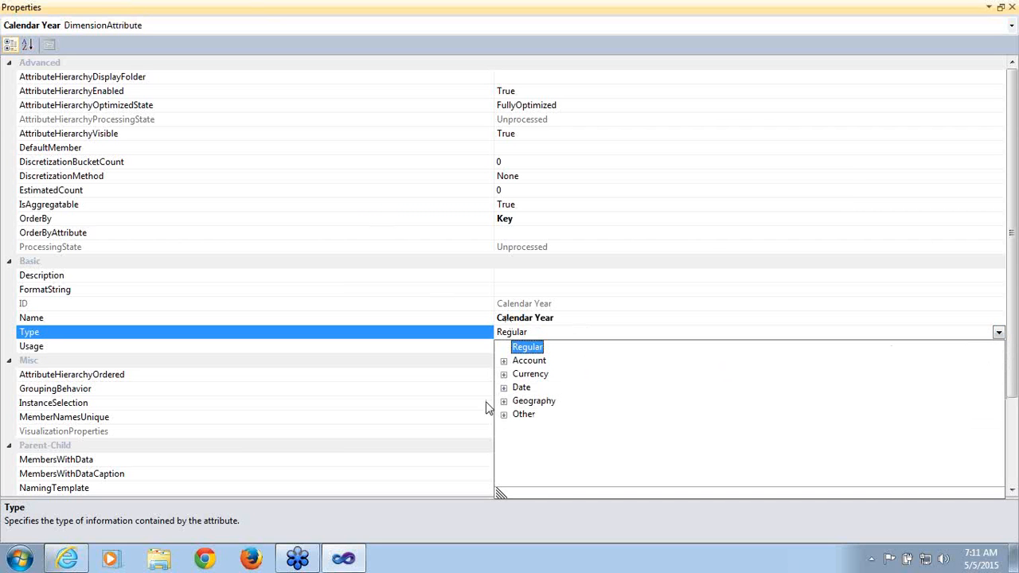
click(503, 387)
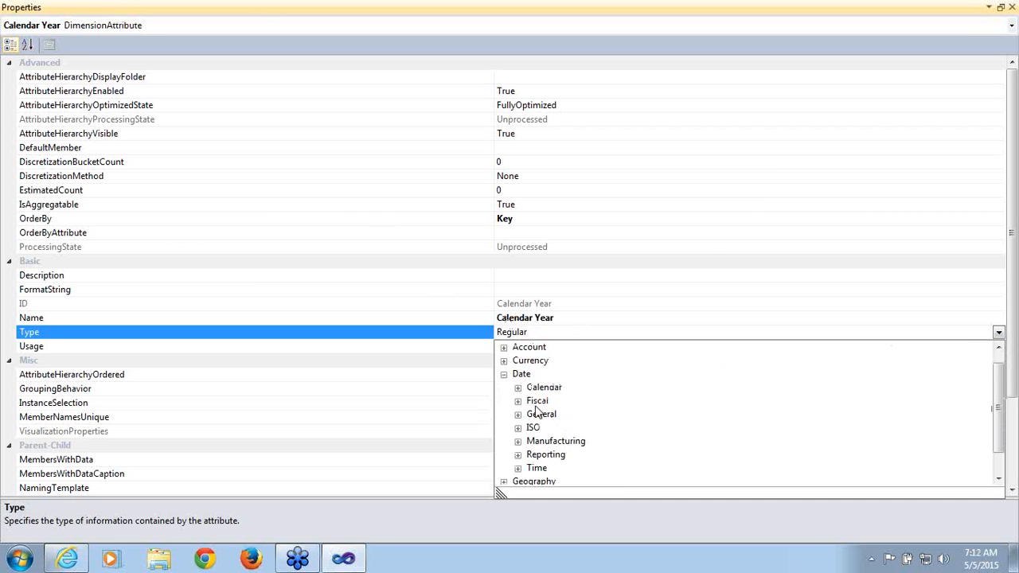
click(518, 389)
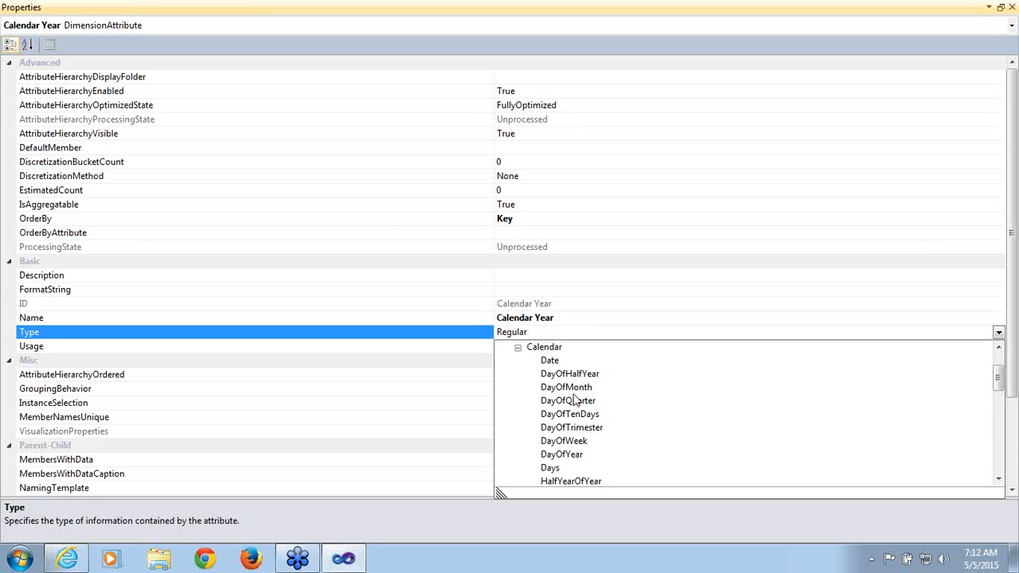
drag(994, 391, 1009, 444)
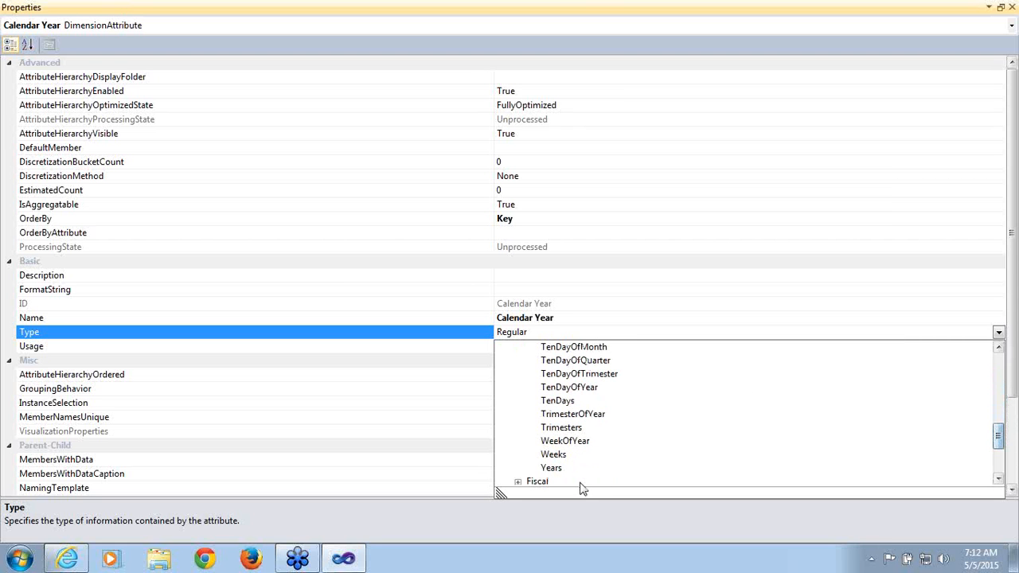
click(561, 468)
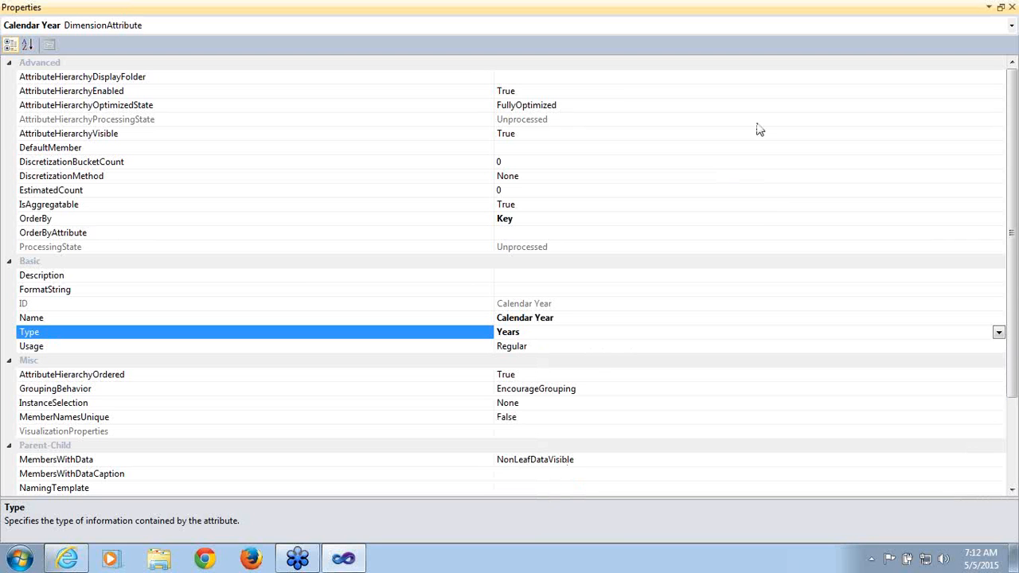
- Set the Month Number Of Year attribute's Type to Months from the Calendar group of the Date types
click(1011, 29)
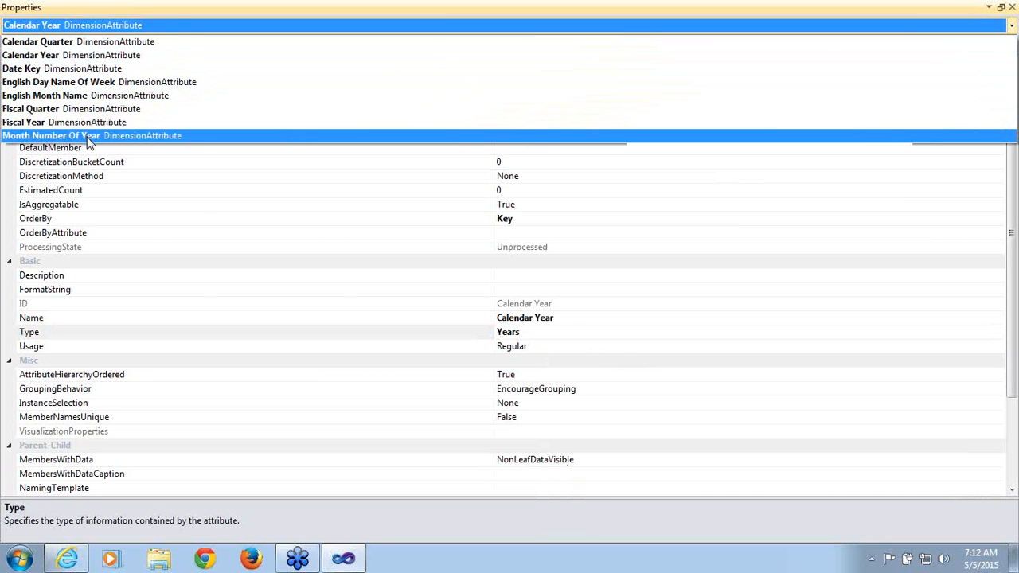
click(89, 137)
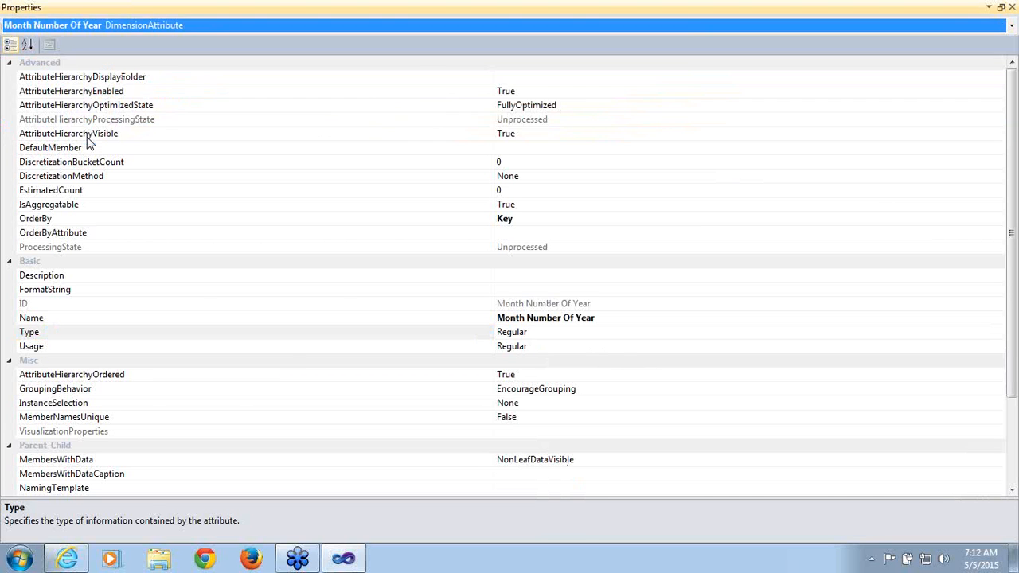
click(562, 346)
click(560, 332)
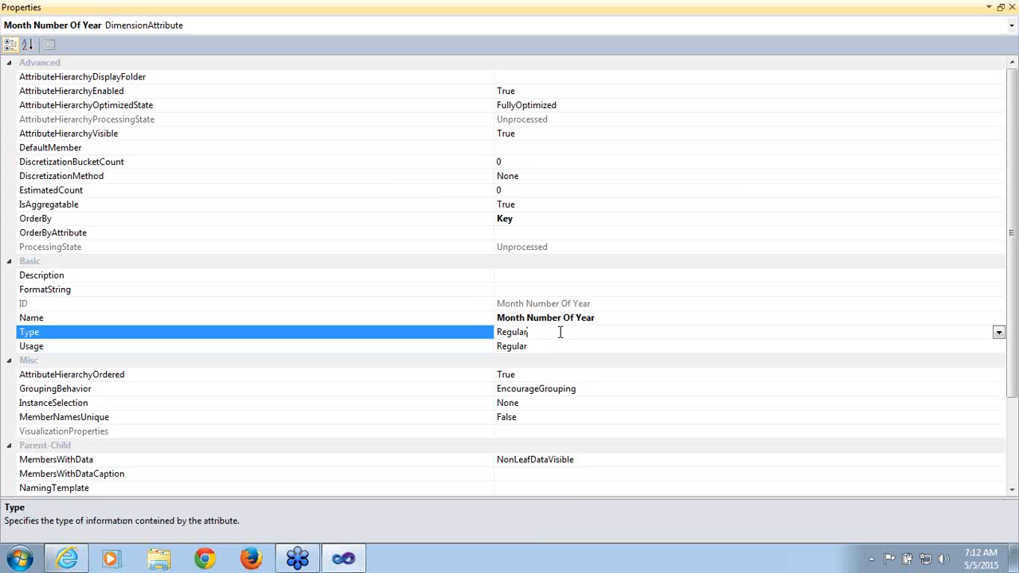
click(998, 332)
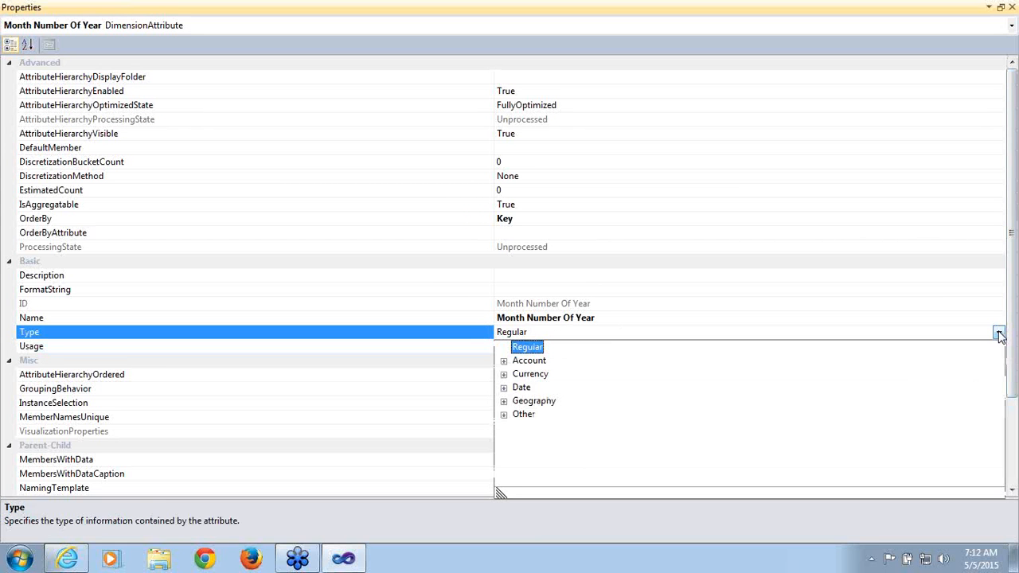
click(504, 388)
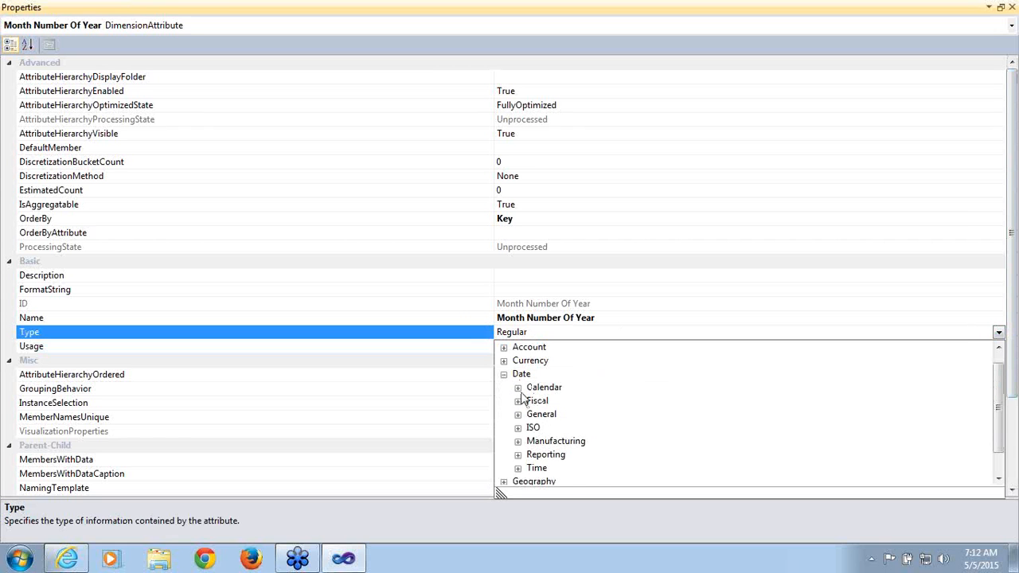
click(517, 388)
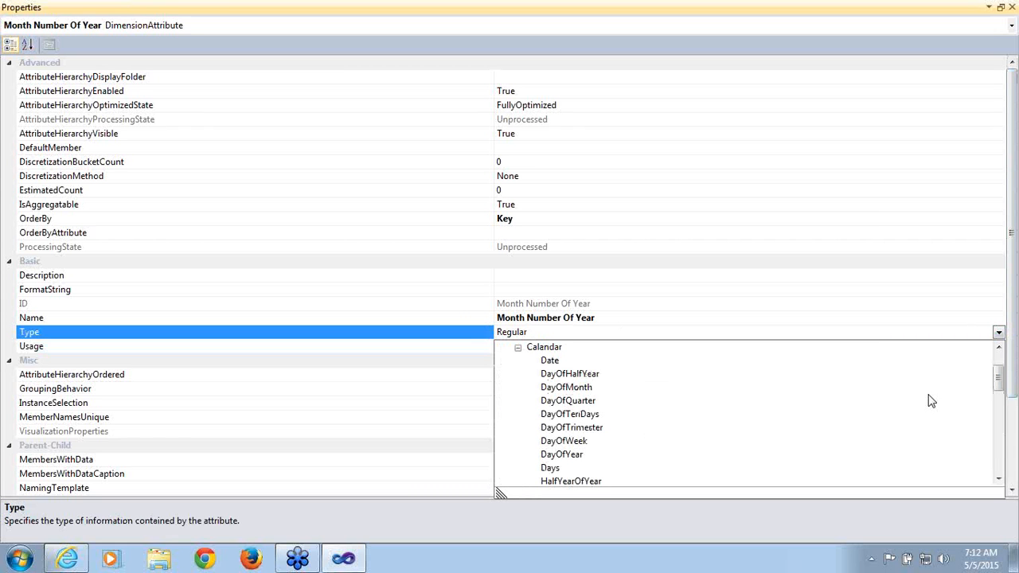
drag(1001, 388, 1005, 411)
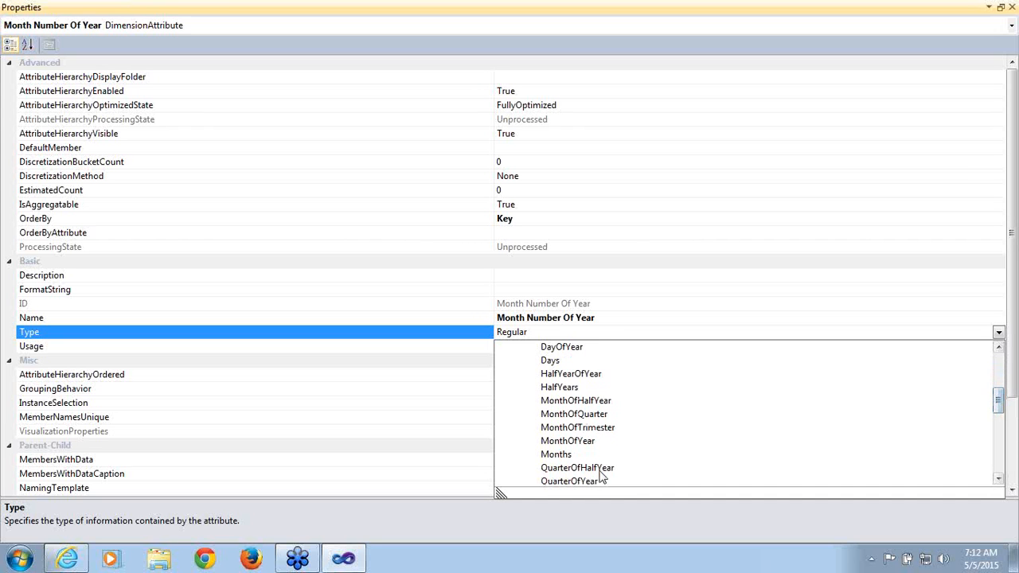
click(557, 455)
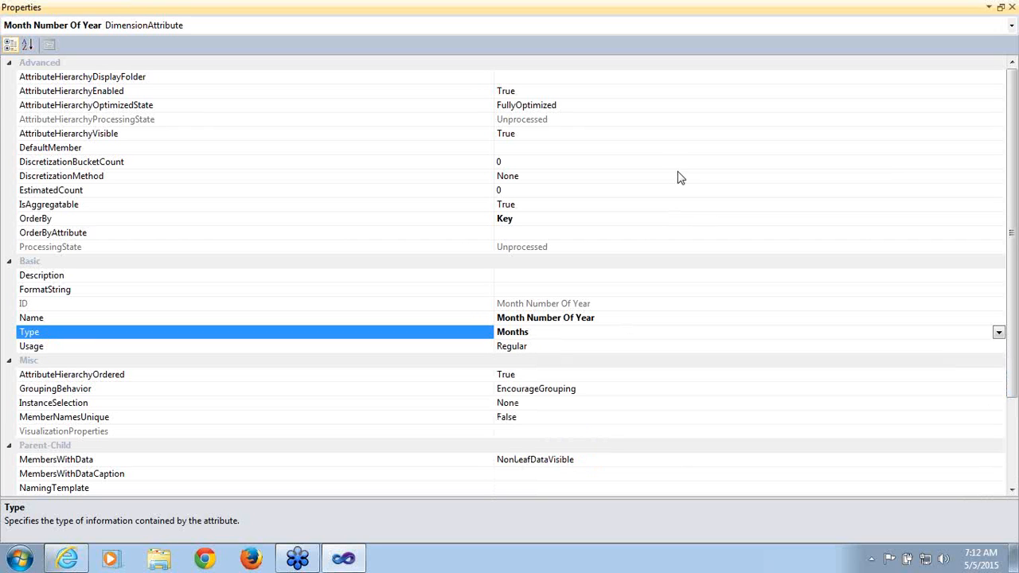
- Set the Date Key attribute's Type to Days from the Calendar group of the Date types
click(1011, 25)
click(177, 70)
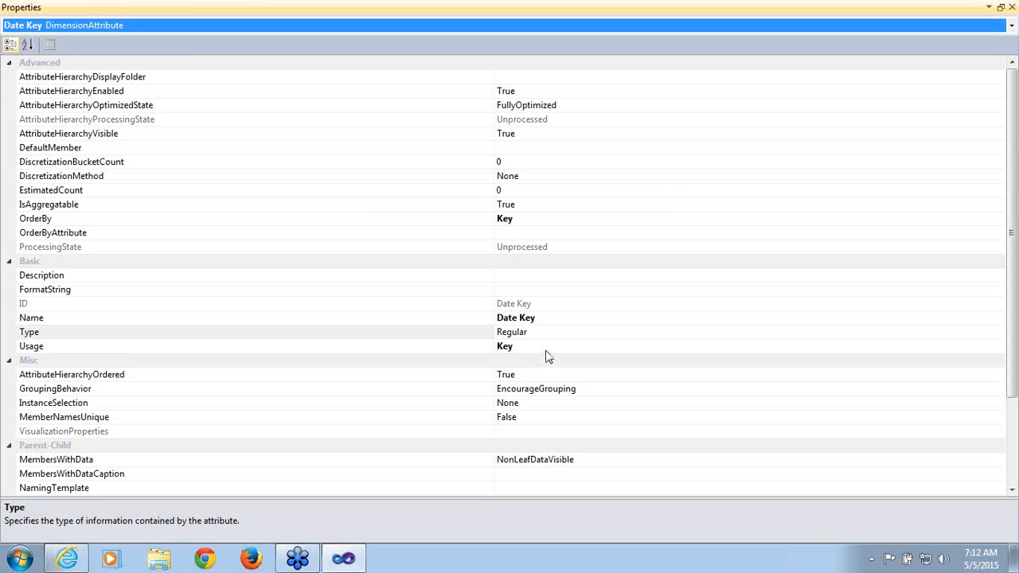
click(548, 335)
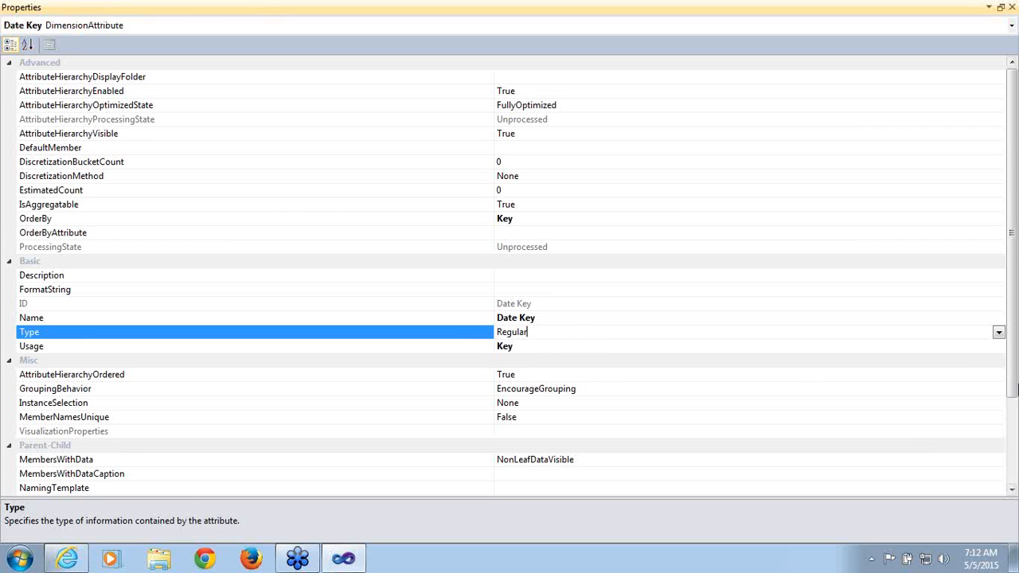
click(998, 333)
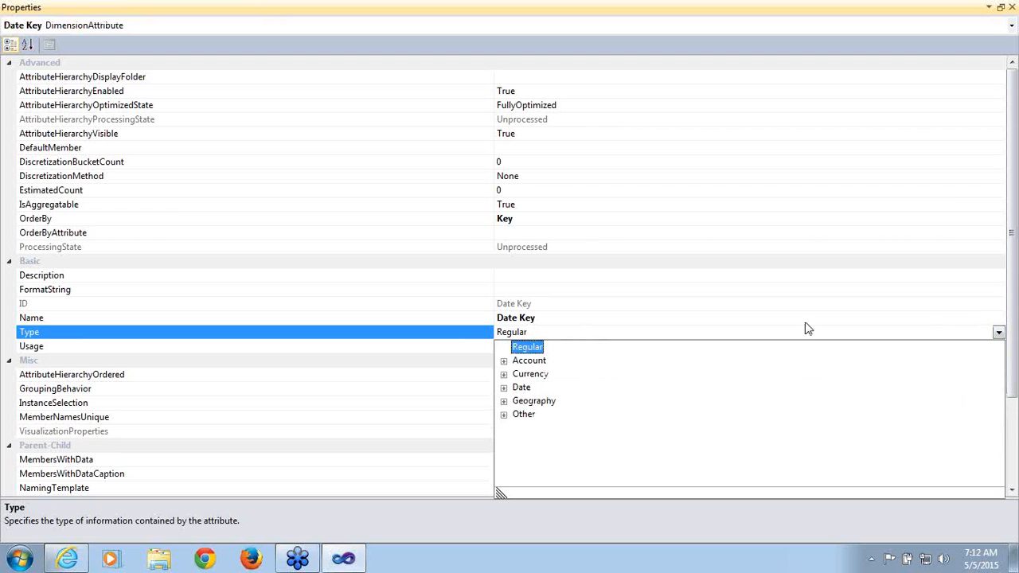
click(504, 388)
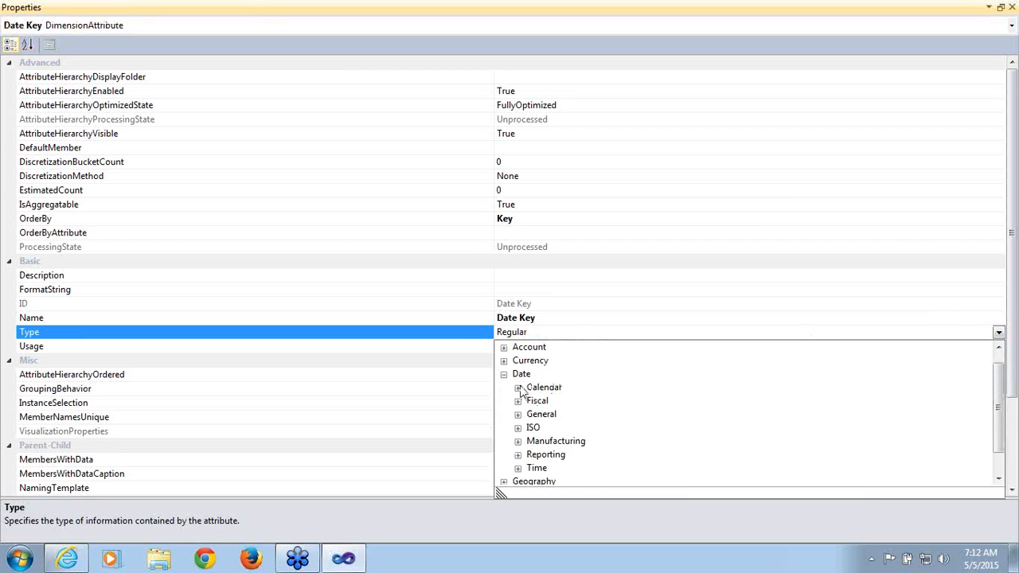
click(518, 388)
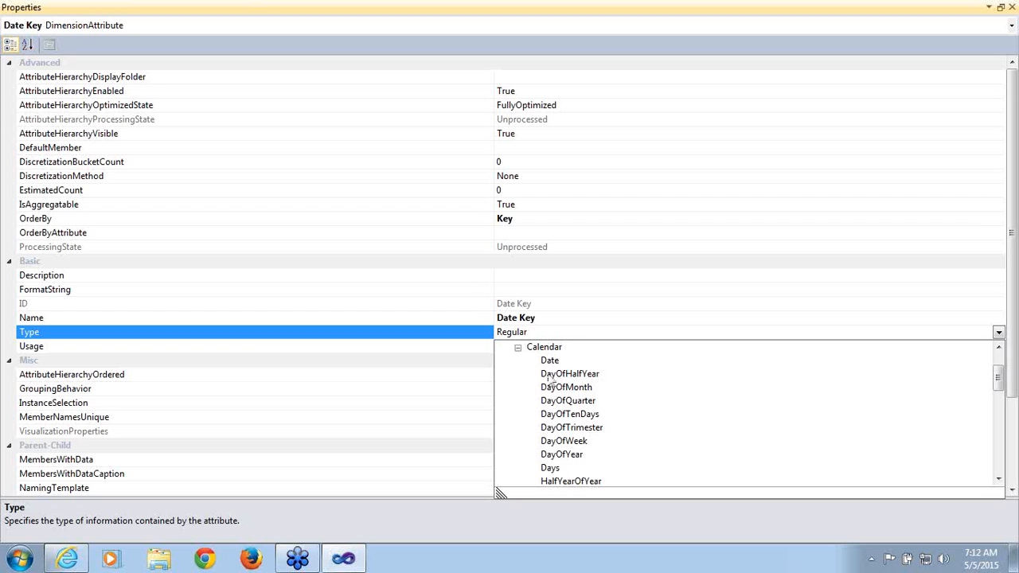
click(550, 469)
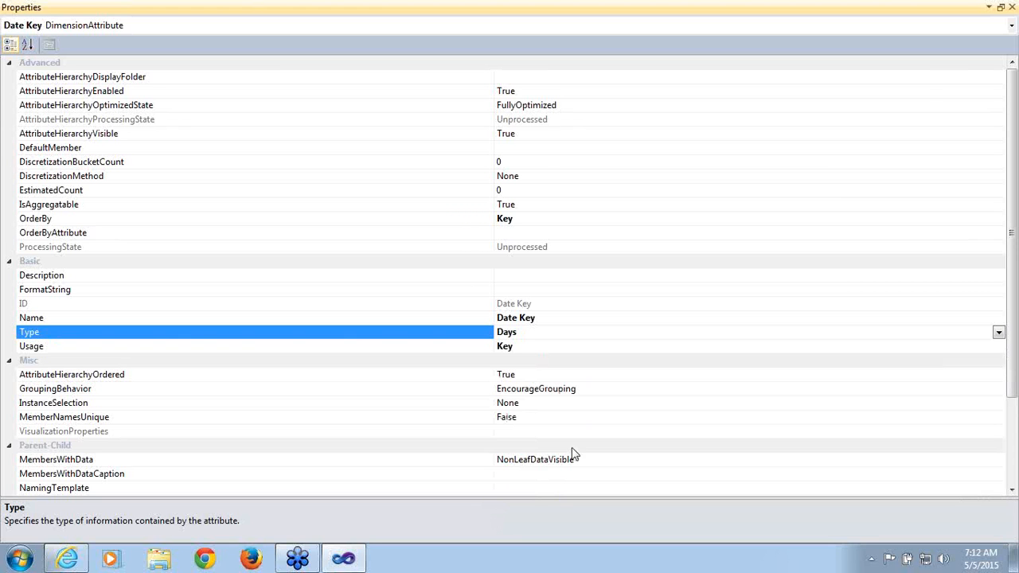
- Set the Fiscal Quarter attribute's Type to FiscalQuarters from the Fiscal group of the Date types
click(1011, 26)
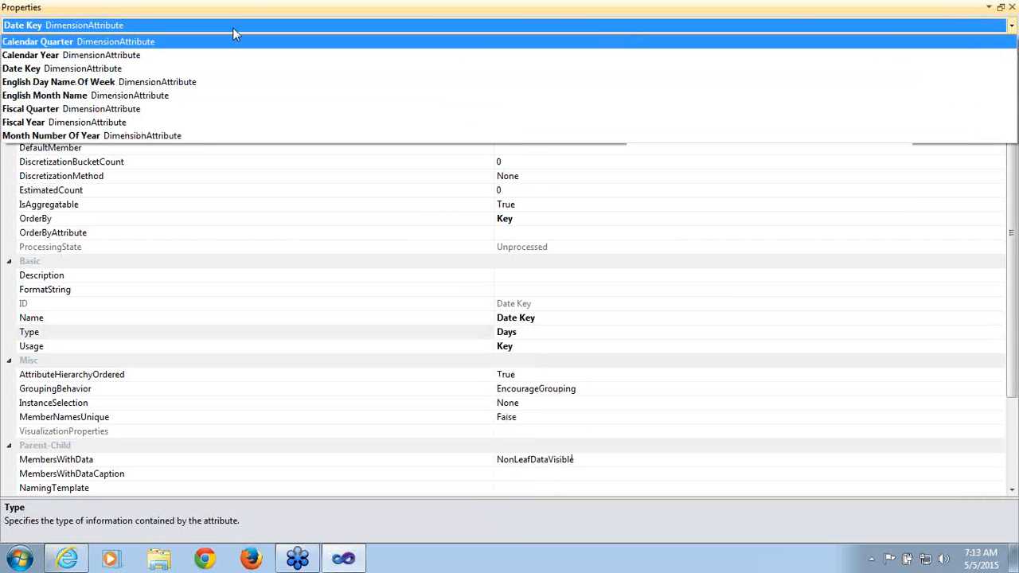
click(50, 112)
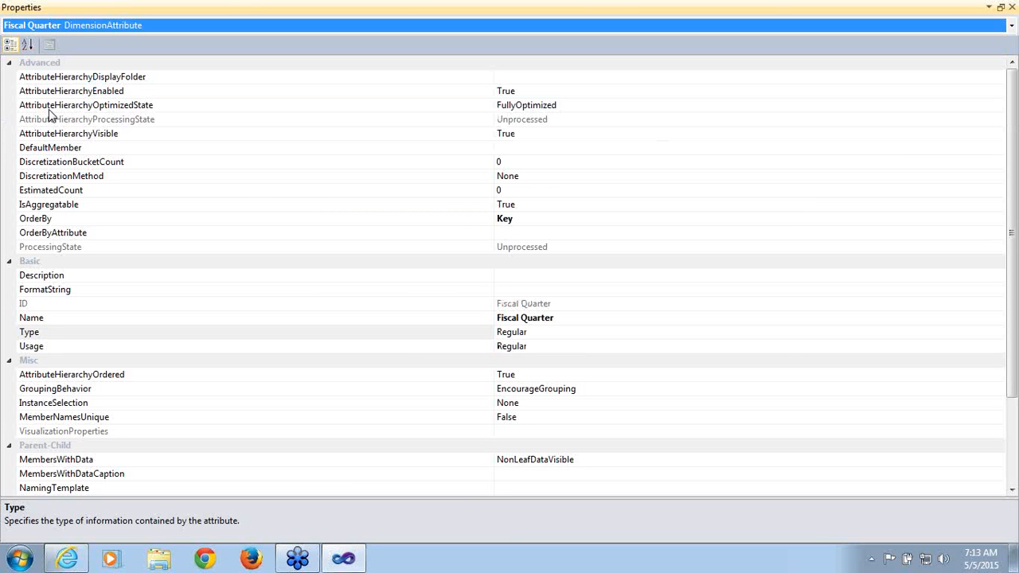
click(557, 336)
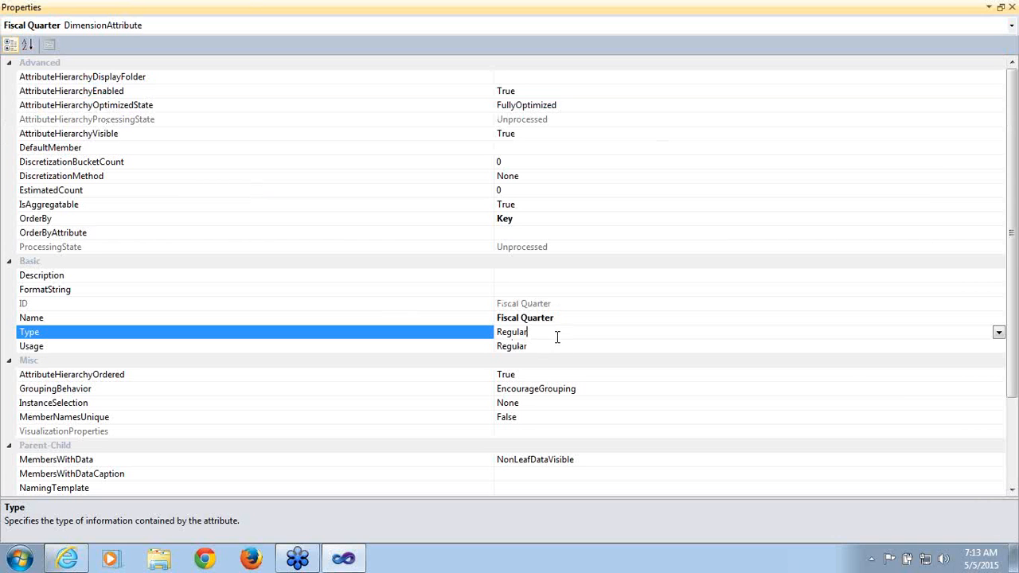
click(998, 332)
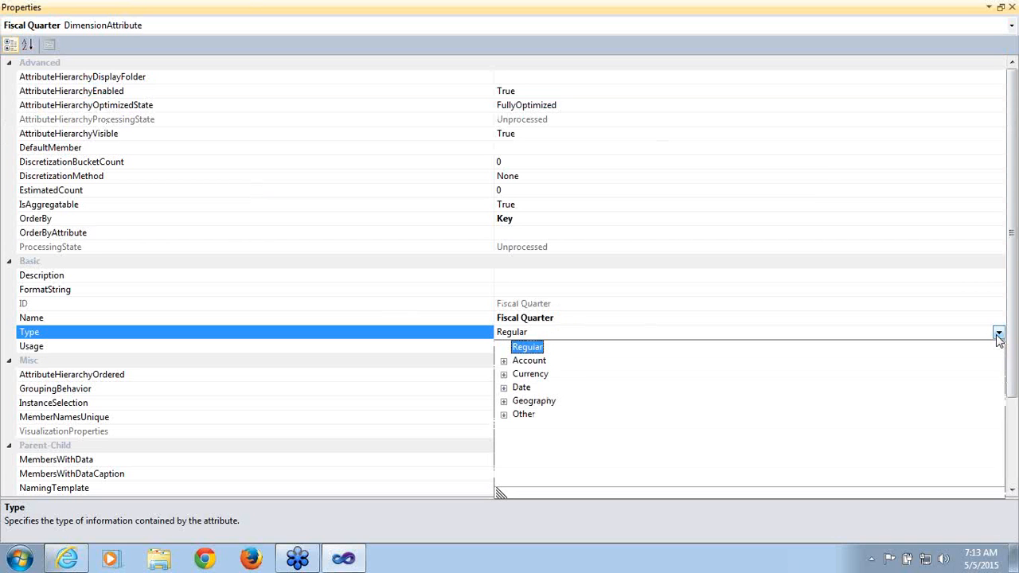
click(504, 388)
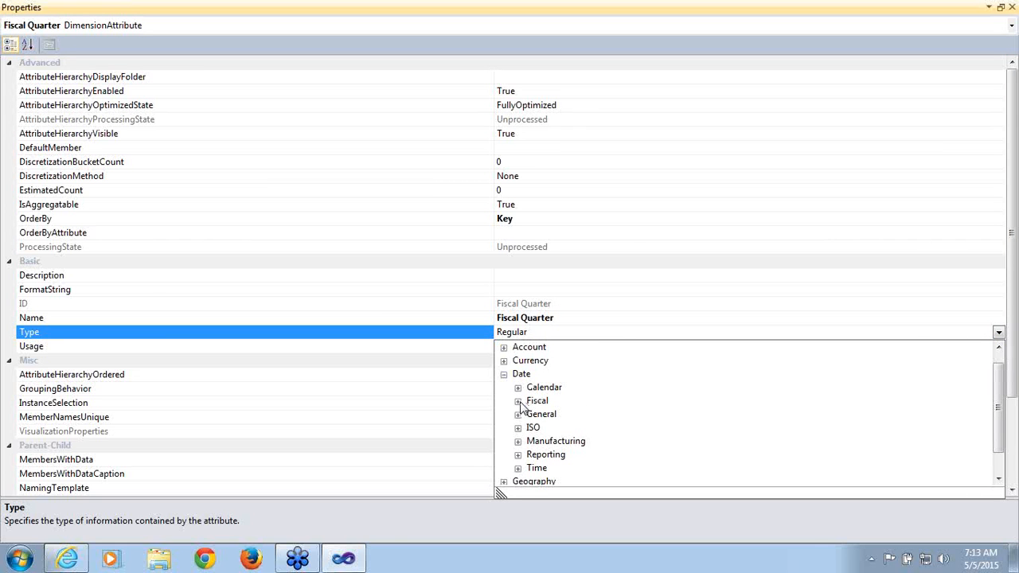
click(519, 402)
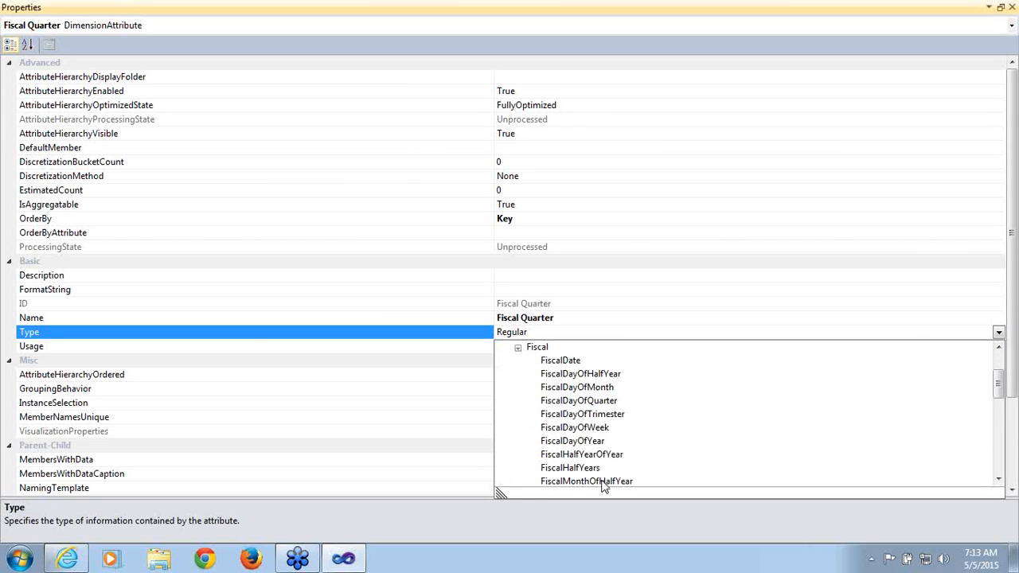
drag(999, 390, 1001, 415)
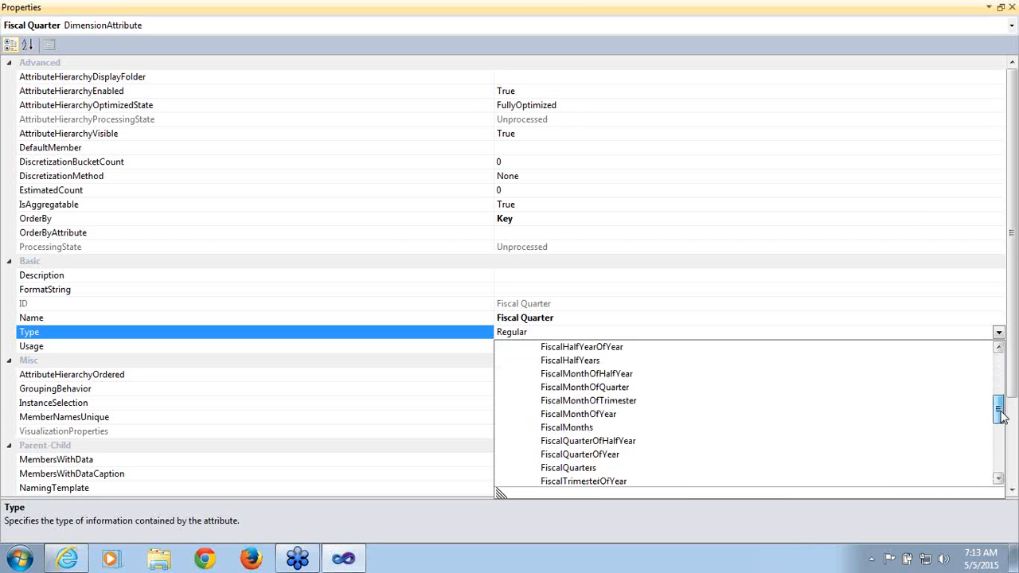
click(584, 469)
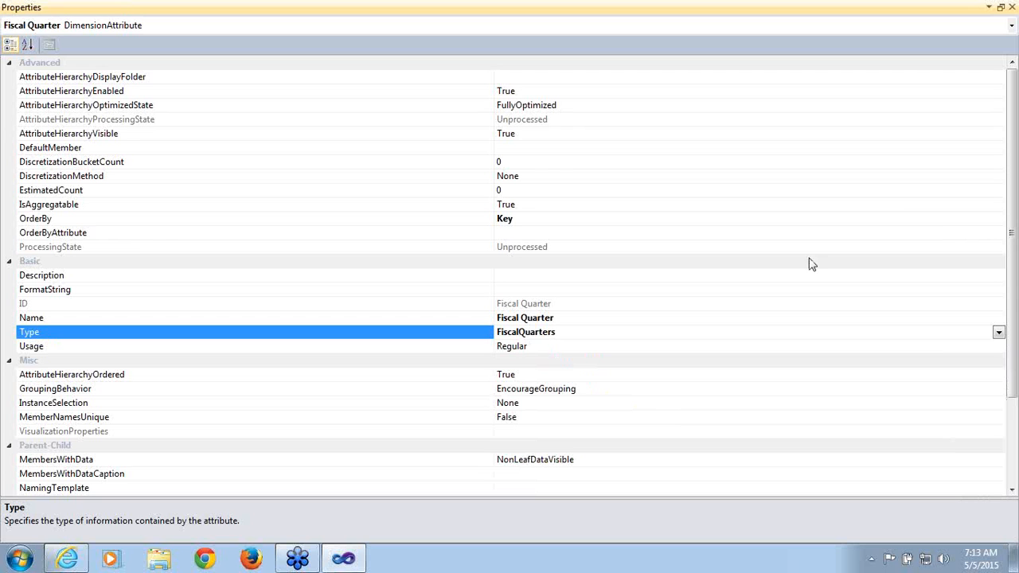
- Set the Fiscal Year attribute's Type to FiscalYears from the Fiscal group of the Date types and close the attribute properties
click(1011, 24)
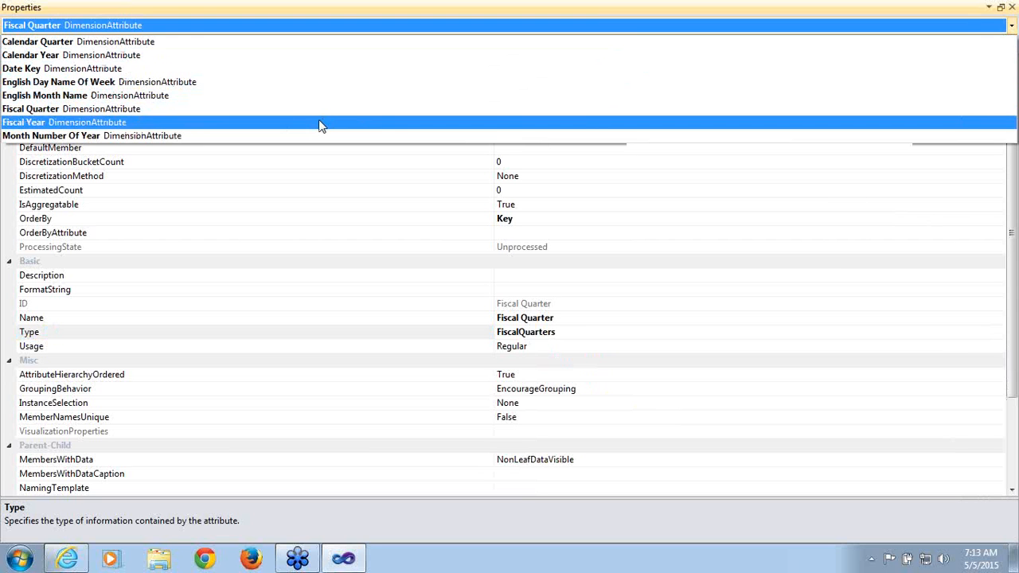
click(321, 123)
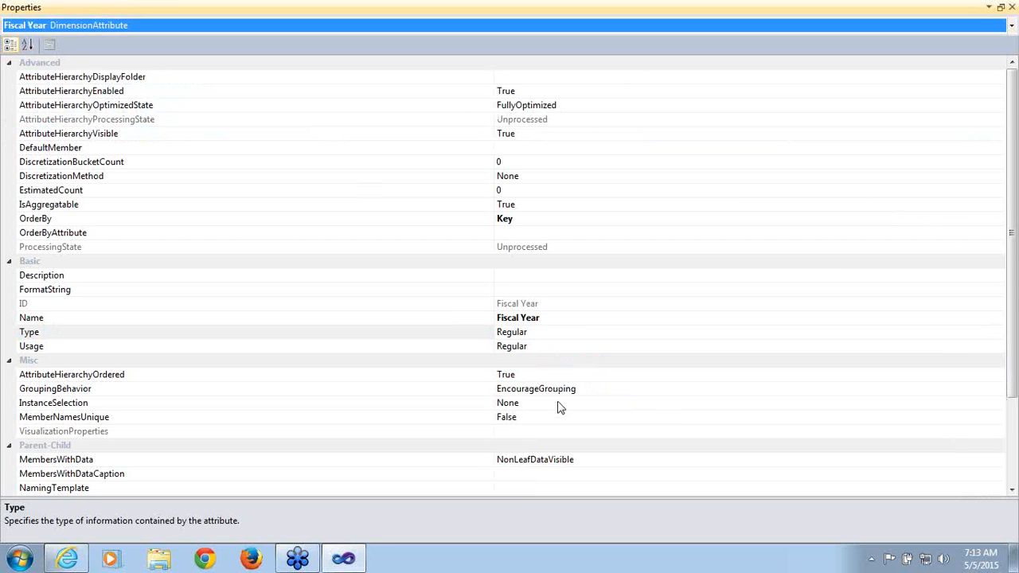
click(557, 335)
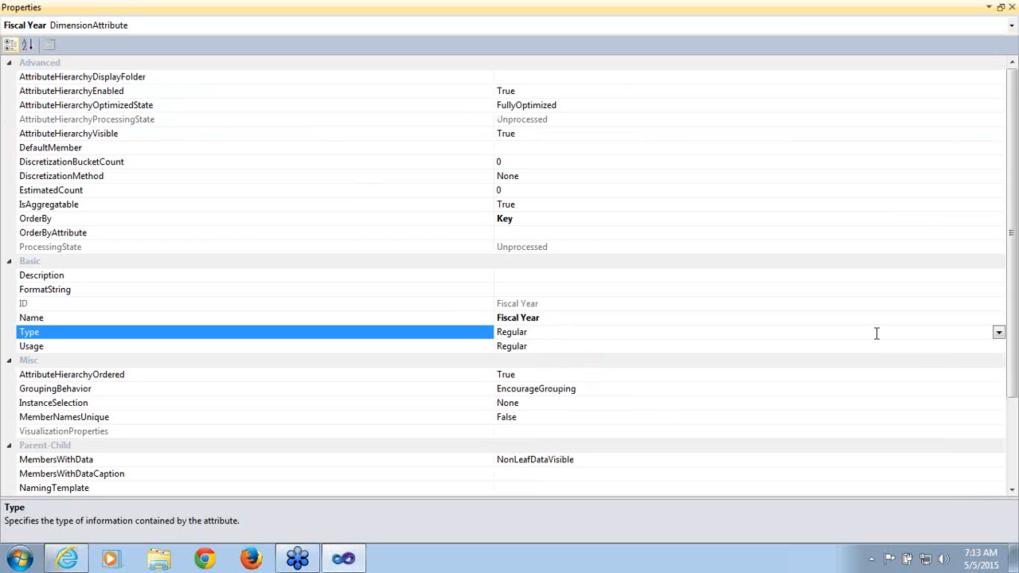
click(998, 332)
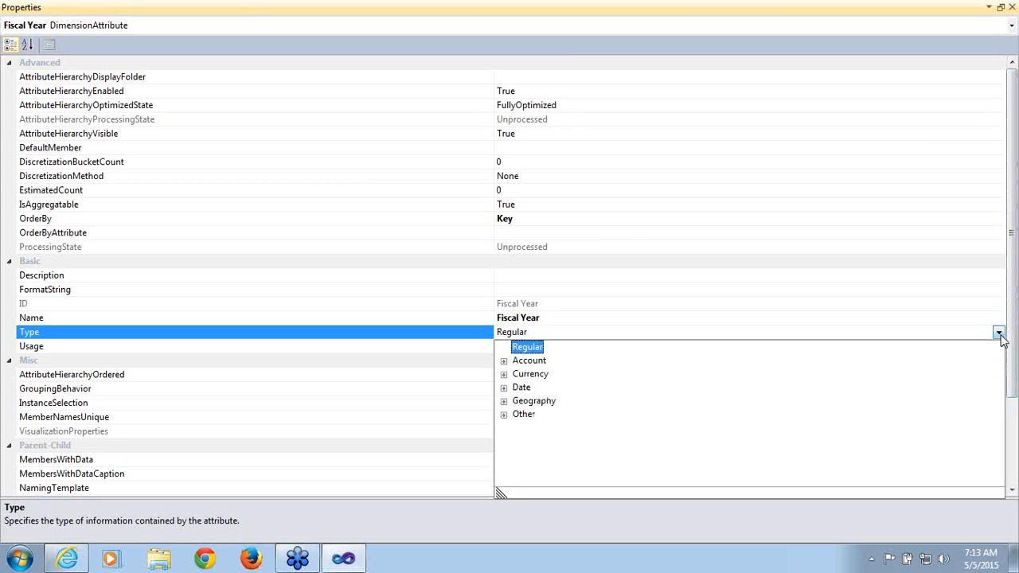
click(504, 388)
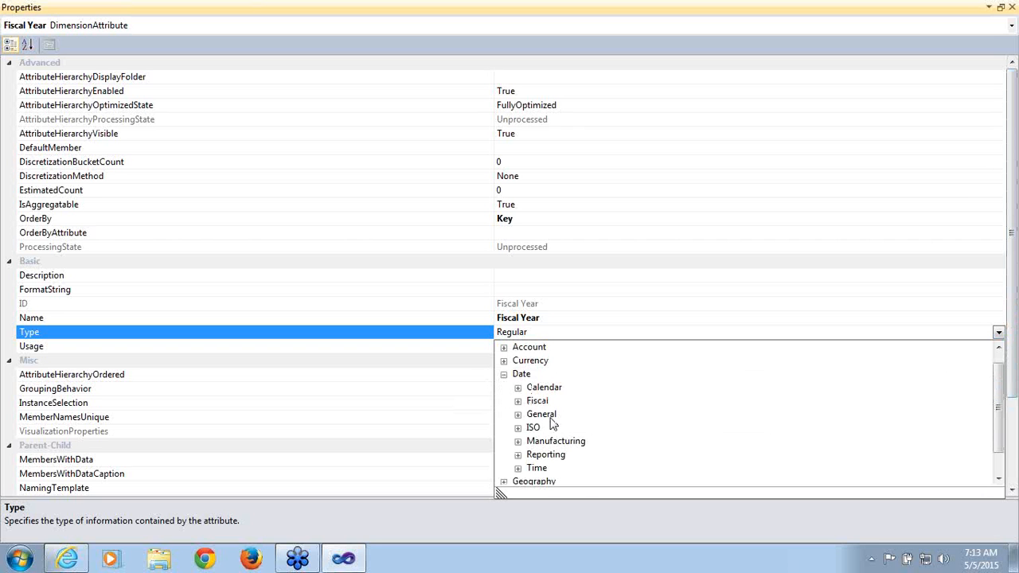
click(519, 402)
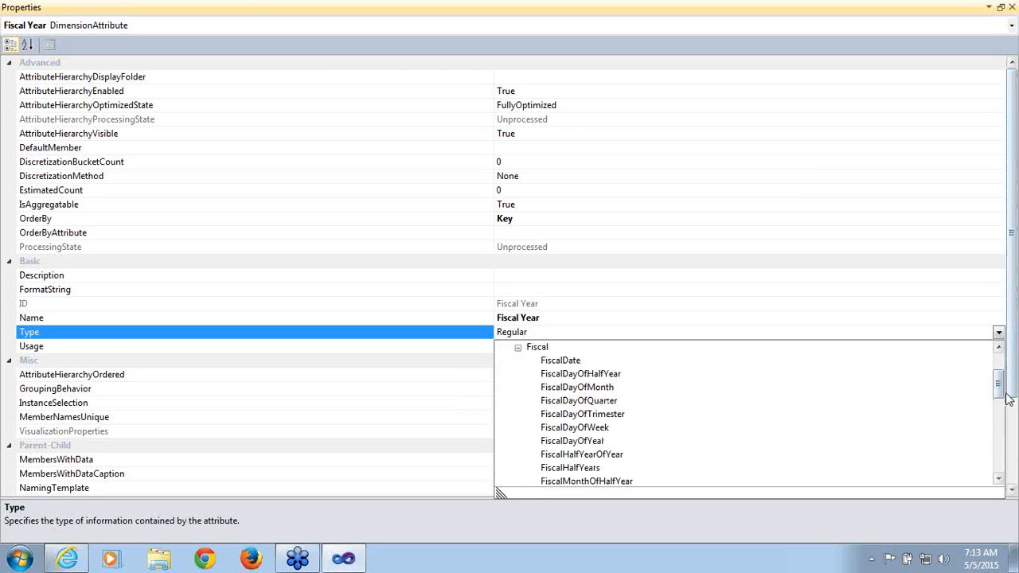
drag(1000, 395, 1003, 443)
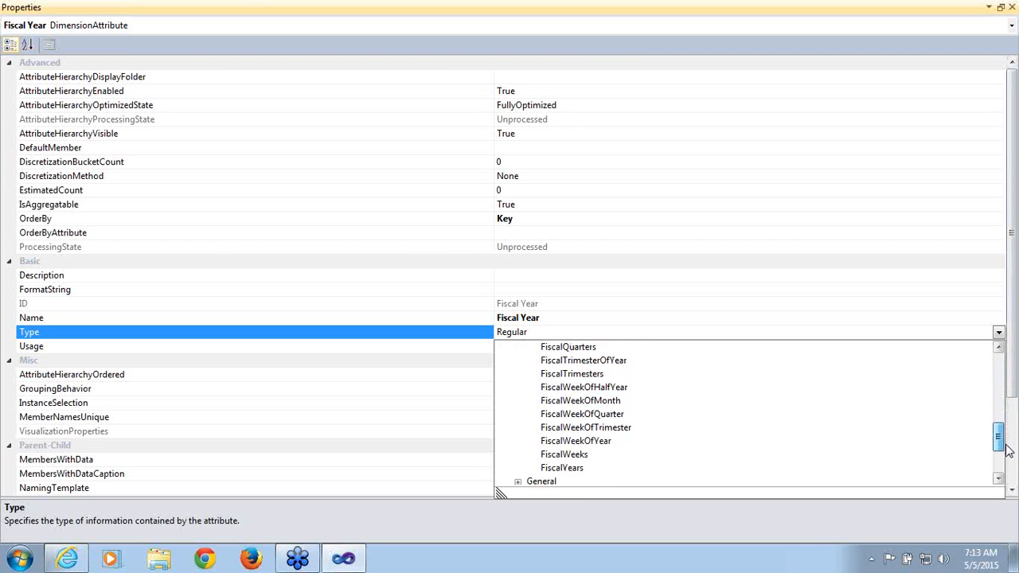
click(565, 468)
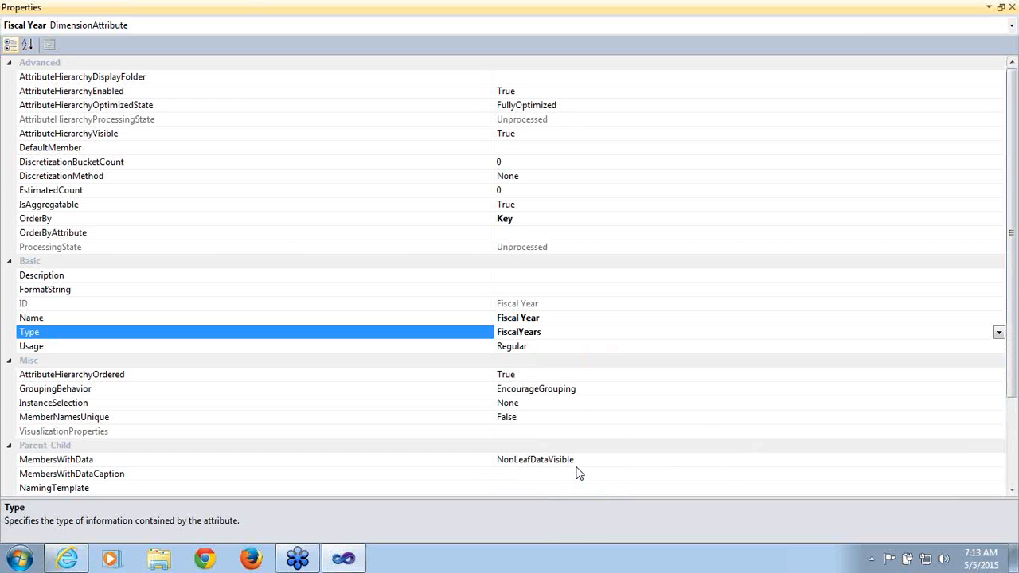
click(1011, 7)
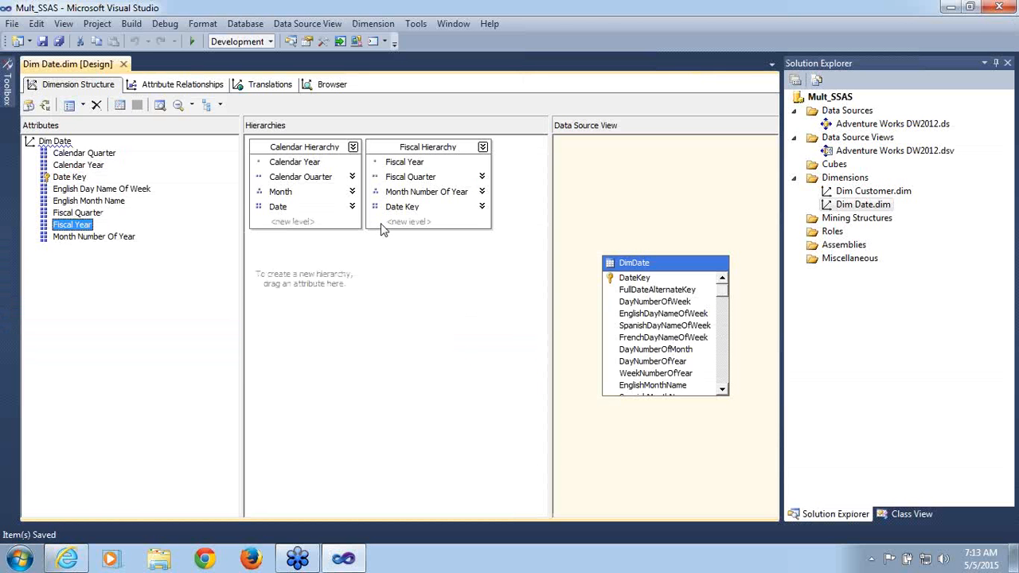
- Deploy the project for processing the Dim Date dimension and set its process option to Process Full
click(46, 106)
click(587, 303)
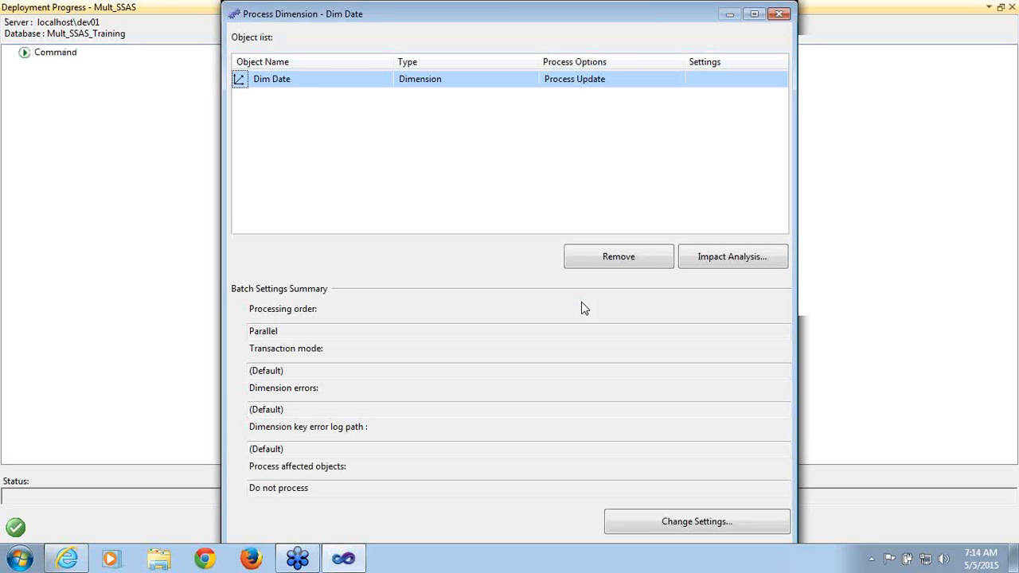
click(836, 76)
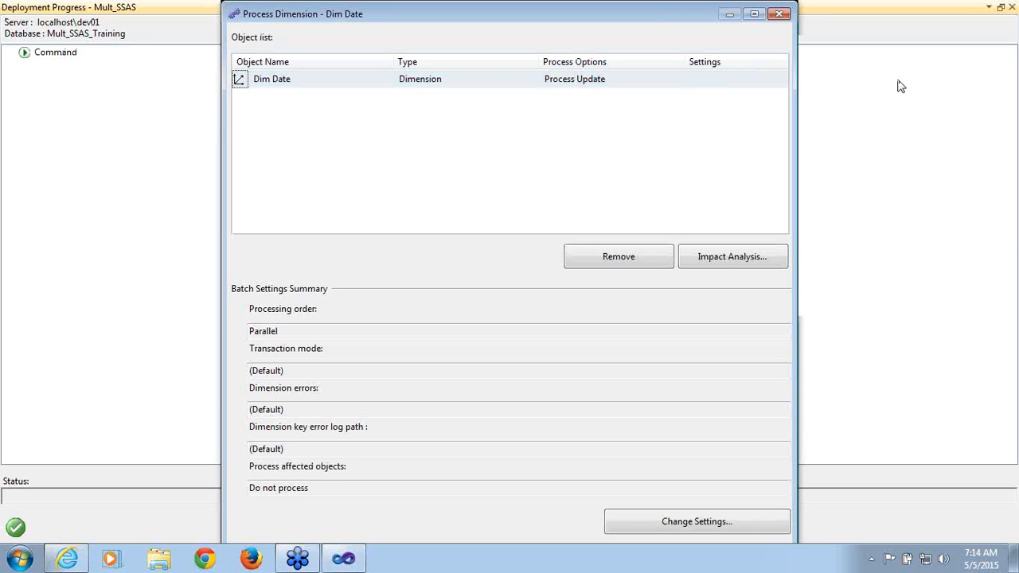
click(650, 84)
click(677, 80)
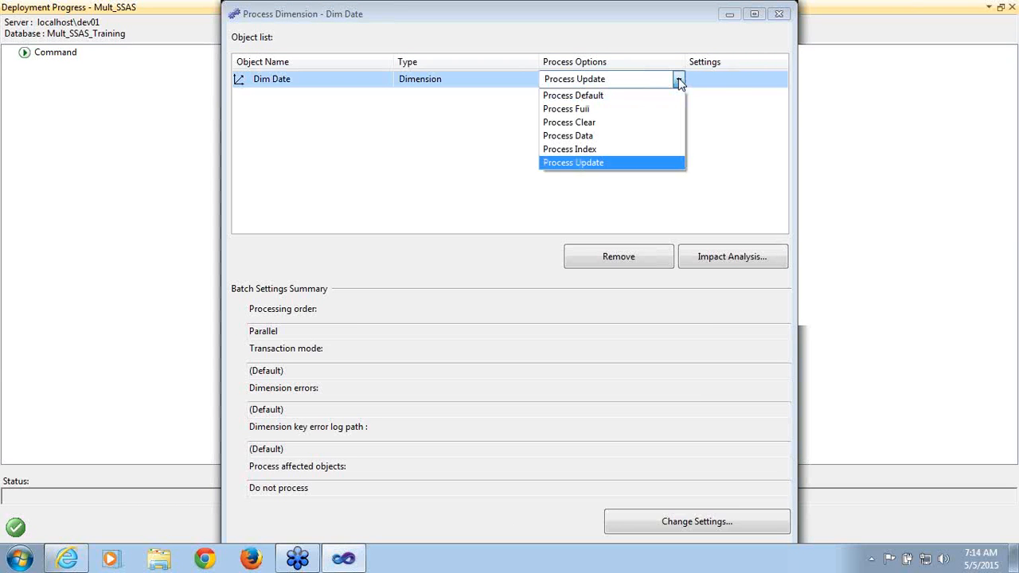
click(585, 109)
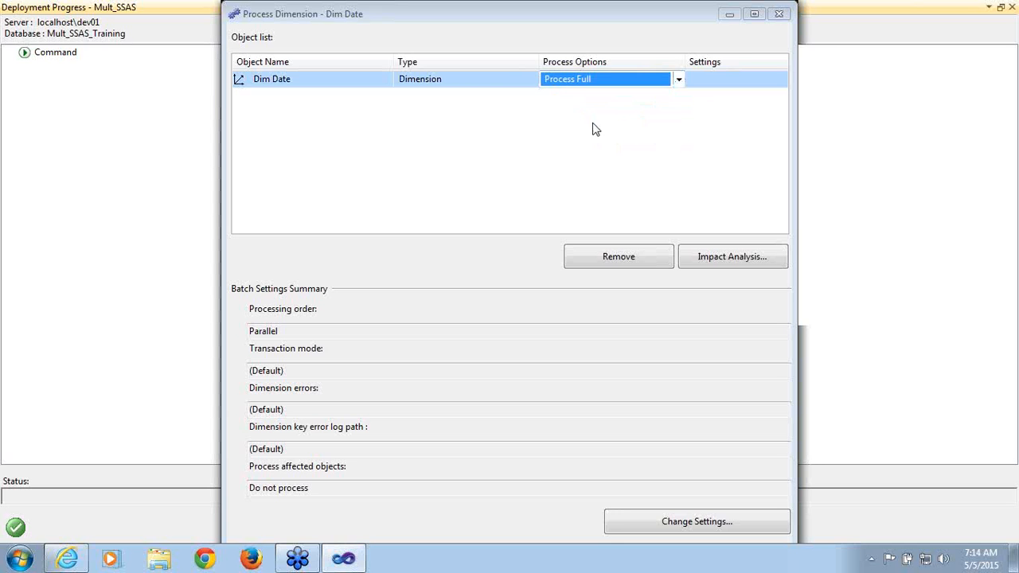
- Run the Dim Date processing and close the processing and deployment progress windows
click(752, 14)
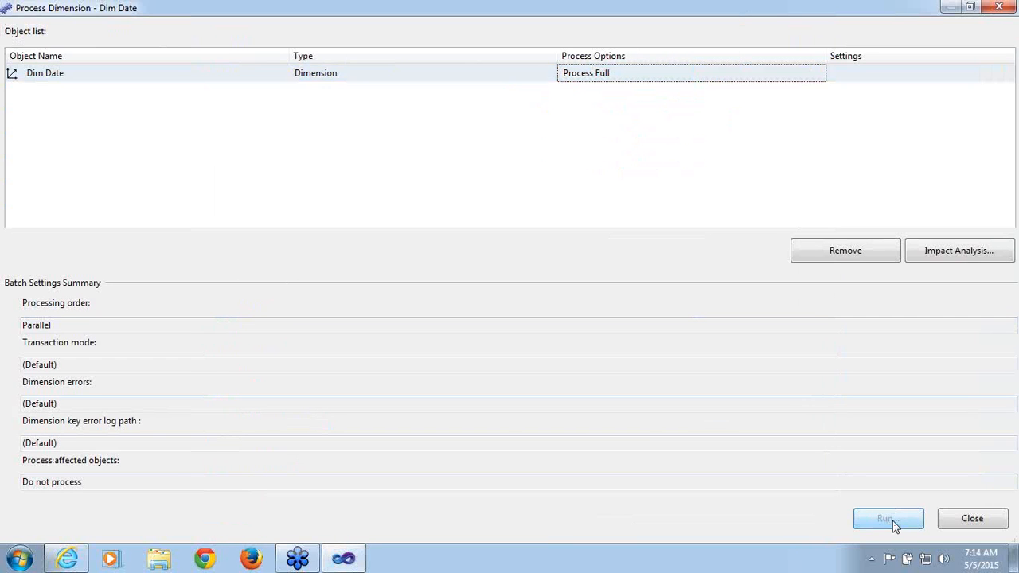
click(888, 519)
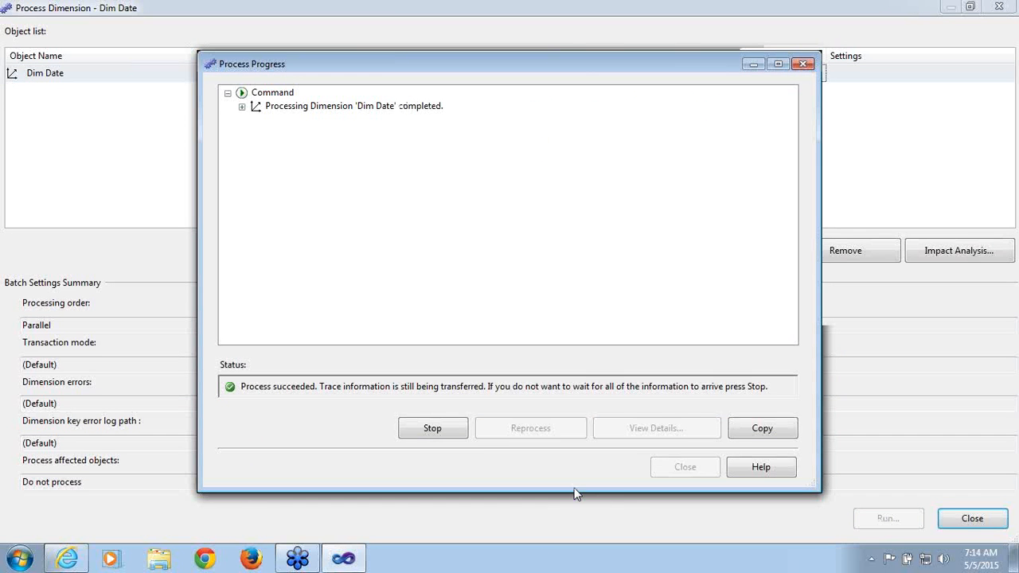
click(677, 475)
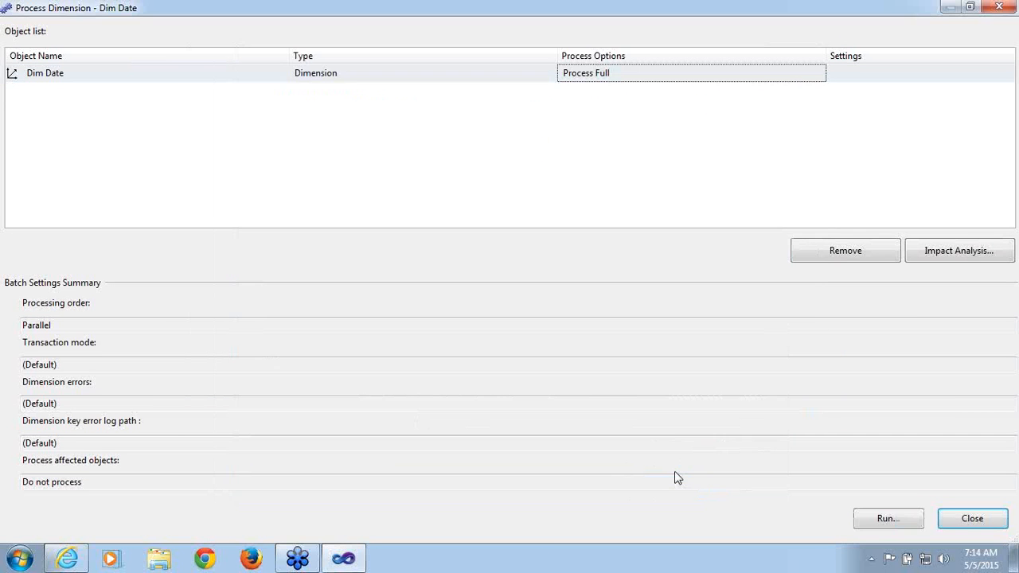
click(967, 519)
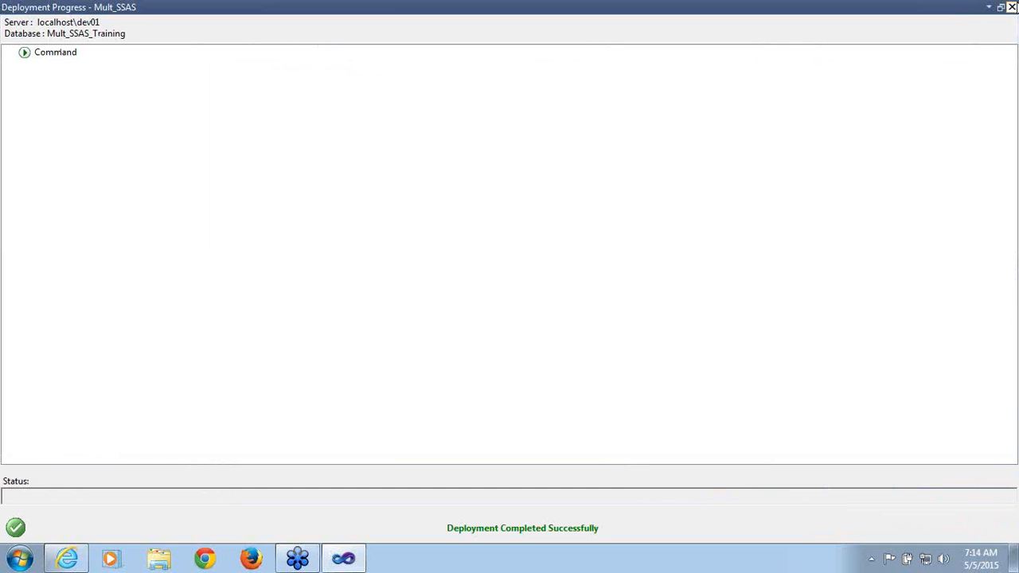
click(1011, 7)
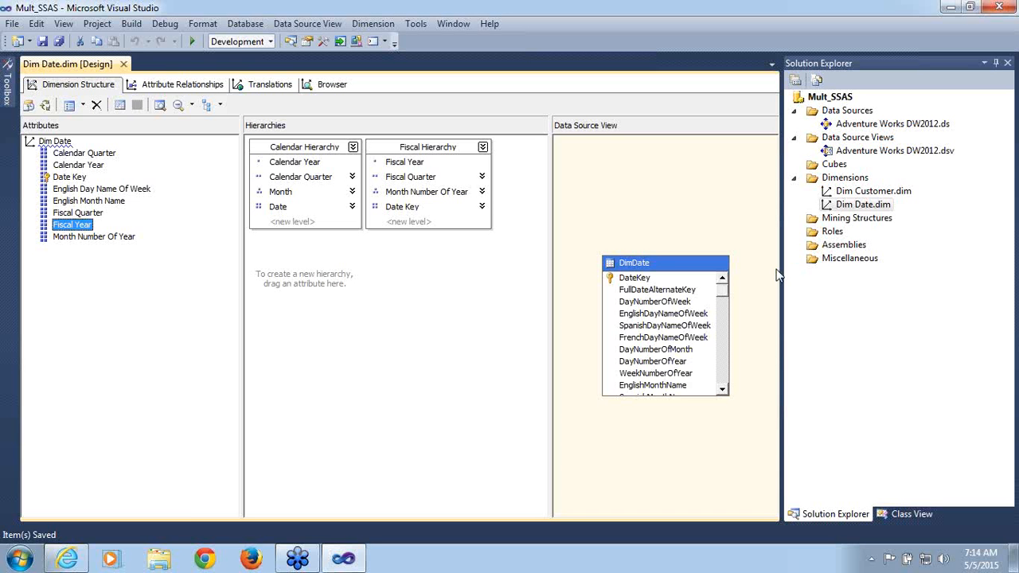
click(106, 238)
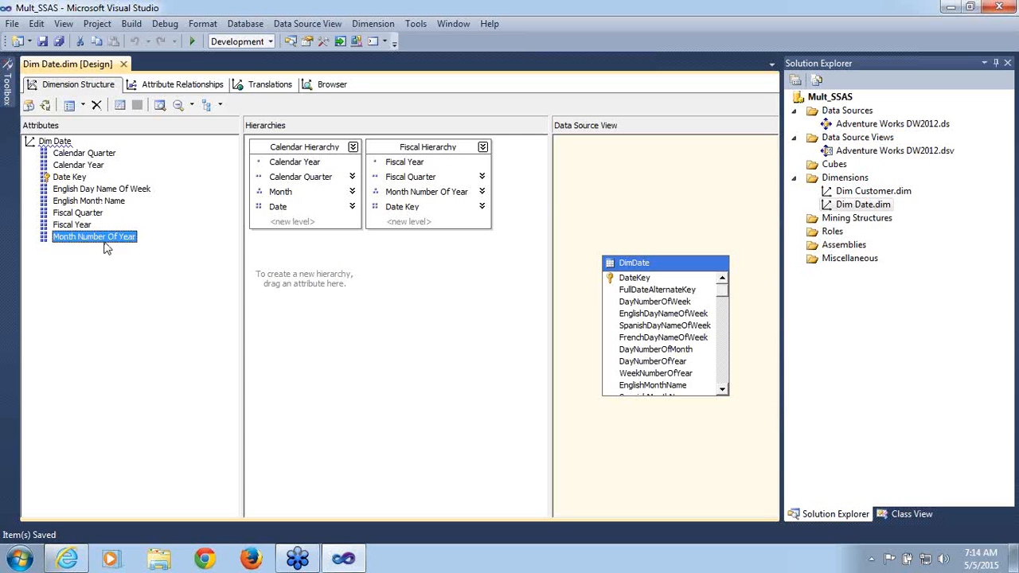
click(56, 144)
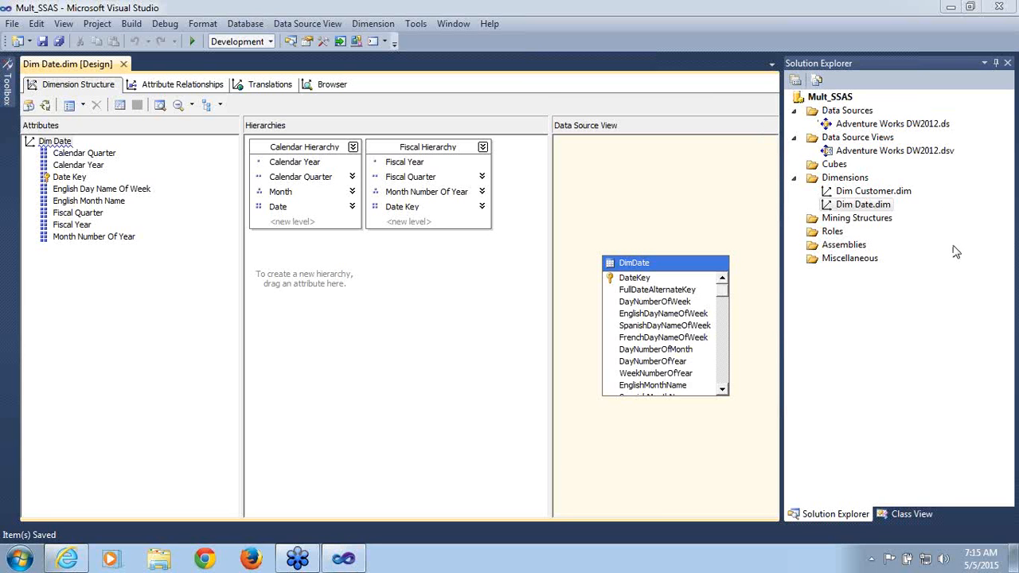
click(854, 195)
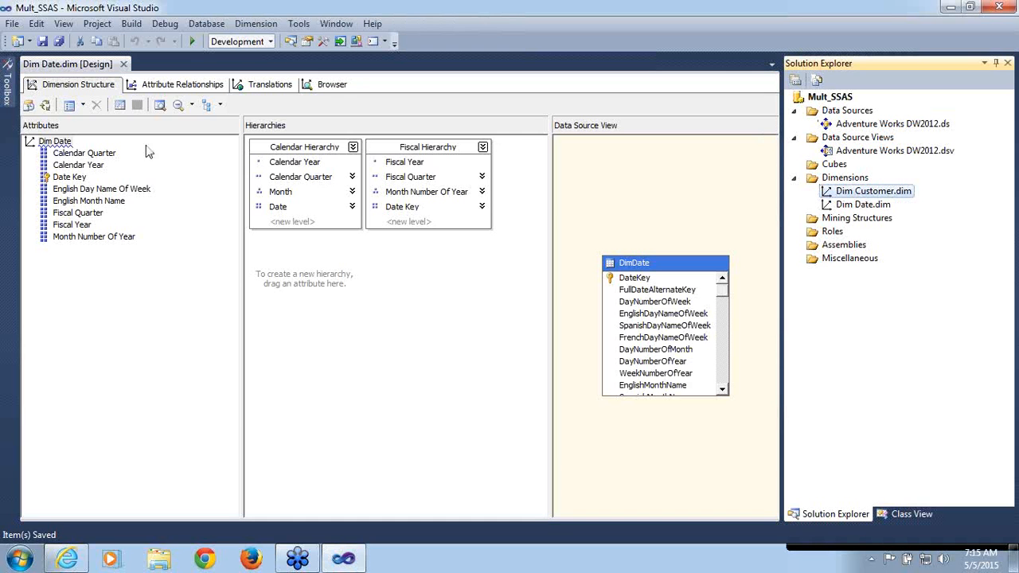
- Close the Dim Date designer and start a new dimension with the creation method Generate a time table in the data source
mouse_move(51, 151)
click(124, 64)
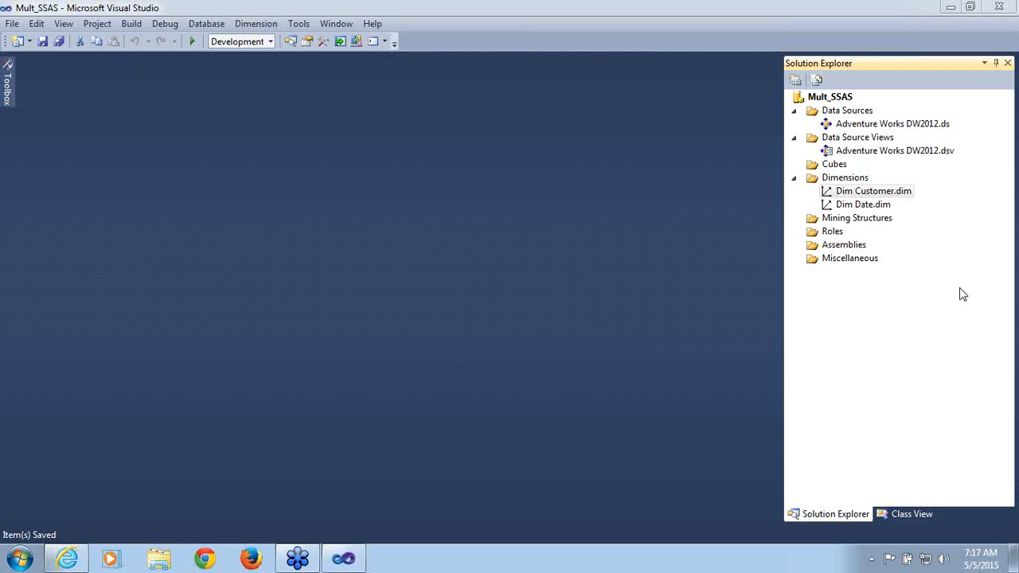
click(863, 180)
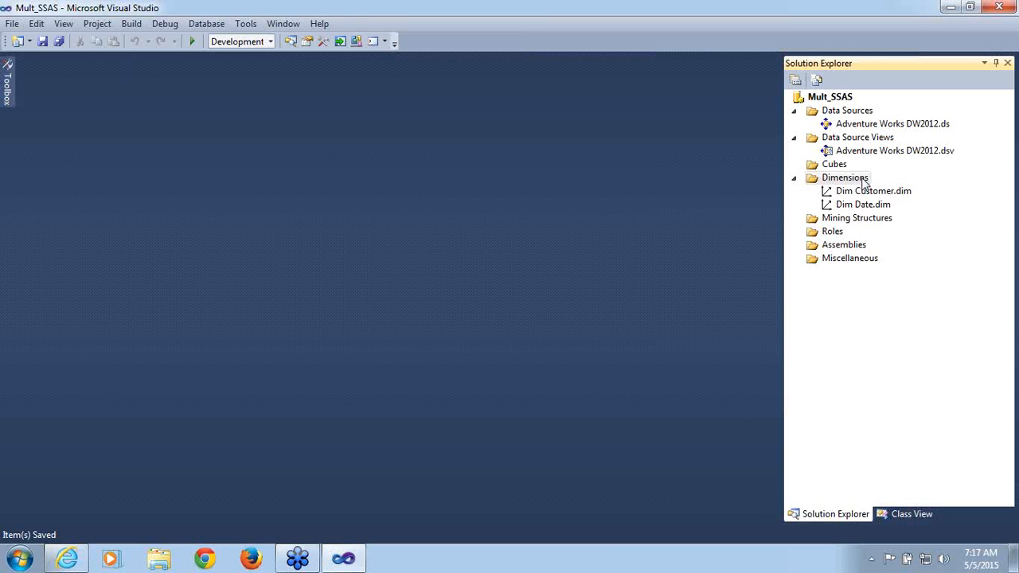
right_click(864, 183)
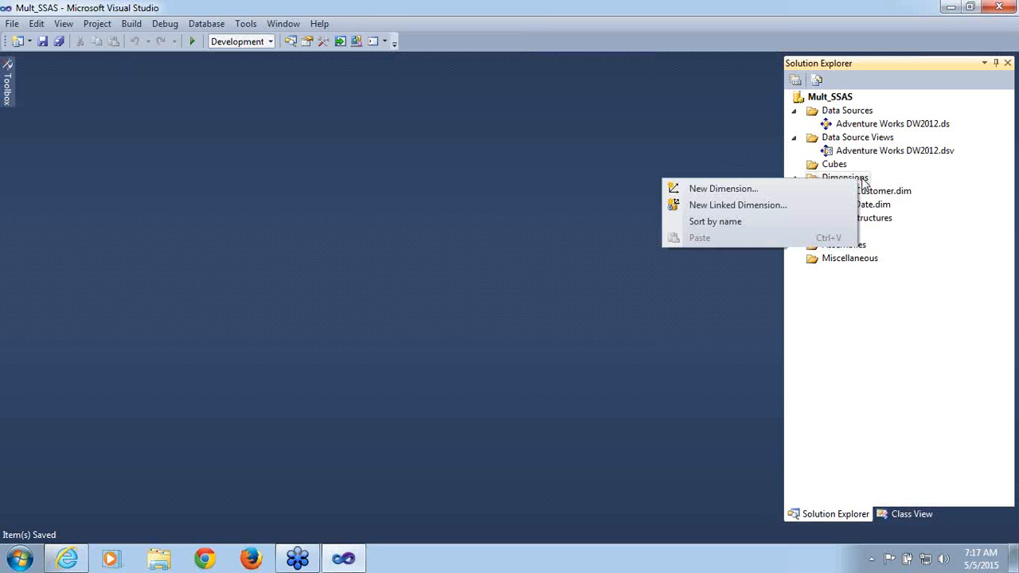
click(760, 188)
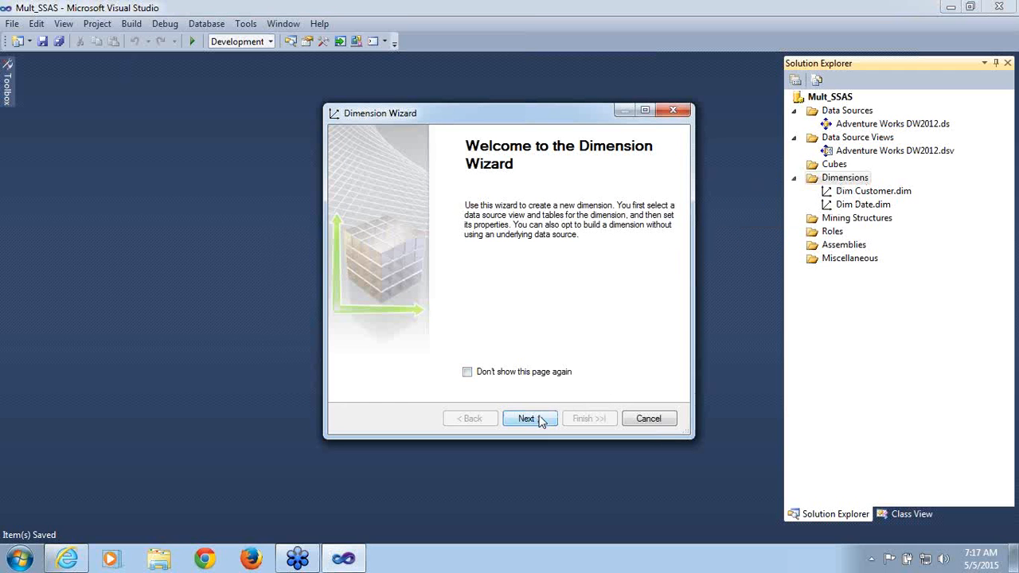
click(541, 422)
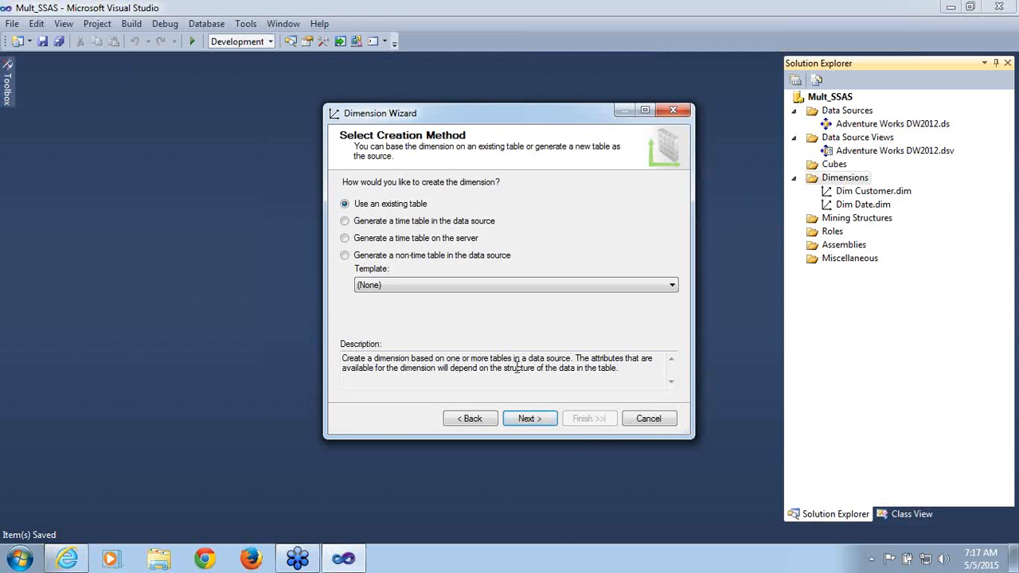
click(345, 222)
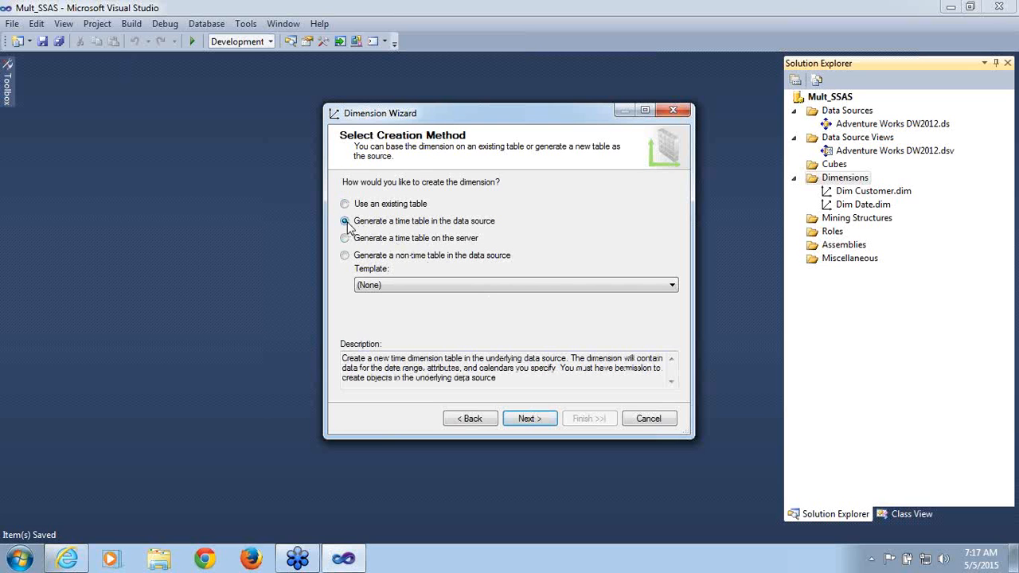
- Set the time table's first calendar day to January 01, 2005 and its last calendar day to December 31, 2020
click(526, 421)
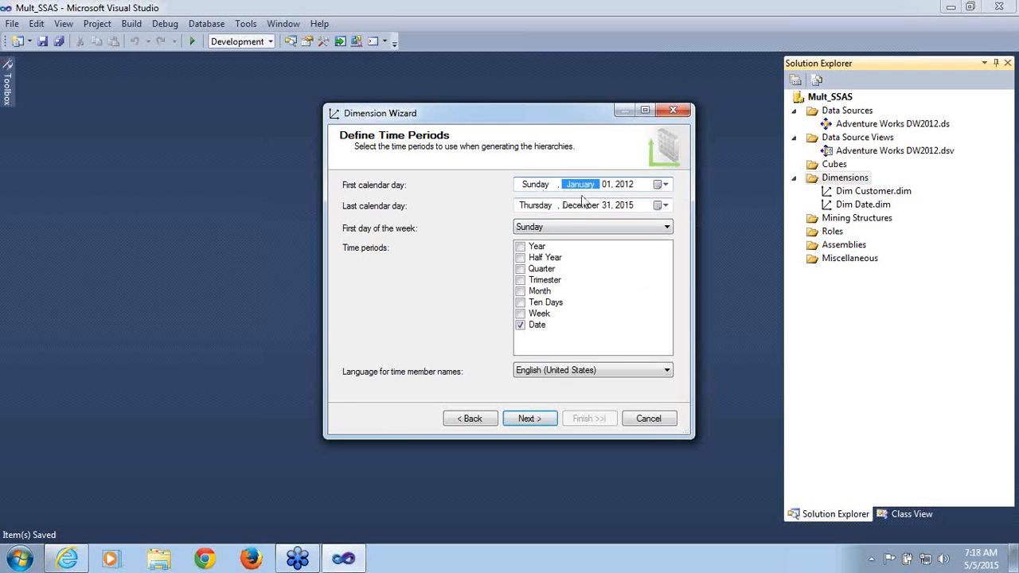
click(636, 186)
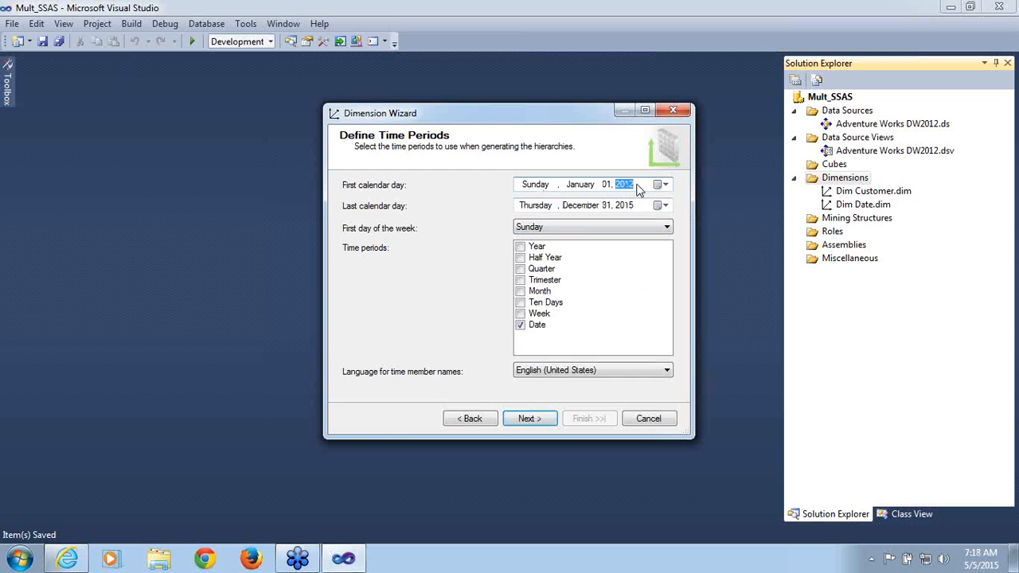
text(2005)
click(626, 209)
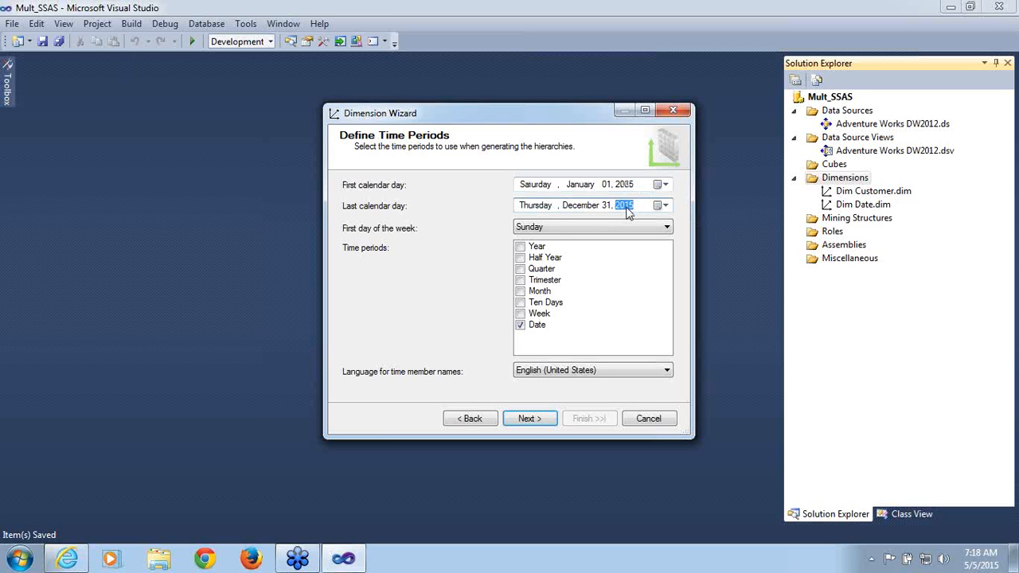
text(2020)
- Include the time periods Year, Half Year, Quarter, Month, Week and Date, and continue to the calendar selection
click(615, 327)
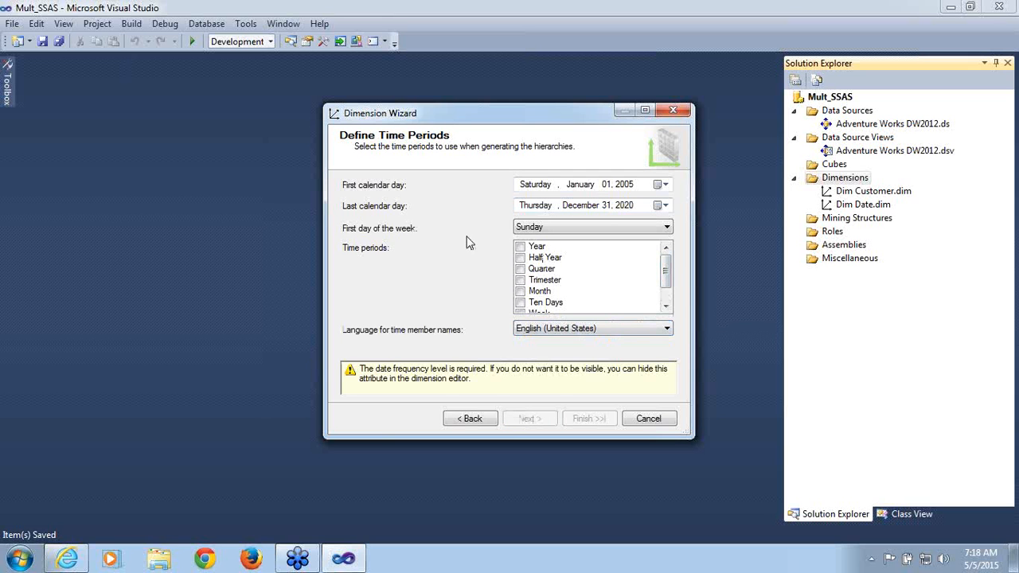
mouse_move(666, 275)
mouse_down()
mouse_move(667, 296)
mouse_move(666, 257)
mouse_up()
click(521, 248)
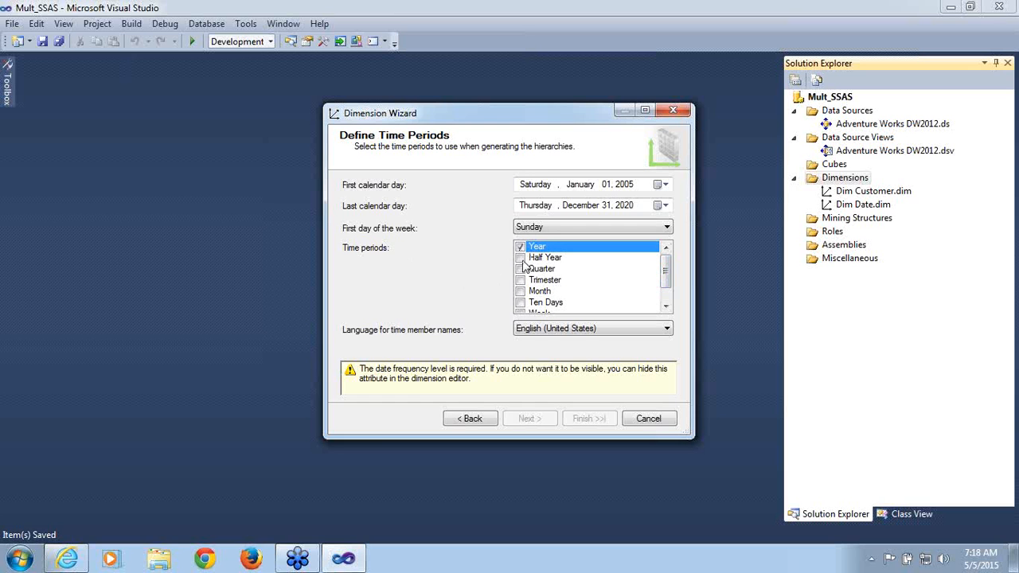
click(522, 259)
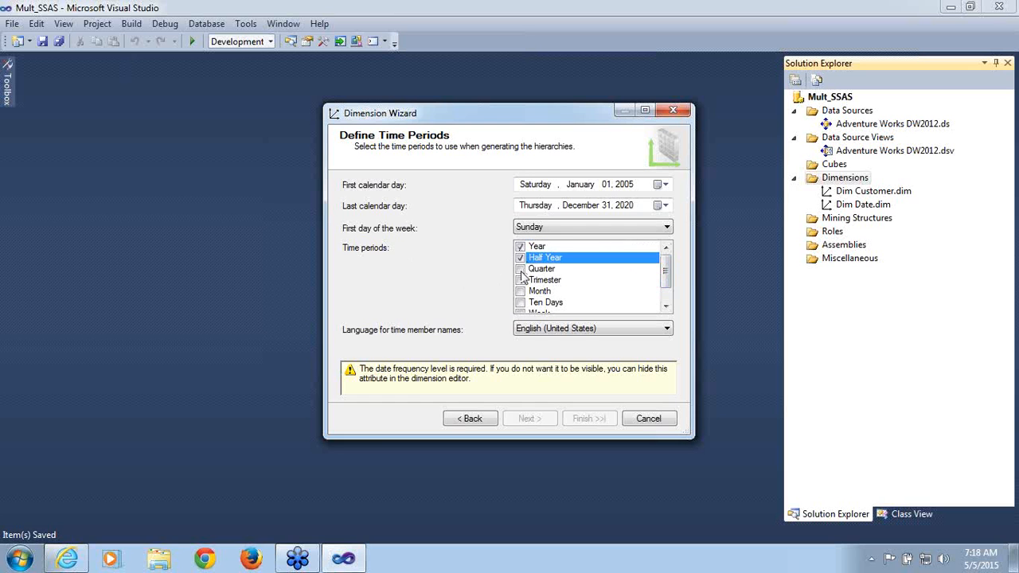
click(521, 270)
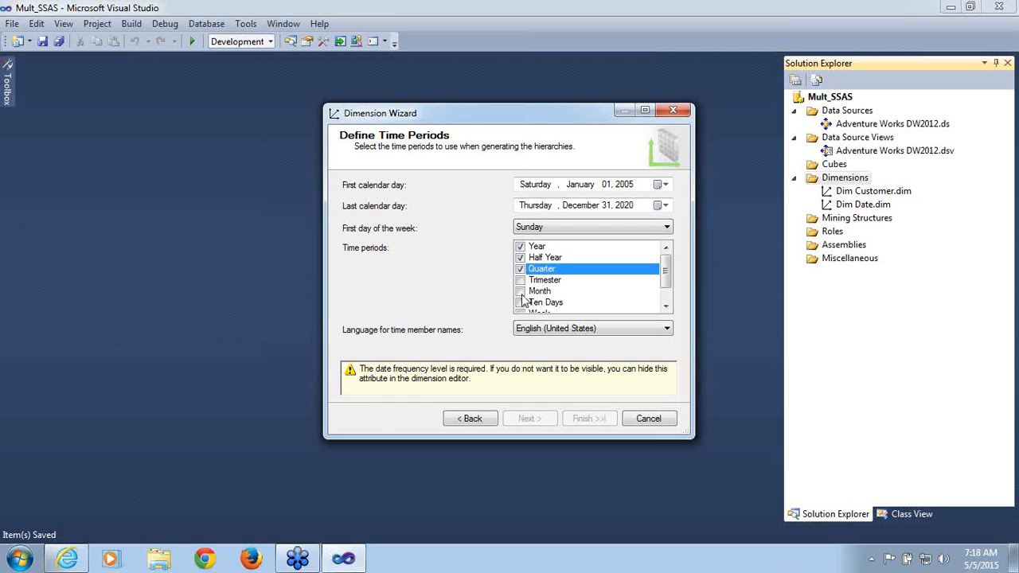
click(521, 293)
click(665, 307)
click(665, 307)
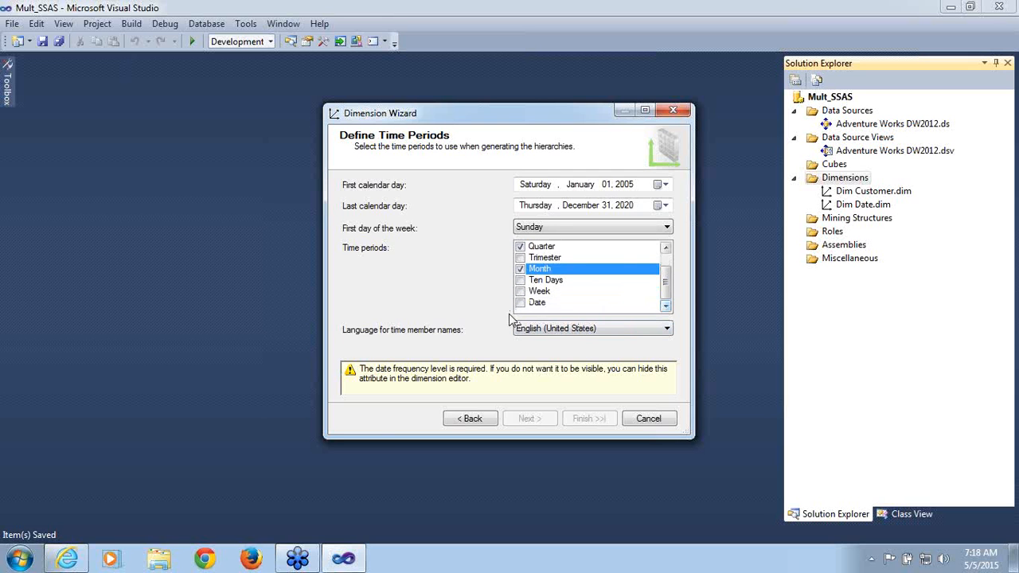
click(521, 292)
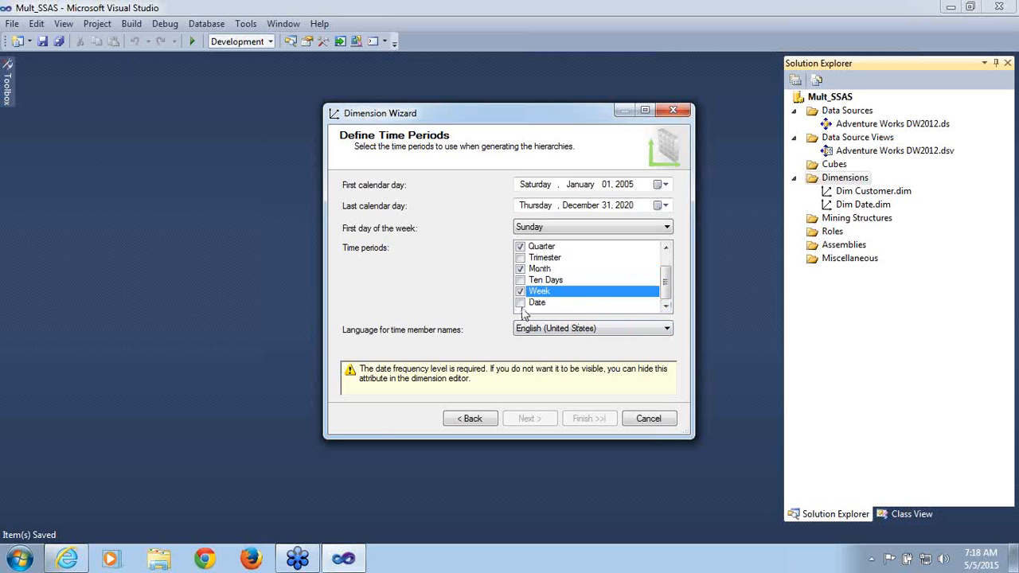
click(521, 304)
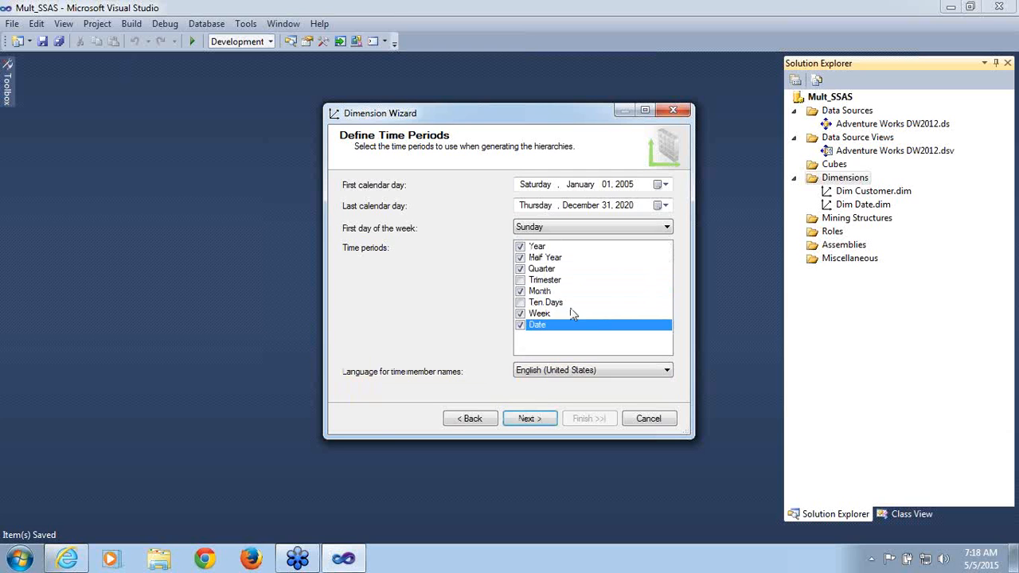
click(535, 418)
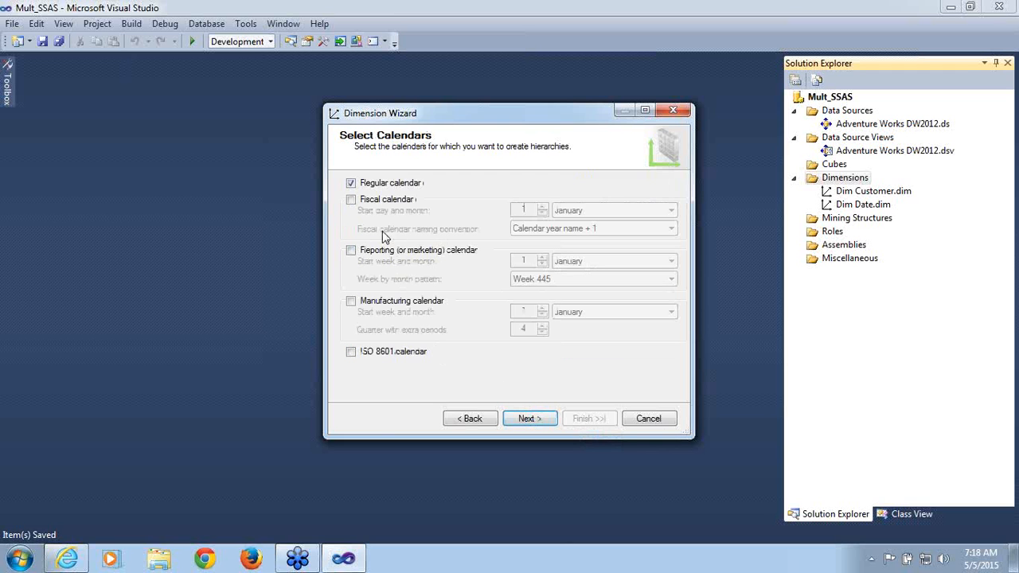
- Add a fiscal calendar starting on 1 September alongside the regular calendar and accept the calendar selection
click(351, 201)
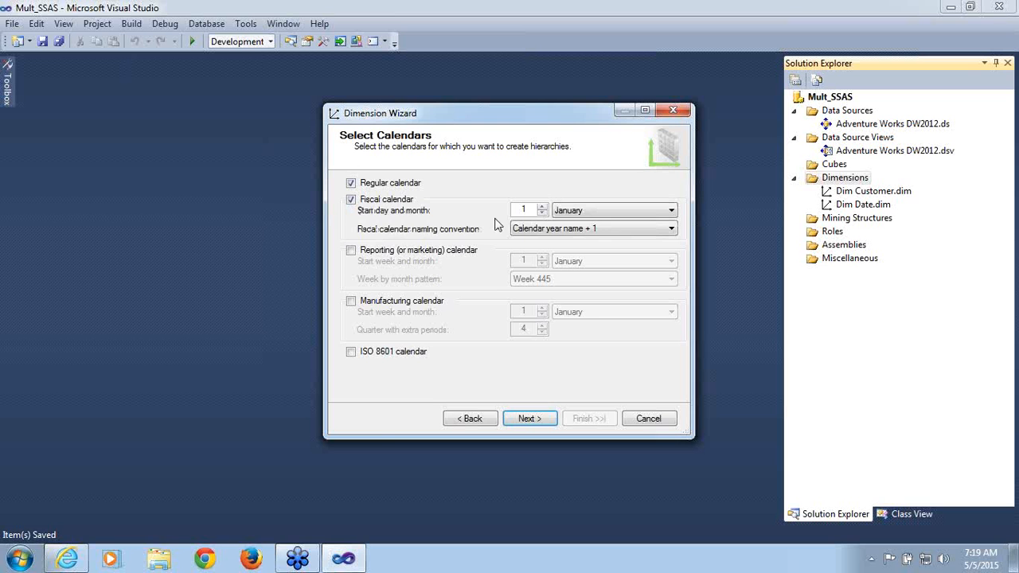
click(671, 212)
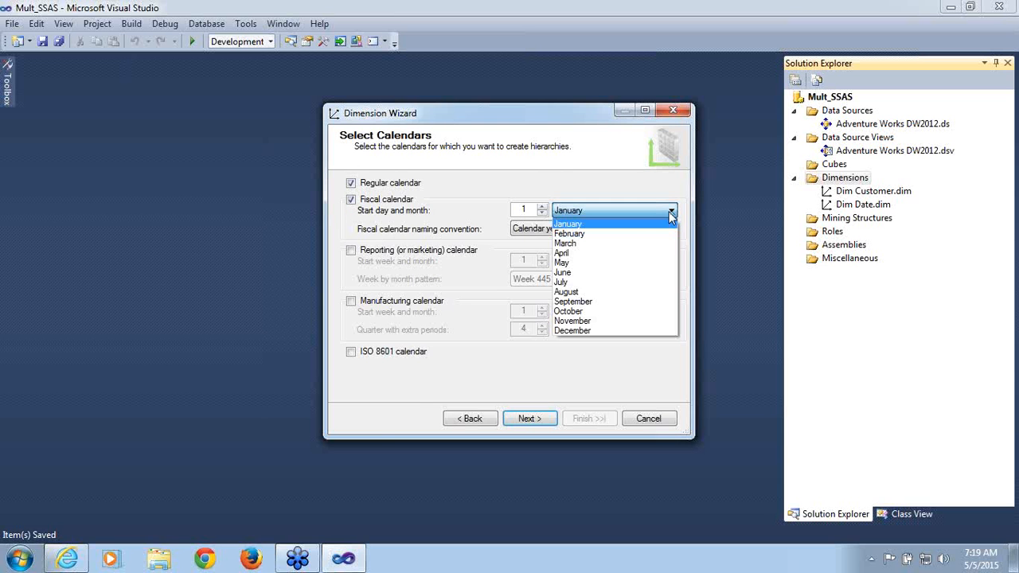
click(599, 302)
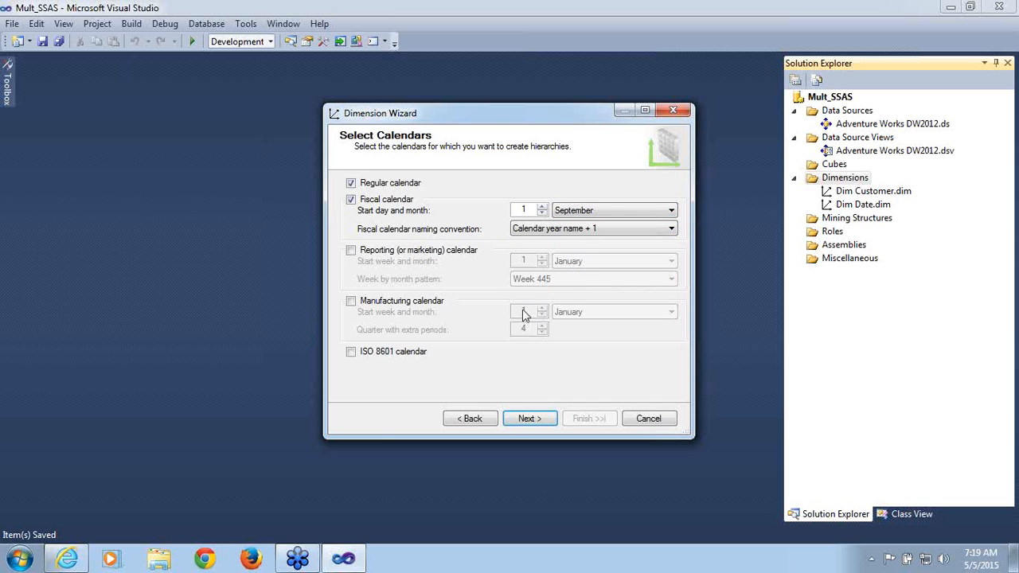
click(530, 420)
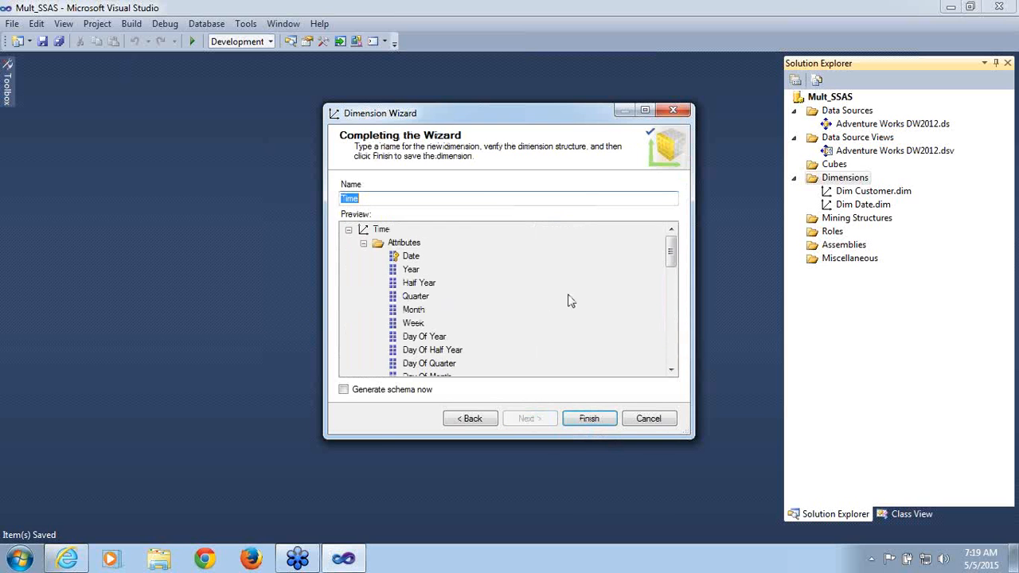
- Review the previewed attributes and hierarchies, then finish creating the Time dimension with Generate schema now enabled
drag(671, 254, 683, 361)
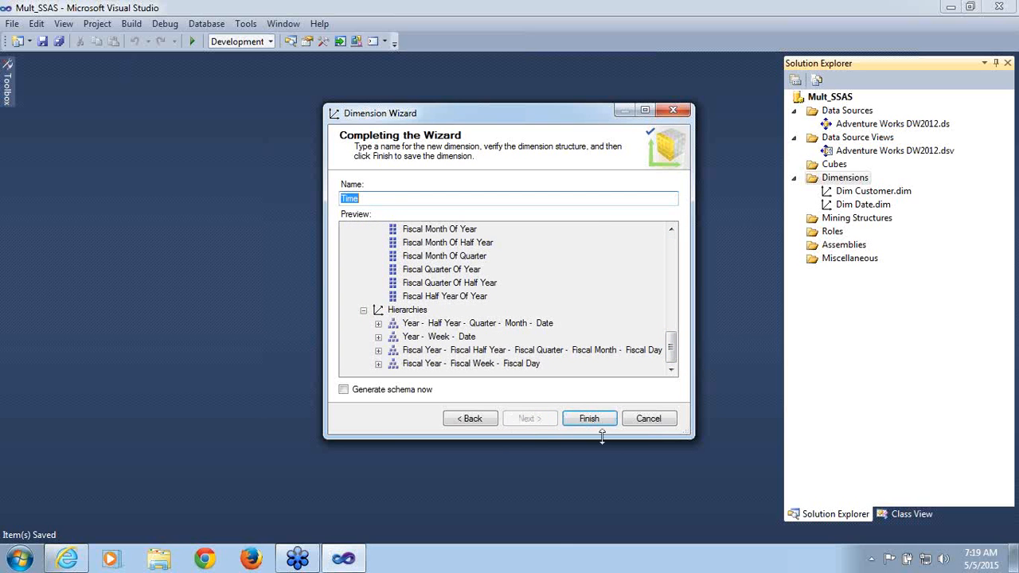
click(345, 394)
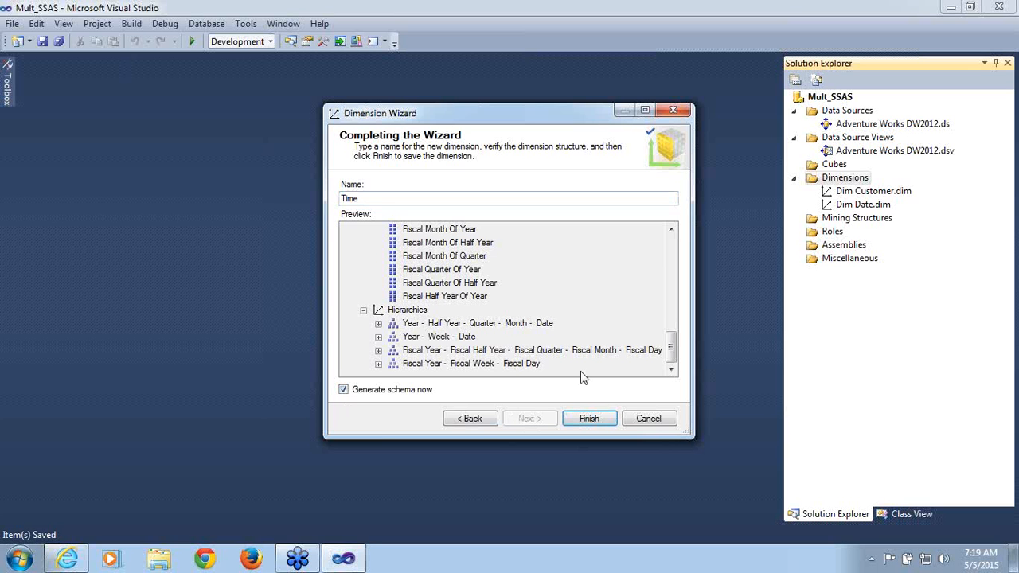
click(588, 422)
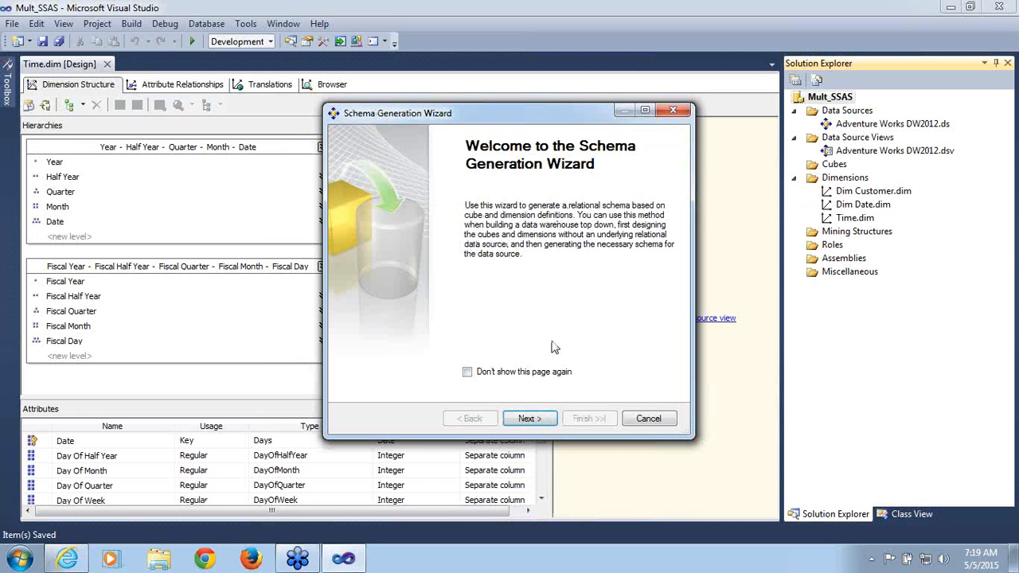
- Generate the schema in the existing Adventure Works DW2012 data source view, keeping the default schema options and naming conventions
click(530, 419)
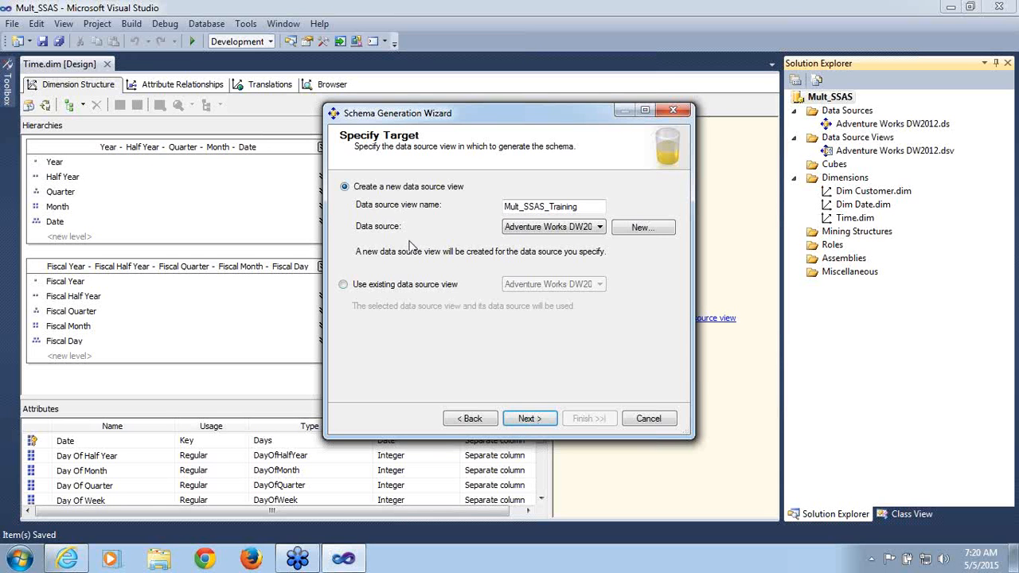
click(343, 285)
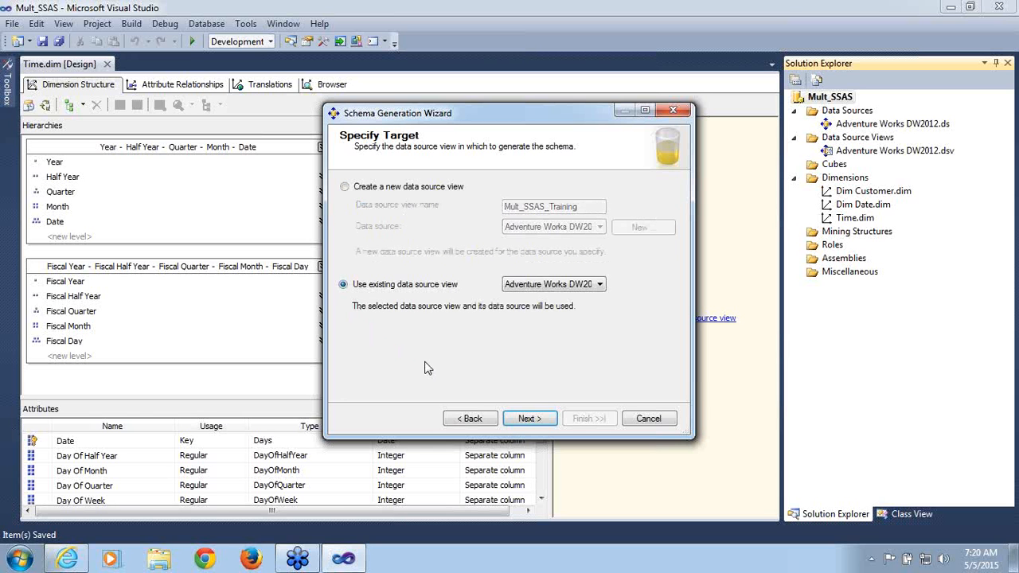
click(529, 419)
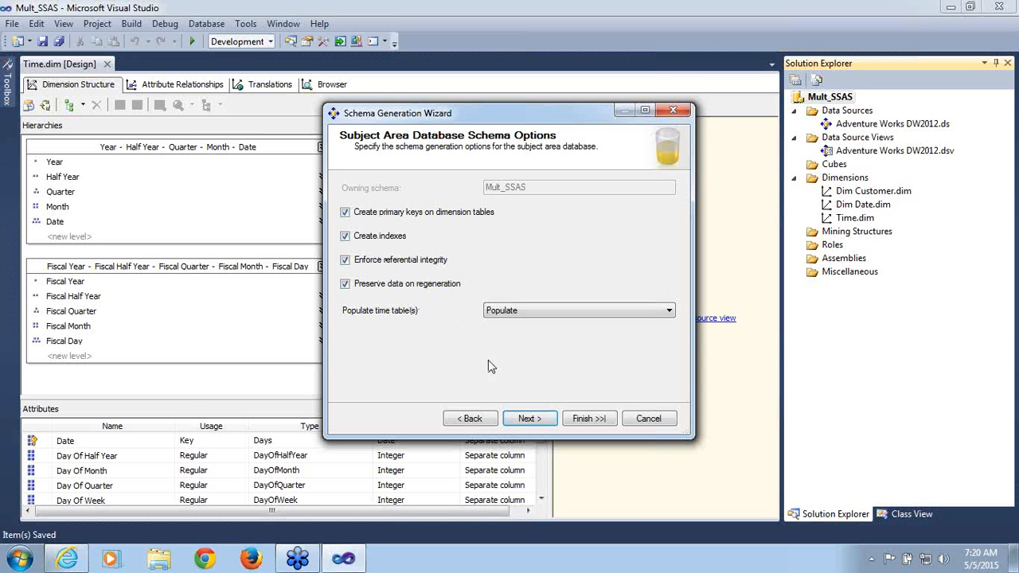
click(517, 421)
click(515, 420)
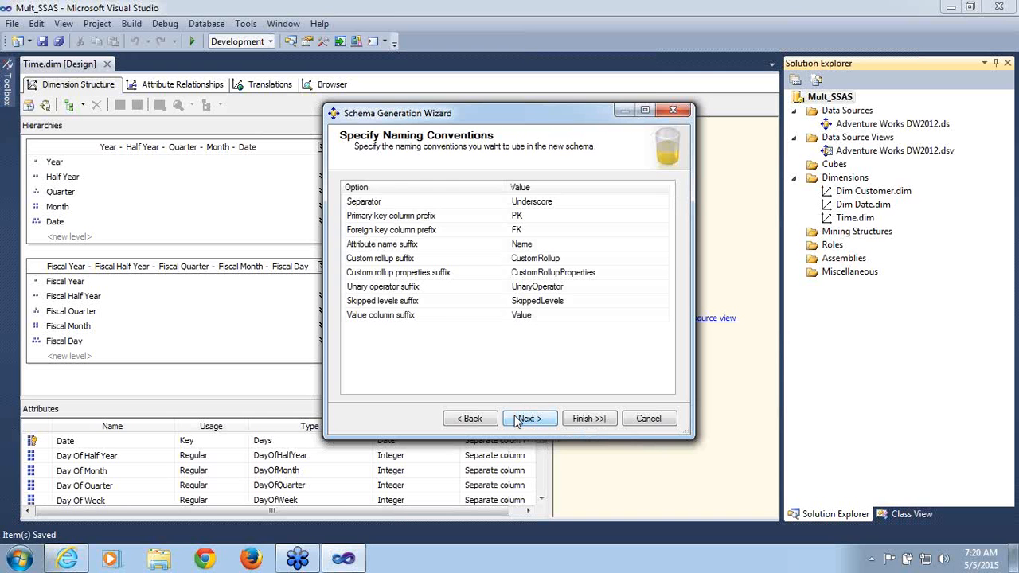
click(515, 420)
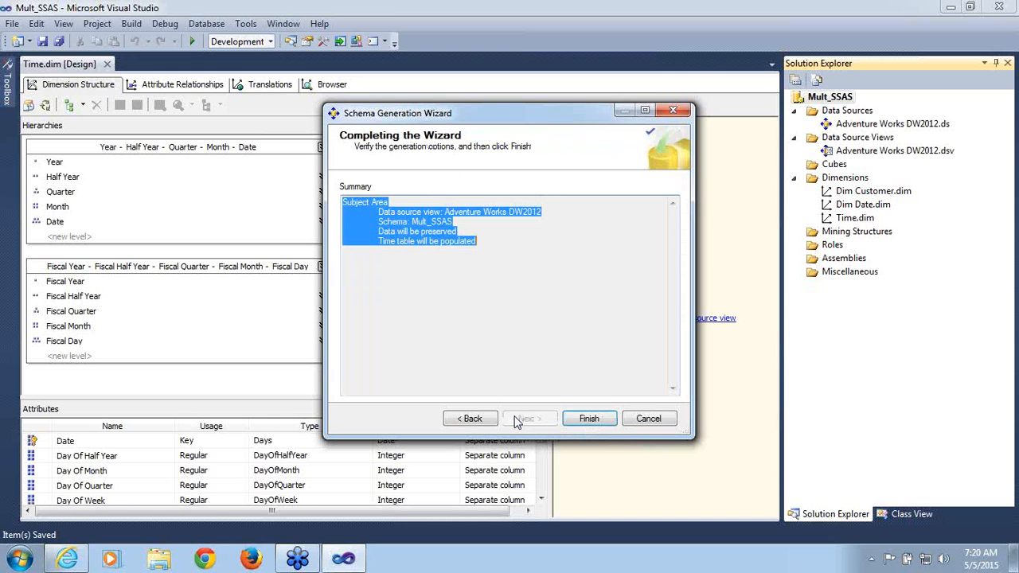
click(592, 420)
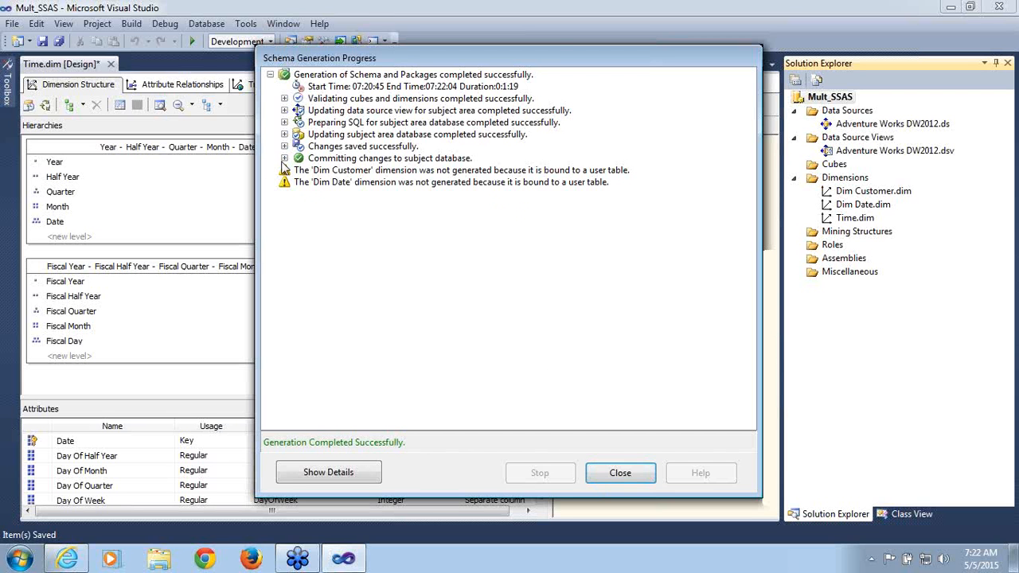
- Inspect the table creation statements under the subject area database update in the generation progress, and close the progress window
click(284, 159)
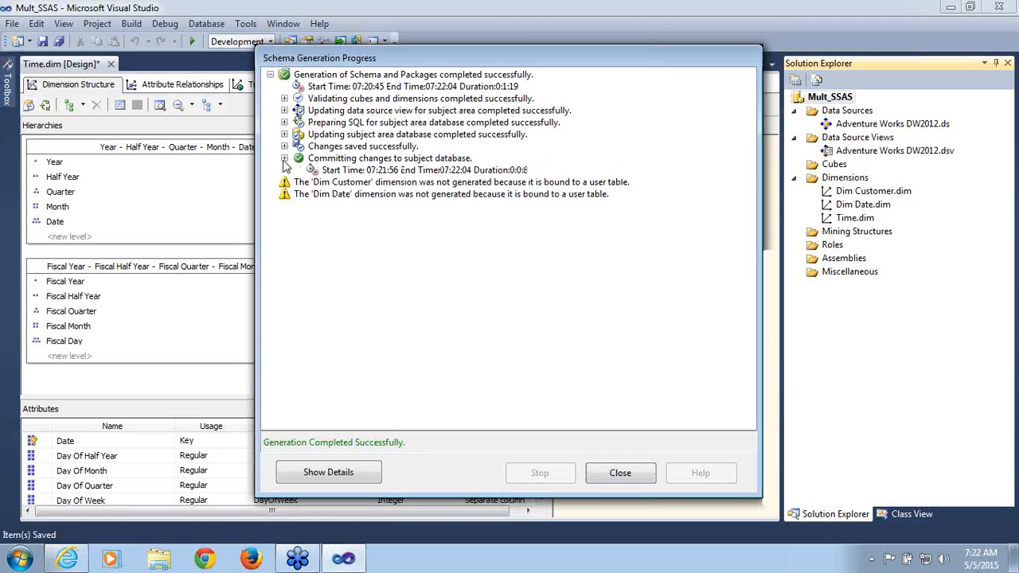
click(284, 159)
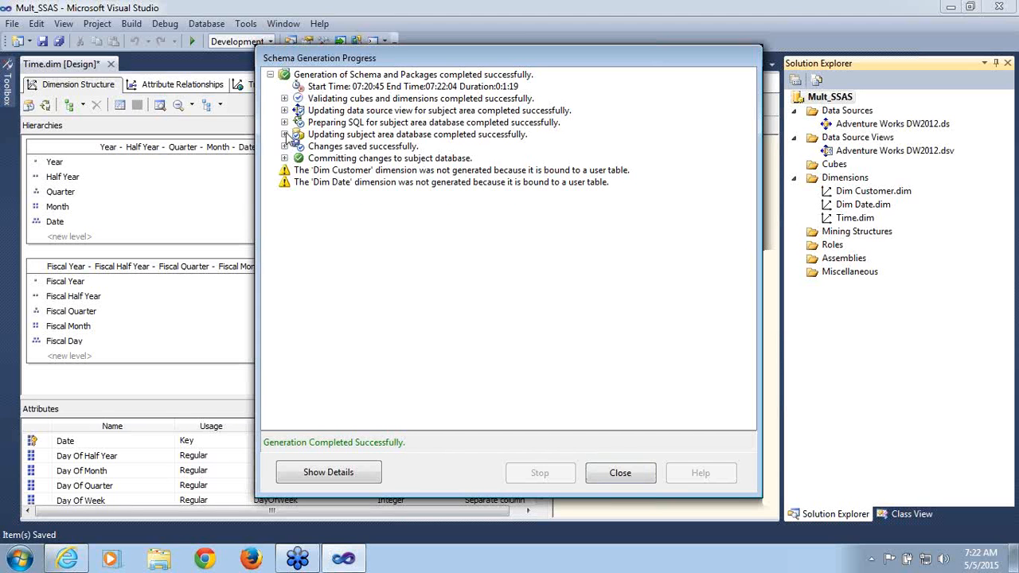
click(285, 135)
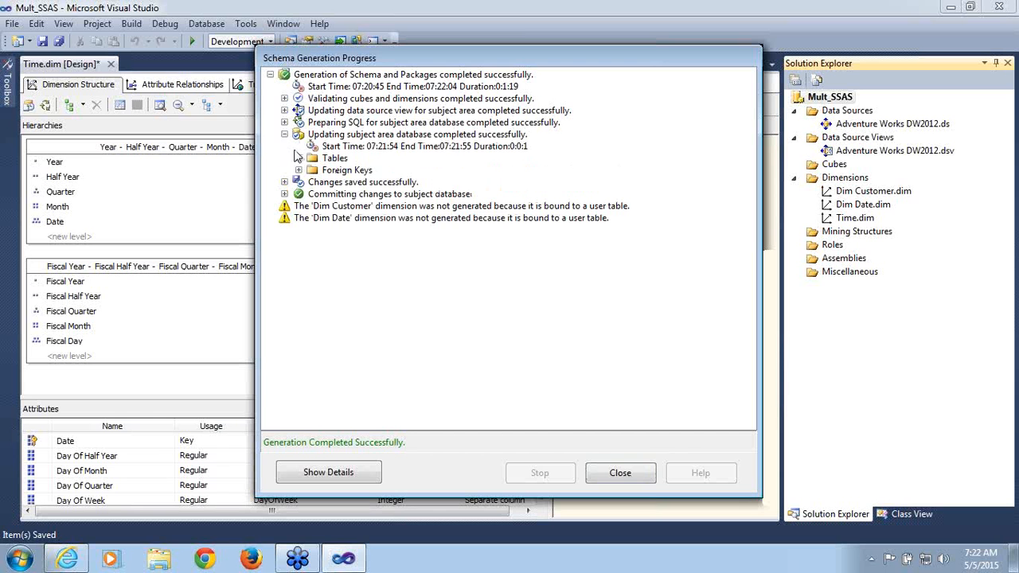
click(298, 158)
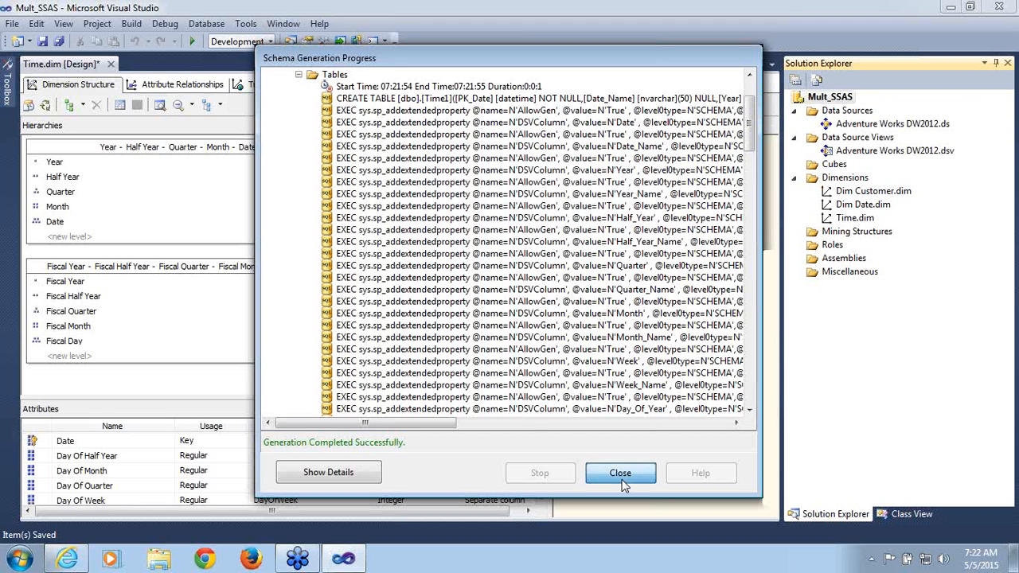
click(620, 475)
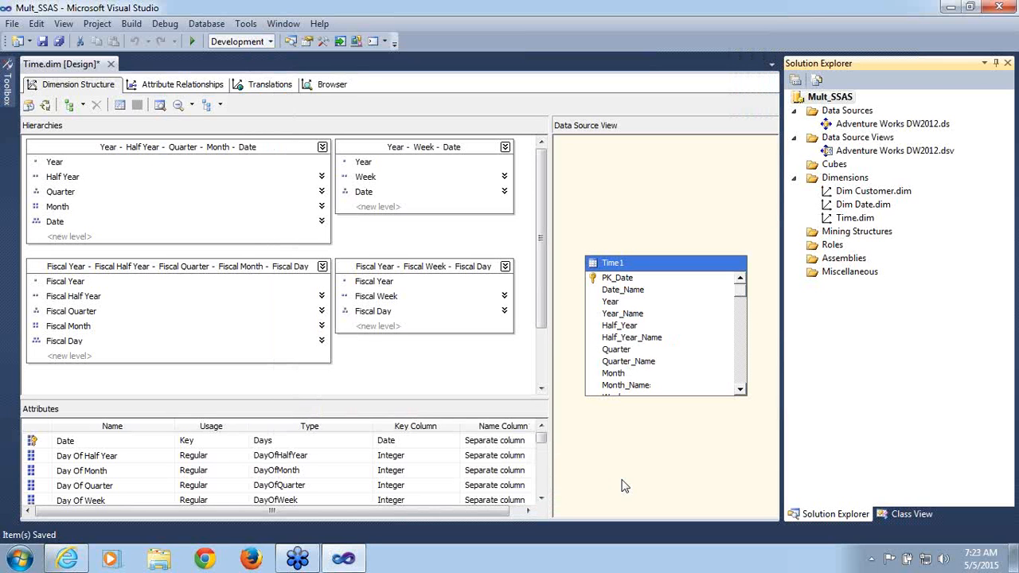
- Save the Time dimension and look over its hierarchies and the columns of the Time1 table
key(ctrl+s)
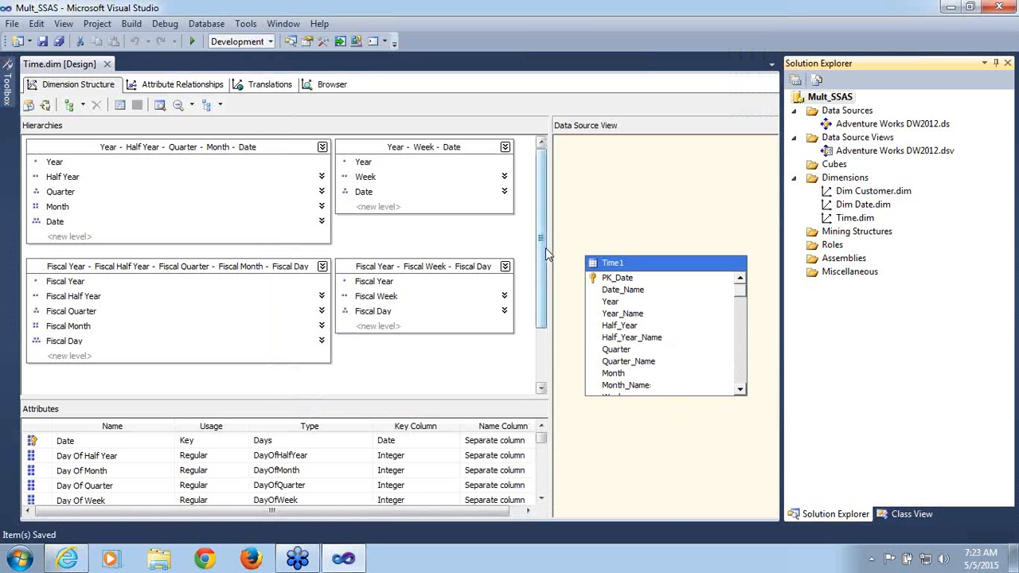
drag(541, 253, 543, 261)
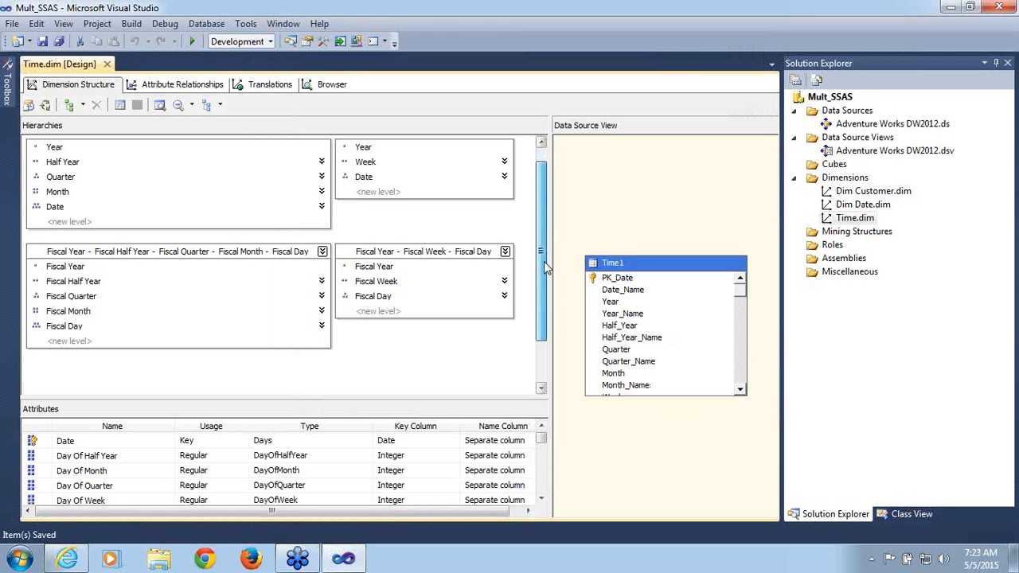
click(646, 271)
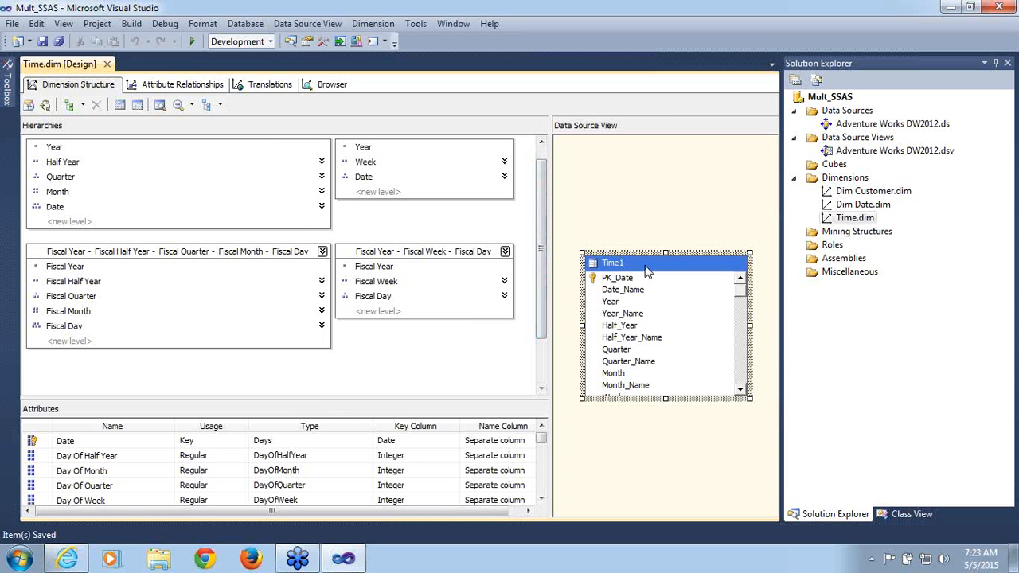
click(745, 318)
drag(745, 318, 756, 390)
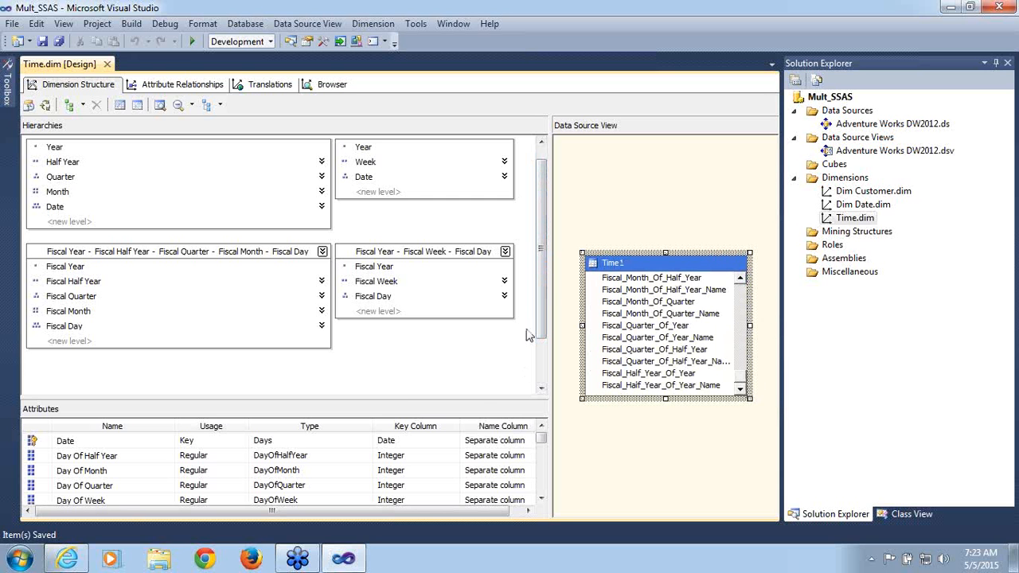
drag(540, 292, 543, 264)
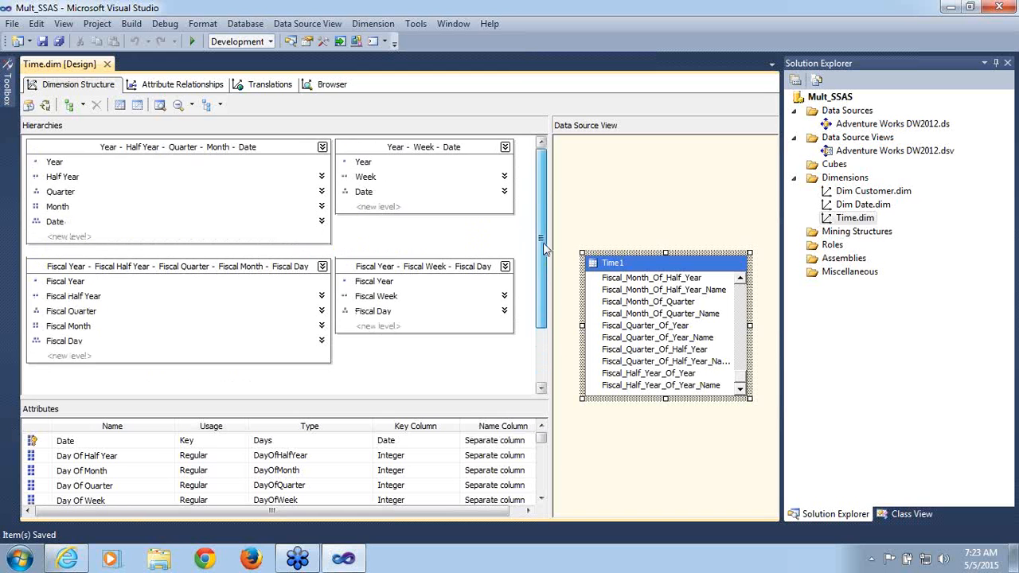
- Review the Time dimension's attribute relationships and return to its dimension structure
click(176, 85)
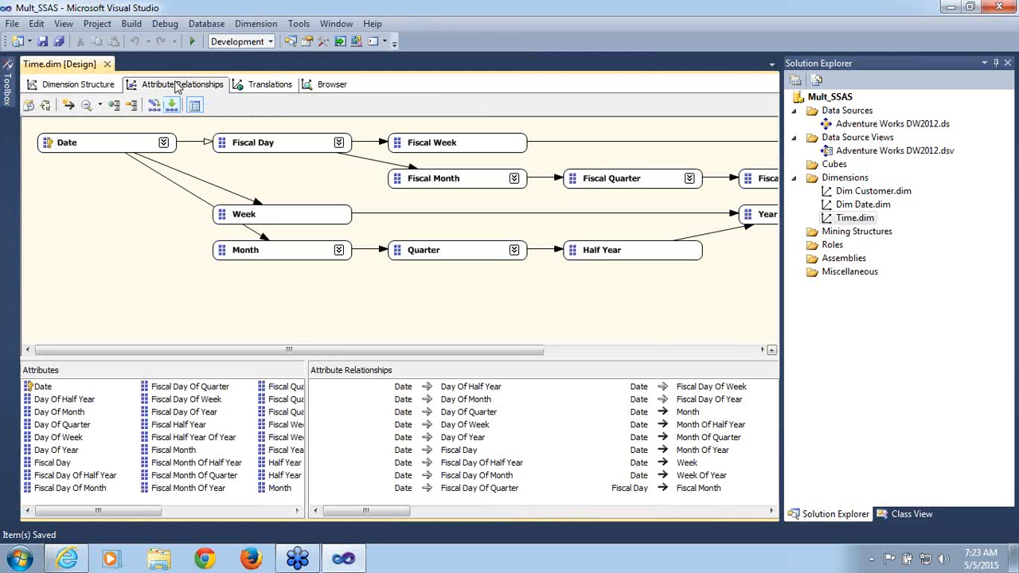
drag(304, 349, 238, 333)
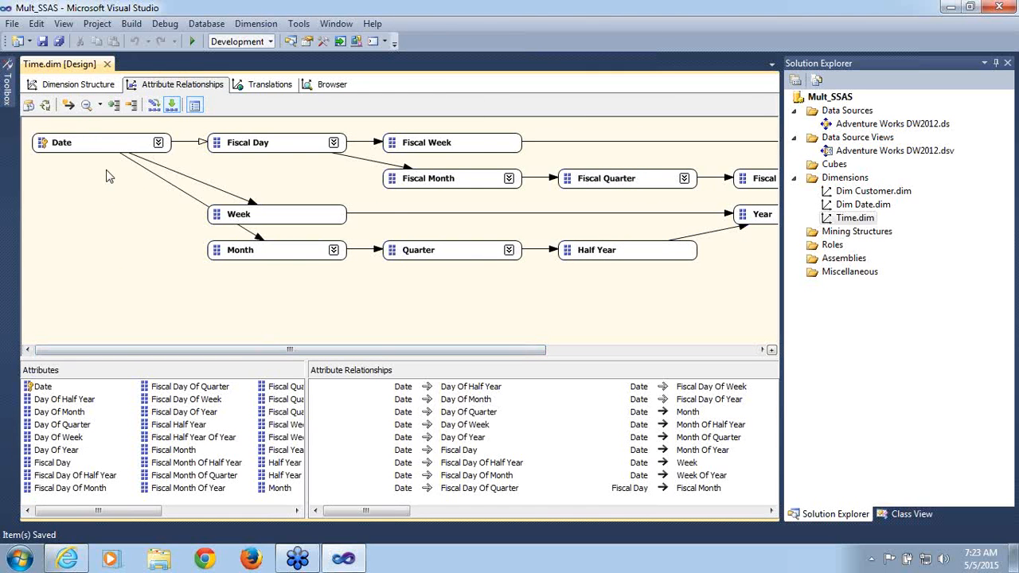
click(70, 86)
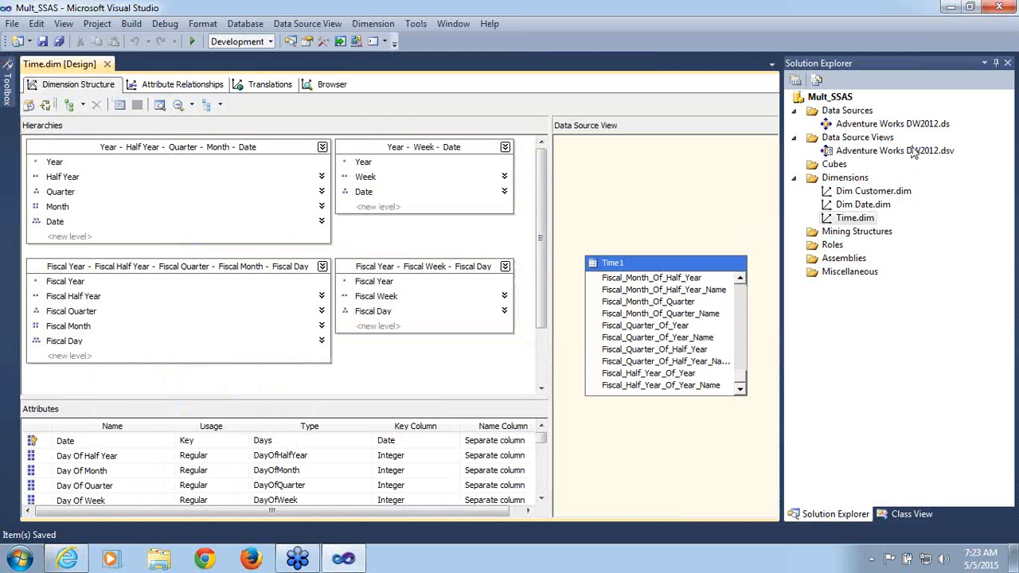
- Open the Adventure Works DW2012 data source view, locate the Time1 table in the diagram, and close the view
double_click(912, 152)
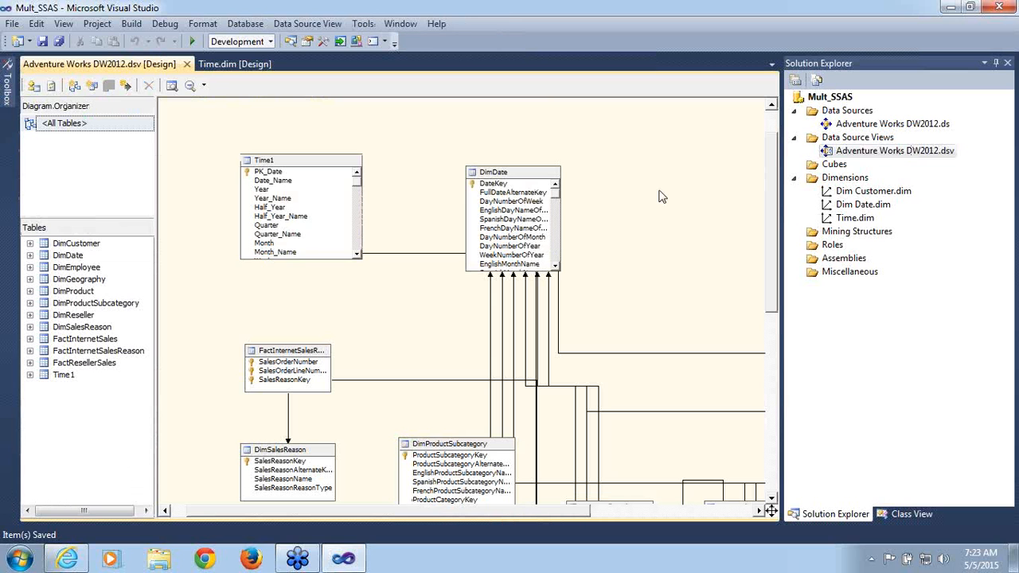
click(63, 376)
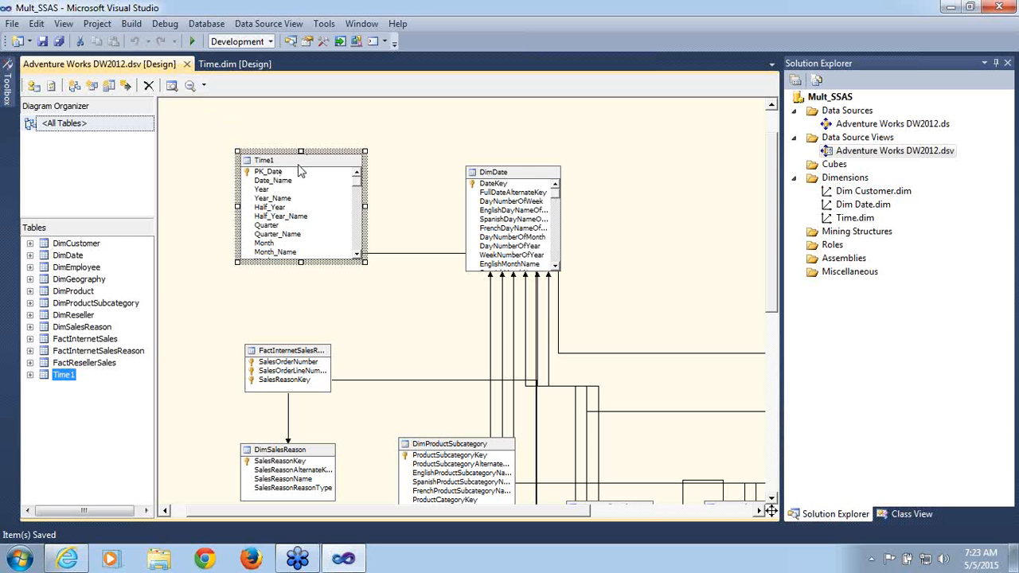
click(188, 64)
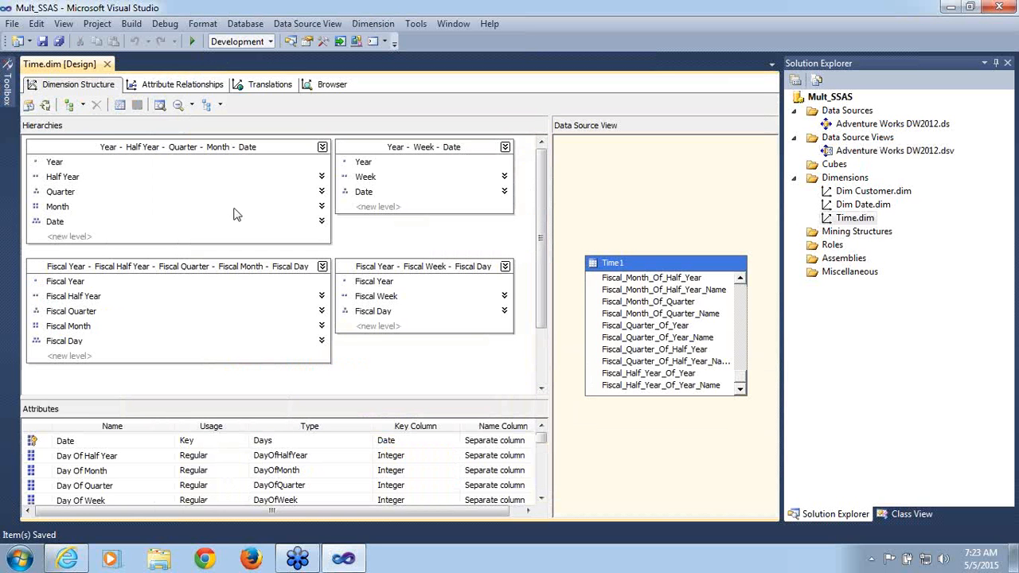
- Build and deploy the project, overwriting the existing database, and run a Process Full on the Time dimension
click(46, 106)
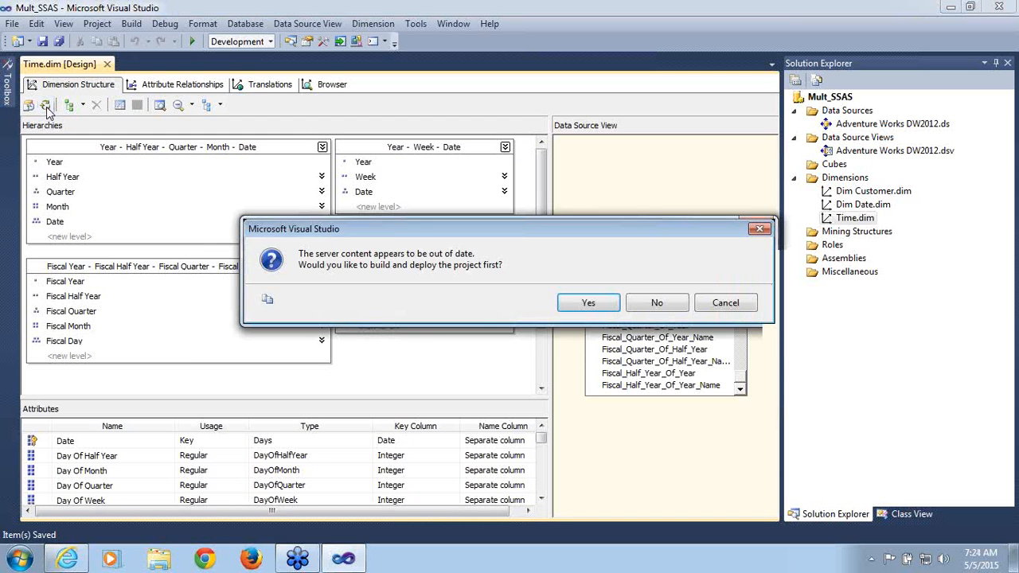
click(589, 305)
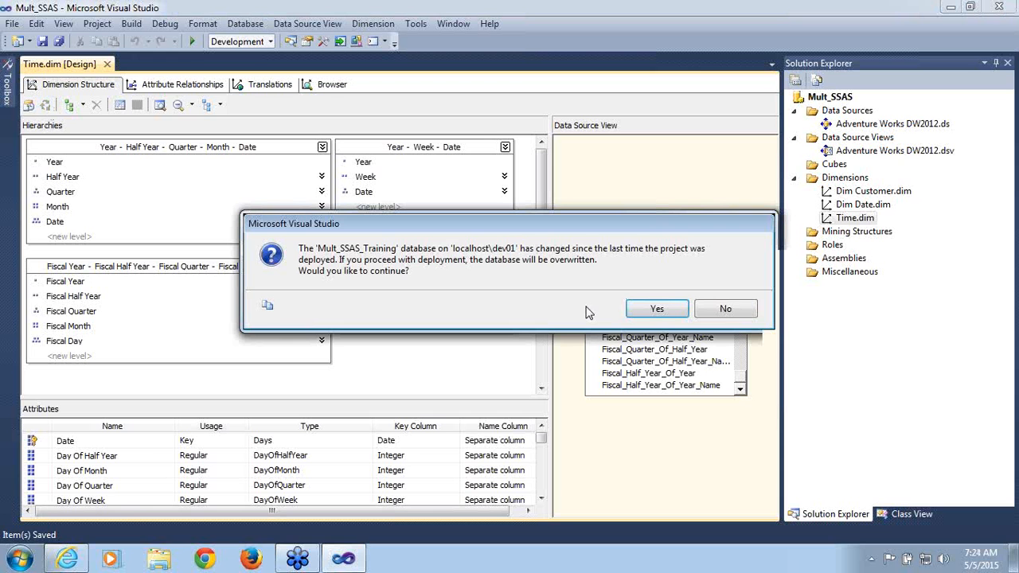
click(651, 309)
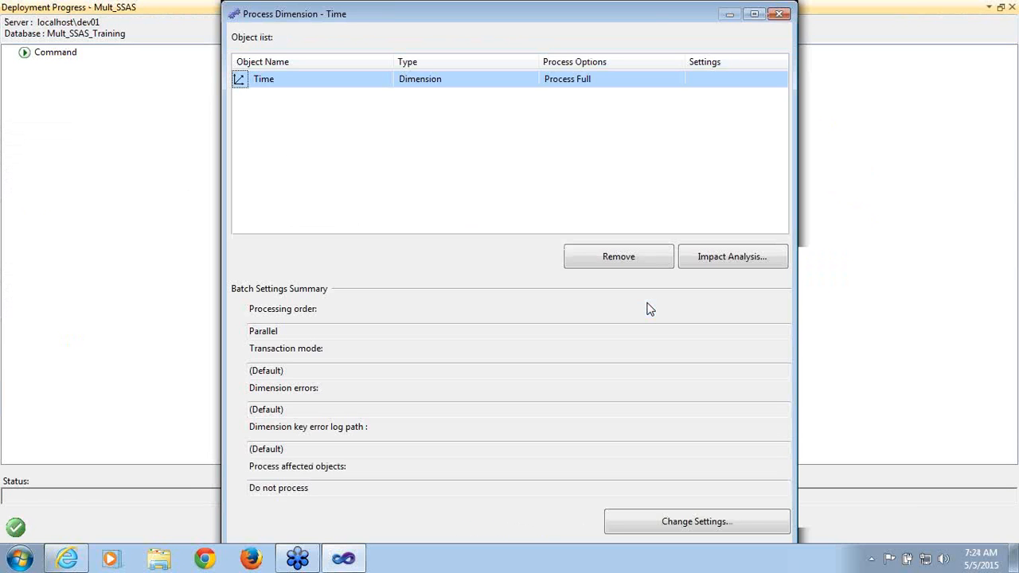
click(751, 14)
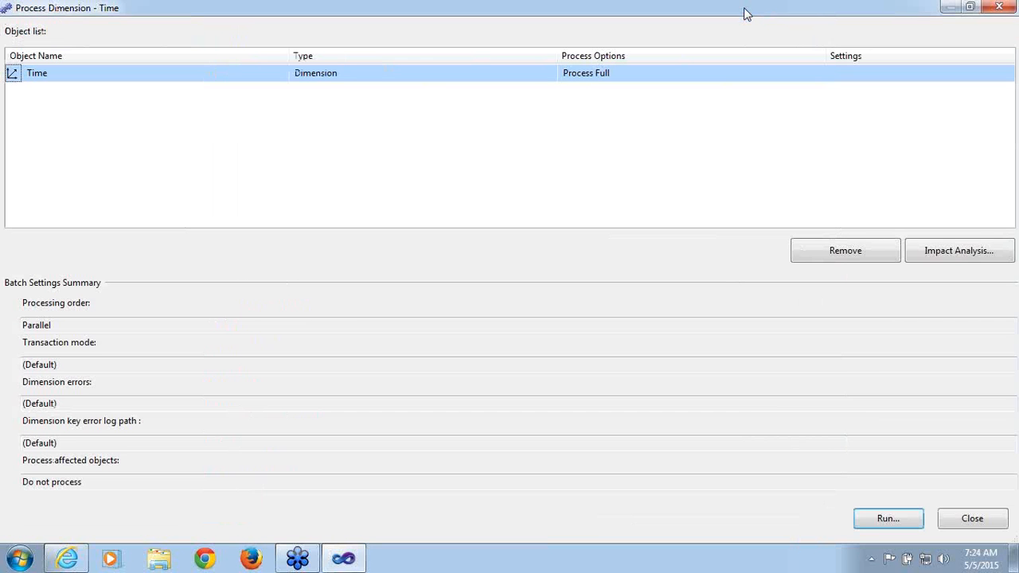
click(882, 523)
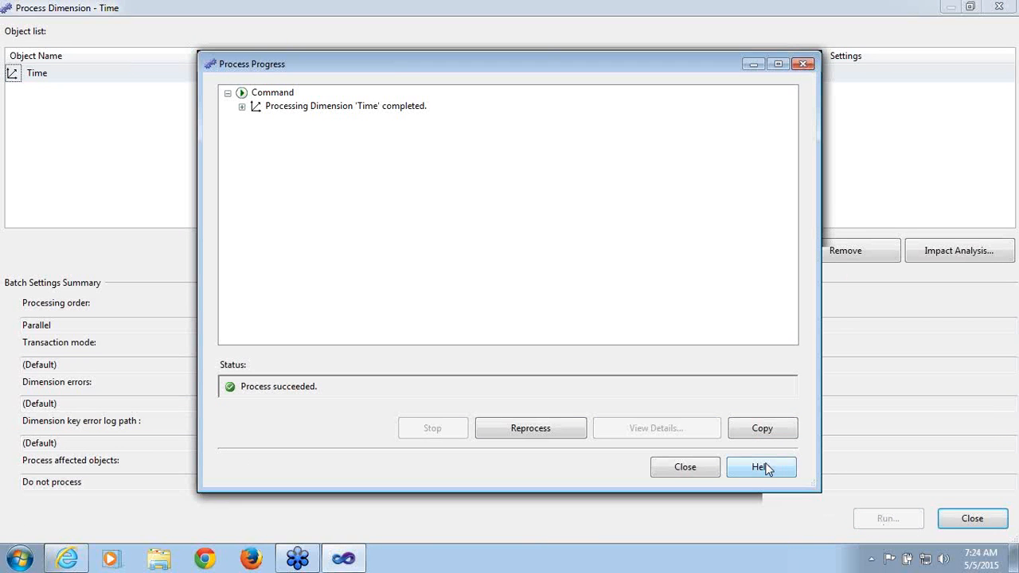
click(671, 473)
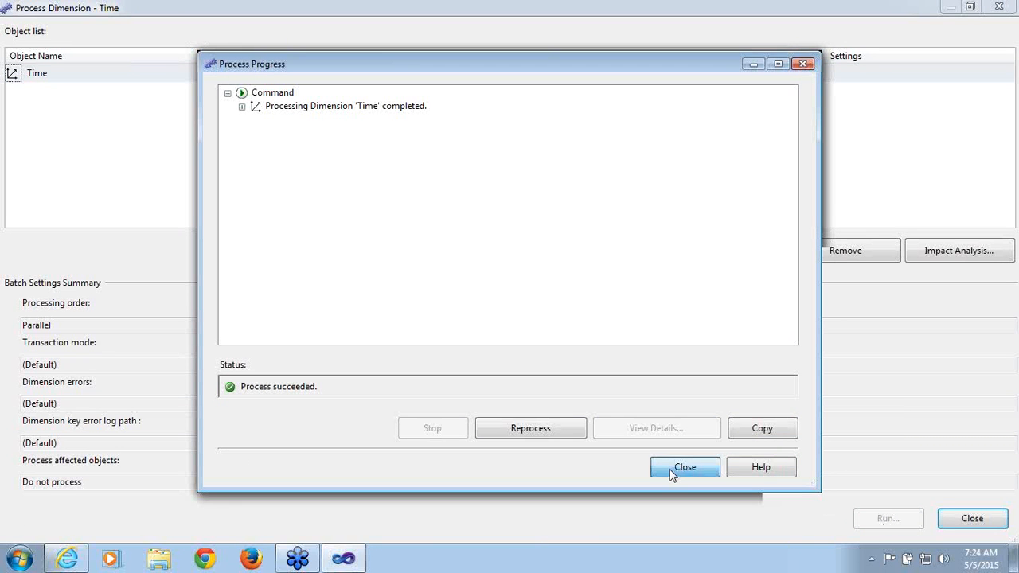
click(971, 520)
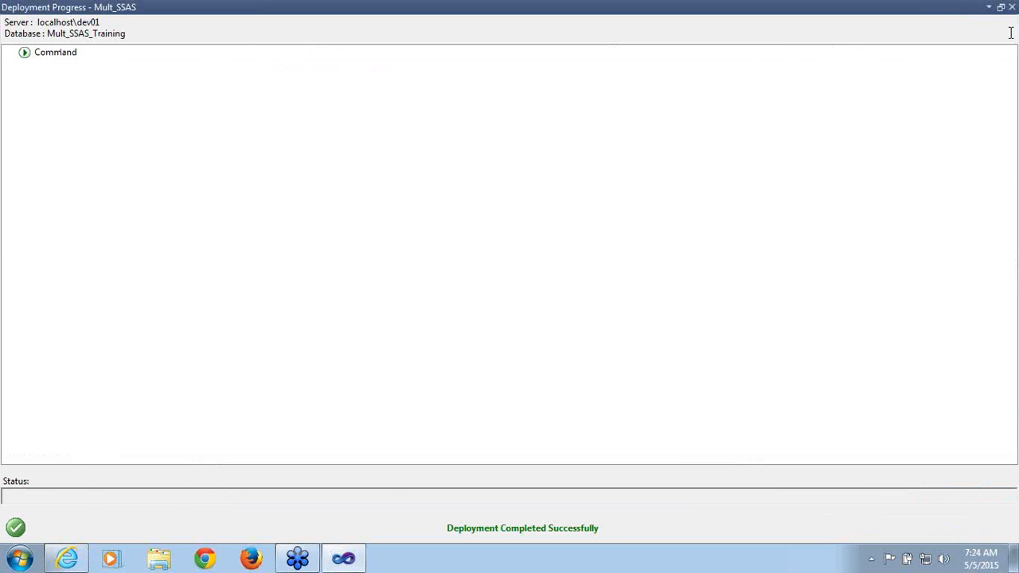
click(1012, 7)
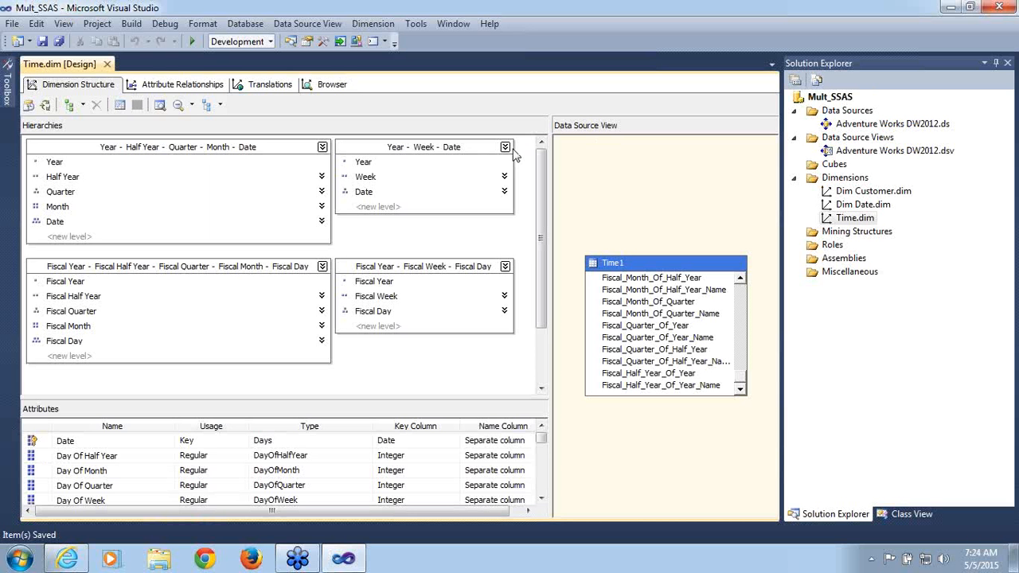
- Browse the Year - Half Year - Quarter - Month - Date hierarchy, examining the semesters, quarters and months under Calendar 2006
click(332, 87)
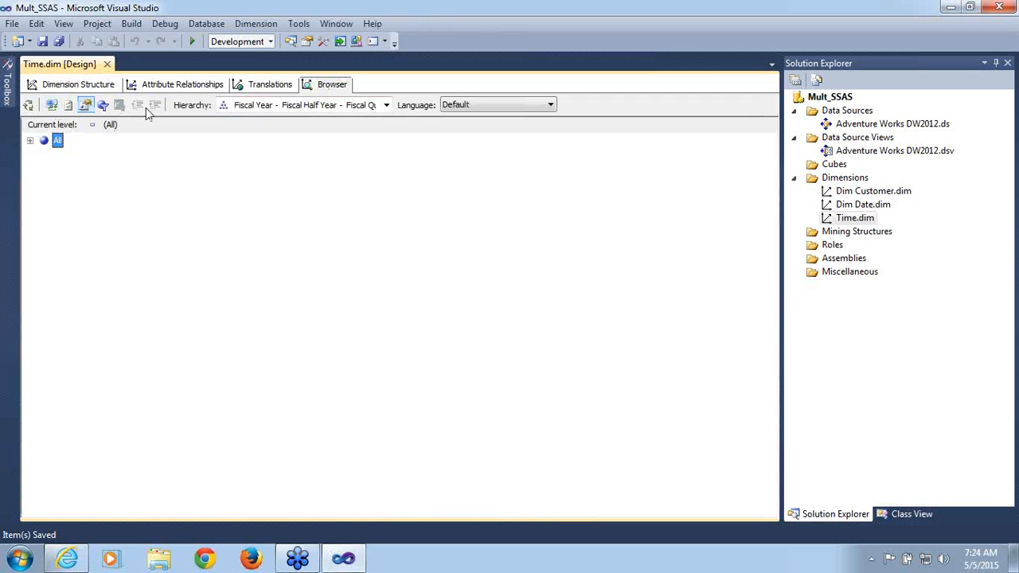
click(386, 106)
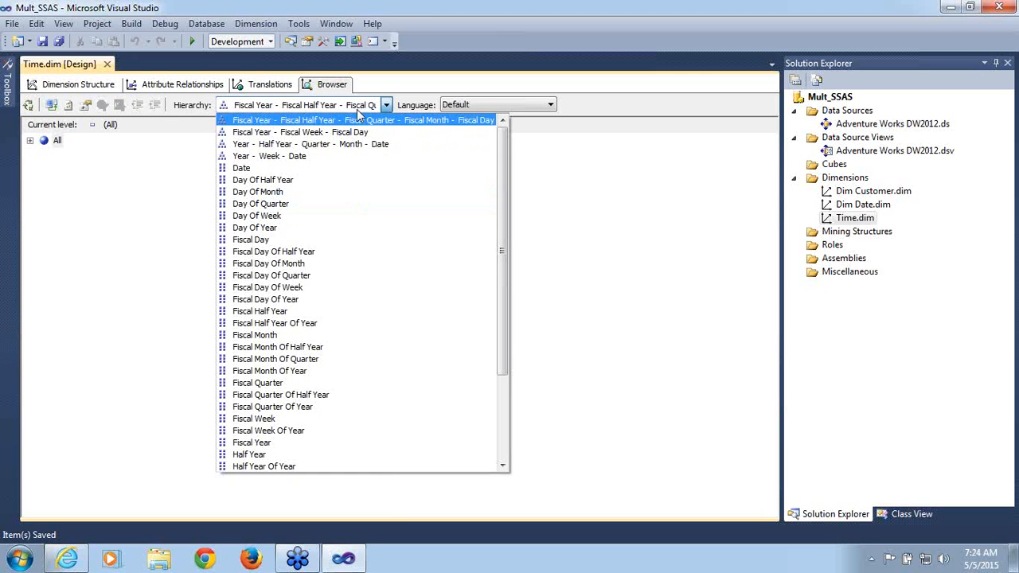
click(323, 144)
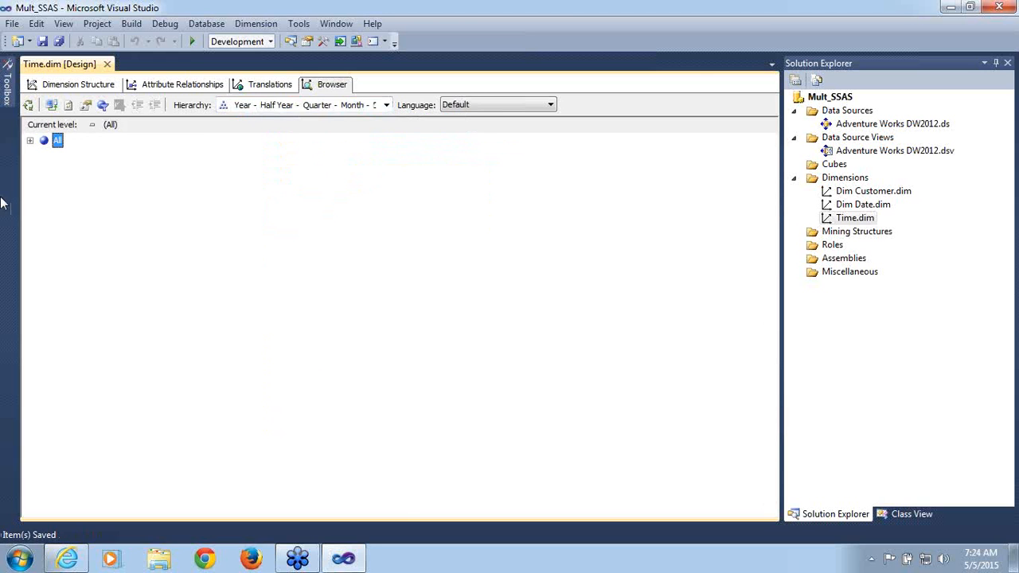
click(31, 142)
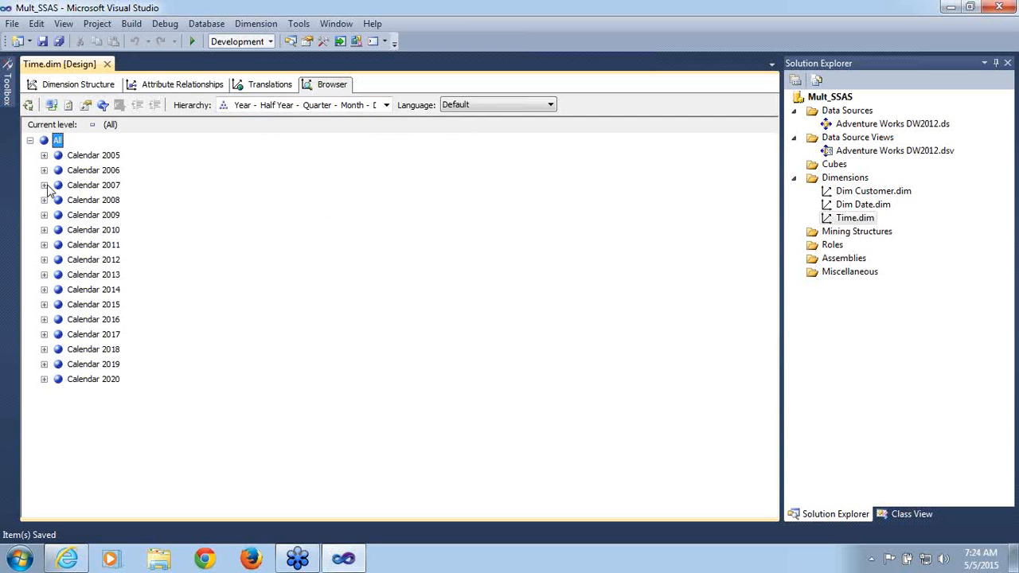
click(43, 172)
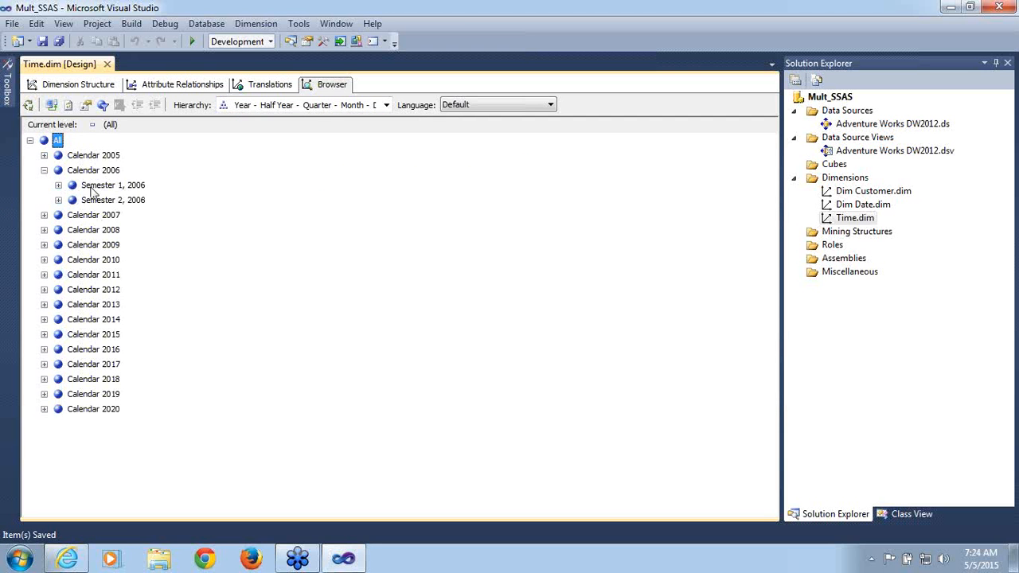
click(92, 187)
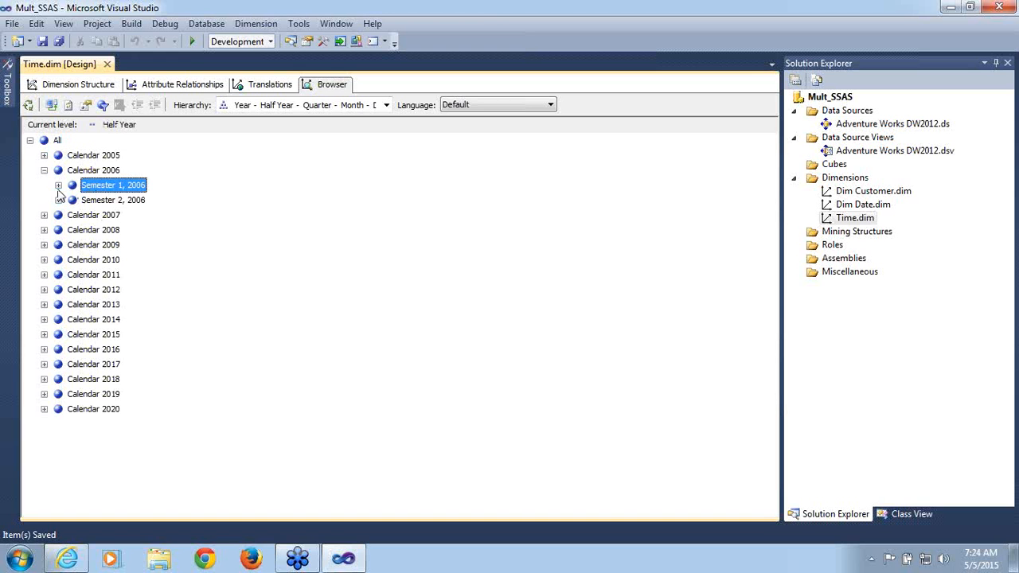
click(58, 186)
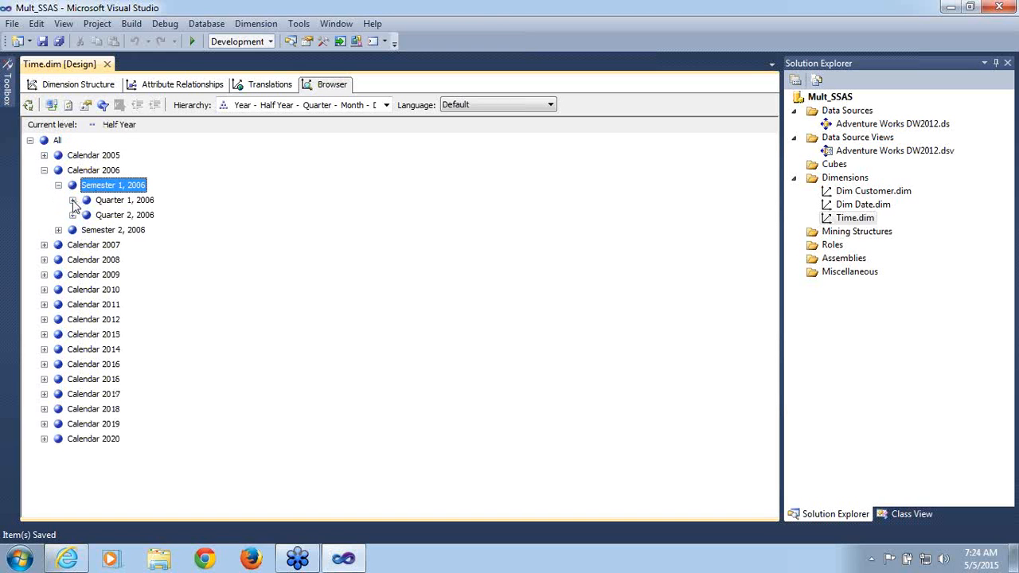
click(73, 200)
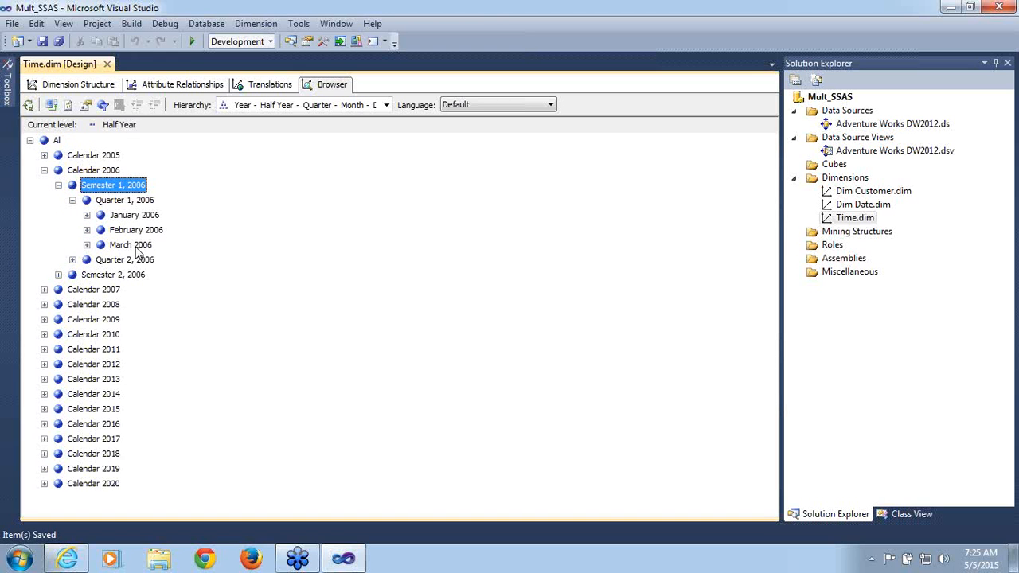
click(72, 261)
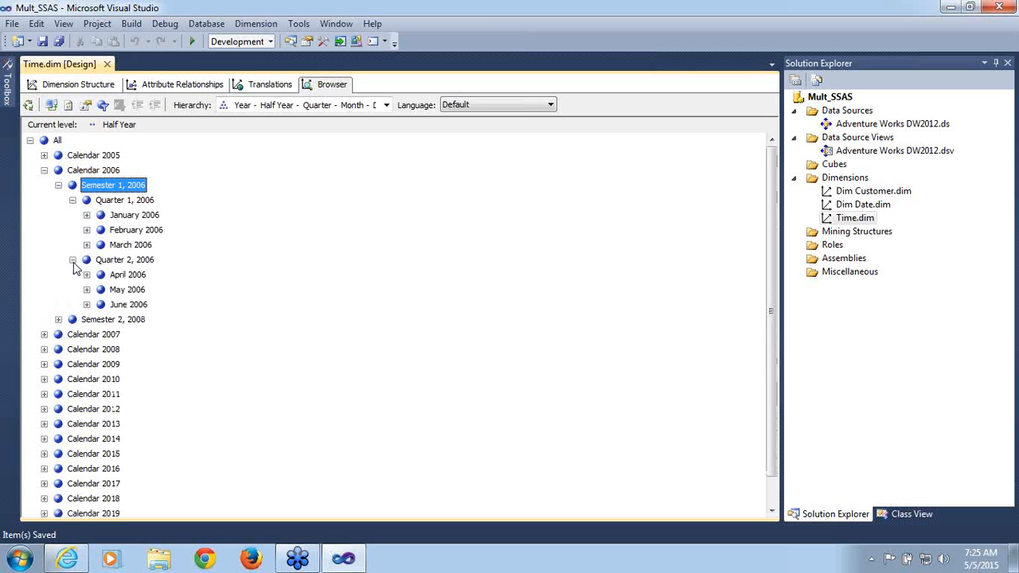
click(58, 319)
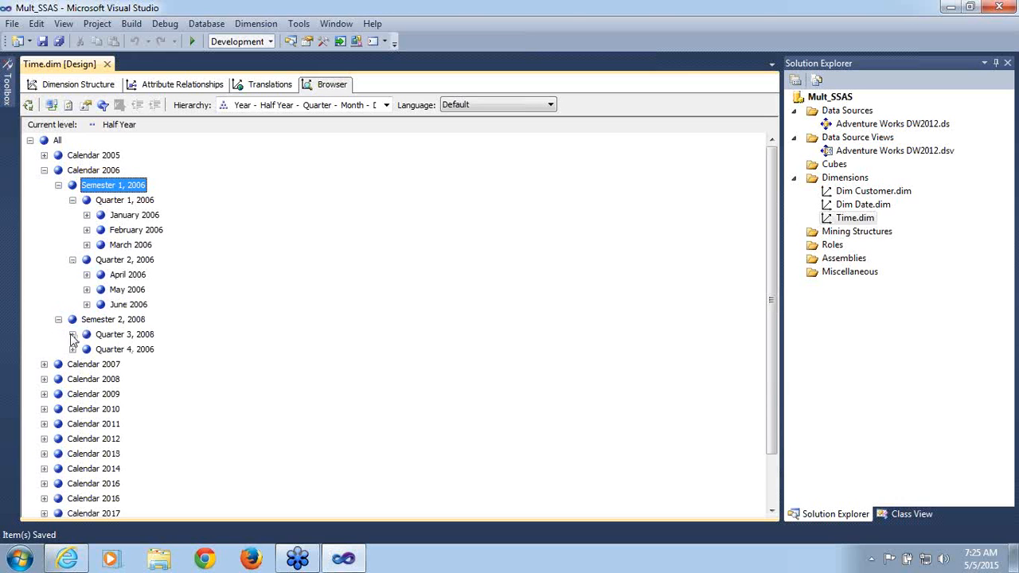
click(72, 334)
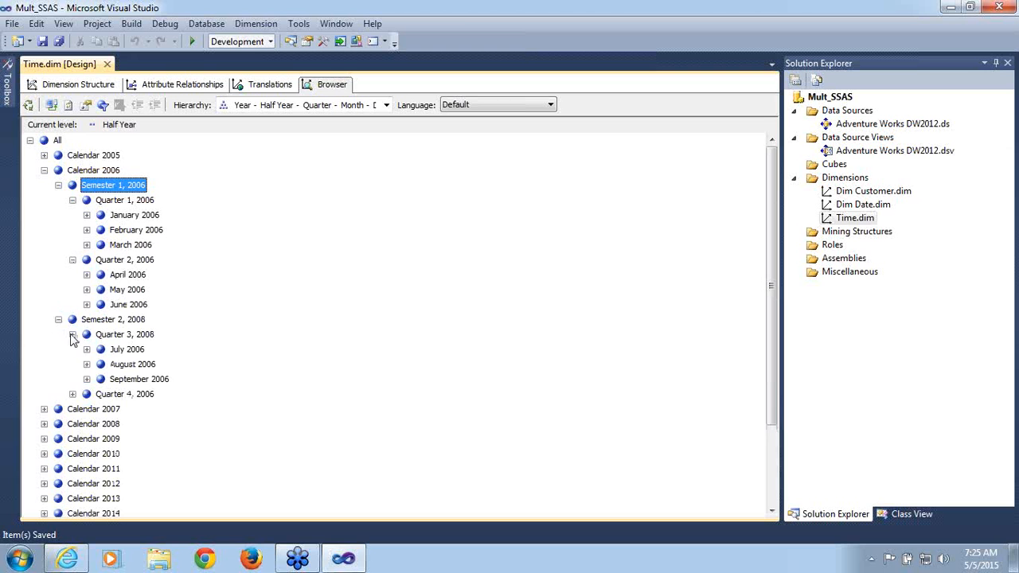
- Browse the Year - Week - Date hierarchy, examining the weeks of Calendar 2005 and the dates in weeks 2 and 3, and collapse them again
click(386, 106)
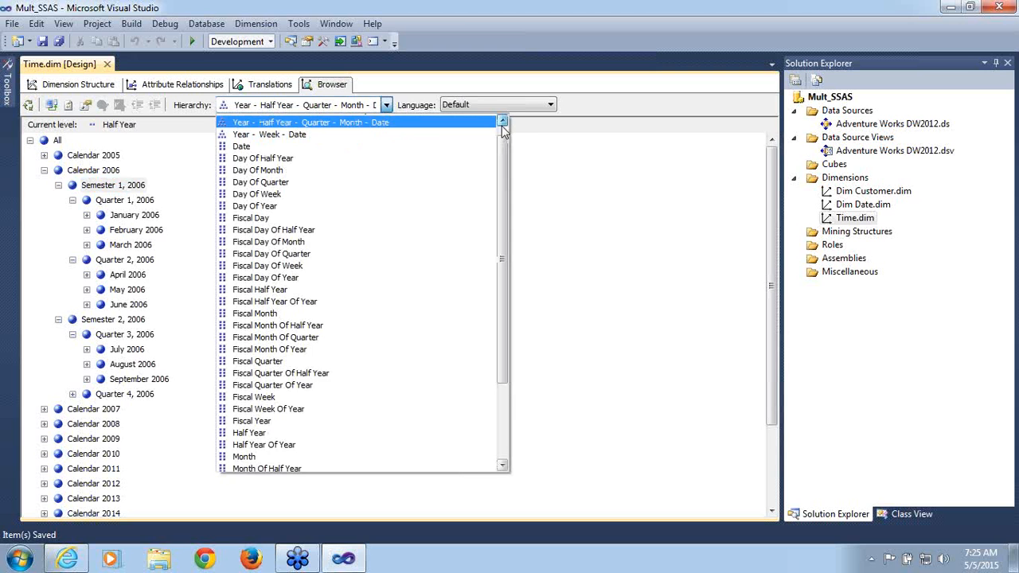
click(502, 124)
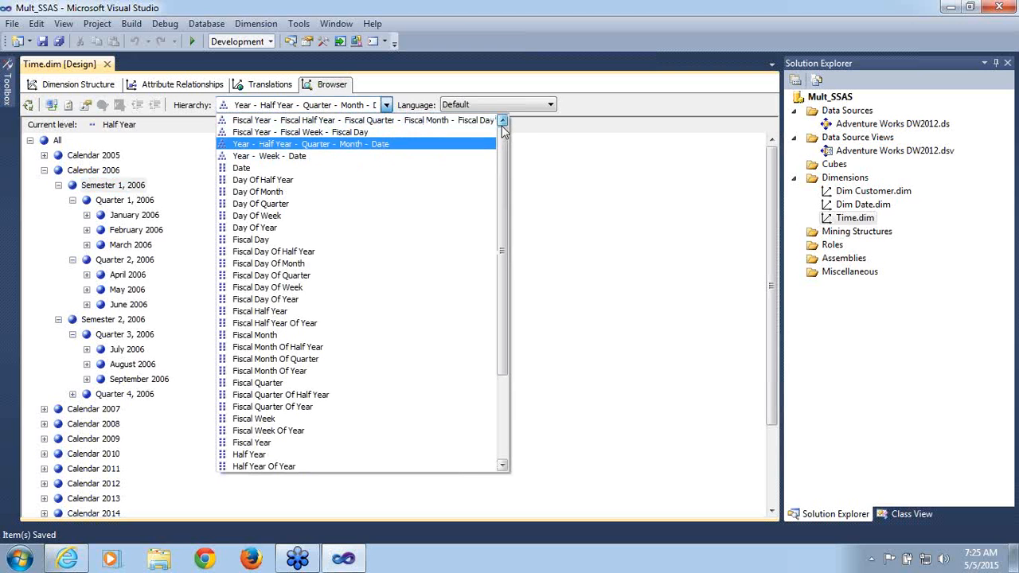
click(321, 156)
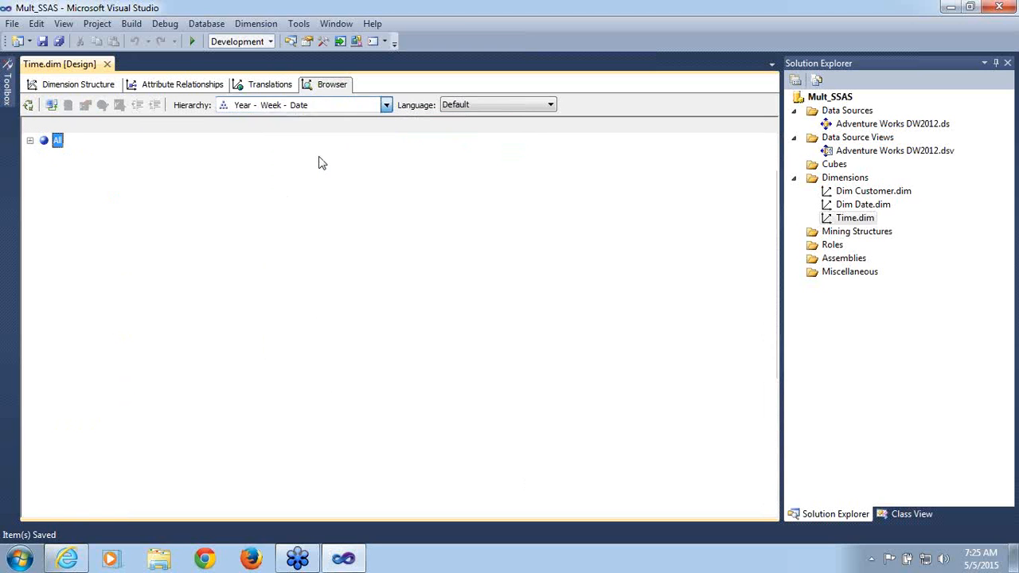
click(31, 142)
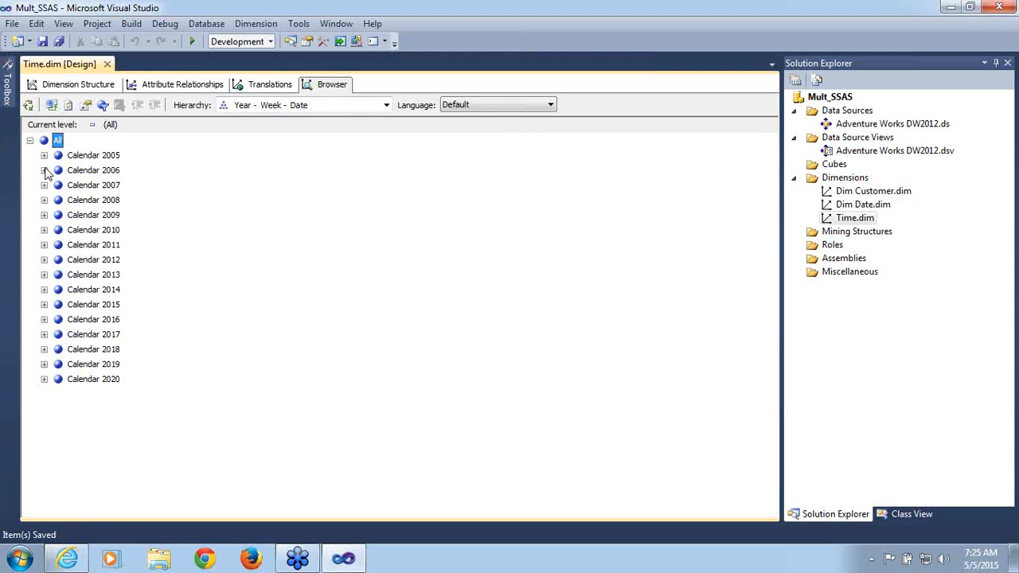
click(44, 155)
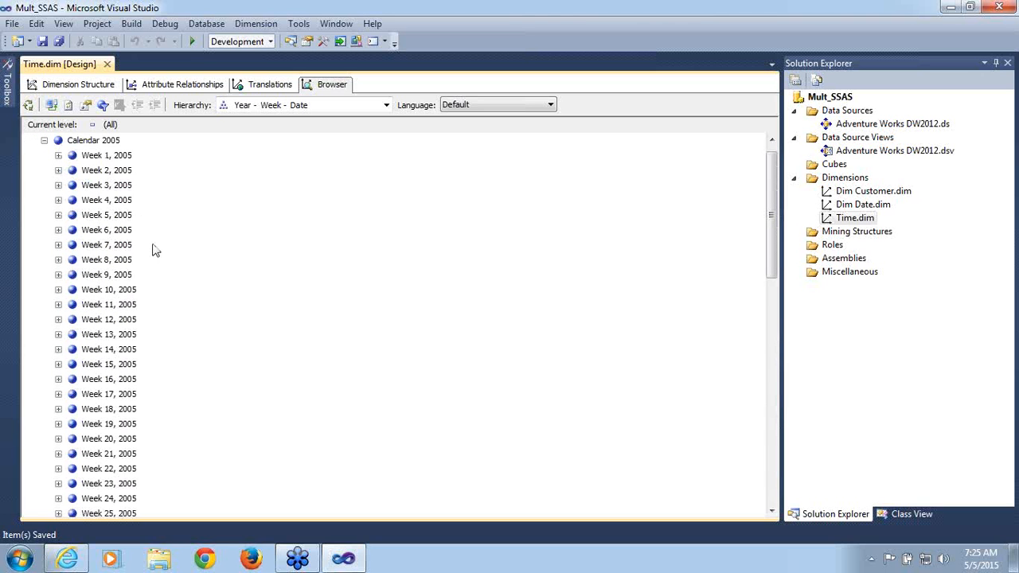
drag(766, 271, 791, 186)
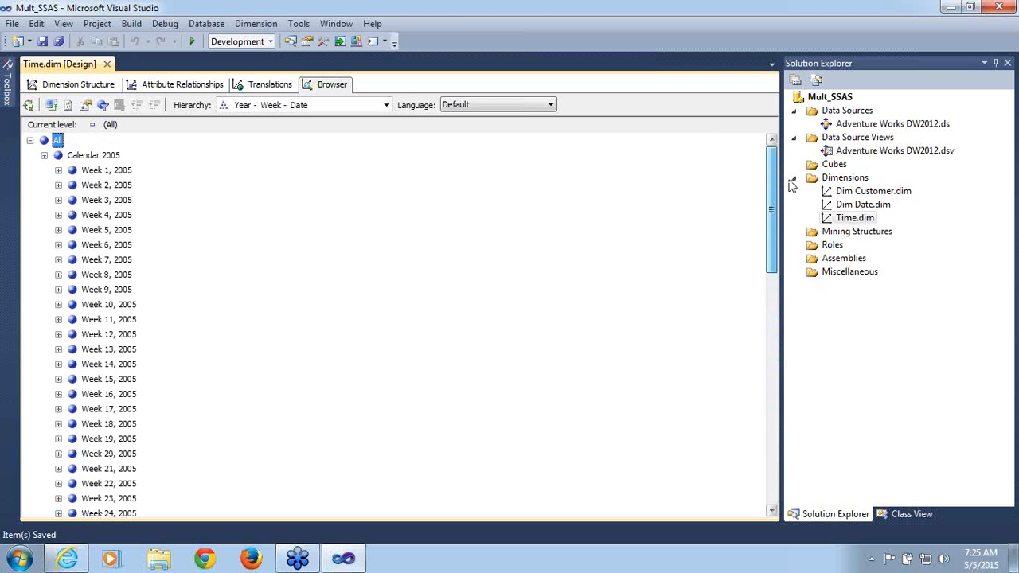
click(58, 185)
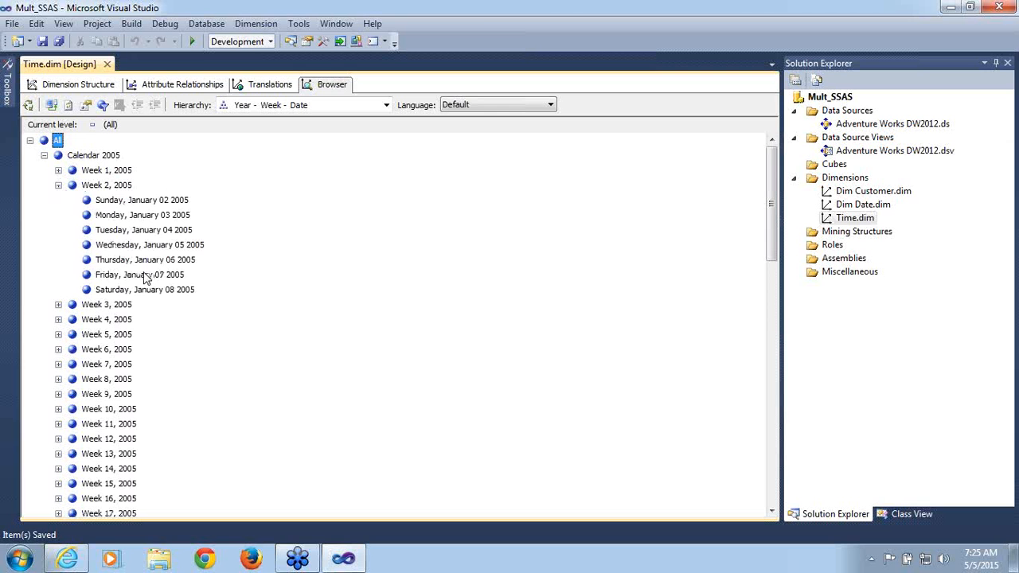
click(58, 304)
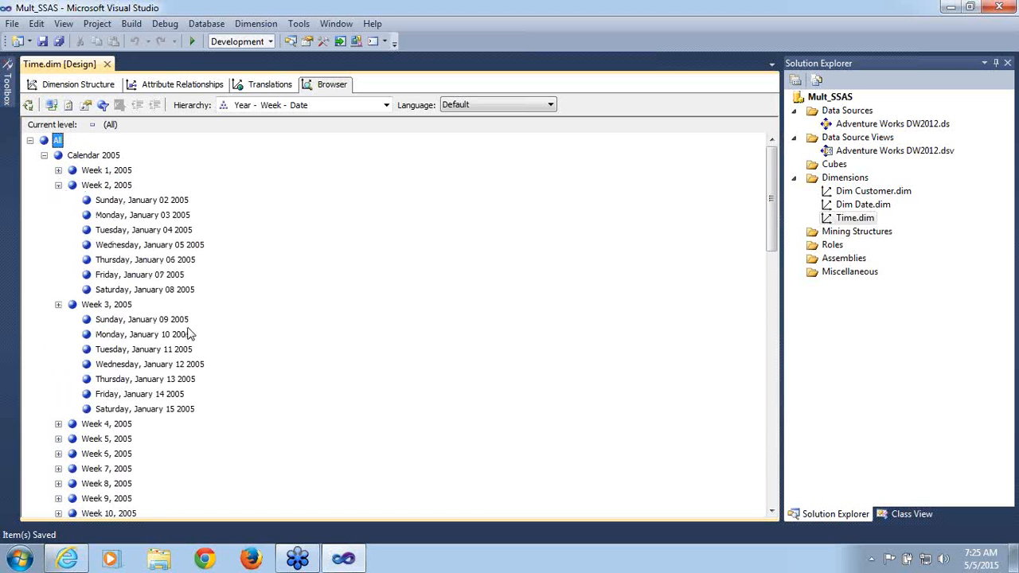
click(58, 186)
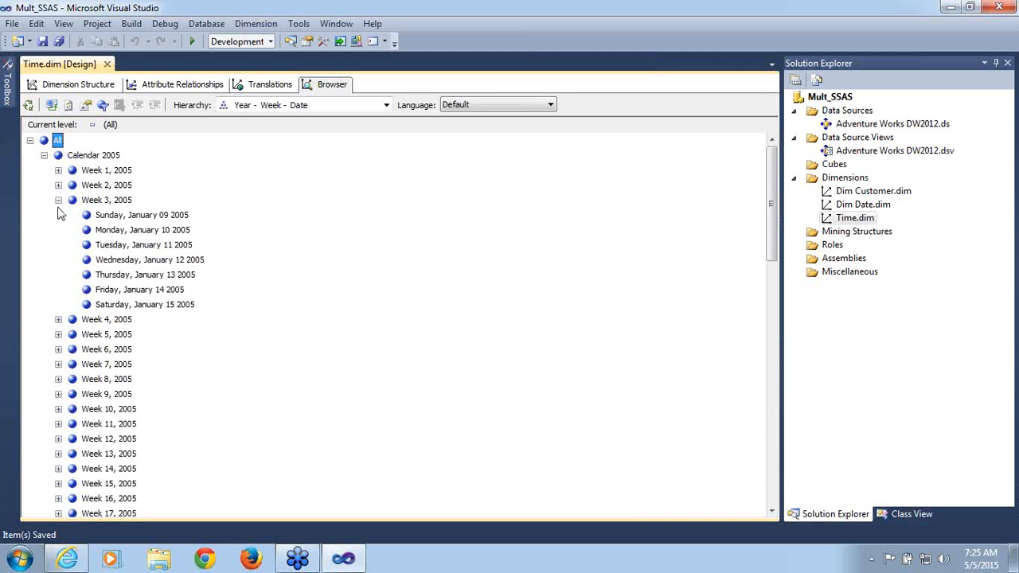
click(58, 200)
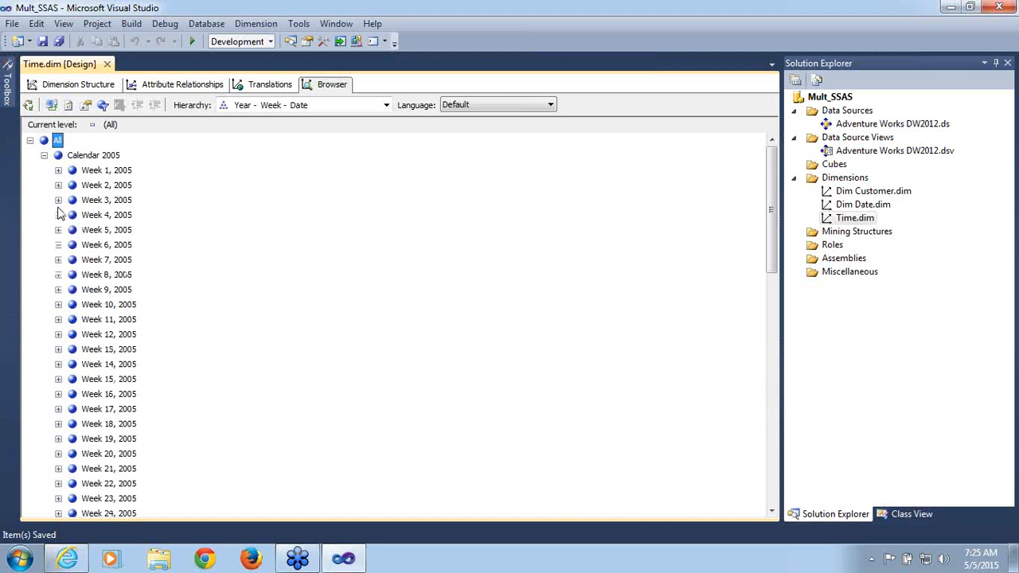
click(43, 156)
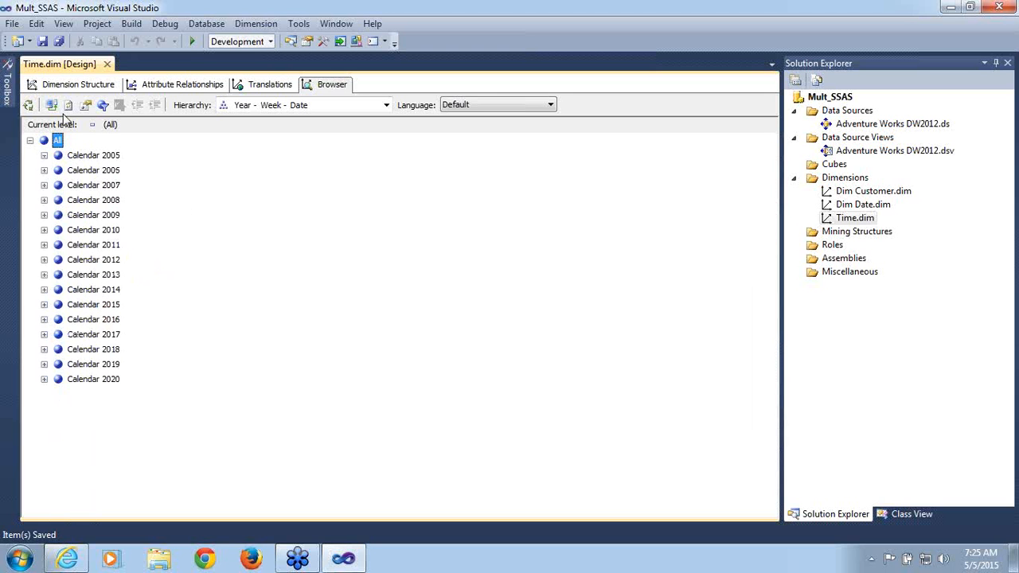
- Return to the Time dimension's structure and close its designer
click(71, 85)
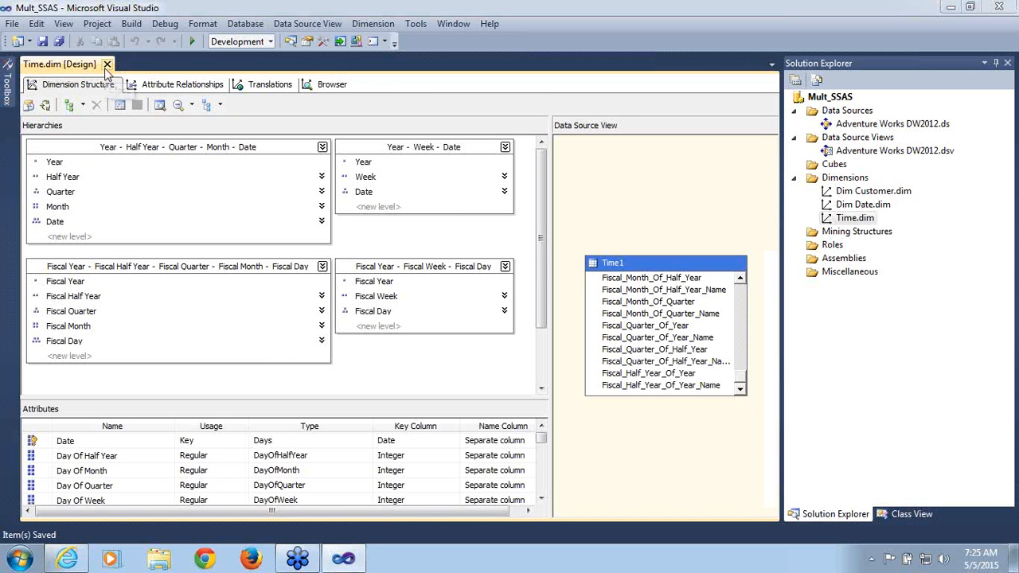
click(107, 65)
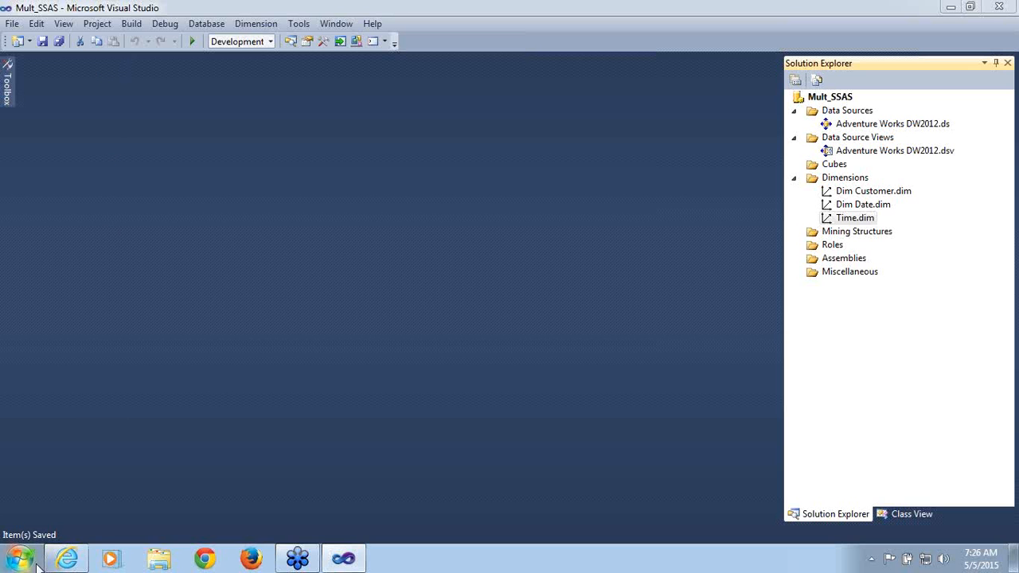
- Start a new dimension from an existing table, using DimGeography in the Adventure Works DW2012 data source view as the main table
mouse_move(53, 561)
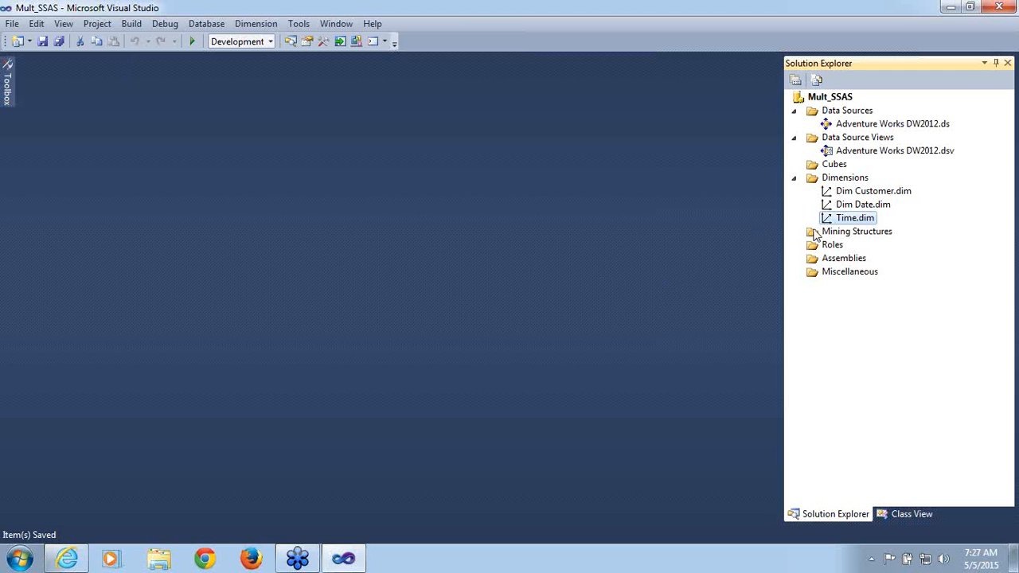
click(842, 180)
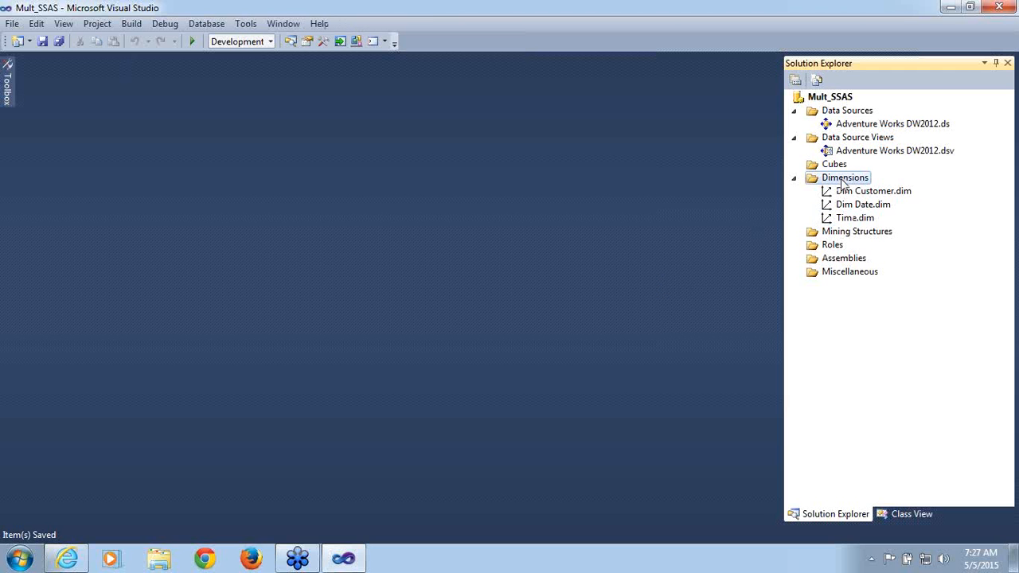
right_click(842, 181)
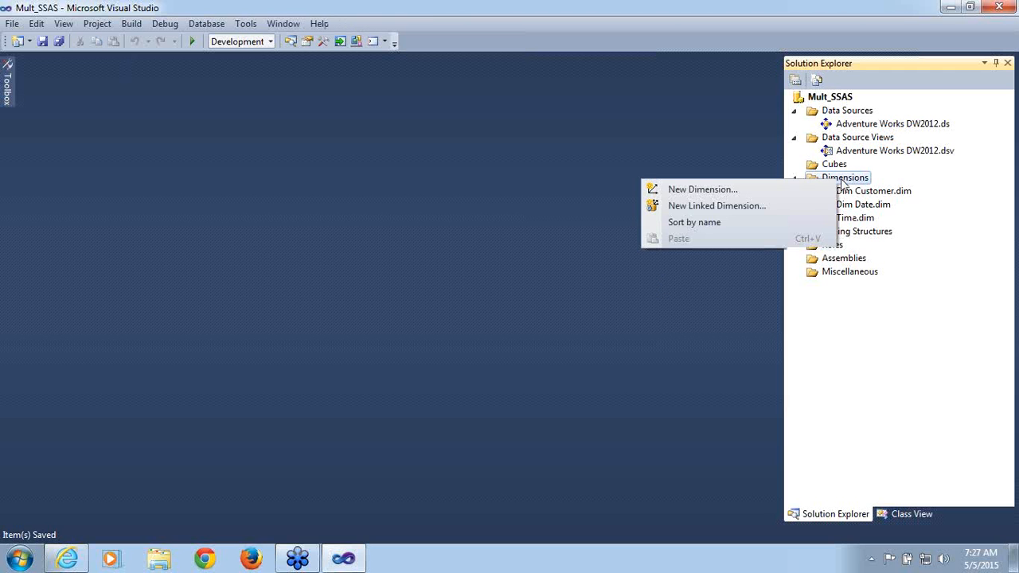
click(765, 190)
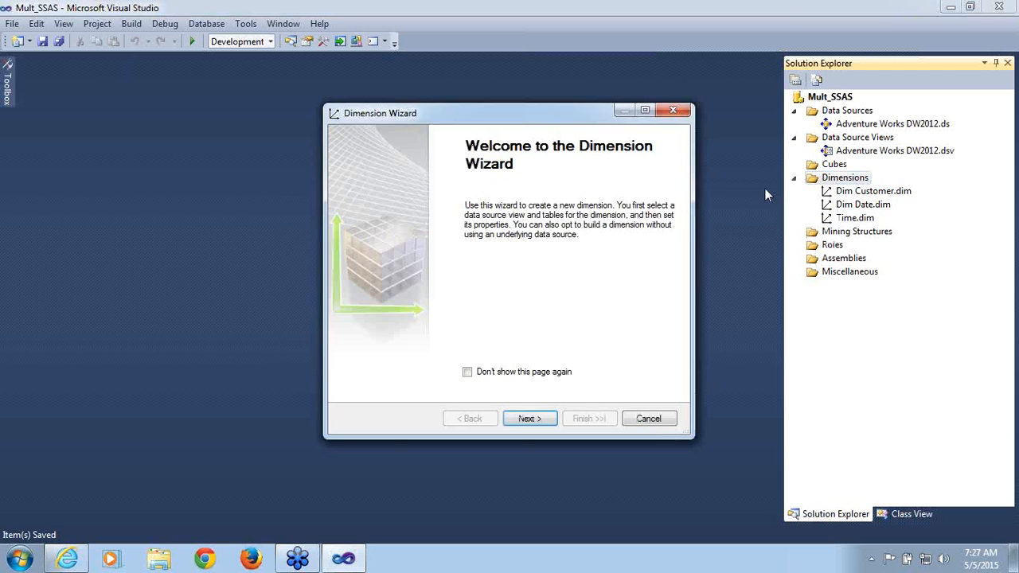
click(529, 420)
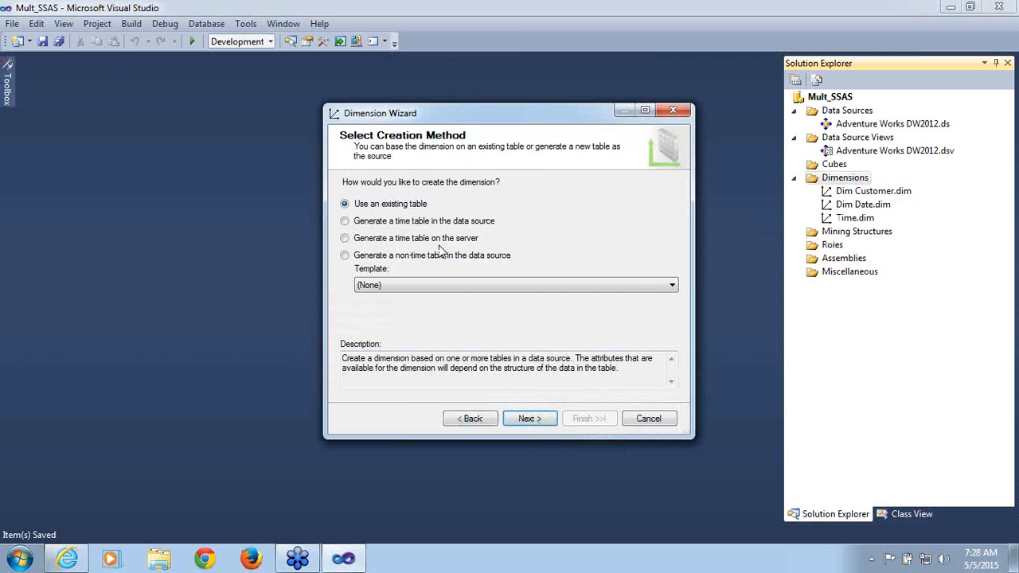
click(516, 419)
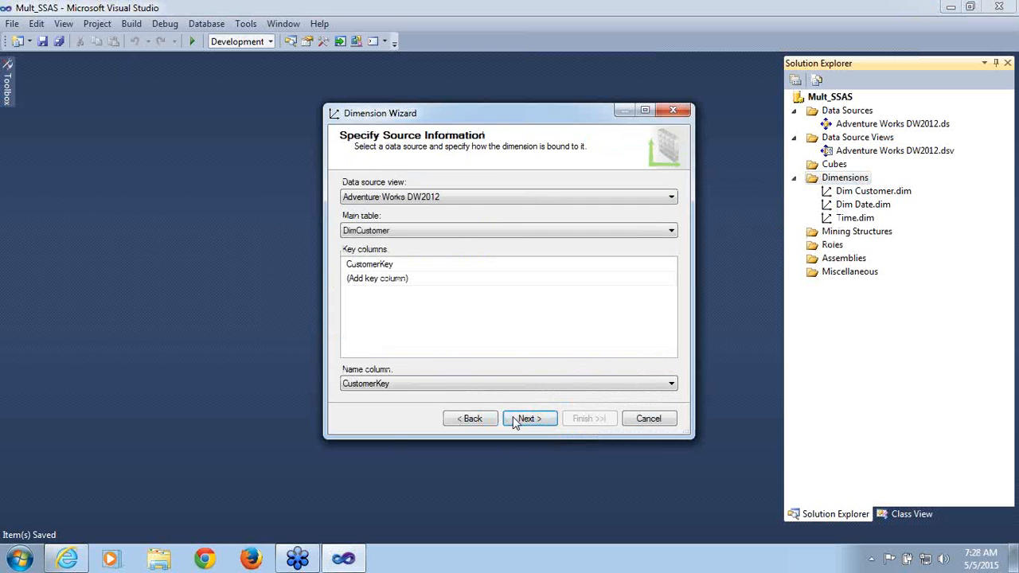
click(672, 230)
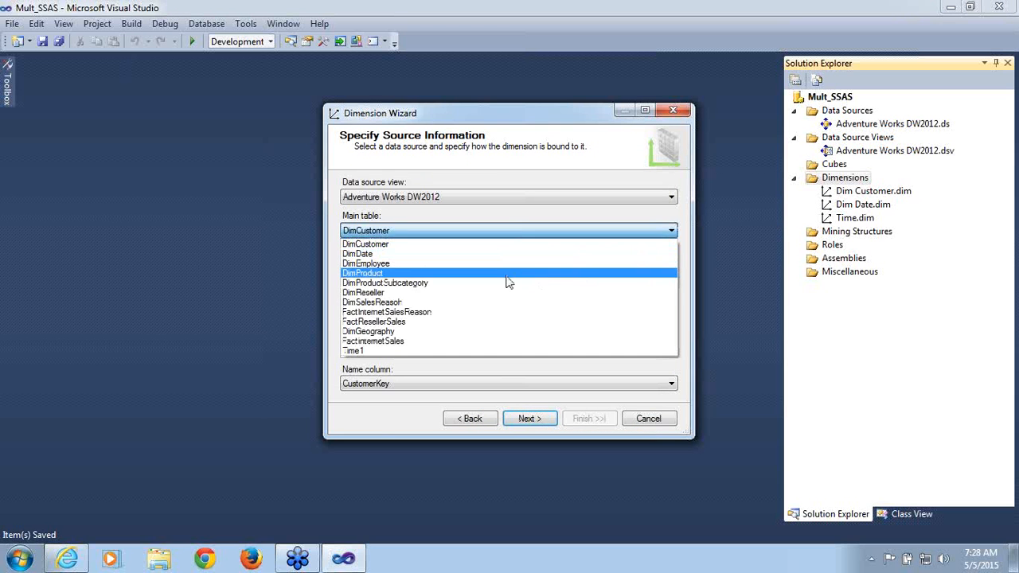
click(437, 337)
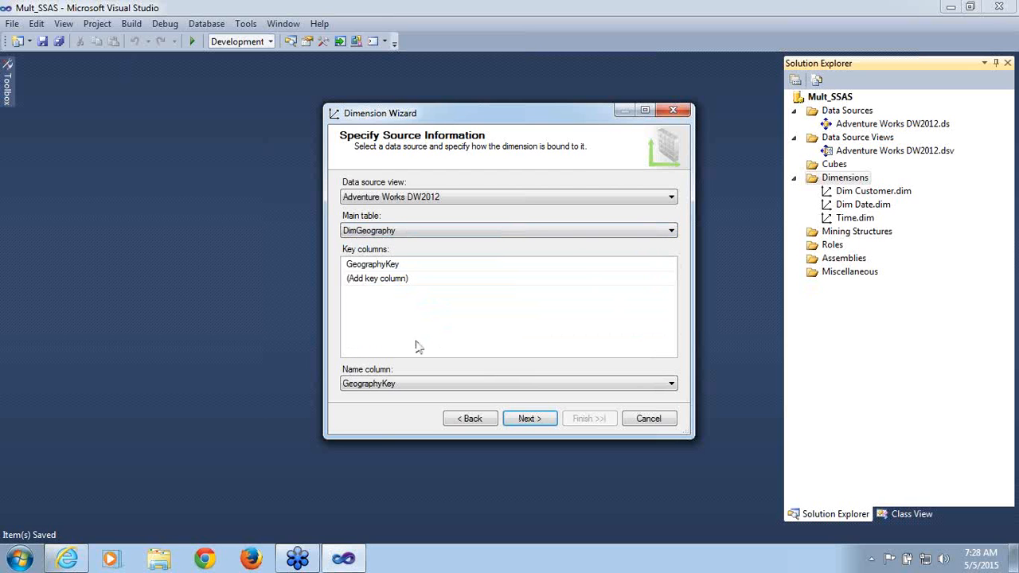
click(523, 418)
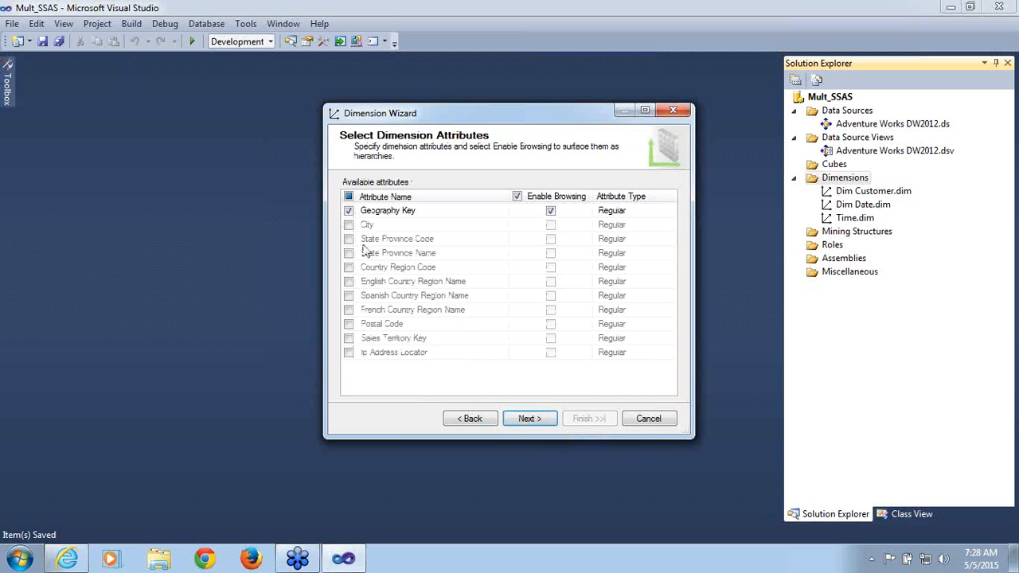
- Include the City, State Province Code, Country Region Code, Postal Code and Ip Address Locator attributes and create the geography dimension
click(349, 225)
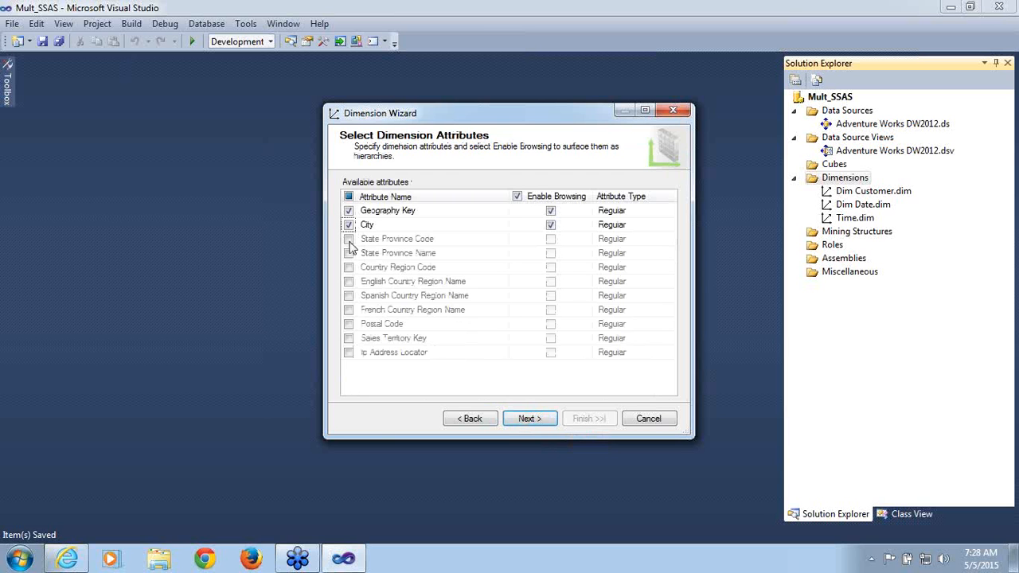
click(349, 240)
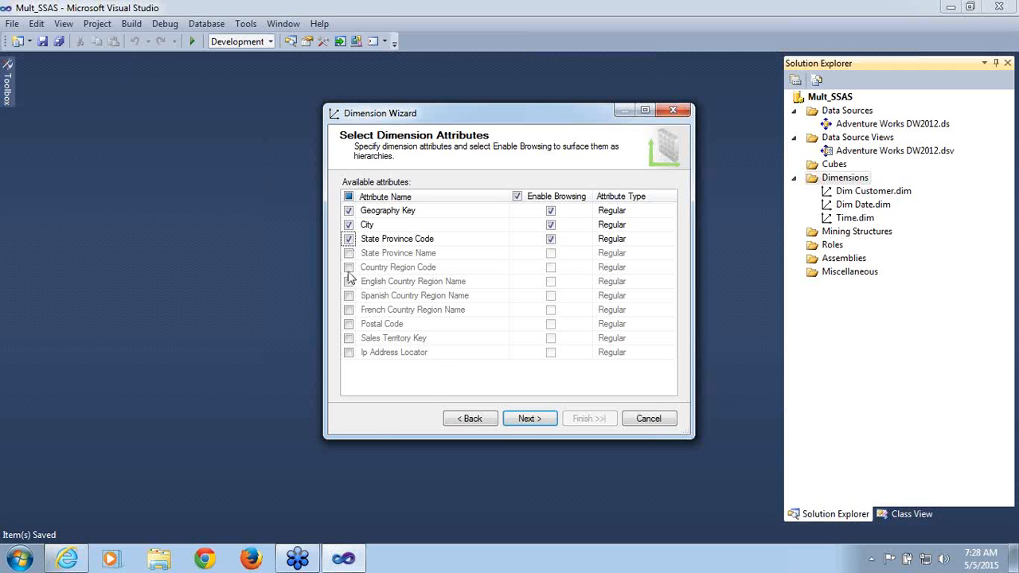
click(349, 267)
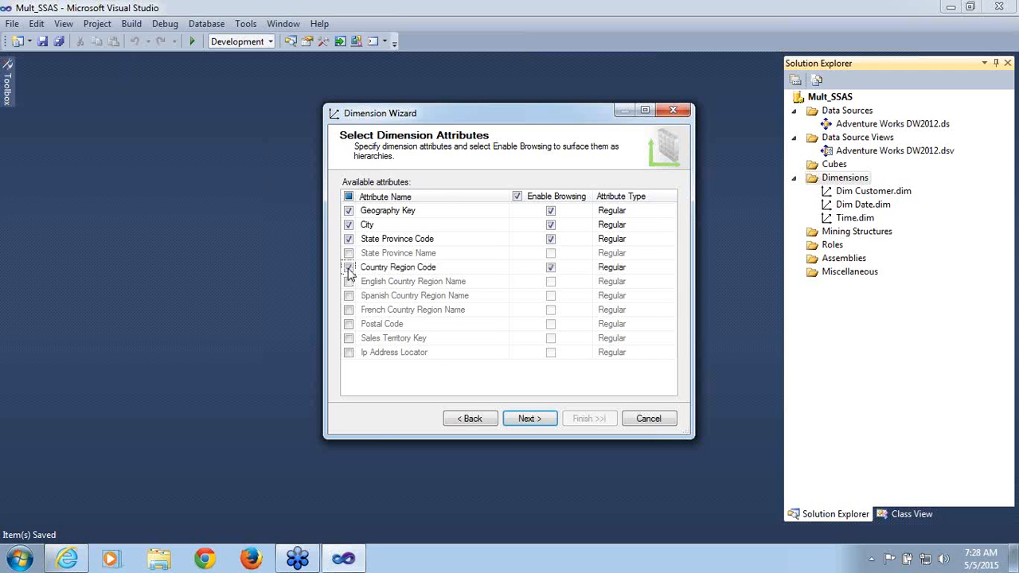
click(348, 325)
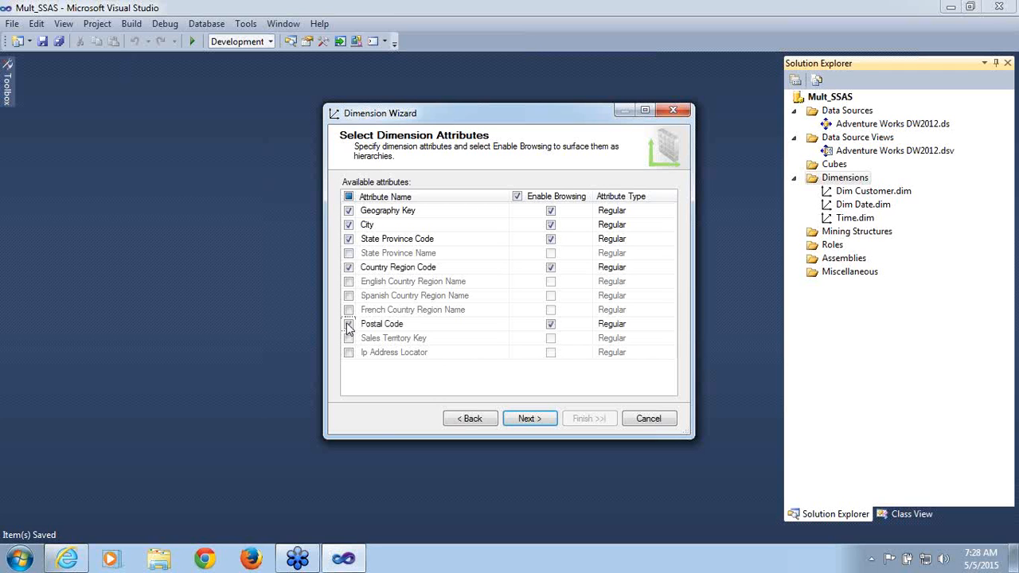
click(349, 353)
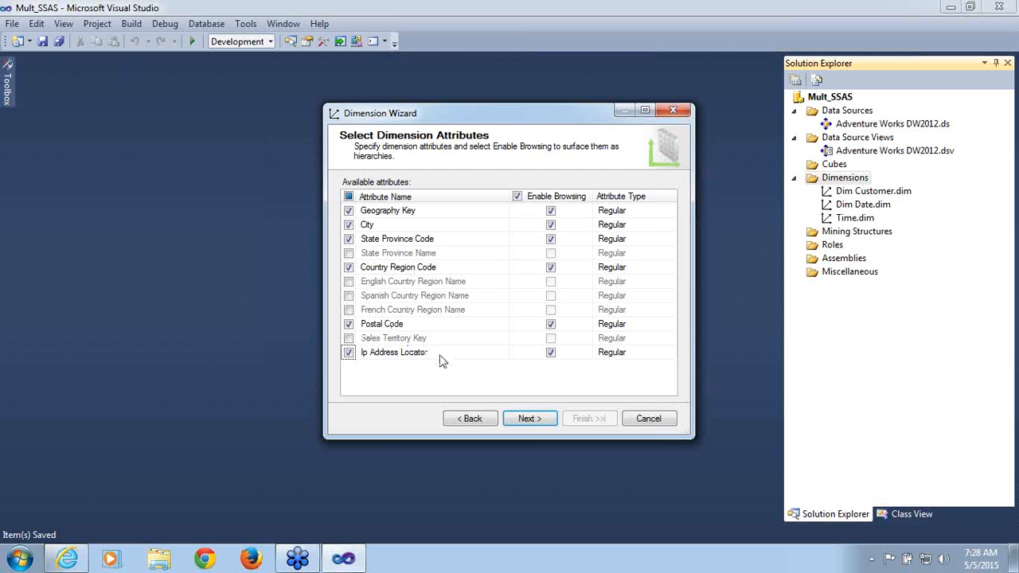
click(529, 419)
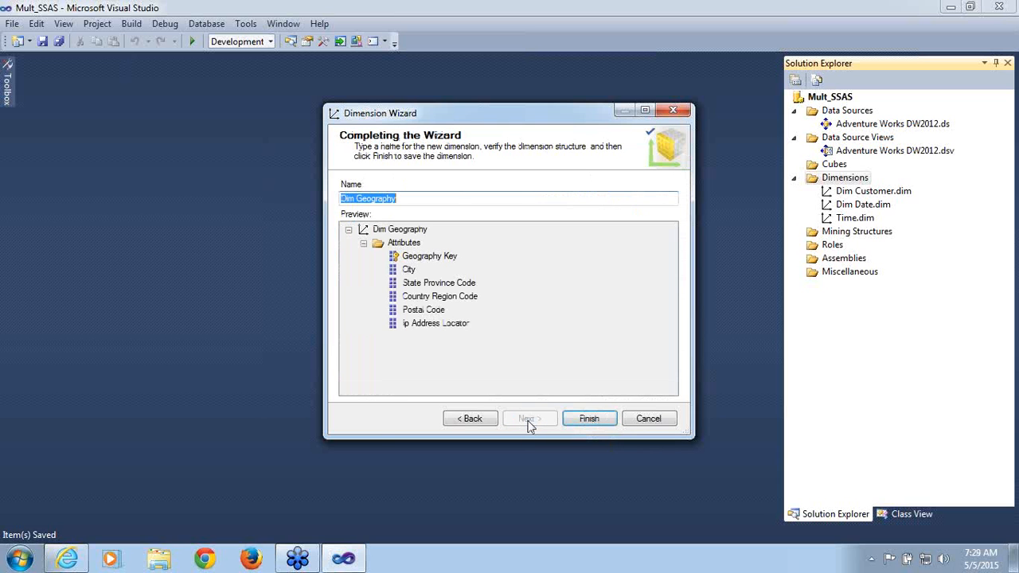
click(601, 422)
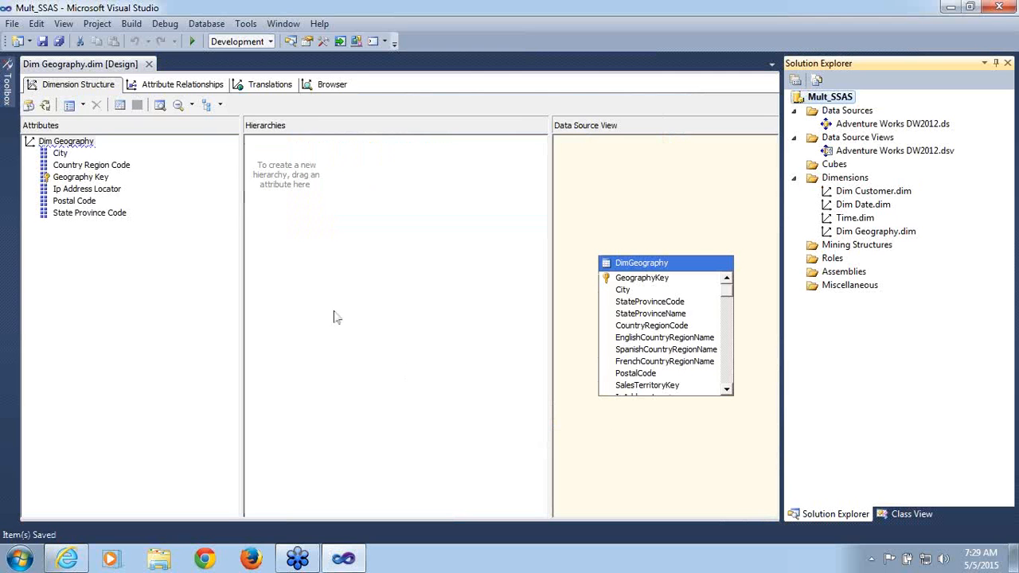
- Build and deploy the project, run a Process Full on the Dim Geography dimension, and close the processing and deployment windows
click(45, 106)
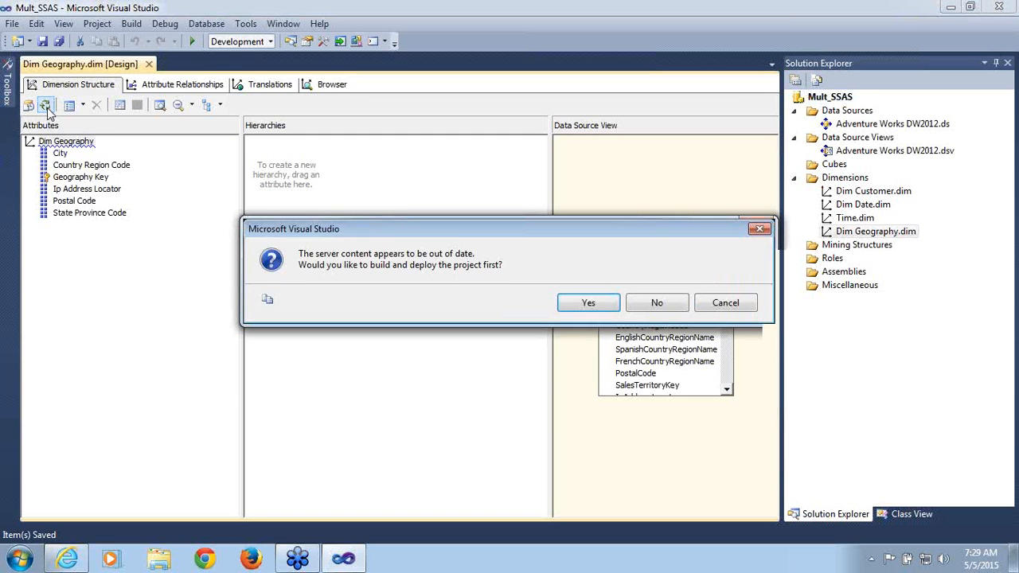
click(586, 310)
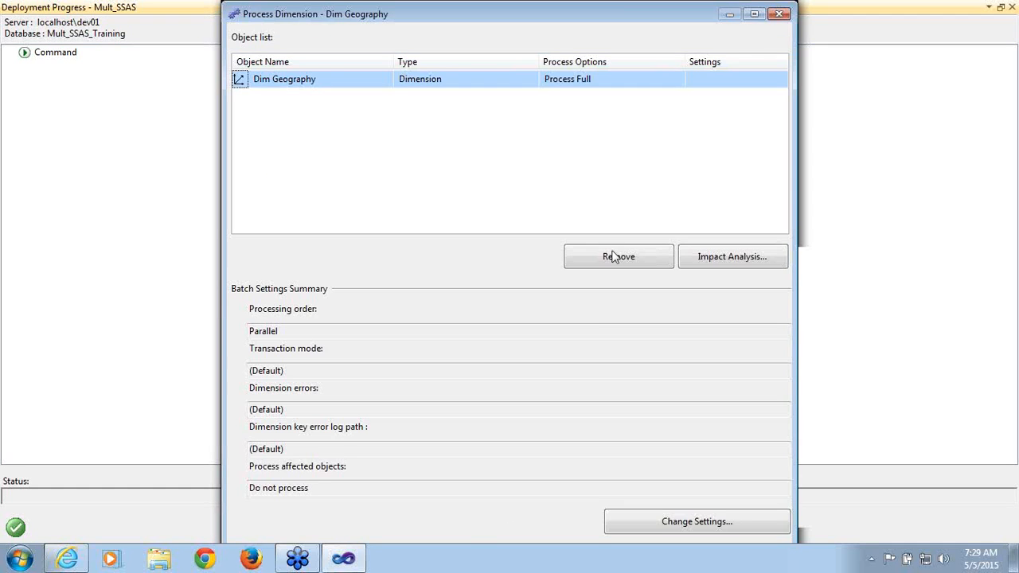
click(755, 13)
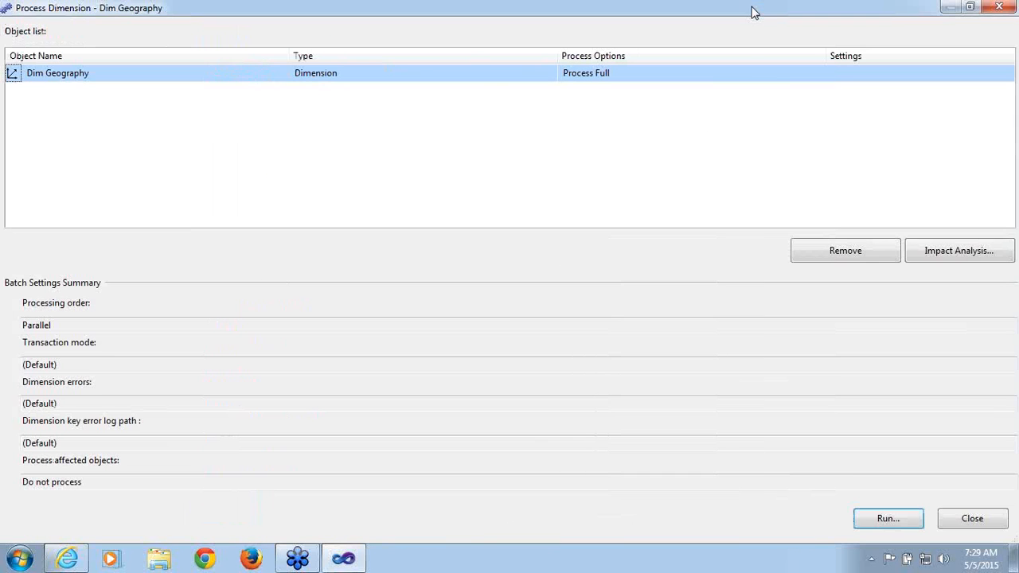
click(887, 523)
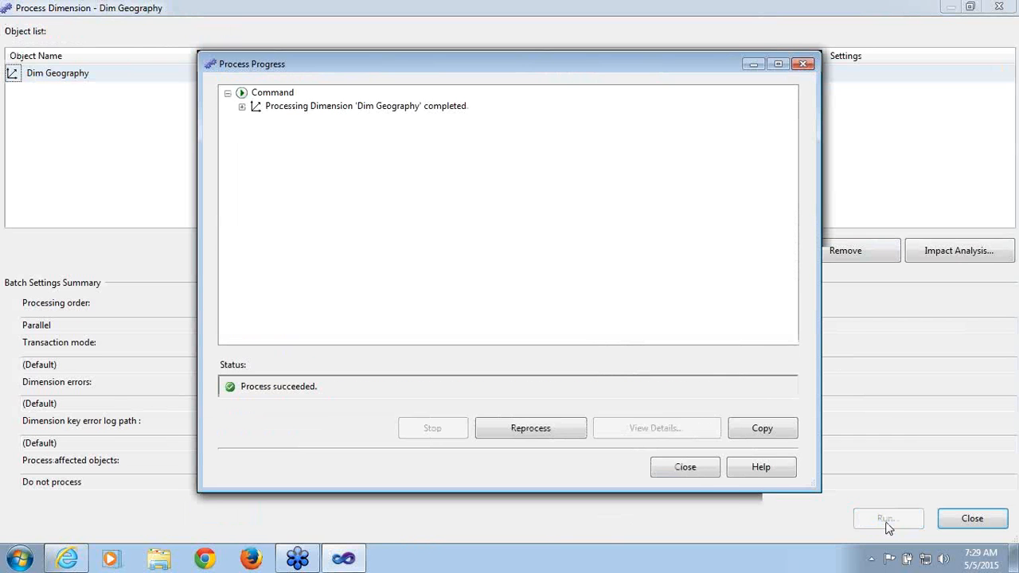
click(691, 476)
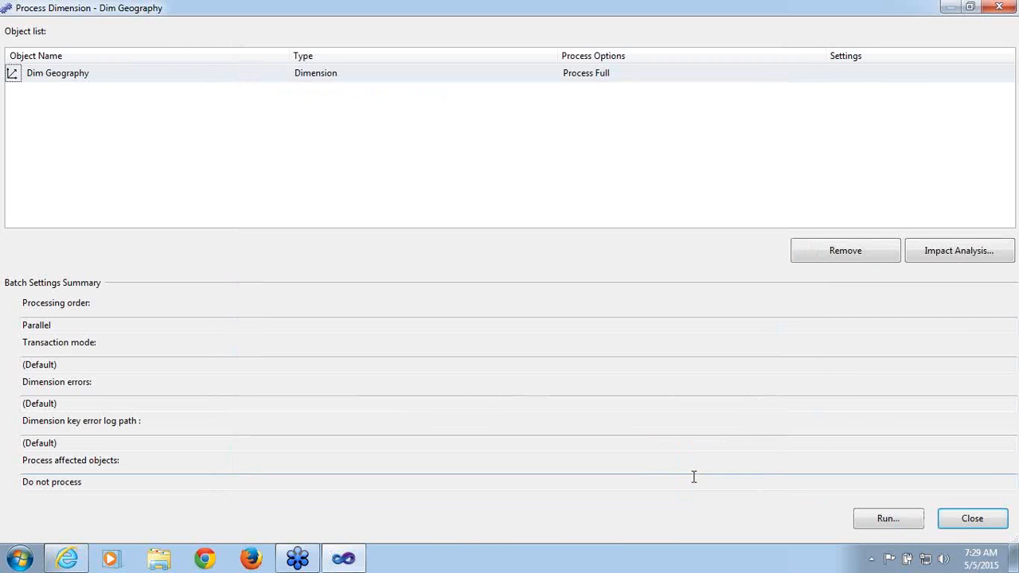
click(971, 520)
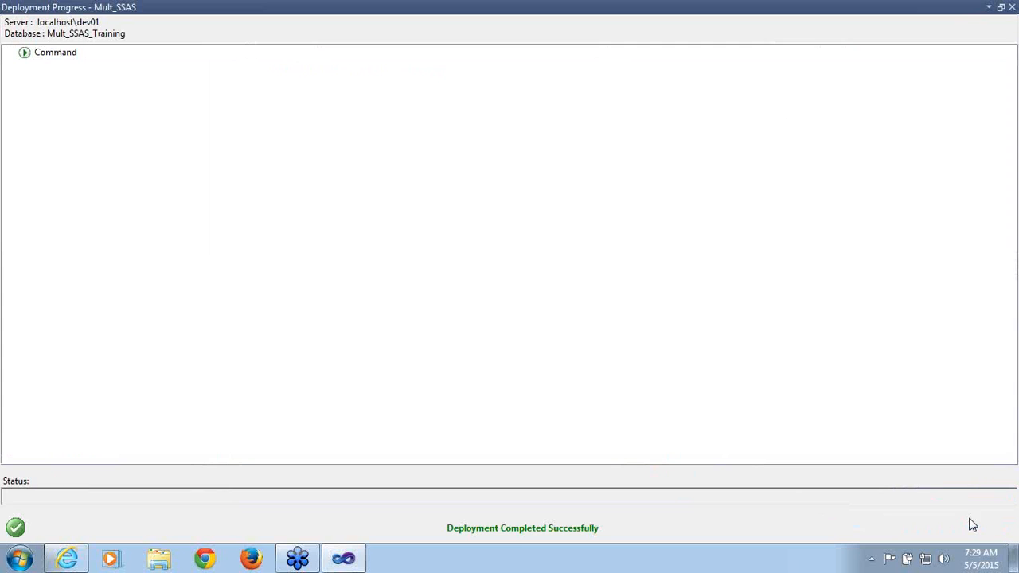
click(1011, 9)
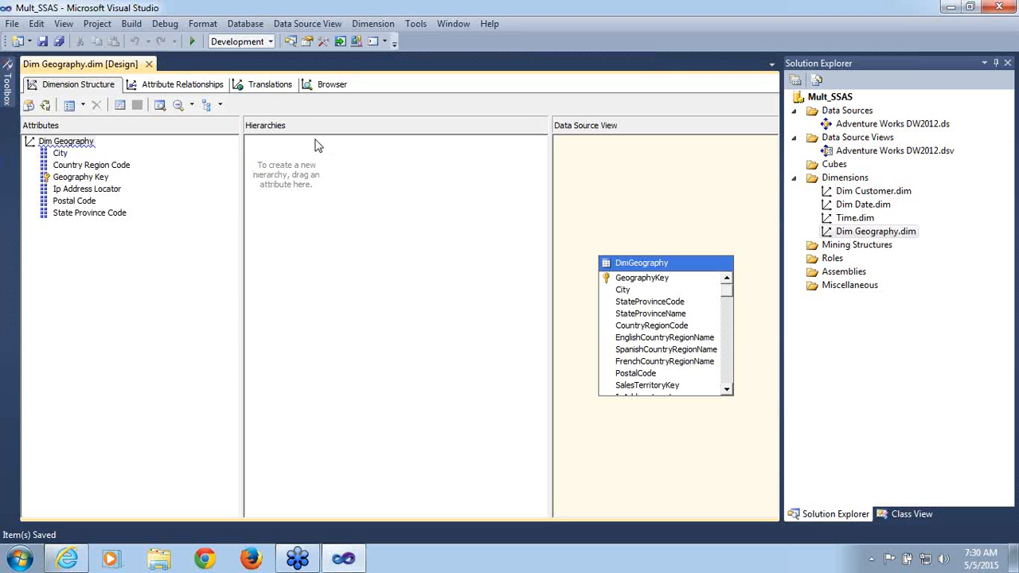
- Browse the Country Region Code hierarchy of Dim Geography, expanding All and examining country members such as AU, CA, DE and US
click(327, 88)
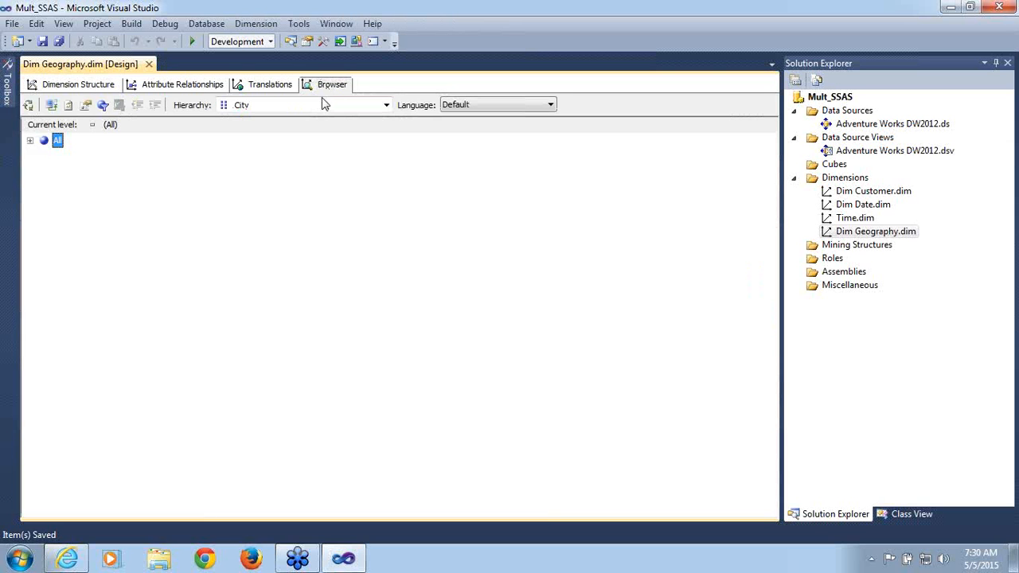
click(386, 105)
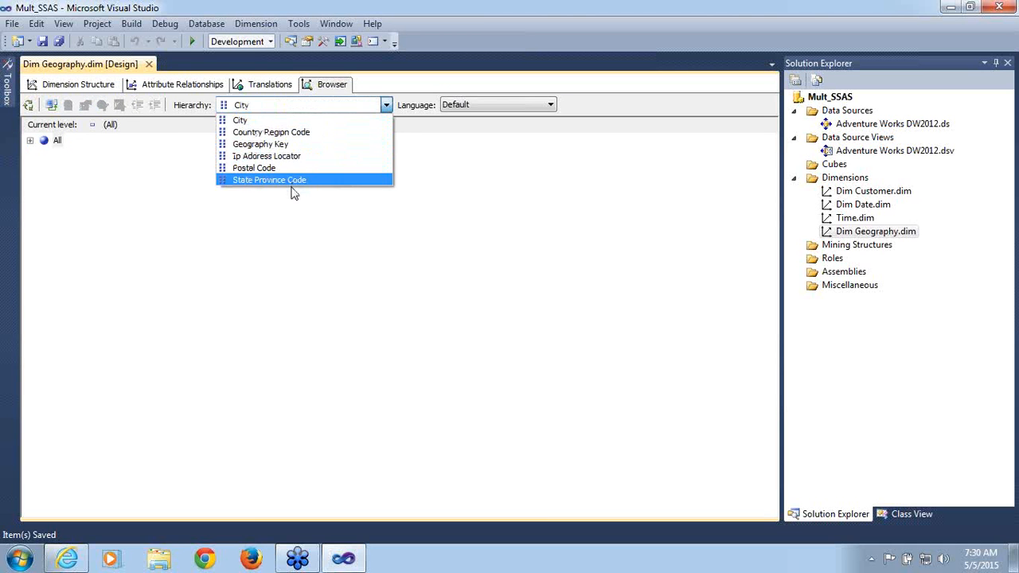
click(304, 132)
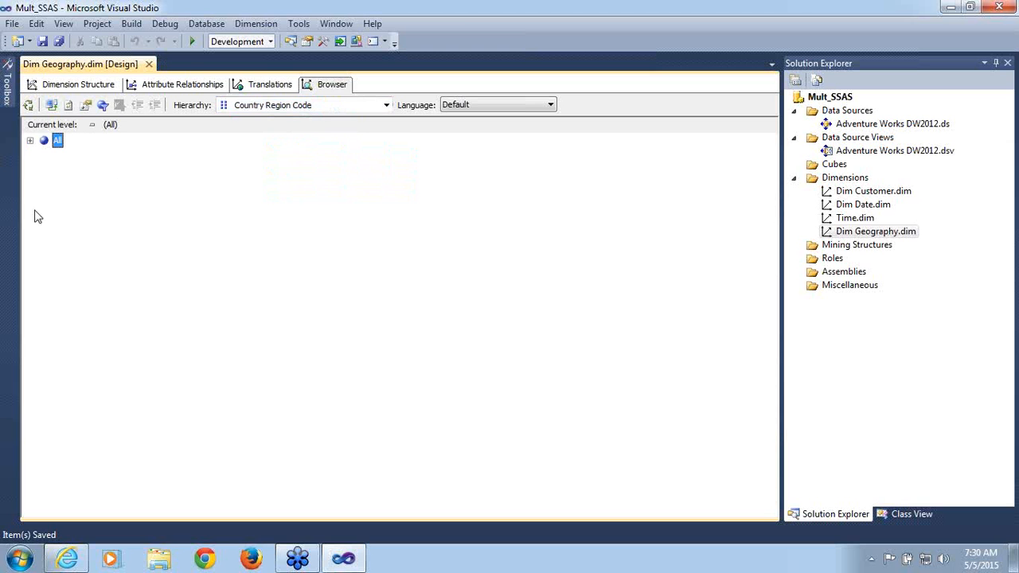
click(29, 140)
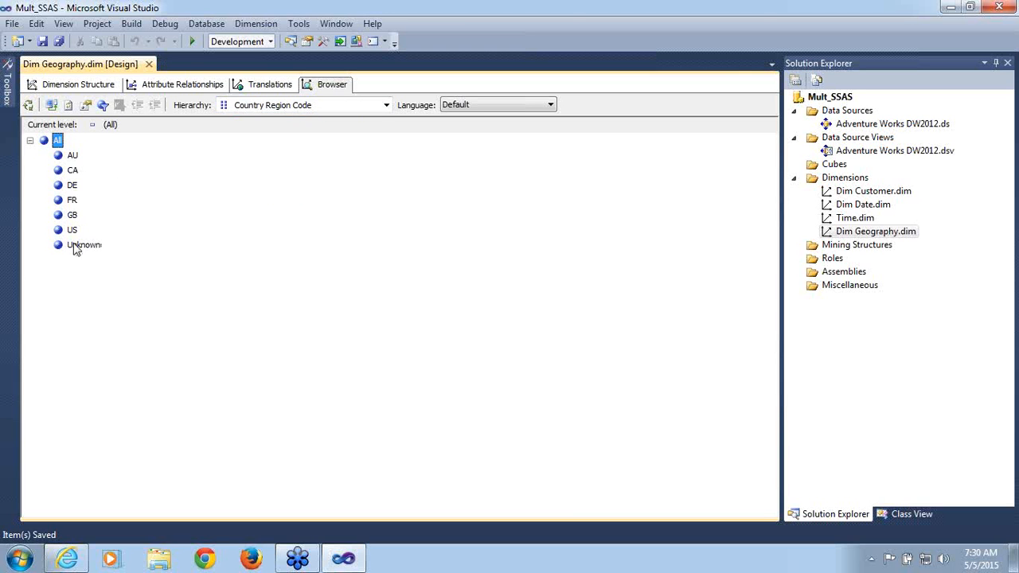
click(72, 172)
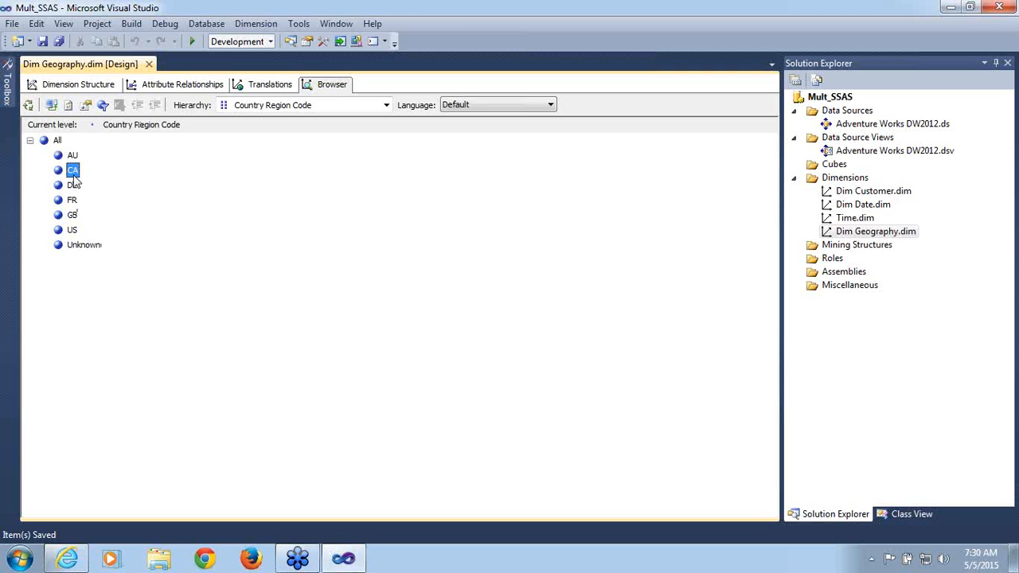
click(76, 185)
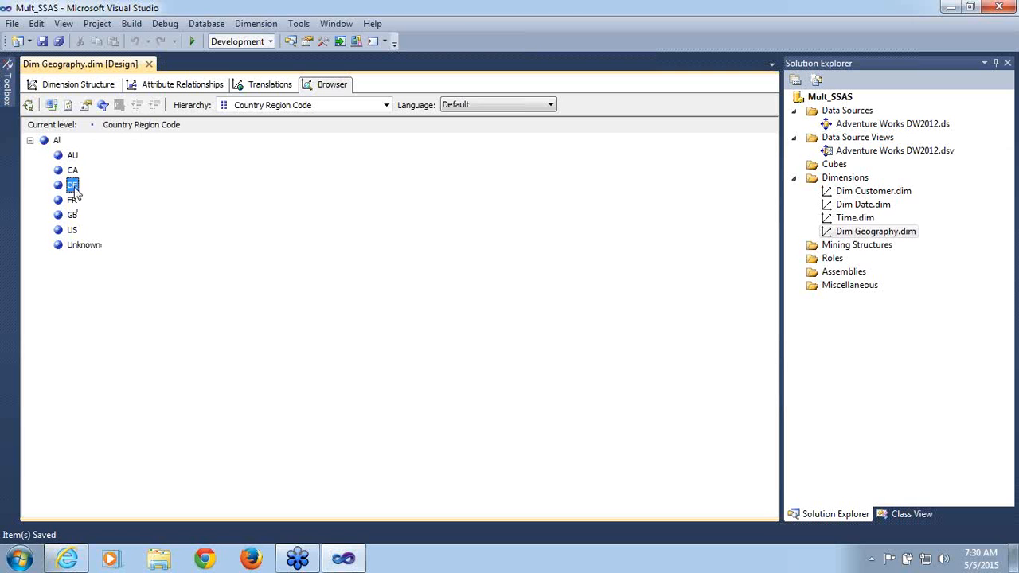
click(73, 232)
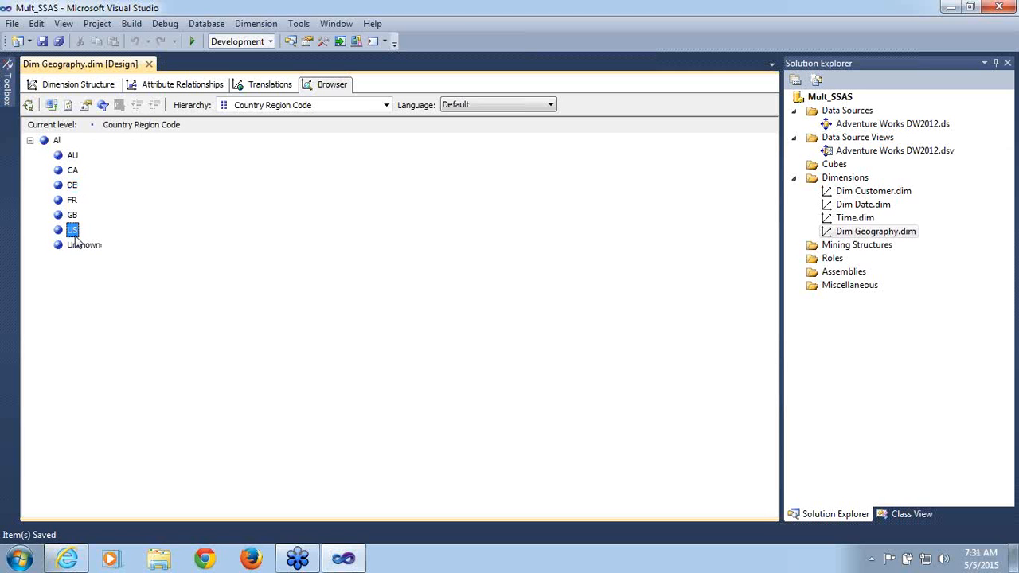
click(72, 156)
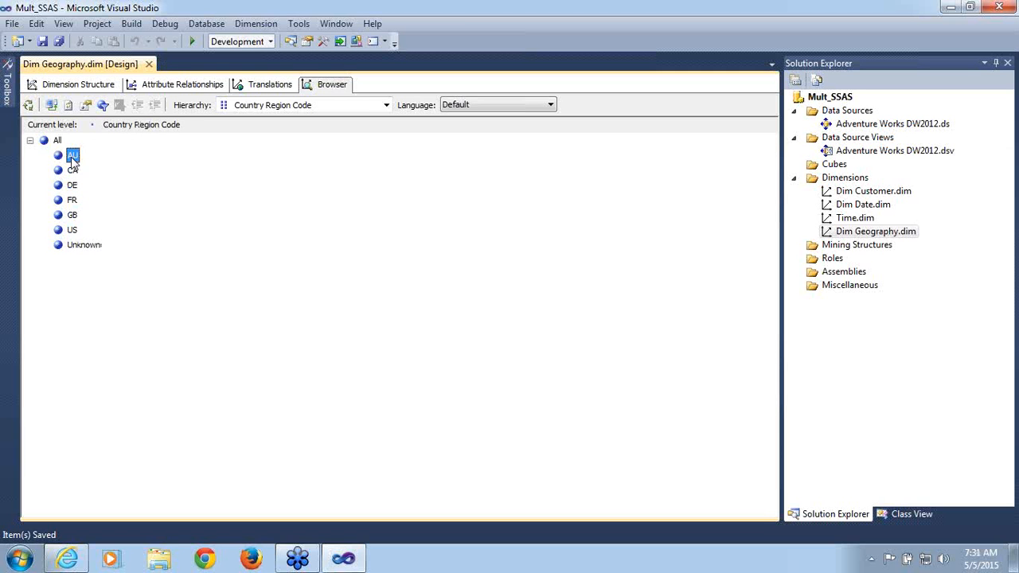
click(73, 175)
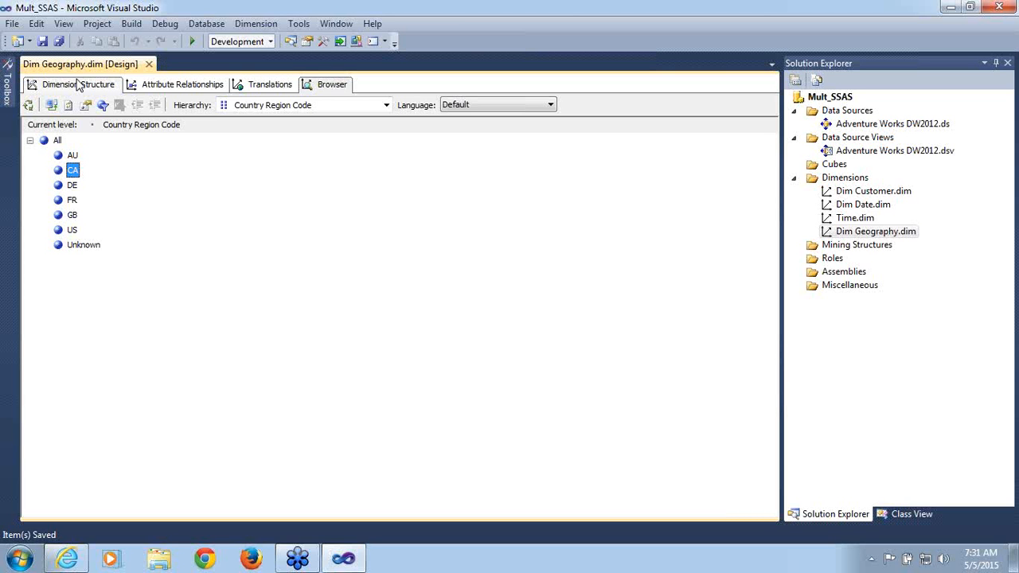
click(72, 230)
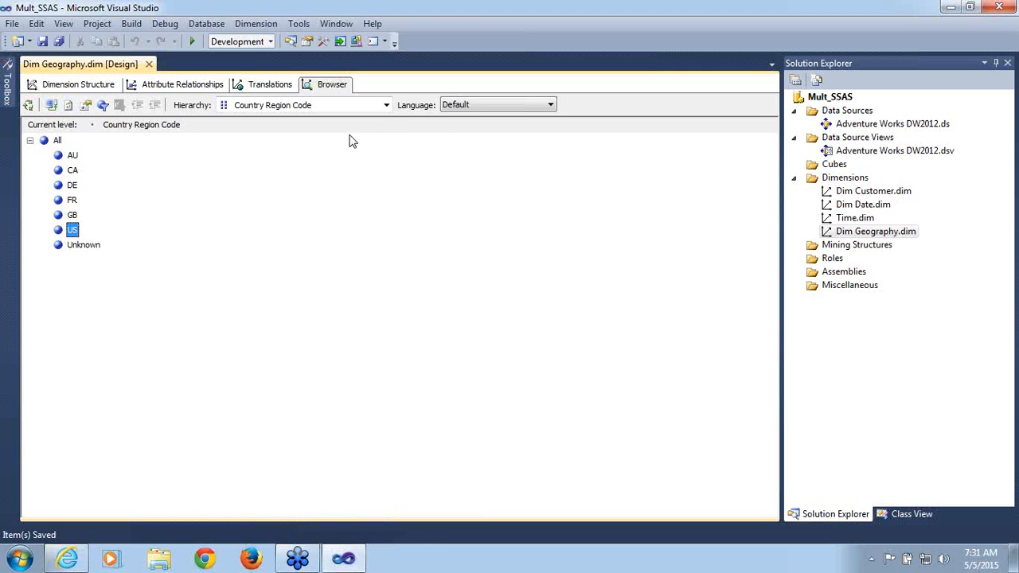
- Browse the State Province Code hierarchy of Dim Geography, expanding All and examining its members, and return to the dimension structure
click(386, 106)
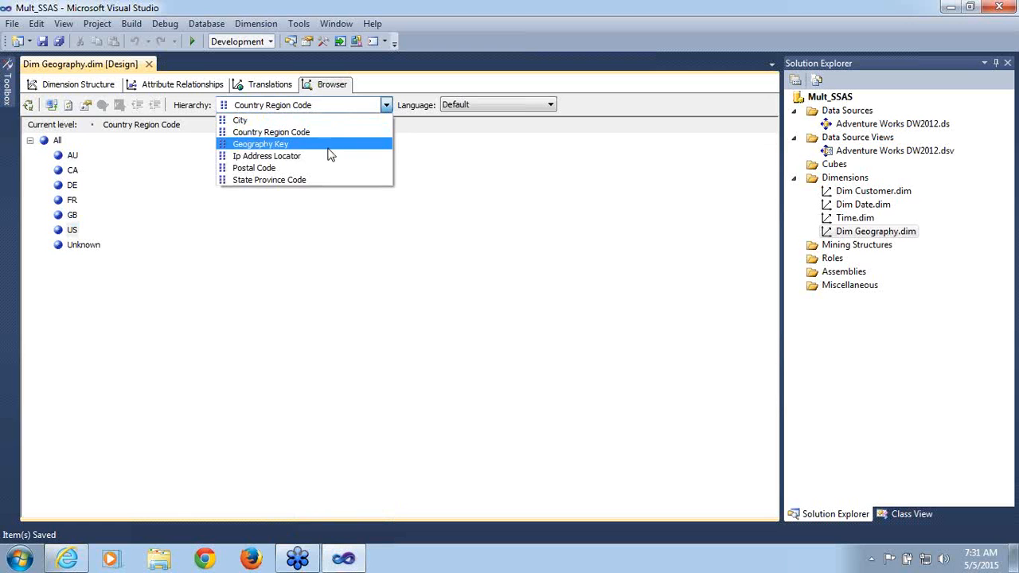
click(316, 181)
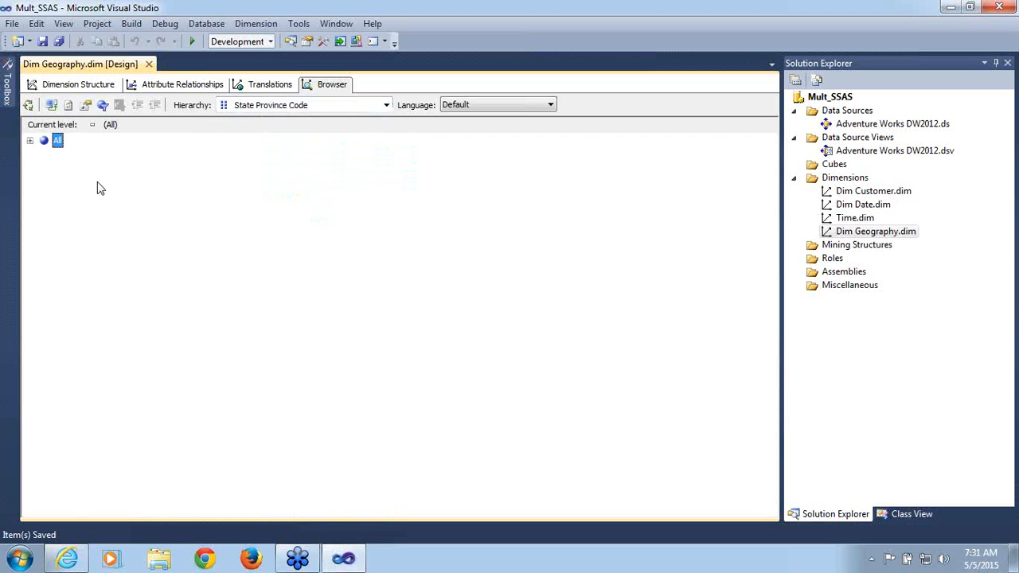
click(29, 143)
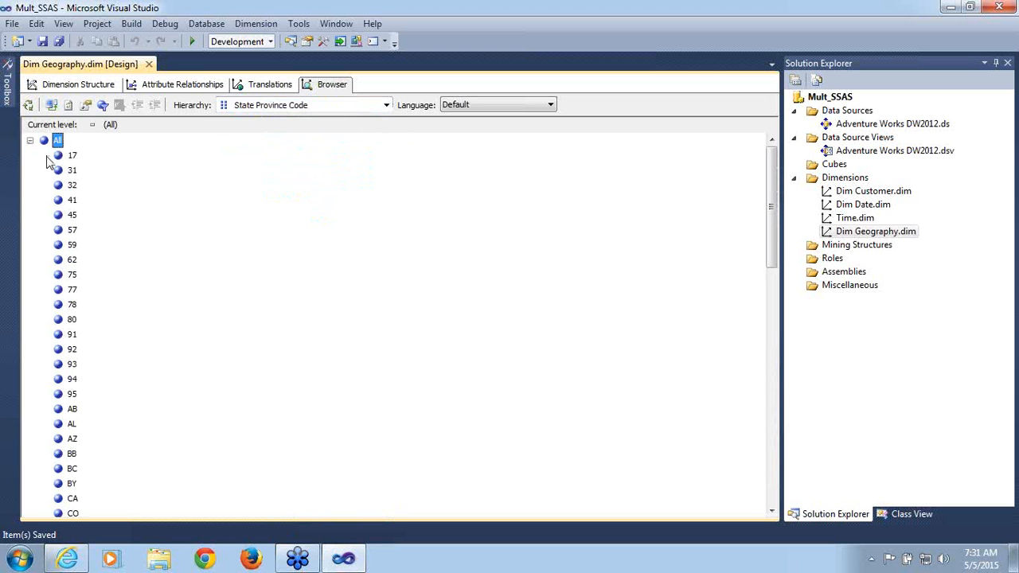
click(71, 305)
click(73, 334)
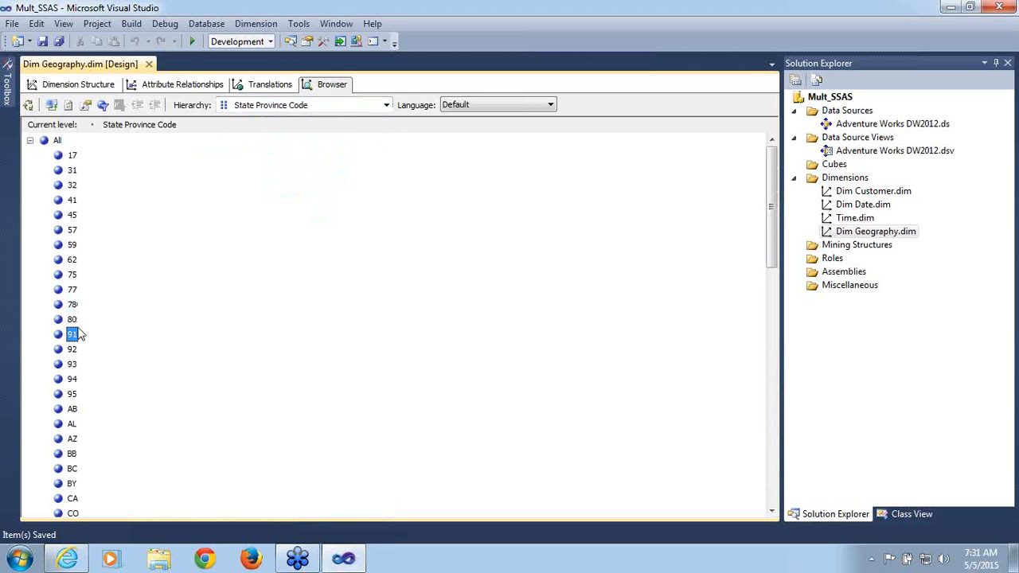
click(71, 85)
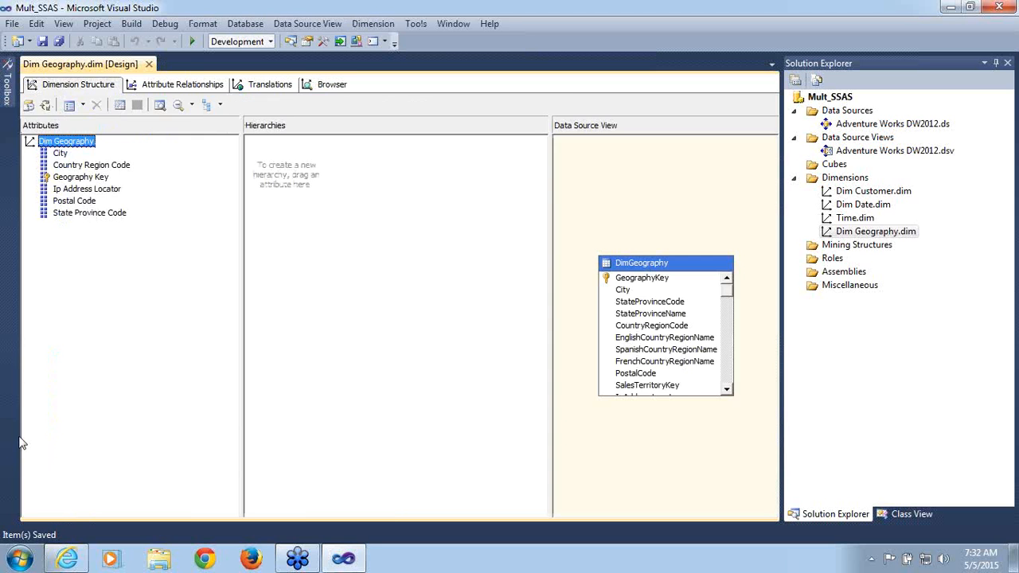
- Start SQL Server Management Studio and connect to the DEV01 instance with the Database Engine server type
click(17, 562)
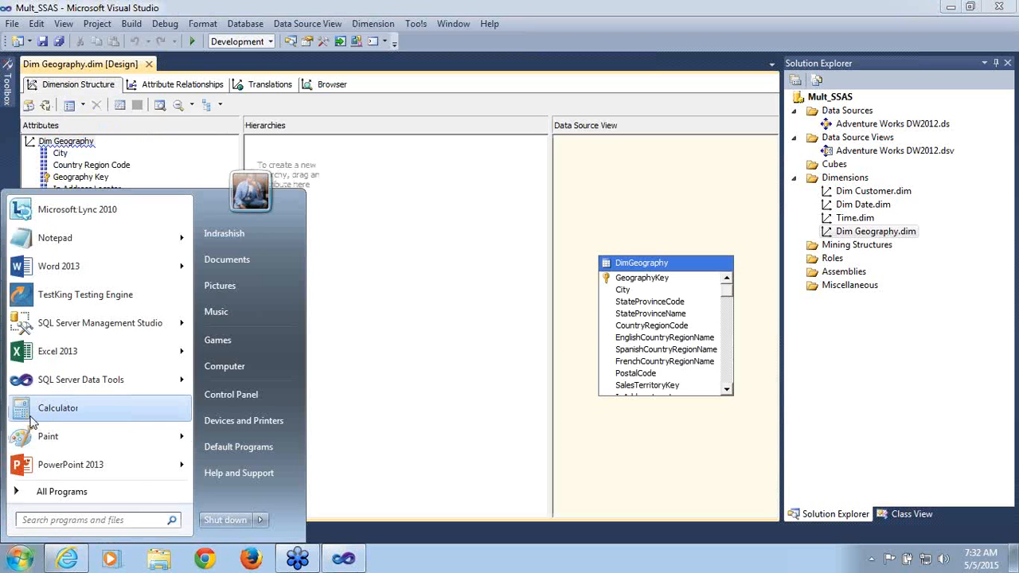
mouse_move(82, 313)
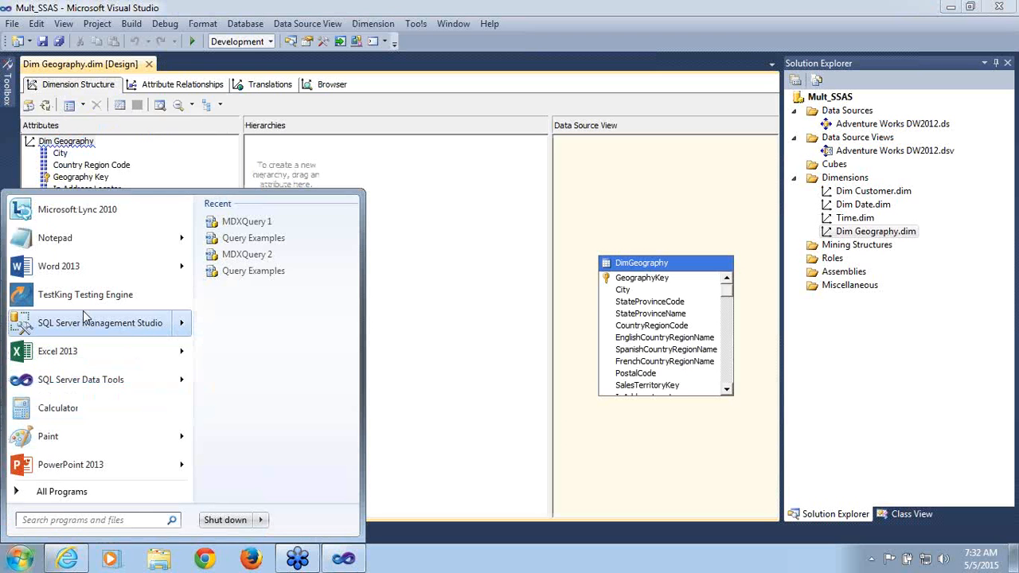
click(83, 320)
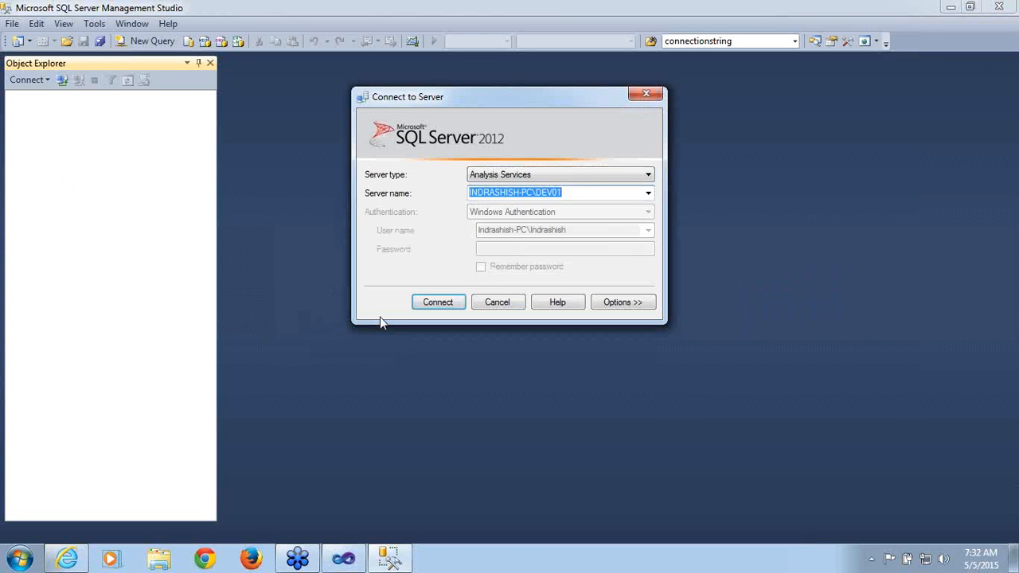
click(648, 177)
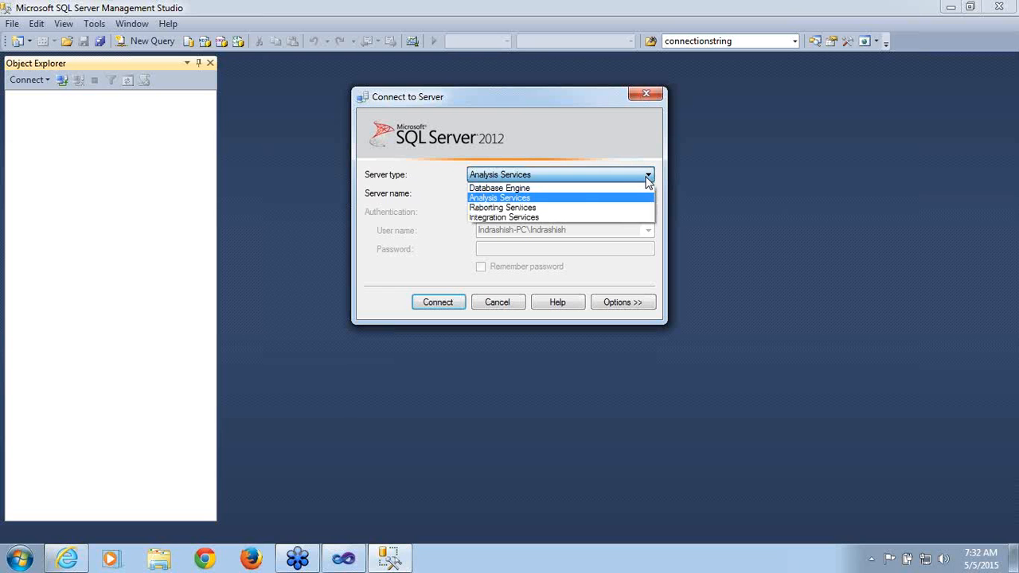
click(523, 188)
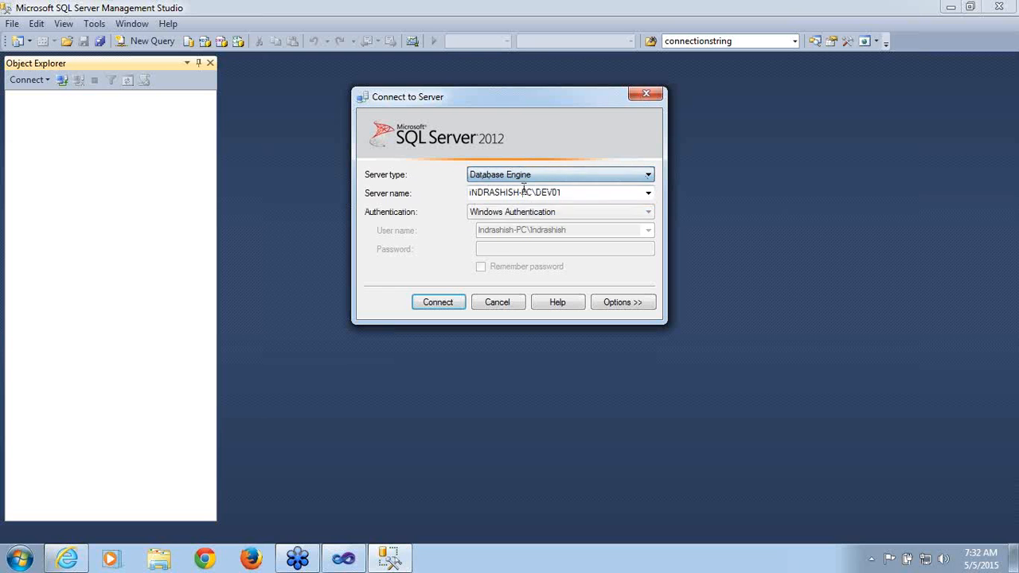
click(439, 302)
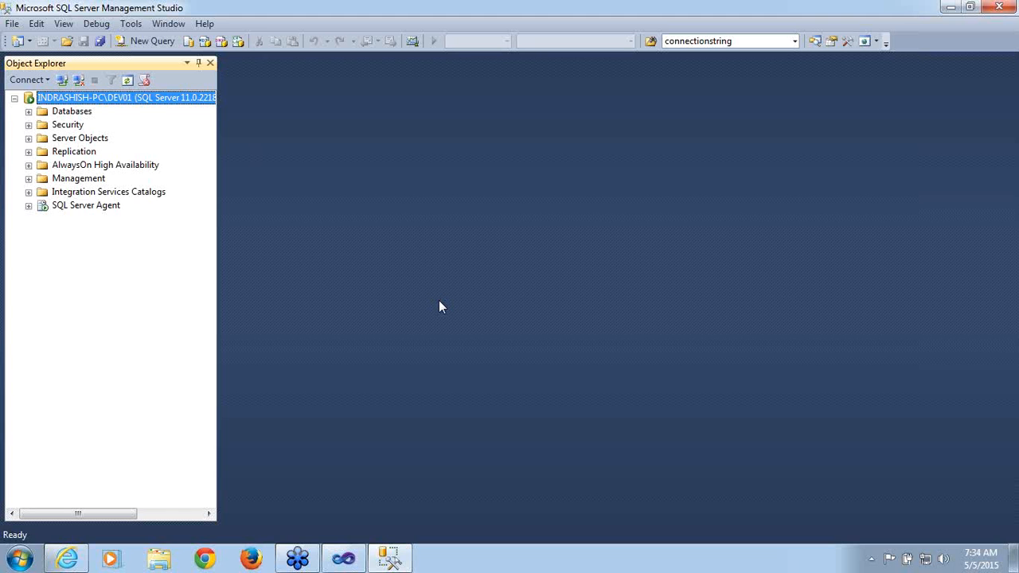
- Expand the tables of the AdventureWorksDW2012 database and select the dbo.DimGeography table
click(28, 113)
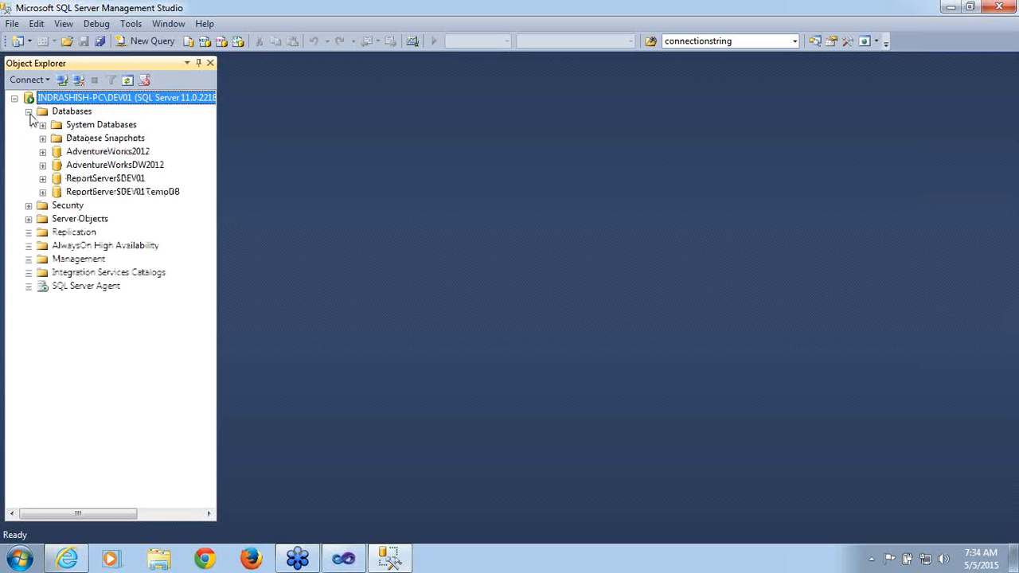
click(43, 165)
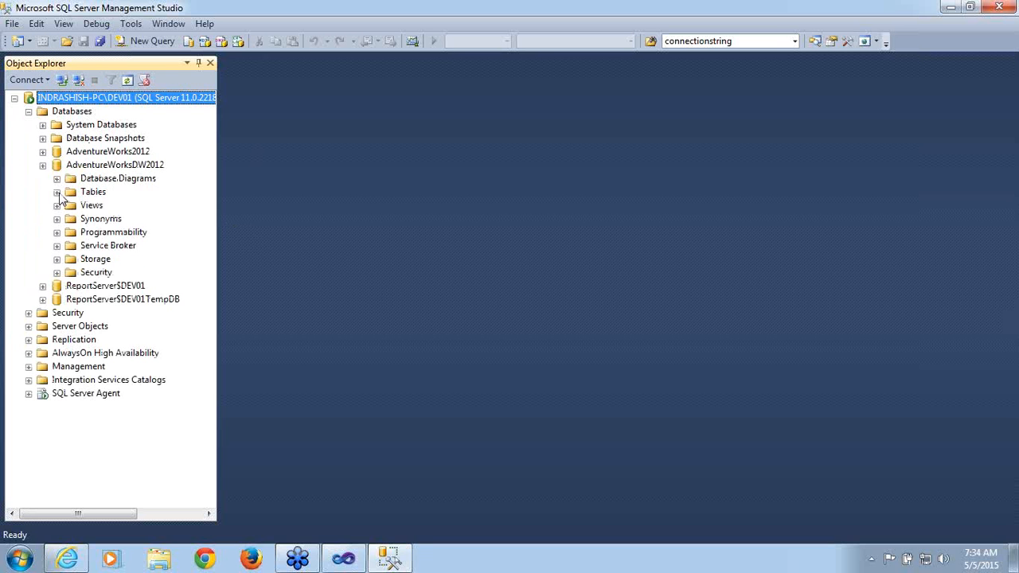
click(57, 192)
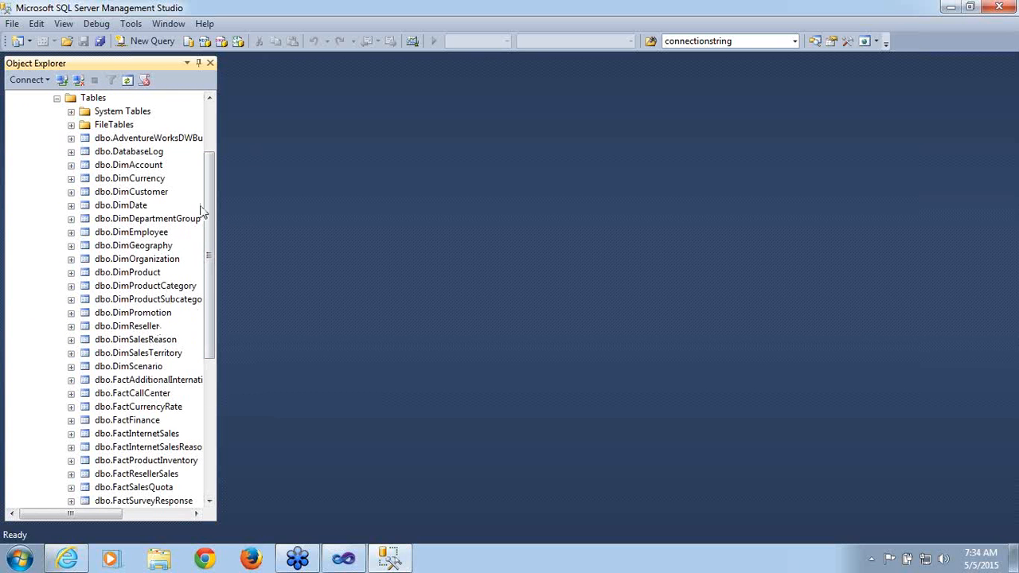
mouse_move(211, 214)
mouse_down()
mouse_move(216, 280)
mouse_move(207, 204)
mouse_up()
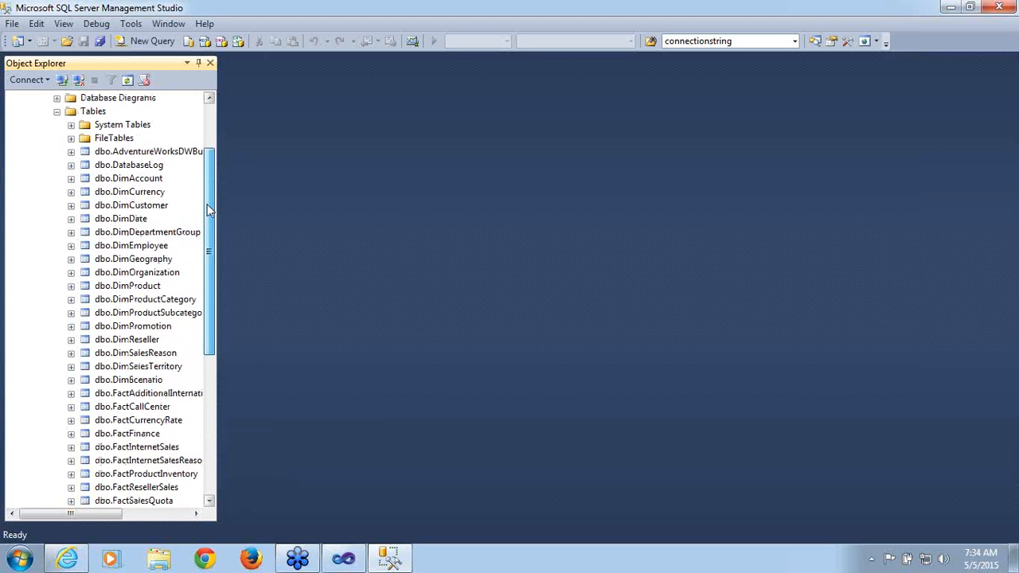
click(150, 260)
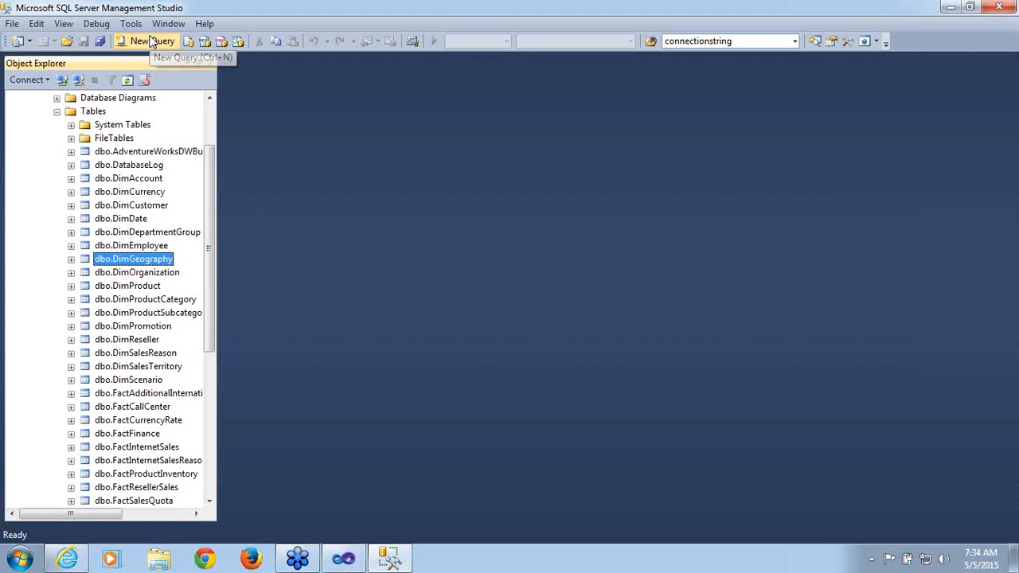
- Write and execute the query select * from [dbo].[DimGeography] in a new query window
click(151, 43)
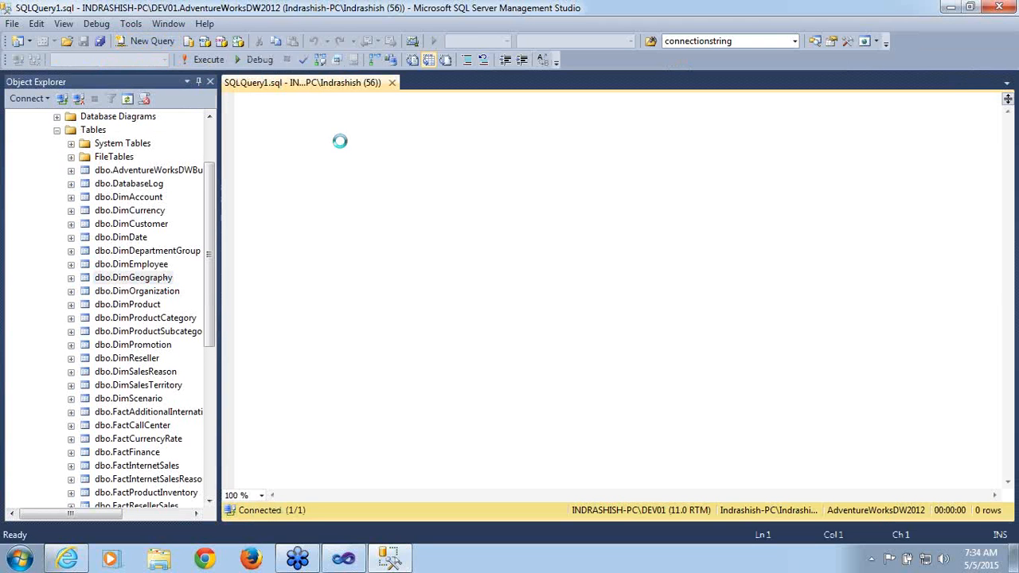
text(select * from)
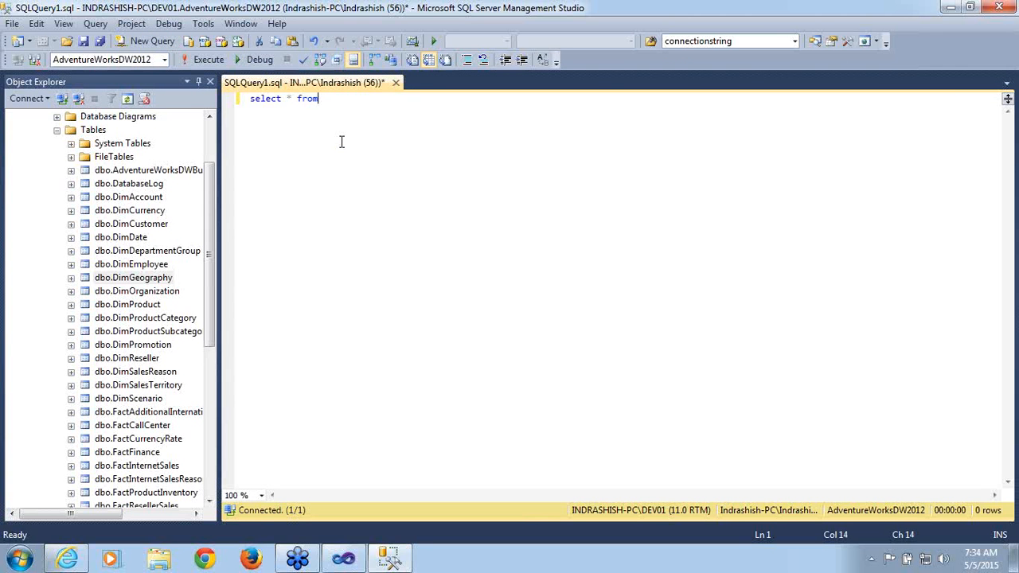
click(134, 283)
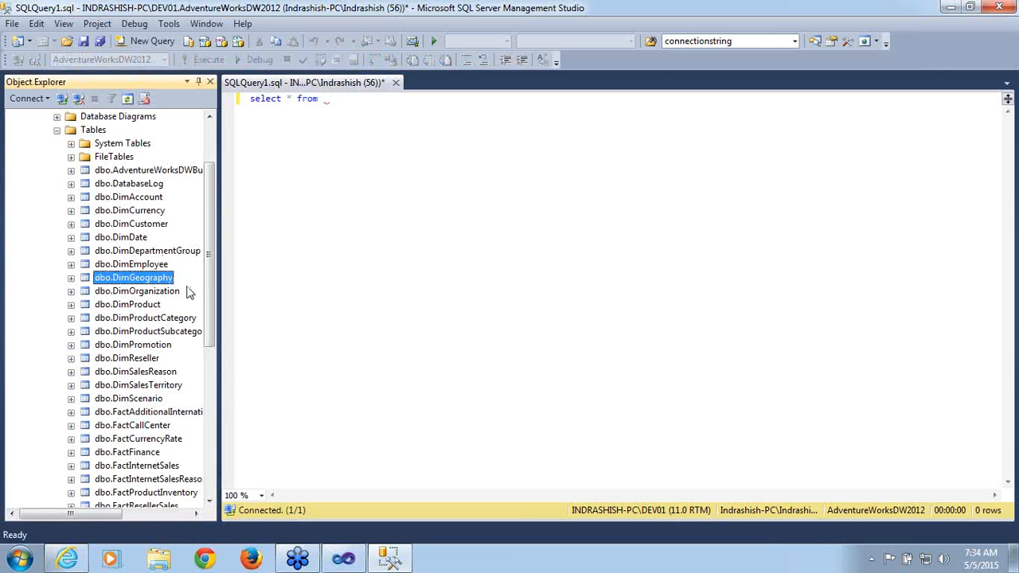
drag(159, 288, 360, 148)
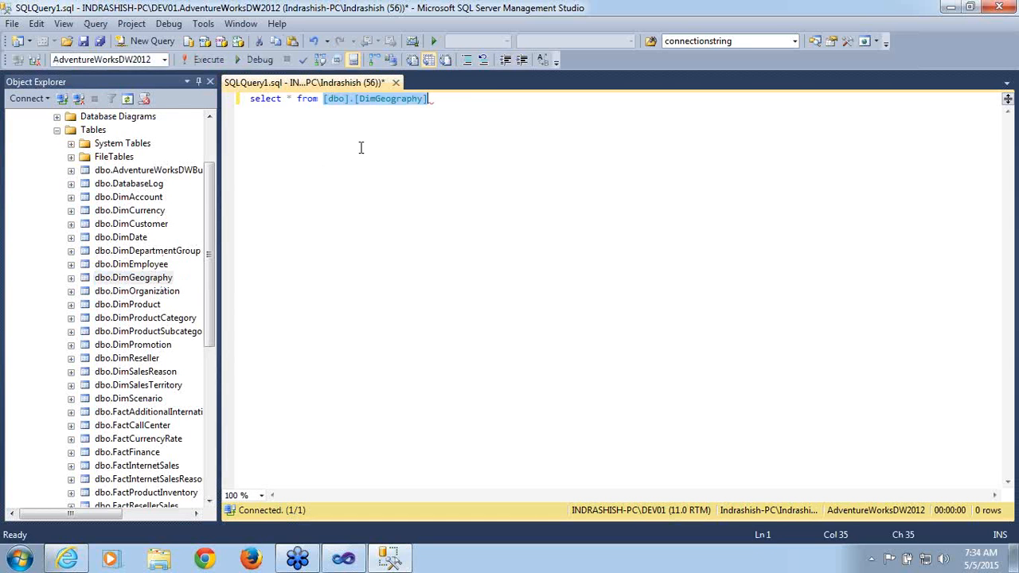
click(499, 99)
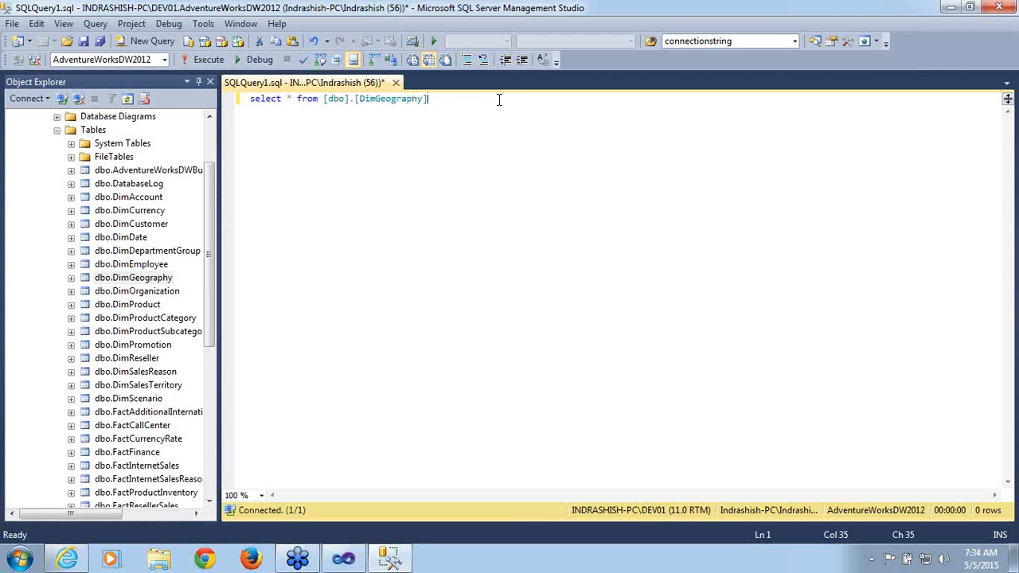
key(ctrl+a)
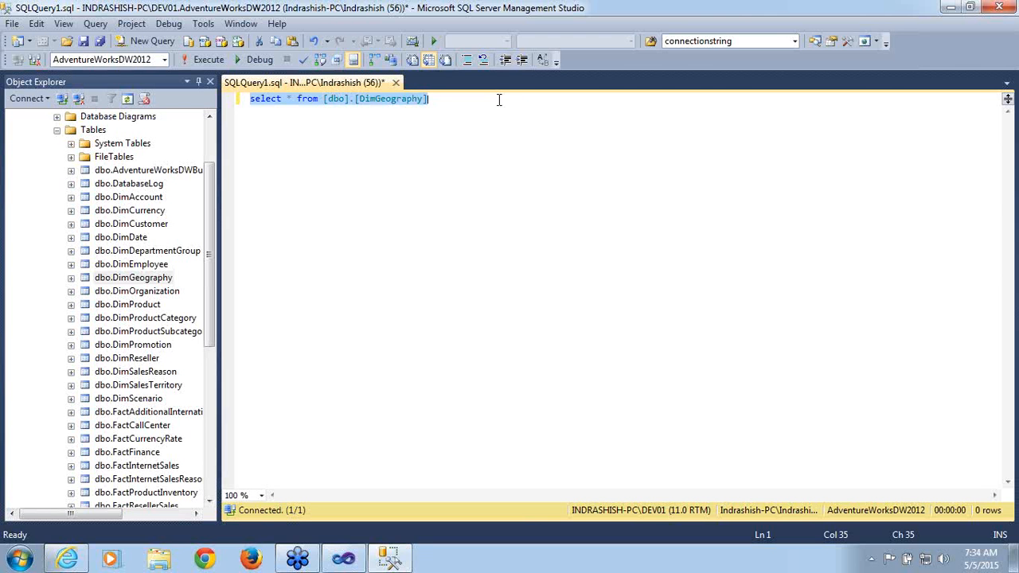
click(195, 62)
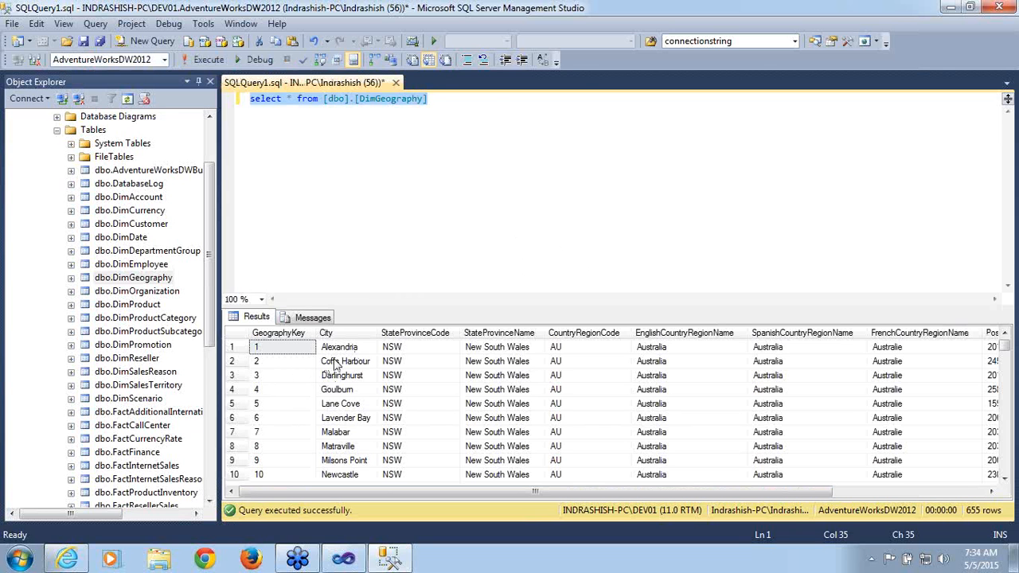
- Compare the state province and country region code columns with their name columns in the DimGeography query results
click(493, 351)
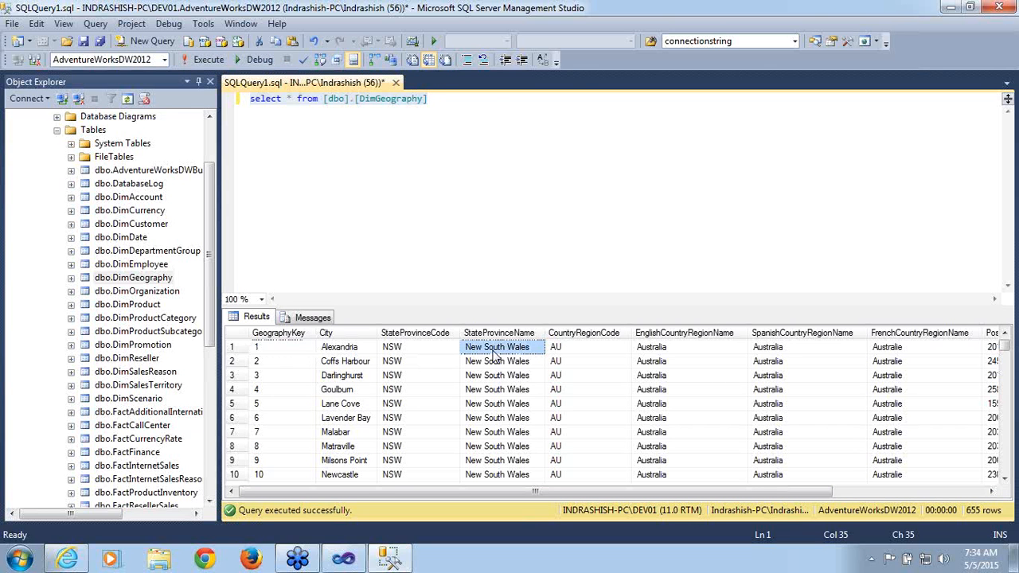
click(431, 352)
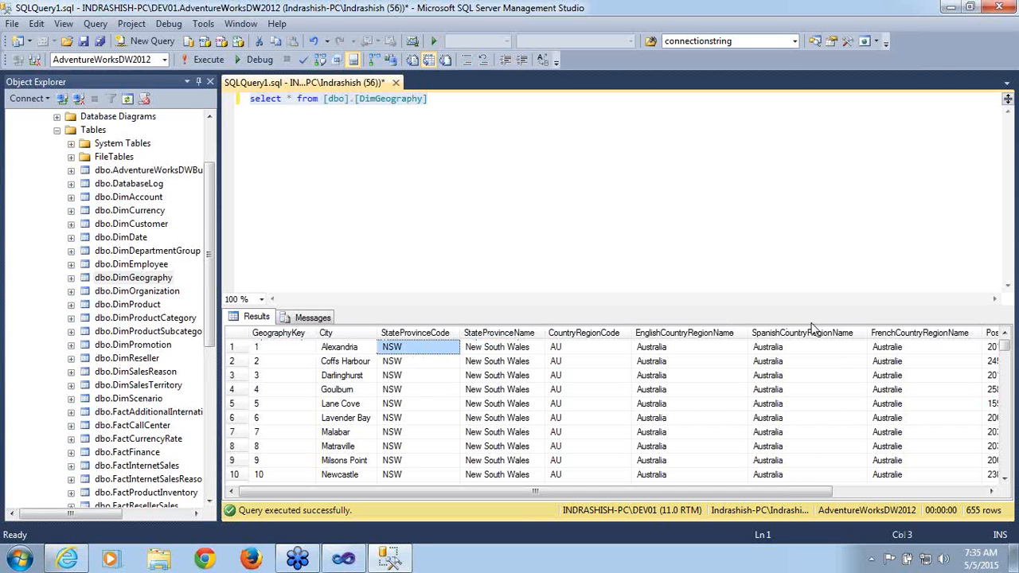
click(665, 349)
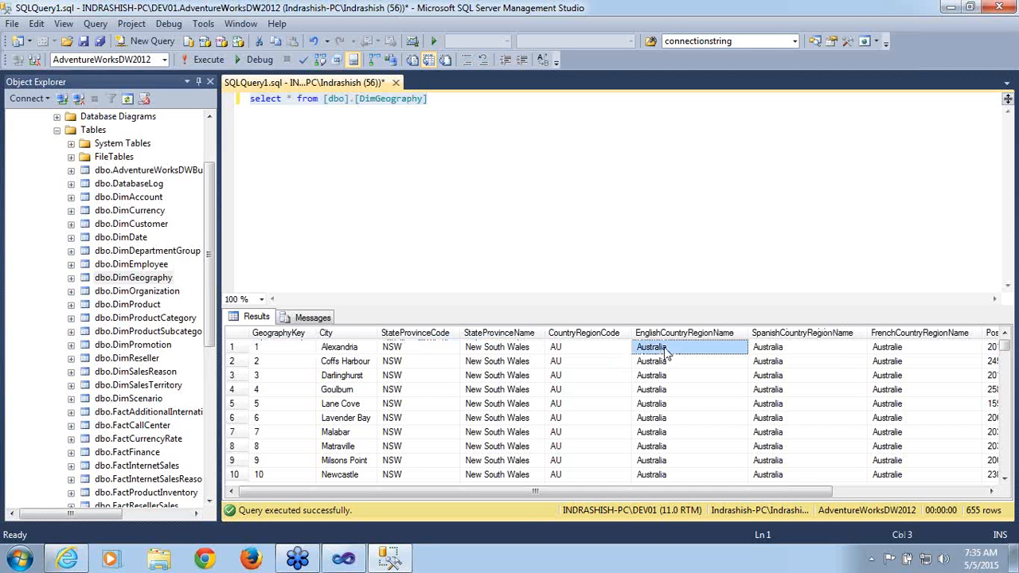
click(589, 352)
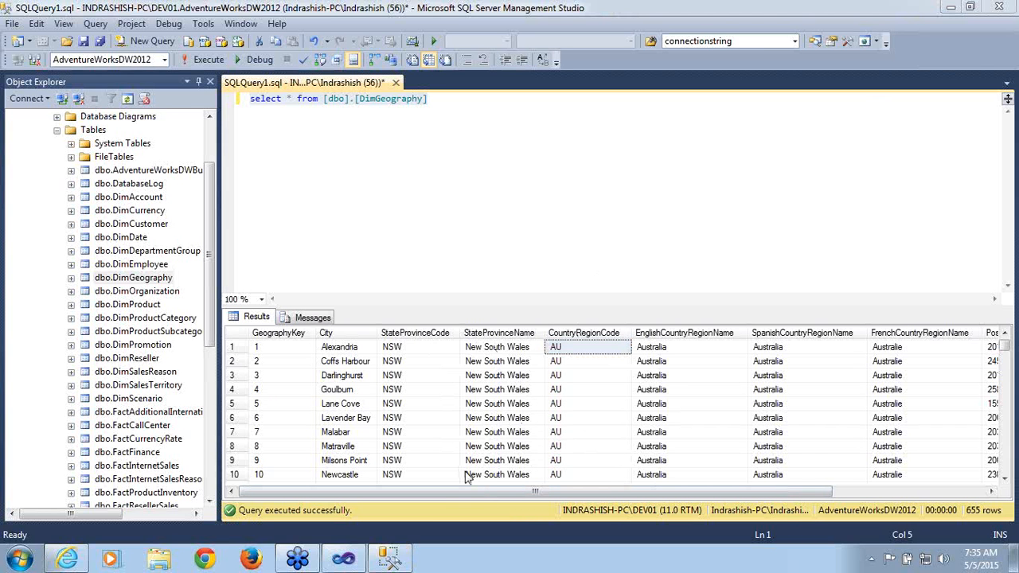
- Switch to the Mult_SSAS project in Visual Studio and set the State Province Code attribute's NameColumn to DimGeography's StateProvinceName column
click(397, 562)
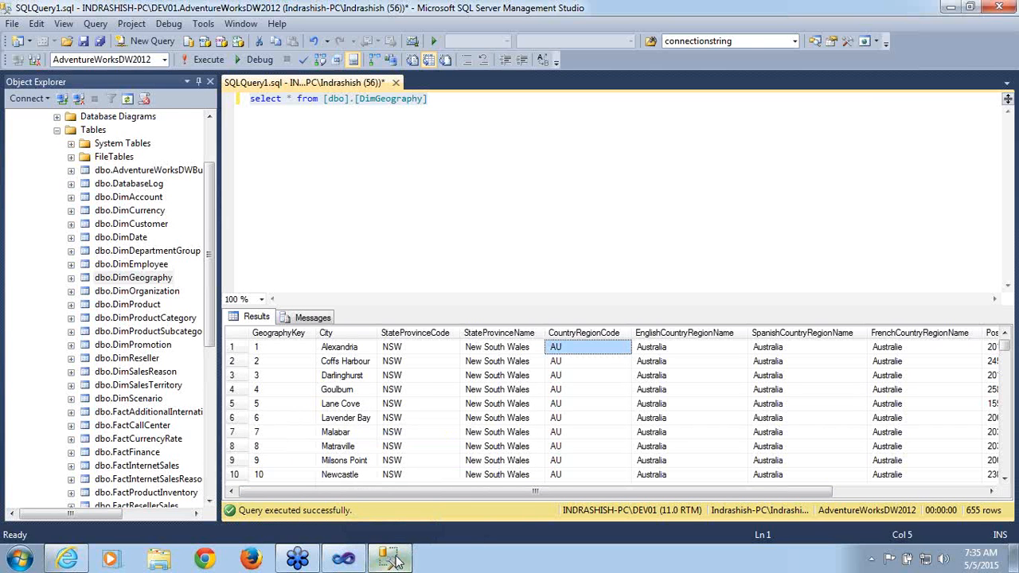
mouse_move(345, 563)
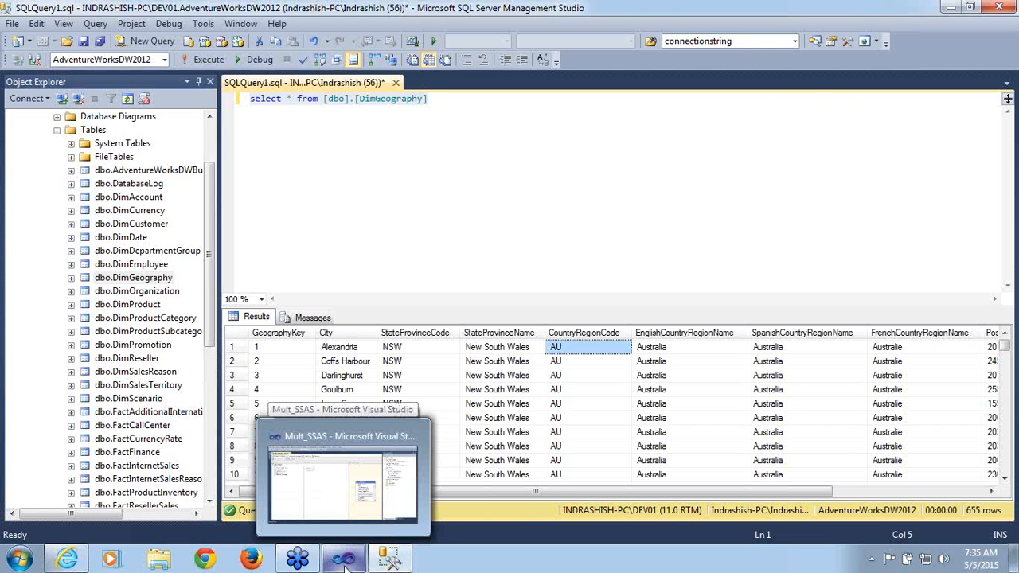
click(344, 563)
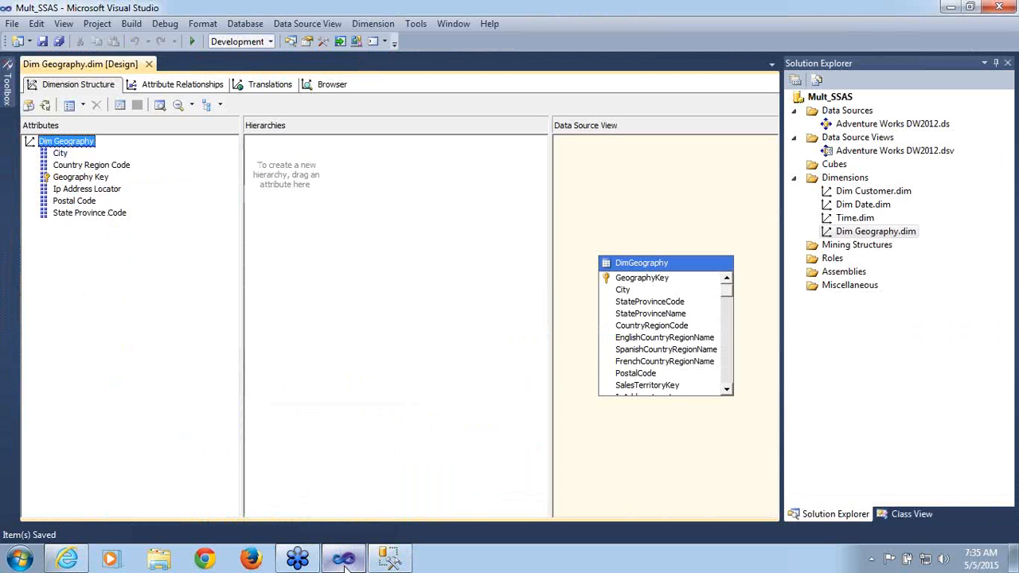
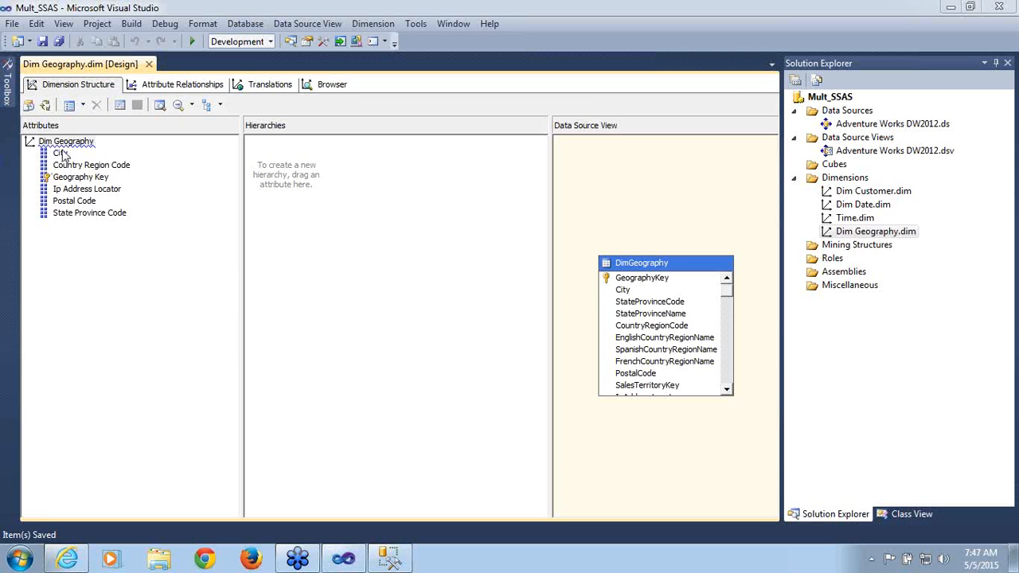
click(89, 214)
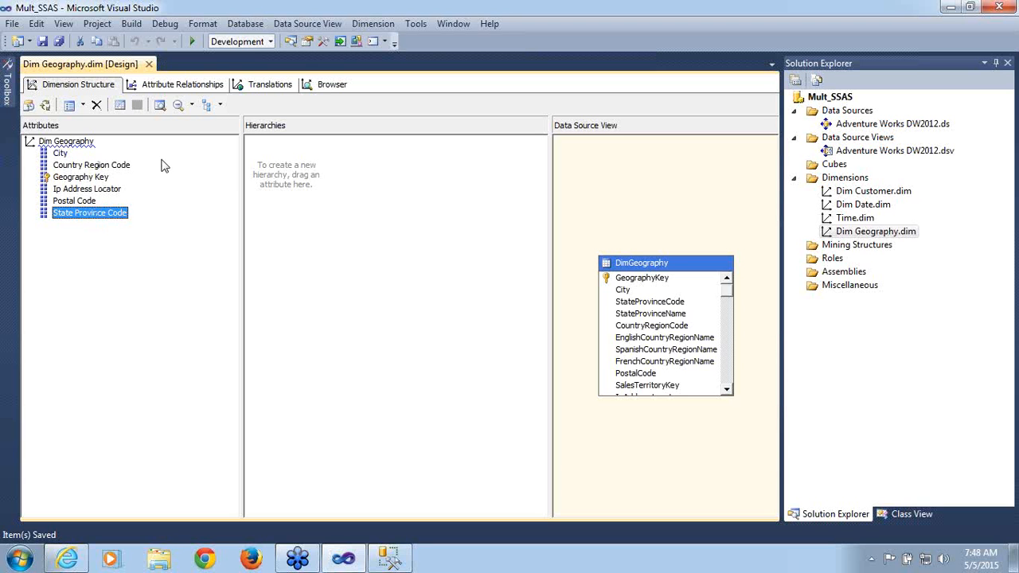
key(F4)
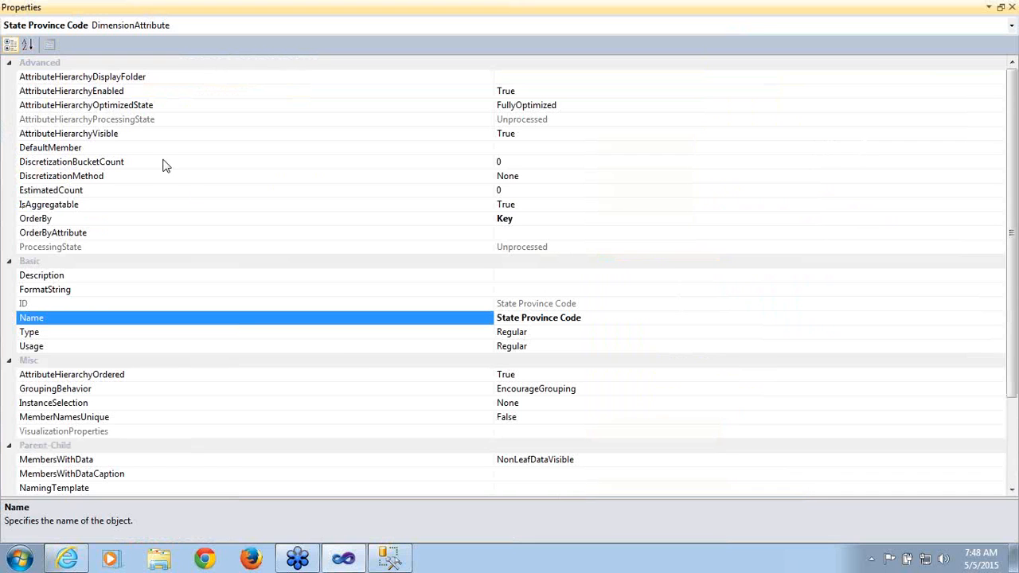
click(945, 64)
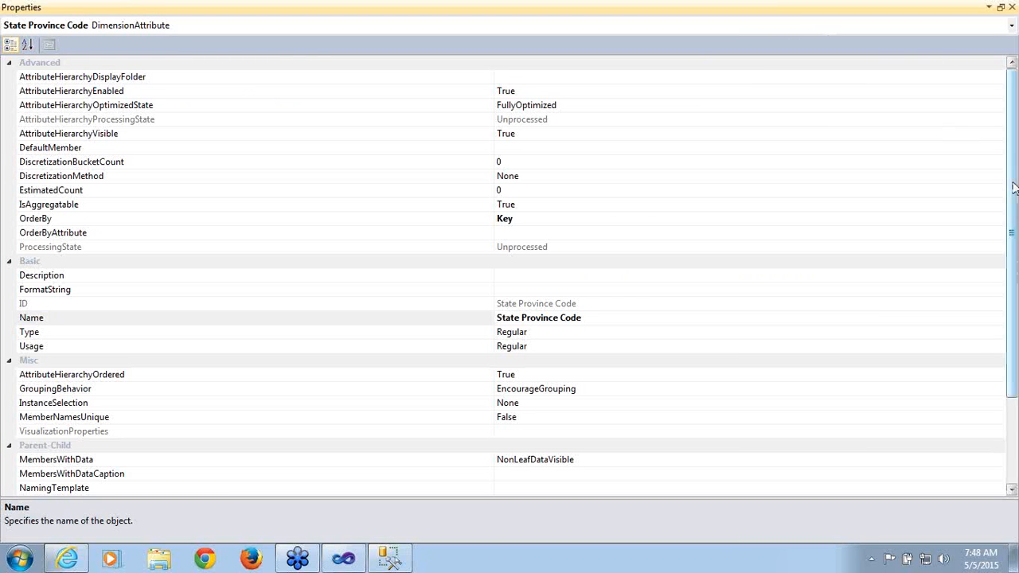
drag(1013, 188, 1013, 273)
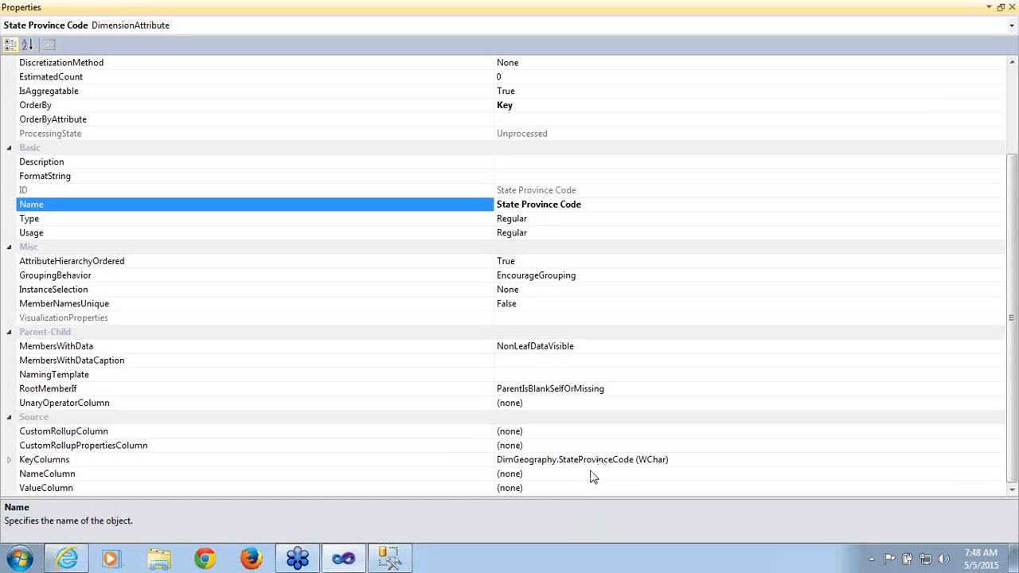
click(916, 477)
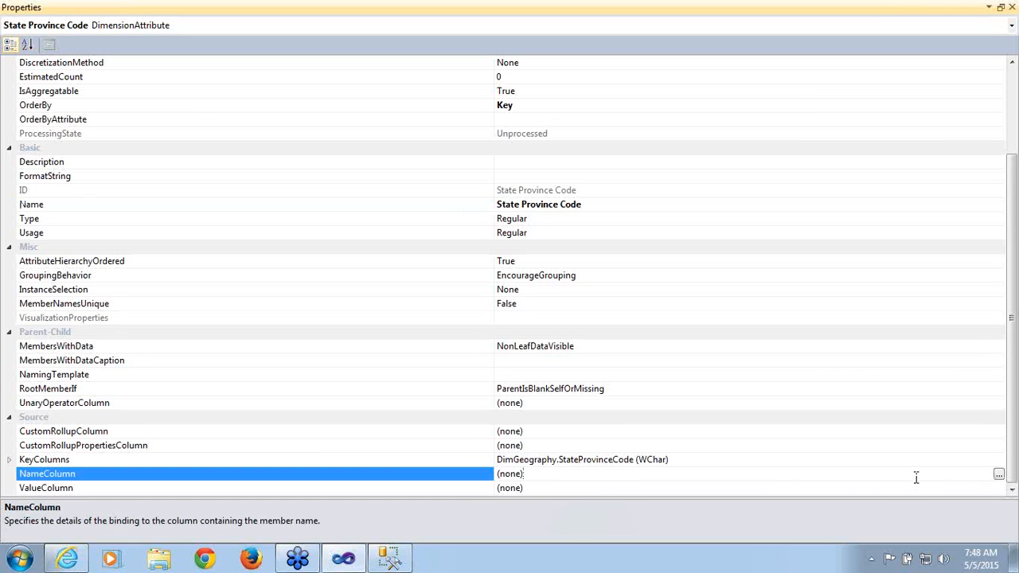
click(999, 475)
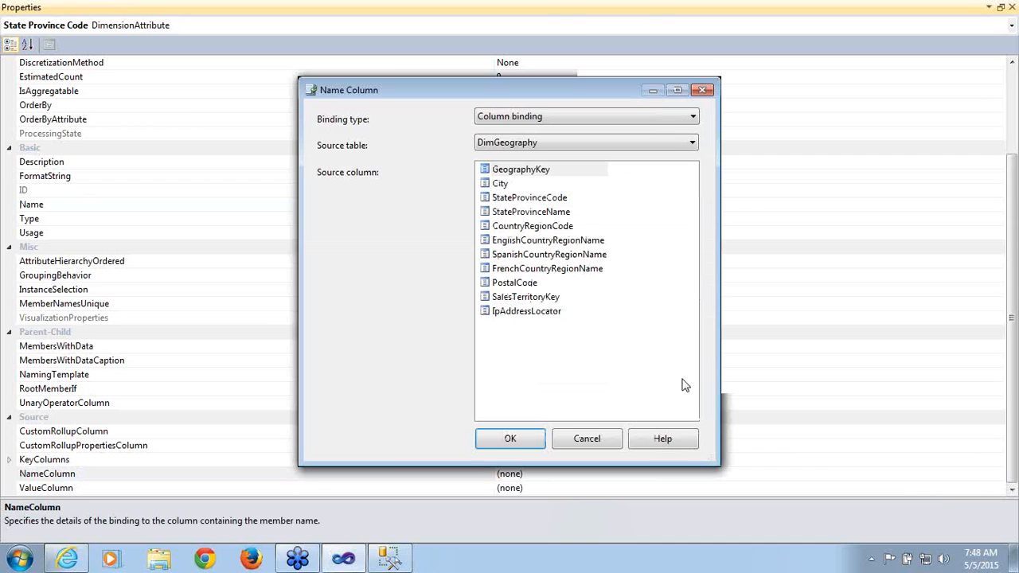
click(519, 213)
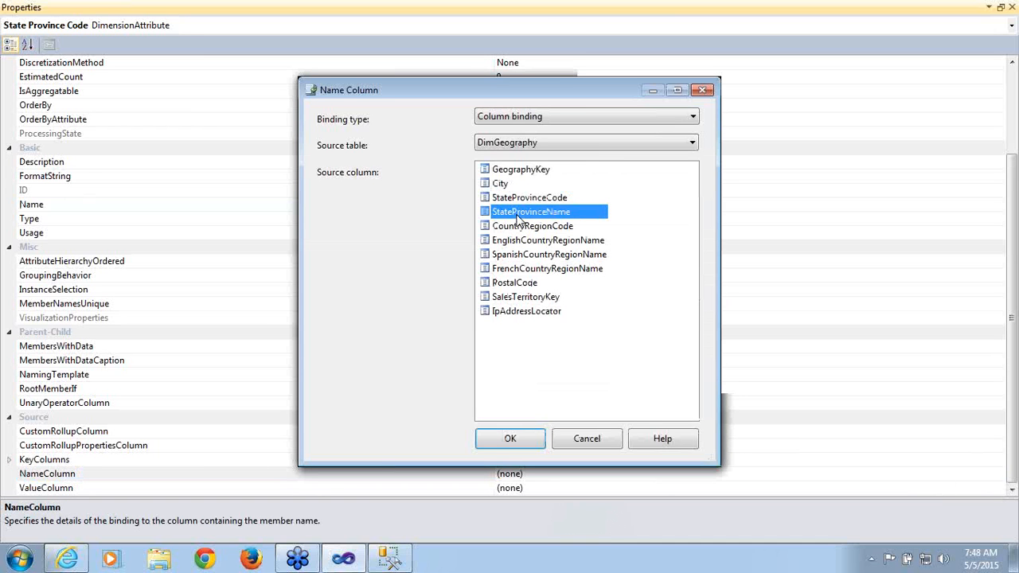
click(494, 446)
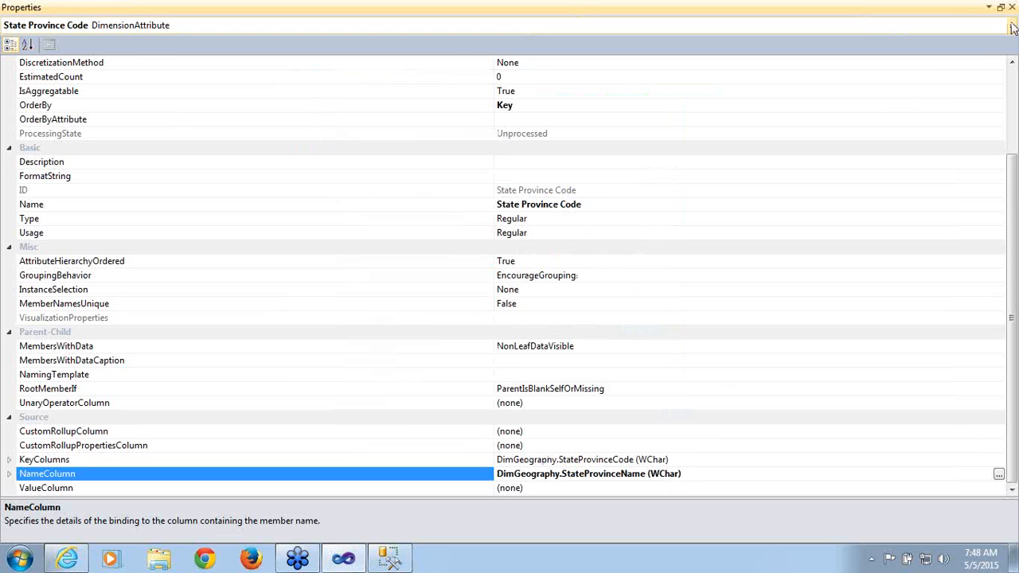
- Set the Country Region Code attribute's NameColumn to EnglishCountryRegionName, close the properties and save the dimension
click(752, 24)
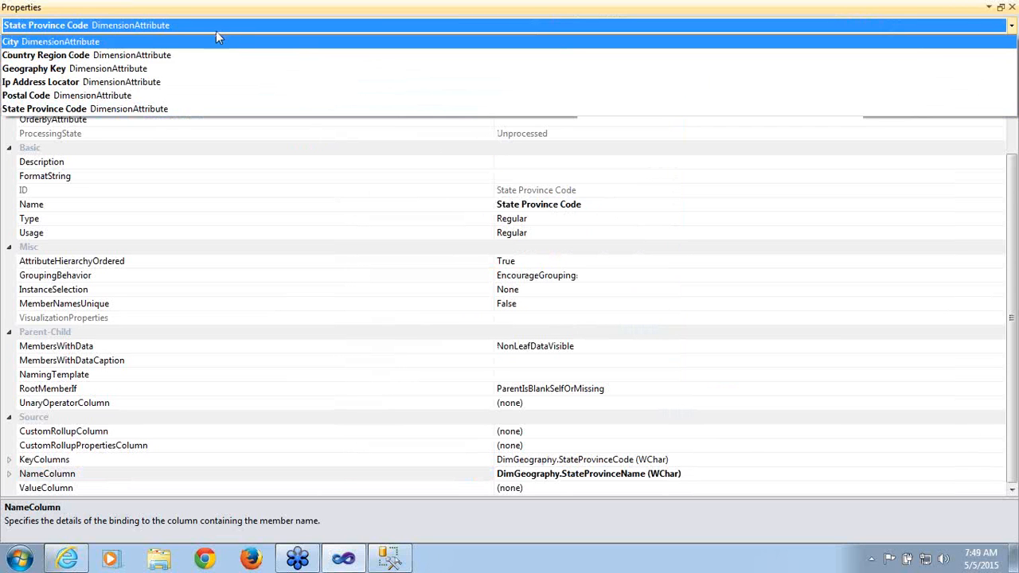
click(207, 57)
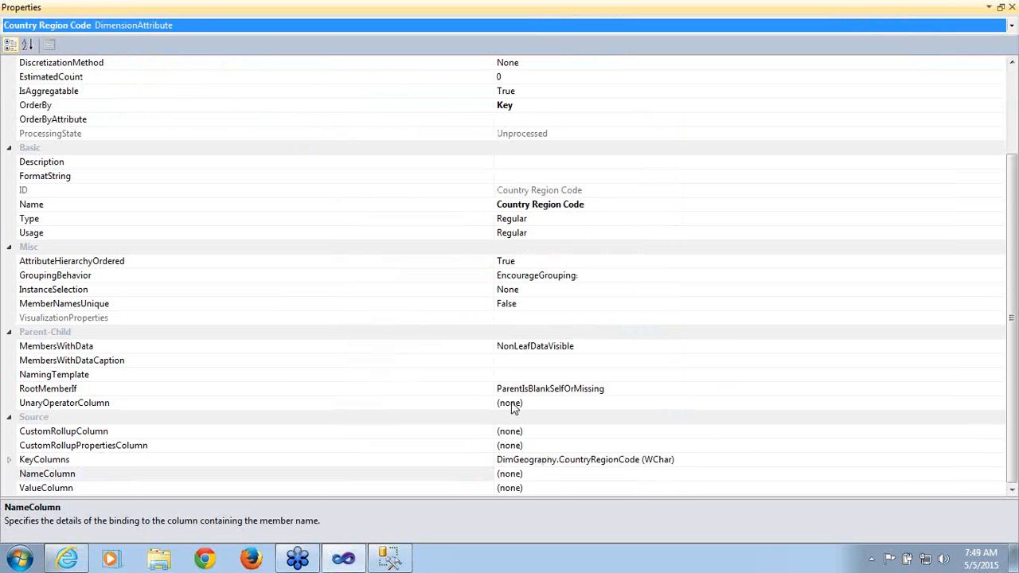
click(548, 485)
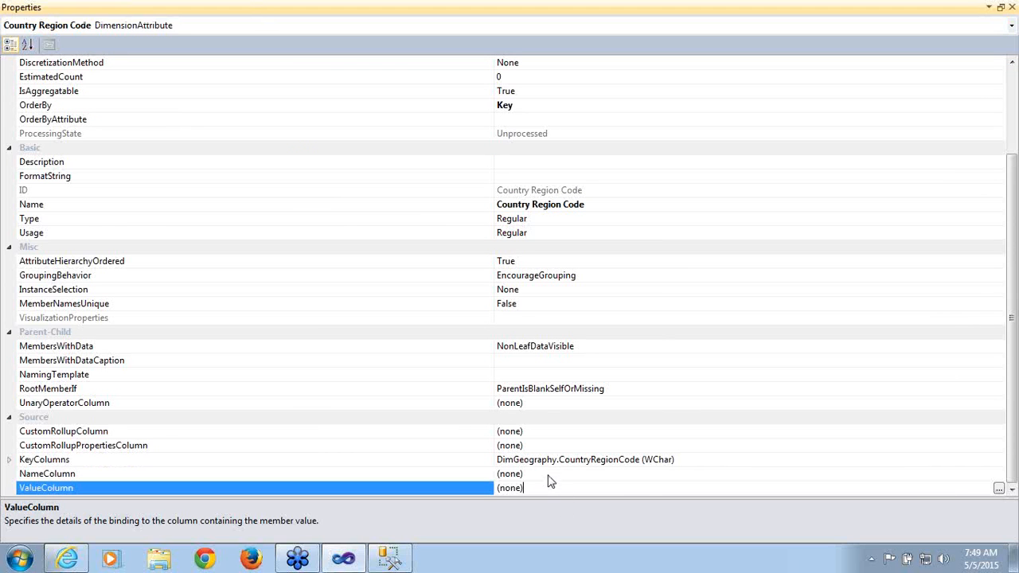
click(548, 473)
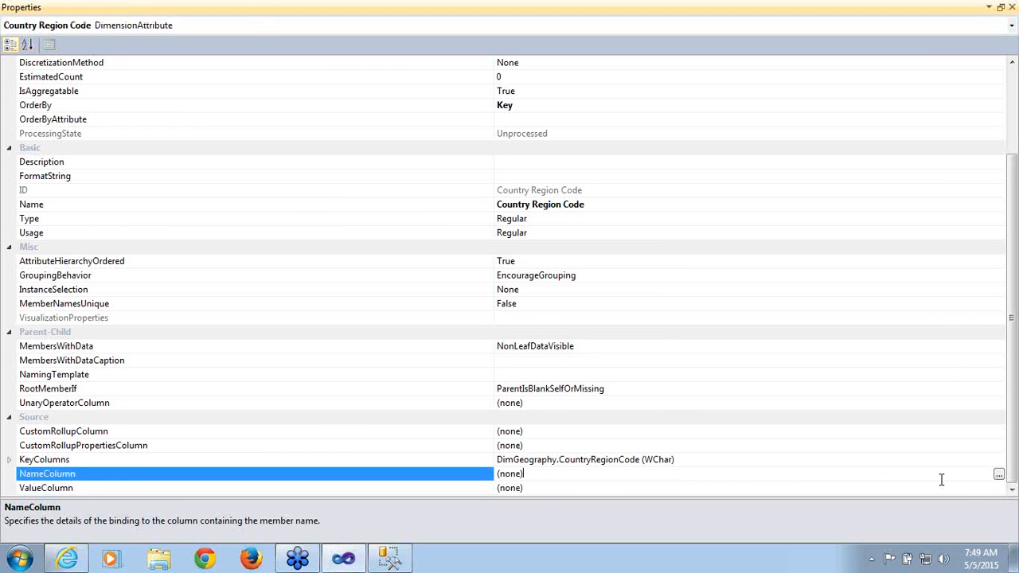
click(999, 475)
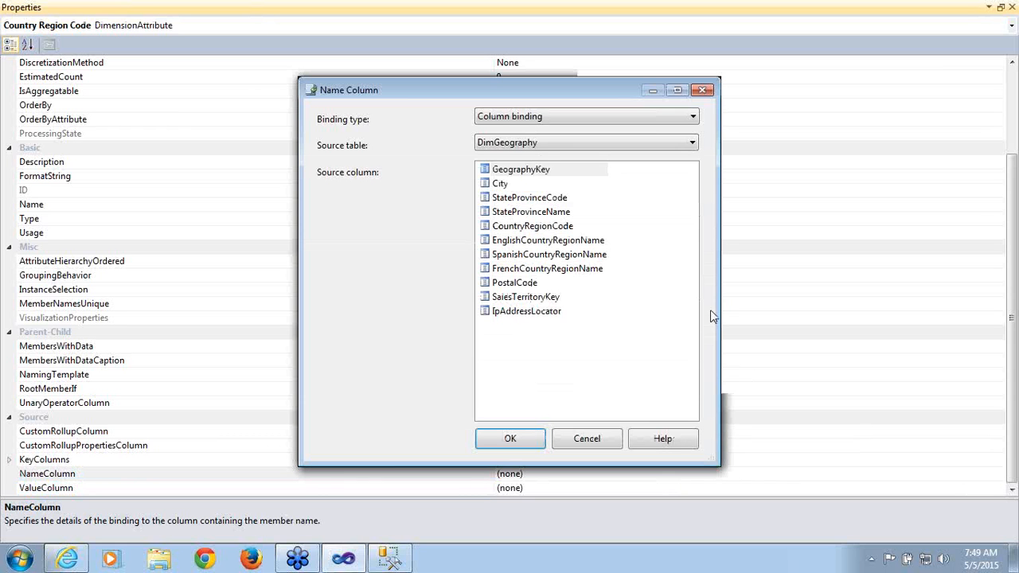
click(555, 241)
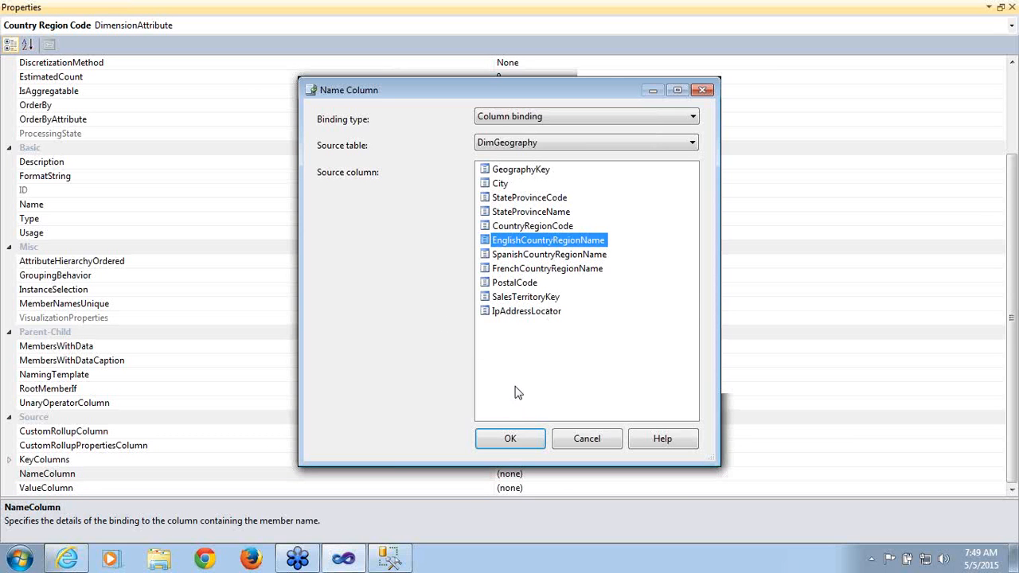
click(512, 441)
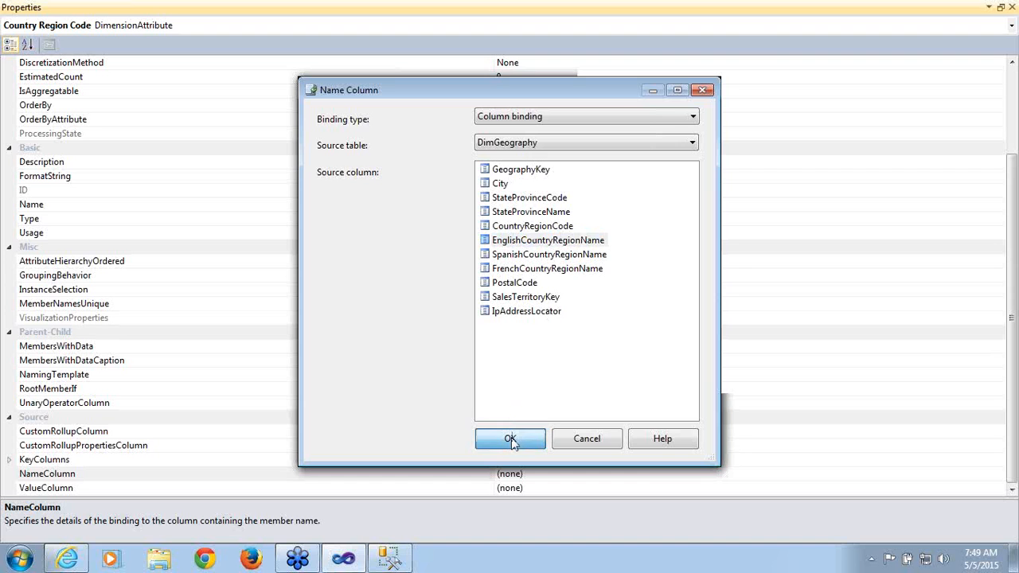
click(1011, 7)
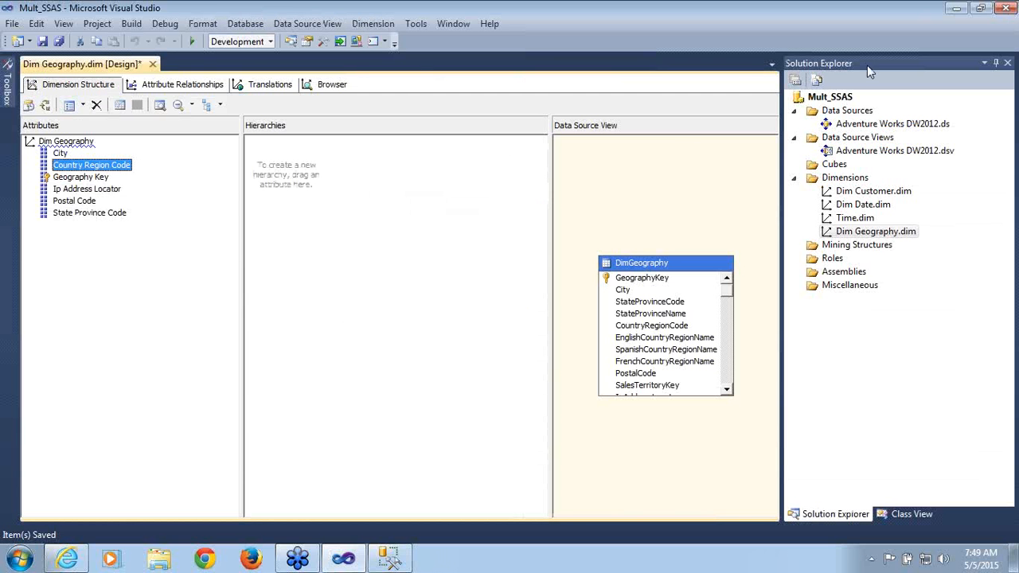
key(ctrl+s)
- Rename the State Province Code attribute as State Province
right_click(94, 215)
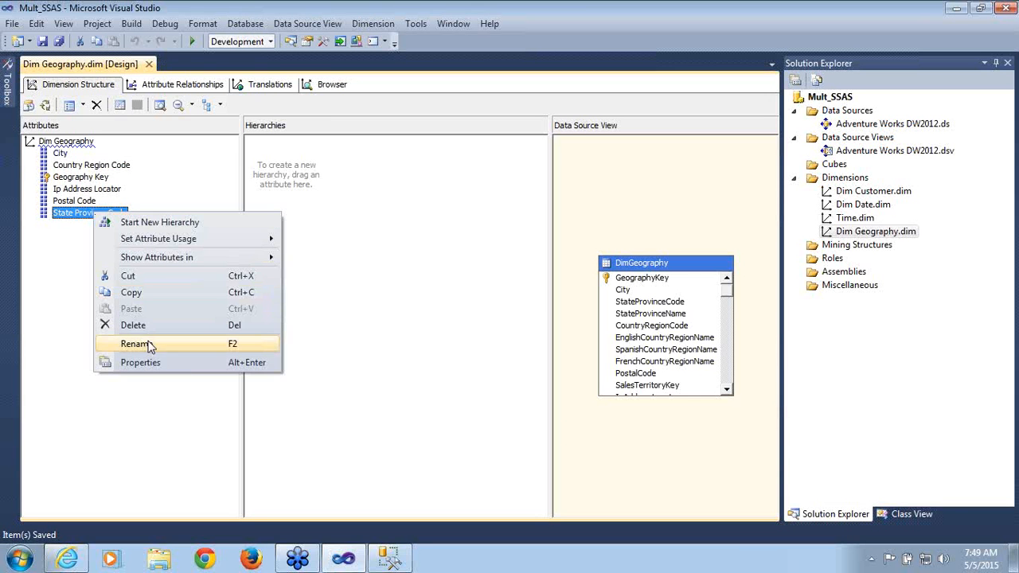
click(137, 344)
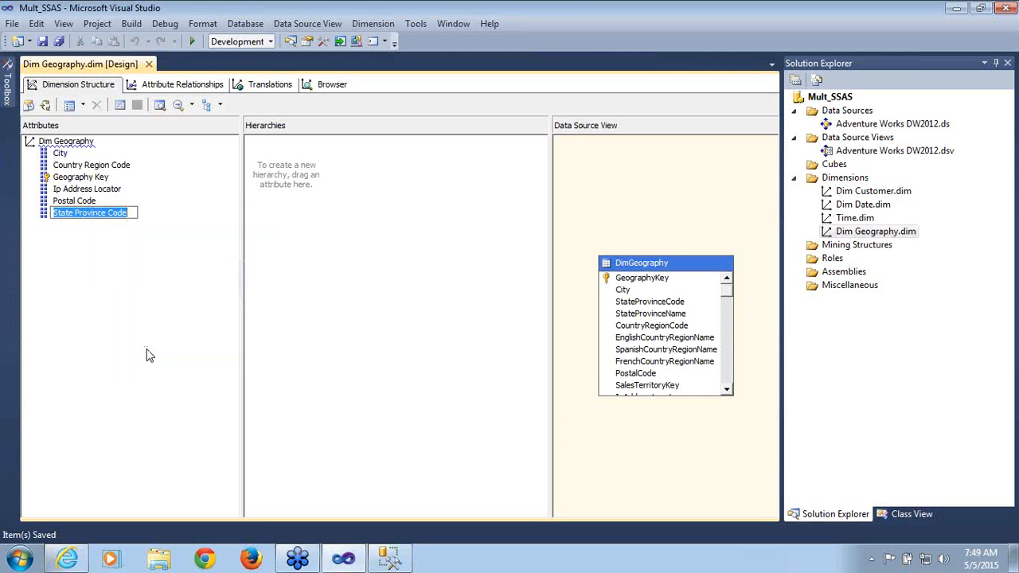
click(133, 214)
key(BackSpace)
key(BackSpace)
key(BackSpace)
key(BackSpace)
key(BackSpace)
key(Return)
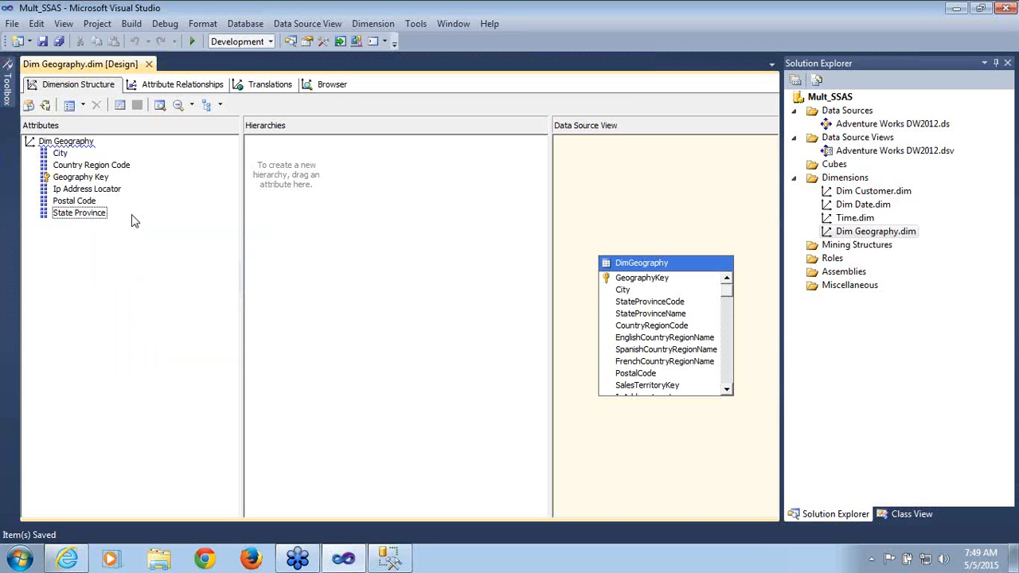
- Rename the Country Region Code attribute as Country and save the Dim Geography dimension
click(89, 166)
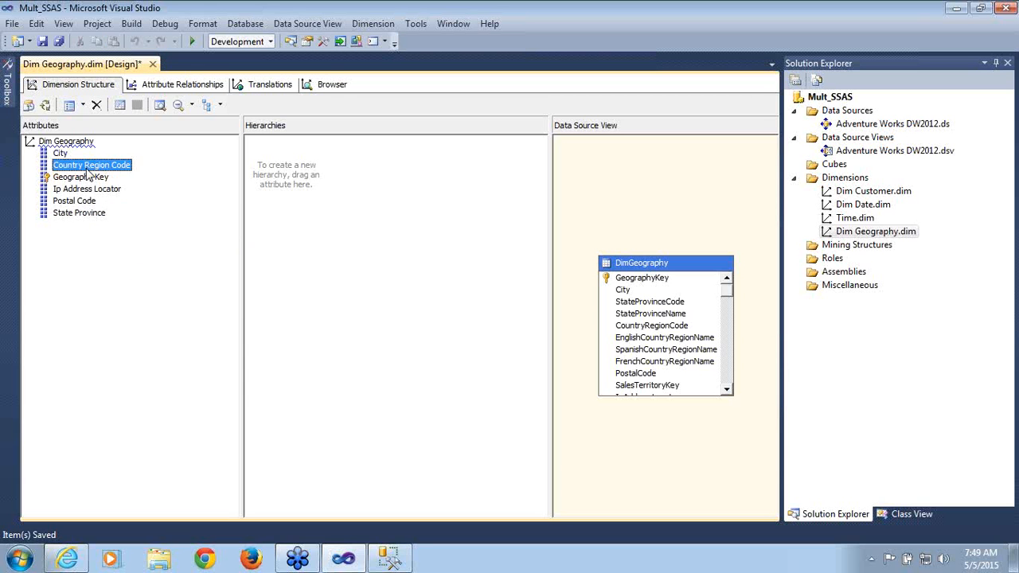
right_click(87, 170)
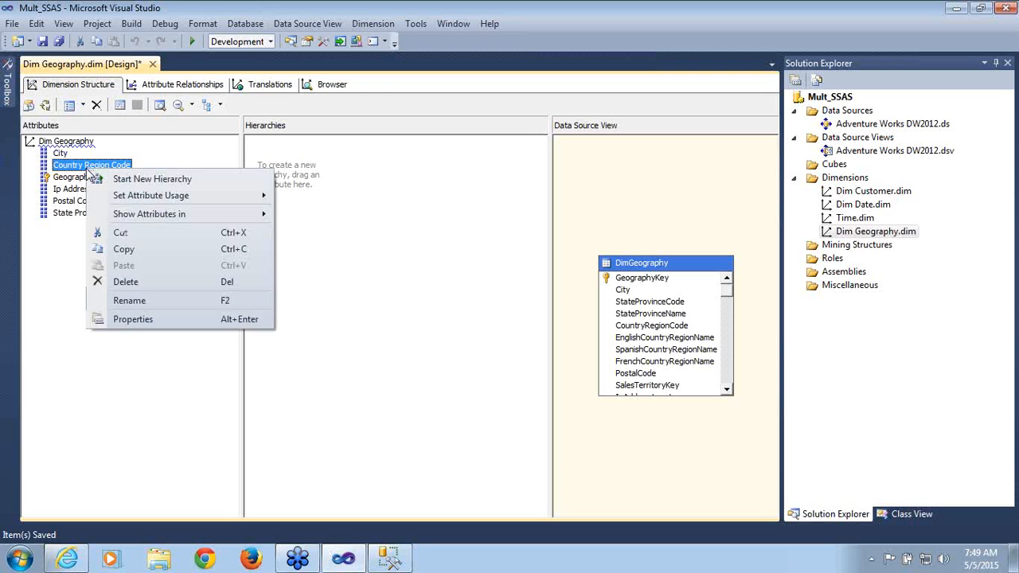
click(131, 302)
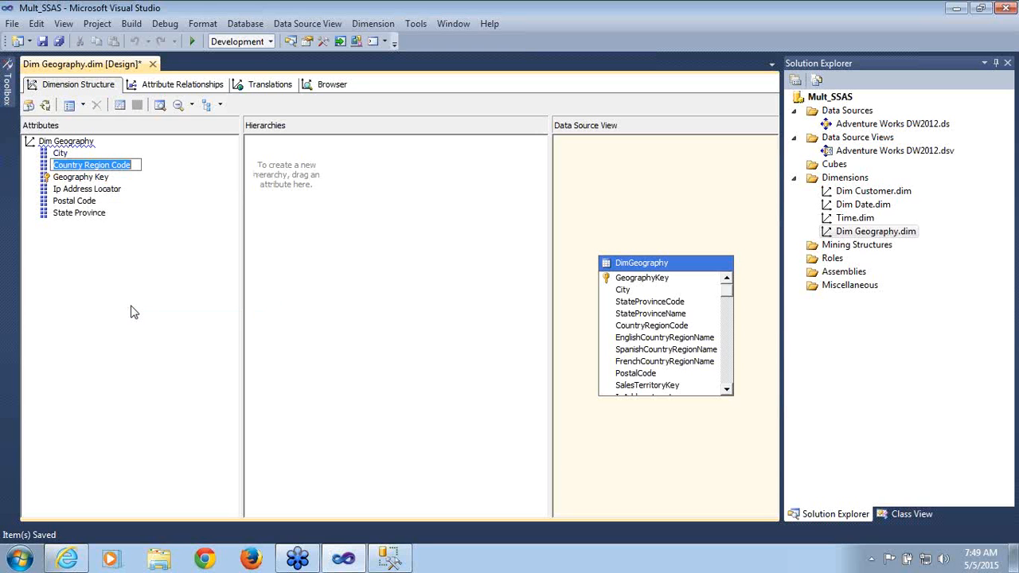
click(136, 165)
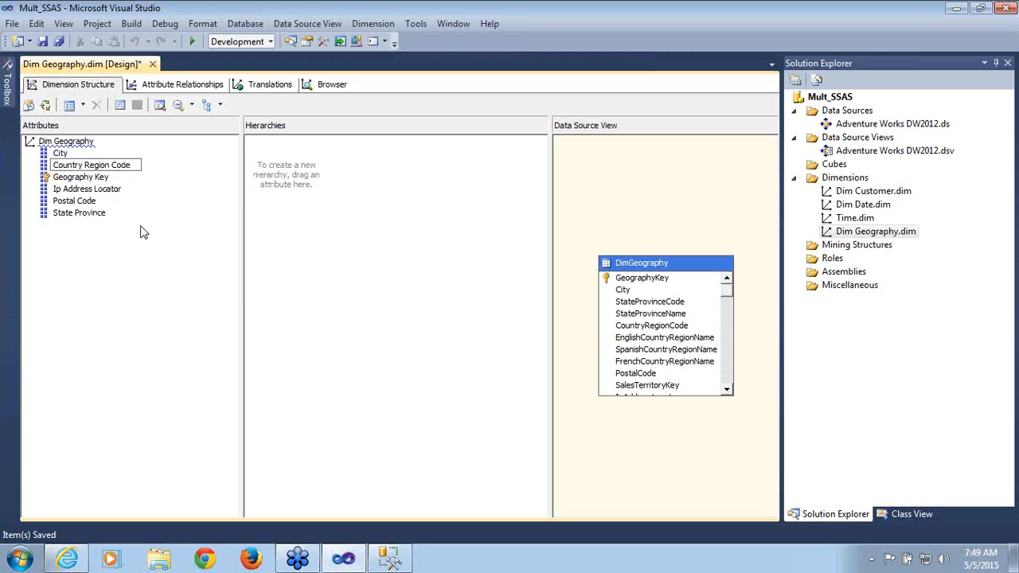
key(BackSpace)
key(BackSpace)
key(BackSpace)
key(BackSpace)
key(BackSpace)
key(BackSpace)
key(BackSpace)
key(BackSpace)
key(BackSpace)
key(BackSpace)
key(BackSpace)
key(BackSpace)
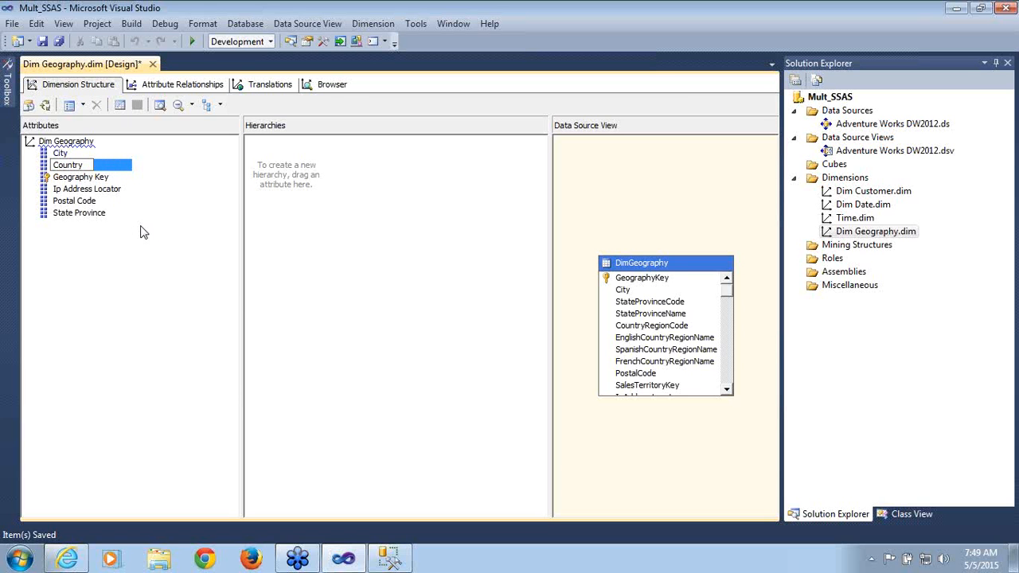
key(Return)
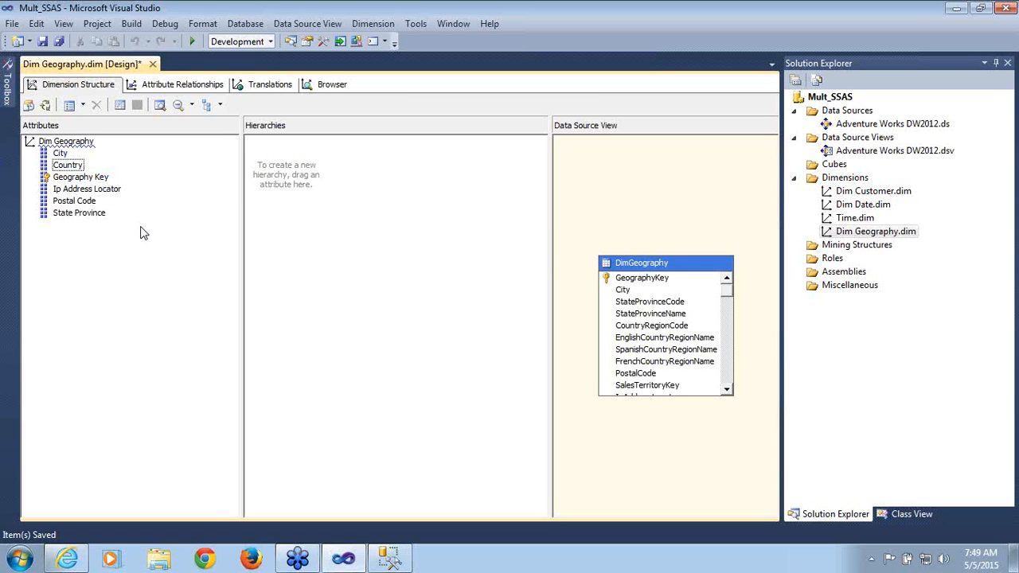
key(ctrl+s)
- Build and deploy the project, run Process Full on the Dim Geography dimension, and close the processing windows
click(46, 105)
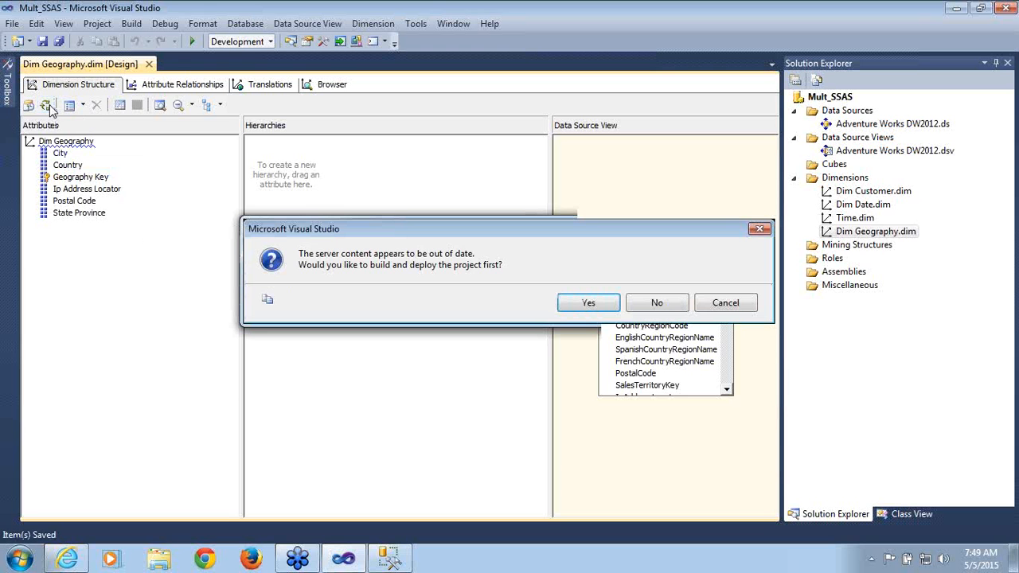
click(576, 305)
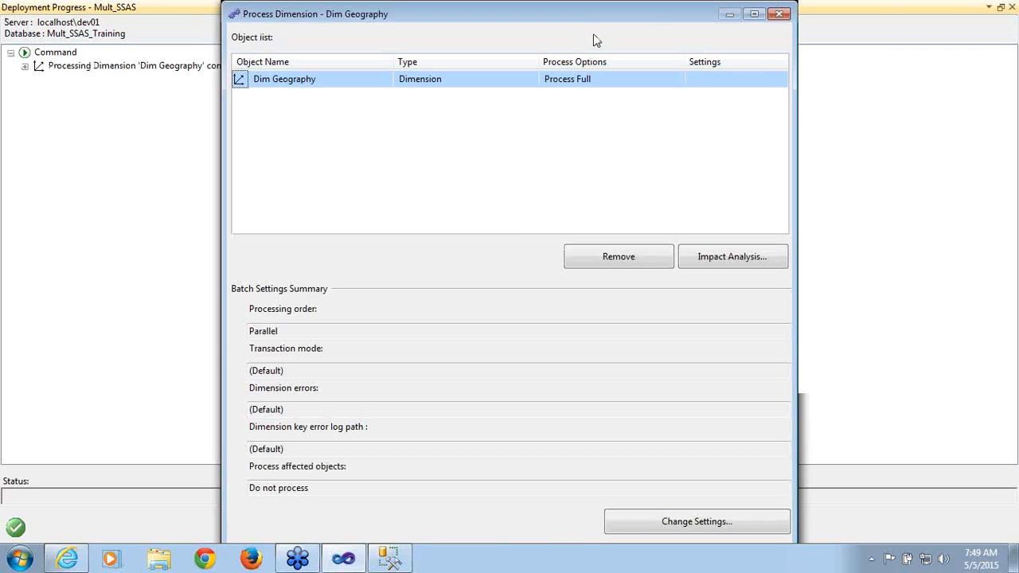
click(892, 8)
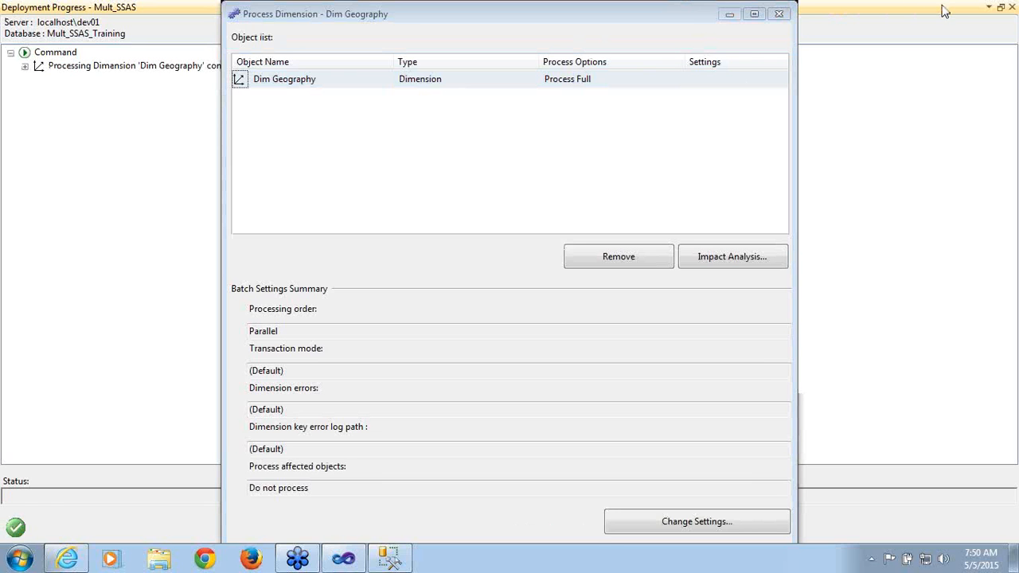
click(753, 13)
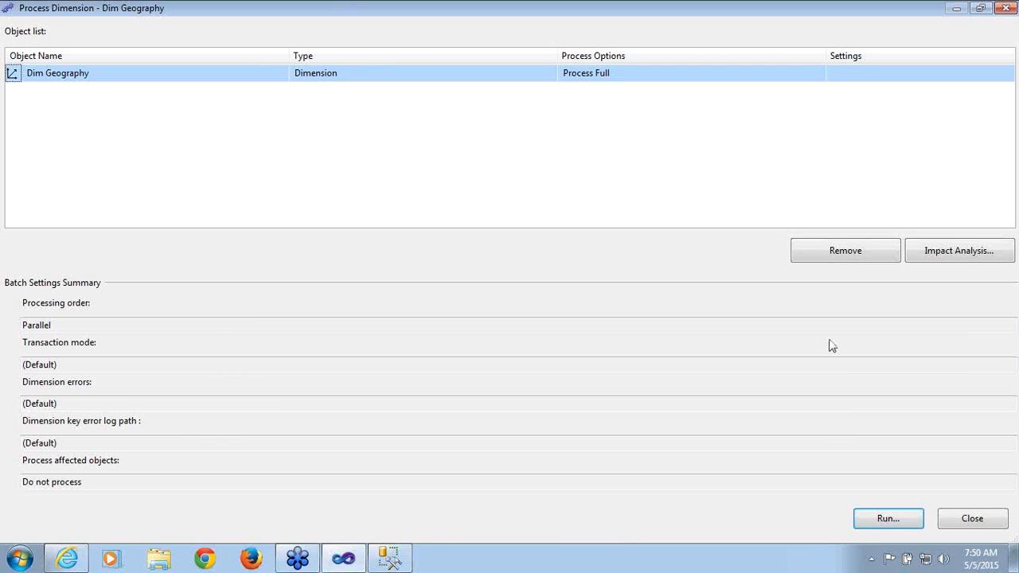
click(884, 519)
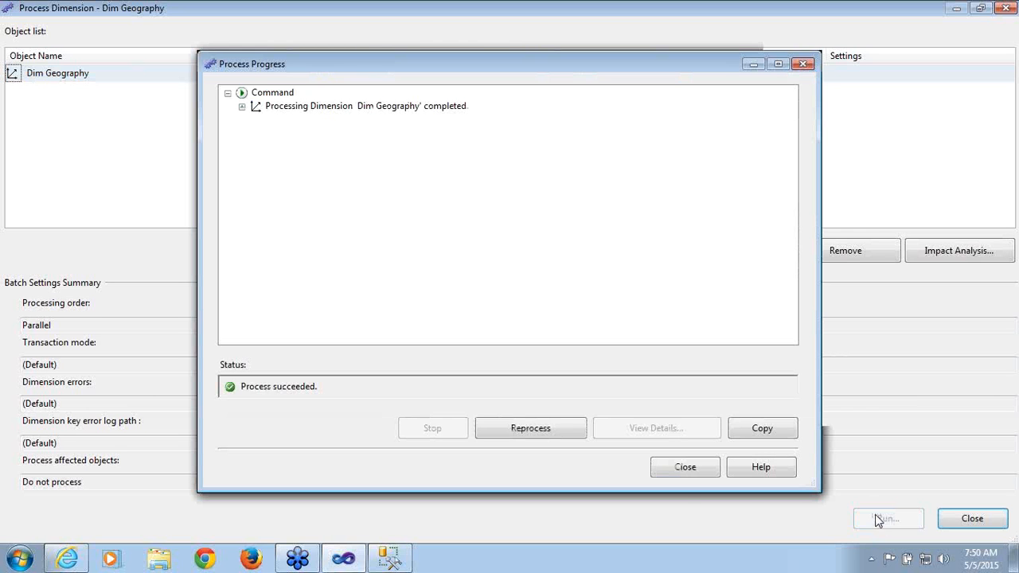
click(669, 468)
click(969, 529)
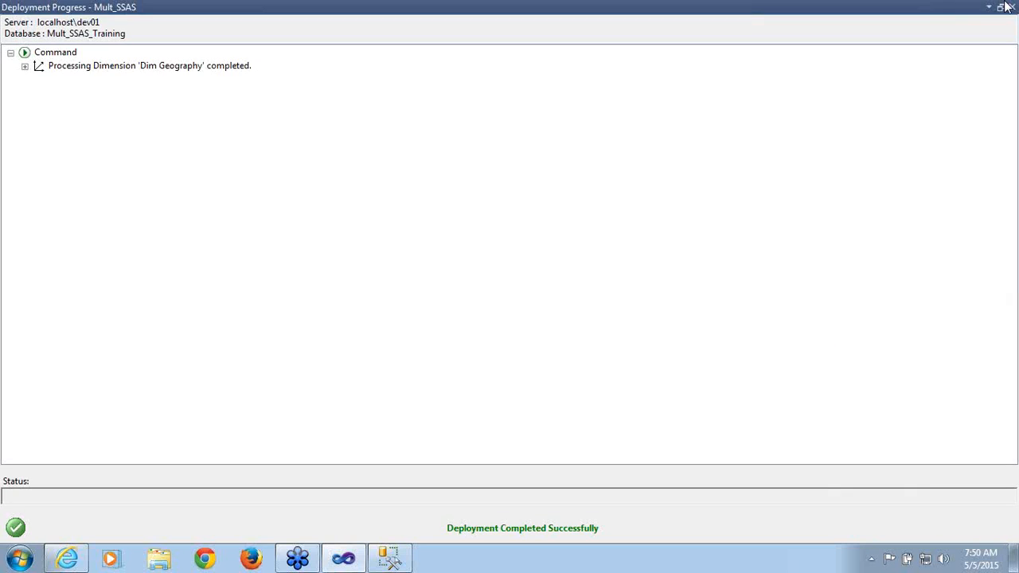
- Close the deployment progress, reconnect the Dim Geography browser and expand the City hierarchy's members
click(1013, 8)
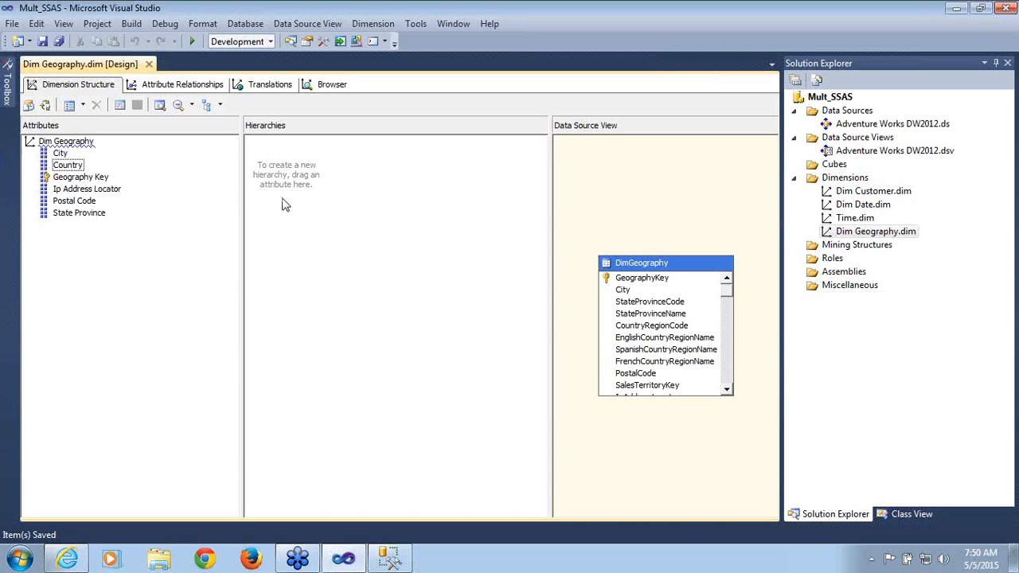
click(316, 86)
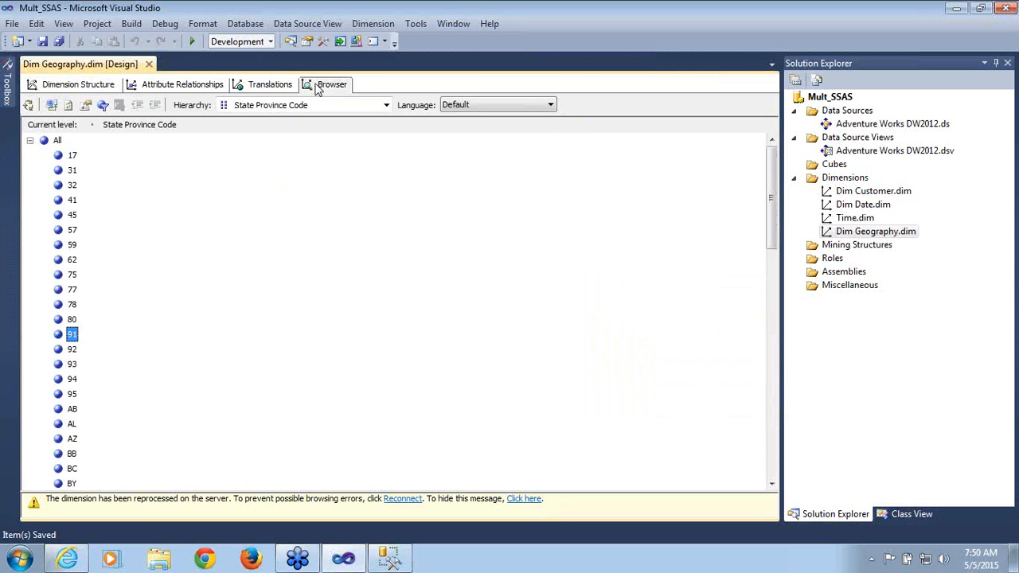
click(68, 106)
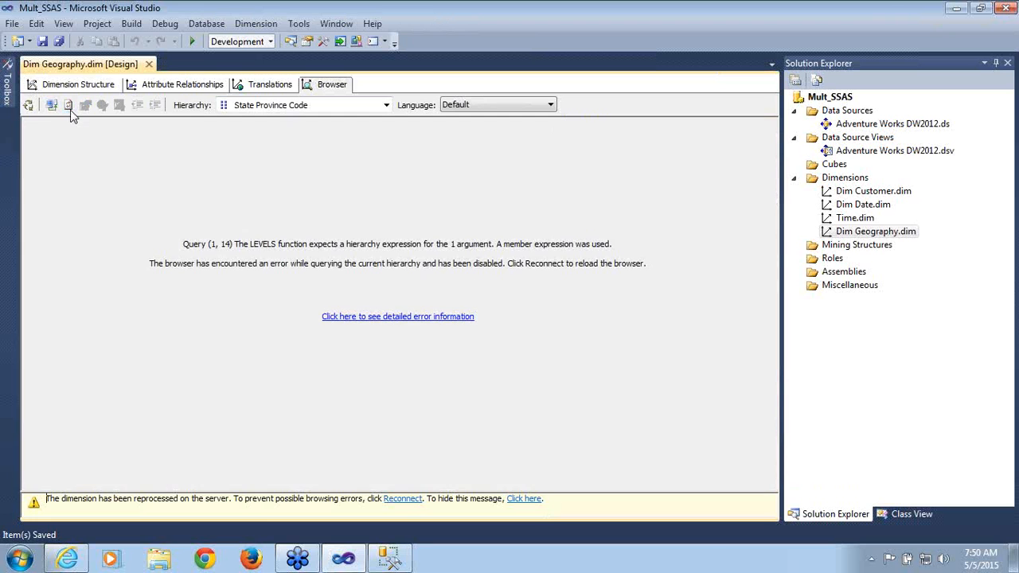
click(51, 107)
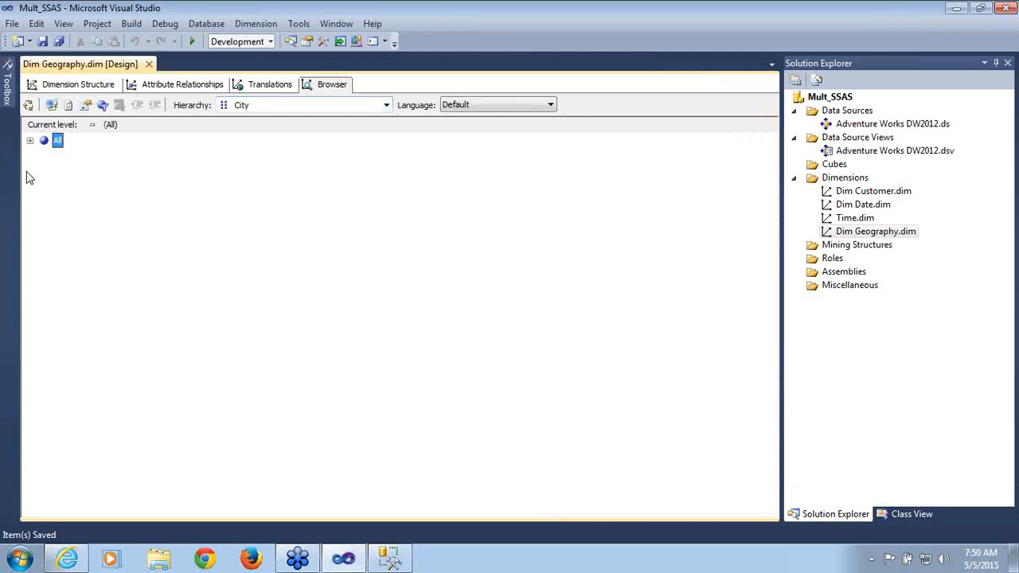
click(30, 141)
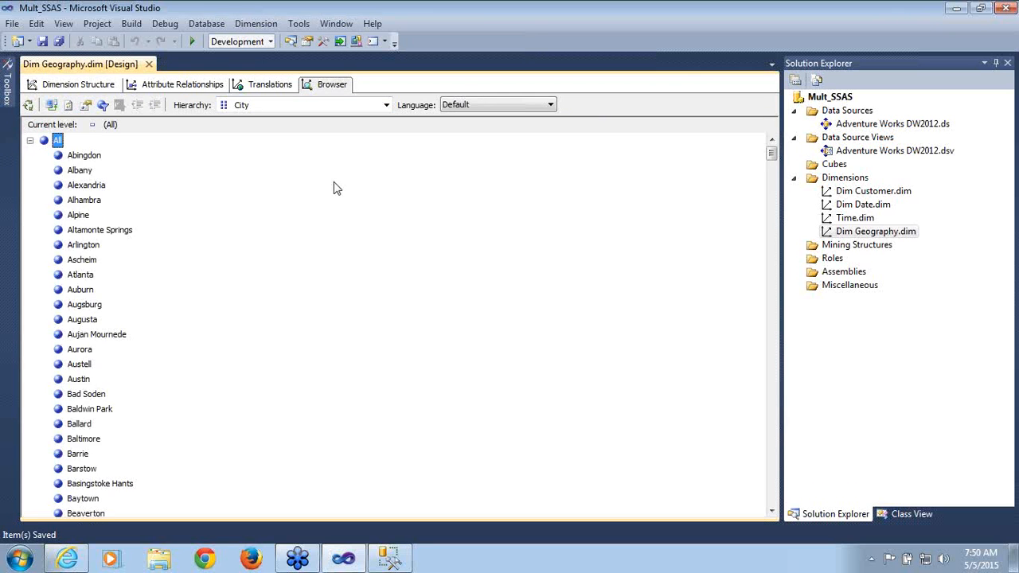
- Browse the members of the Country and State Province hierarchies to check their displayed names
click(385, 106)
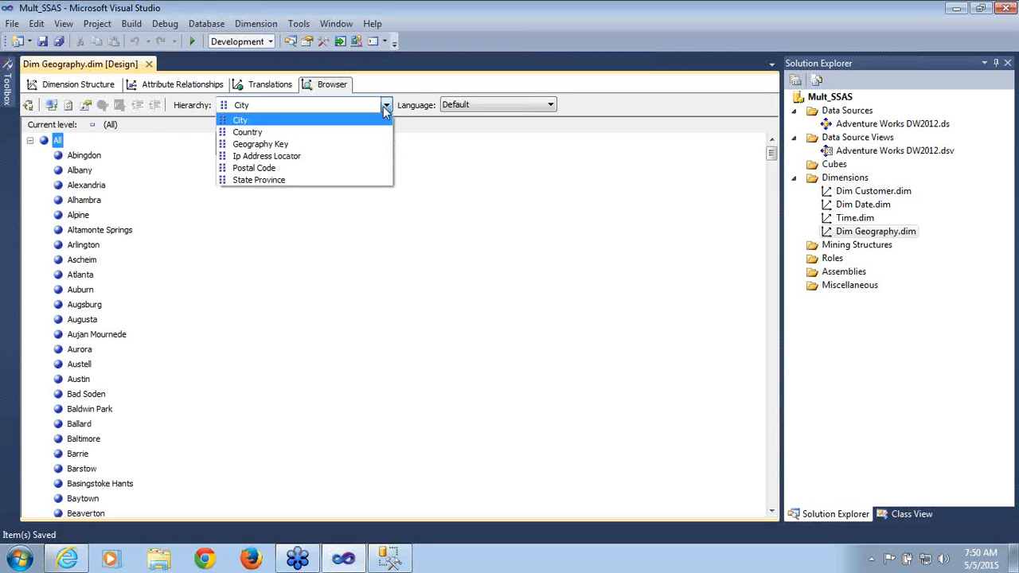
click(291, 133)
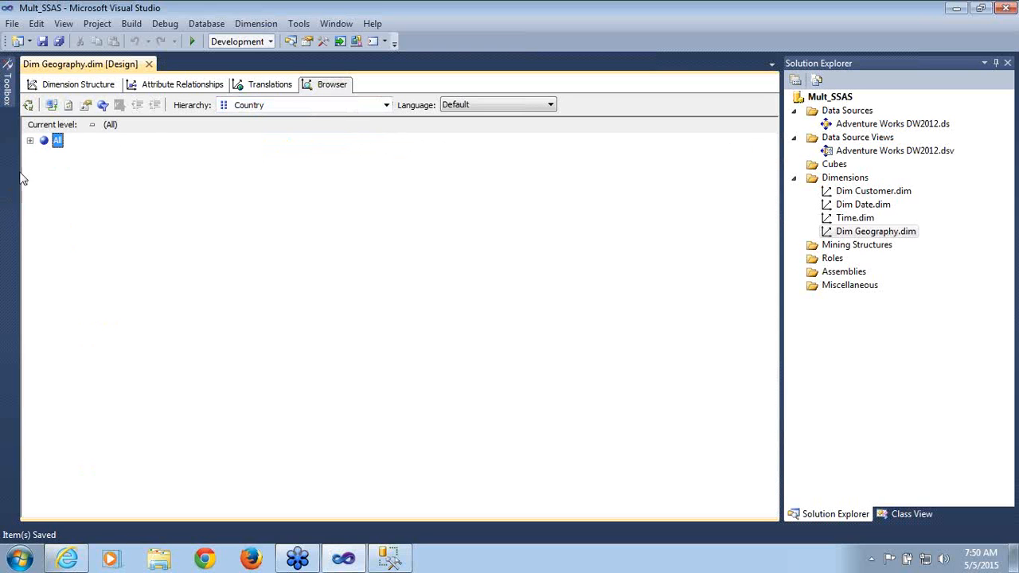
click(30, 140)
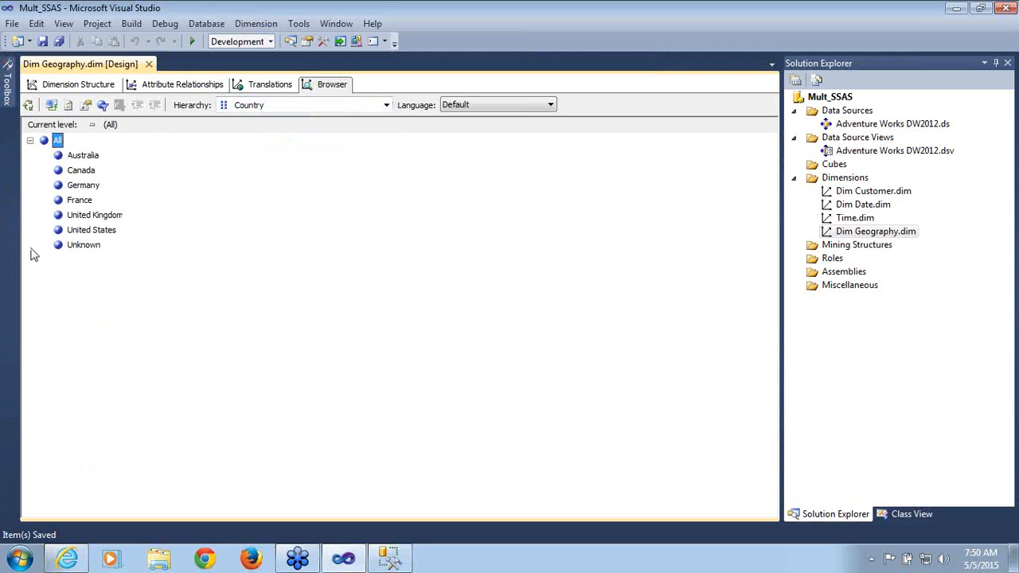
click(386, 104)
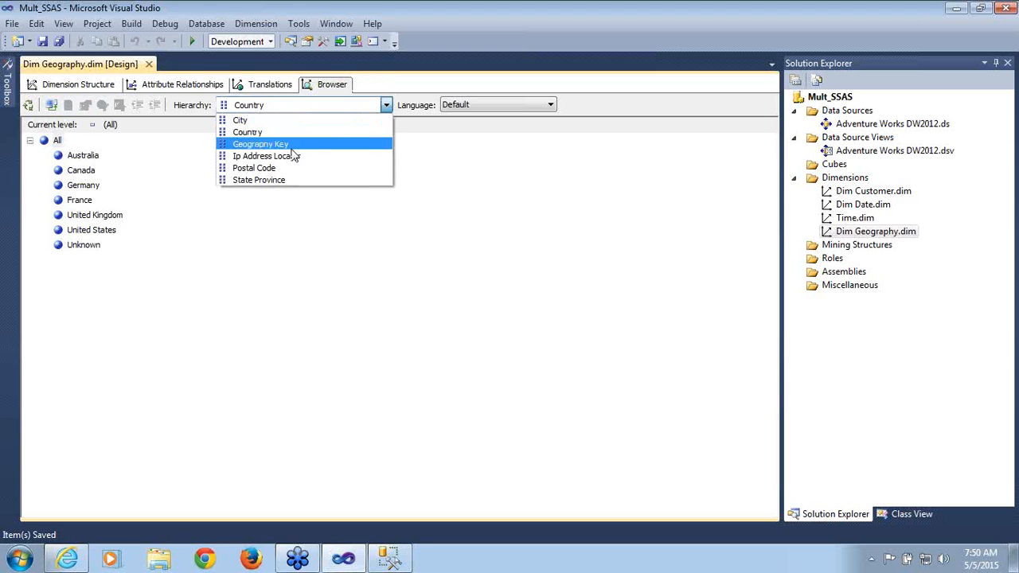
click(285, 180)
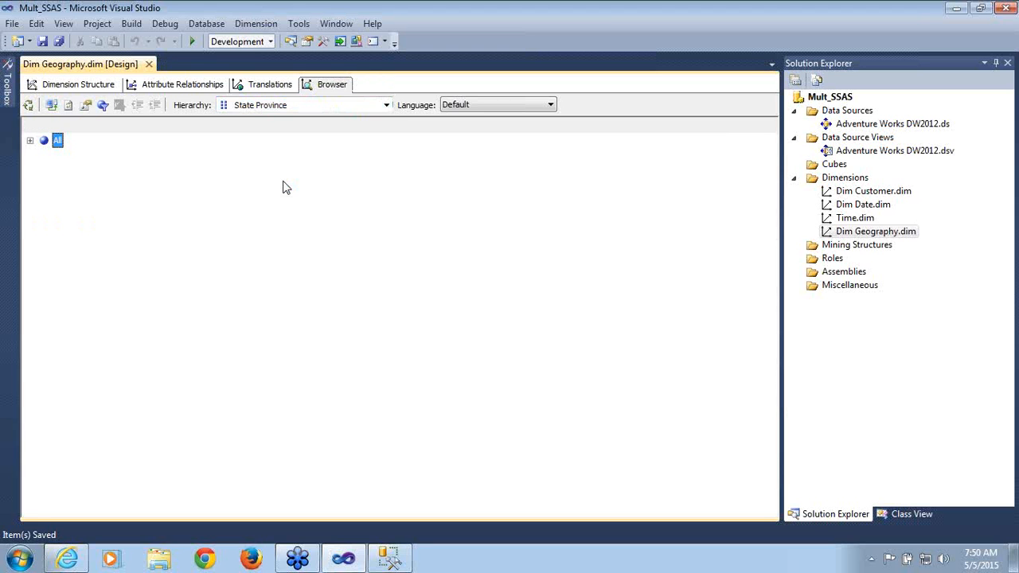
click(30, 141)
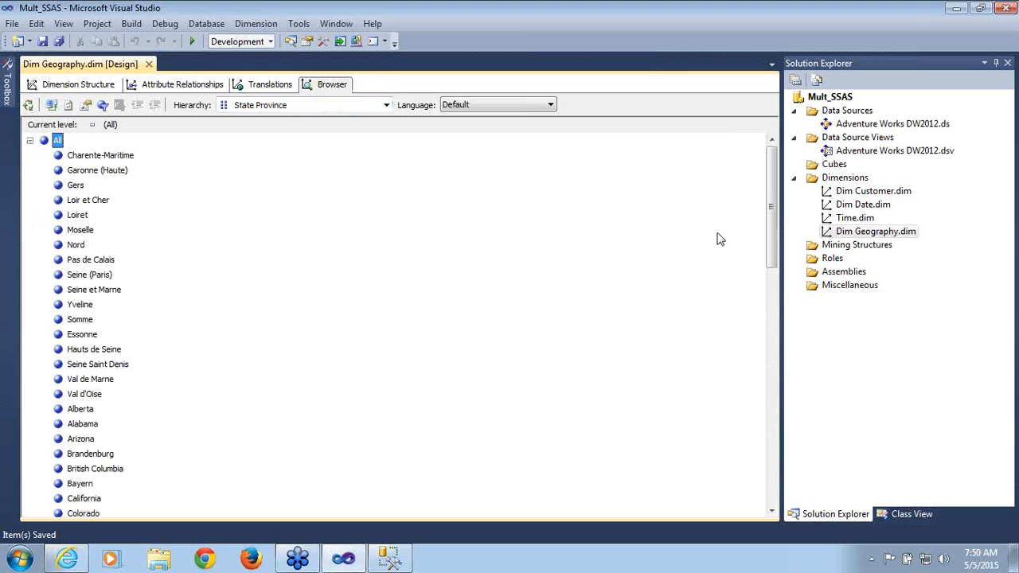
mouse_move(772, 215)
mouse_down()
mouse_move(772, 428)
mouse_move(769, 215)
mouse_up()
- Create a hierarchy in the Dim Geography structure with the levels Country, State Province, City and Postal Code, in that order
click(54, 86)
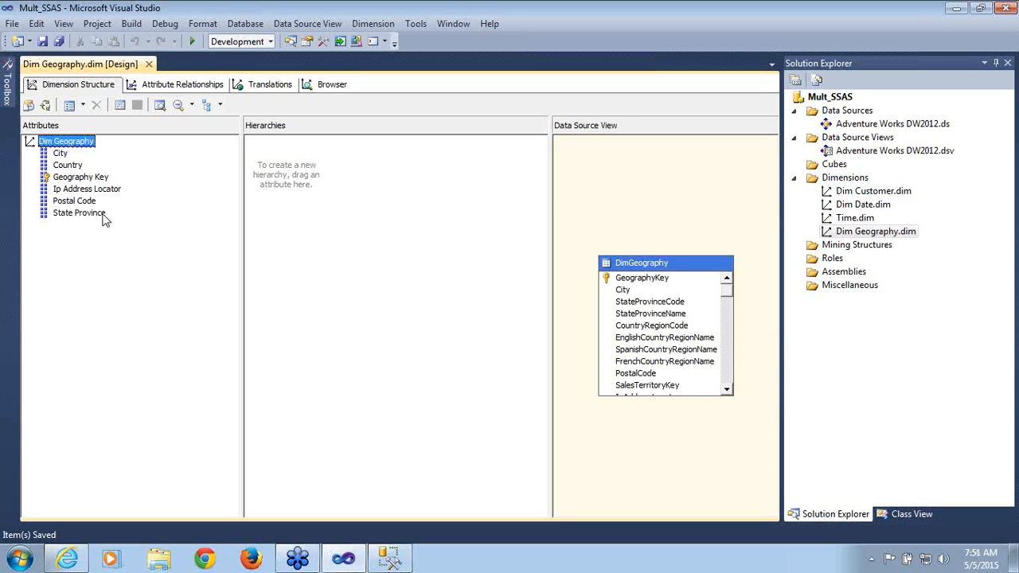
click(74, 166)
drag(74, 167, 334, 183)
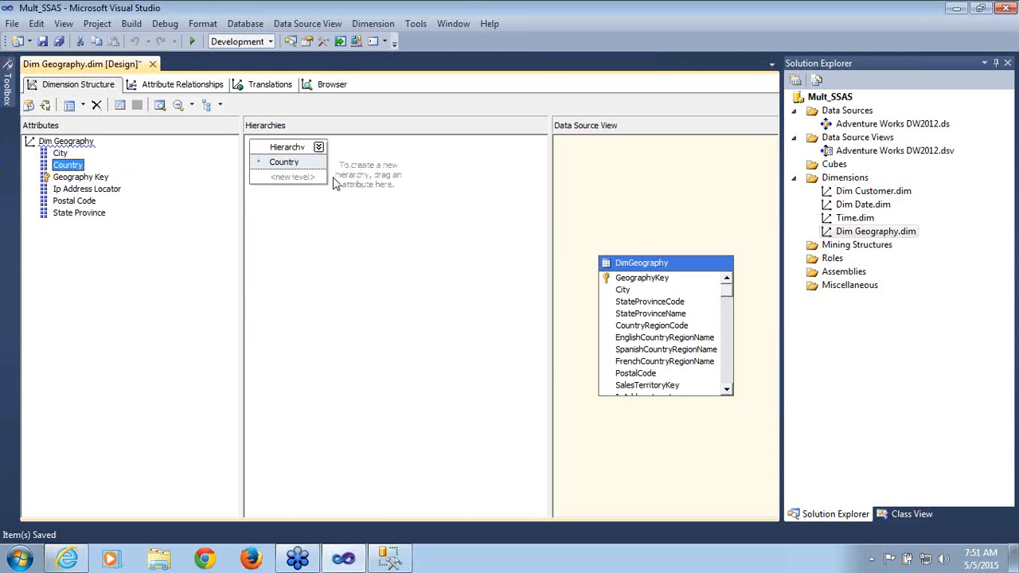
click(96, 216)
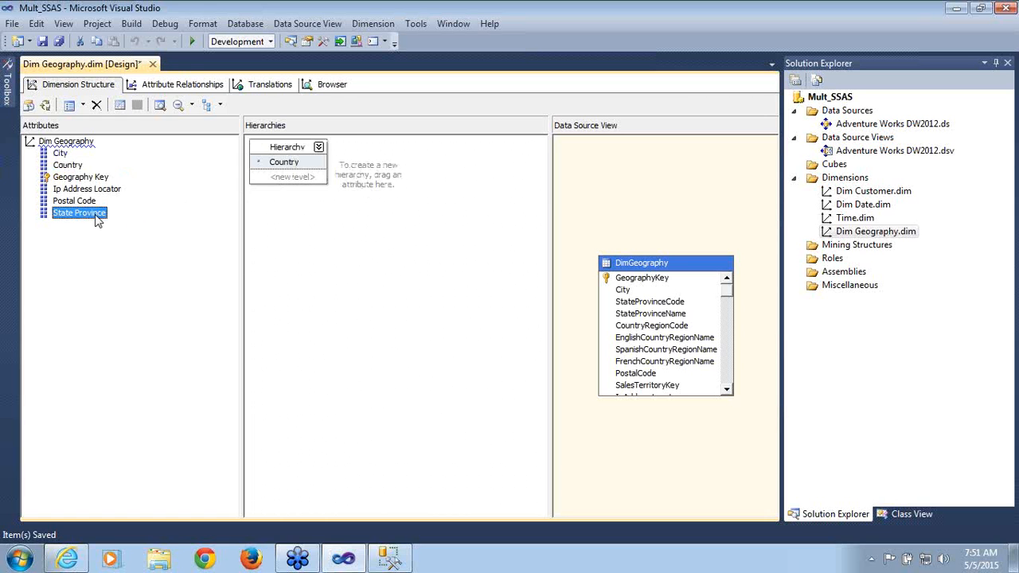
drag(96, 221, 280, 183)
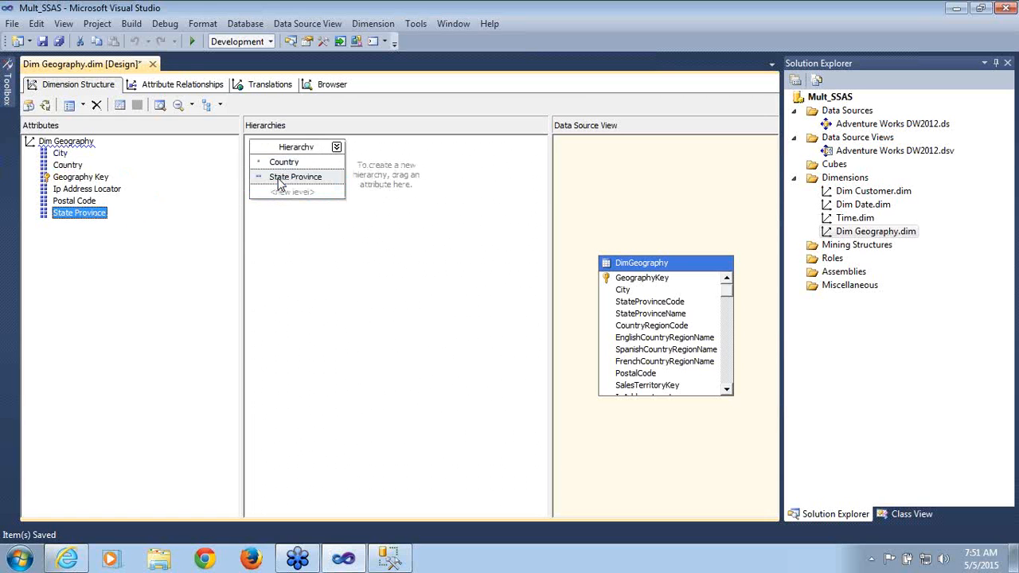
click(61, 154)
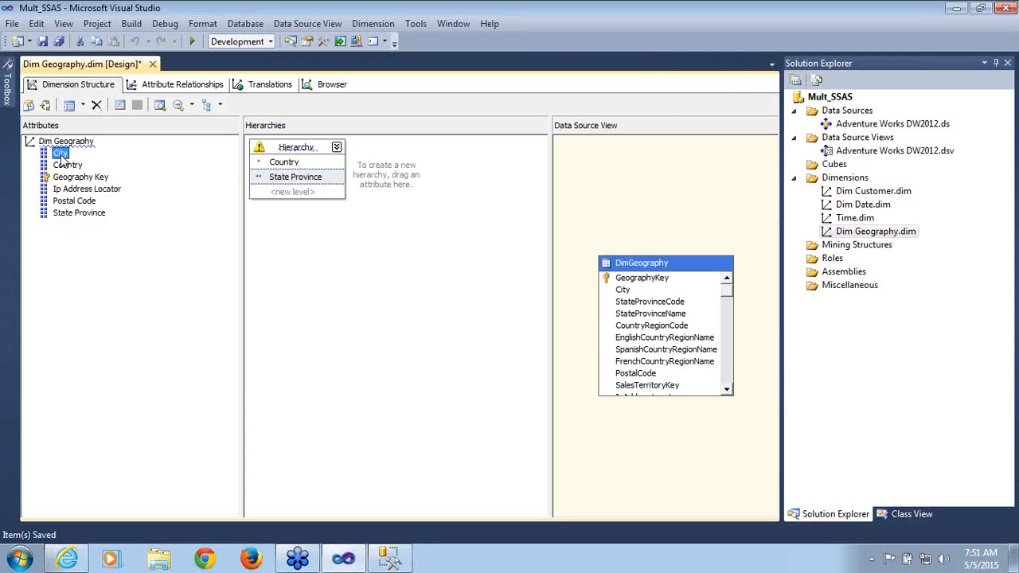
drag(60, 155, 283, 196)
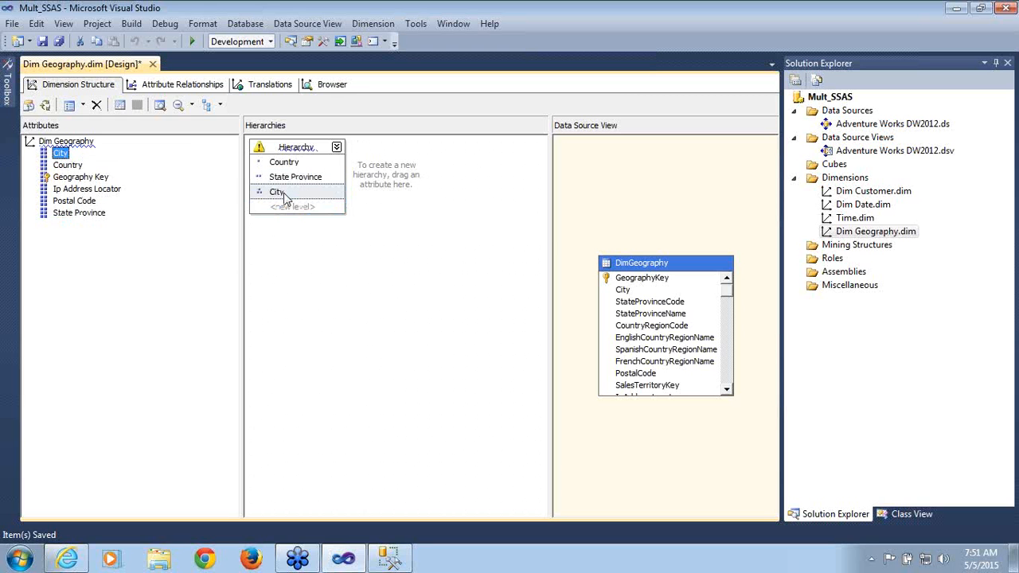
click(81, 204)
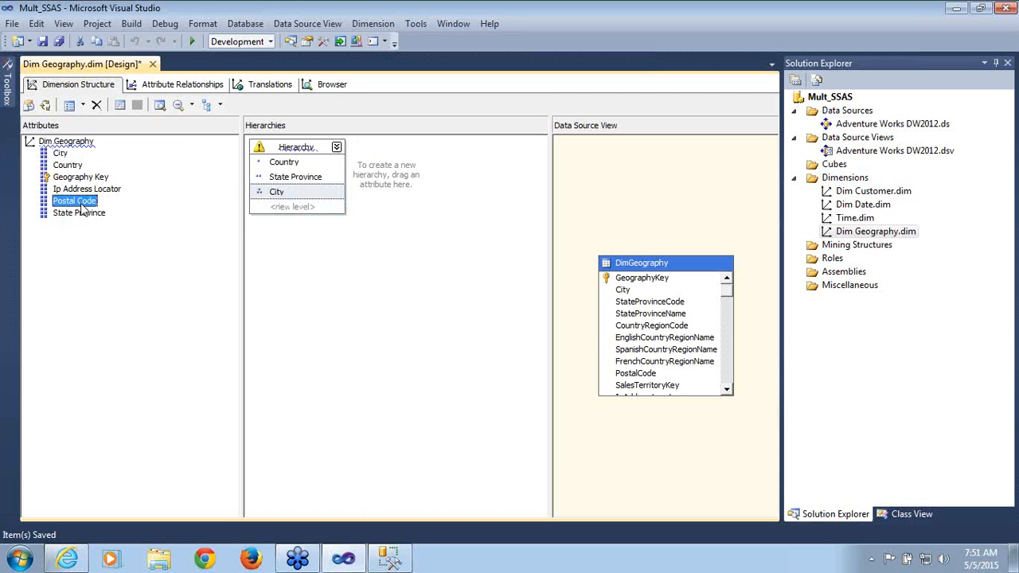
drag(79, 205, 285, 209)
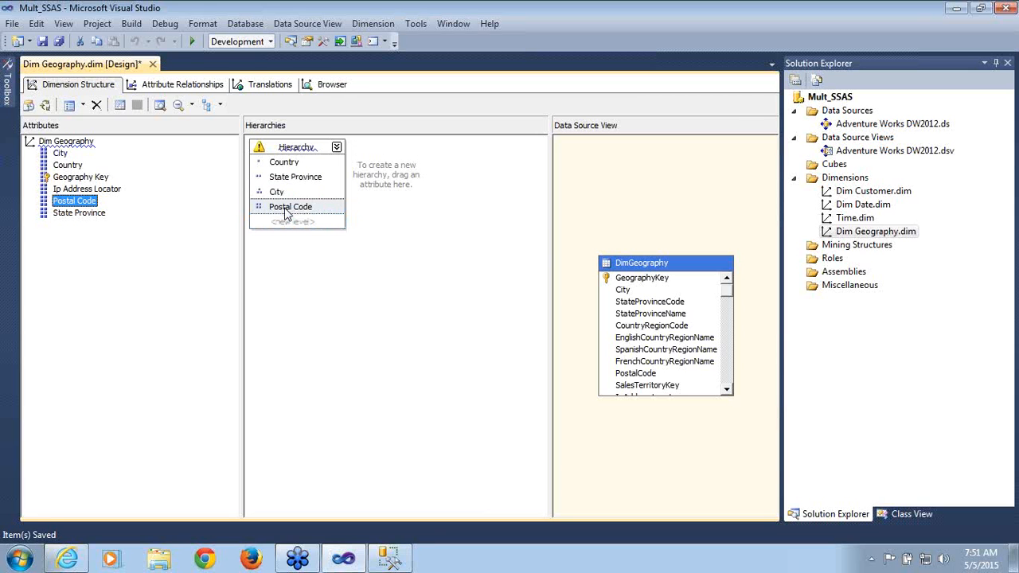
- Rename the new hierarchy as Geography Hierarchy and save the Dim Geography dimension
click(280, 151)
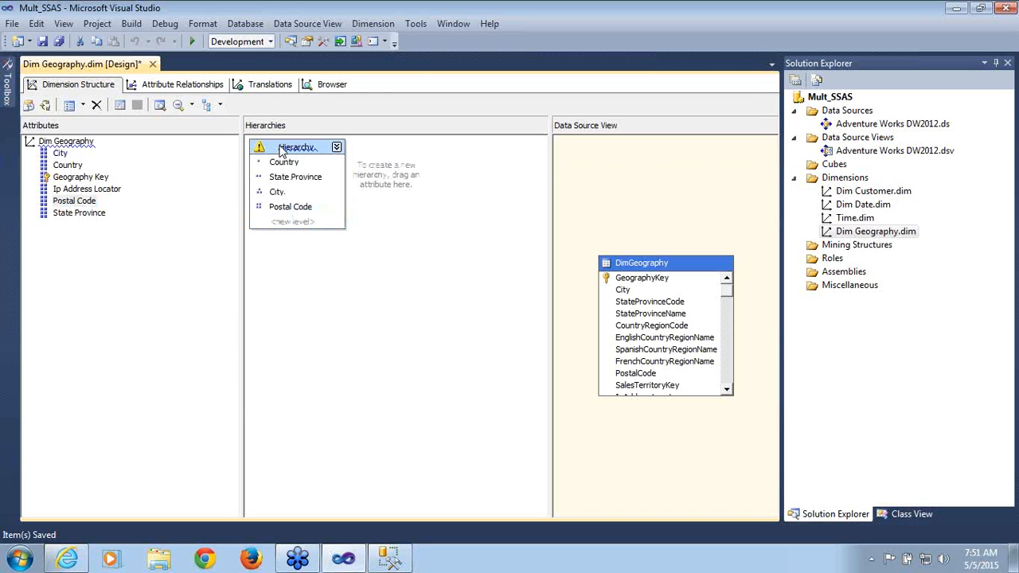
right_click(281, 151)
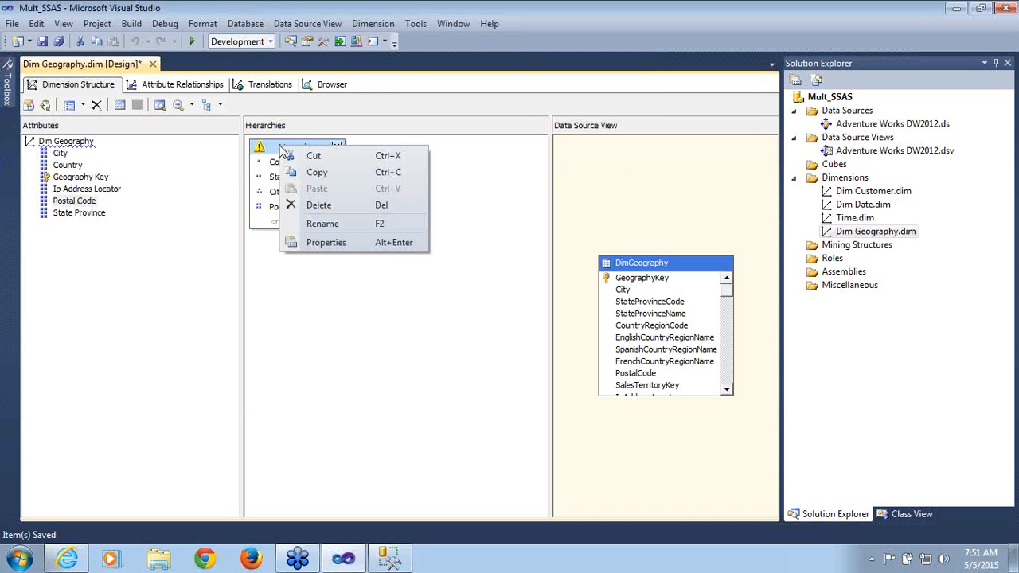
click(322, 223)
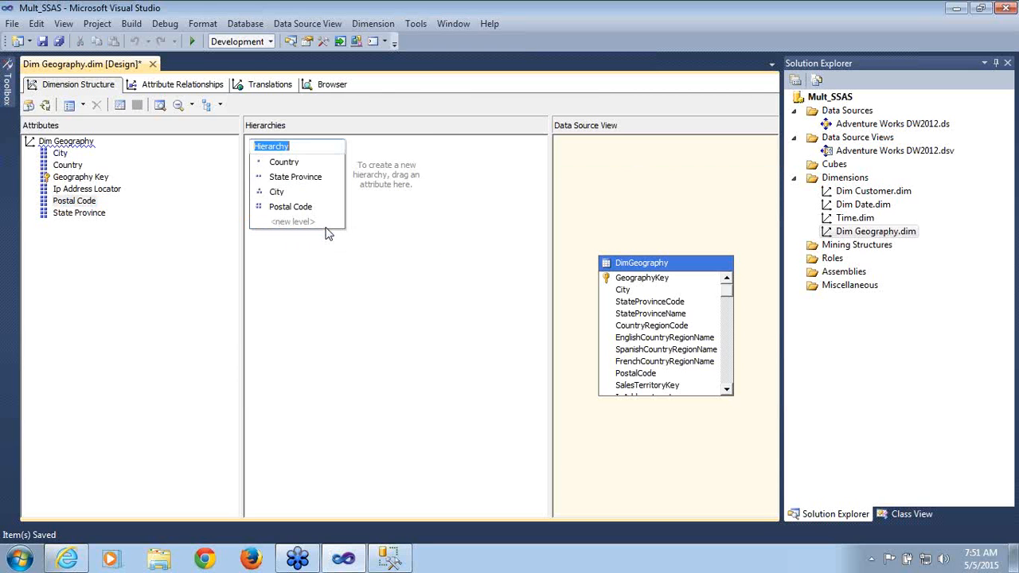
click(255, 148)
text(Geogra)
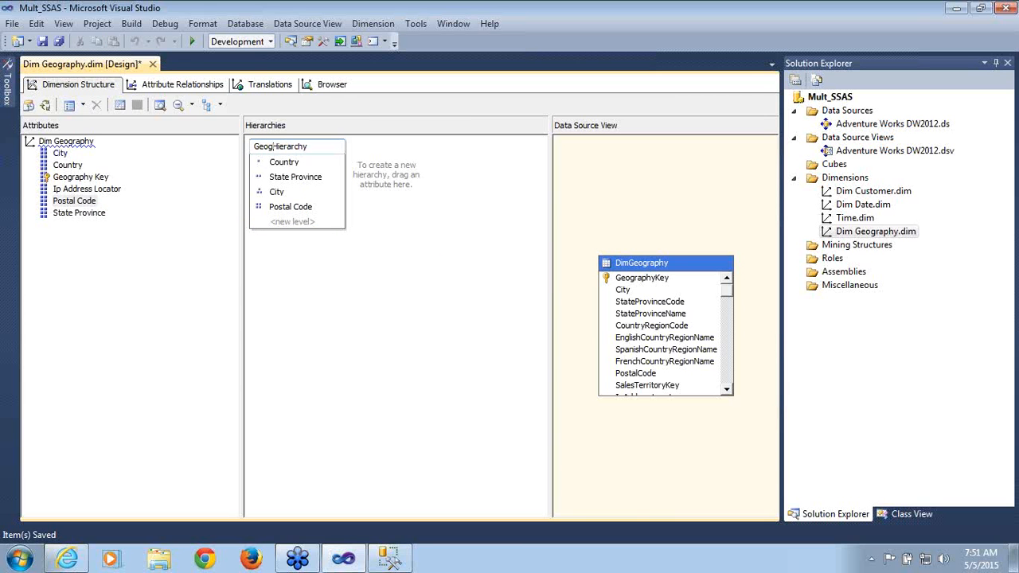
text(phy)
click(377, 306)
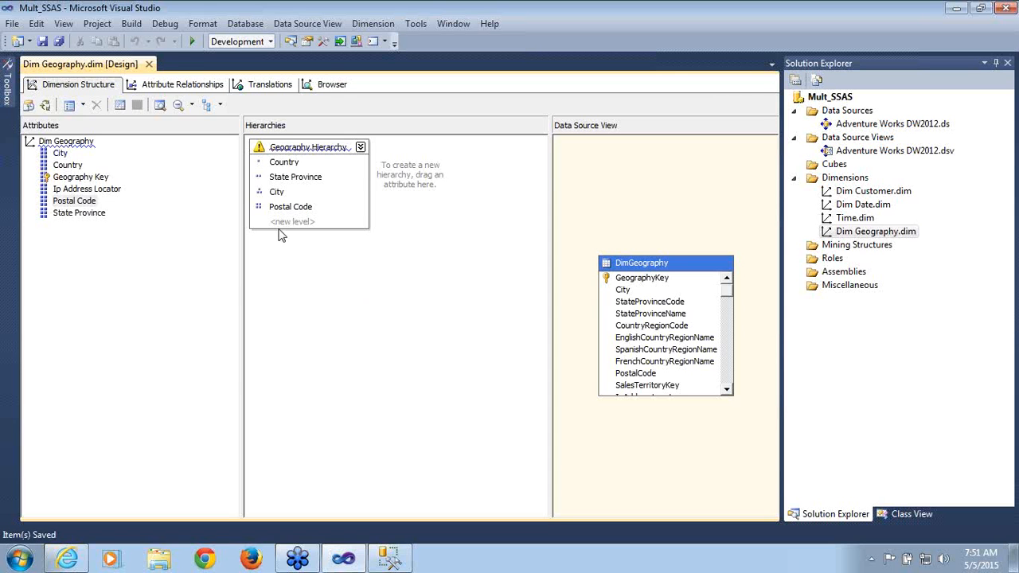
- Create an attribute relationship from Postal Code to City with the Flexible relationship type
mouse_move(260, 152)
click(182, 85)
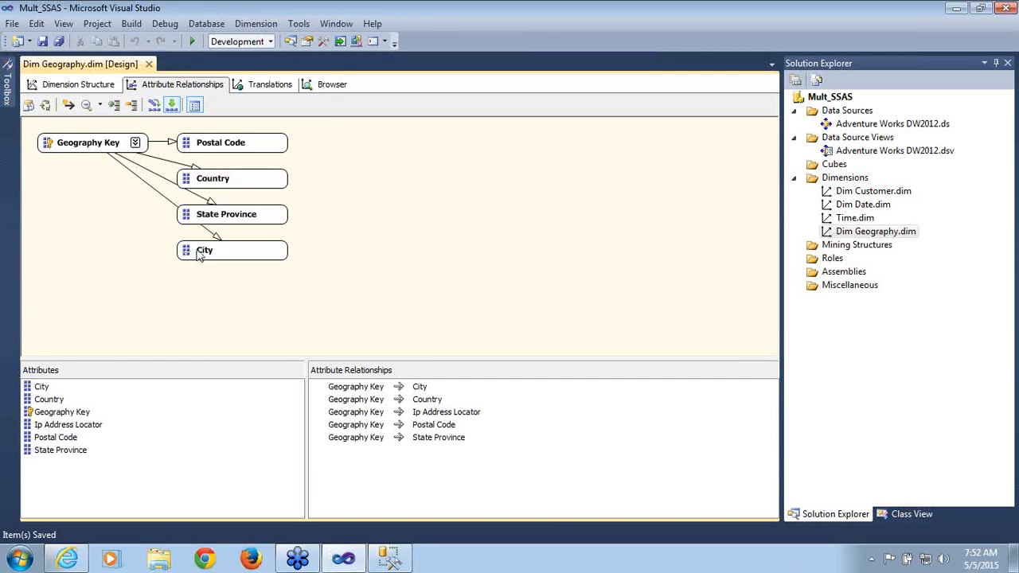
click(217, 144)
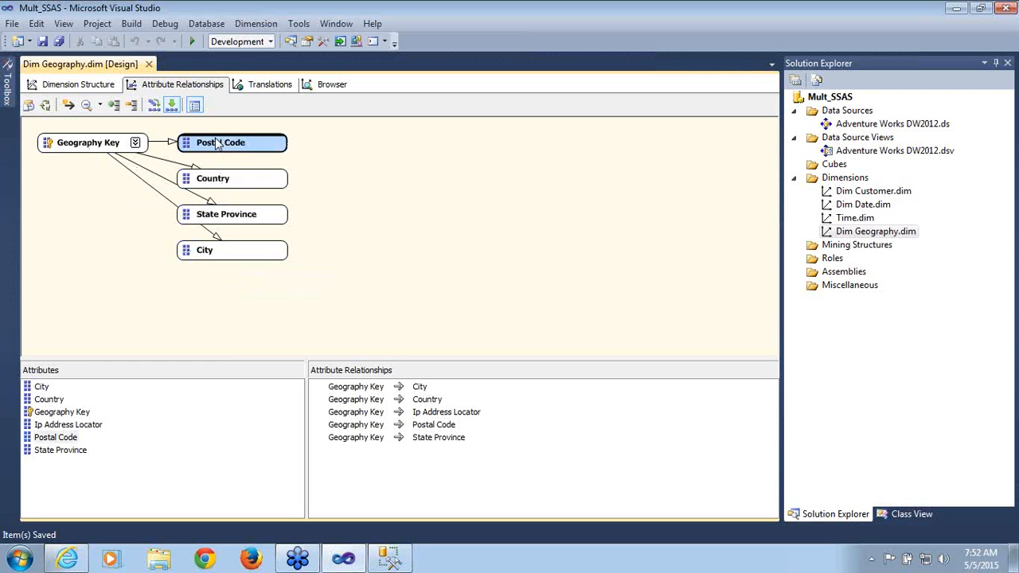
right_click(219, 144)
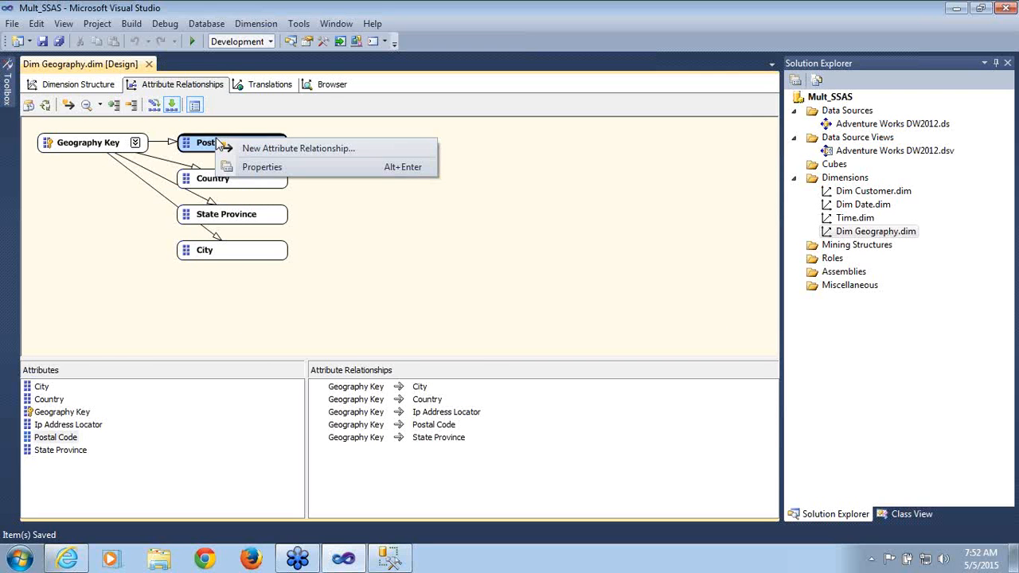
click(238, 150)
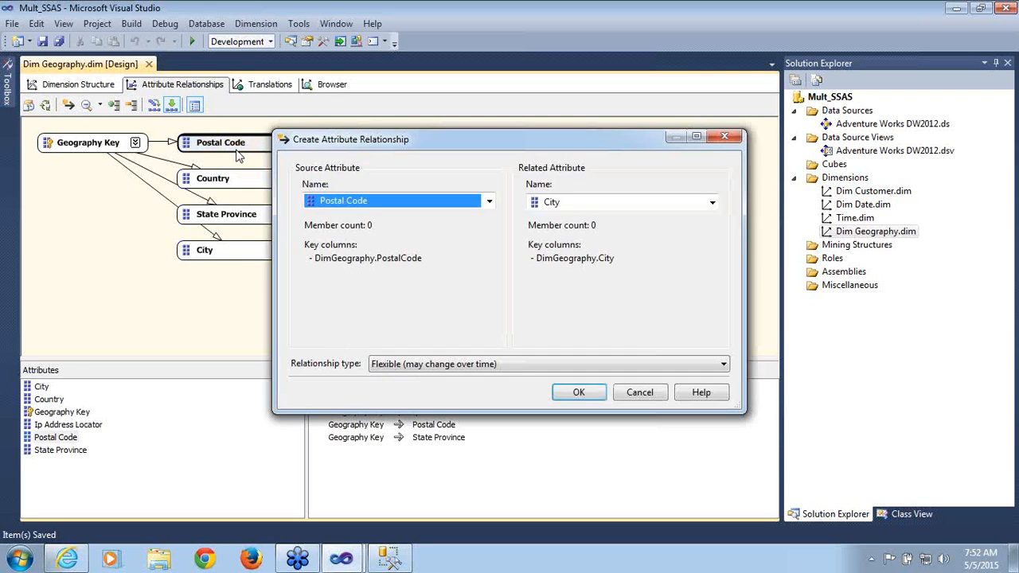
click(722, 366)
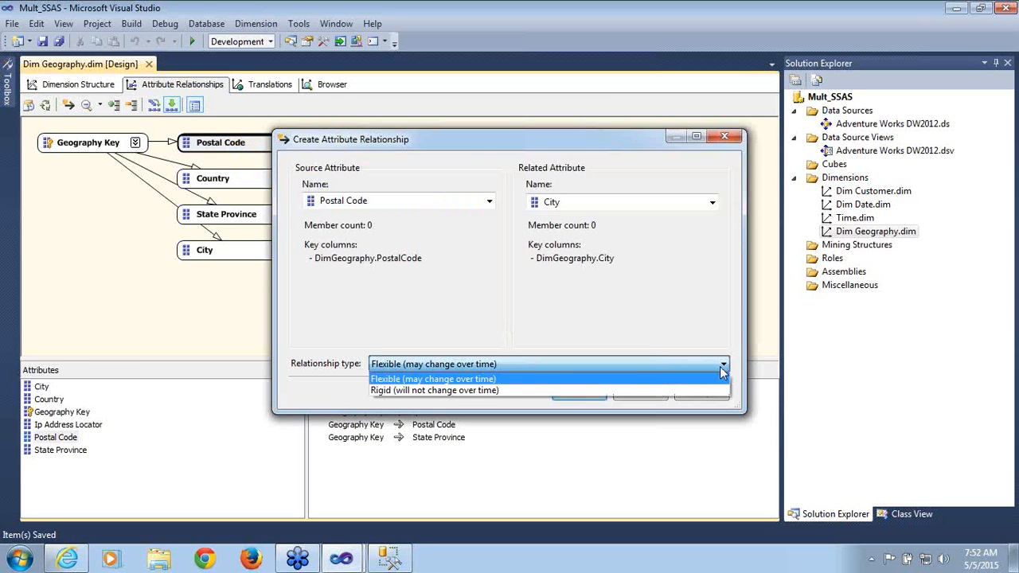
click(463, 381)
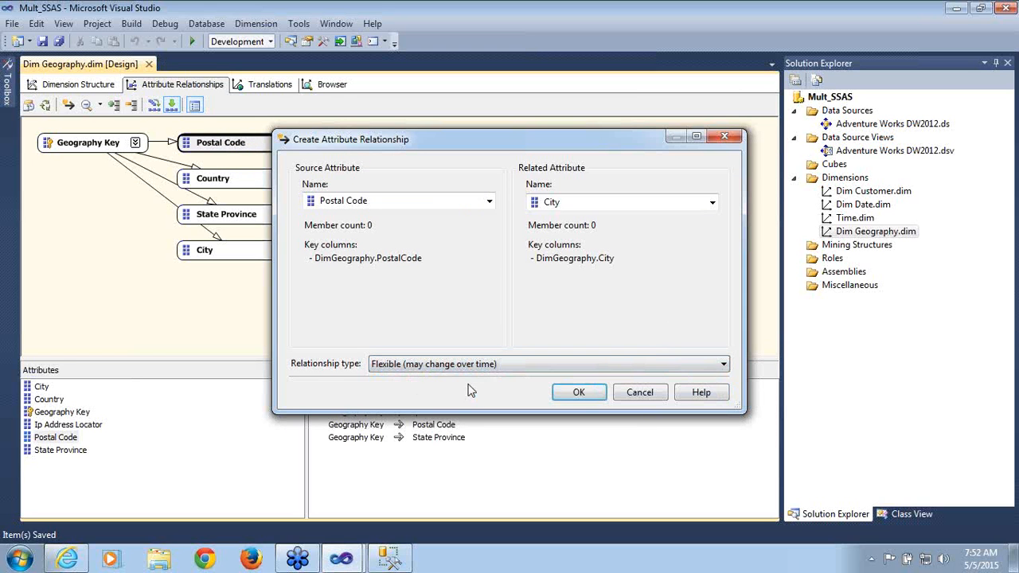
click(579, 394)
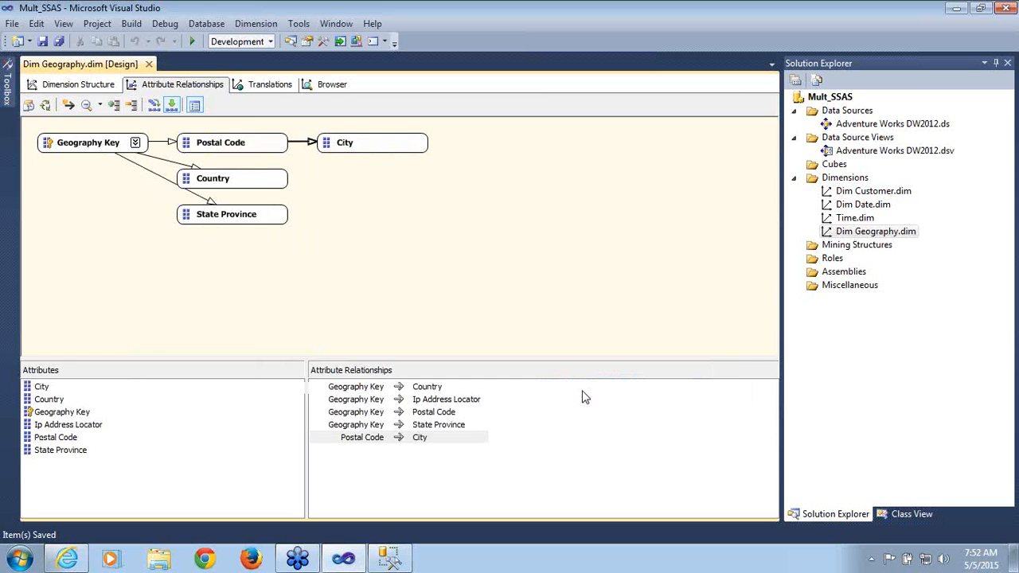
- Create an attribute relationship from City to State Province with the Rigid relationship type
click(380, 148)
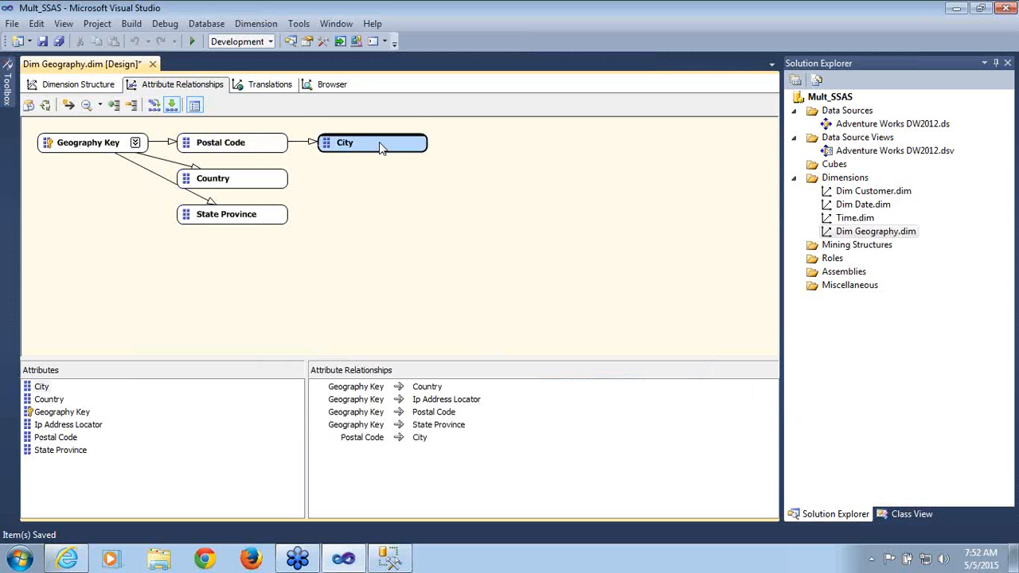
right_click(379, 148)
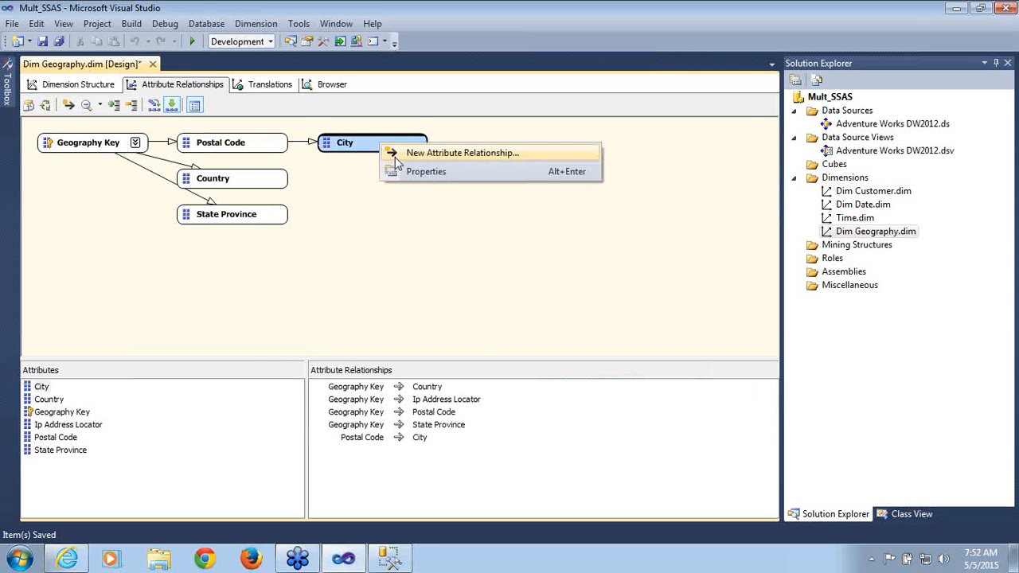
click(397, 158)
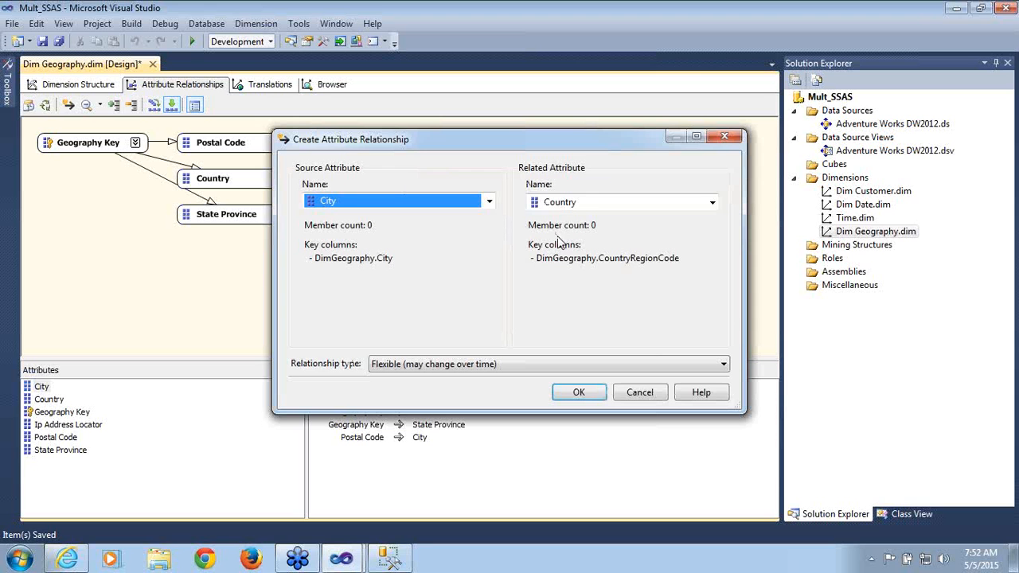
click(712, 202)
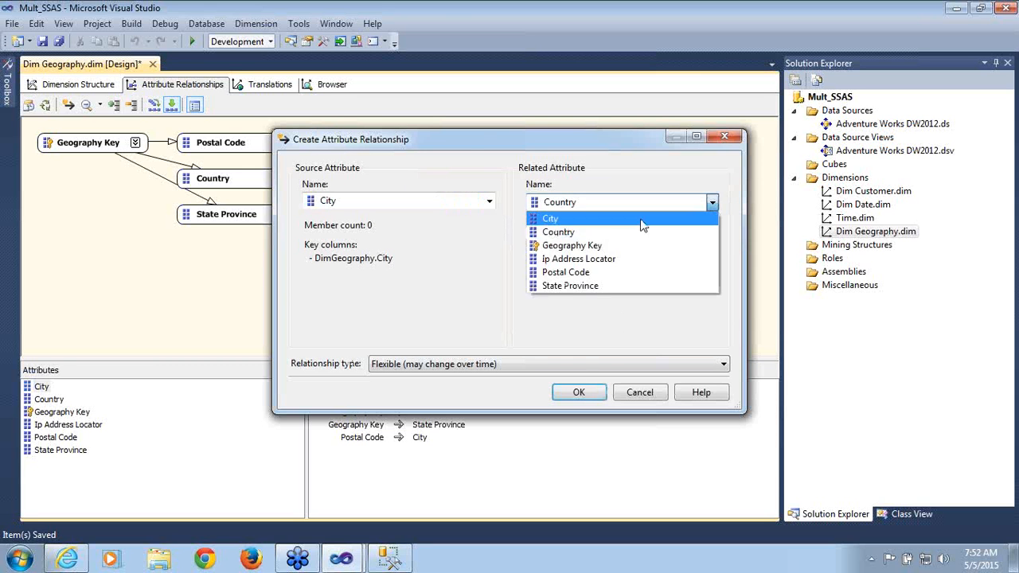
click(580, 289)
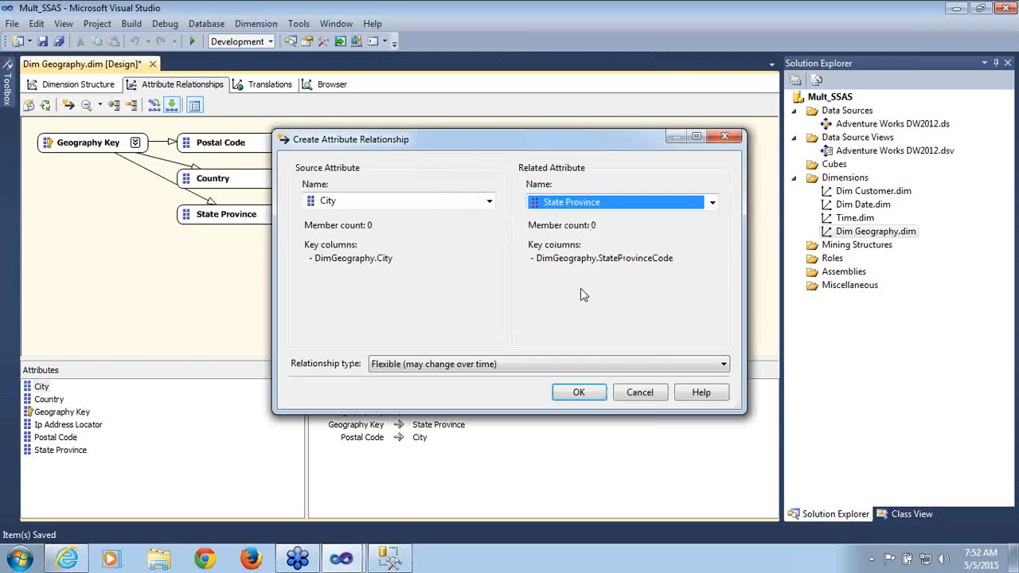
click(724, 365)
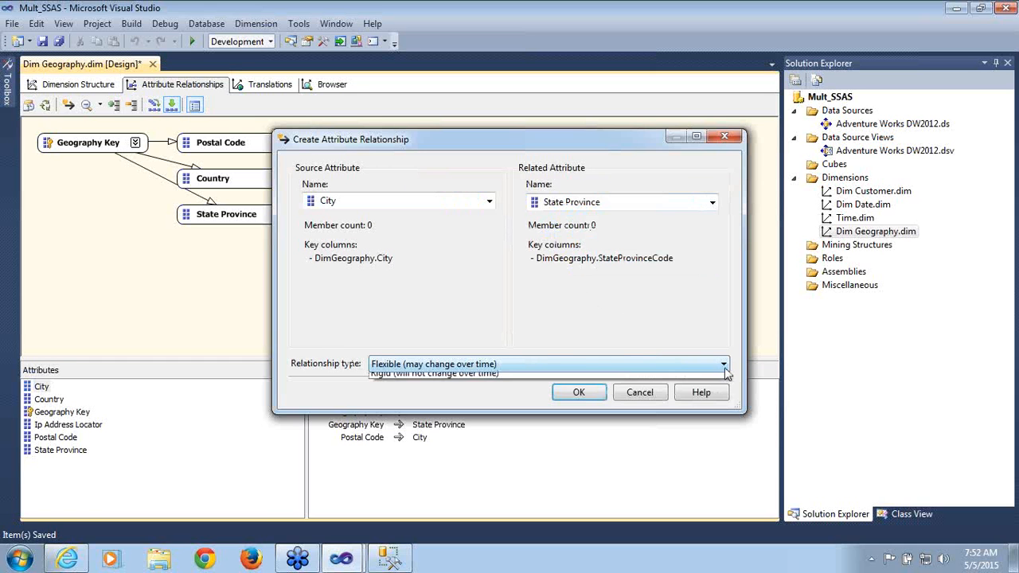
click(493, 391)
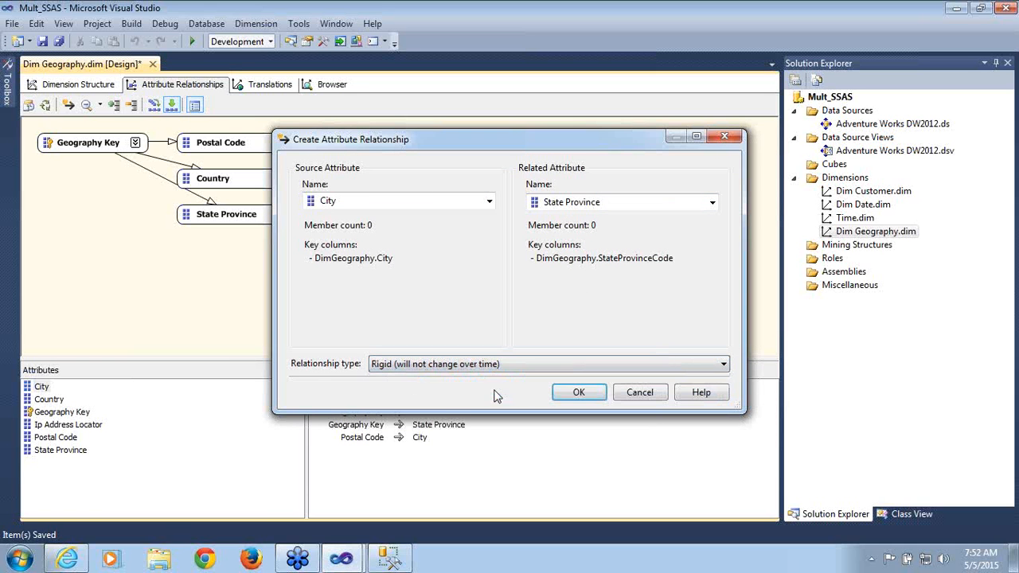
click(575, 397)
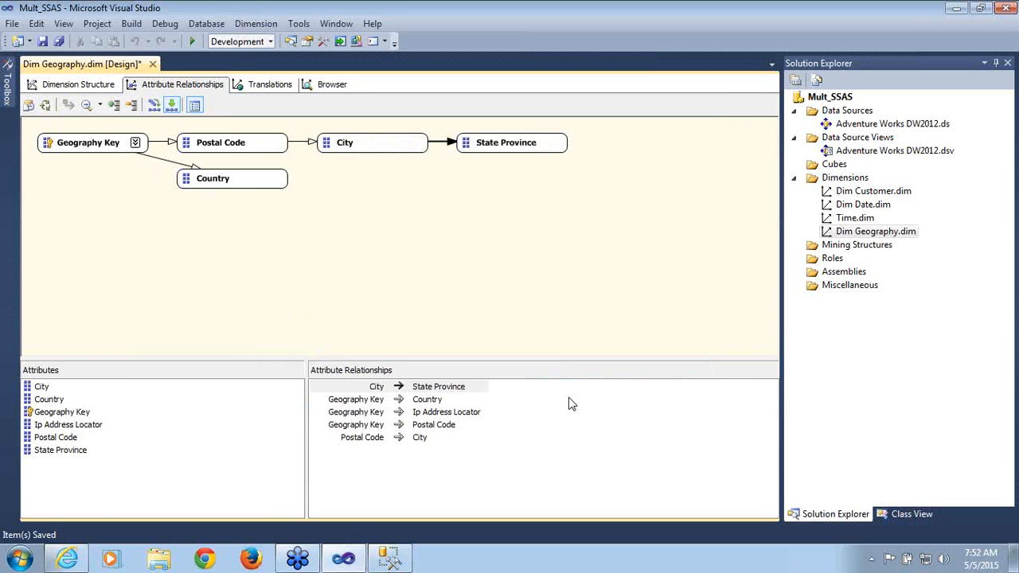
- Create a Rigid attribute relationship from State Province to Country and save the dimension
click(534, 151)
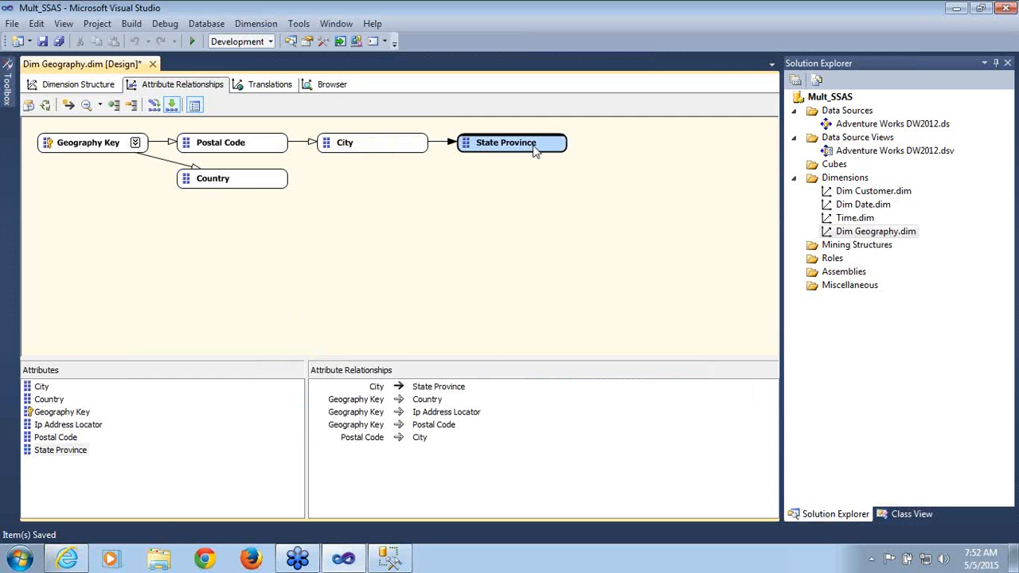
right_click(533, 151)
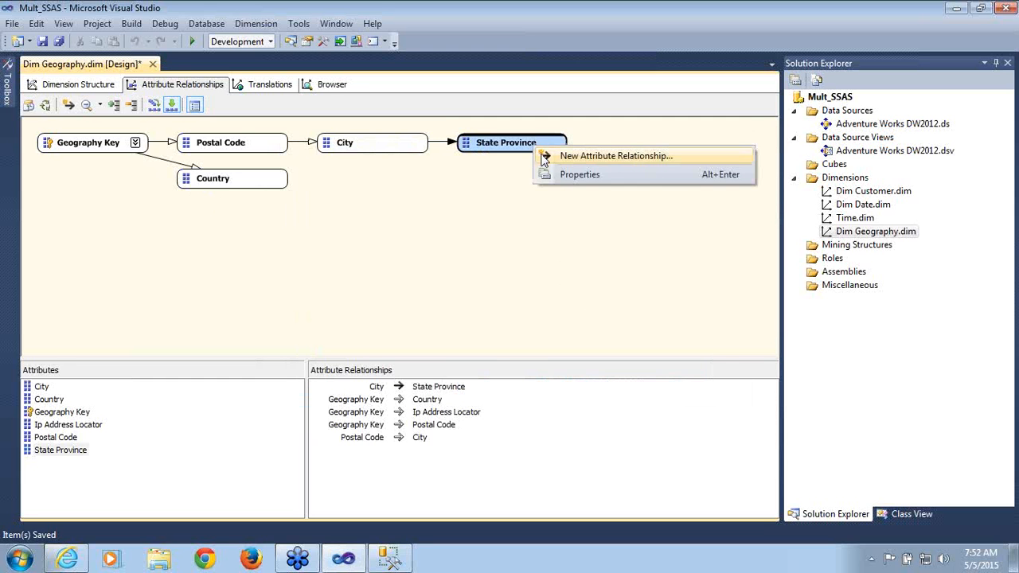
click(541, 158)
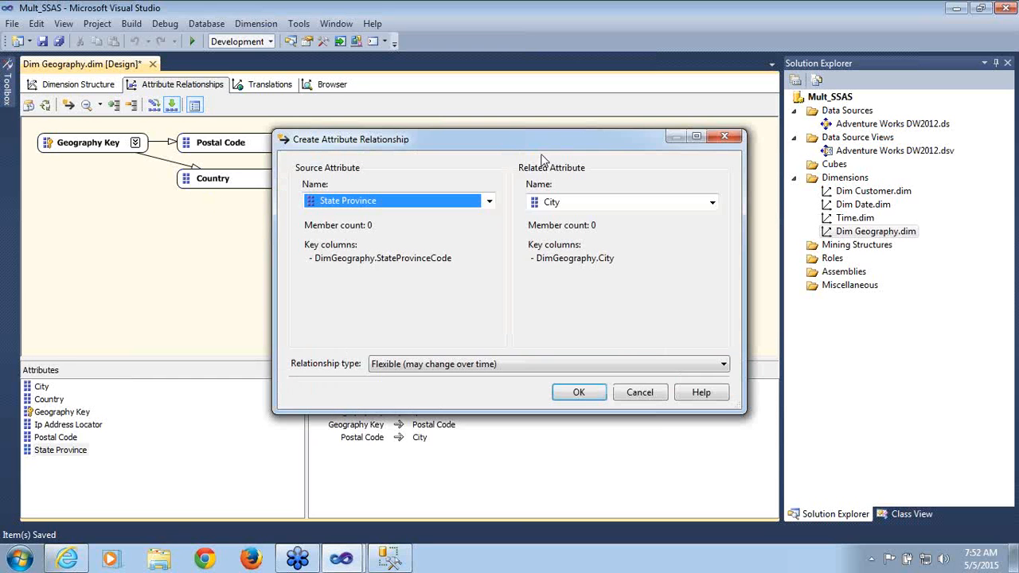
click(607, 205)
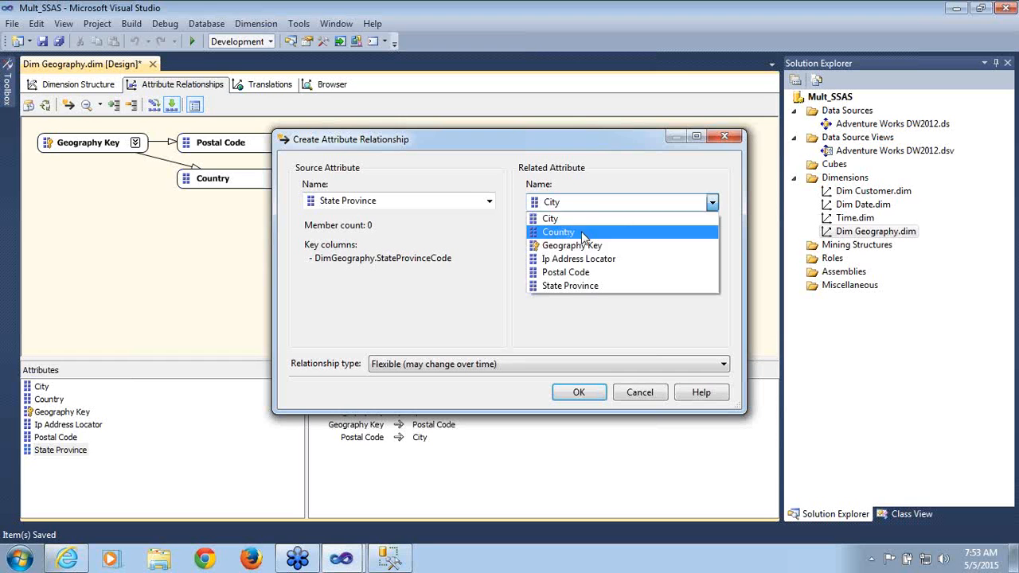
click(581, 233)
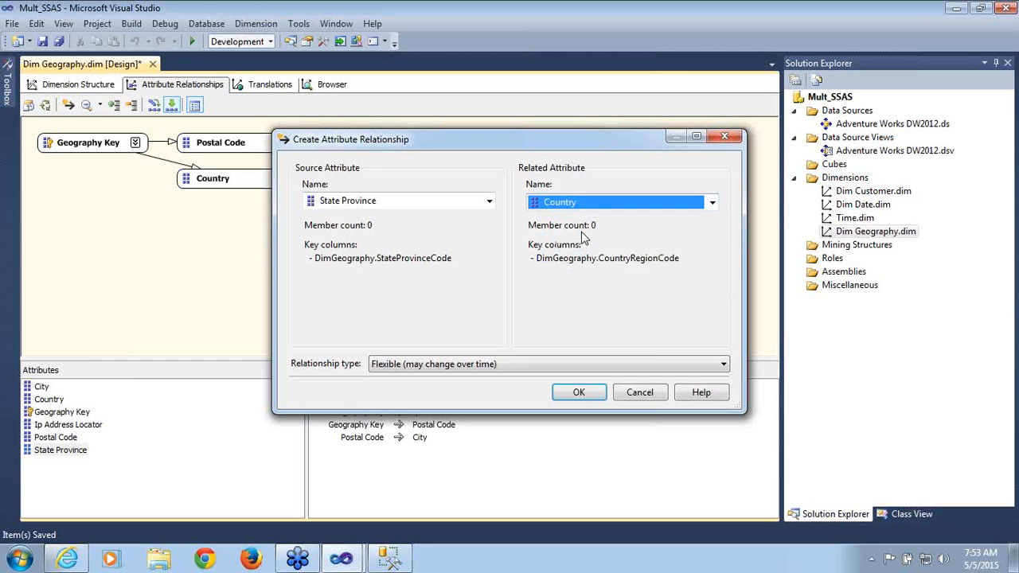
click(520, 367)
click(461, 391)
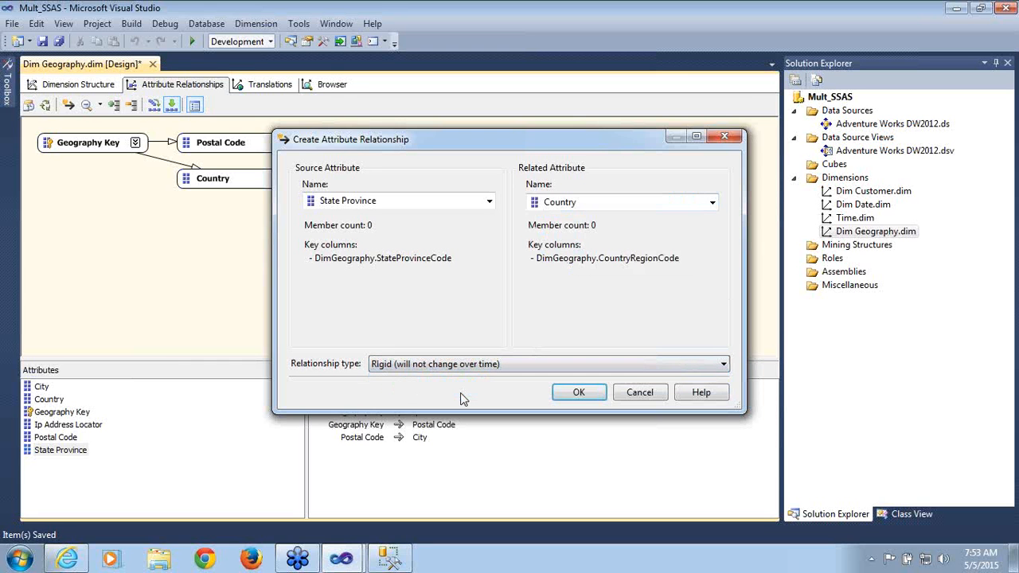
click(578, 392)
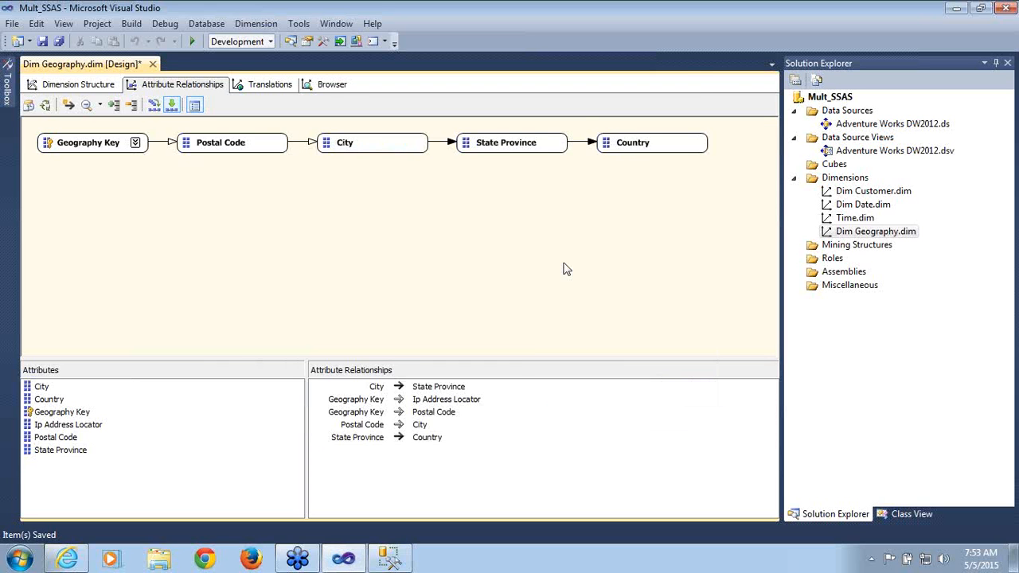
key(ctrl+s)
- Change the relationship type between Postal Code and City to Rigid
right_click(298, 145)
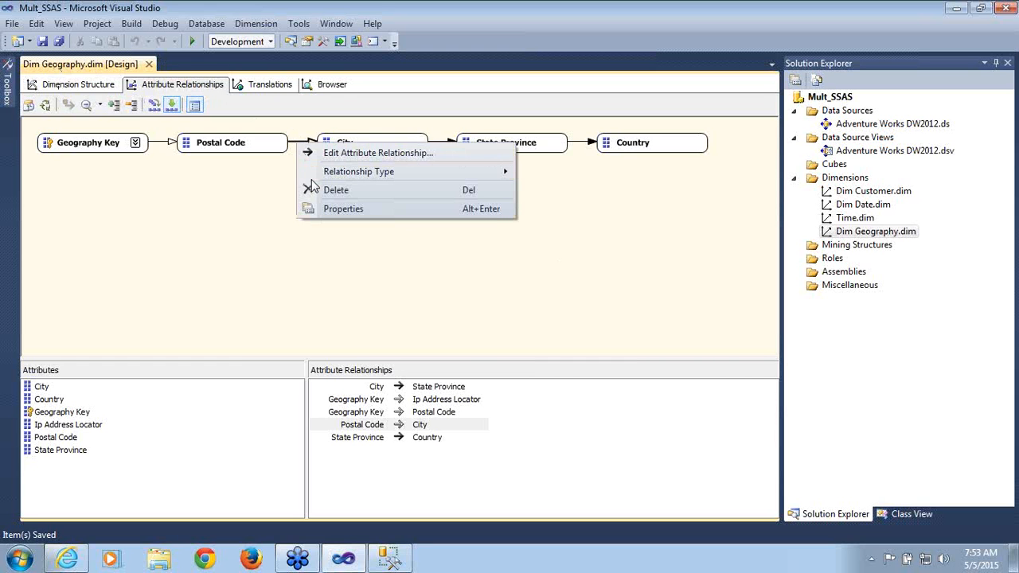
mouse_move(317, 173)
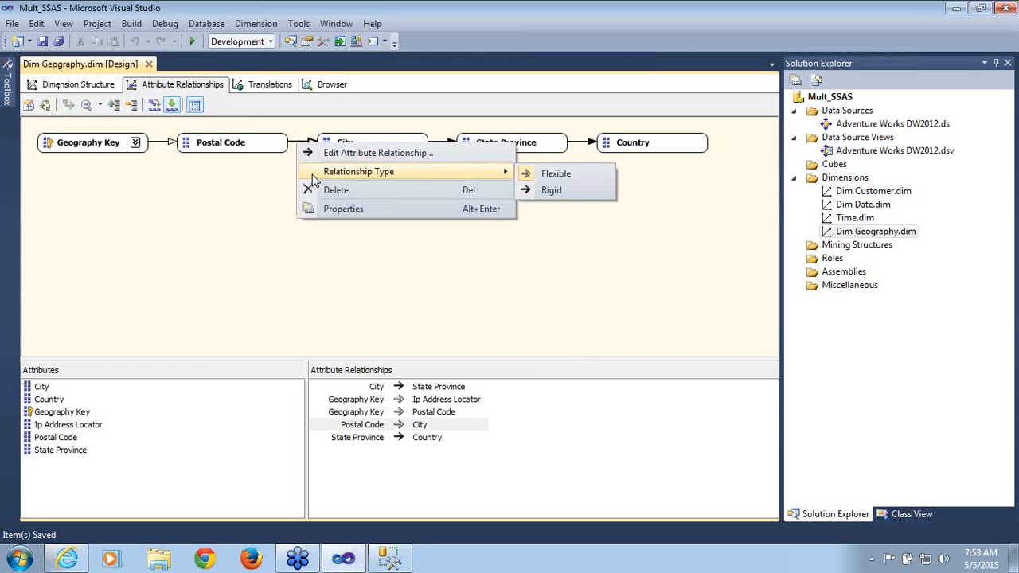
click(541, 192)
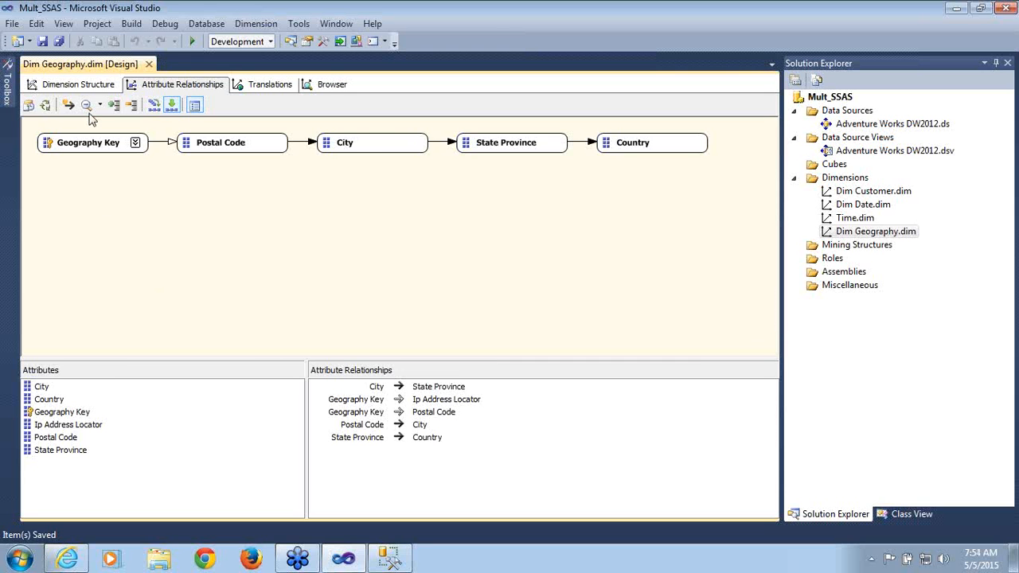
- Build and deploy the project from the dimension structure view and run Process Full on Dim Geography
click(87, 85)
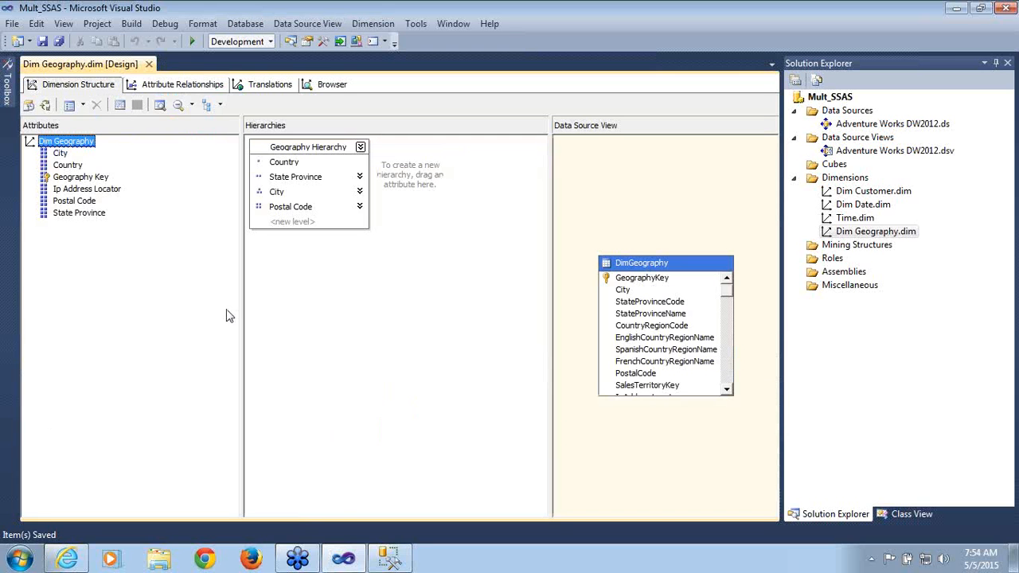
click(379, 358)
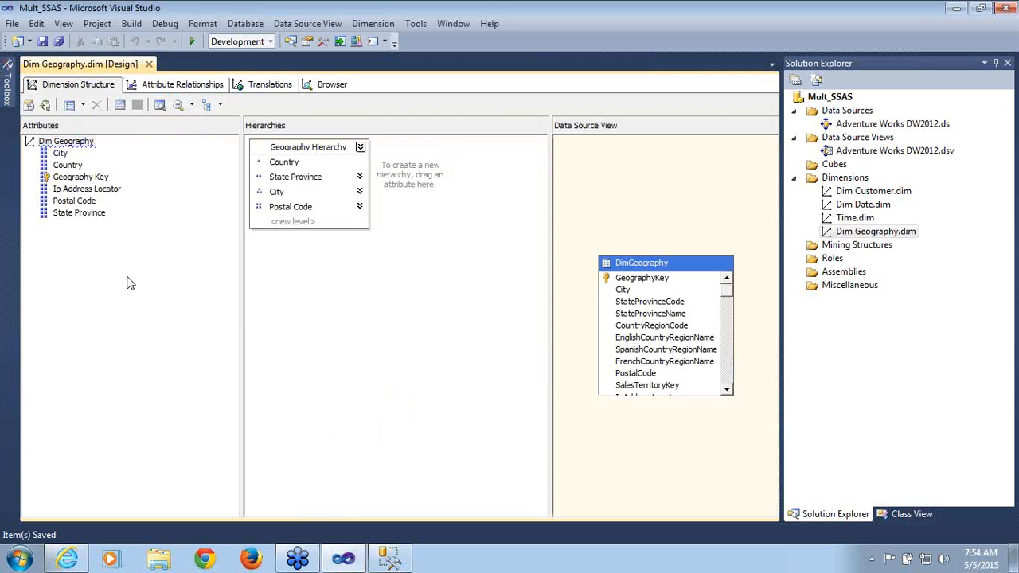
click(45, 107)
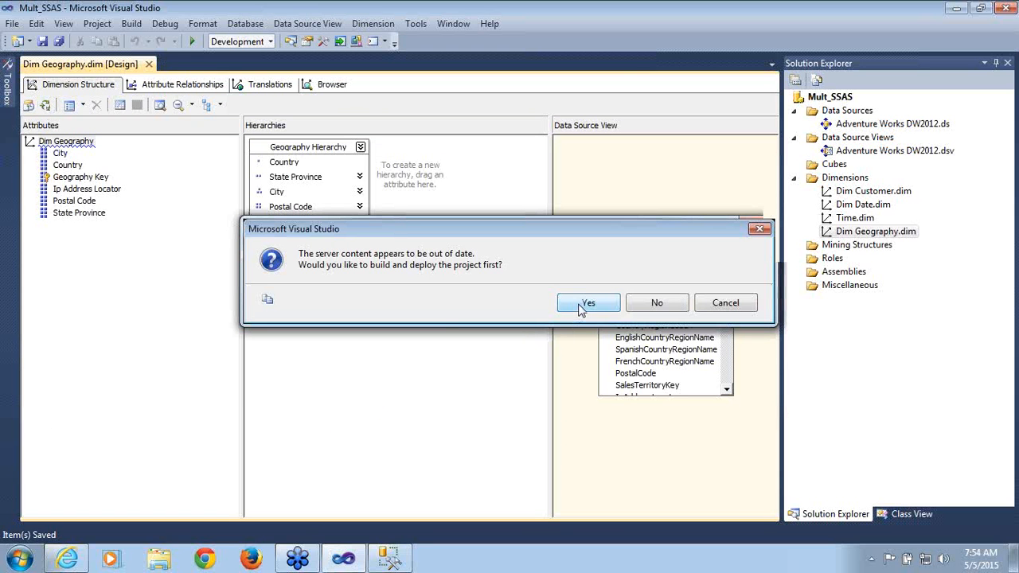
click(581, 307)
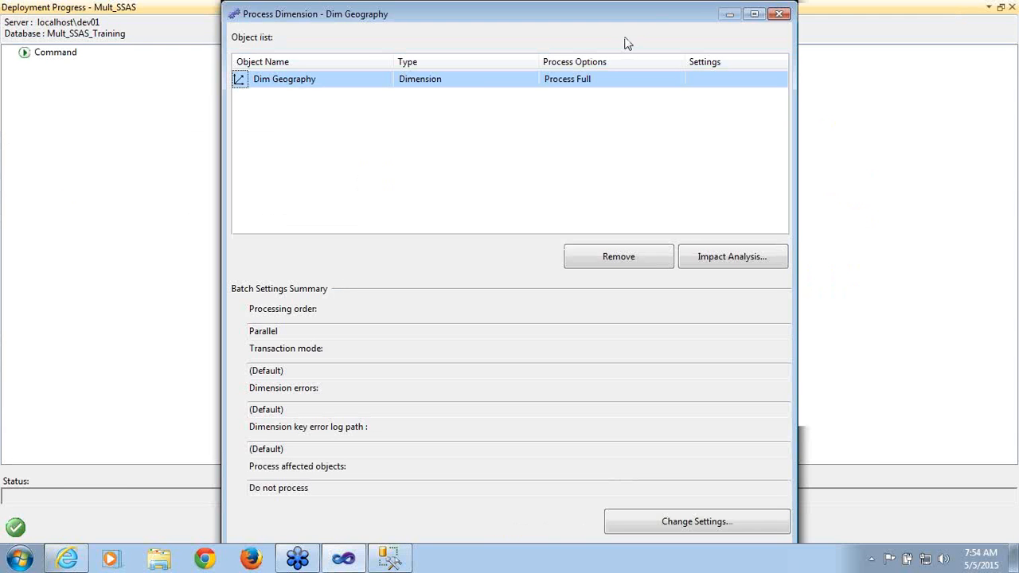
click(754, 13)
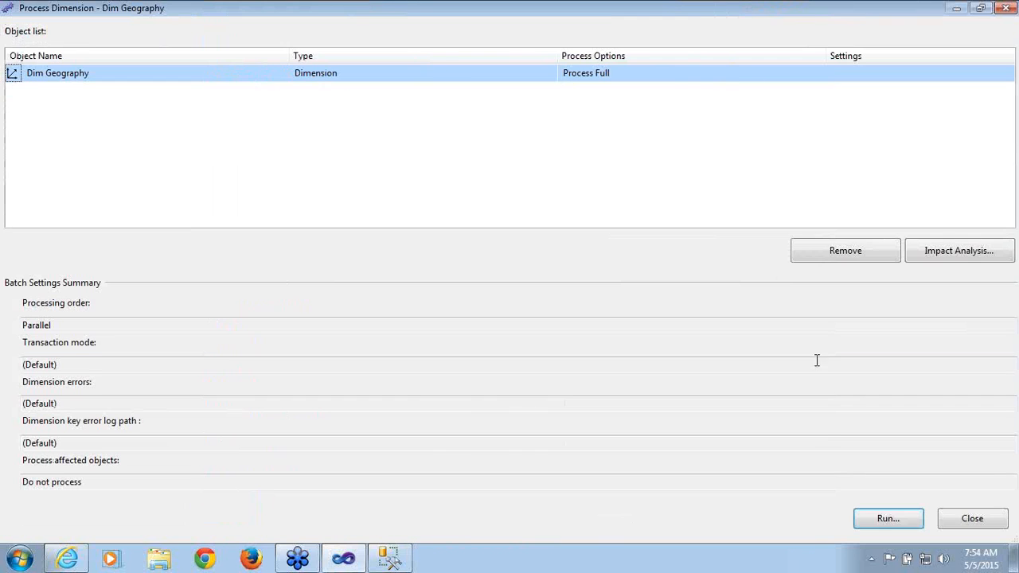
click(888, 521)
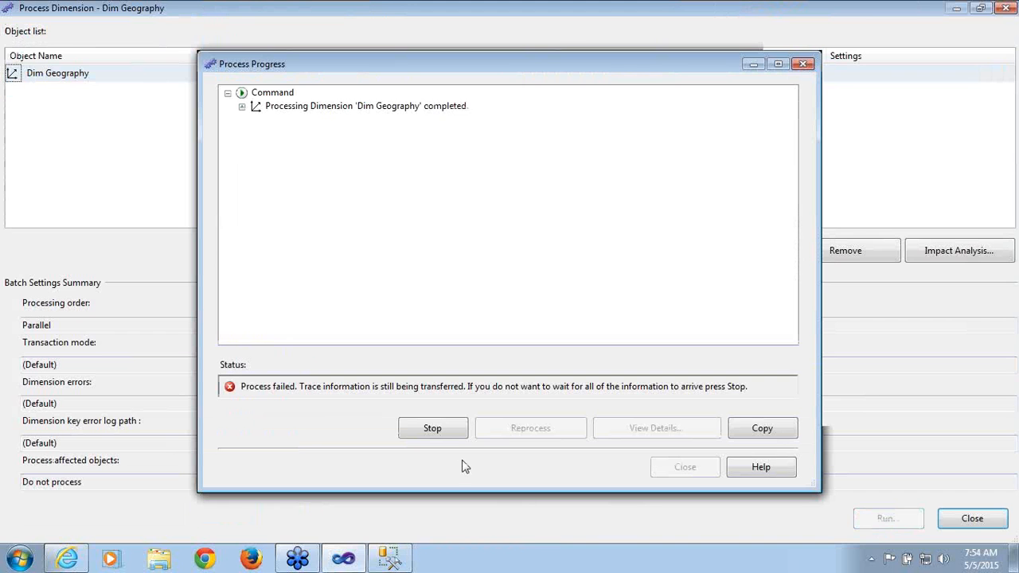
- Read the full details of the OLAP storage engine error and copy the reported City value 'Augsburg'
click(341, 164)
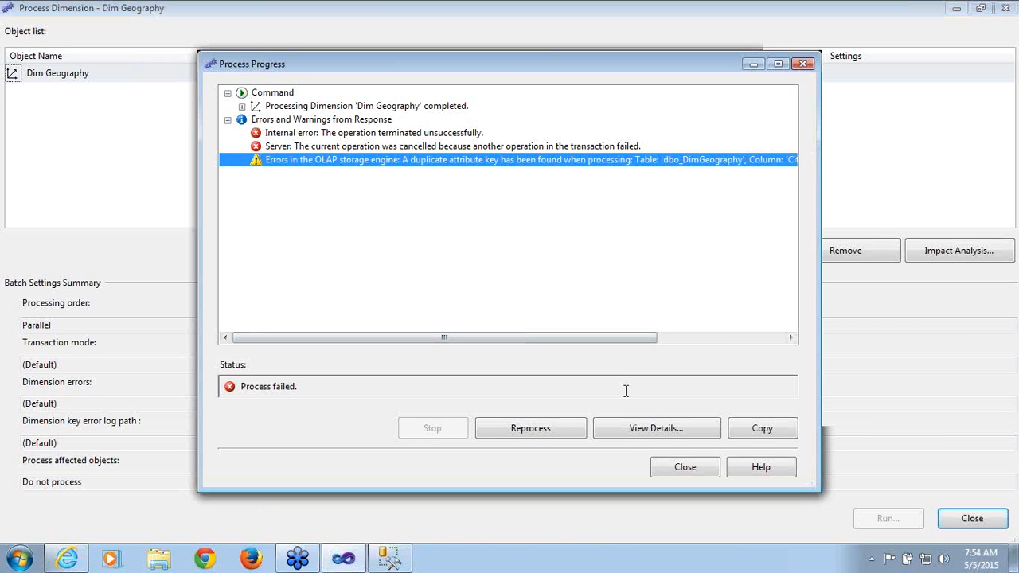
click(636, 437)
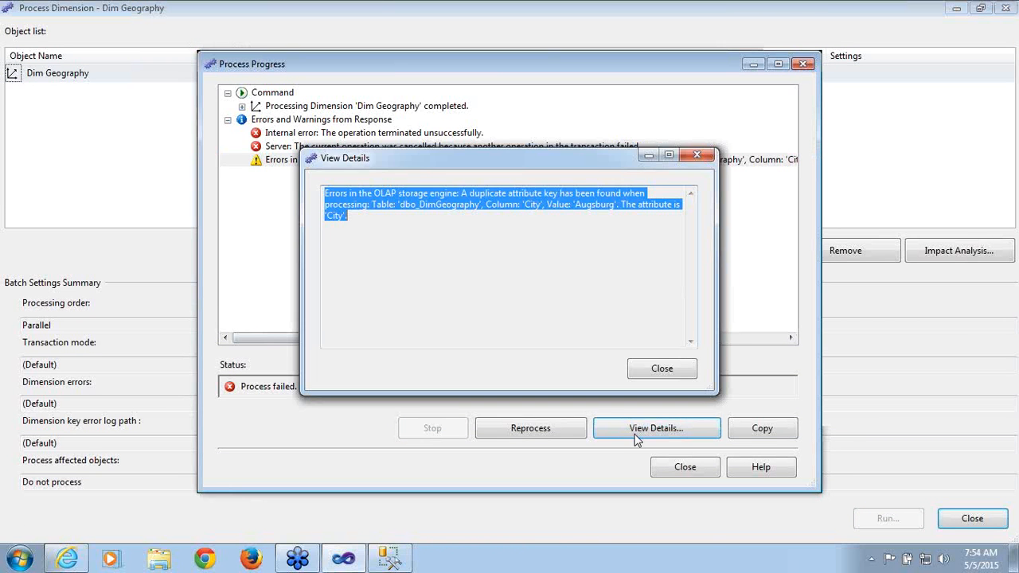
click(557, 273)
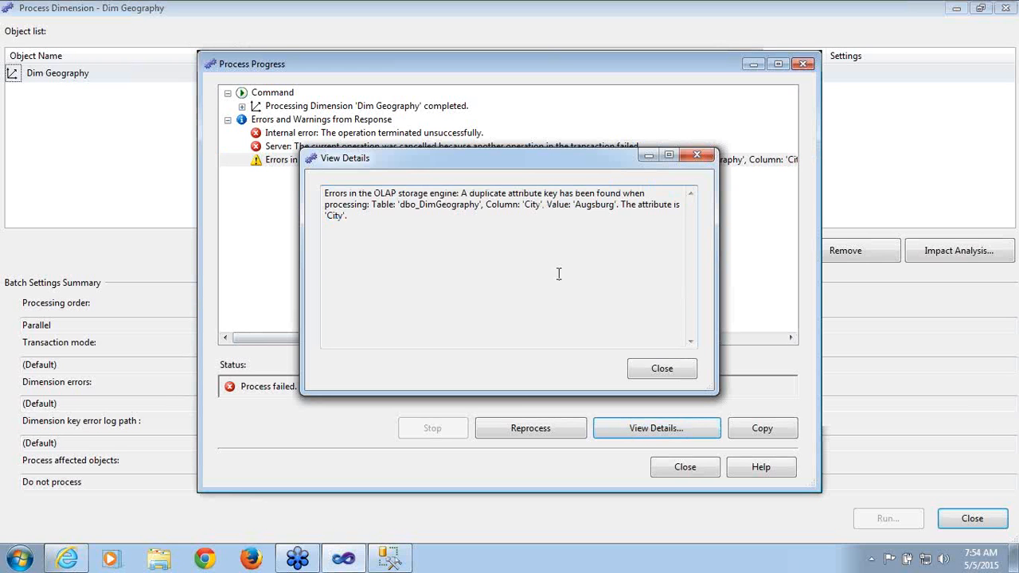
double_click(598, 205)
key(ctrl+c)
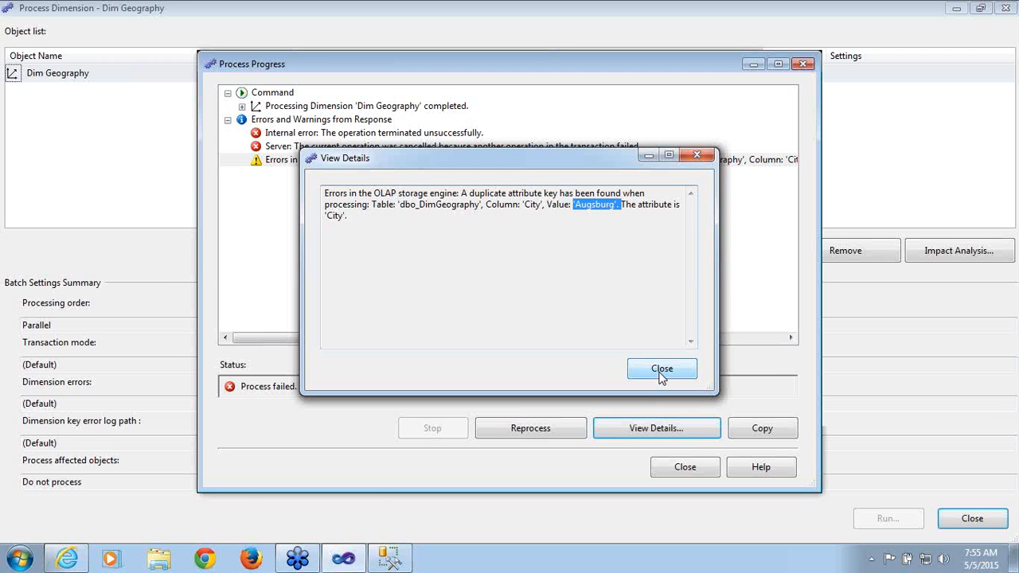
click(660, 371)
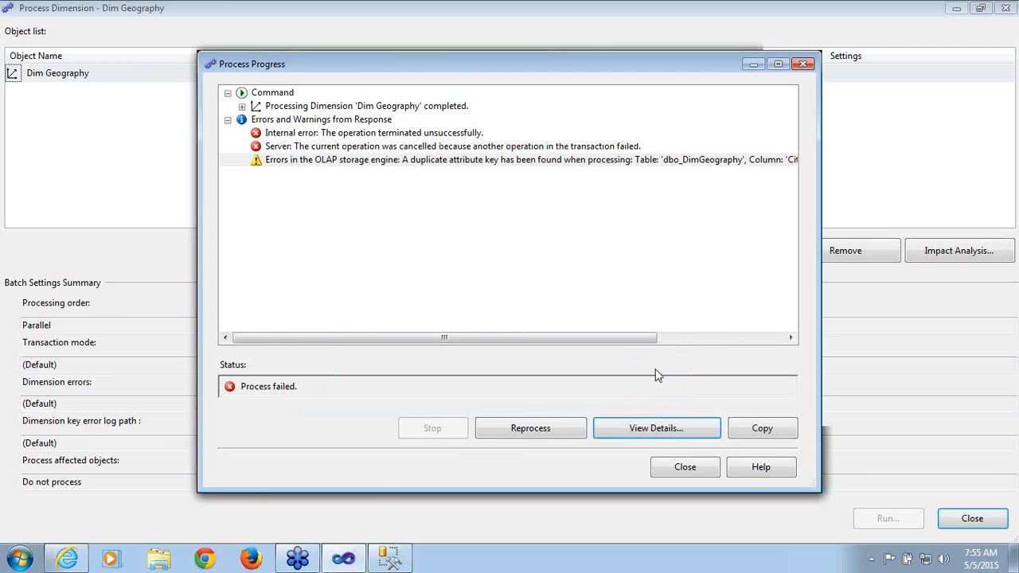
- Switch to SQL Server Management Studio and add a where clause with the [City] column to the DimGeography select query
click(391, 559)
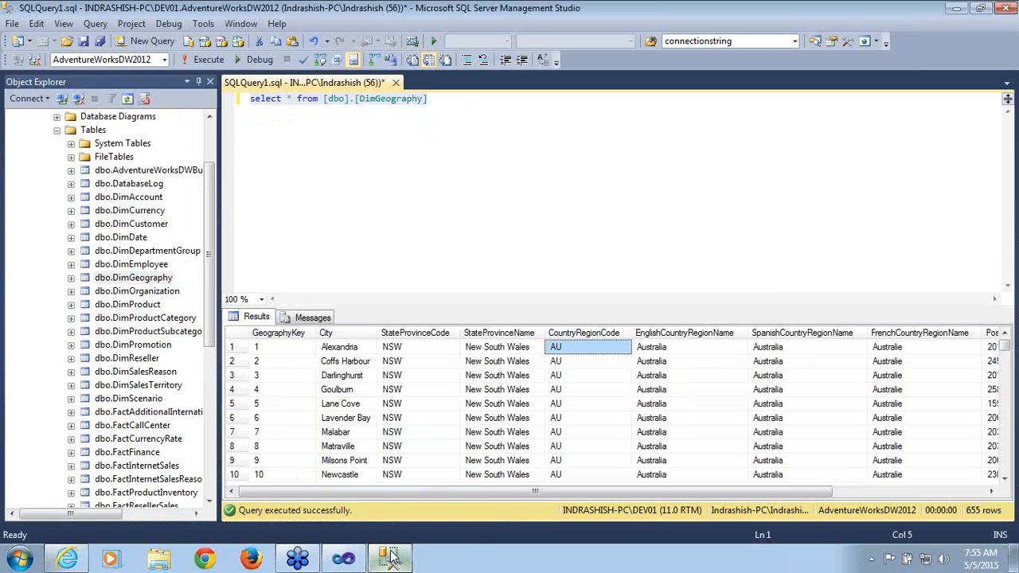
click(459, 108)
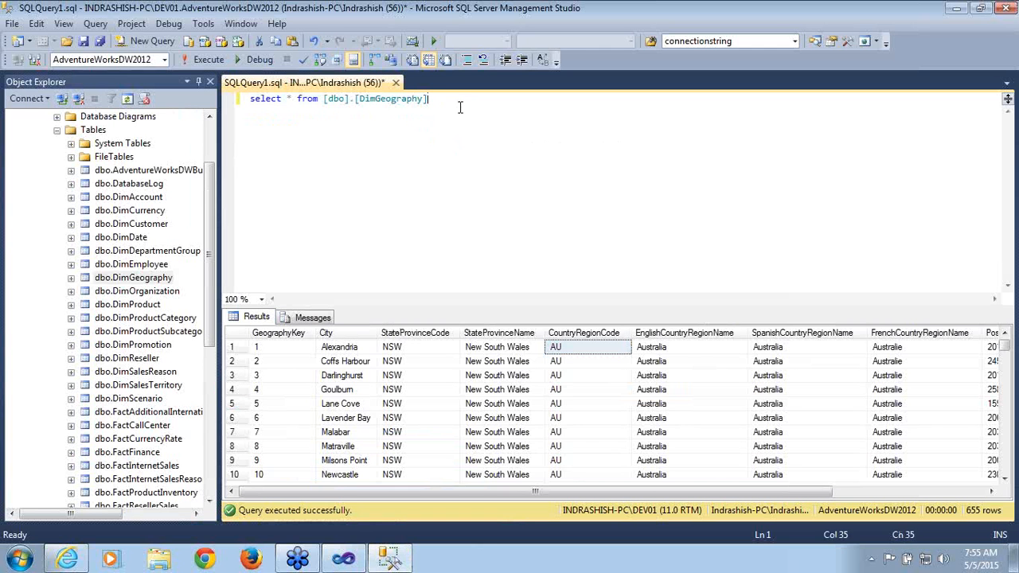
text(where)
click(71, 278)
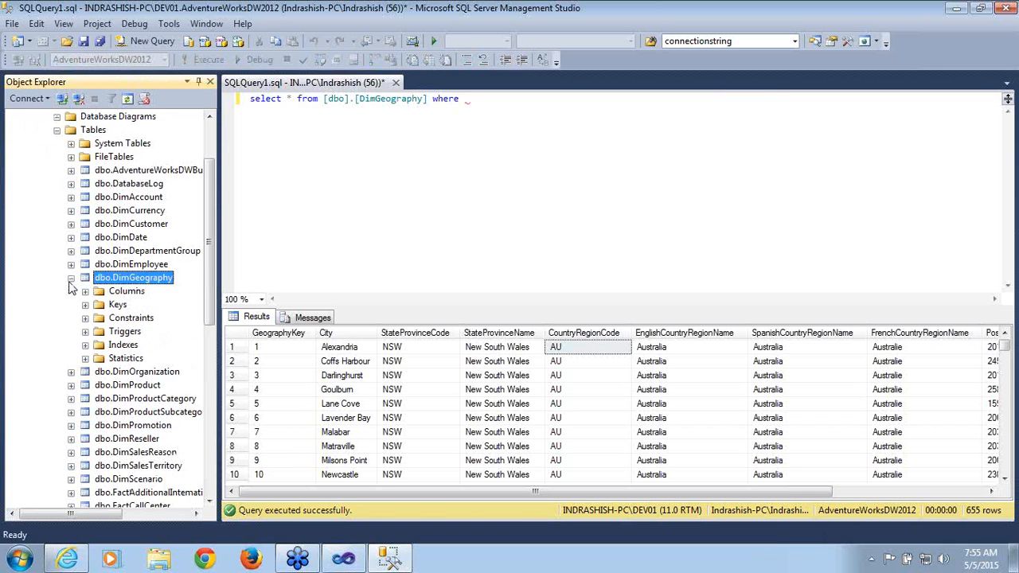
click(85, 292)
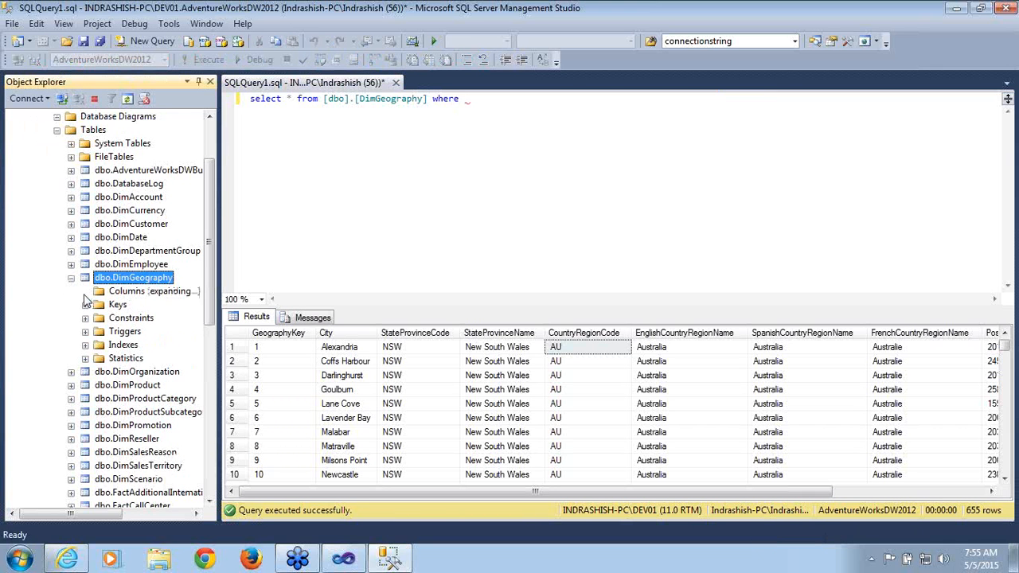
click(142, 319)
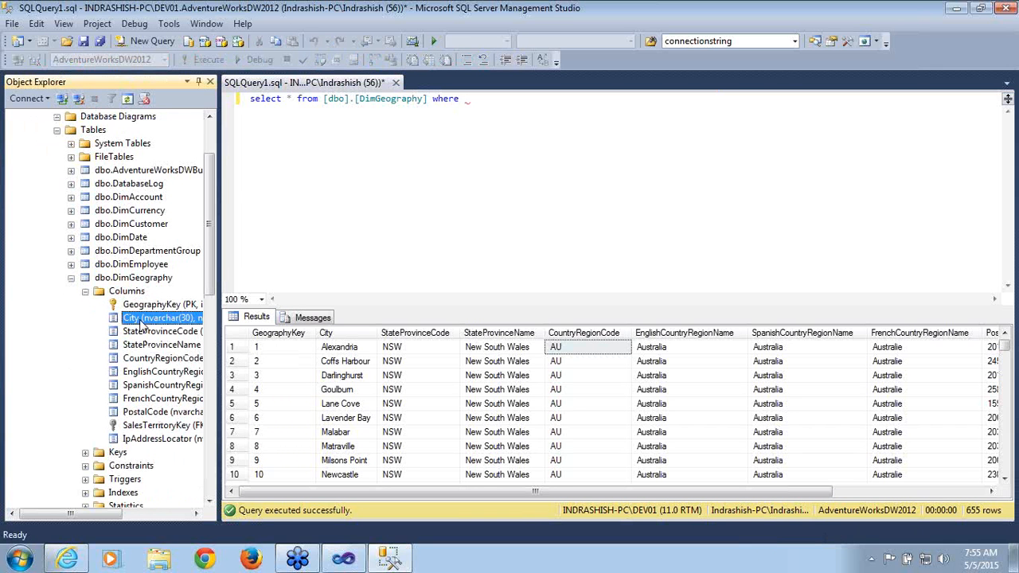
drag(141, 319, 470, 136)
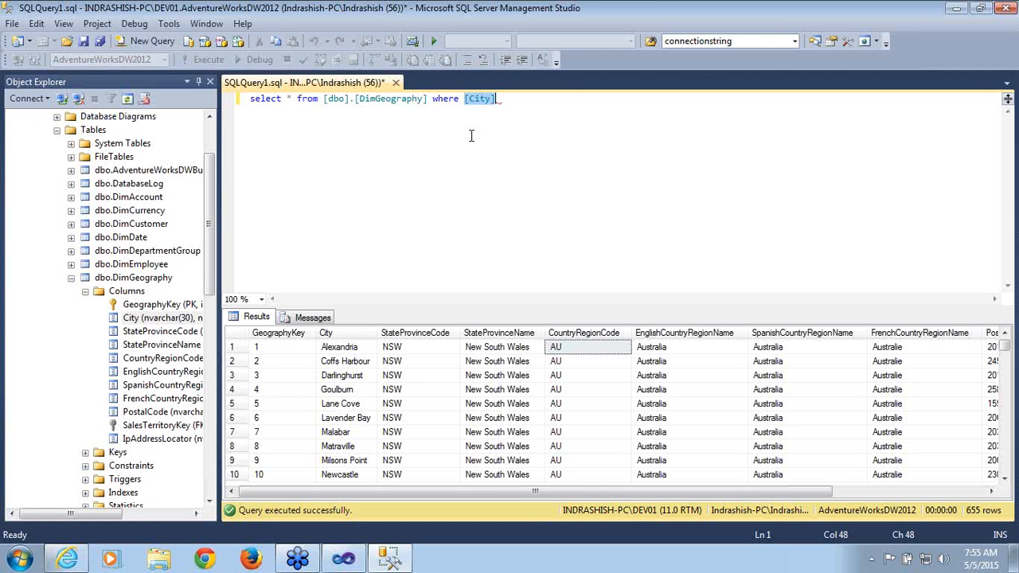
- Complete the filter condition as [City]='Augsburg' and execute the query
click(512, 106)
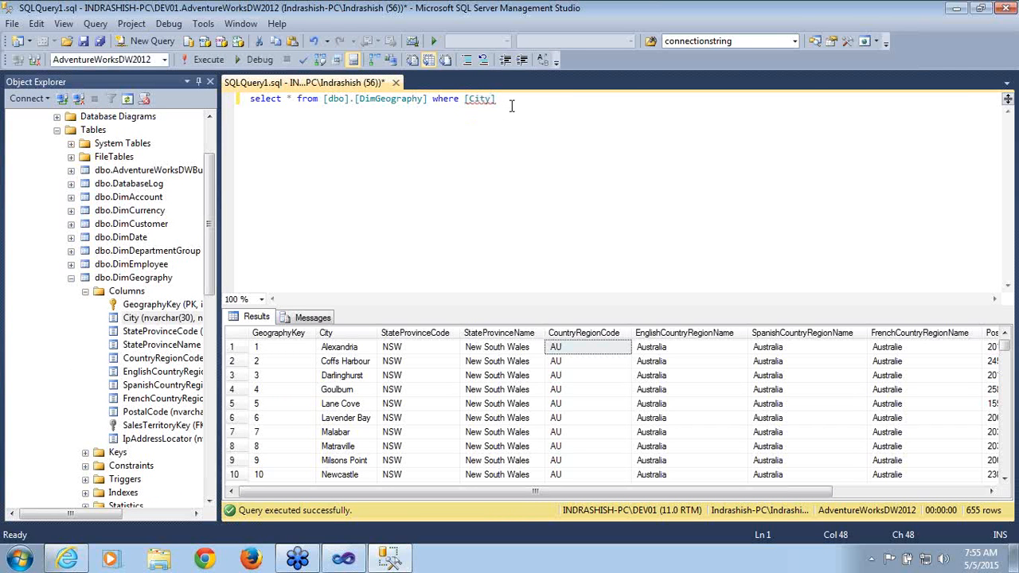
text(=)
key(ctrl+v)
key(BackSpace)
key(BackSpace)
key(shift+Left)
click(595, 110)
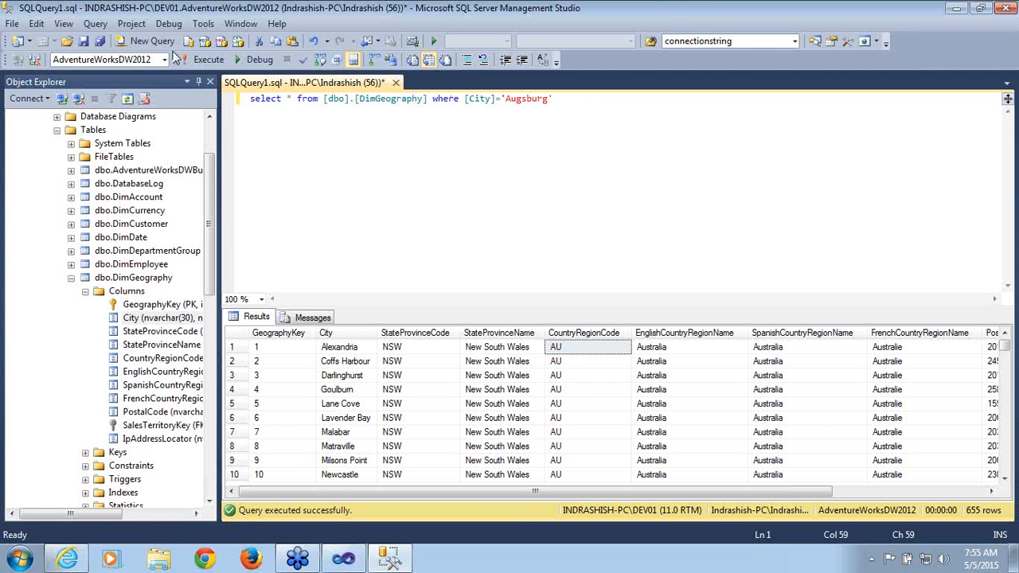
click(205, 59)
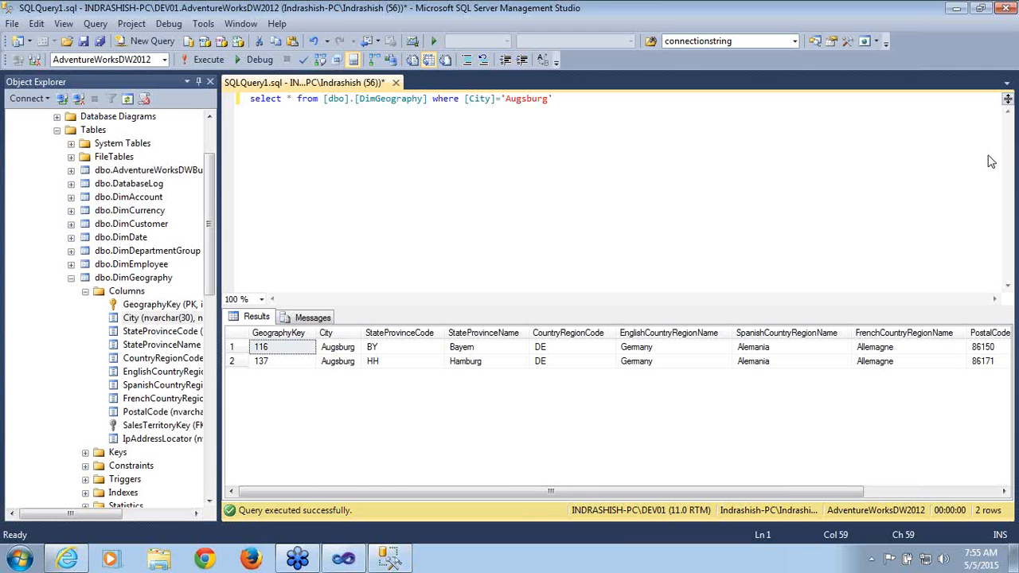
- Compare the City, StateProvinceCode and StateProvinceName values across the Augsburg rows in the query results
click(337, 351)
click(341, 363)
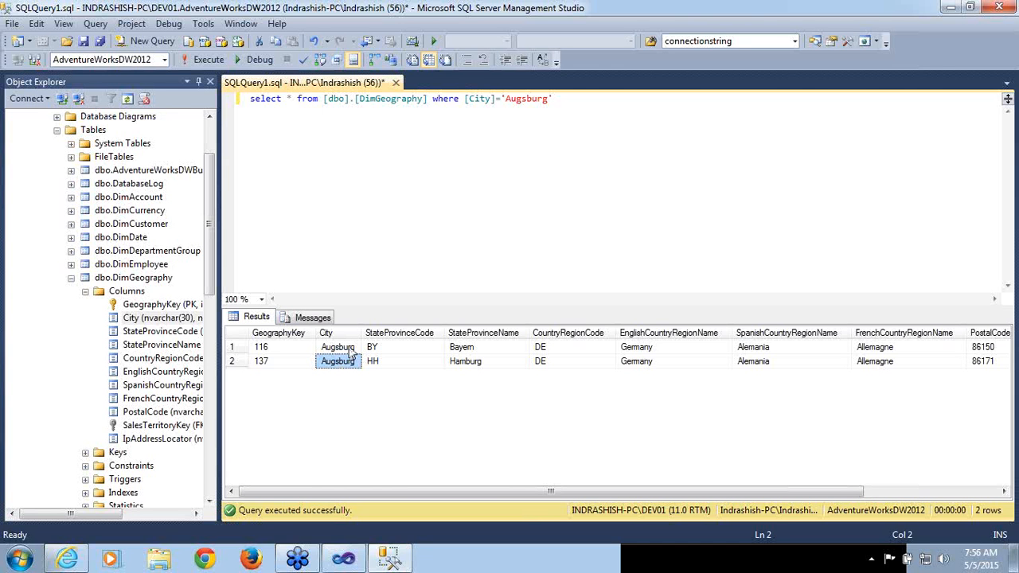
click(348, 351)
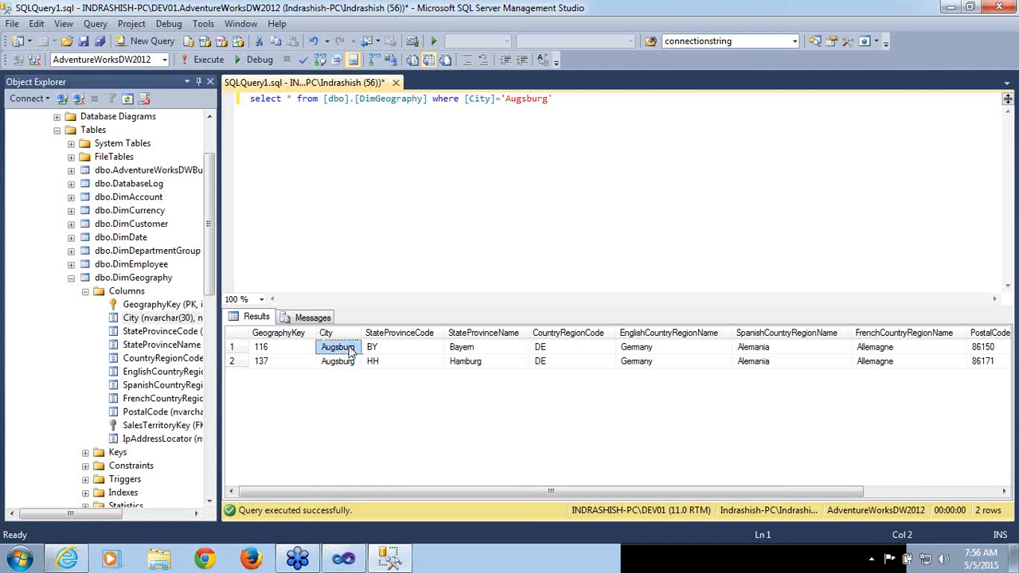
click(478, 350)
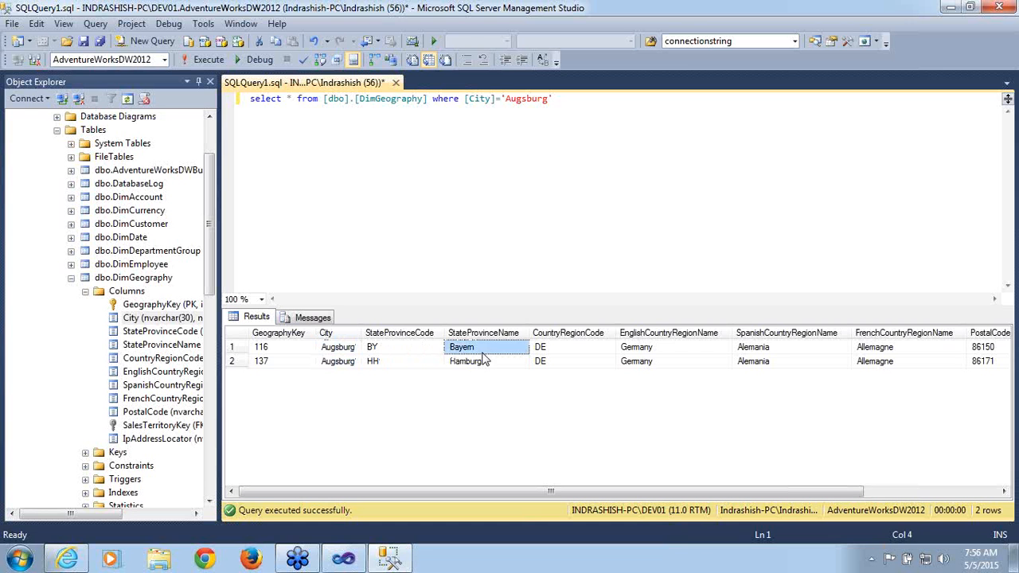
click(344, 365)
click(486, 363)
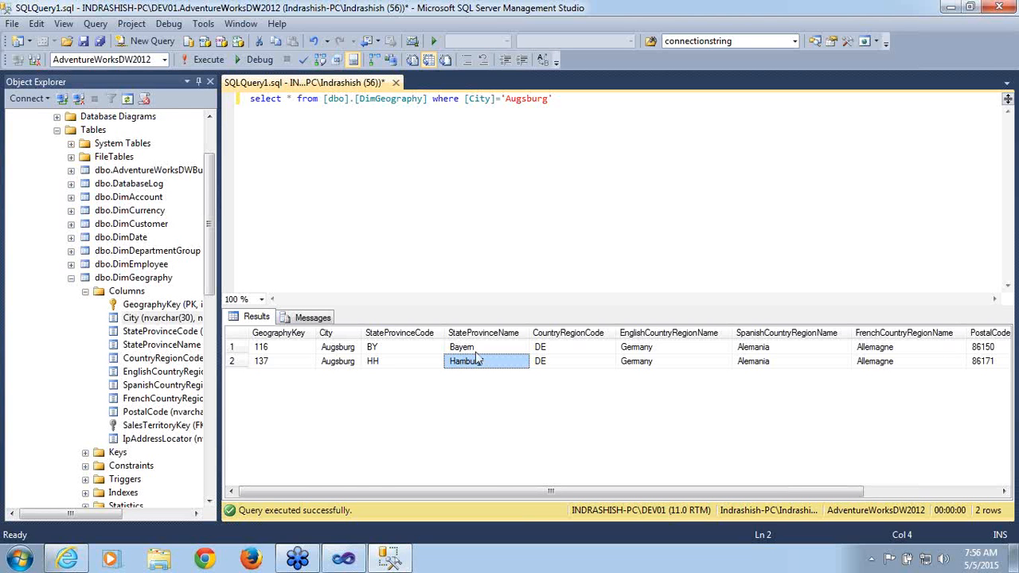
click(476, 349)
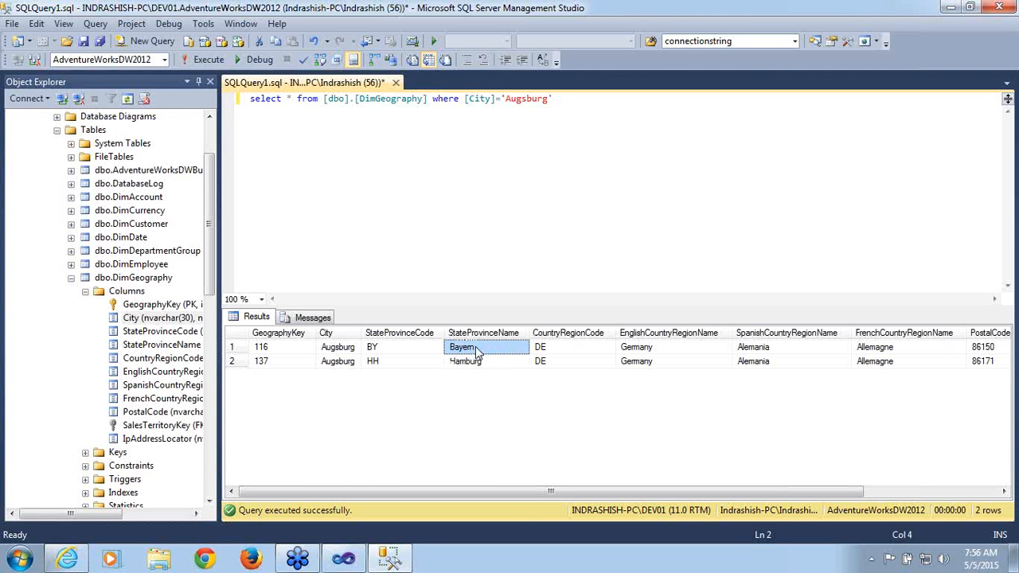
click(482, 367)
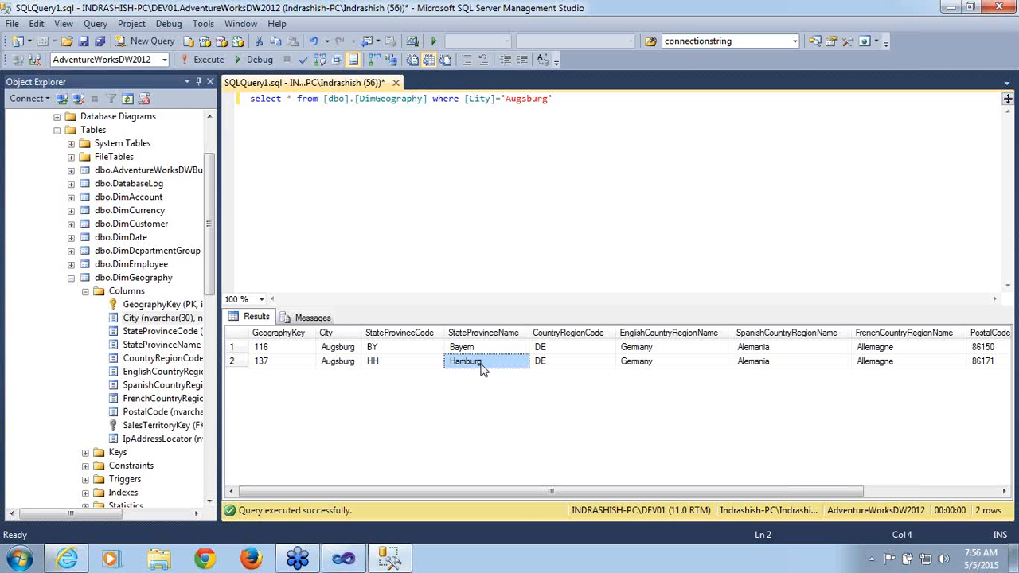
click(337, 350)
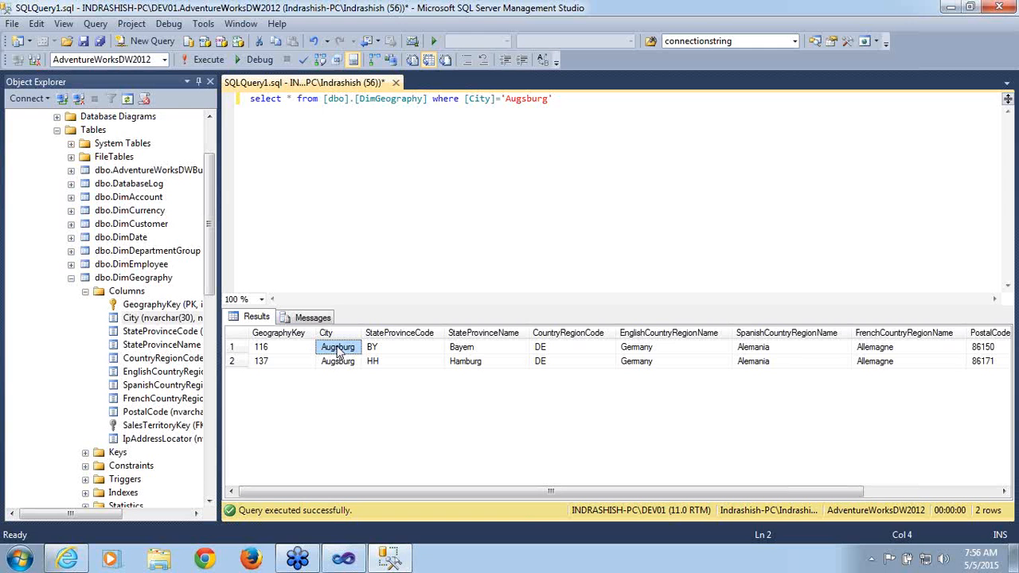
click(471, 351)
click(483, 365)
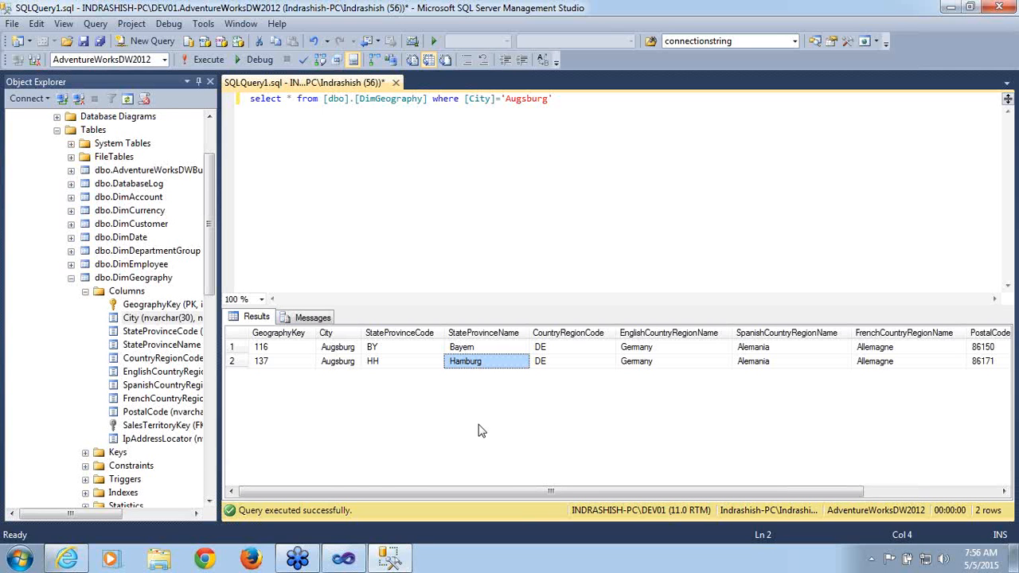
click(332, 352)
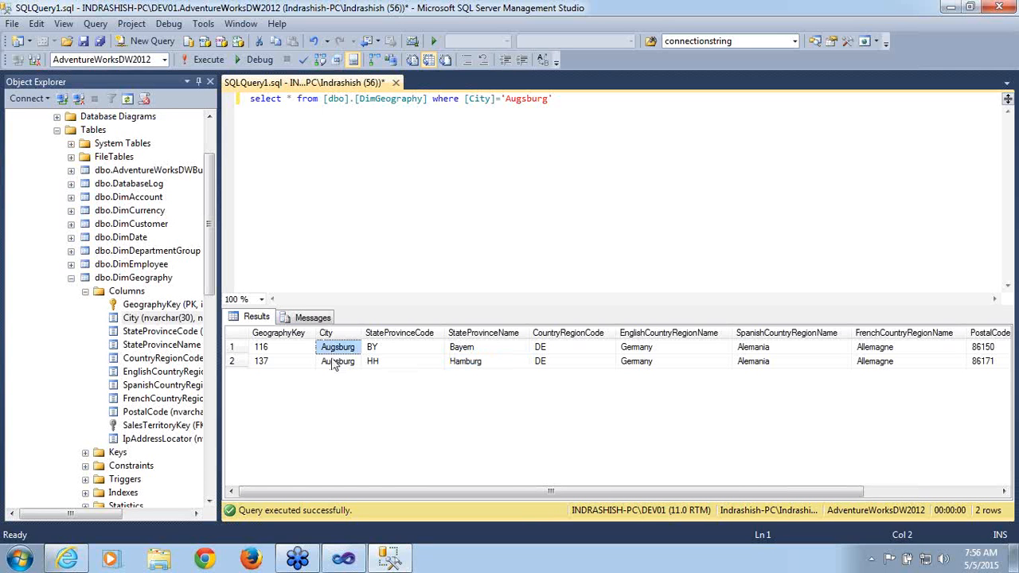
click(336, 368)
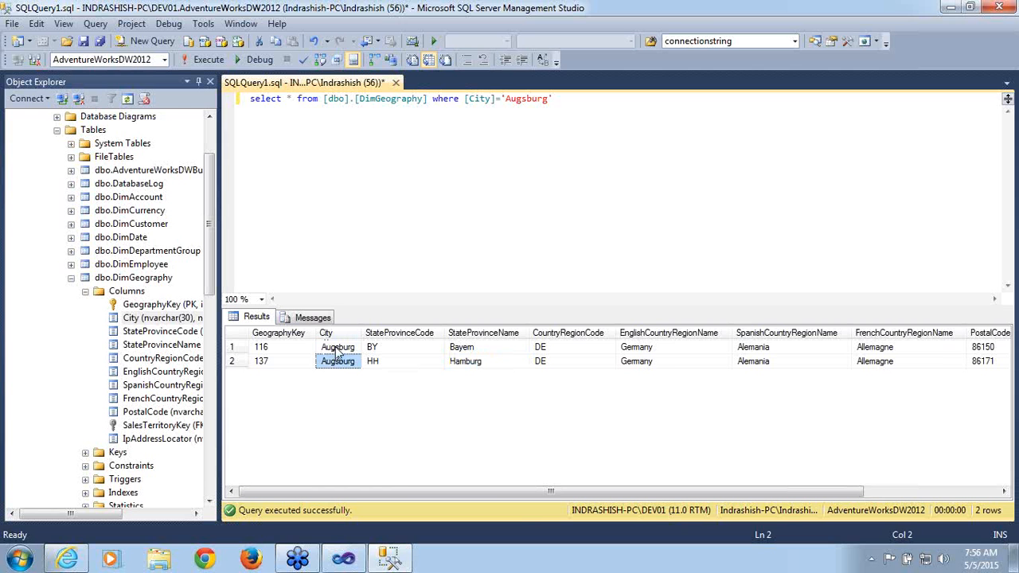
click(337, 351)
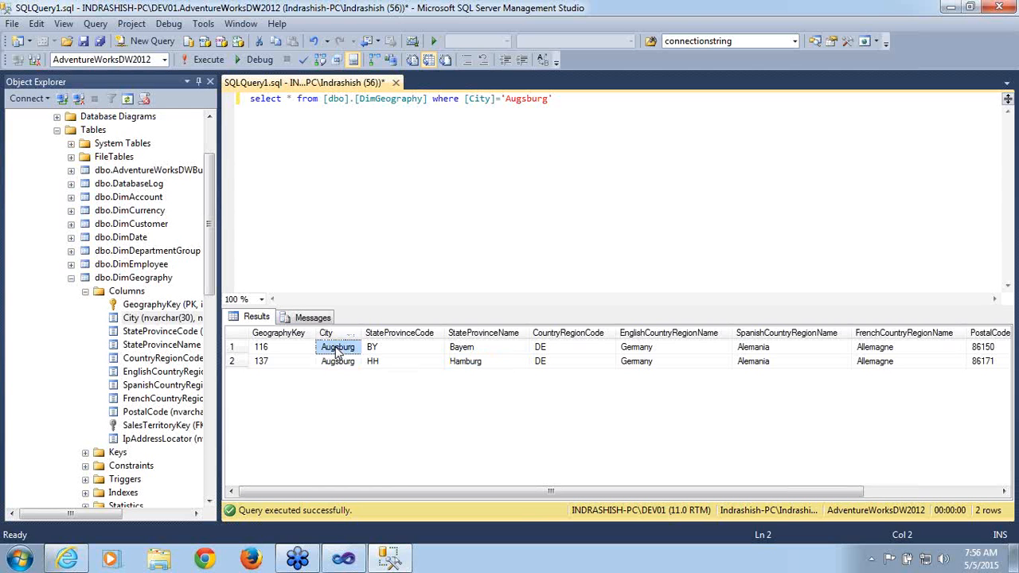
click(404, 352)
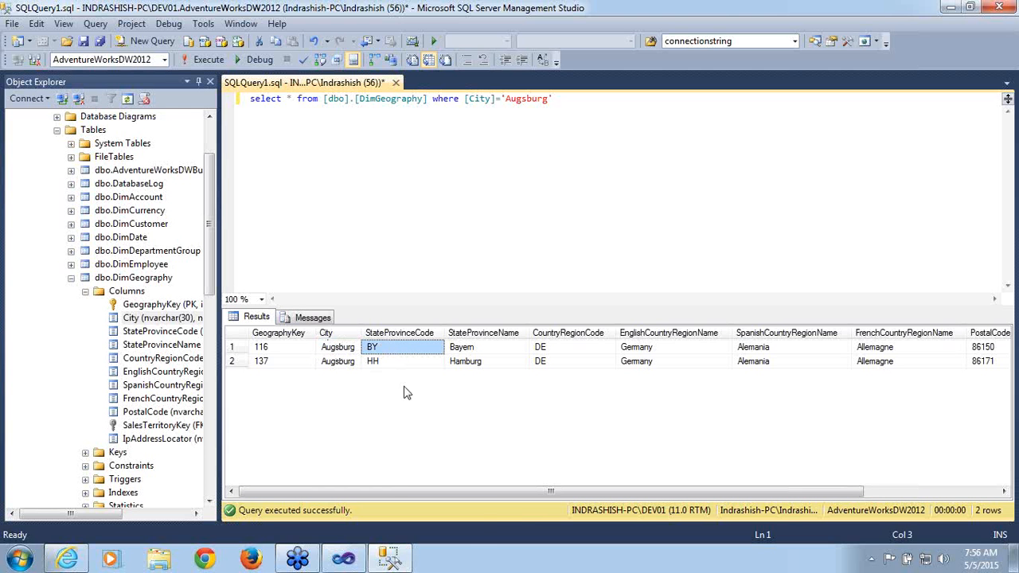
- Switch to the Mult_SSAS project in Visual Studio and close the Dim Geography processing windows and the deployment progress
mouse_move(351, 560)
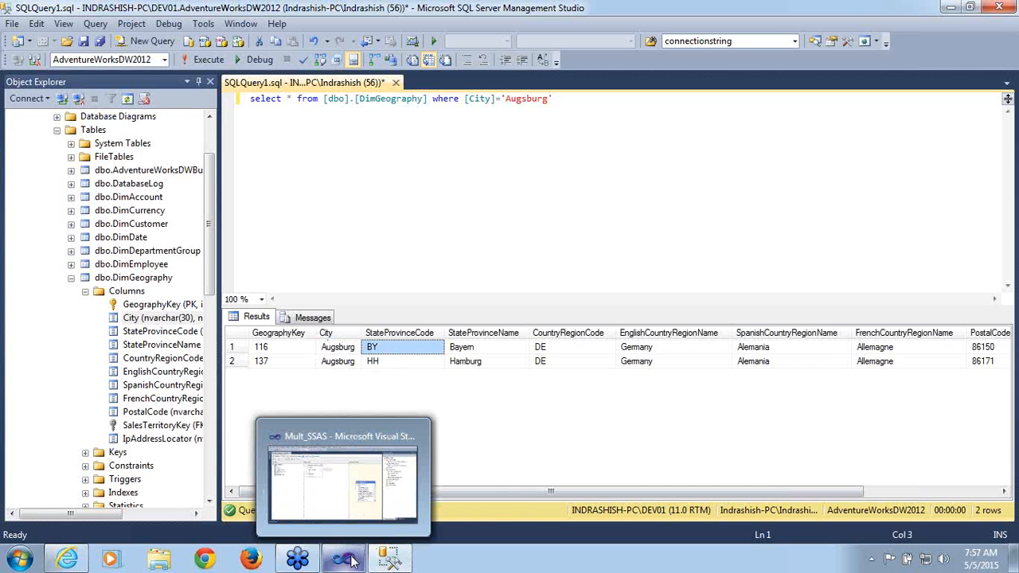
click(350, 561)
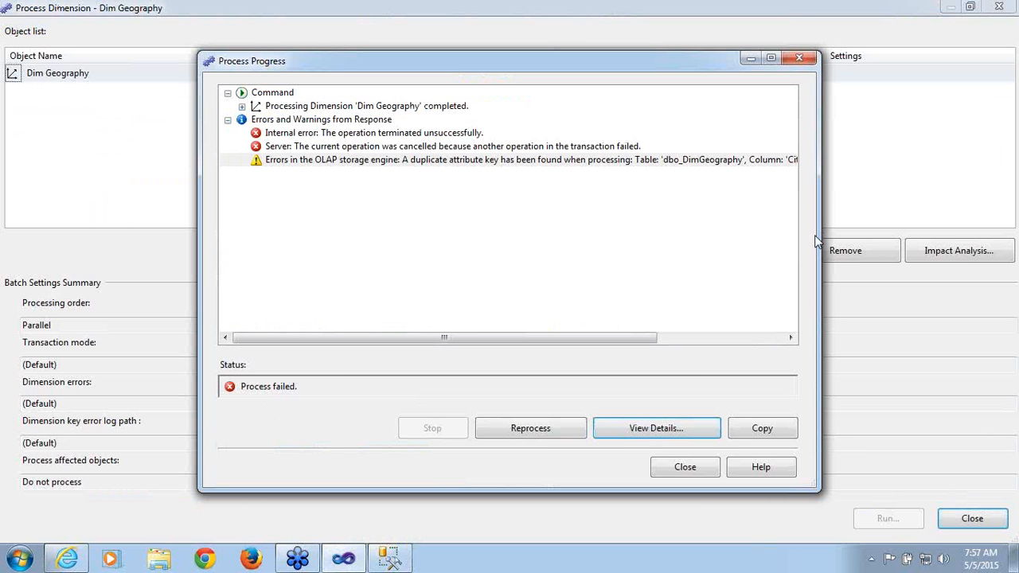
click(842, 464)
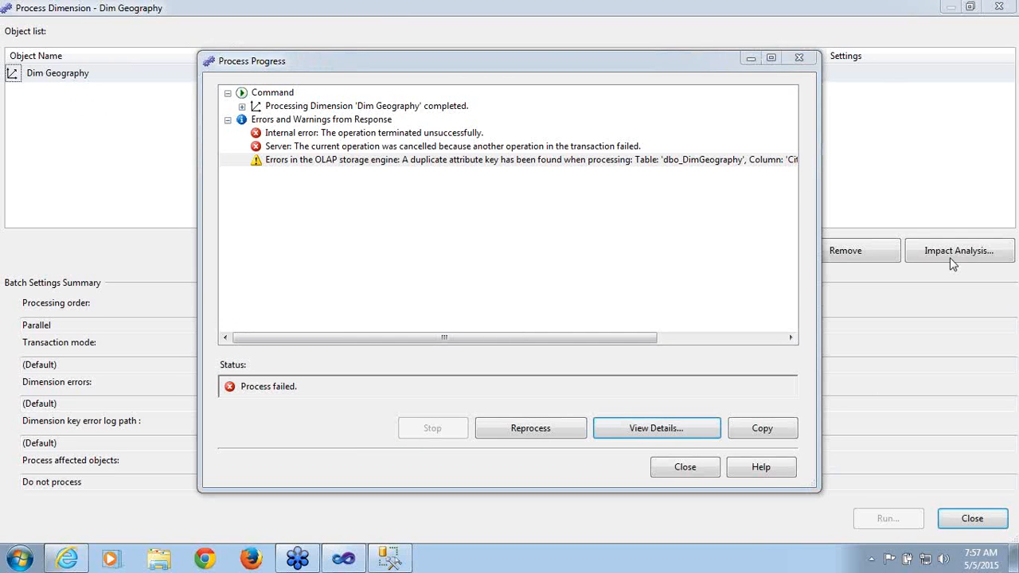
click(686, 469)
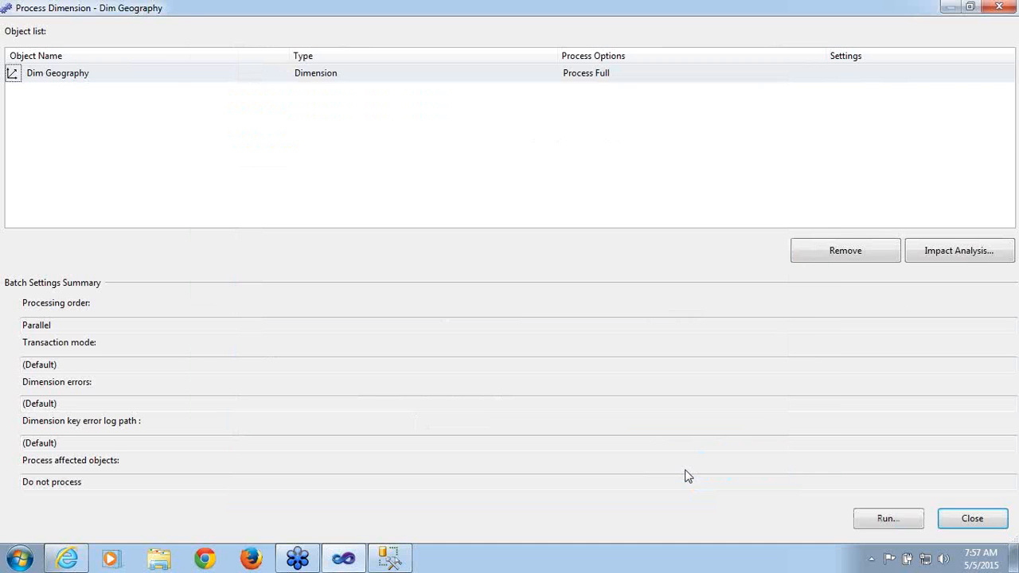
click(972, 518)
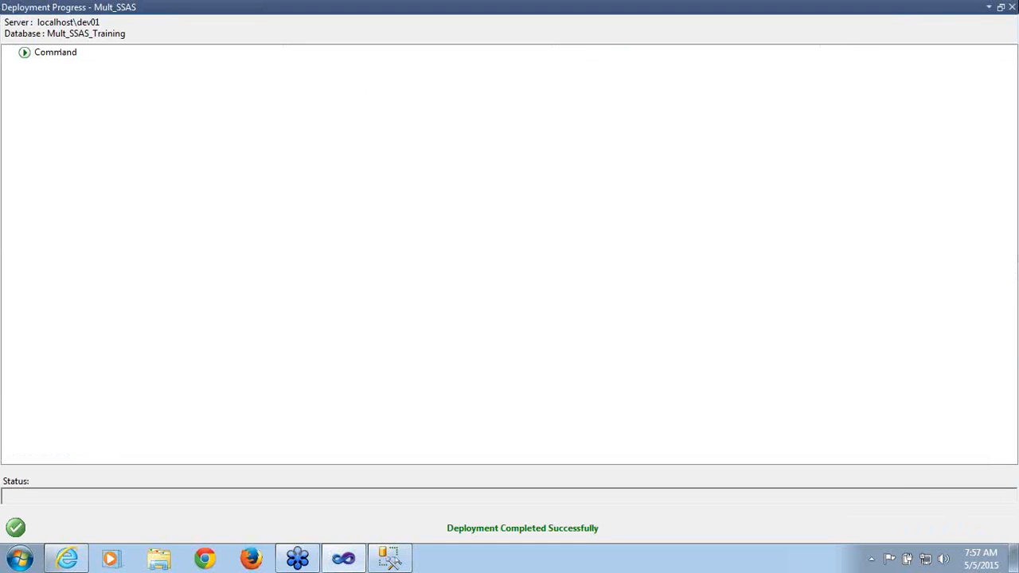
click(1012, 7)
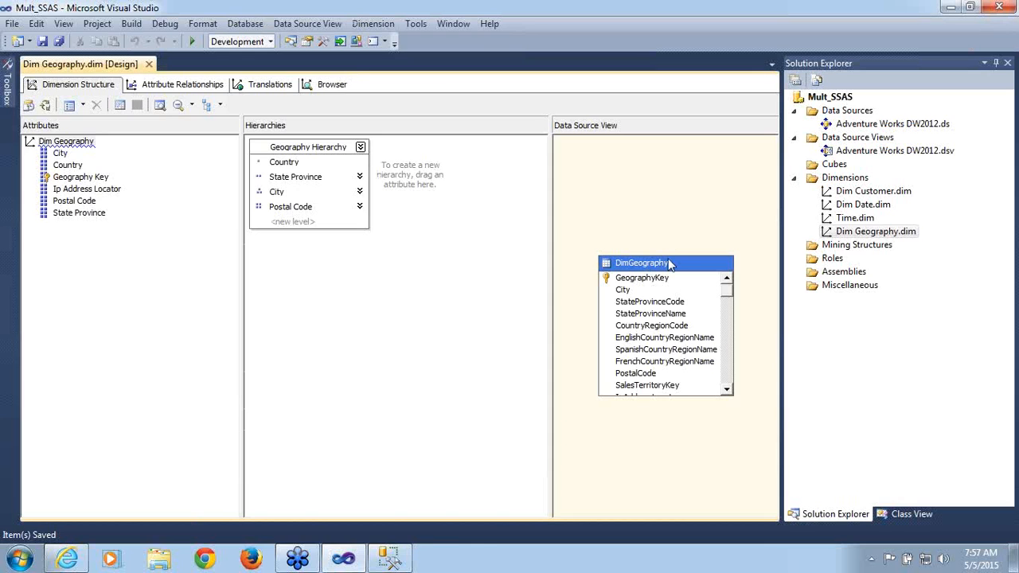
- Return to the query results in SQL Server Management Studio and re-examine the repeated City values against their state province codes
click(402, 557)
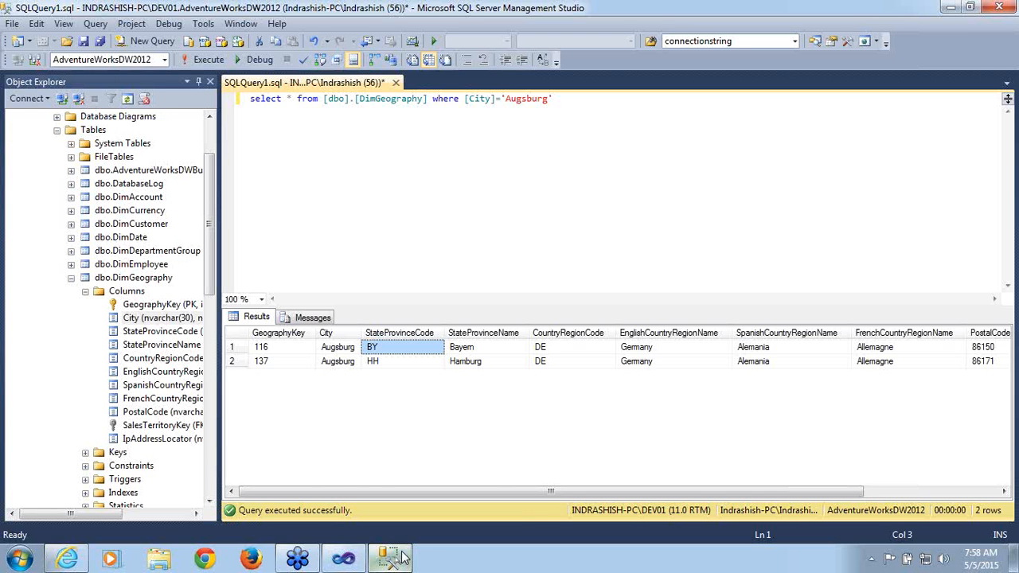
click(348, 366)
click(350, 351)
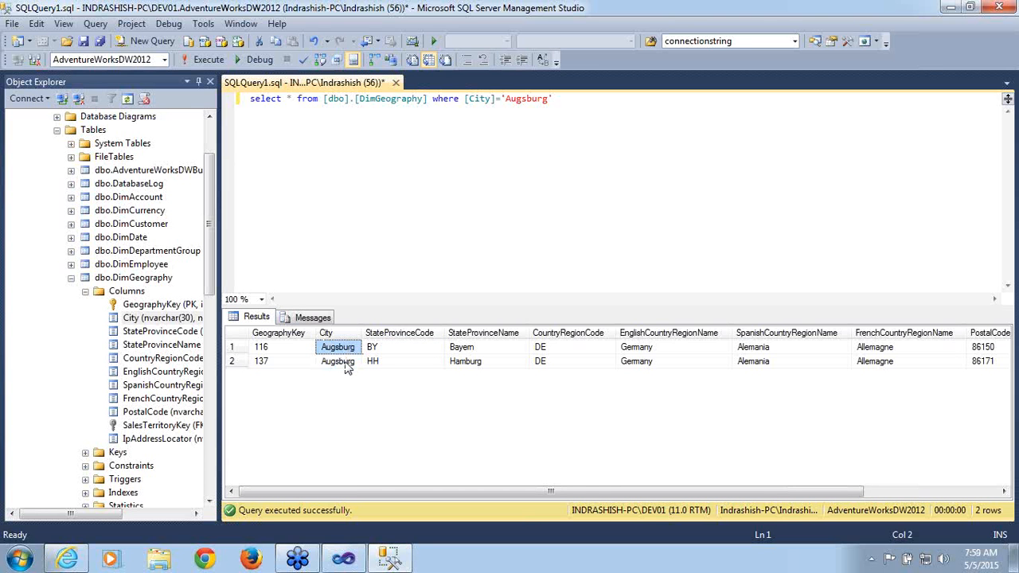
click(347, 363)
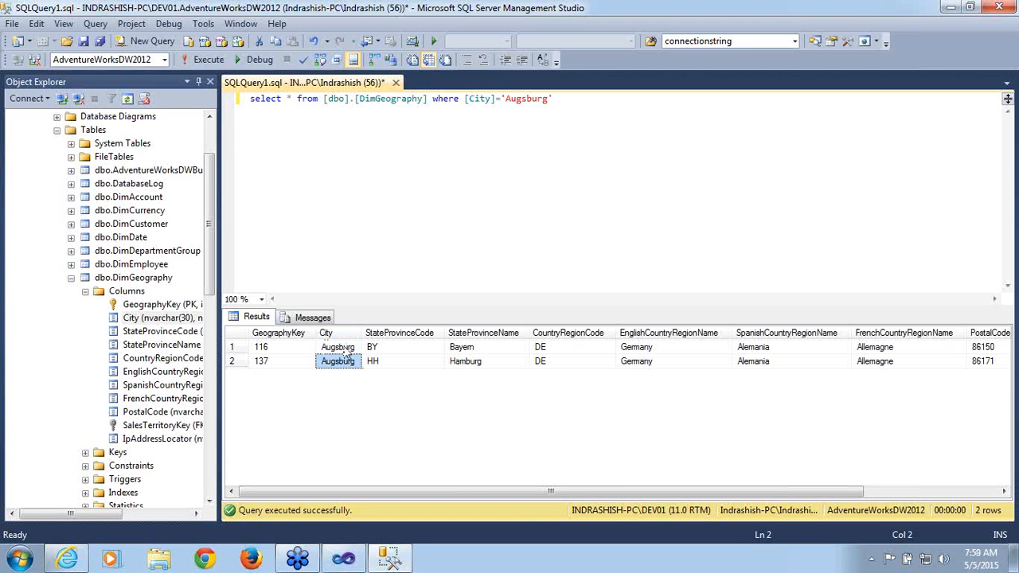
click(345, 351)
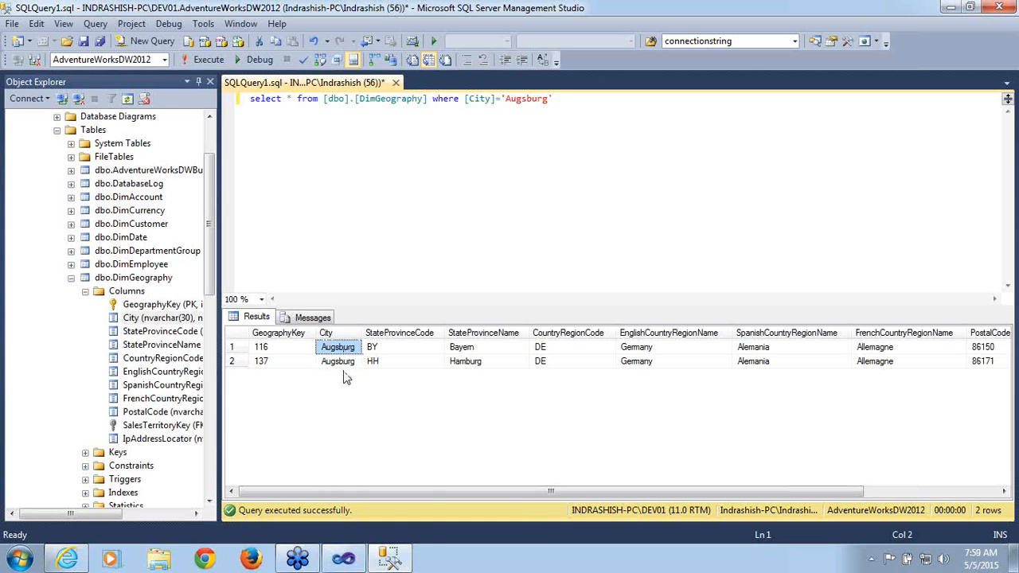
mouse_move(347, 563)
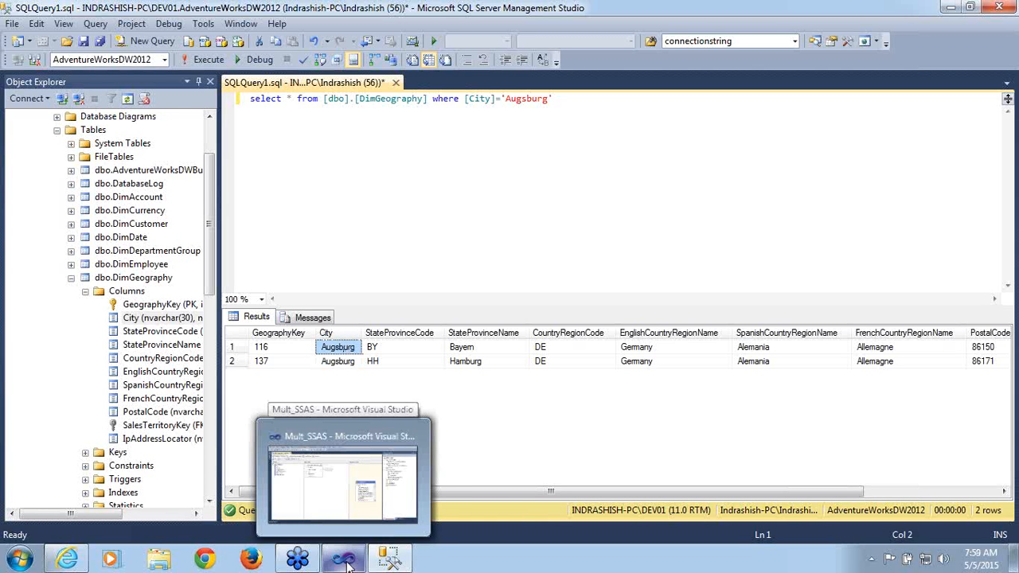
click(350, 365)
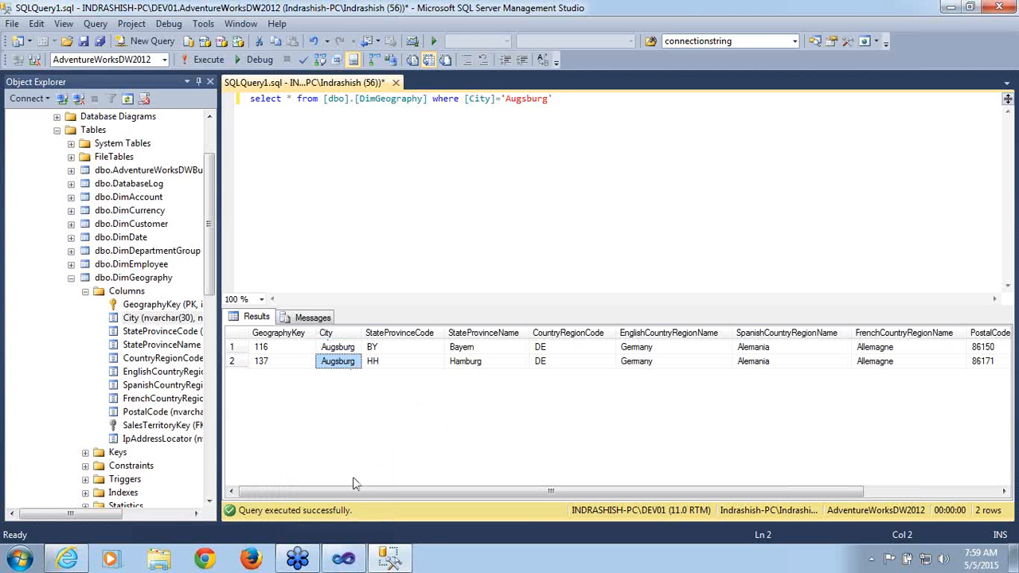
mouse_move(351, 561)
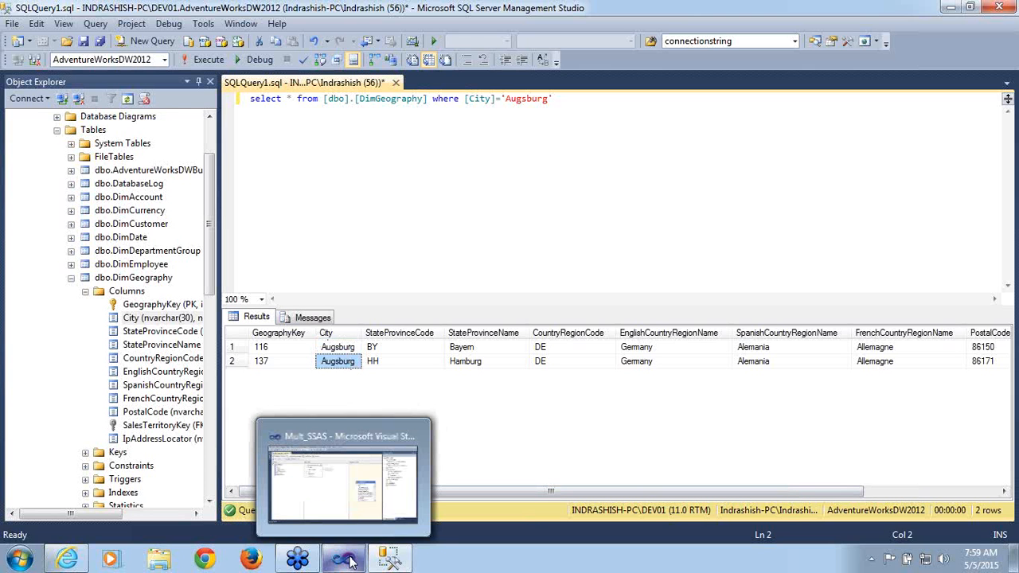
click(338, 346)
click(380, 353)
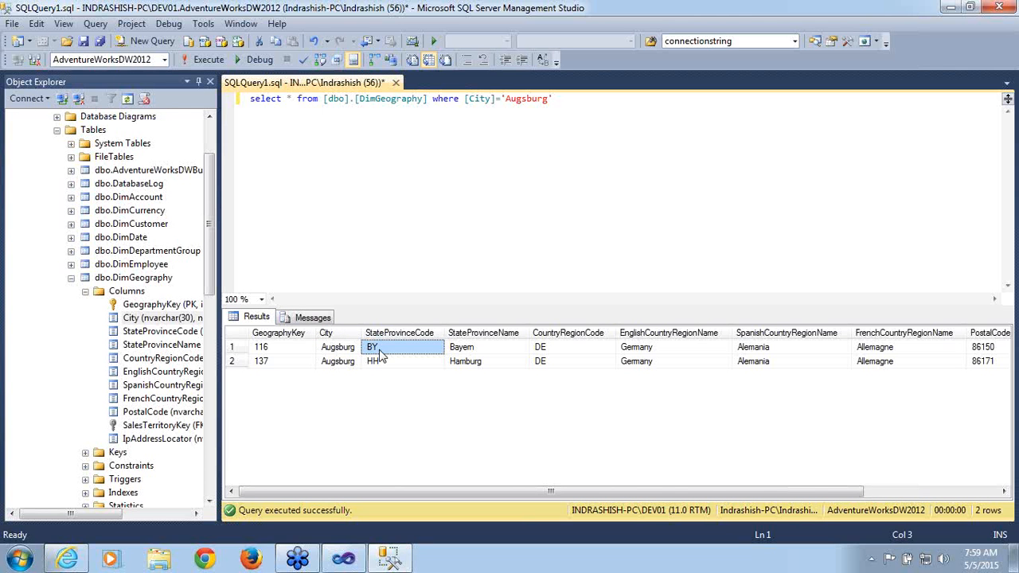
- Compare the two Augsburg rows by City and StateProvinceCode in the query results
click(342, 334)
click(382, 335)
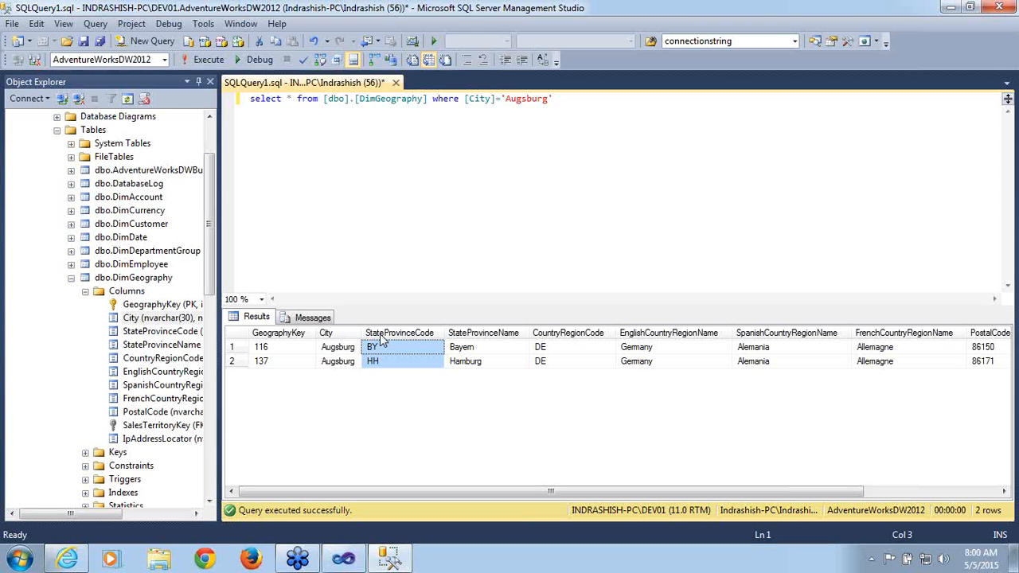
click(347, 350)
click(347, 363)
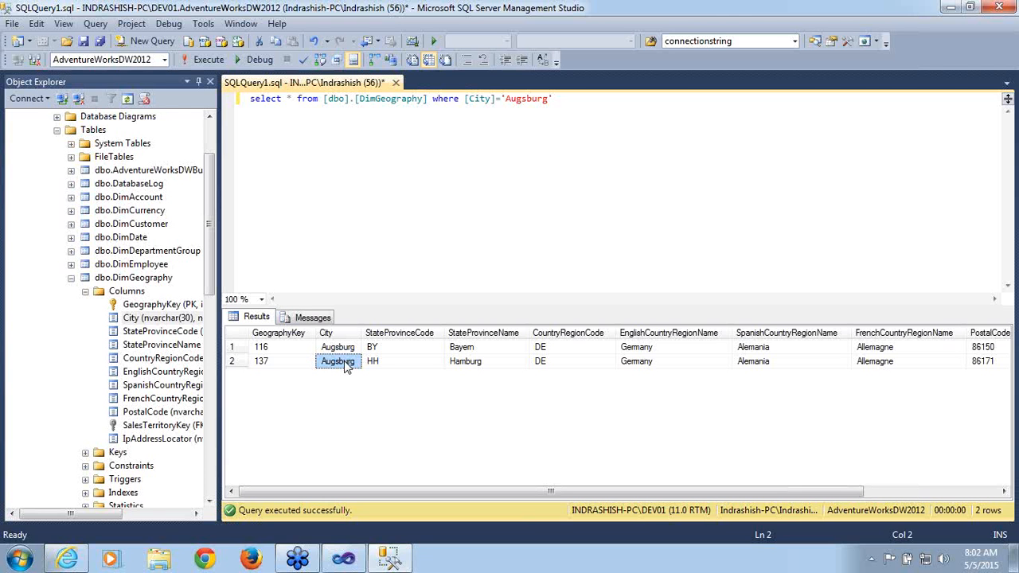
click(305, 368)
click(342, 367)
- Switch to Visual Studio and draft a named query to replace the DimGeography table, adding the condition where currentstatus=1
mouse_move(341, 561)
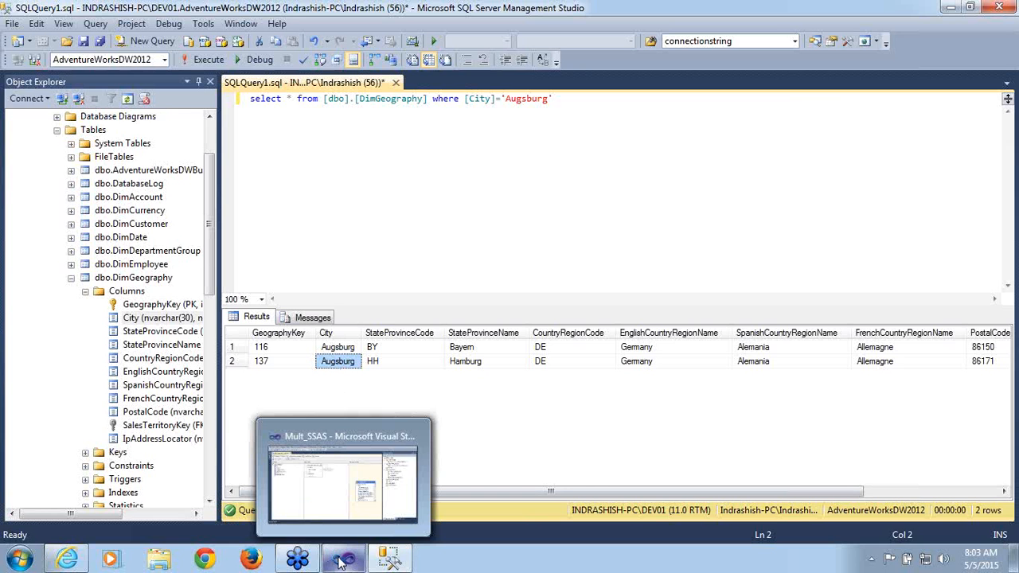
click(340, 561)
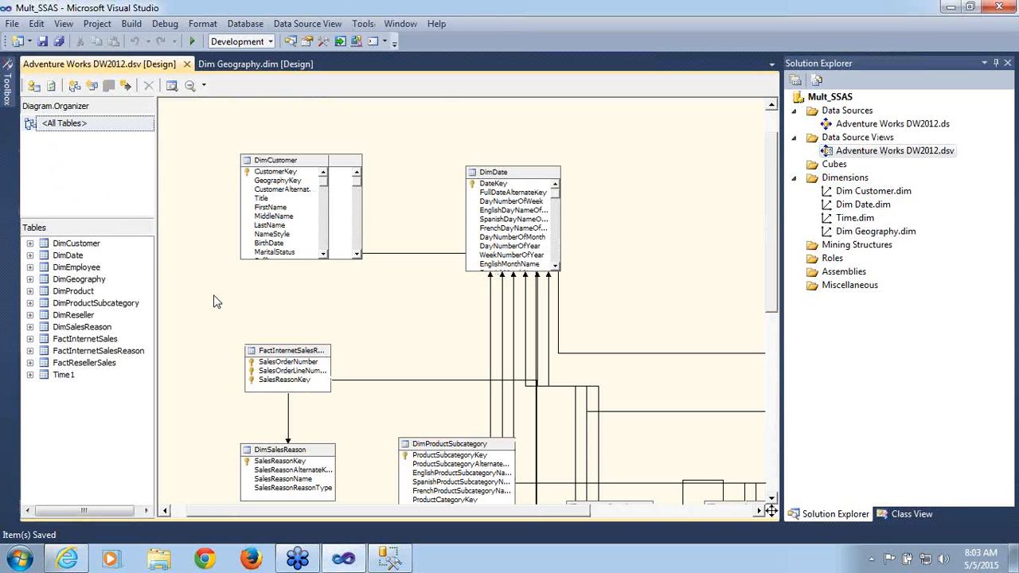
click(94, 280)
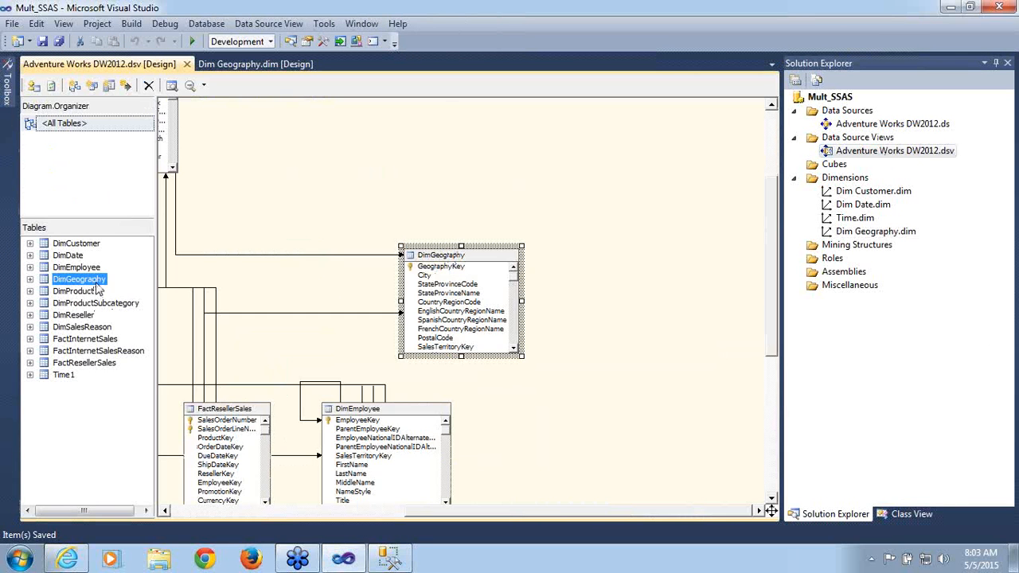
right_click(473, 259)
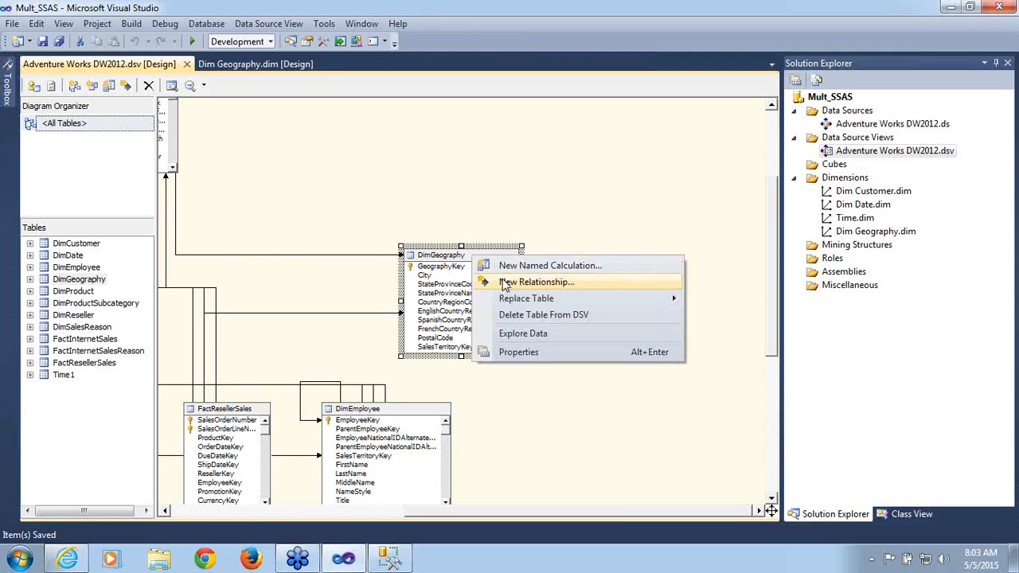
mouse_move(519, 308)
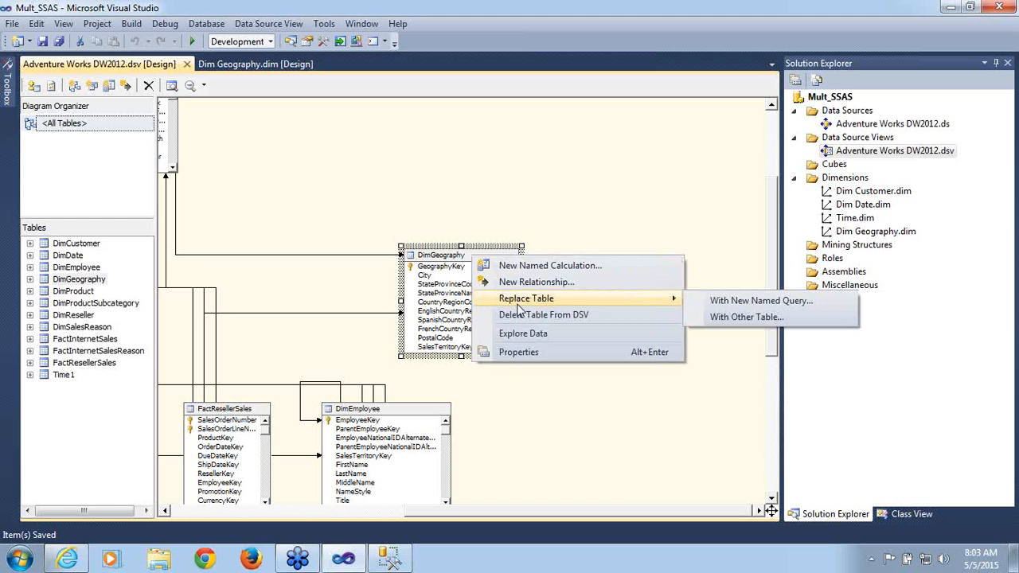
click(707, 301)
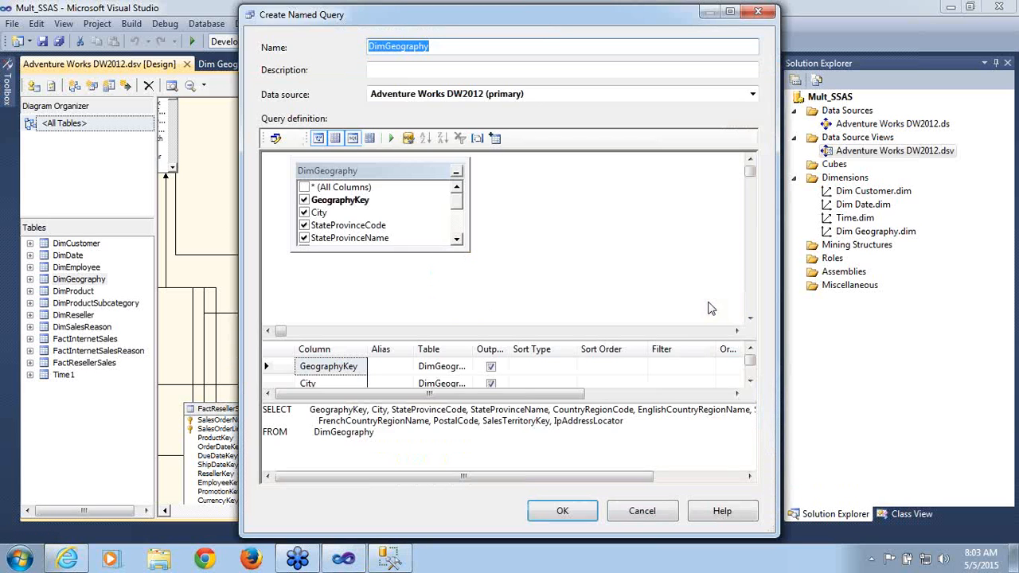
click(398, 432)
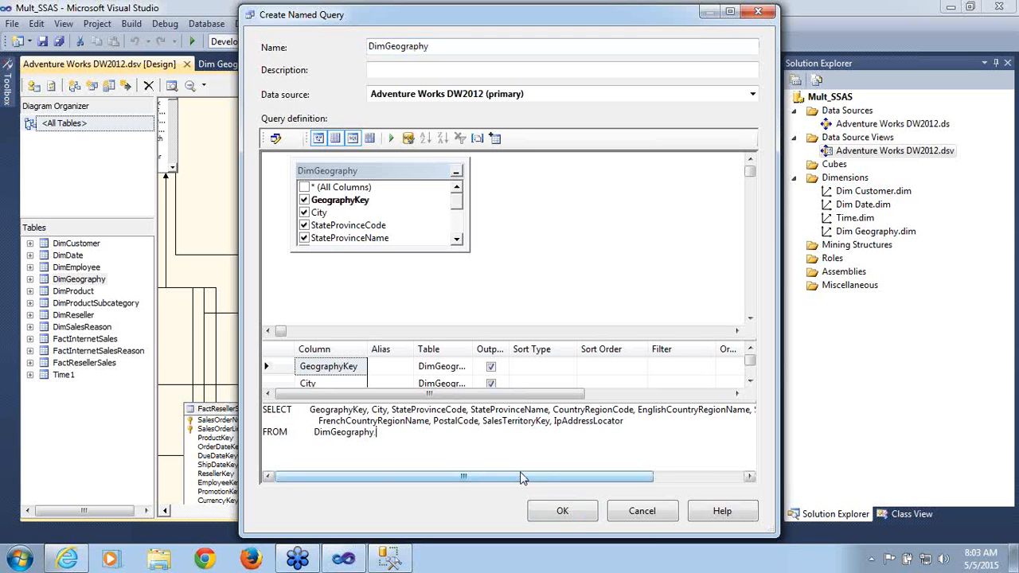
text(here currentstatus=1)
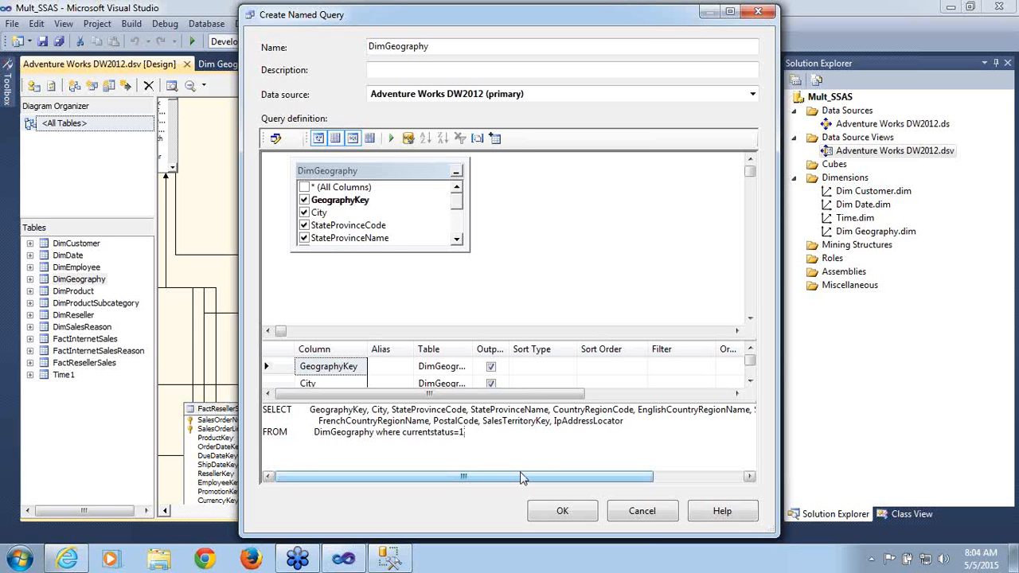
- Remove the where condition from the DimGeography query definition and cancel the named query
key(BackSpace)
key(BackSpace)
key(BackSpace)
key(BackSpace)
key(BackSpace)
key(BackSpace)
key(BackSpace)
key(BackSpace)
key(BackSpace)
key(BackSpace)
key(BackSpace)
key(BackSpace)
key(BackSpace)
key(BackSpace)
key(BackSpace)
key(BackSpace)
key(BackSpace)
key(BackSpace)
key(BackSpace)
key(BackSpace)
key(BackSpace)
key(BackSpace)
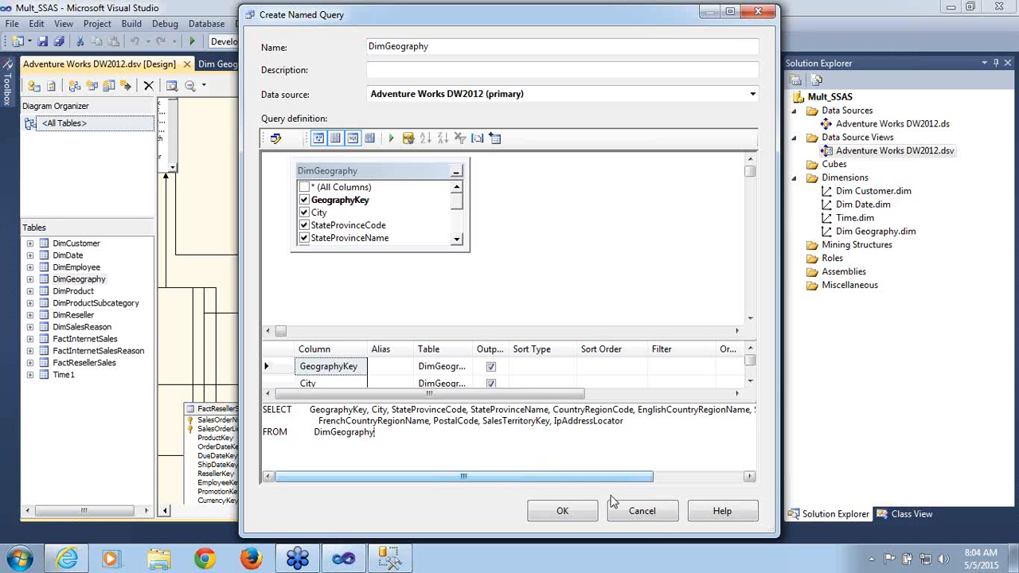
click(664, 516)
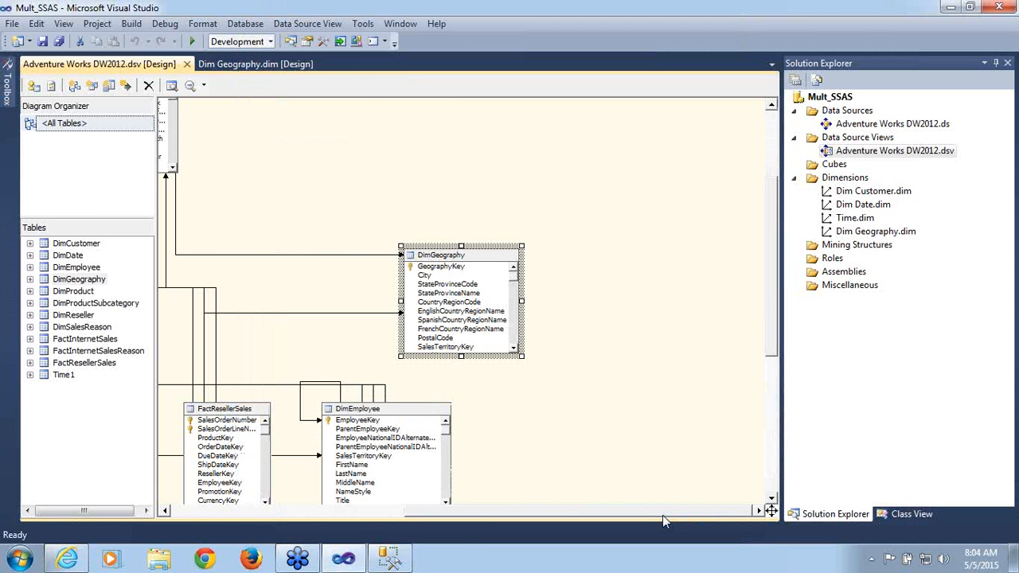
- Switch to SQL Server Management Studio and examine the indexes, keys and SalesTerritoryKey column of dbo.DimGeography, then collapse the table
click(396, 562)
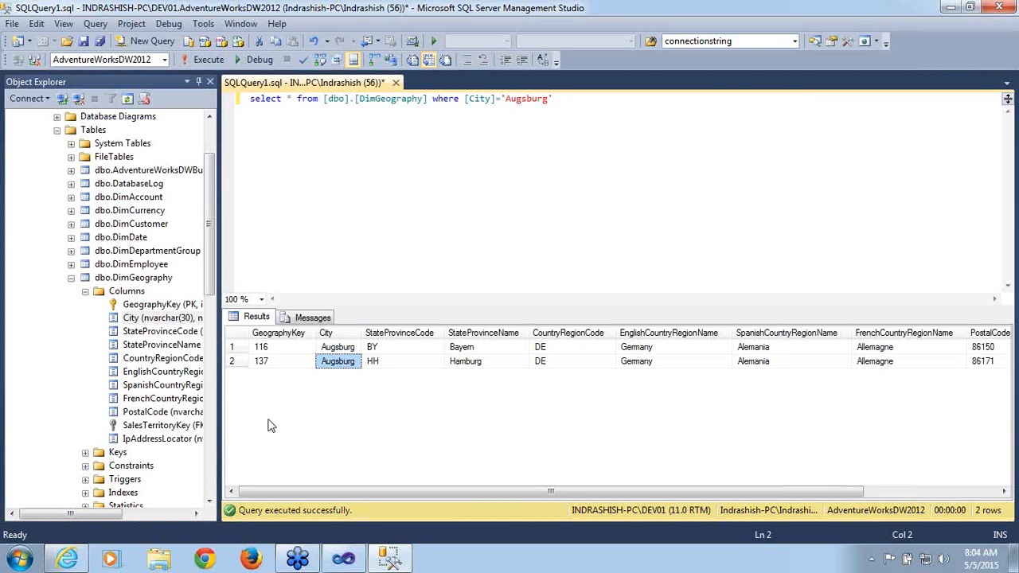
drag(221, 276, 299, 268)
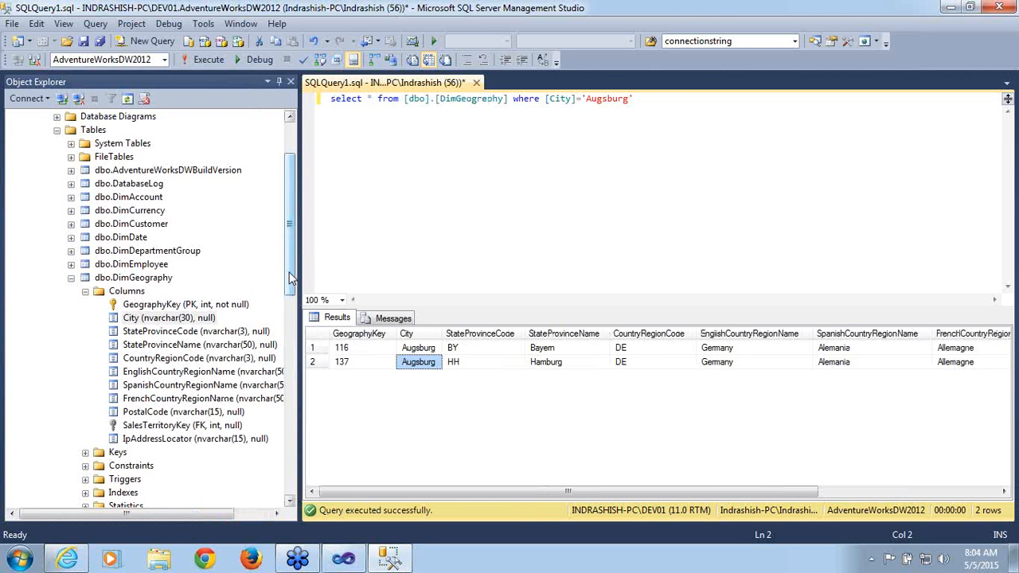
drag(289, 252, 291, 323)
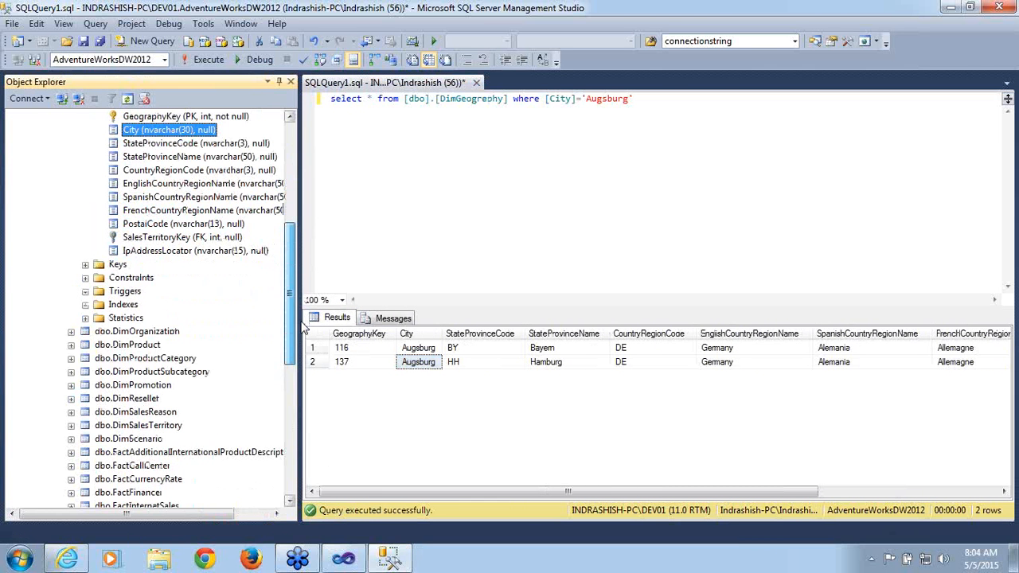
click(86, 306)
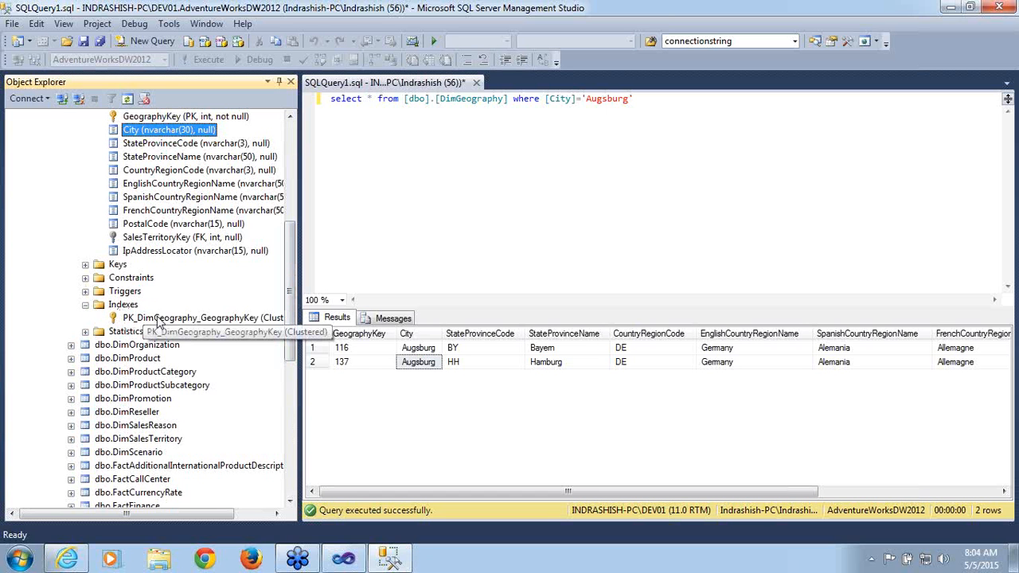
click(158, 319)
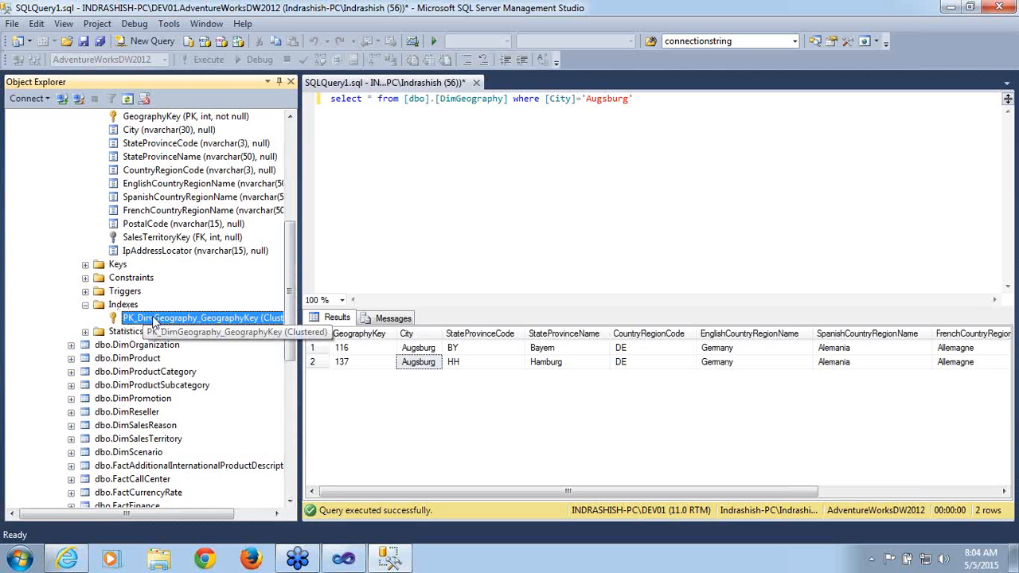
click(85, 265)
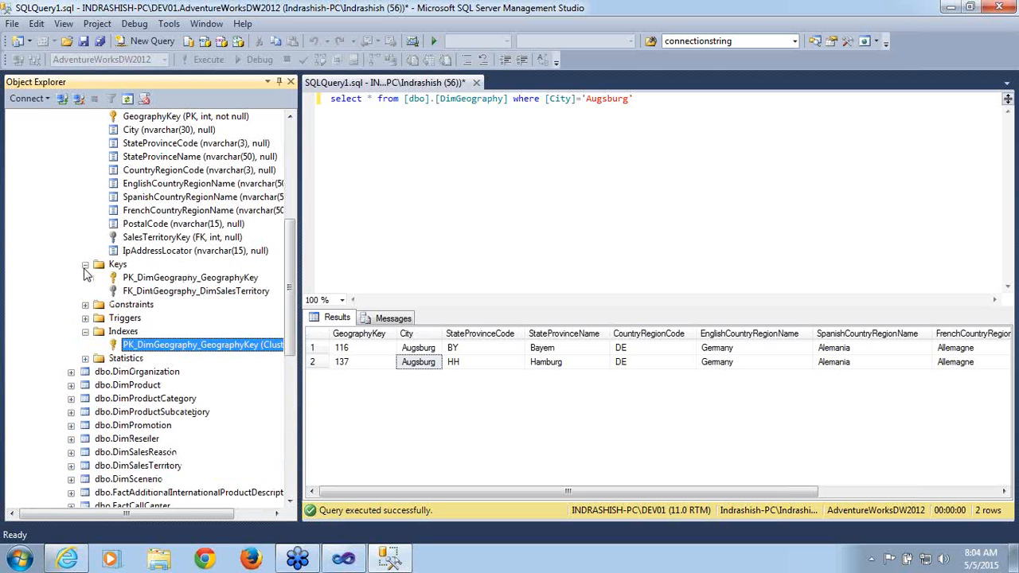
click(158, 278)
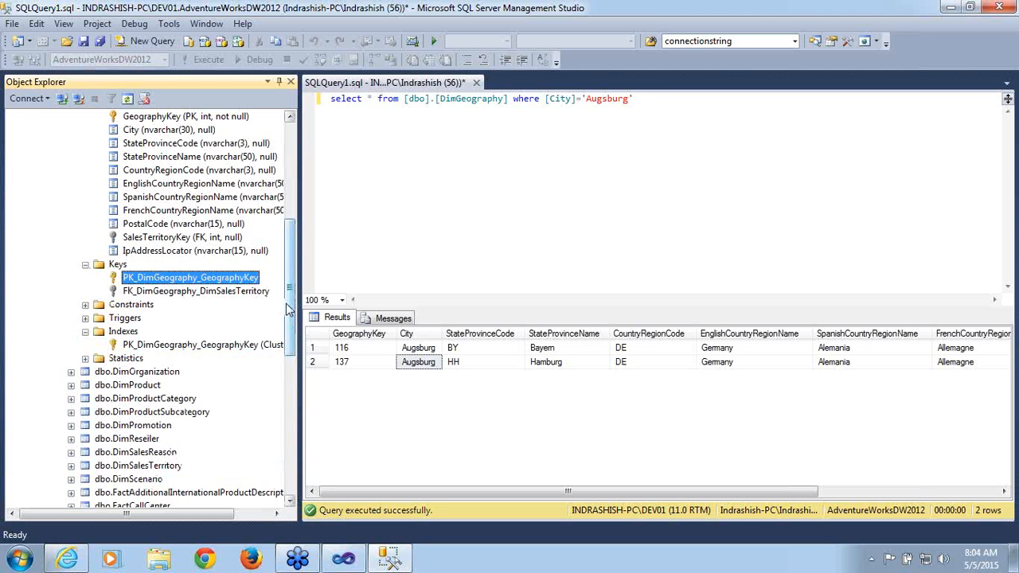
drag(288, 309, 288, 273)
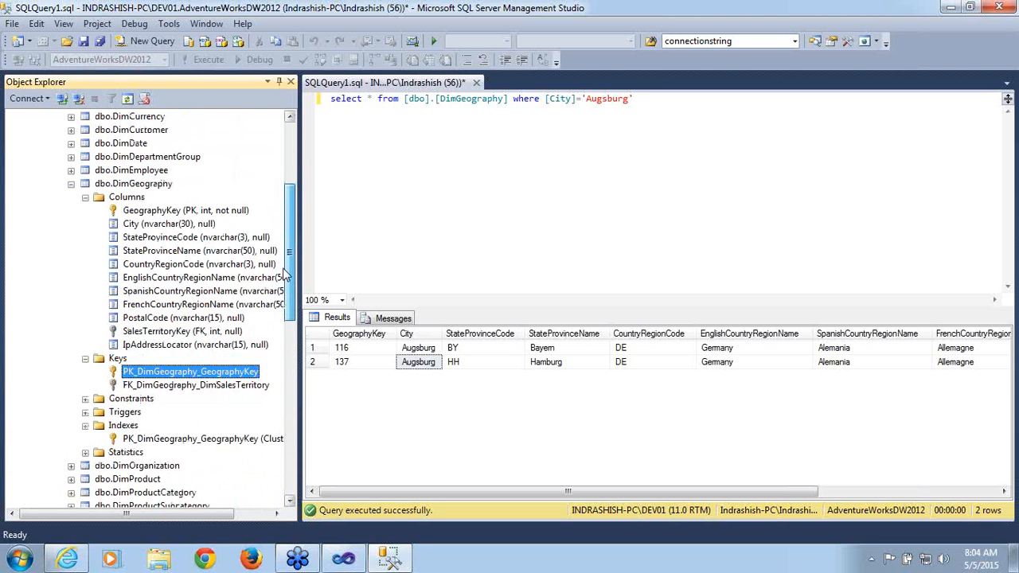
click(169, 331)
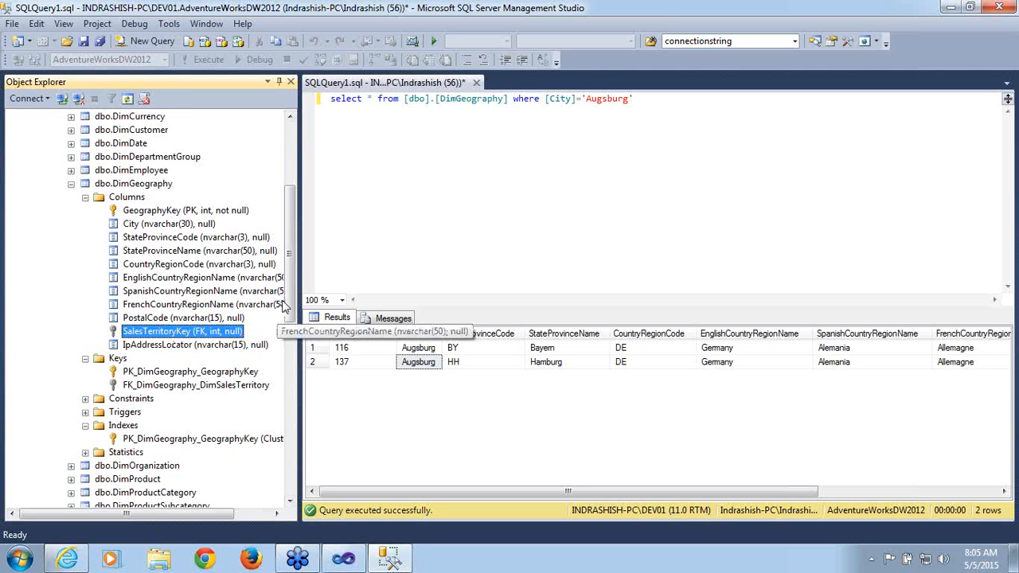
click(71, 184)
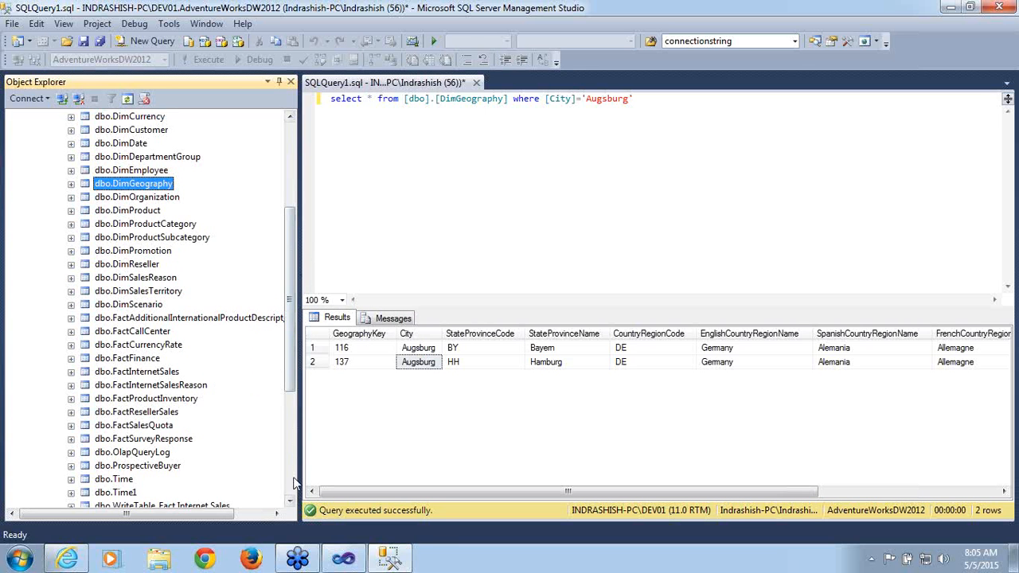
click(344, 557)
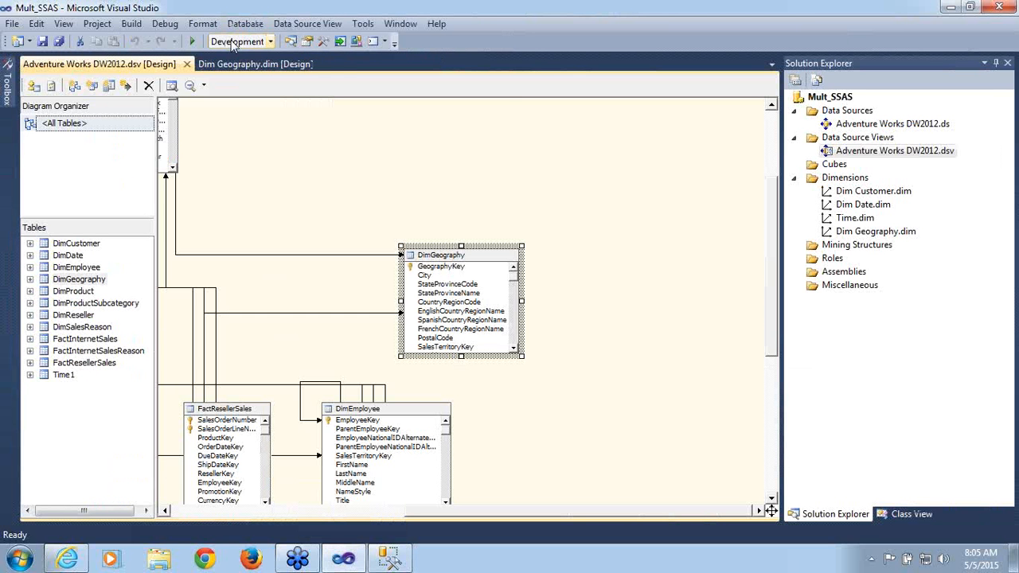
click(233, 68)
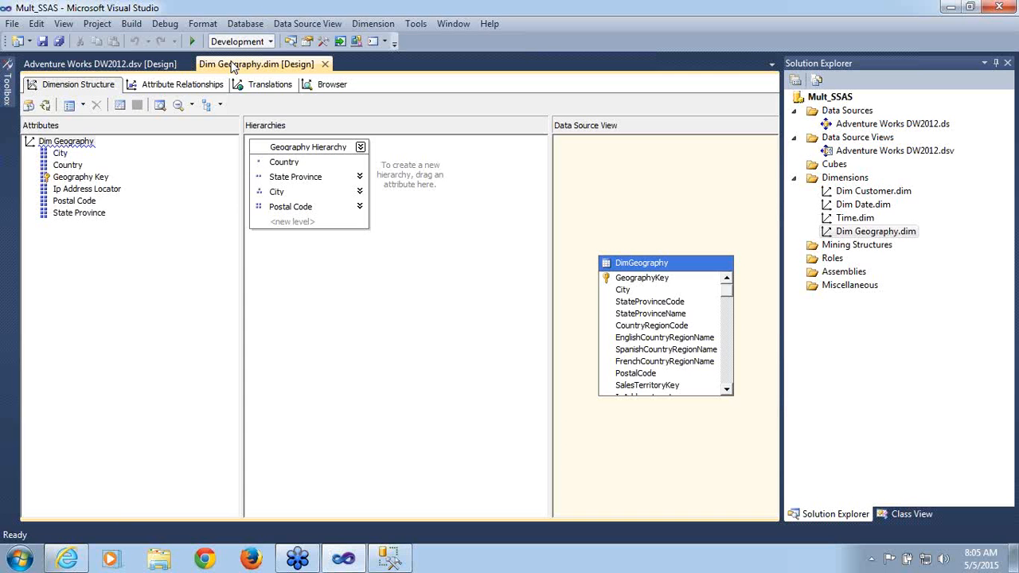
click(149, 67)
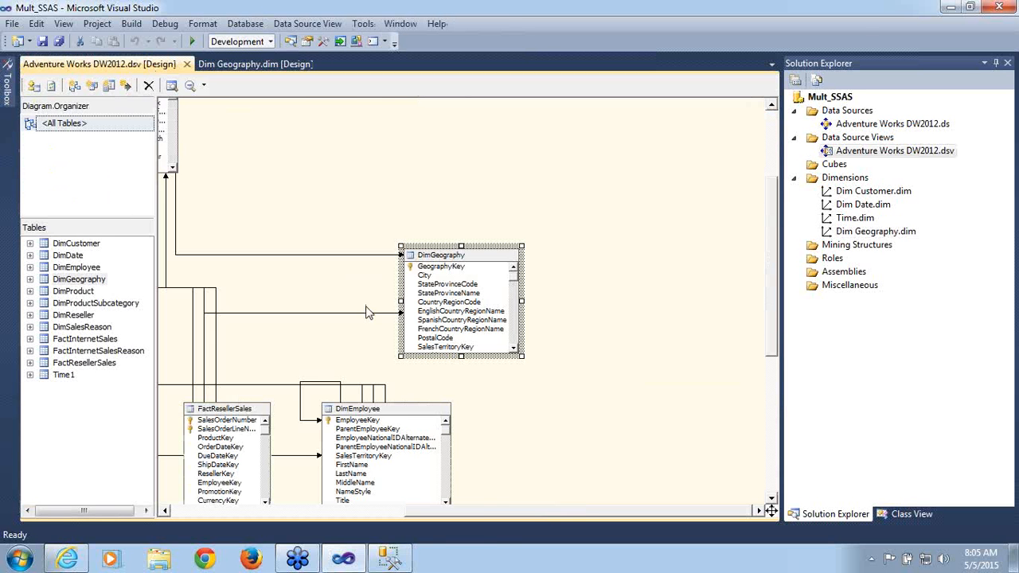
click(390, 555)
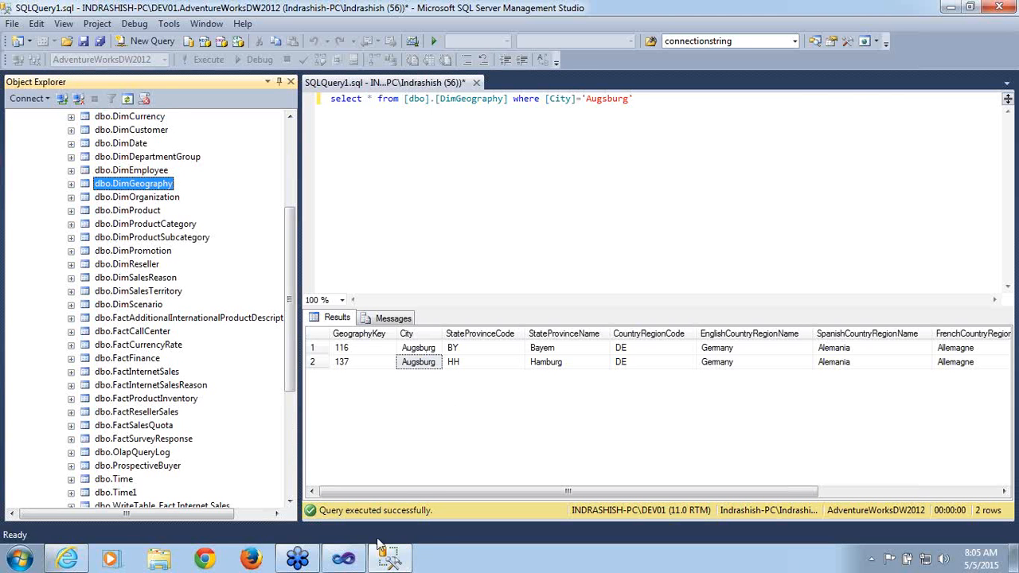
- Switch to Visual Studio, open the Dim Geography dimension and display the properties of its City attribute
click(349, 560)
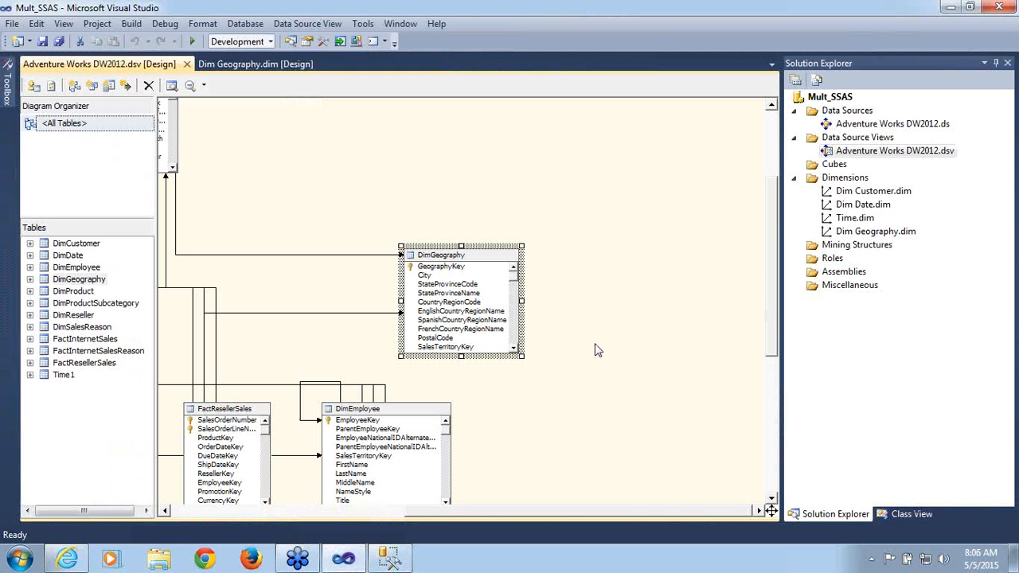
double_click(874, 232)
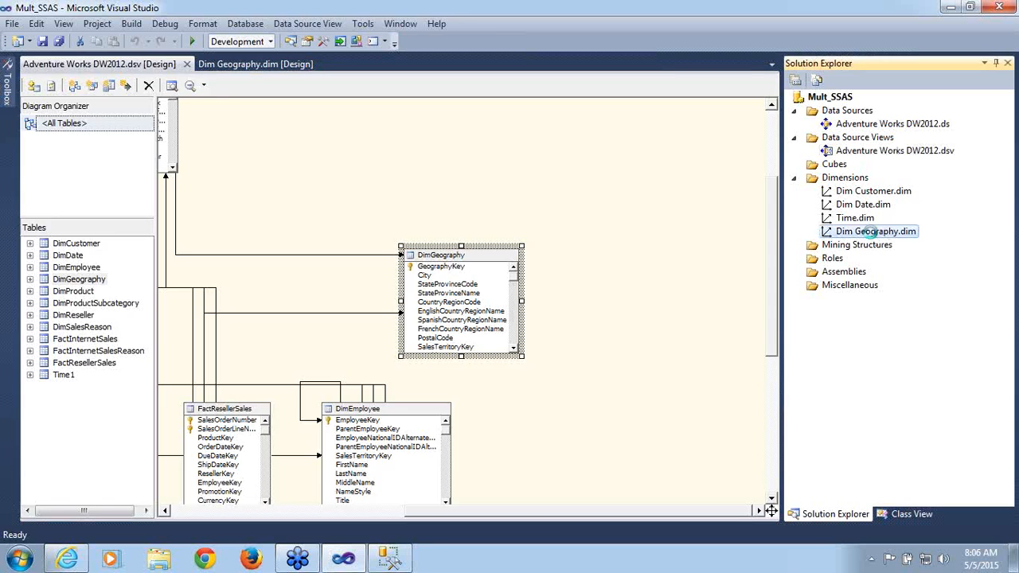
click(66, 165)
click(60, 154)
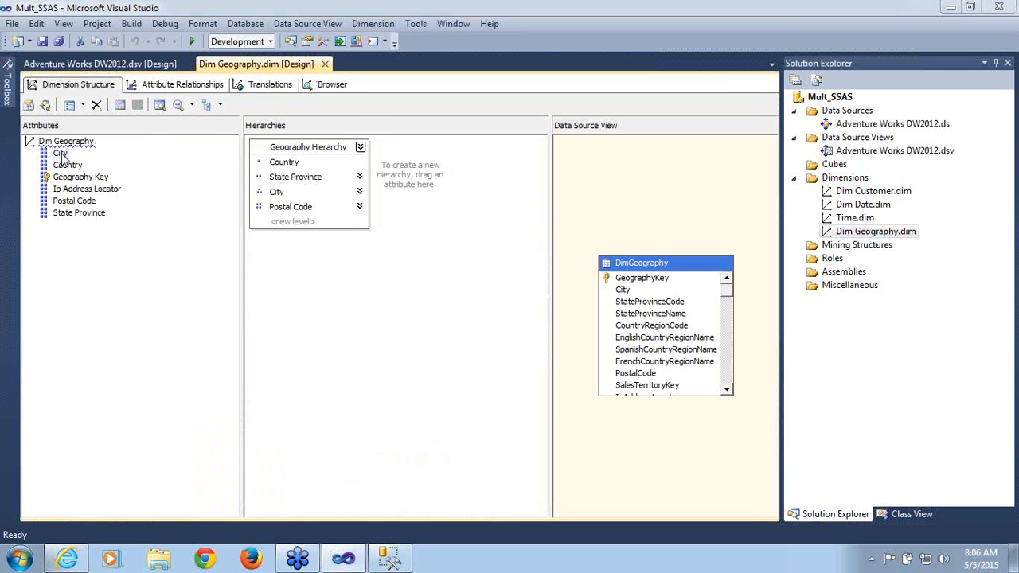
key(F4)
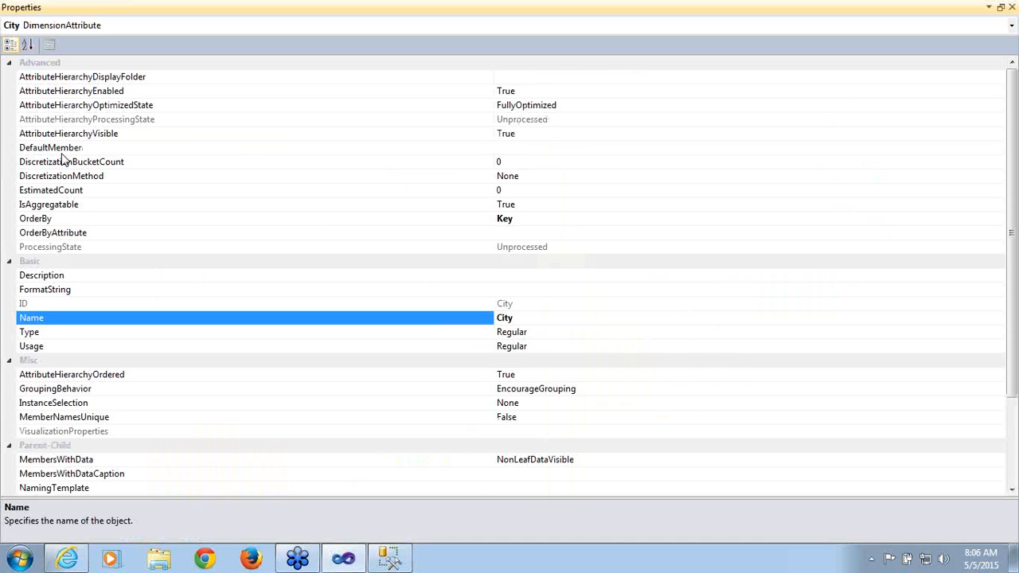
- Set the City attribute's key columns to StateProvinceCode followed by City from the DimGeography table
click(958, 256)
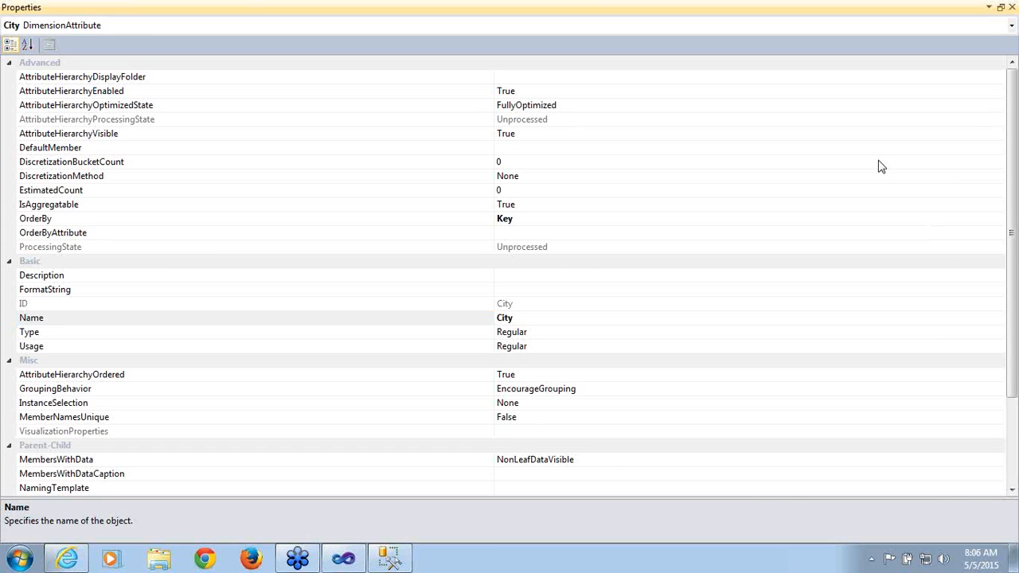
drag(1015, 257, 1012, 398)
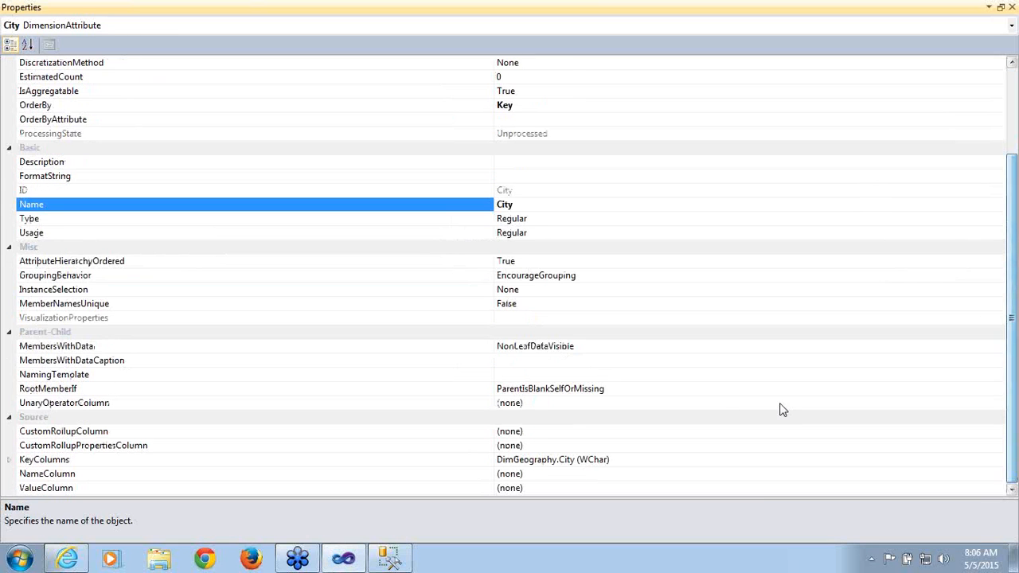
click(616, 461)
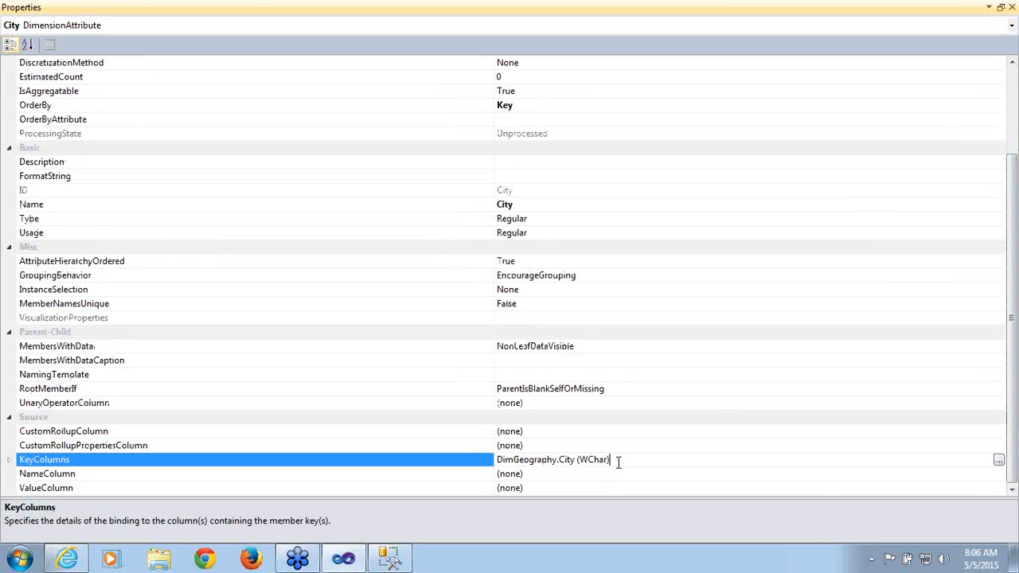
click(999, 465)
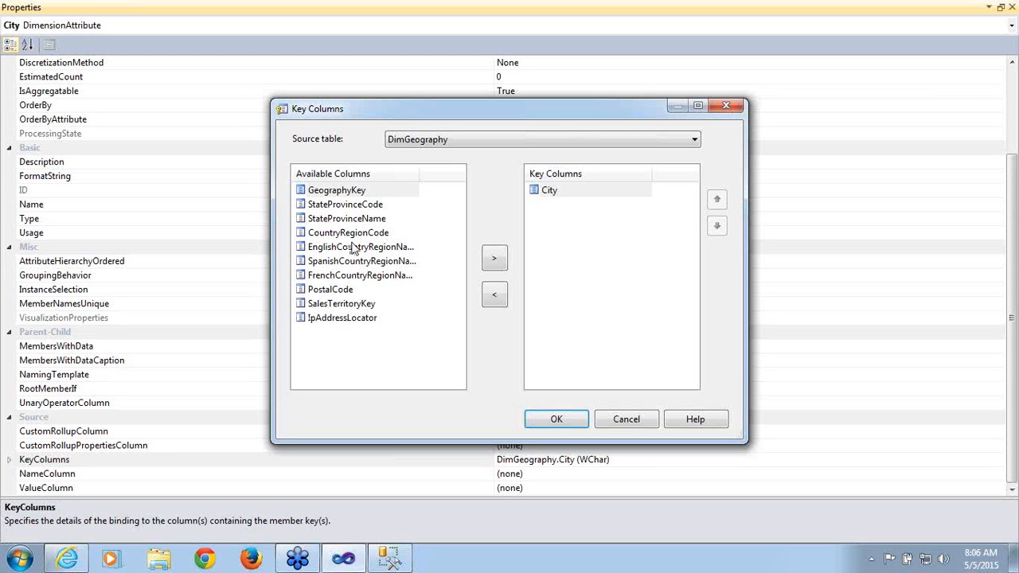
click(568, 191)
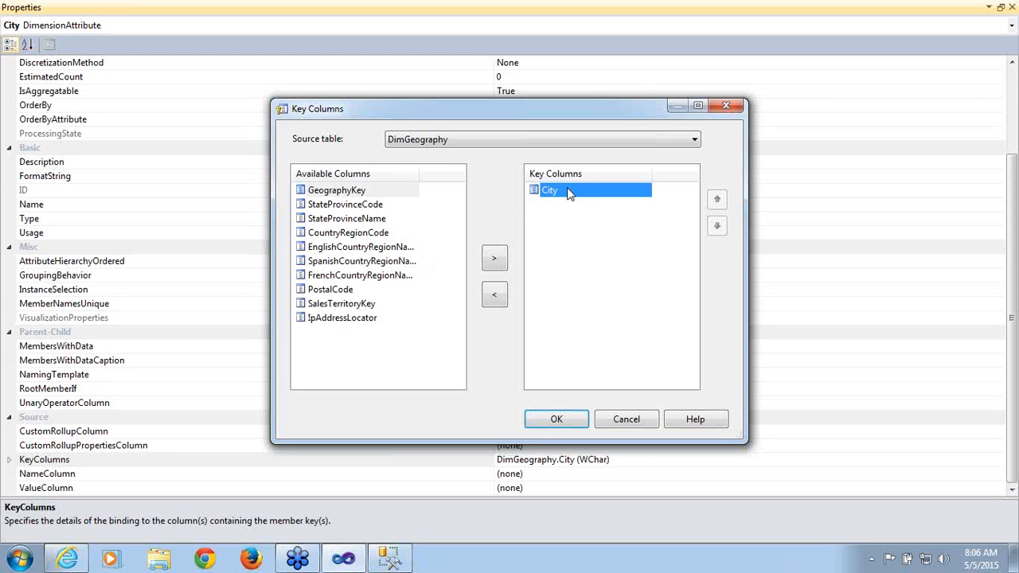
click(354, 205)
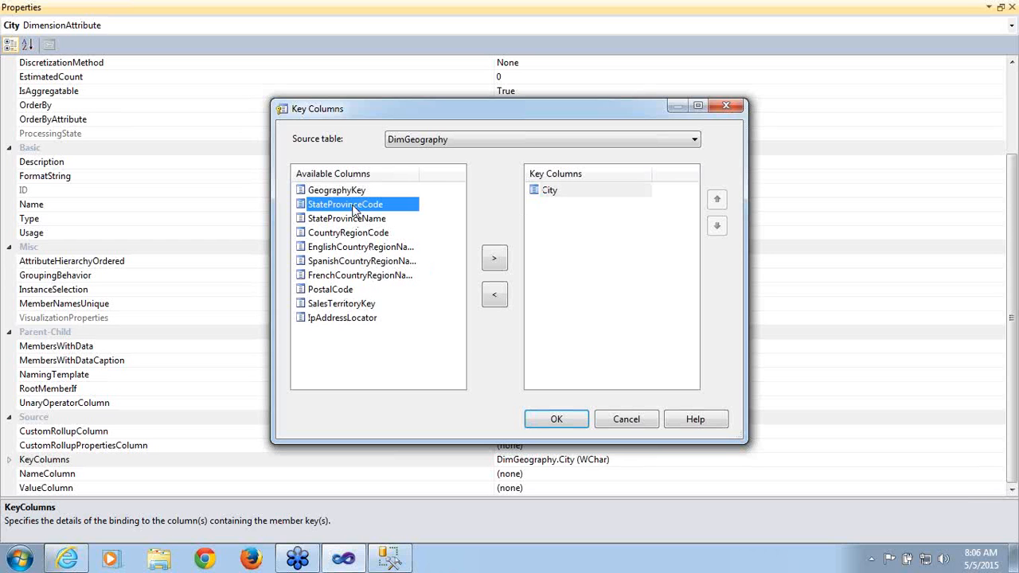
click(494, 259)
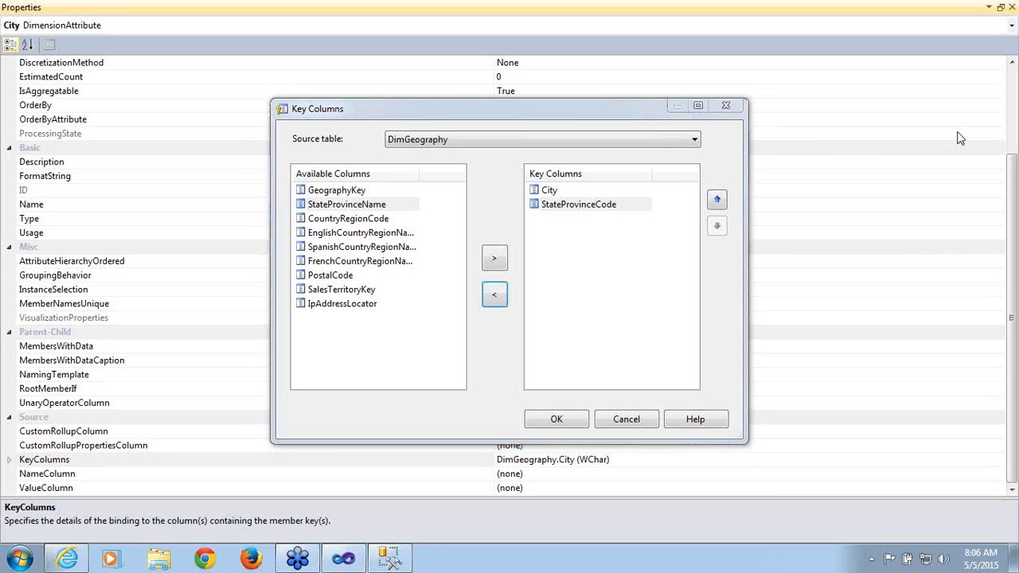
click(718, 199)
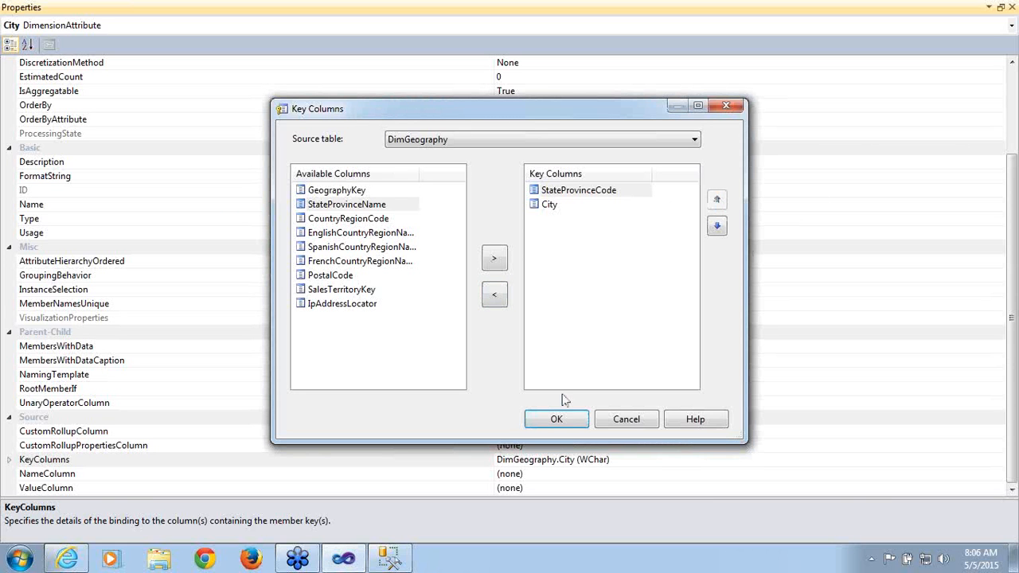
click(558, 419)
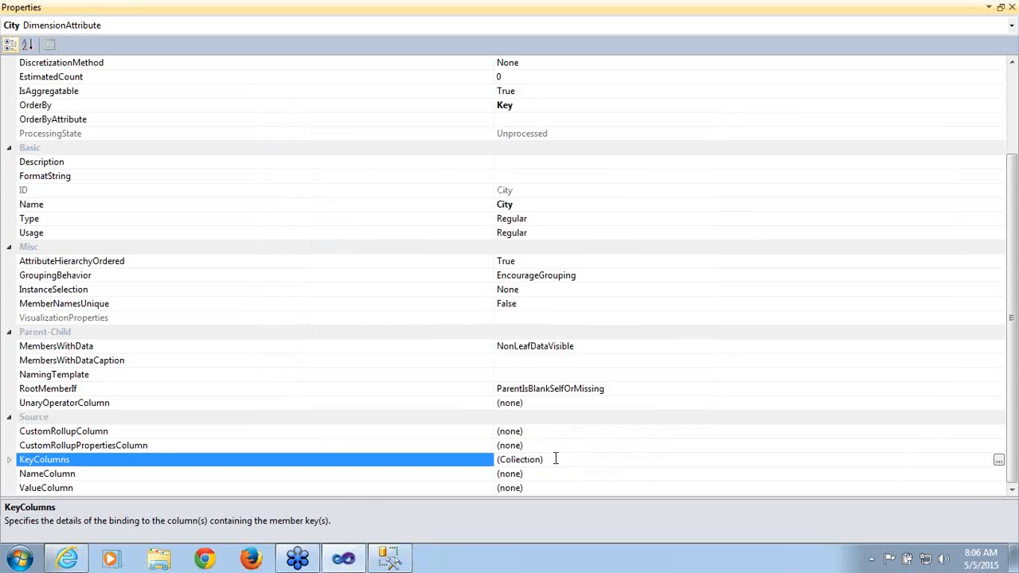
- Bind the City attribute's name column to the City column of DimGeography and close the attribute's properties
click(314, 479)
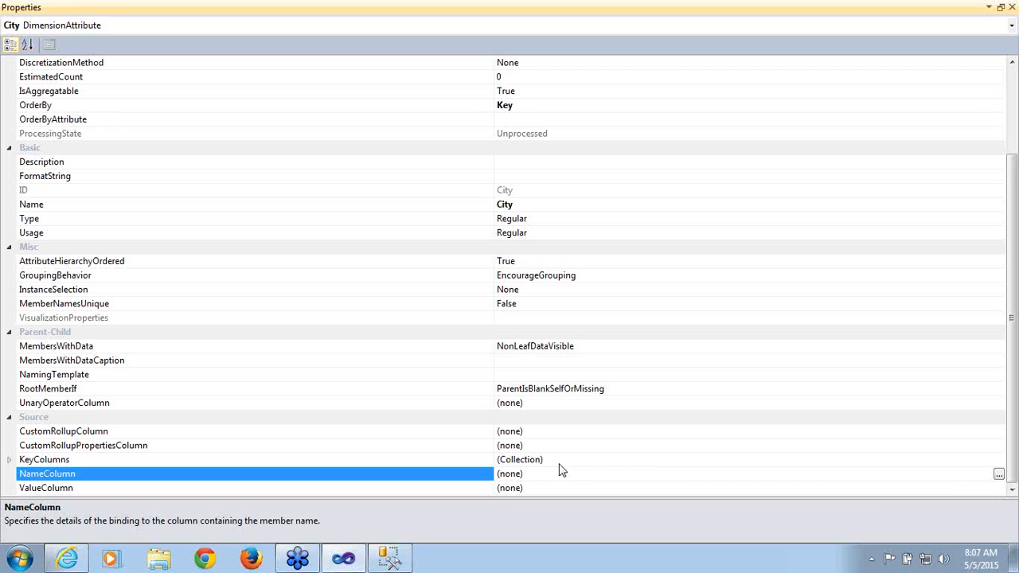
click(1000, 474)
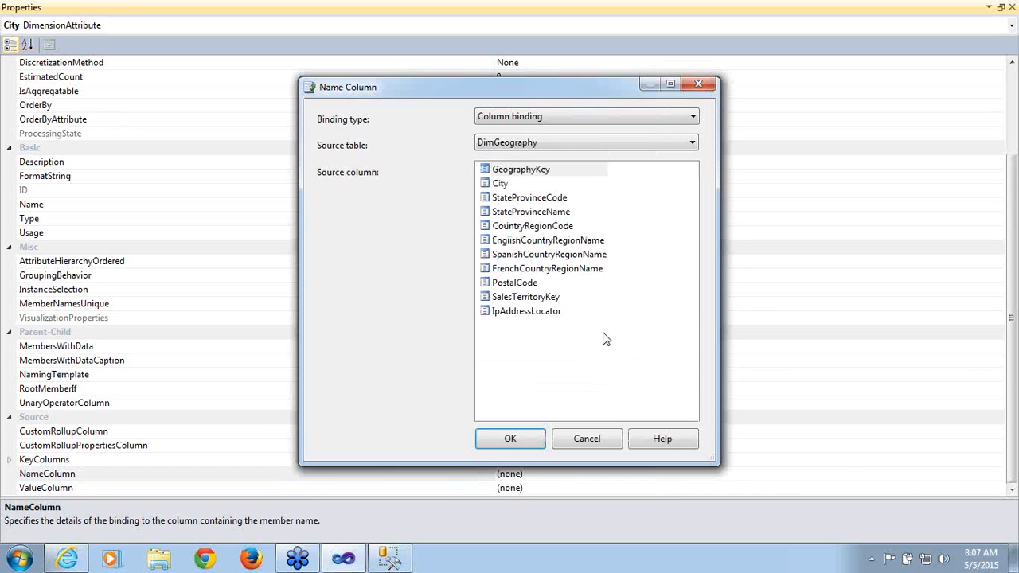
click(513, 189)
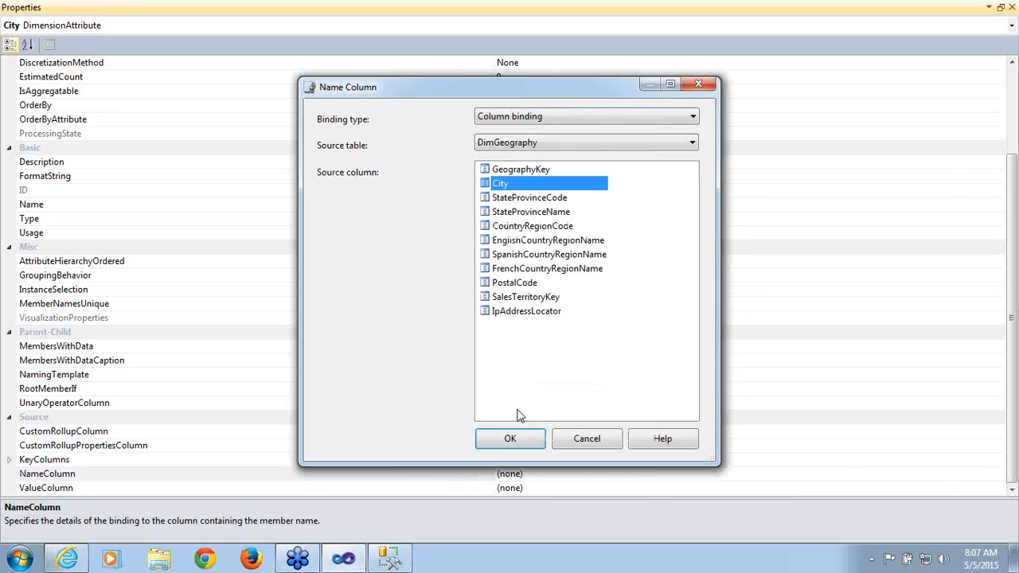
click(510, 440)
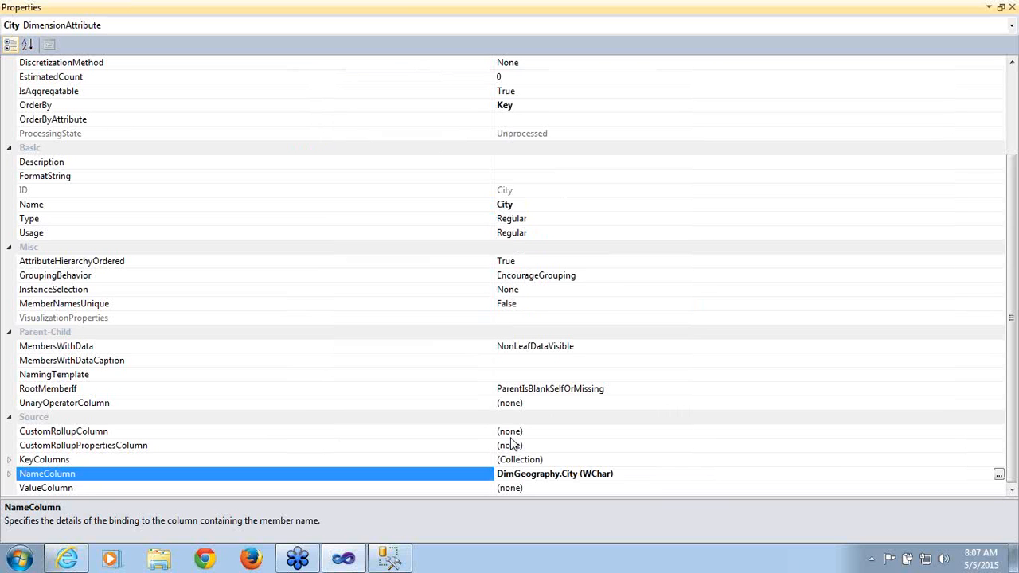
click(1012, 7)
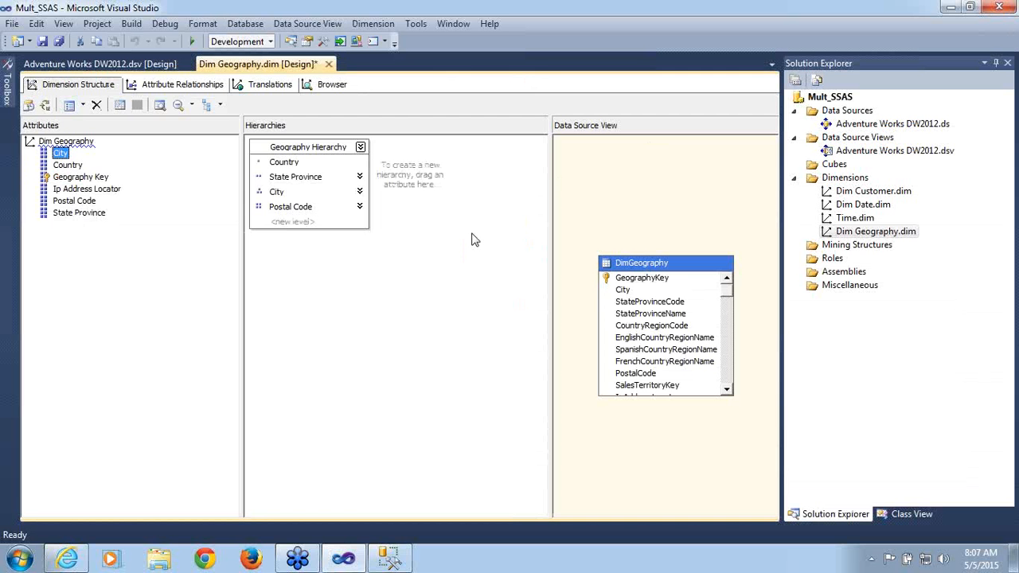
- Save the Dim Geography dimension, deploy the project and run the dimension's processing with Process Full
key(ctrl+s)
click(47, 106)
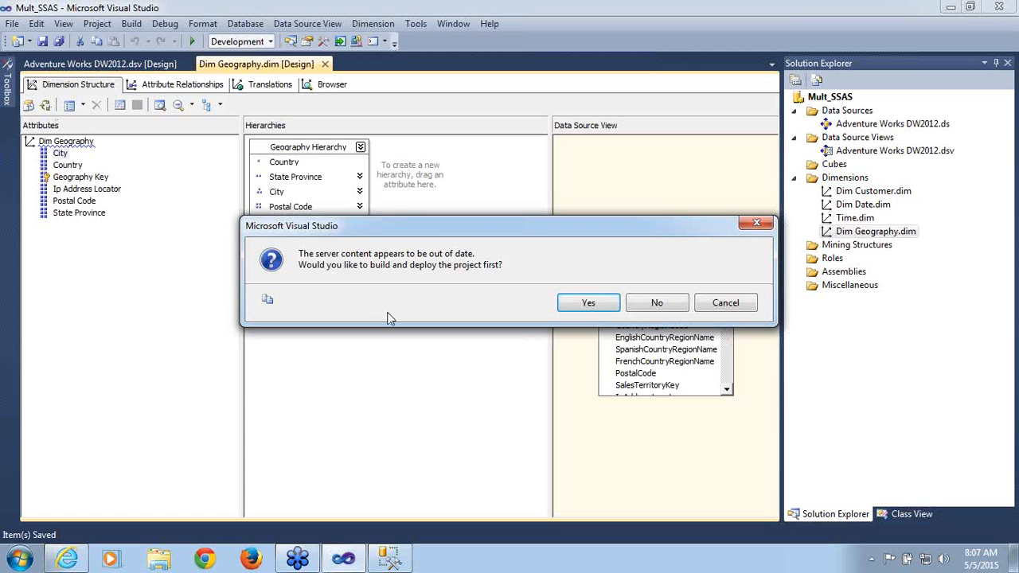
click(587, 302)
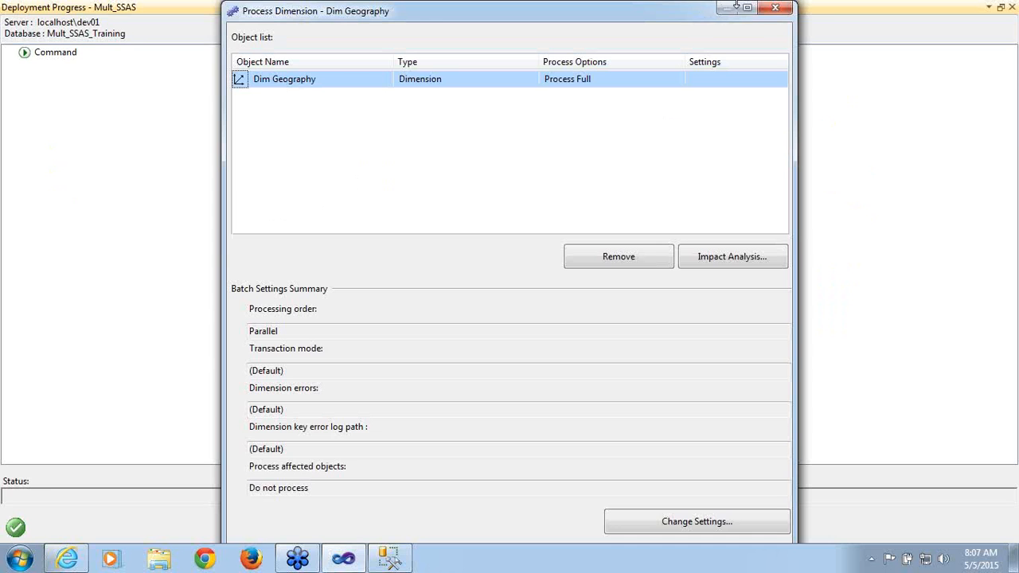
click(748, 9)
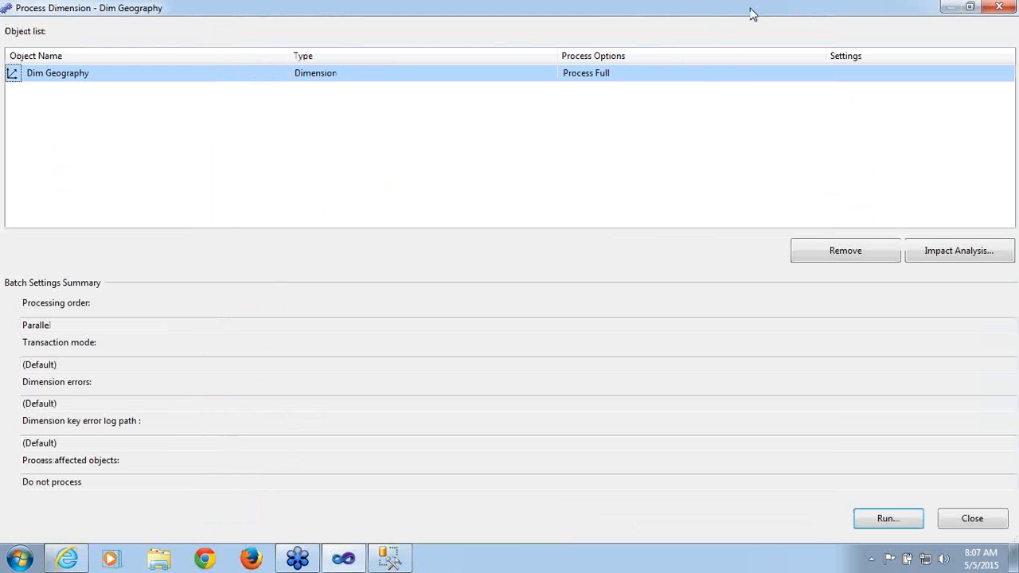
click(868, 525)
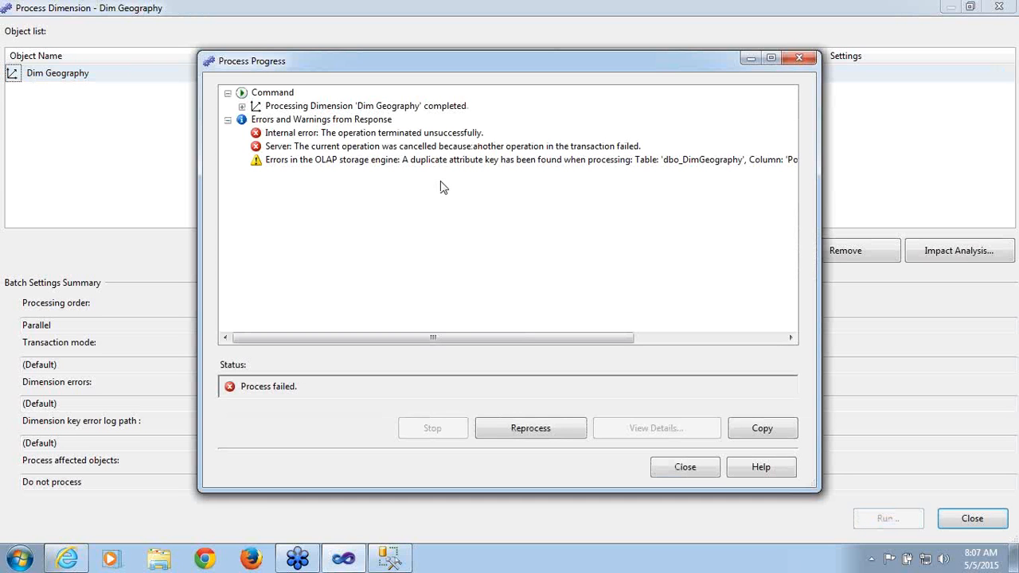
- Open the details of the duplicate attribute key error and examine the column and value it names
click(469, 160)
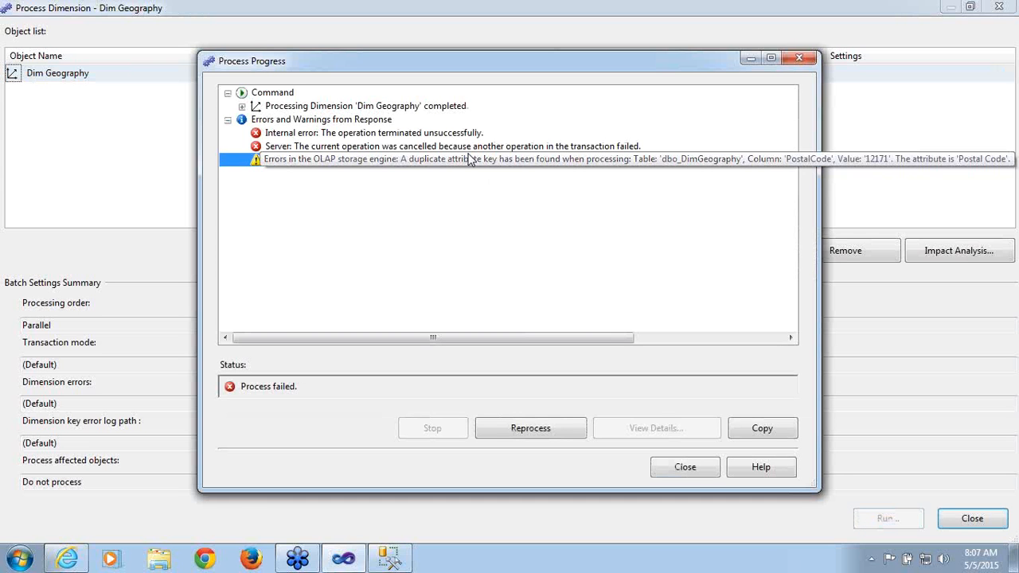
click(622, 429)
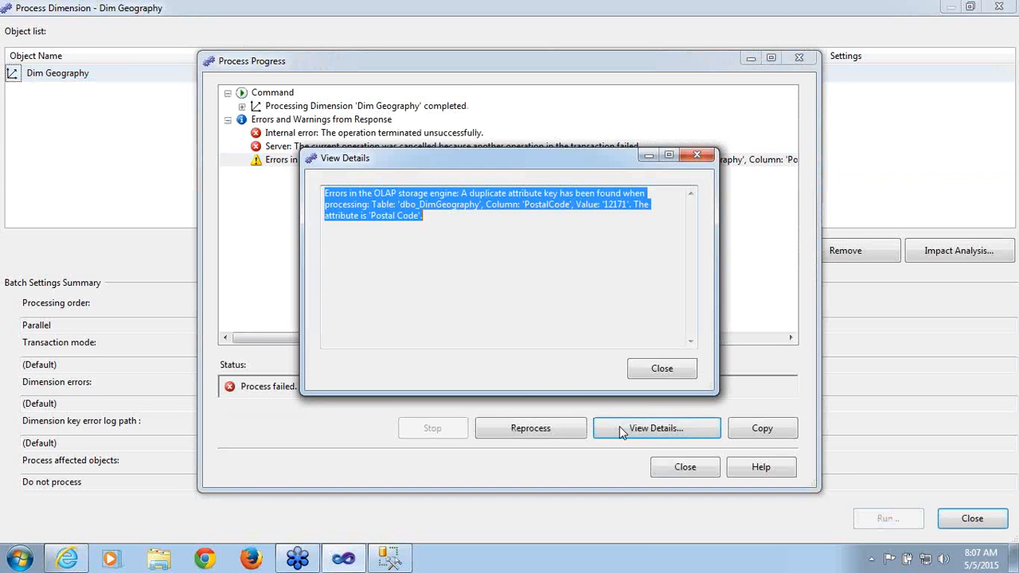
click(532, 277)
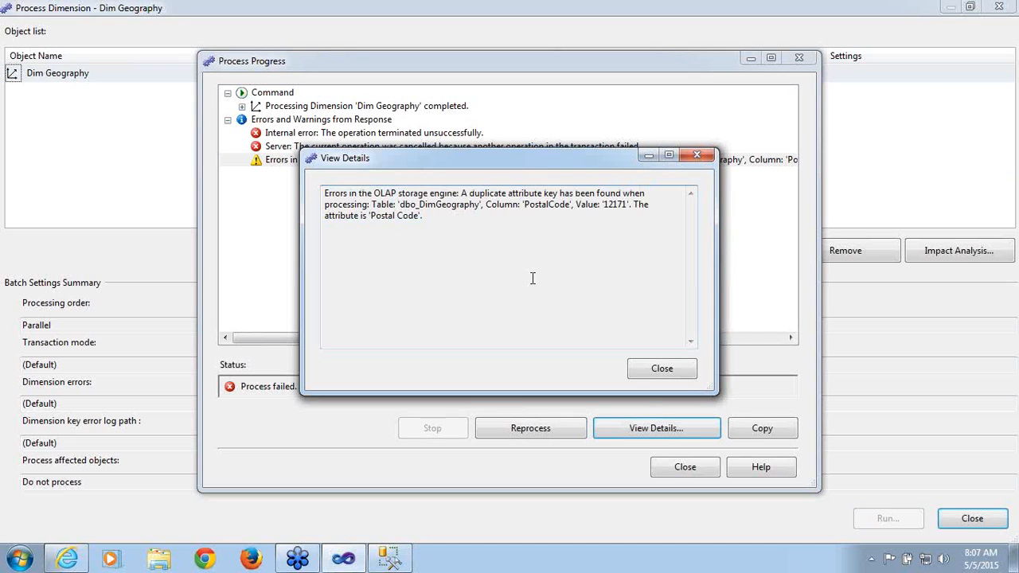
double_click(544, 206)
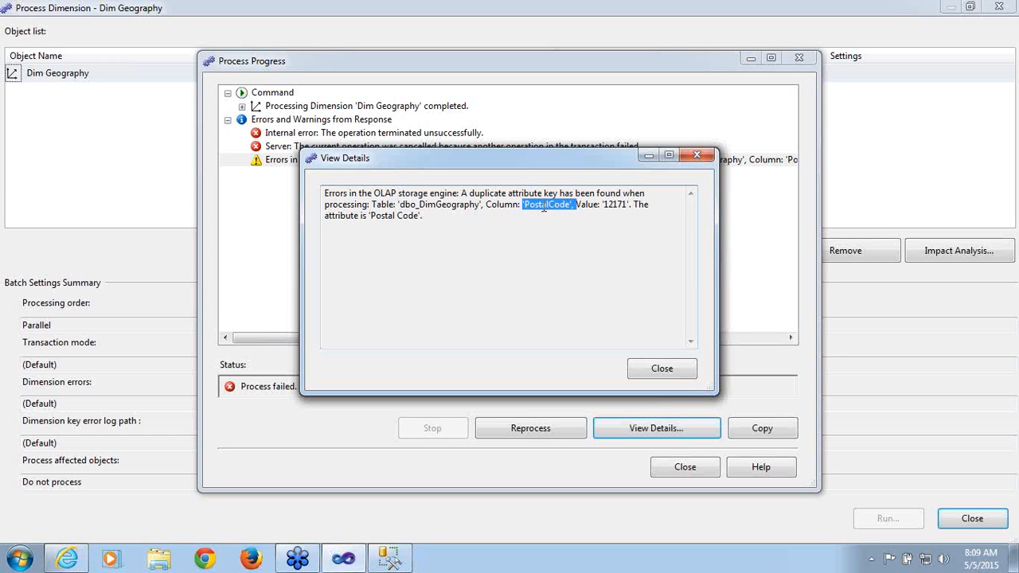
double_click(616, 206)
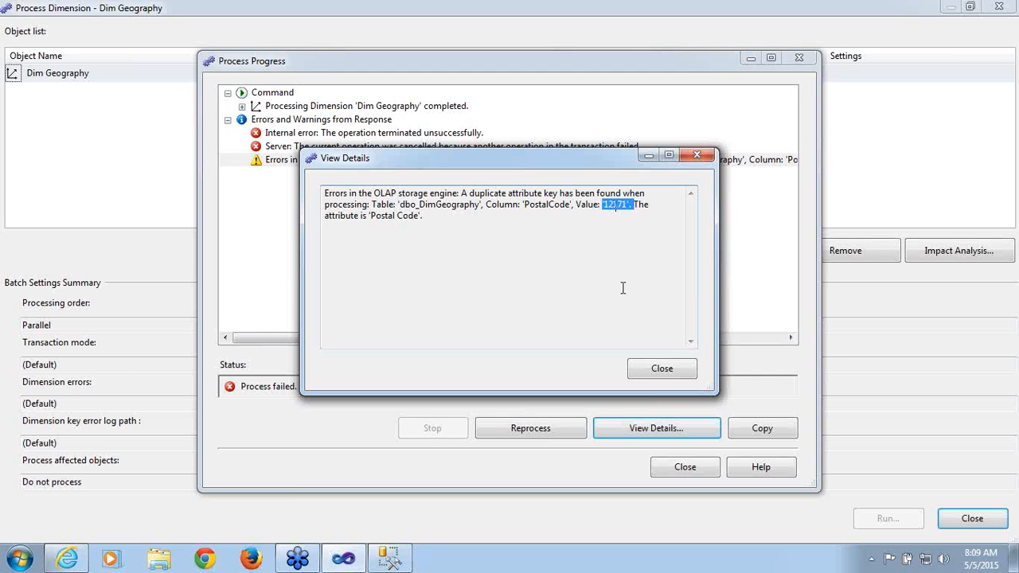
click(628, 253)
double_click(619, 209)
- Switch to SQL Server Management Studio and remove the City='Augsburg' condition after where in the DimGeography query
click(391, 559)
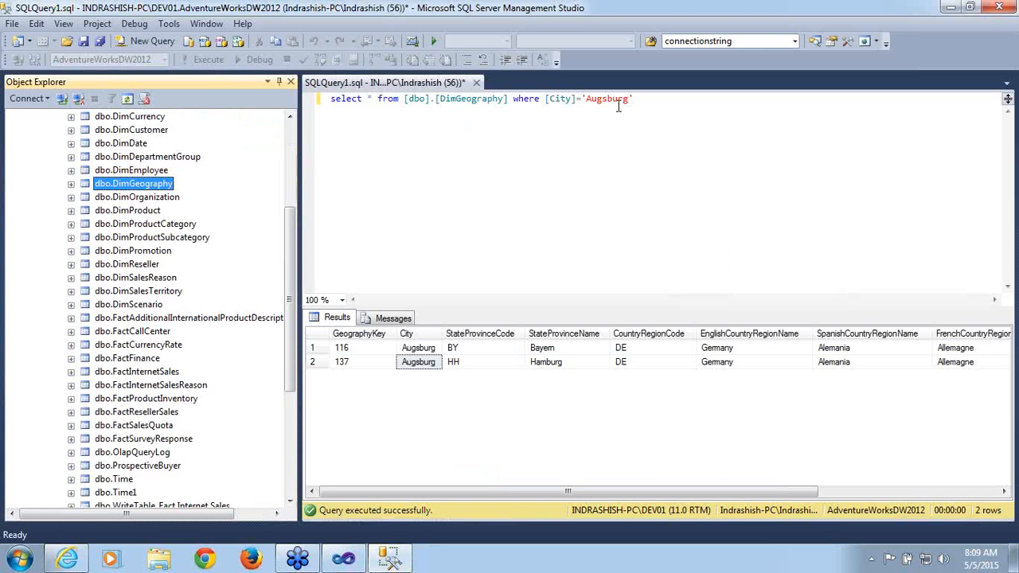
click(544, 99)
key(Delete)
key(Delete)
key(Delete)
key(Delete)
key(Delete)
key(Delete)
key(Delete)
key(Delete)
key(Delete)
key(Delete)
key(Delete)
key(Delete)
key(Delete)
key(Delete)
key(Delete)
key(Delete)
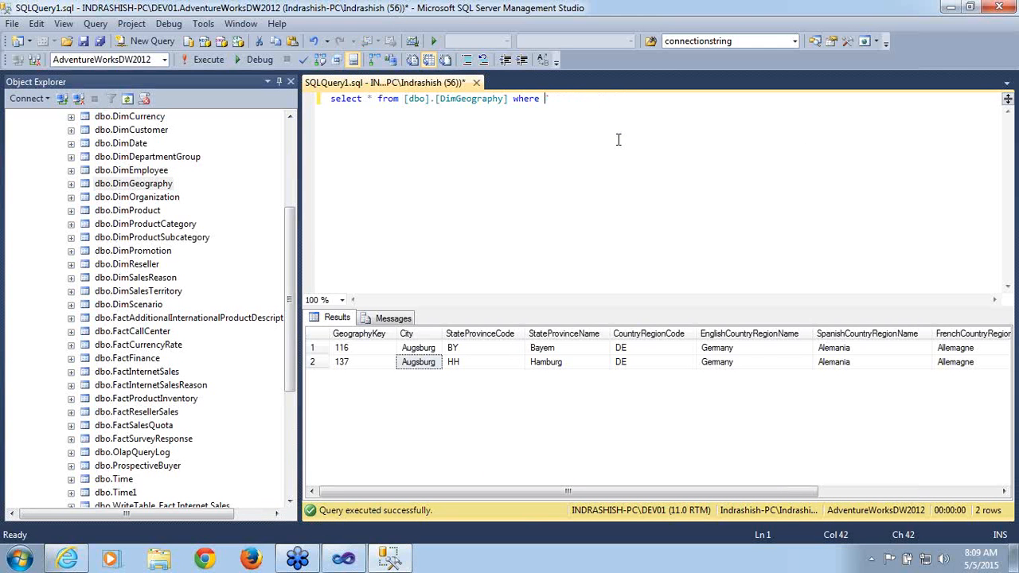
- Expand the dbo.DimGeography columns and complete the query's where clause with [PostalCode]='12171'
click(71, 183)
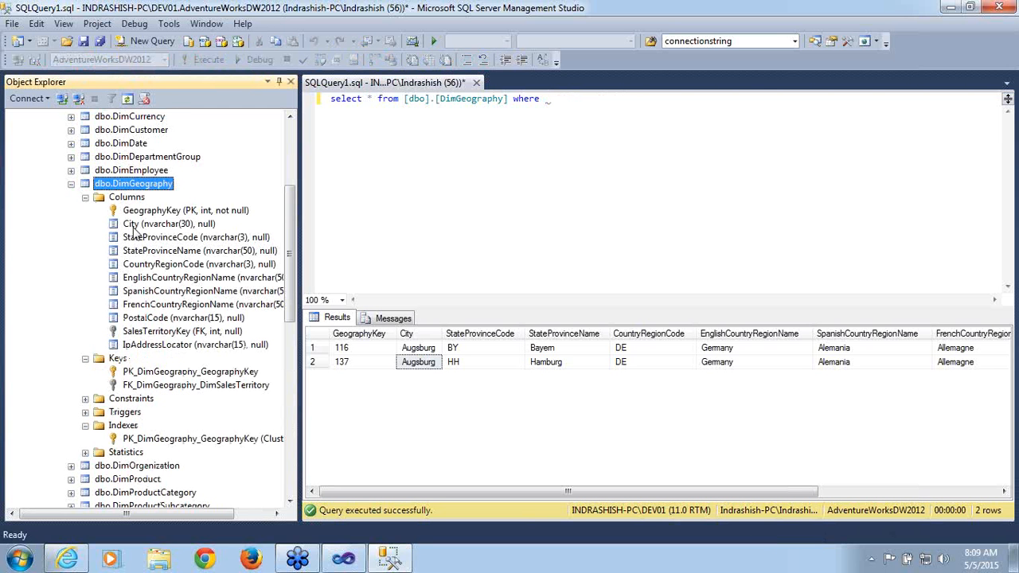
click(160, 319)
drag(161, 324, 549, 131)
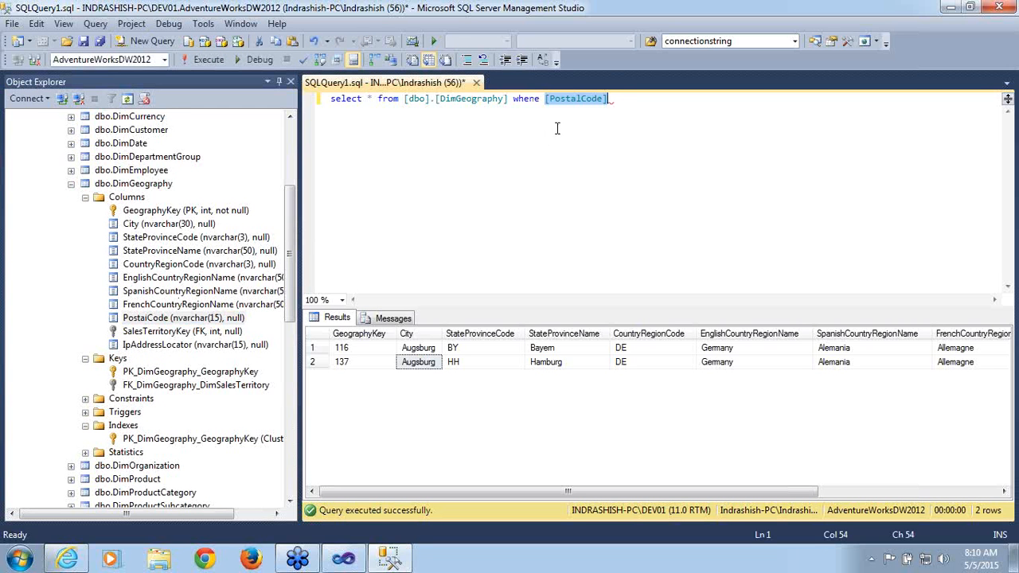
click(631, 97)
text(=)
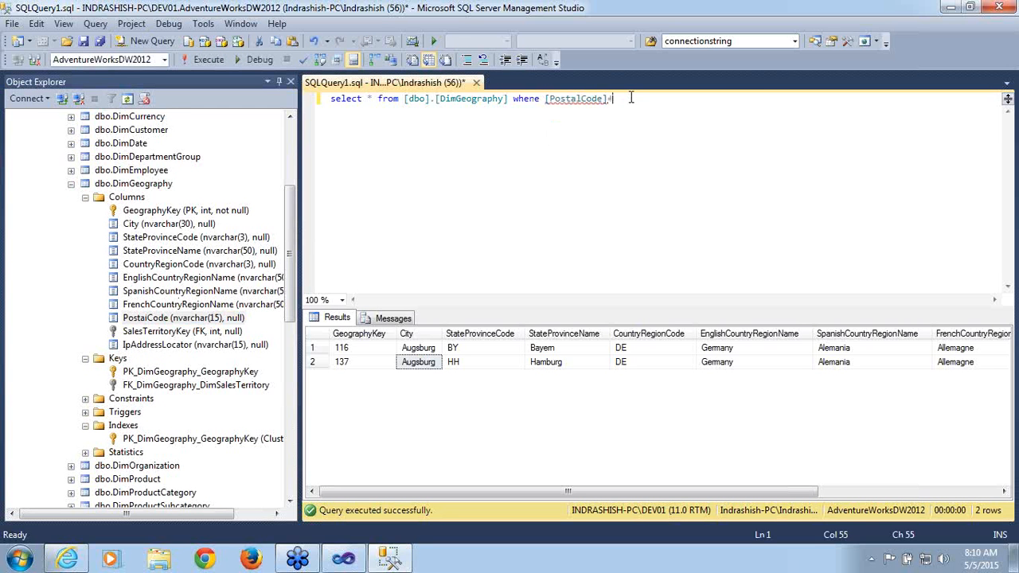
text('12171')
key(BackSpace)
key(BackSpace)
- Select the whole DimGeography query and execute it
key(Left)
key(shift+Left)
key(shift+Left)
key(shift+Left)
key(shift+Left)
key(shift+Left)
key(shift+Left)
key(shift+Left)
key(shift+Left)
key(shift+Left)
key(shift+Left)
key(shift+Left)
key(shift+Left)
key(shift+Left)
key(shift+Left)
key(shift+Left)
key(shift+Left)
key(shift+Left)
key(shift+Left)
key(shift+Left)
key(shift+Left)
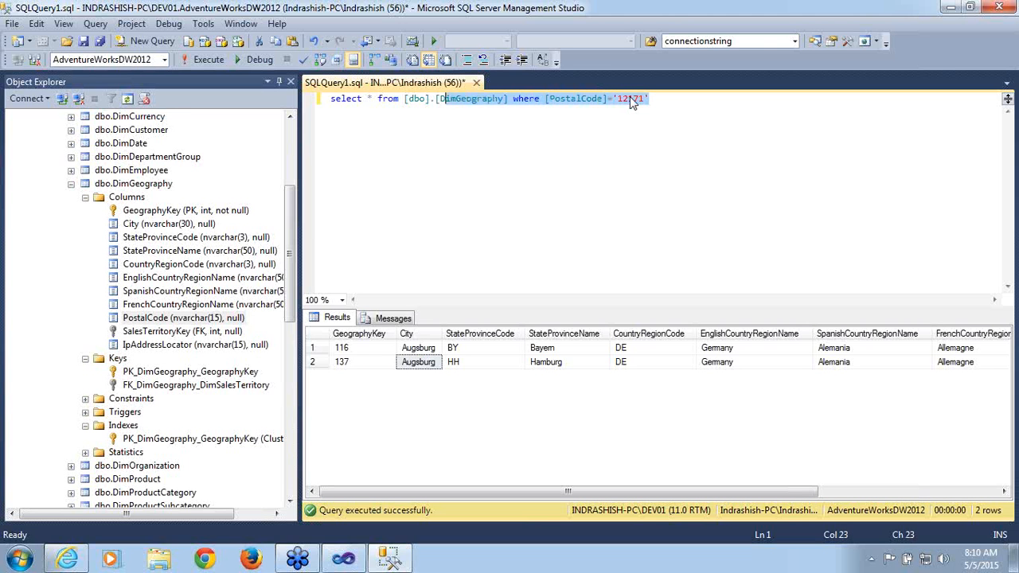
key(shift+Left)
key(shift+Left)
key(shift+Left)
key(shift+Left)
key(shift+Left)
key(shift+Left)
key(shift+Left)
key(shift+Left)
key(shift+Left)
key(shift+Left)
key(shift+Left)
key(shift+Left)
key(shift+Left)
key(shift+Left)
key(shift+Left)
key(shift+Left)
key(shift+Left)
key(shift+Left)
key(shift+Left)
key(shift+Left)
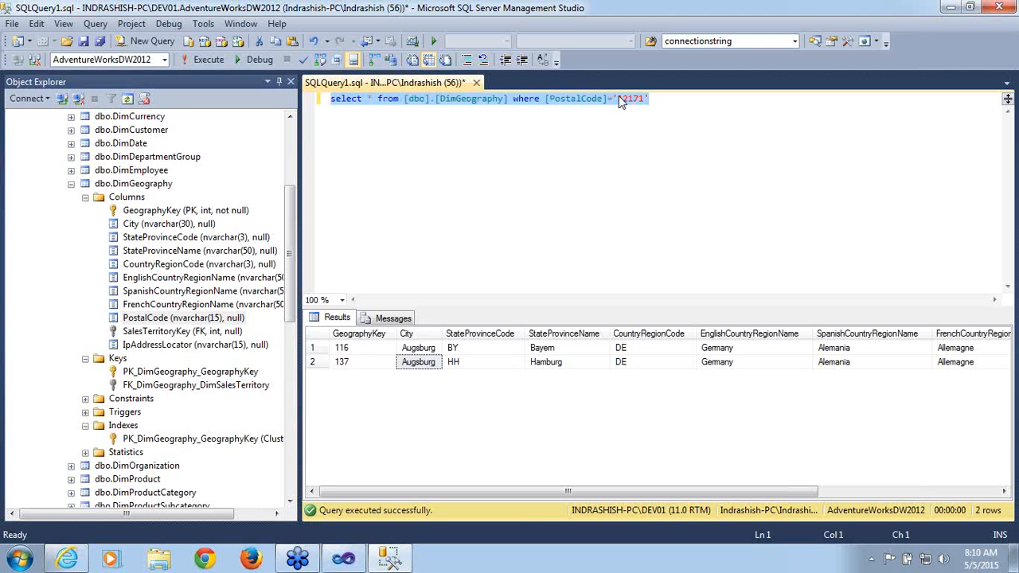
click(195, 62)
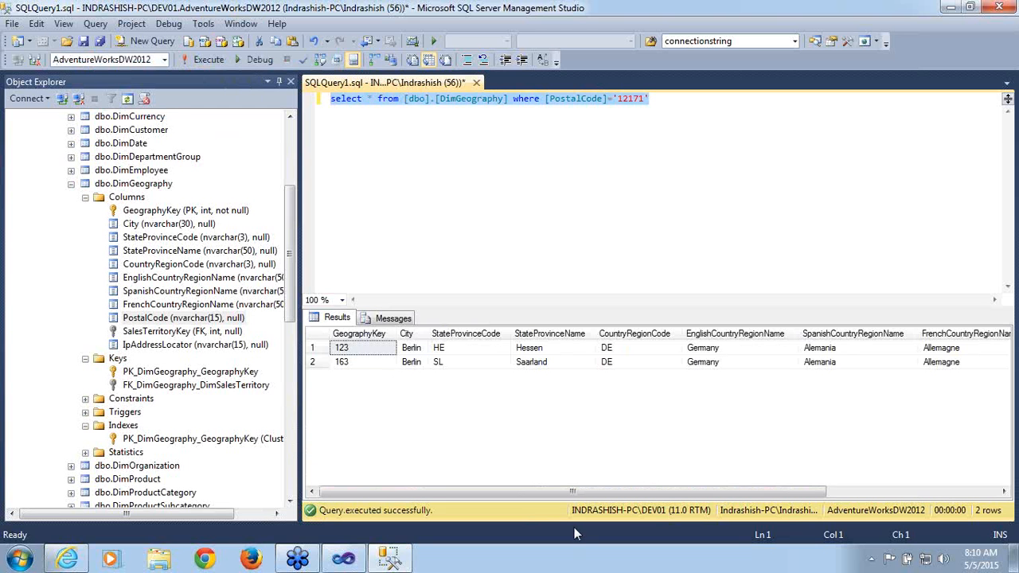
- Examine the PostalCode, city and state values of the returned DimGeography rows across the result grid
drag(582, 494, 846, 466)
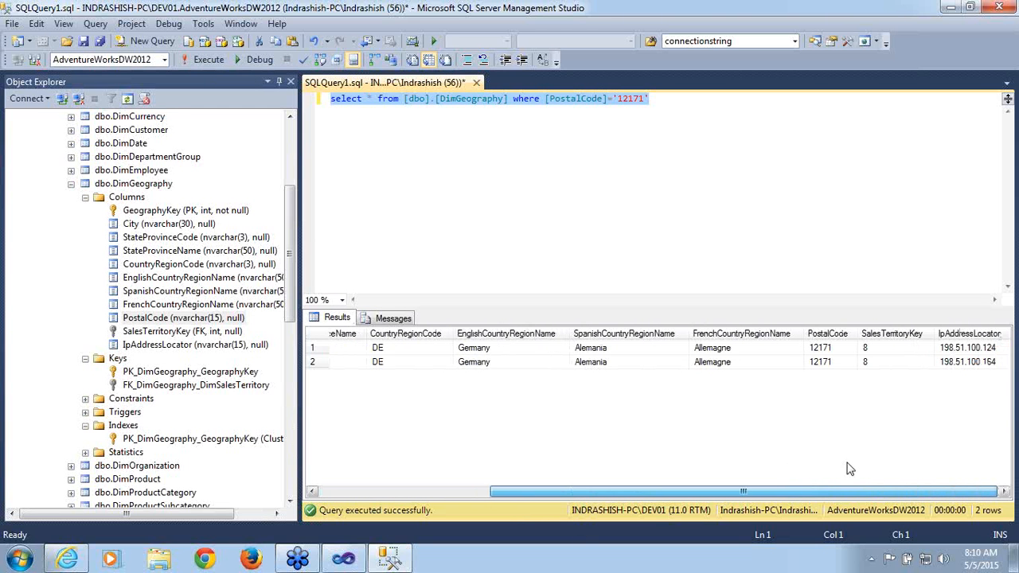
click(963, 127)
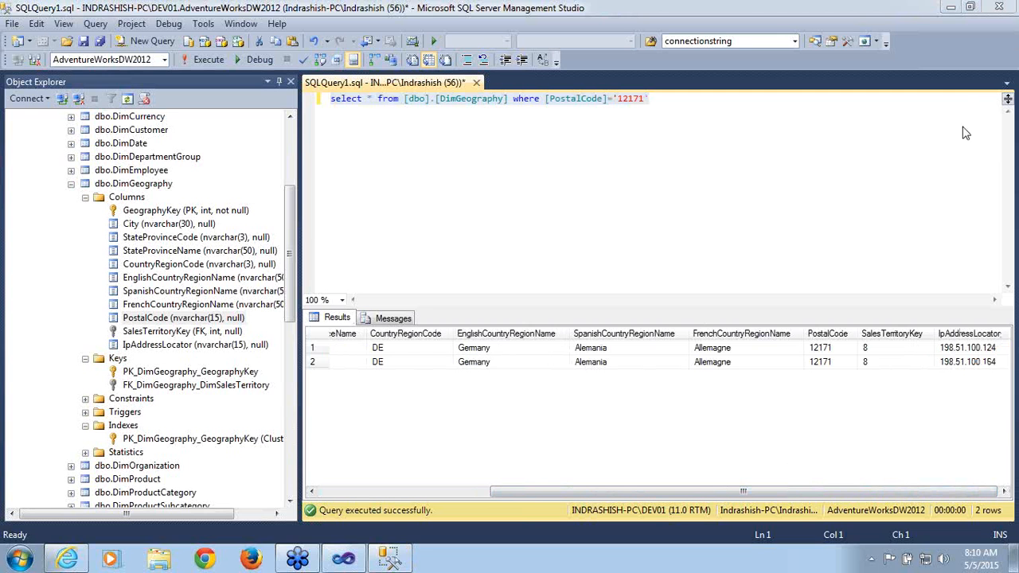
click(829, 351)
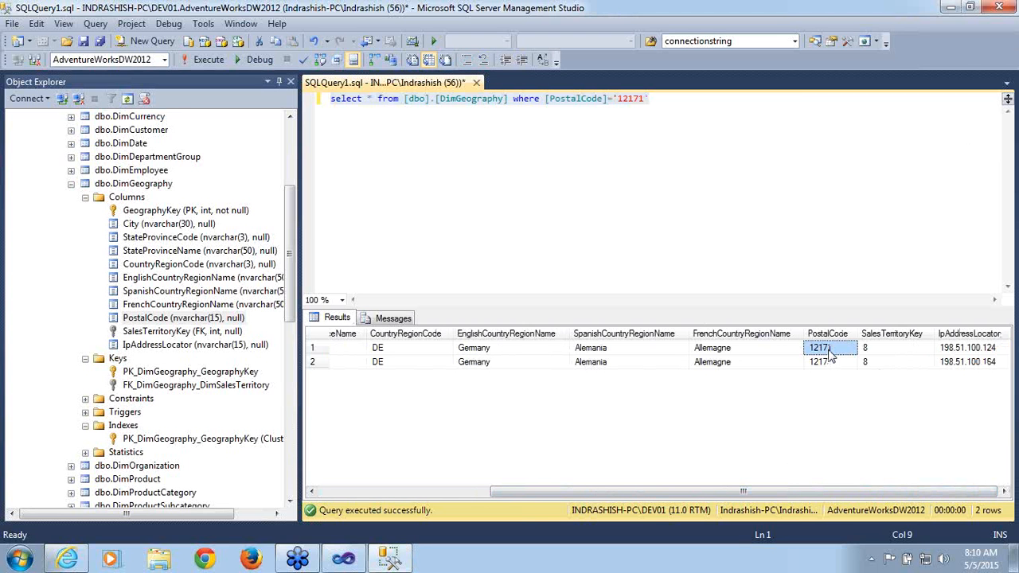
key(Left)
key(Left)
key(Left)
key(Left)
key(Left)
key(Left)
key(Left)
key(Left)
key(Left)
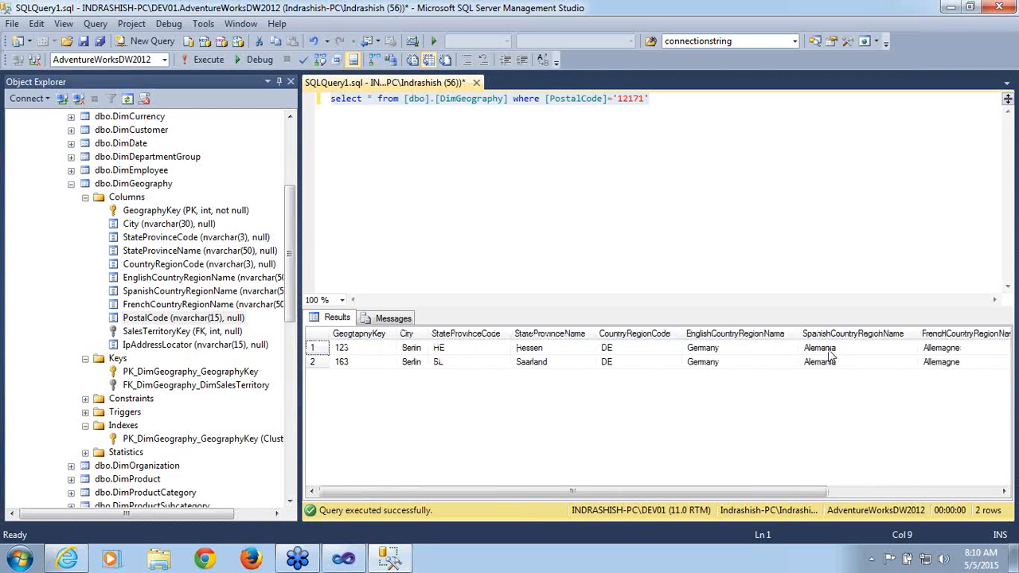
- Compare the City, StateProvinceCode and StateProvinceName values of the two returned DimGeography rows
click(411, 352)
click(412, 363)
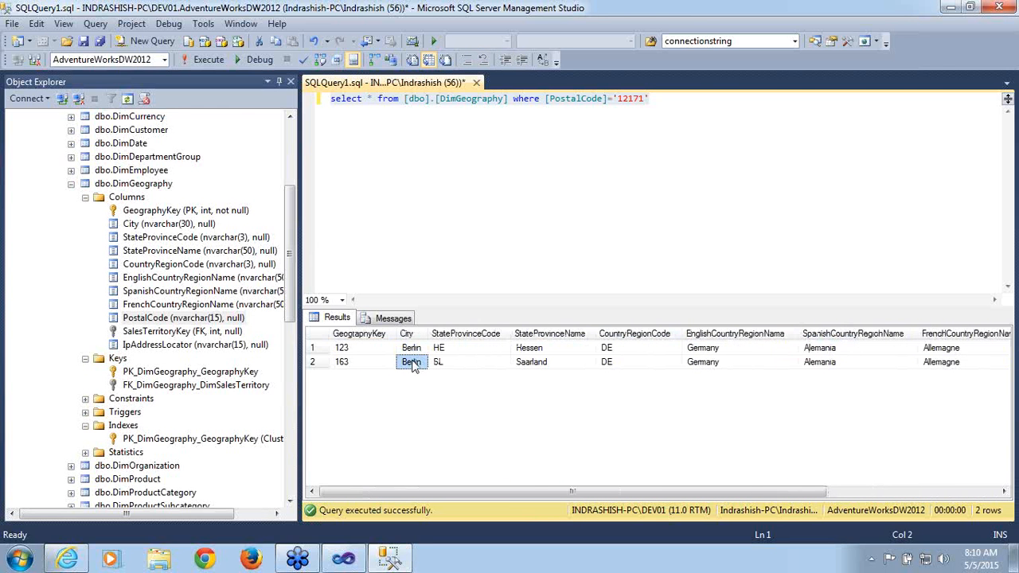
click(469, 350)
click(473, 368)
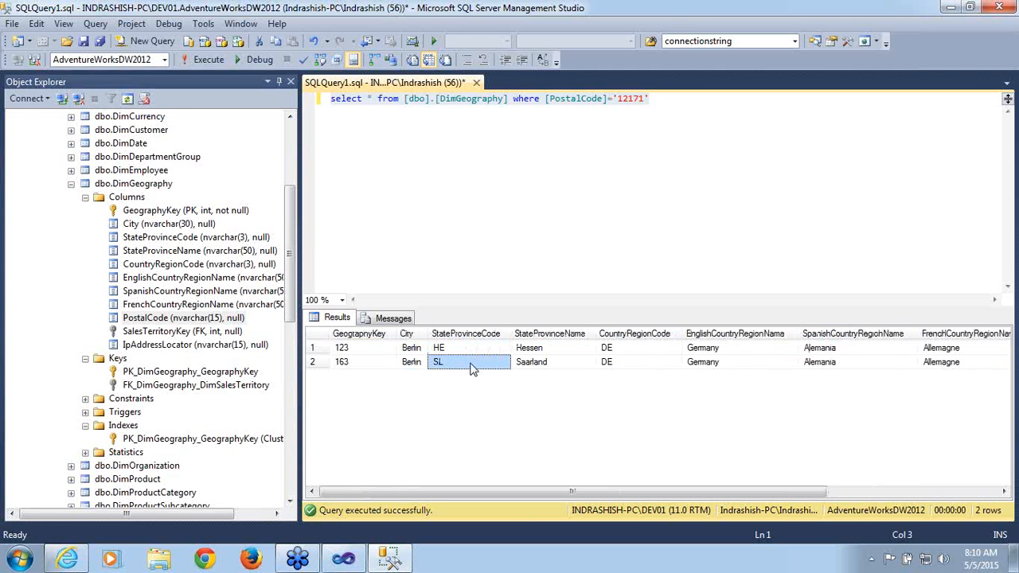
click(531, 352)
click(549, 367)
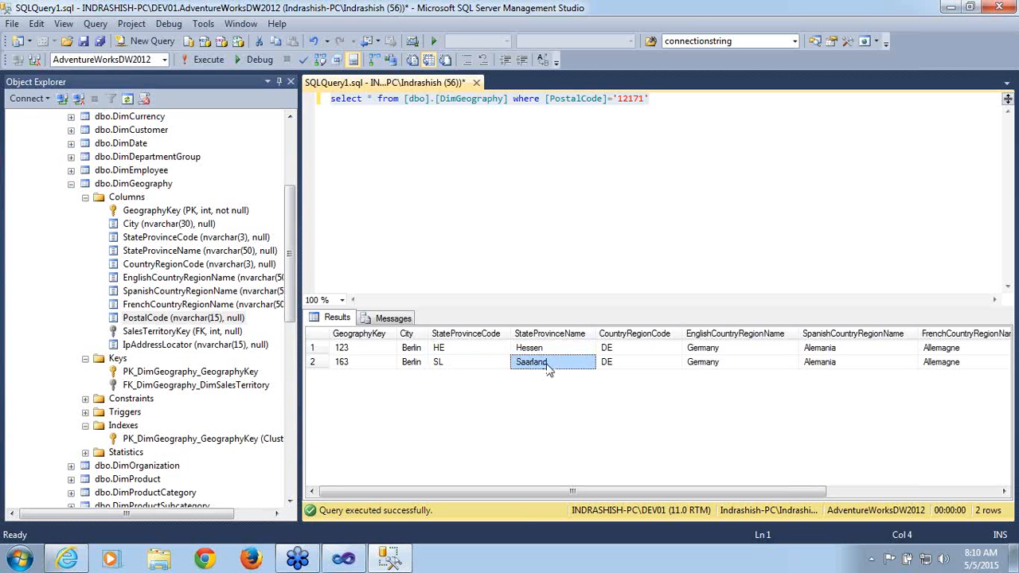
click(478, 352)
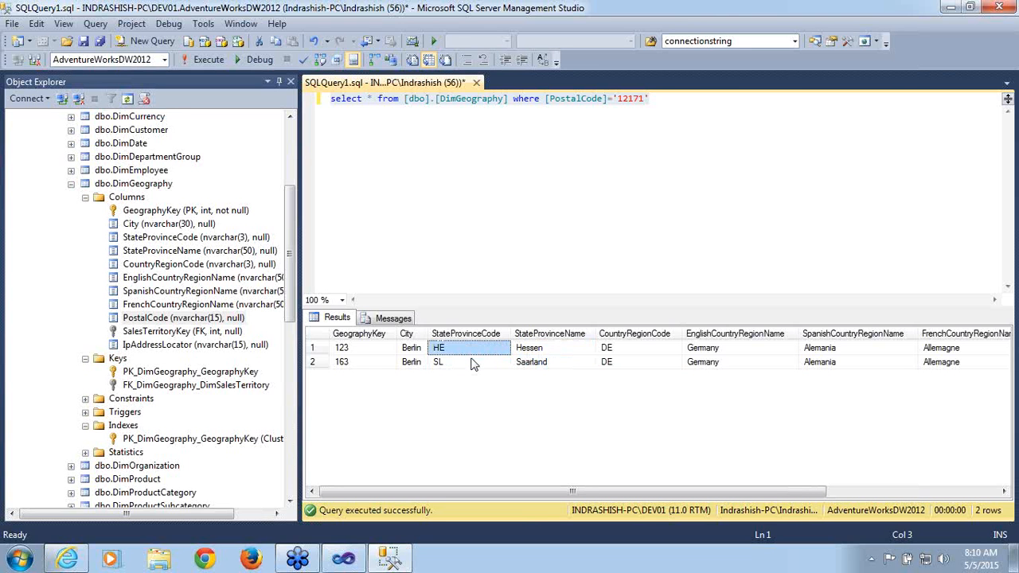
click(473, 364)
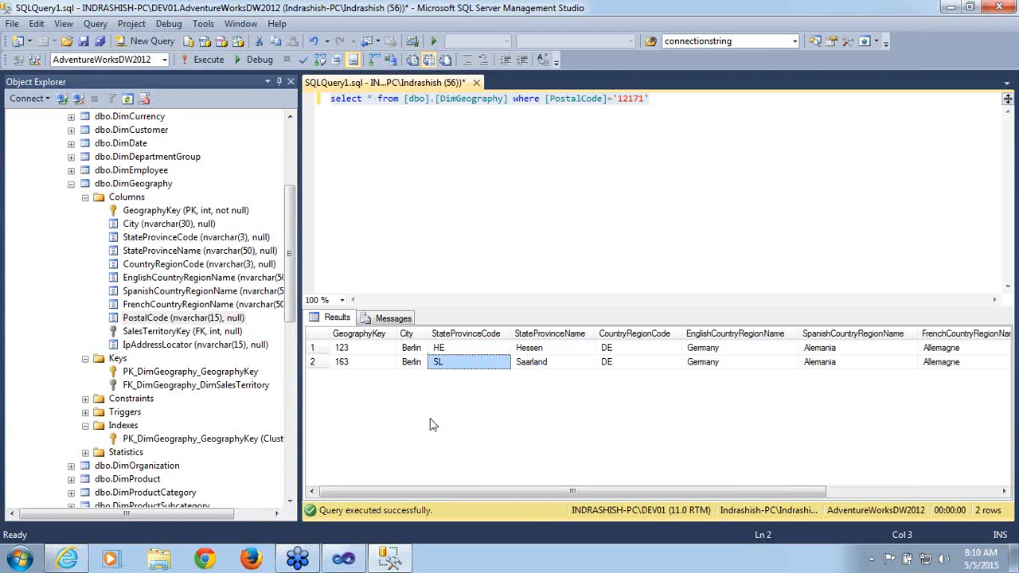
- Switch to Visual Studio and close the error details, processing and deployment progress windows to return to the Dim Geography design
click(355, 562)
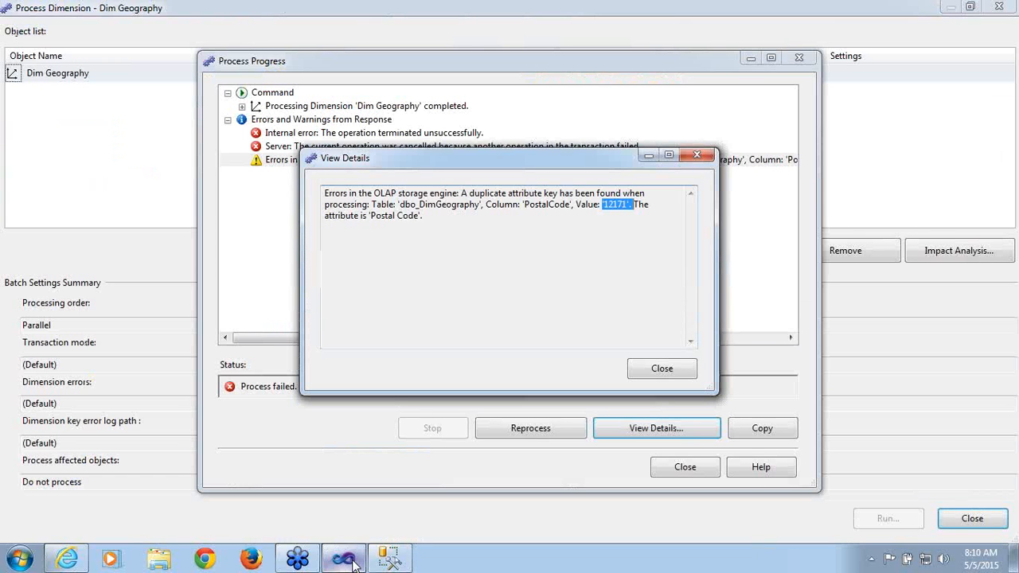
click(661, 370)
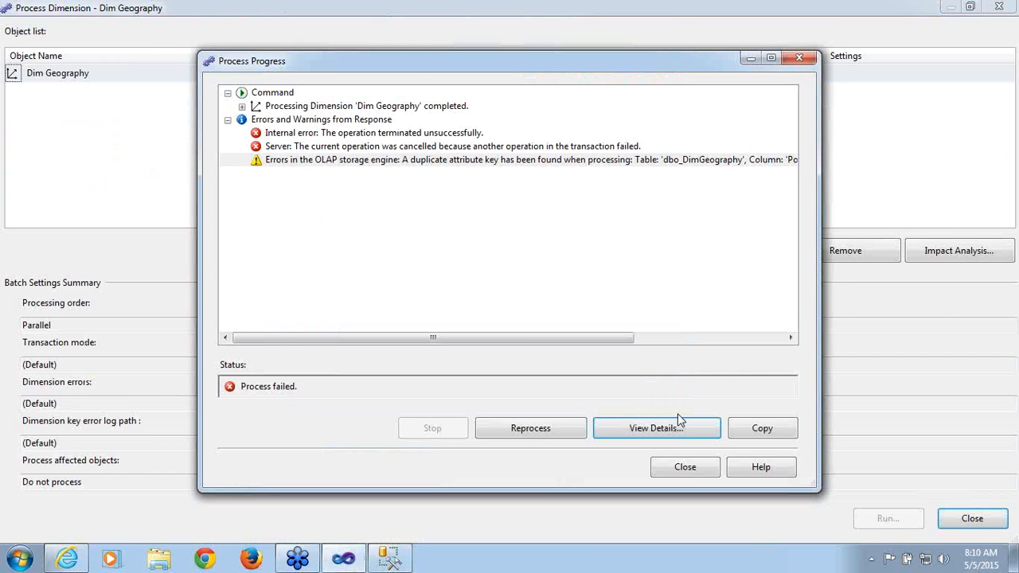
click(693, 470)
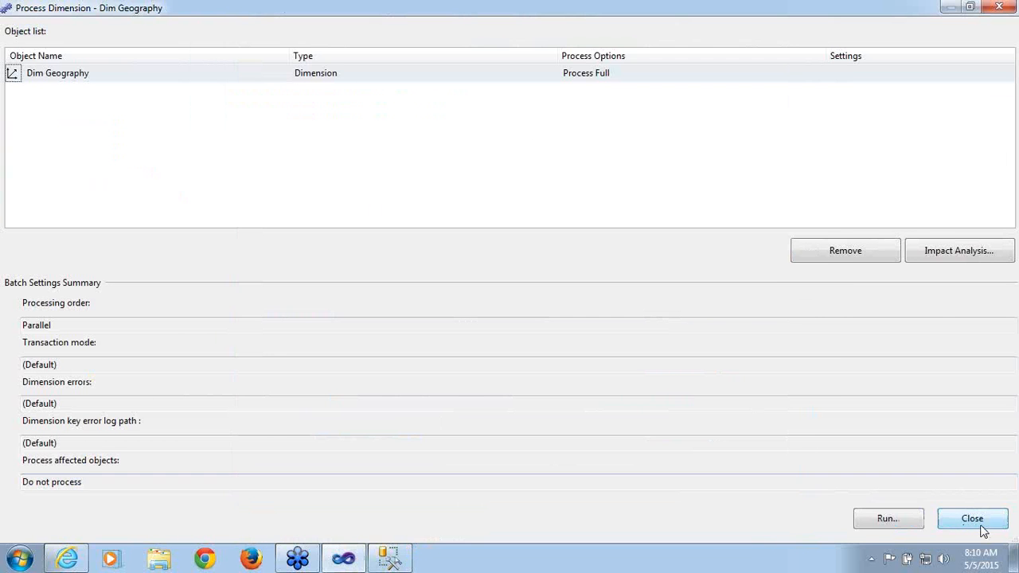
click(971, 518)
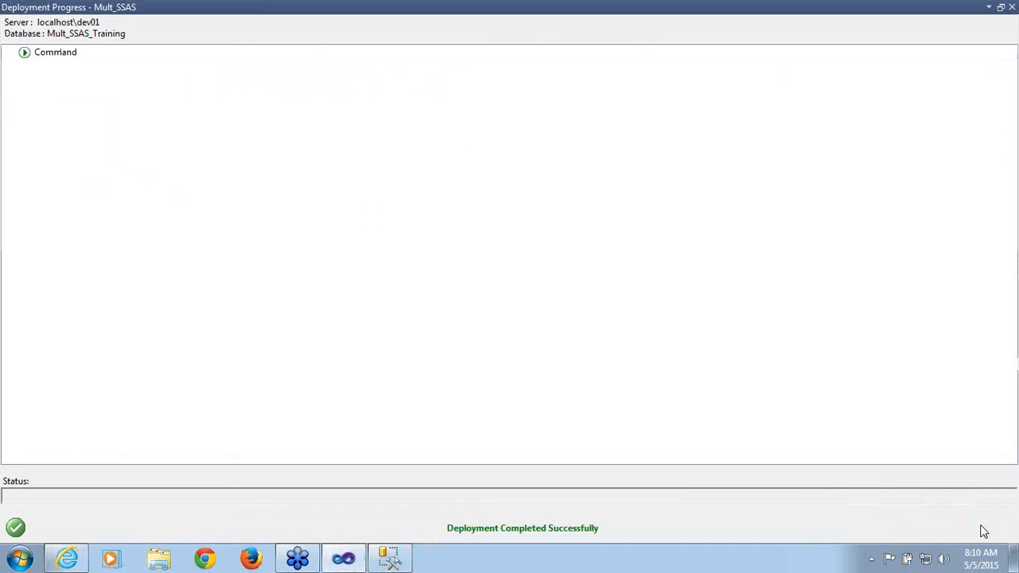
click(1011, 7)
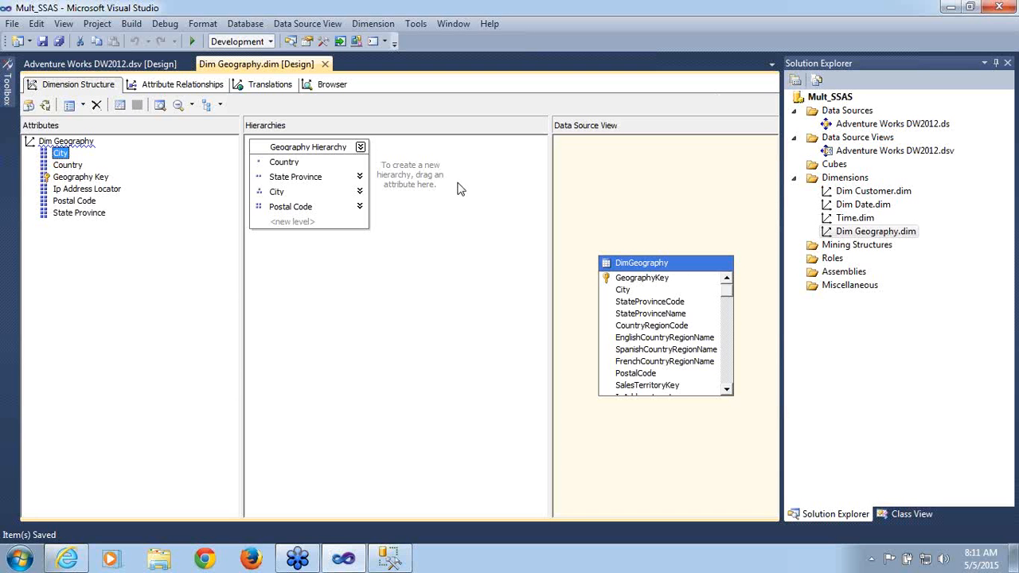
- Open the Postal Code attribute's key columns and add StateProvinceCode alongside PostalCode
click(78, 203)
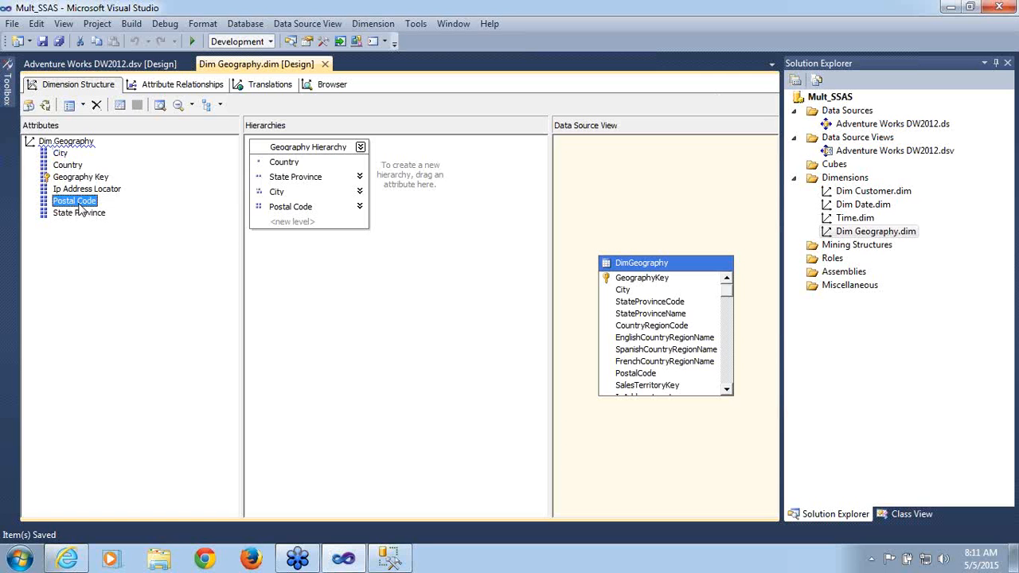
right_click(81, 210)
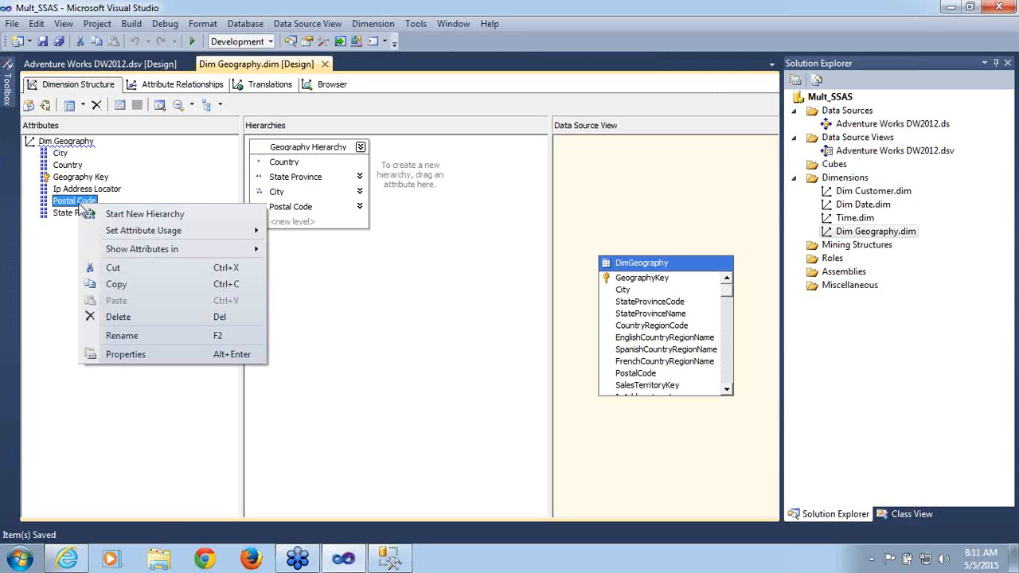
click(128, 356)
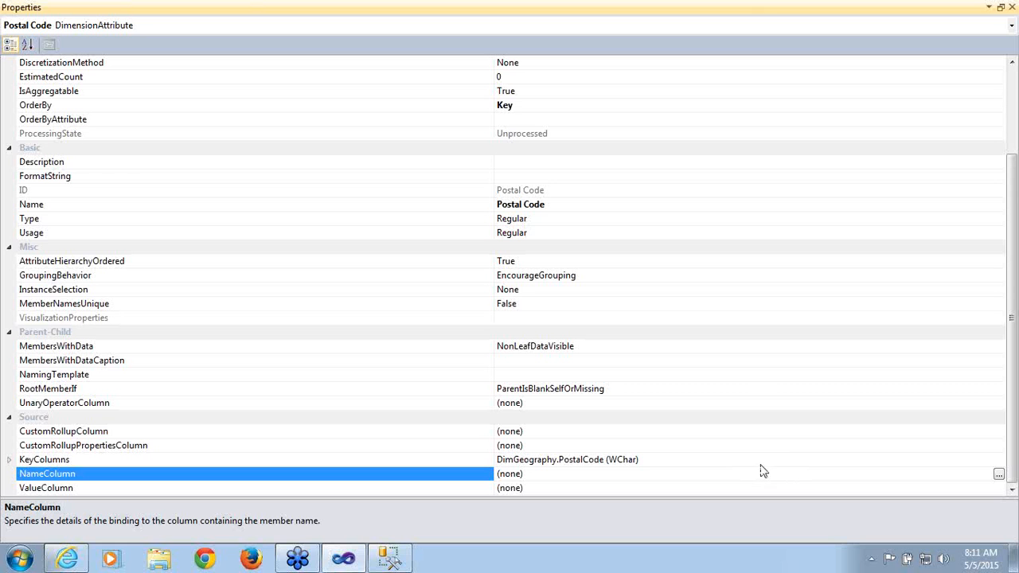
click(788, 459)
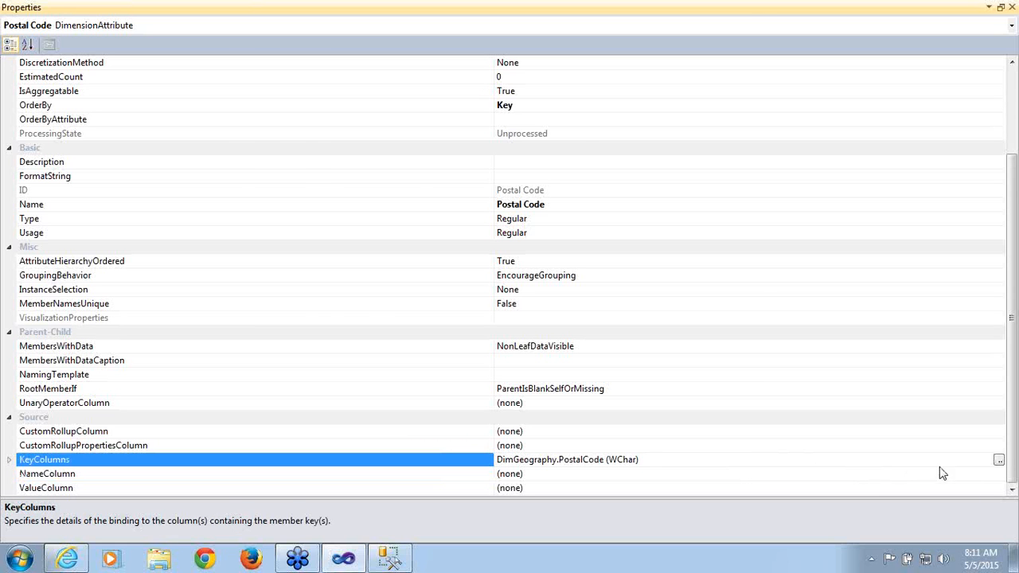
click(999, 461)
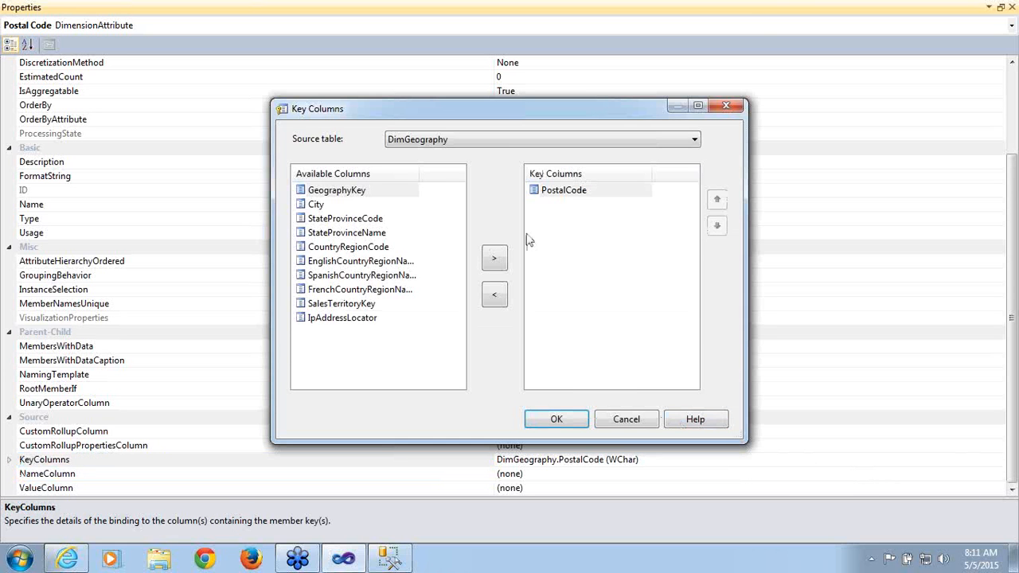
click(579, 194)
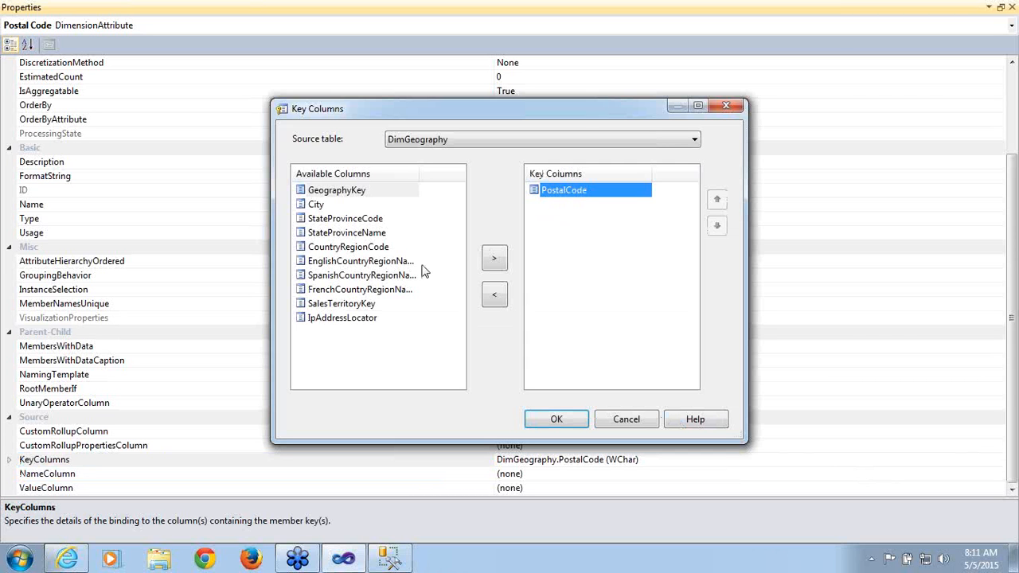
click(372, 222)
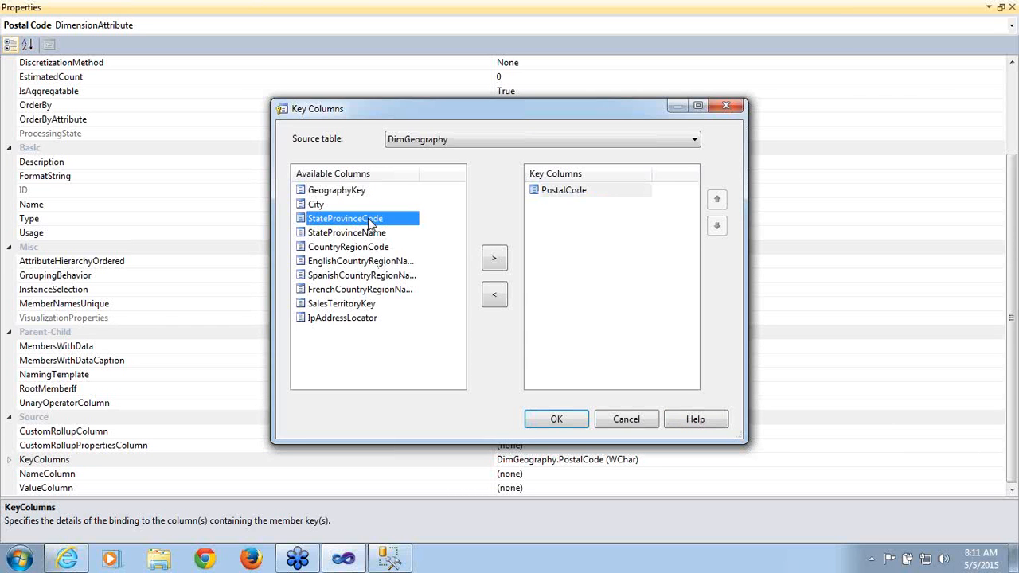
click(504, 263)
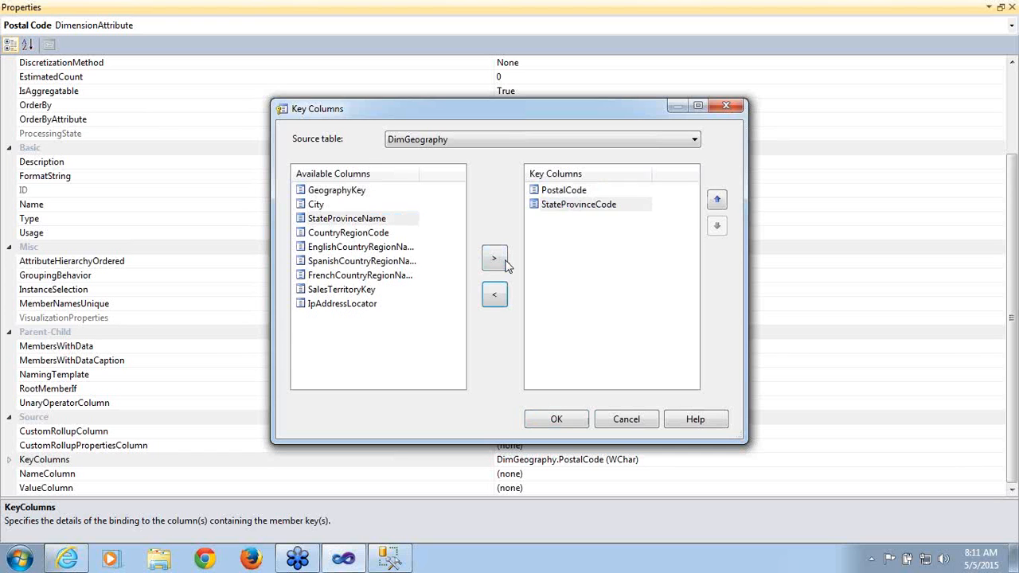
- Move StateProvinceCode above PostalCode in the key column order and accept the composite key
click(717, 201)
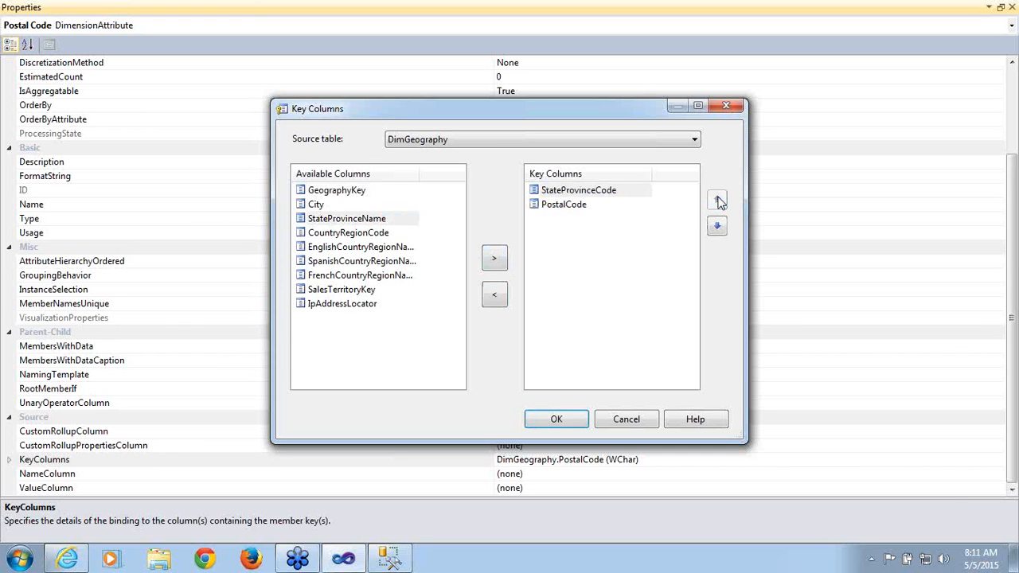
click(583, 208)
click(588, 194)
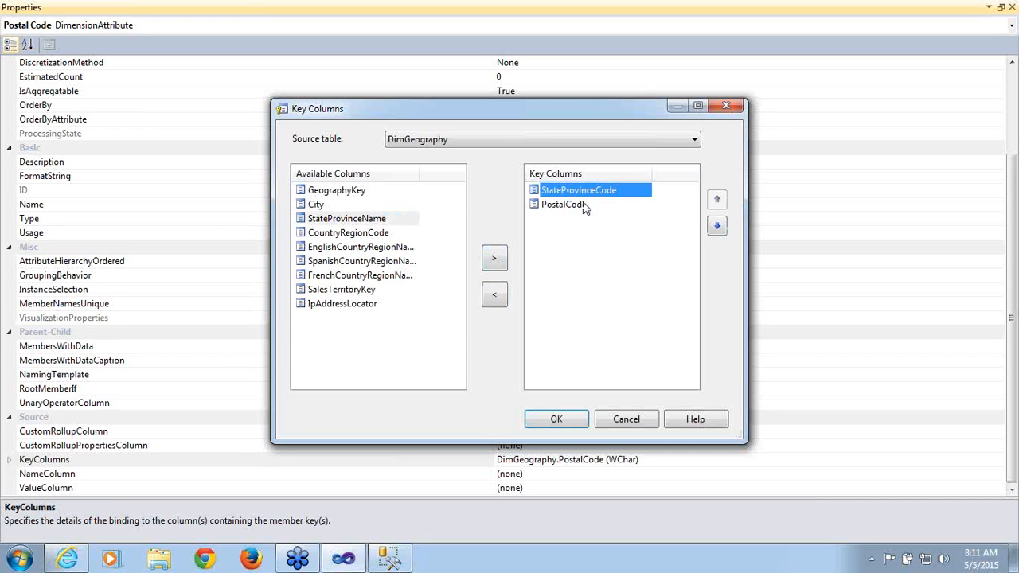
click(587, 205)
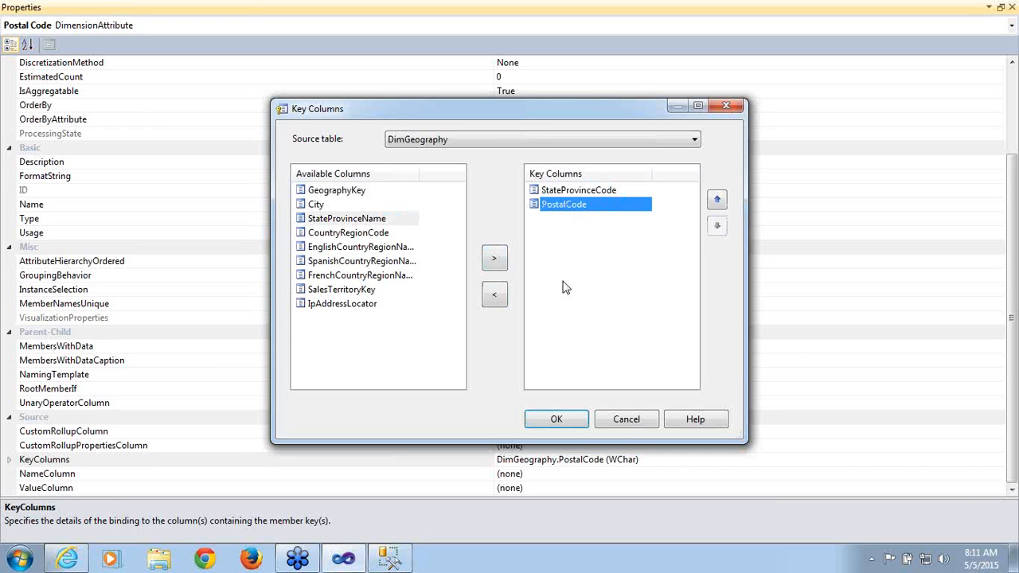
click(562, 420)
- Set the Postal Code attribute's name column to PostalCode from DimGeography and close its properties
click(558, 474)
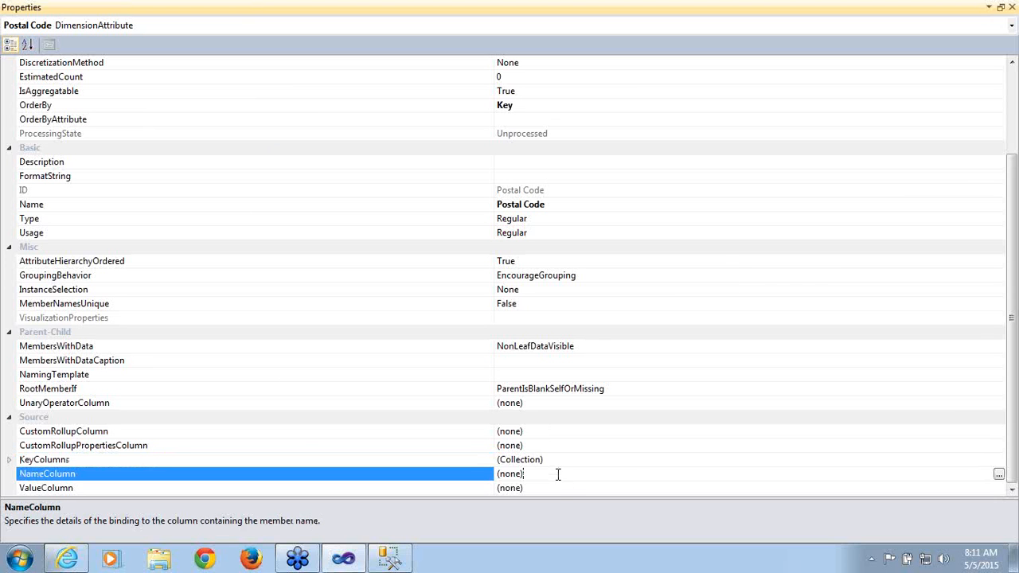
click(999, 475)
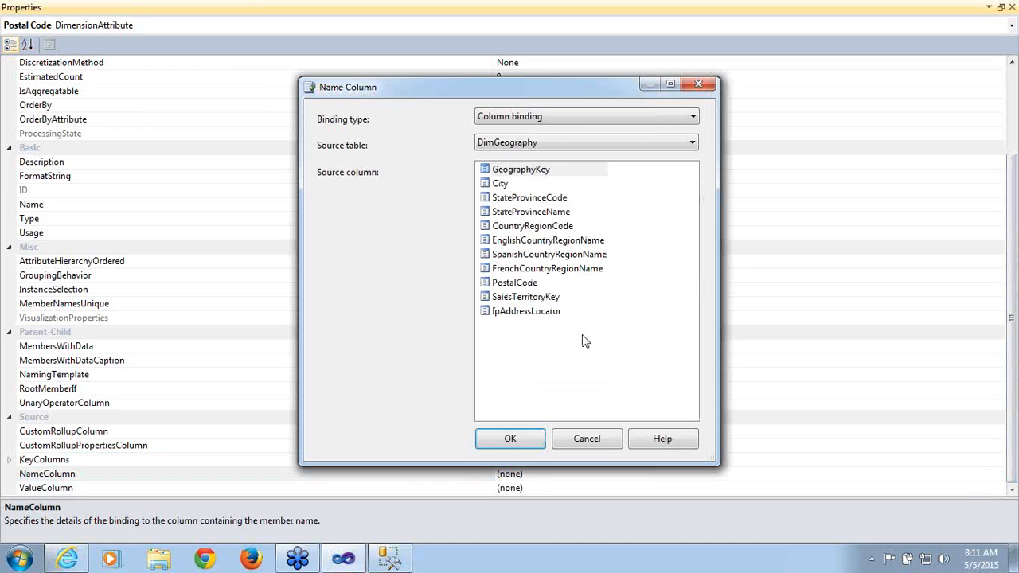
click(515, 285)
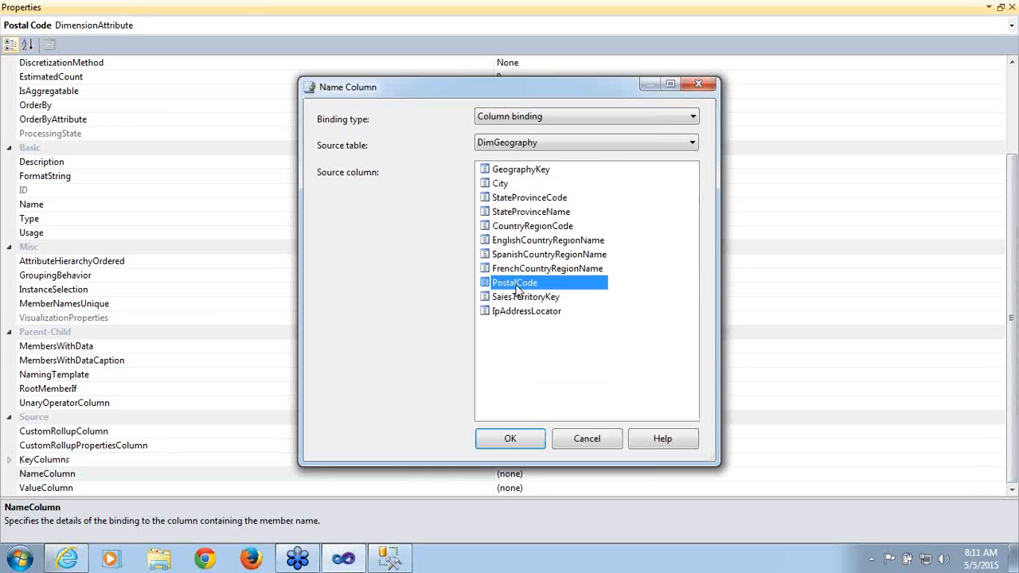
click(510, 441)
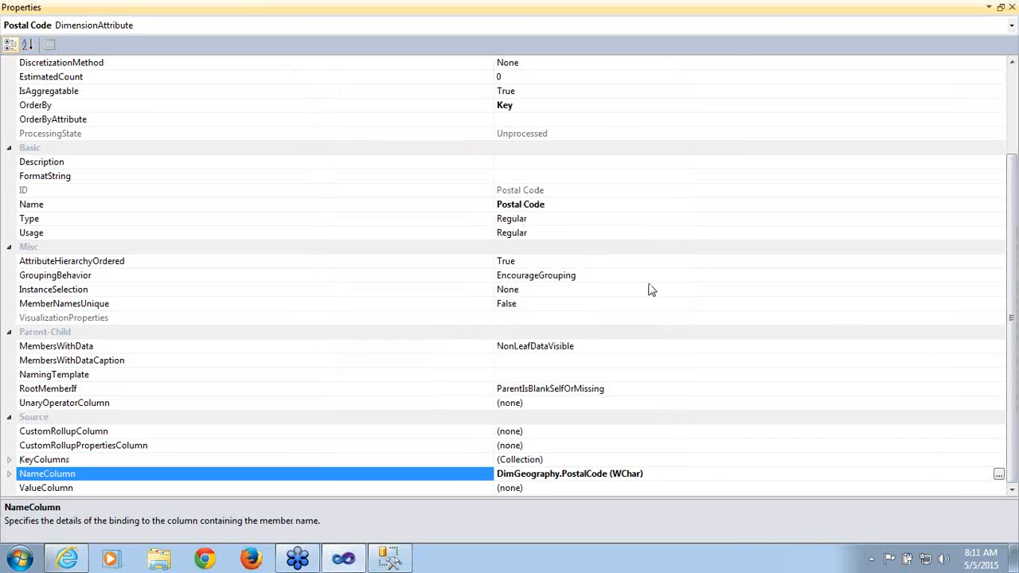
click(1012, 7)
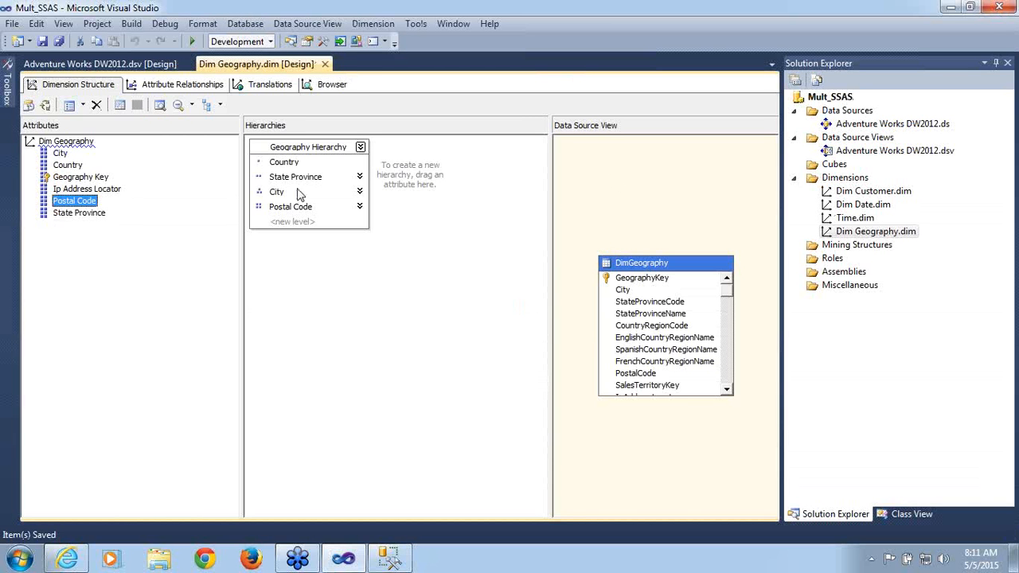
- Build and deploy the project, then run a full process of the Dim Geography dimension
click(45, 107)
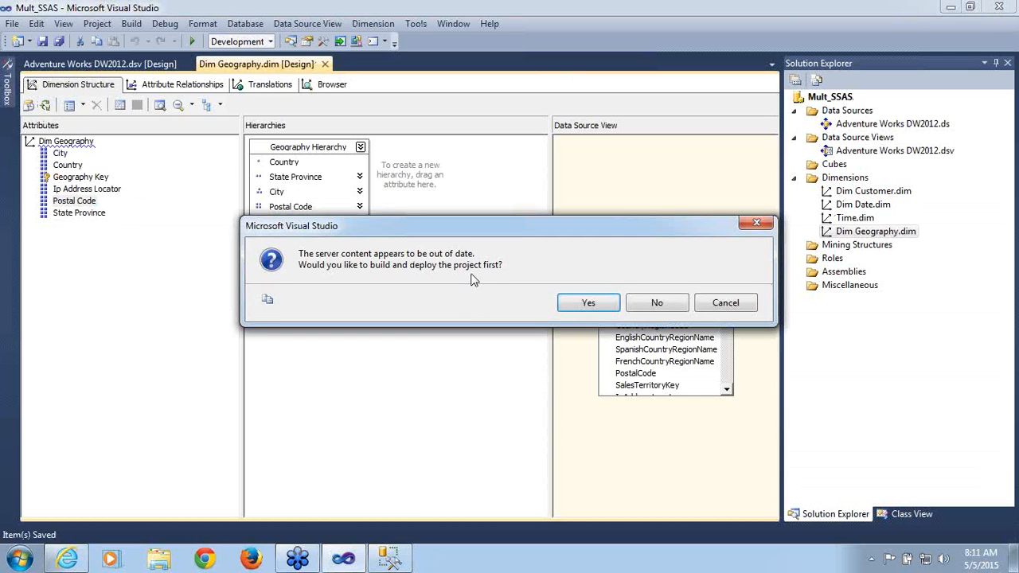
click(599, 309)
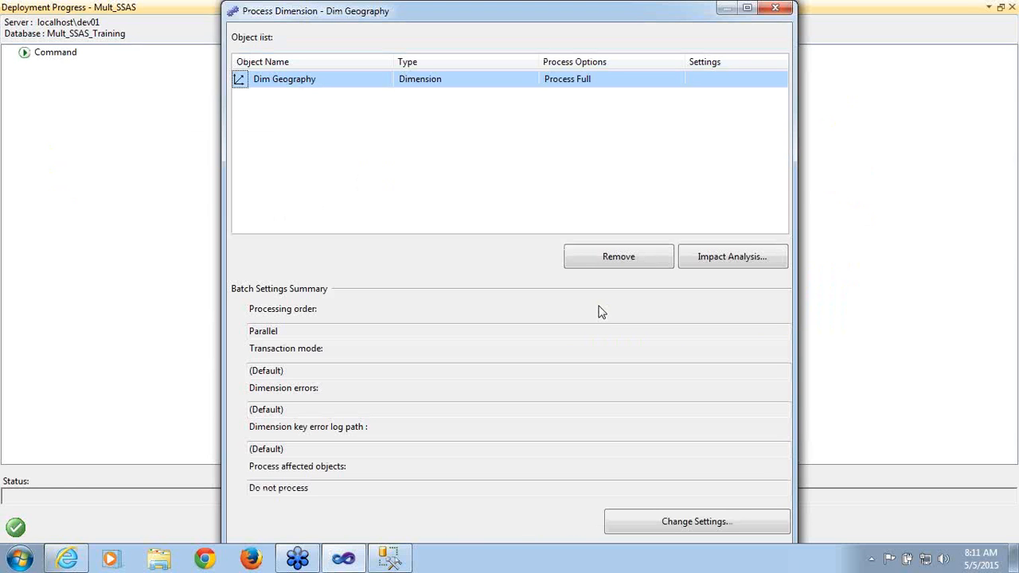
click(749, 10)
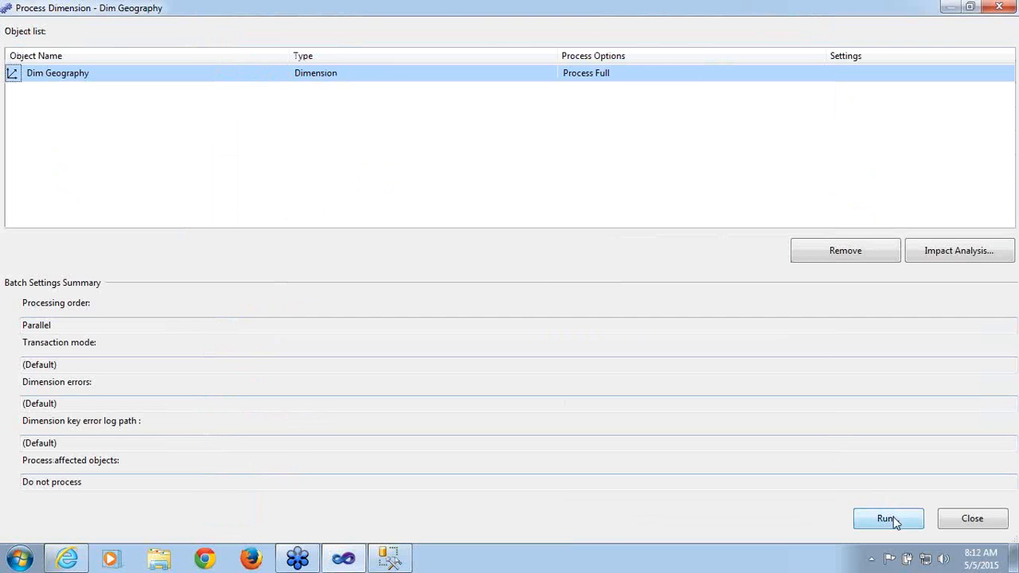
click(891, 516)
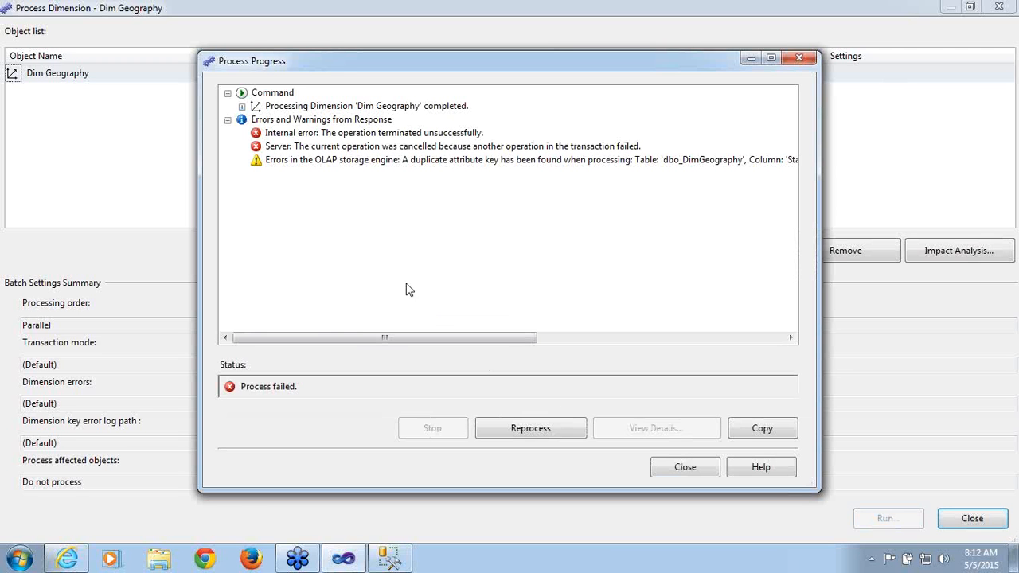
- View the details of the OLAP storage engine error and examine the columns and values it names
click(348, 172)
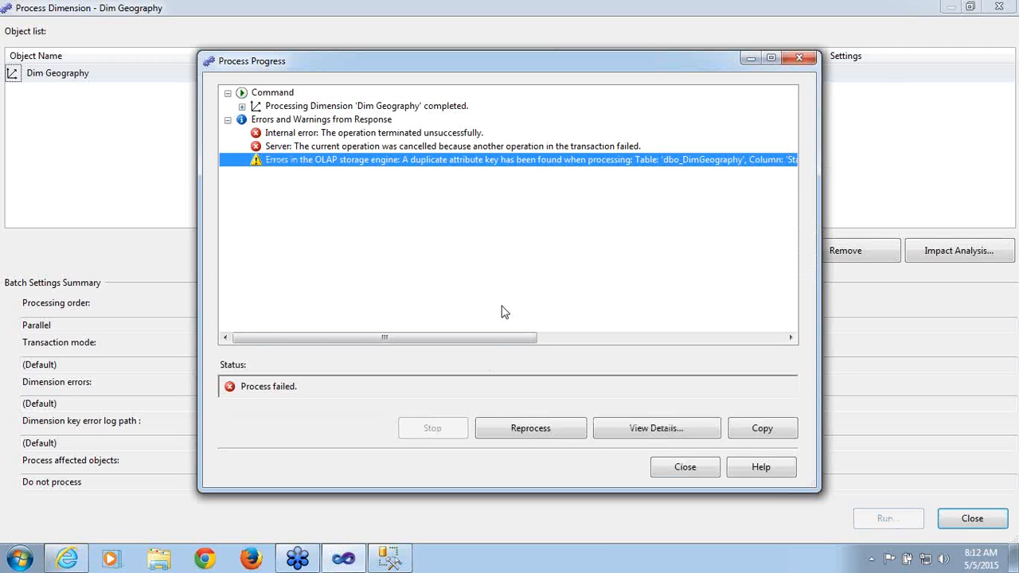
click(640, 432)
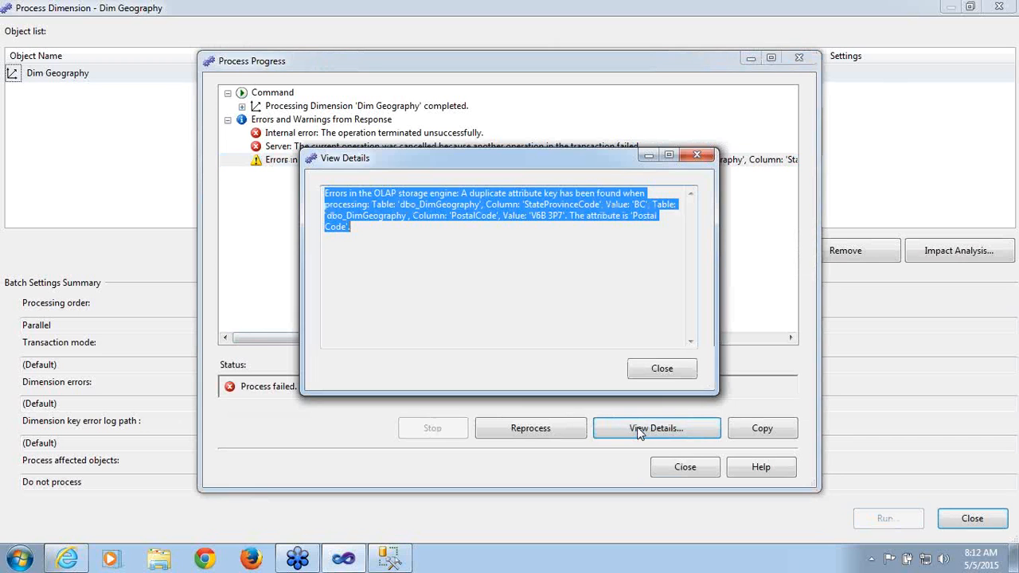
click(489, 266)
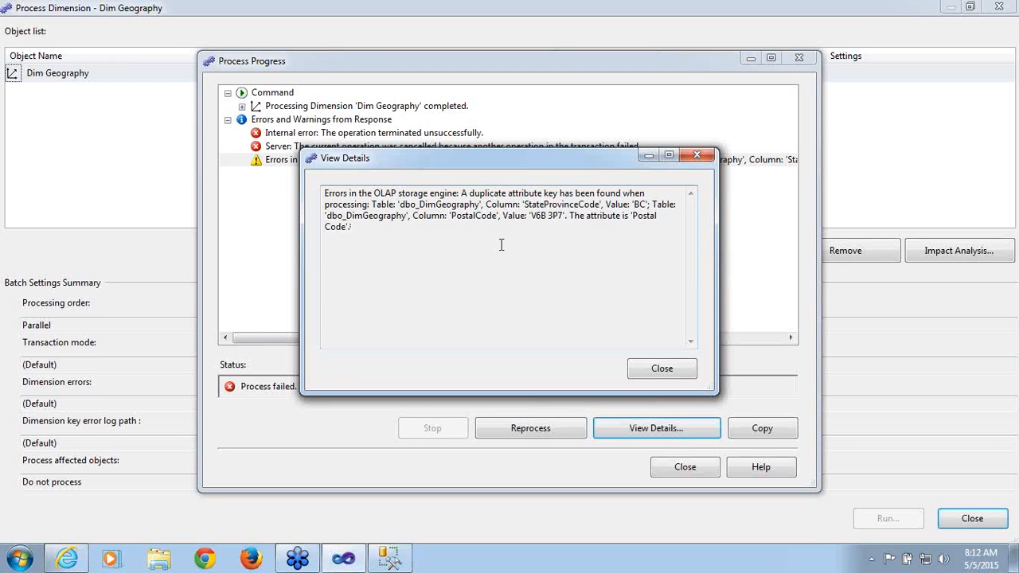
double_click(464, 215)
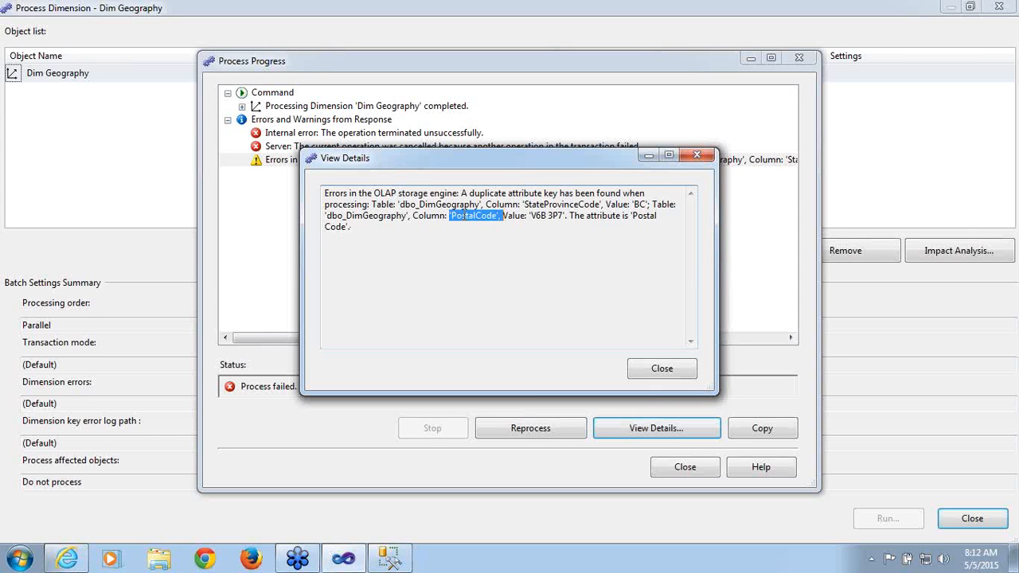
click(530, 215)
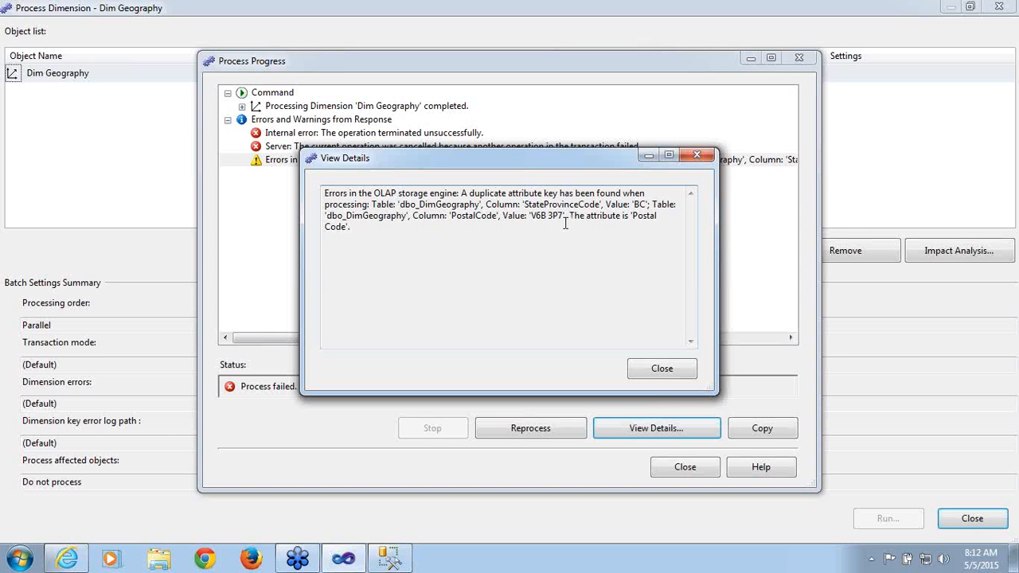
- Switch to SQL Server Management Studio and run the DimGeography query with its PostalCode filter changed to 'V6B 3P7'
shift+click(564, 215)
click(390, 559)
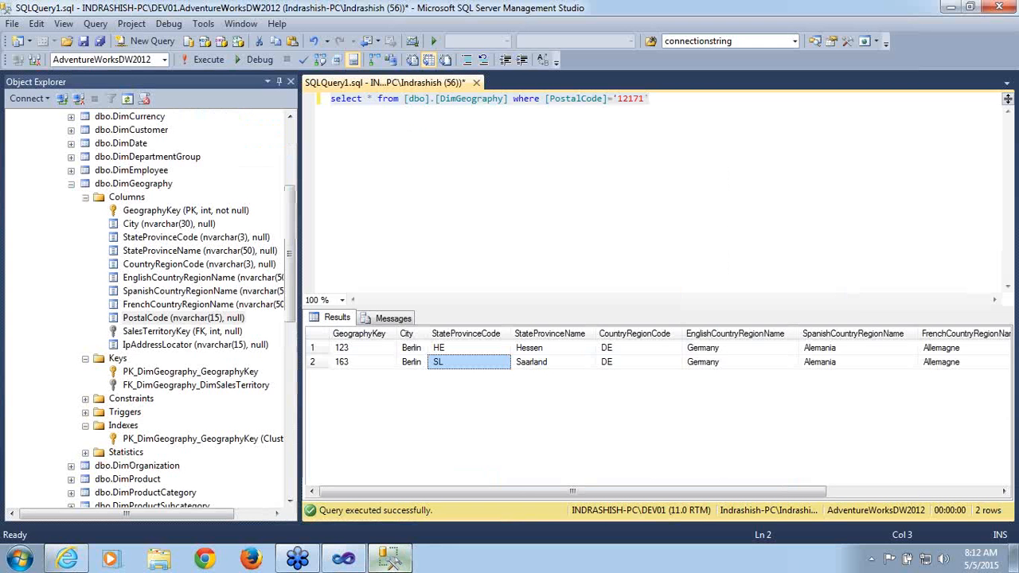
double_click(637, 101)
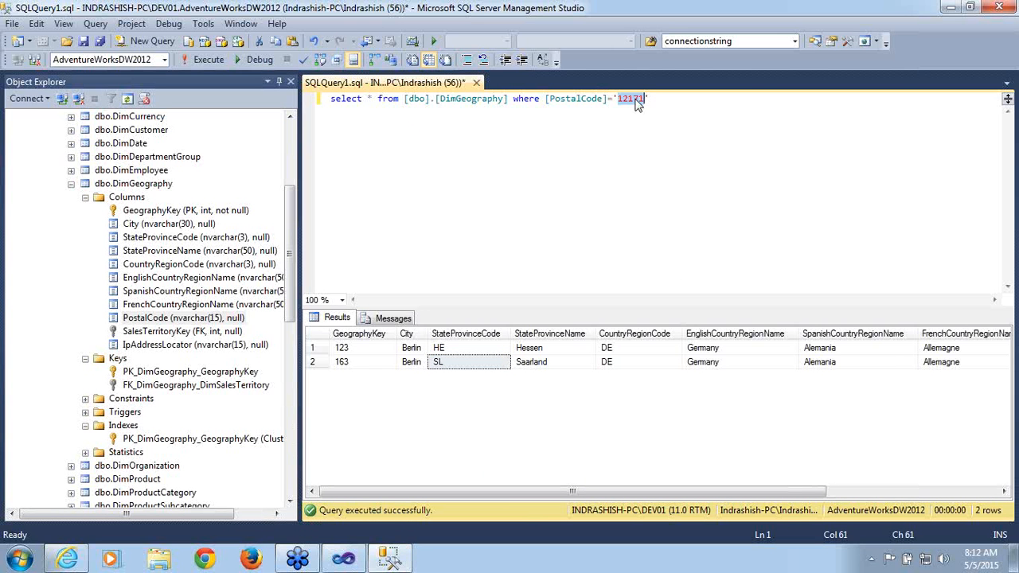
key(BackSpace)
key(BackSpace)
click(637, 99)
text(V6B 3P7')
click(208, 60)
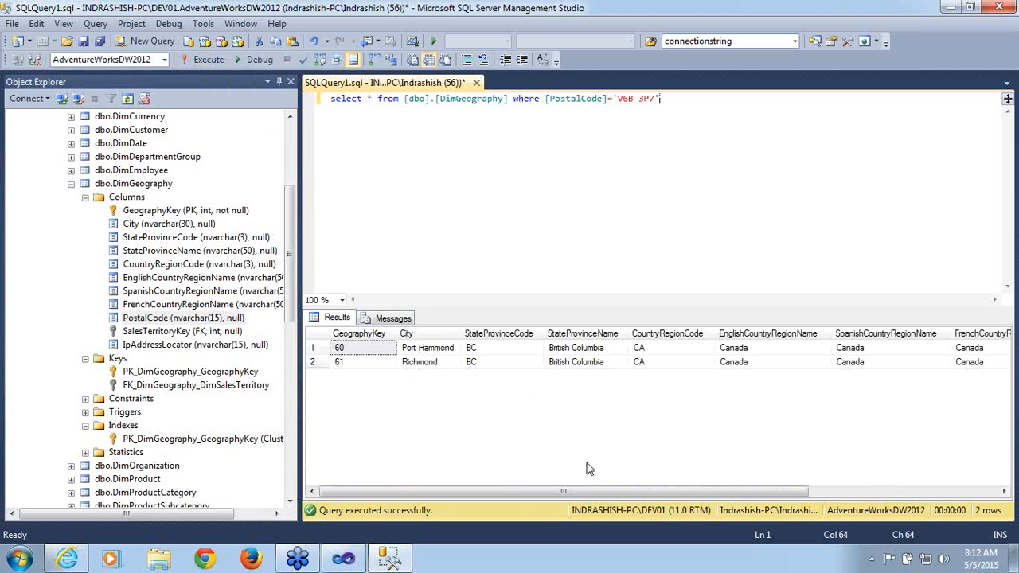
- Compare the PostalCode, StateProvinceCode and City values of the returned DimGeography rows to find which column distinguishes them
drag(572, 495, 824, 472)
click(832, 352)
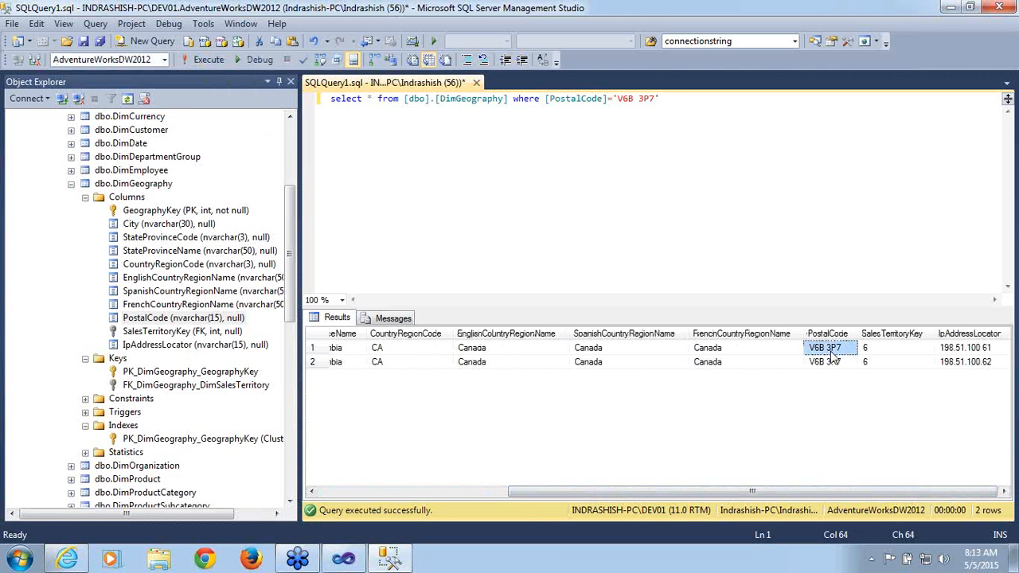
click(833, 365)
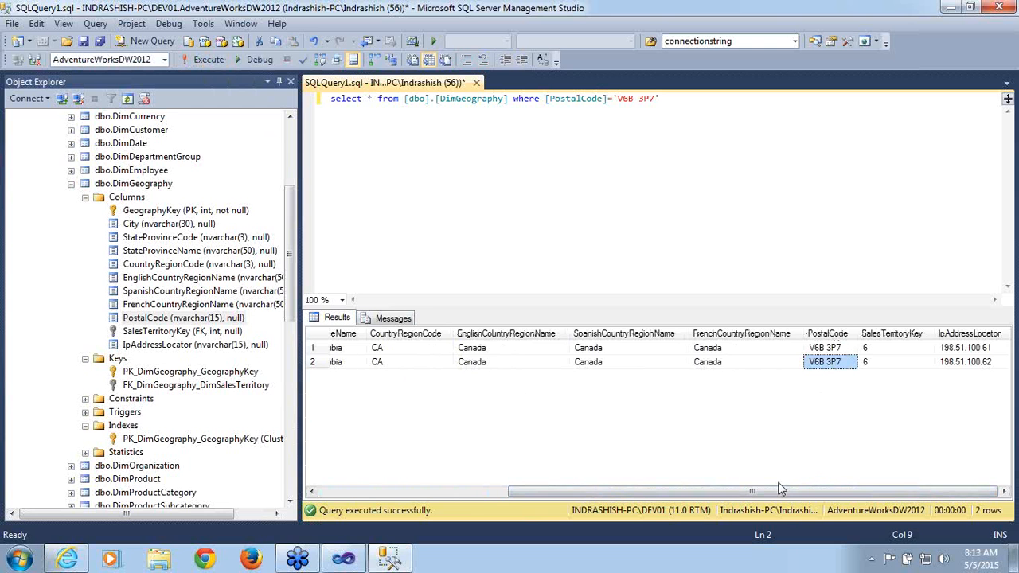
drag(757, 494, 464, 498)
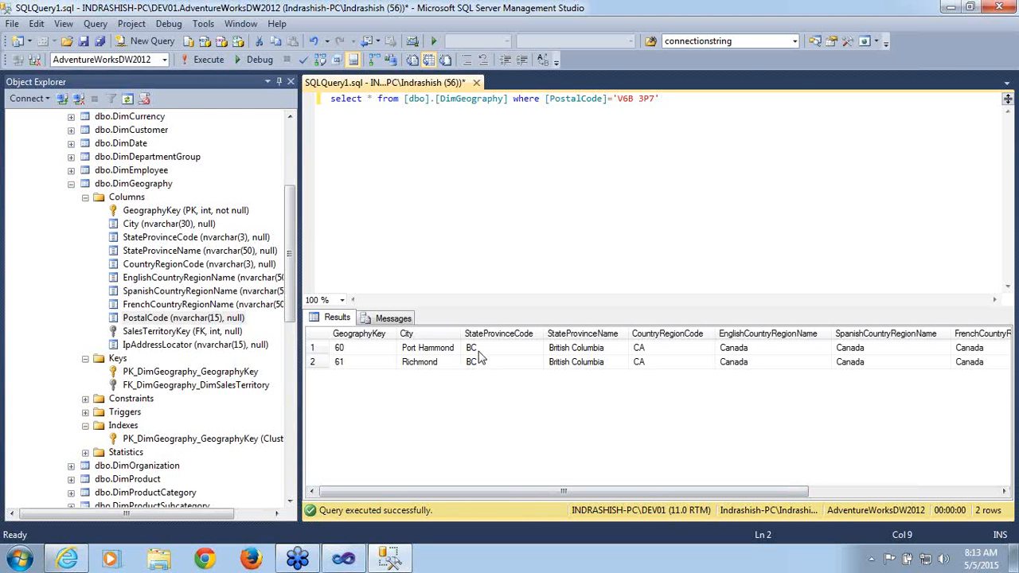
click(419, 363)
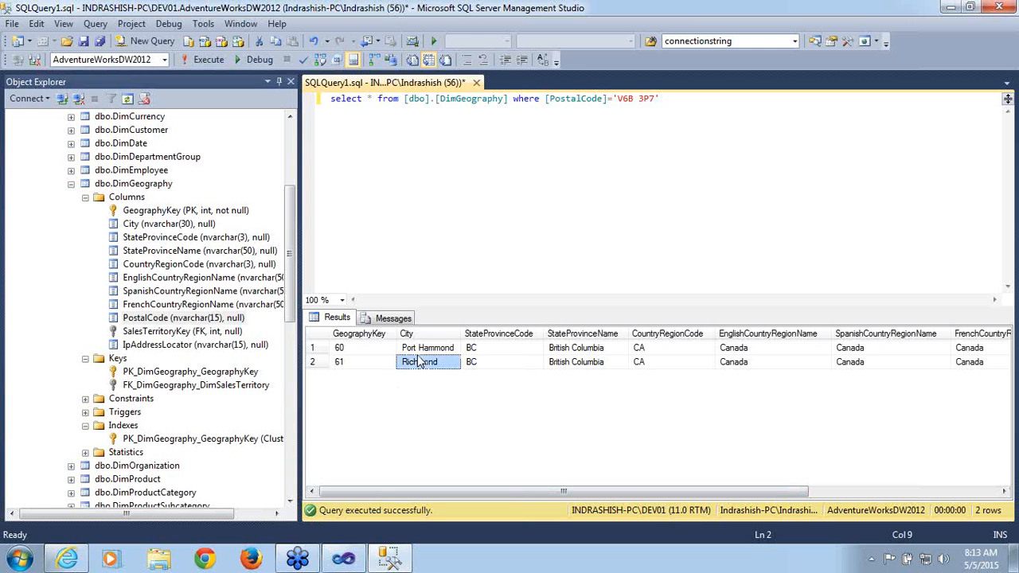
click(425, 348)
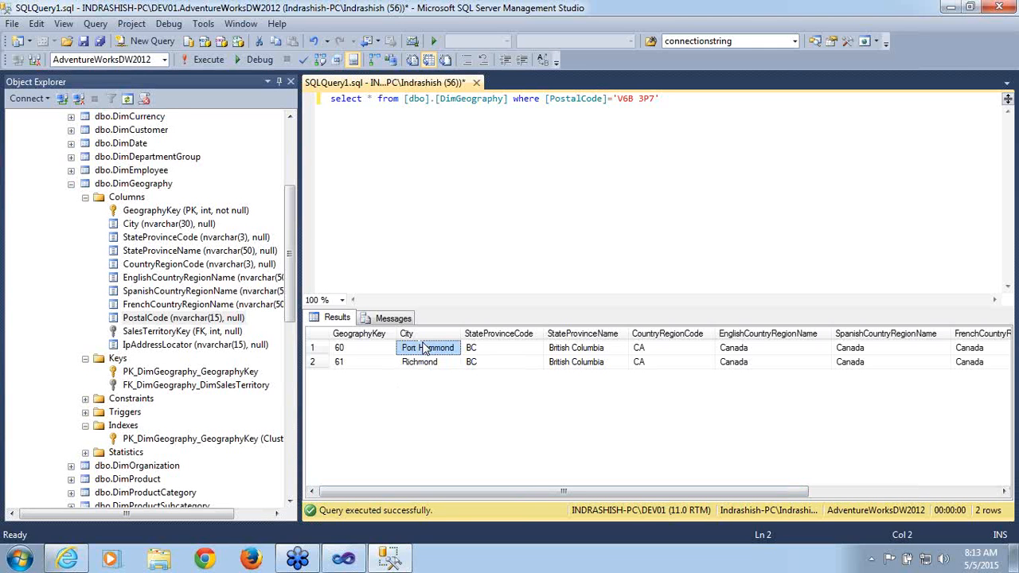
click(423, 367)
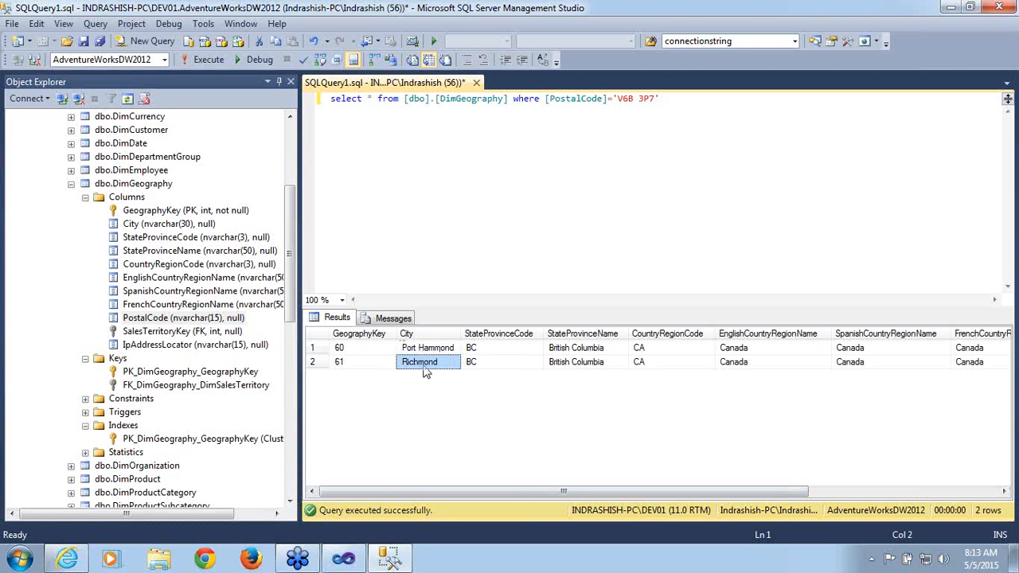
click(430, 352)
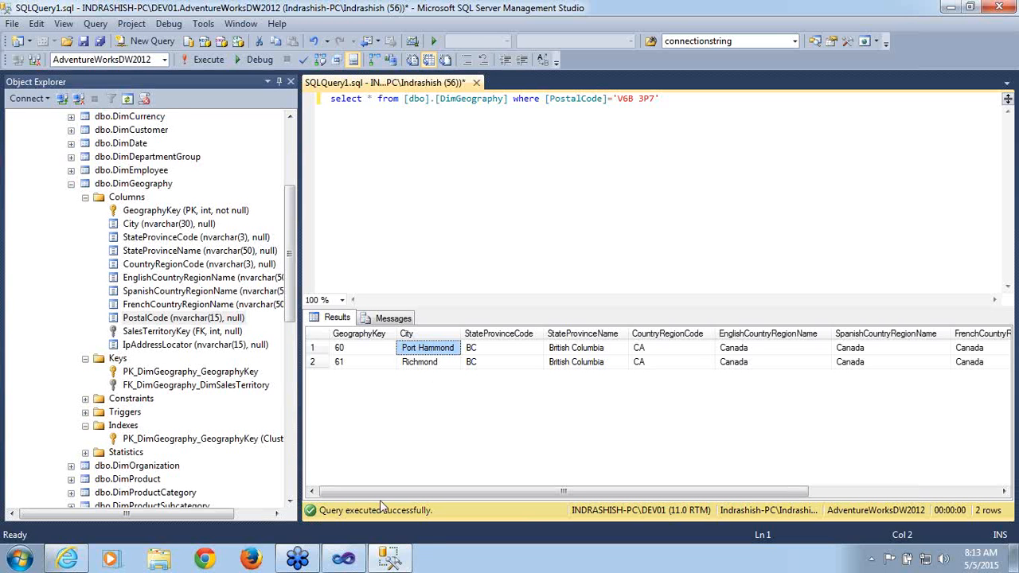
- Return to Visual Studio and close the error details, the dimension processing windows and the deployment progress
click(346, 560)
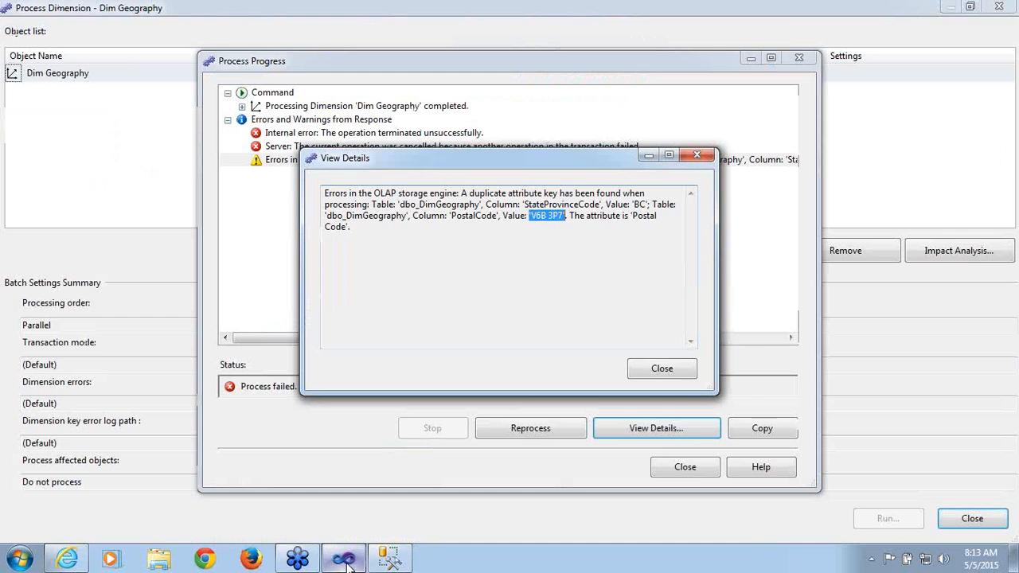
click(676, 372)
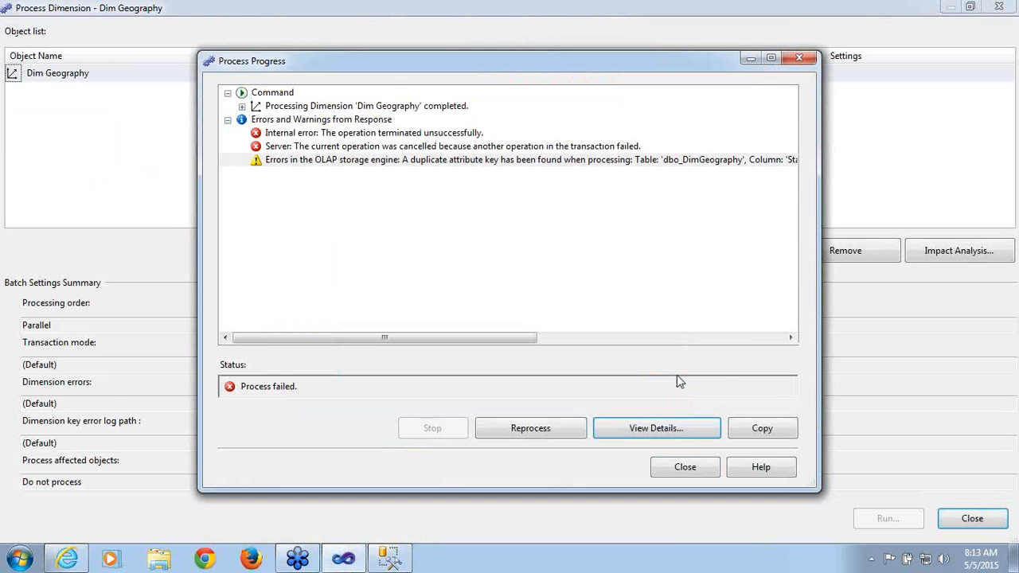
click(685, 467)
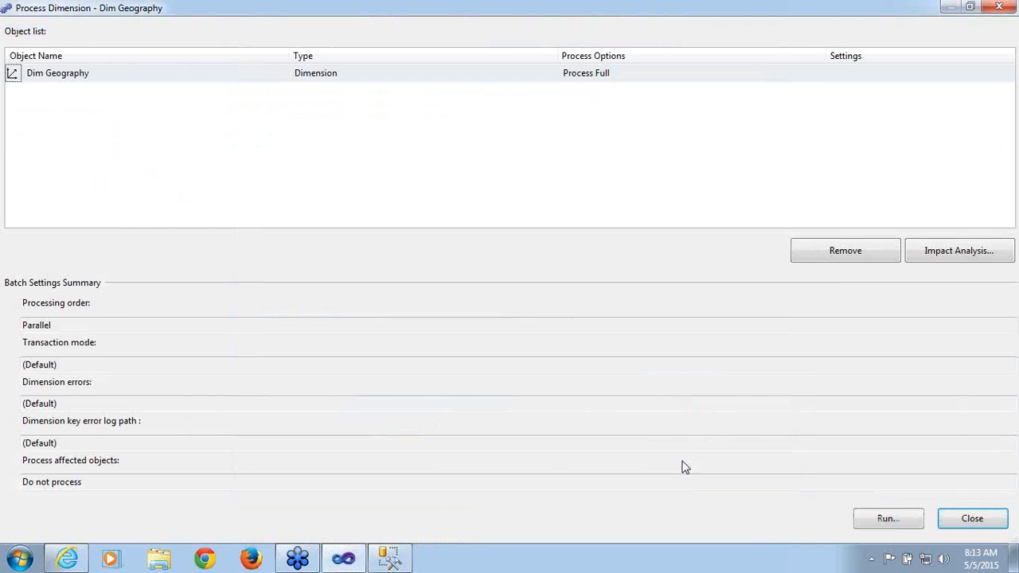
click(961, 517)
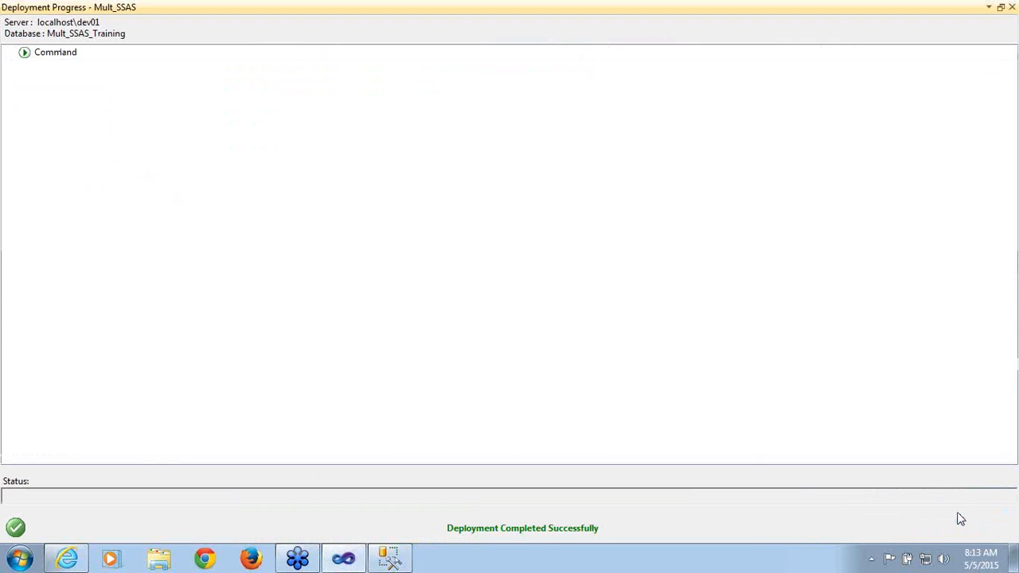
click(1012, 7)
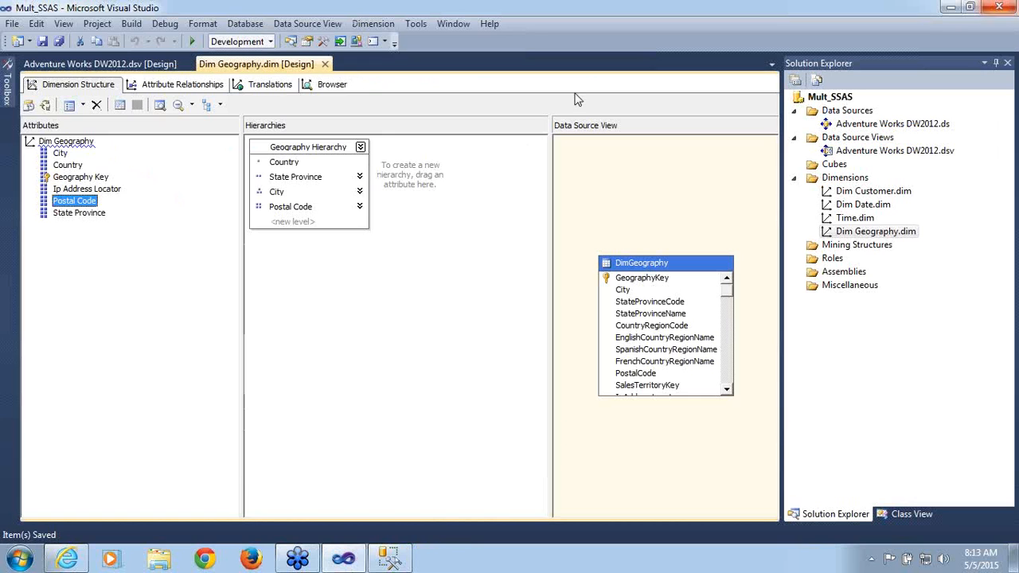
- Add City to the Postal Code attribute's key columns and order it between StateProvinceCode and PostalCode
right_click(80, 208)
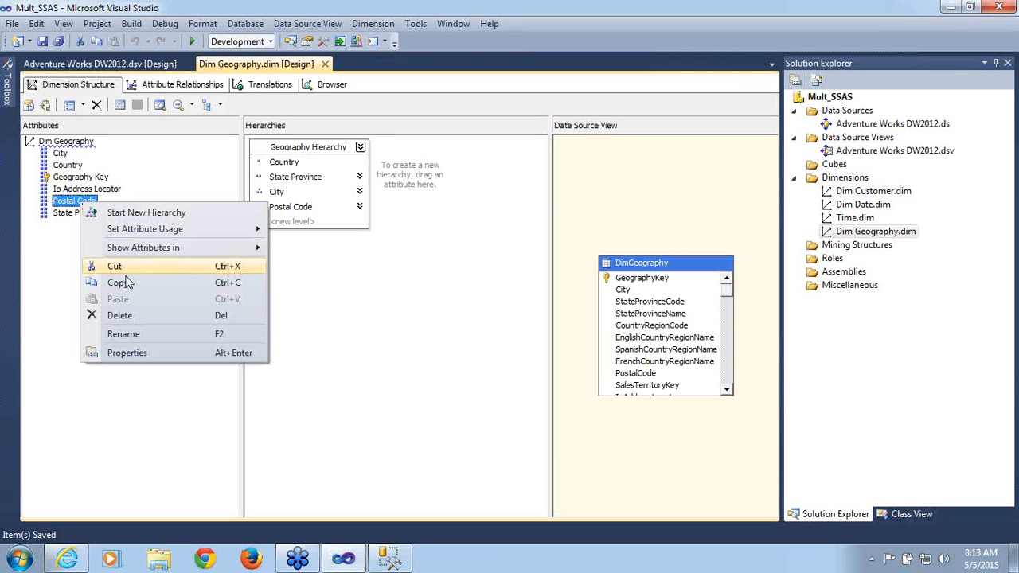
click(126, 353)
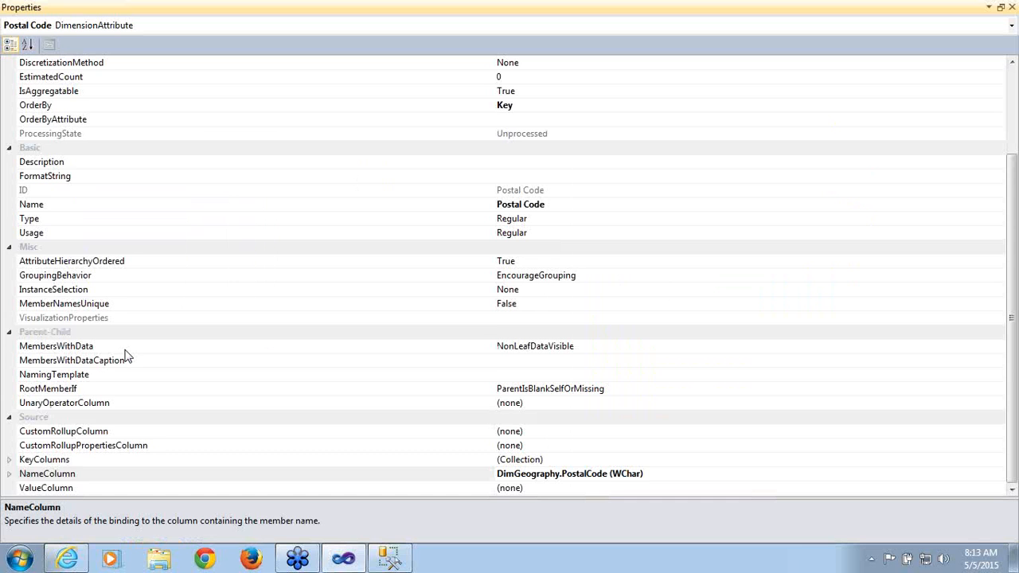
click(640, 458)
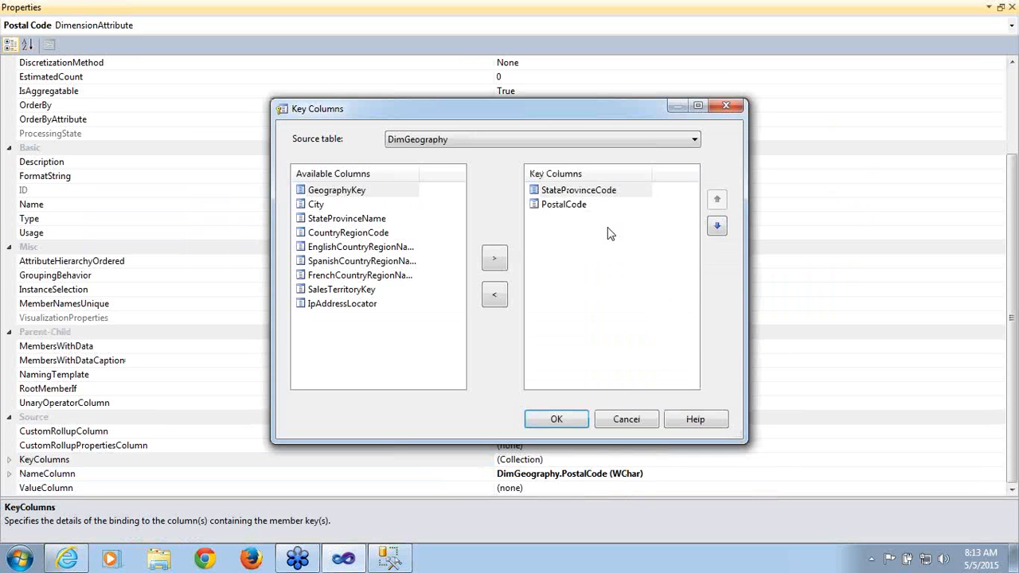
click(590, 196)
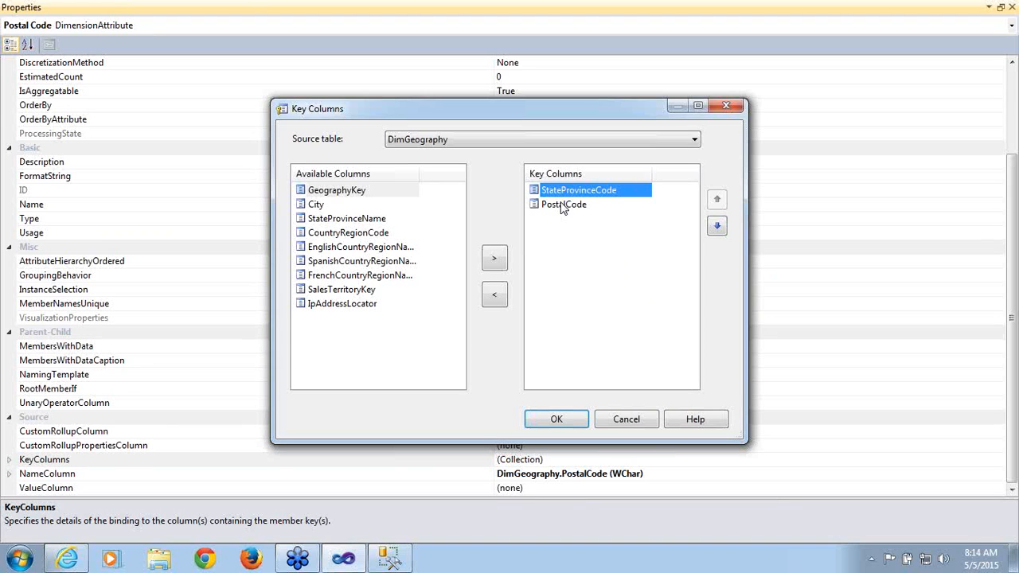
click(324, 207)
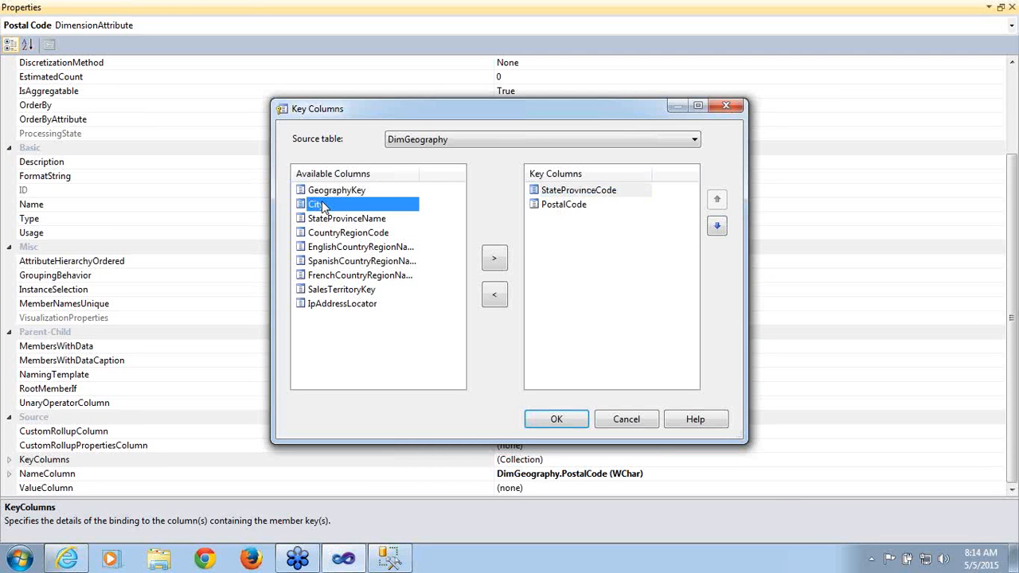
click(492, 263)
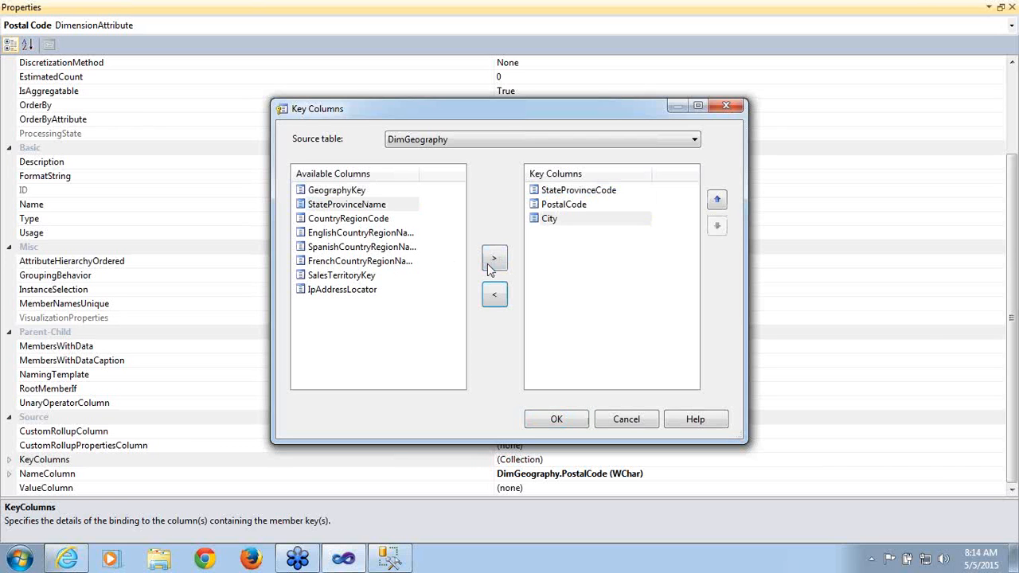
click(717, 200)
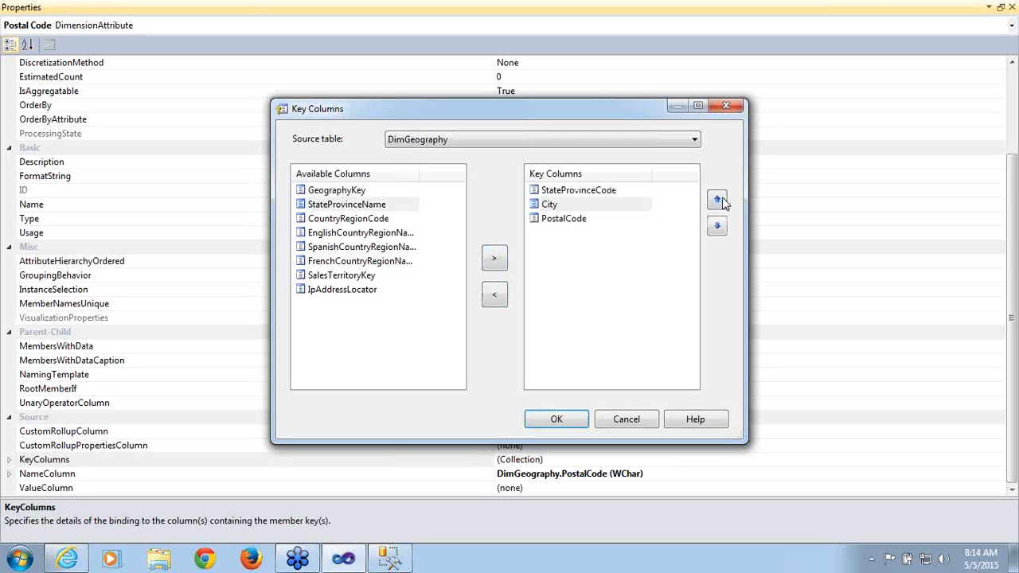
click(563, 191)
click(558, 206)
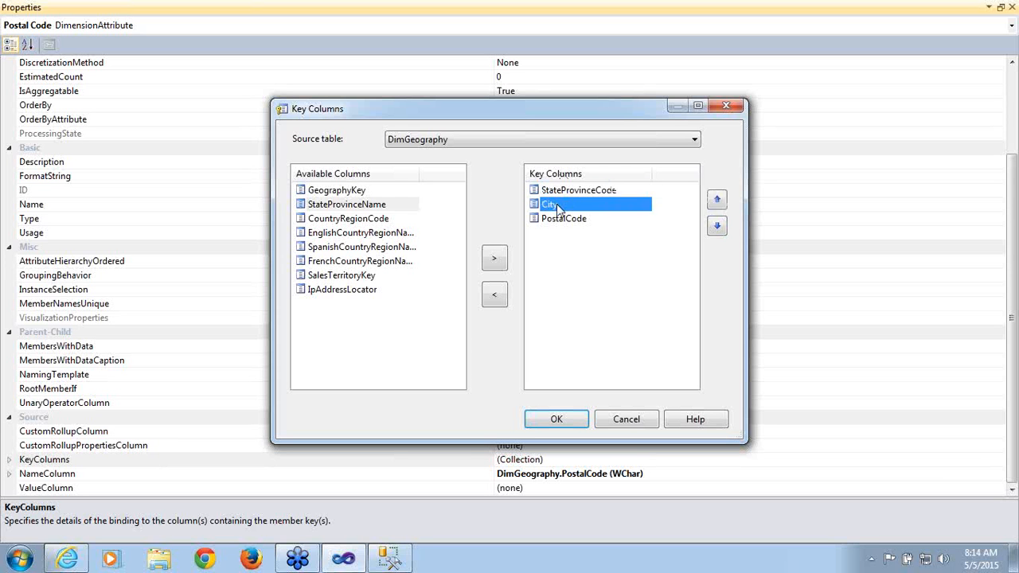
- Confirm StateProvinceCode, City and PostalCode as the Postal Code attribute's key columns and close its properties
click(564, 222)
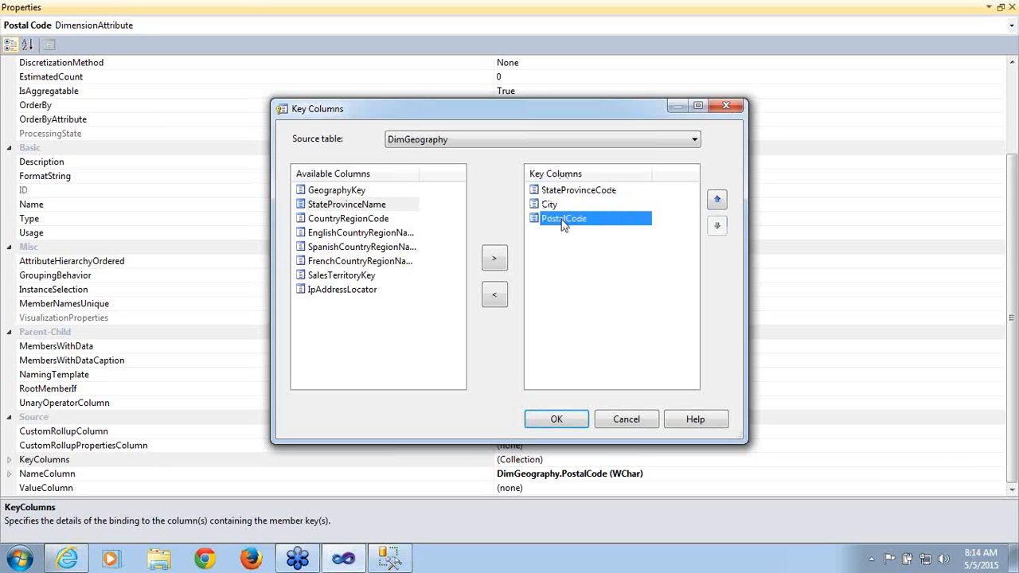
click(552, 421)
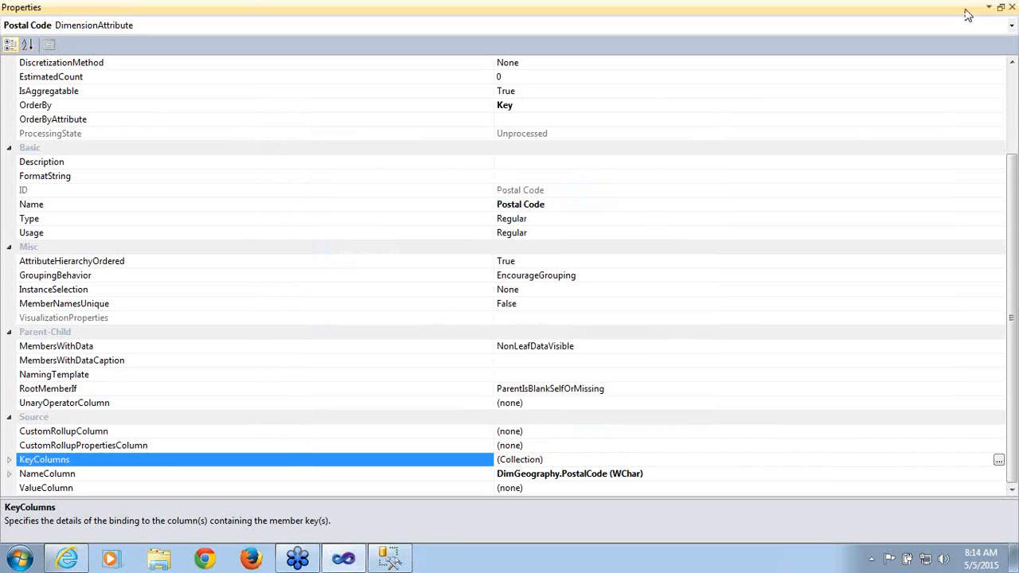
click(1012, 8)
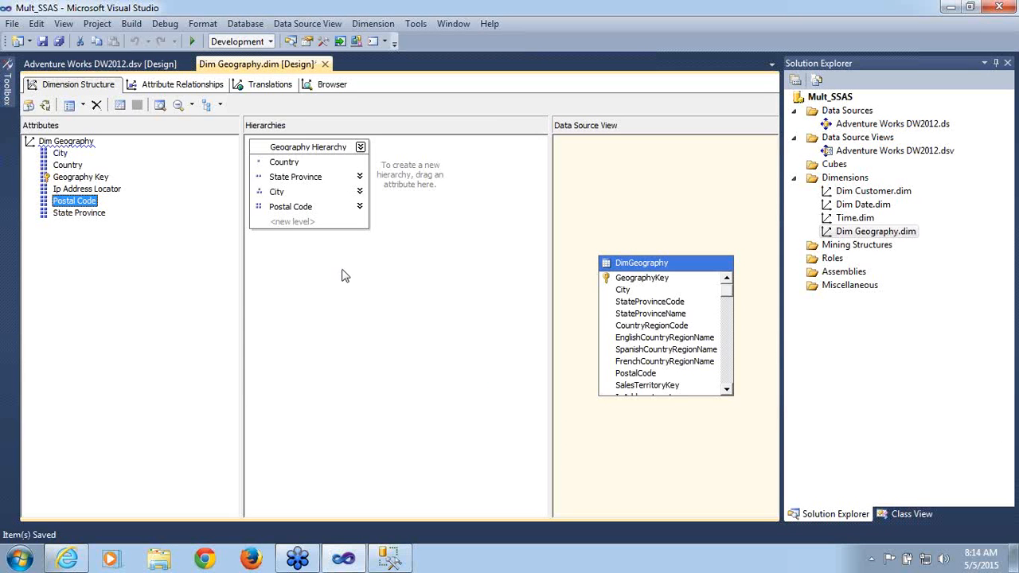
- Build and deploy the project, then run a full process of the Dim Geography dimension and close the progress windows
click(45, 104)
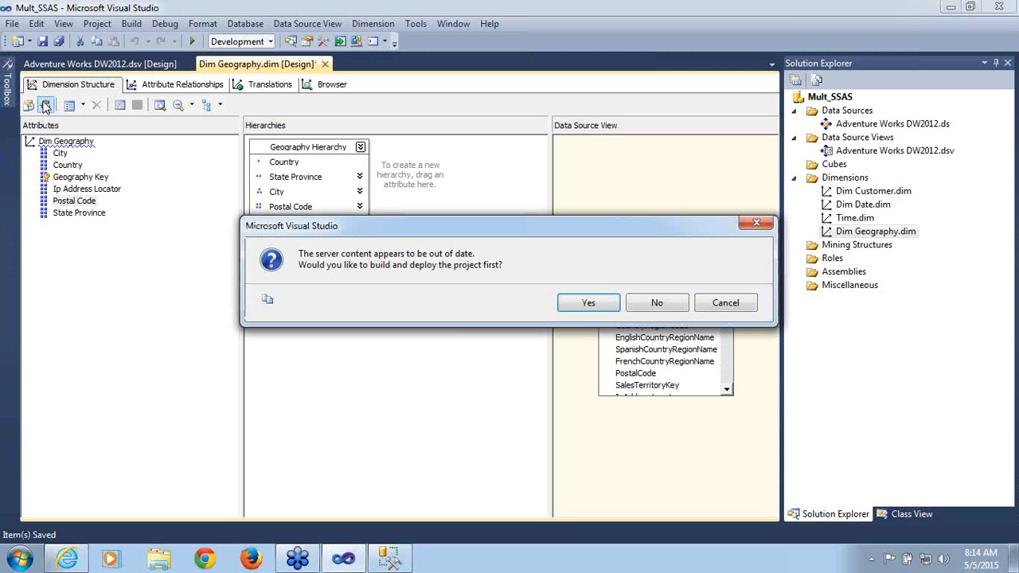
click(589, 303)
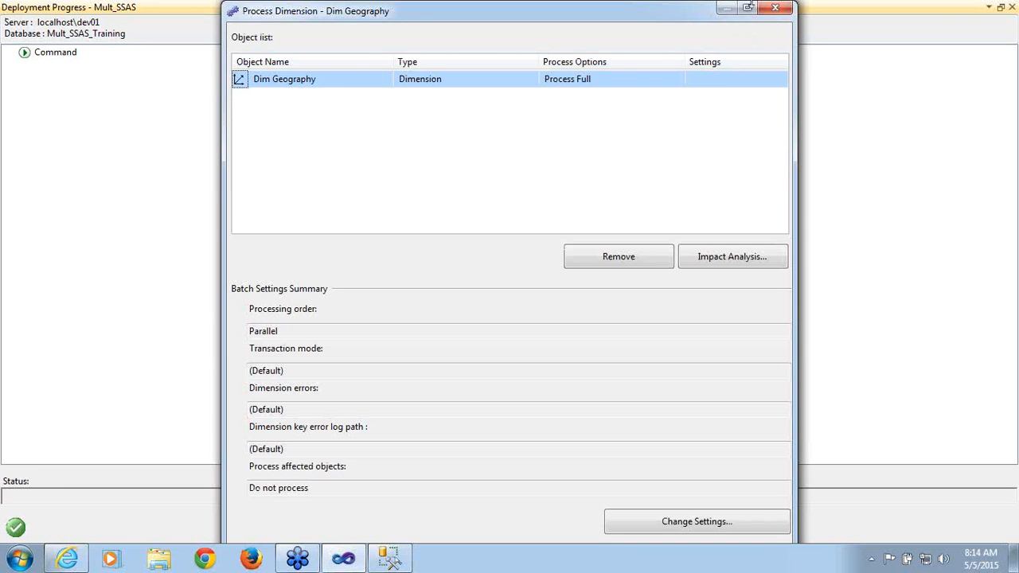
click(748, 10)
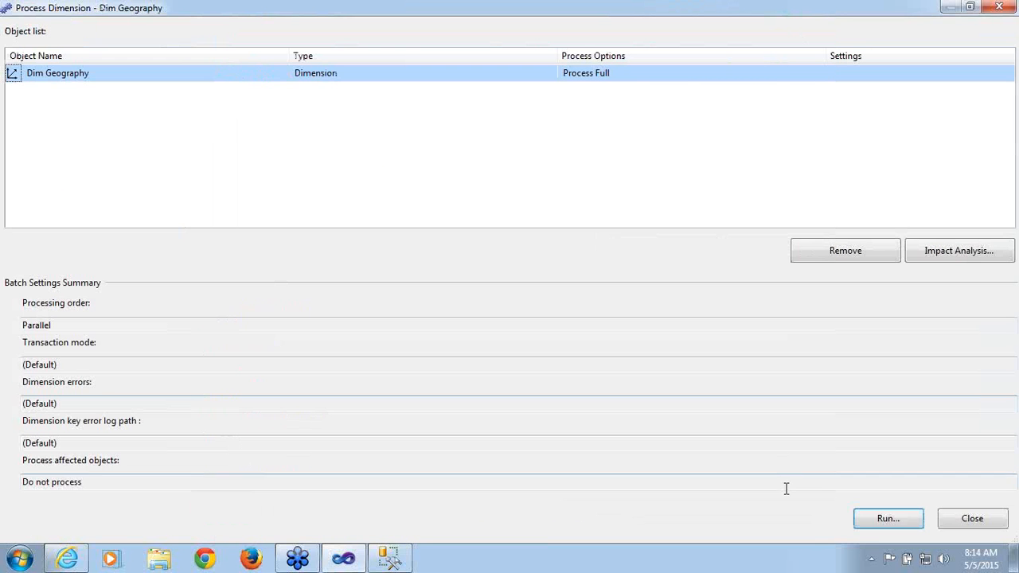
click(904, 521)
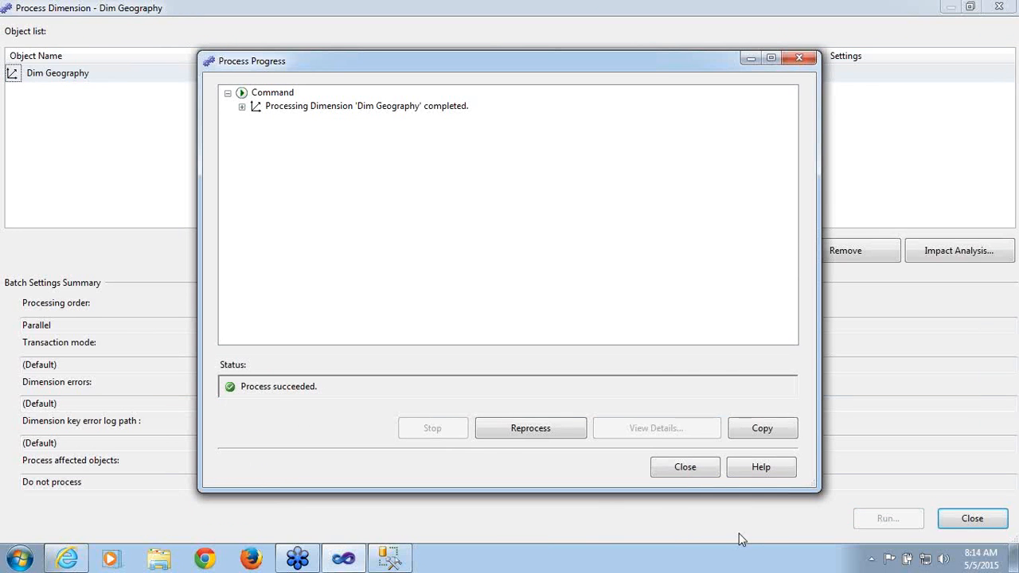
click(698, 466)
click(975, 518)
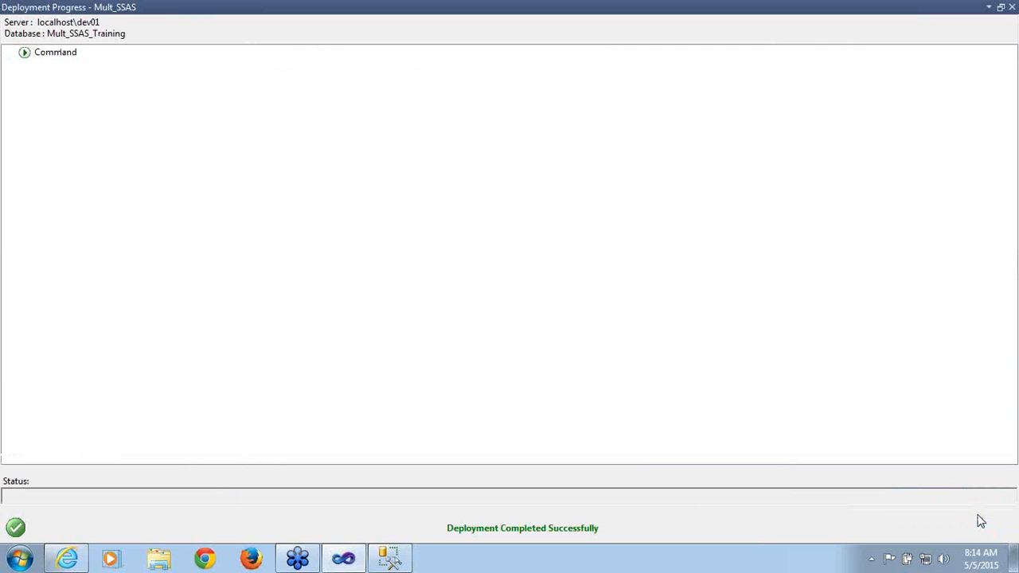
click(1011, 7)
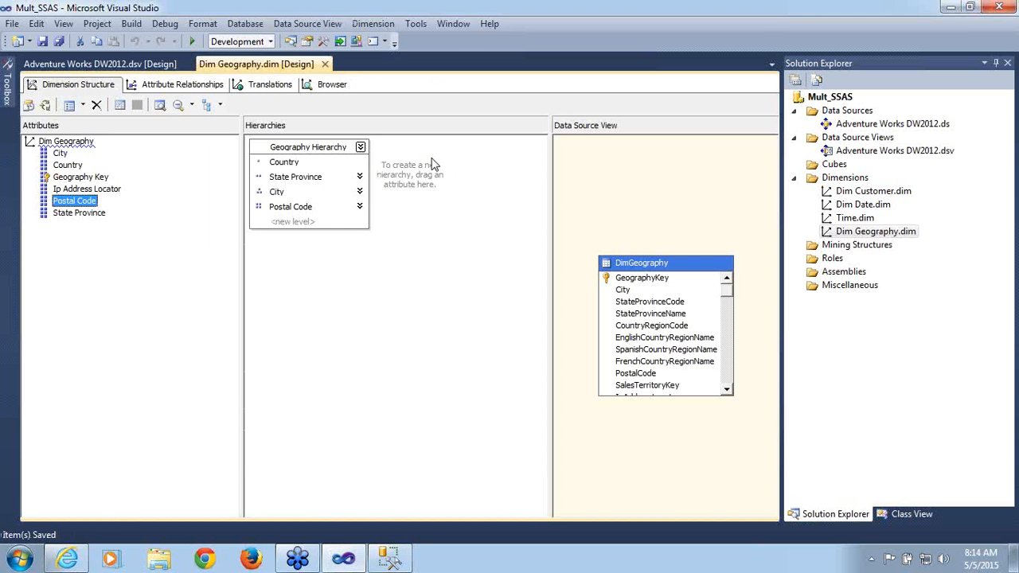
- Open the Dim Geography dimension for browsing, refresh its data and display the Geography Hierarchy
click(334, 89)
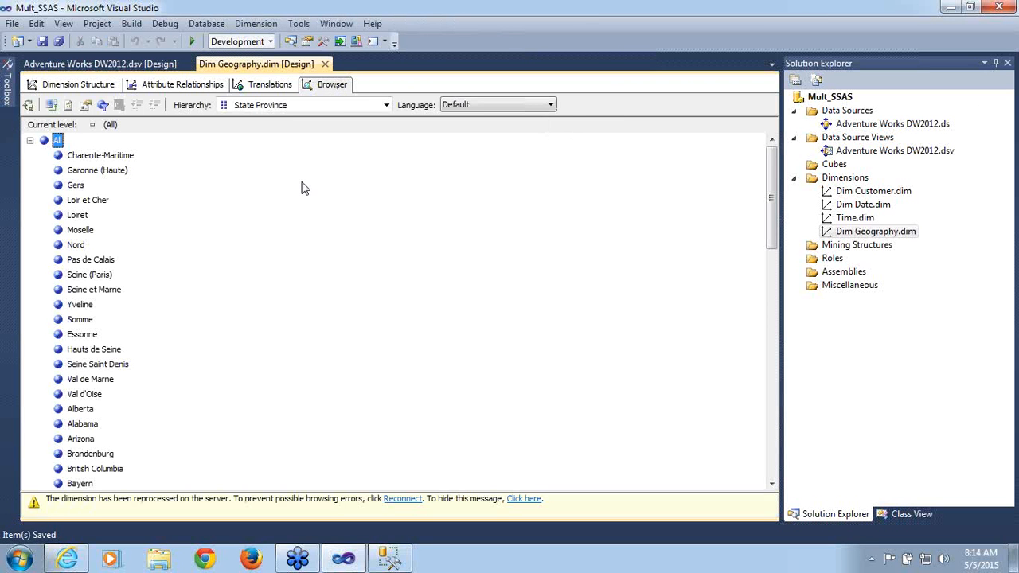
click(69, 105)
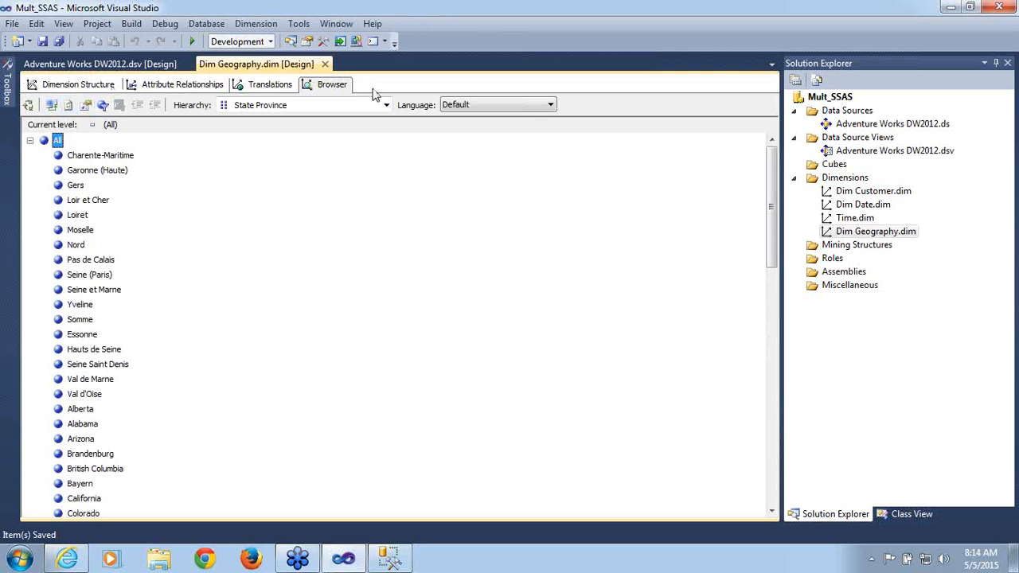
click(386, 105)
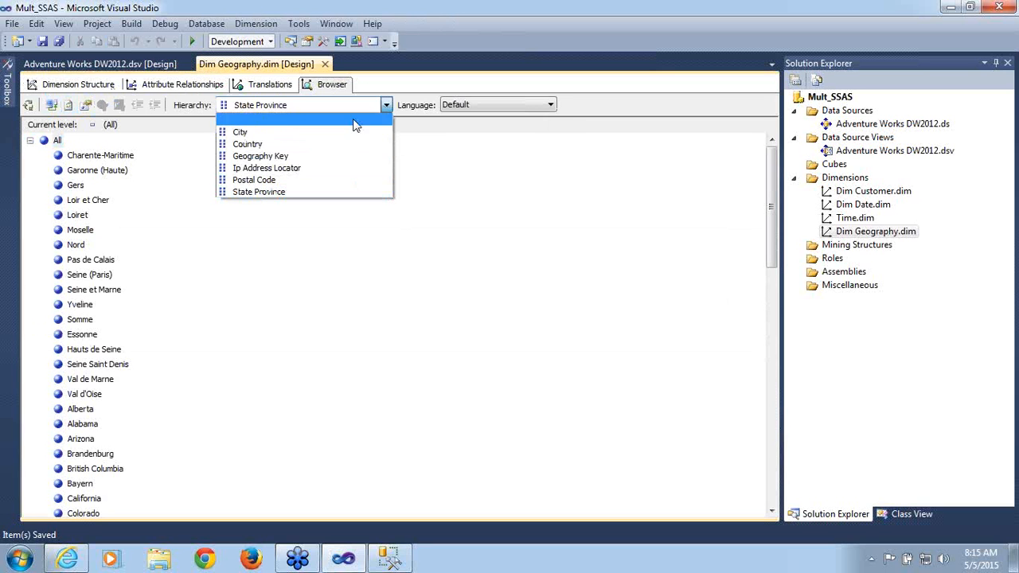
click(318, 121)
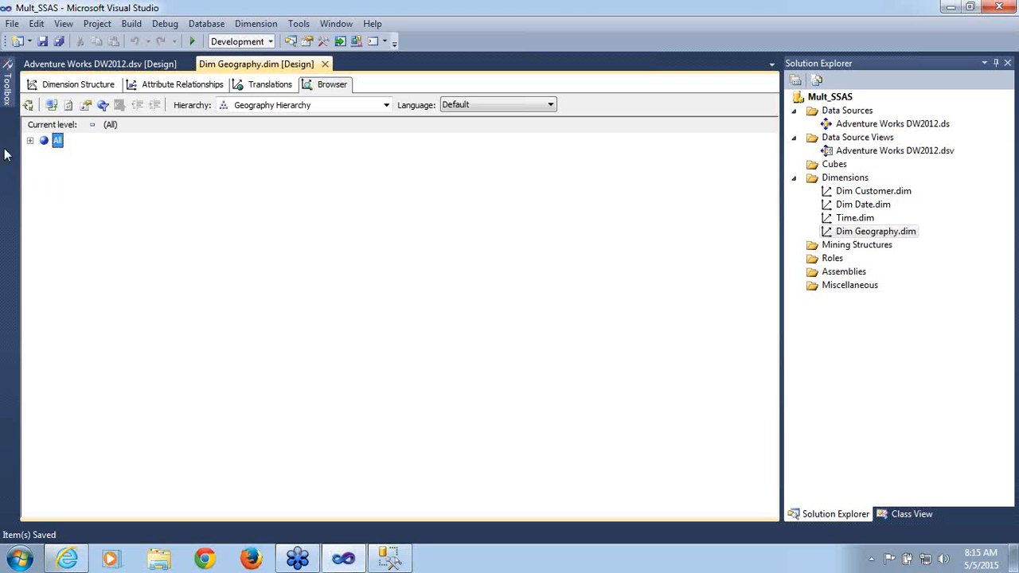
- Expand the hierarchy through United States and California to examine the California cities, selecting Camarillo
click(30, 142)
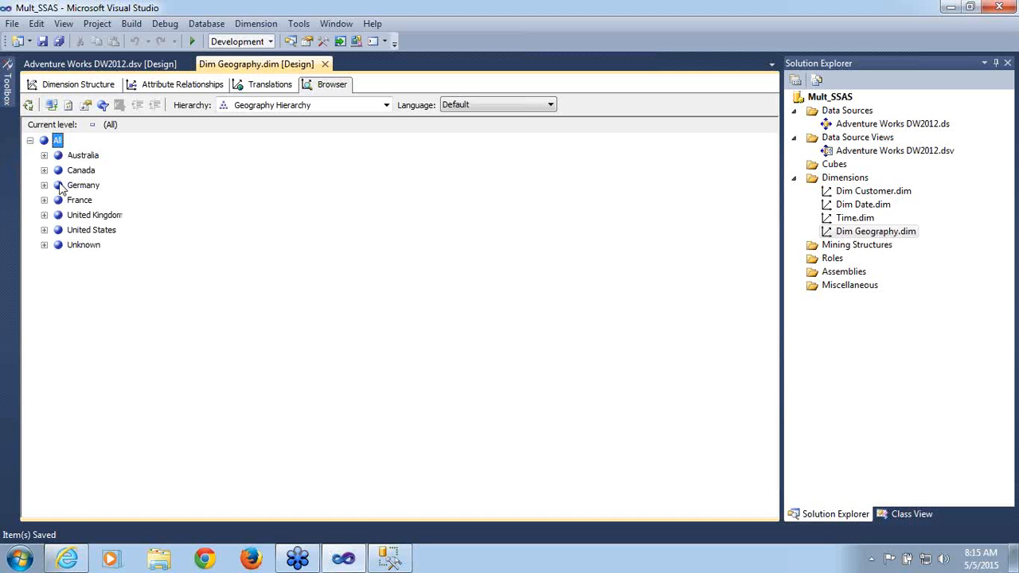
click(44, 230)
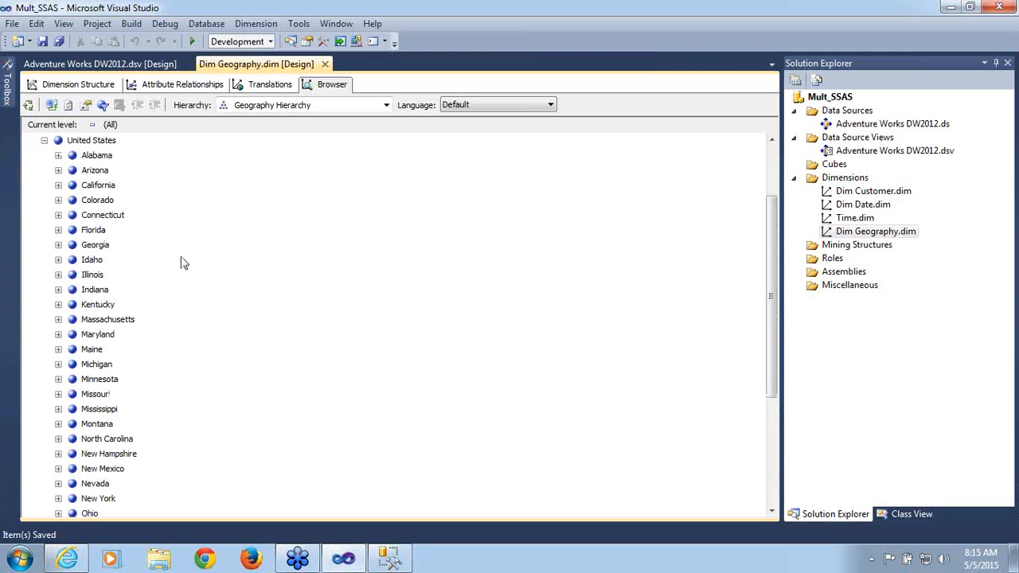
drag(774, 210, 785, 159)
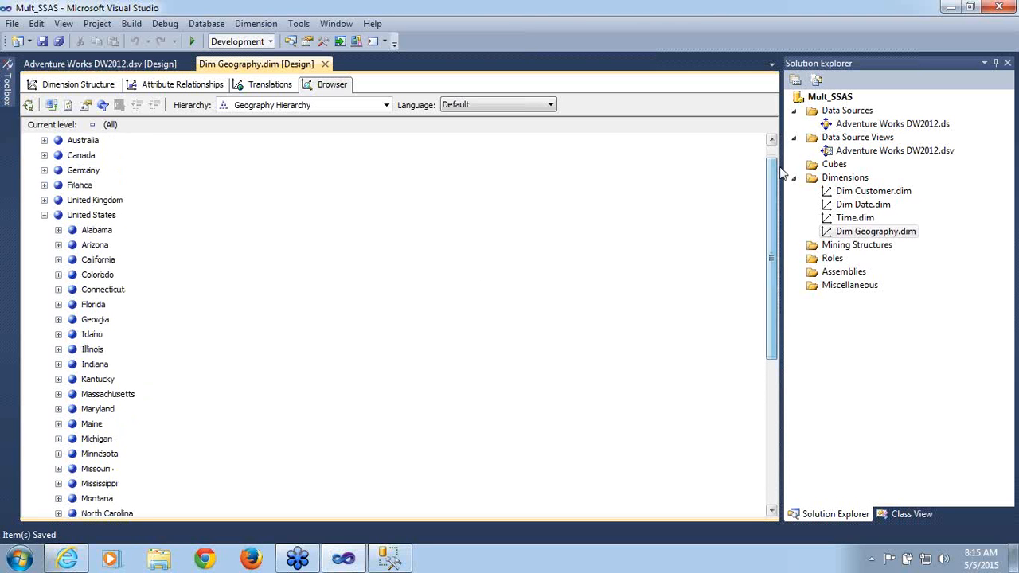
click(58, 260)
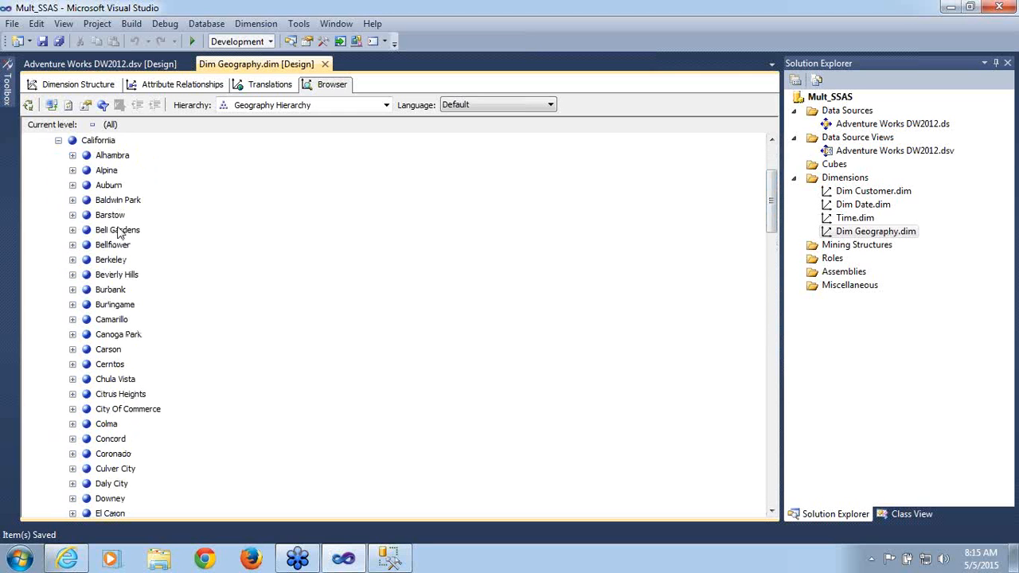
click(113, 320)
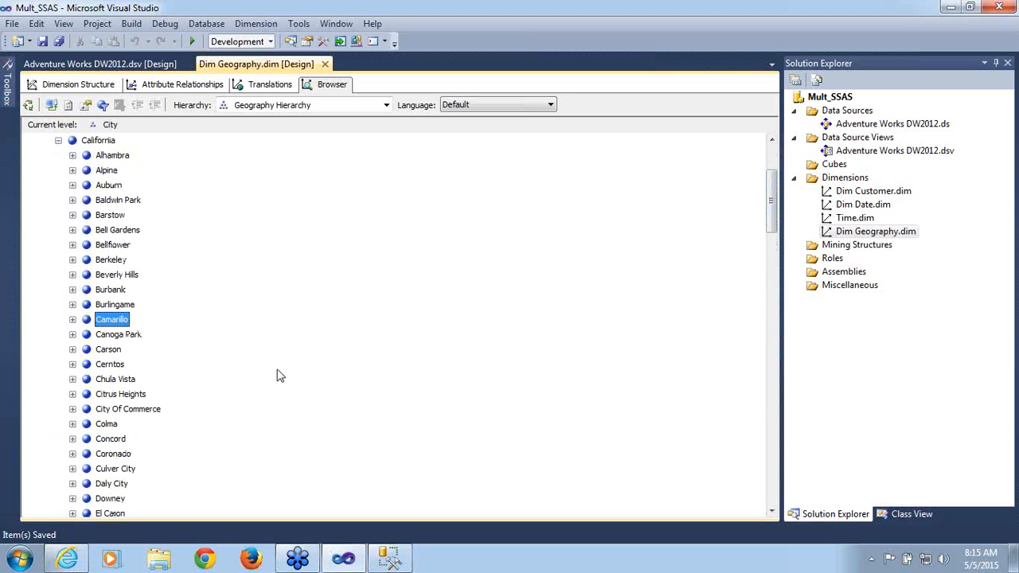
- Inspect the postal codes under Berkeley, Beverly Hills, Burlingame and Cerritos, then collapse California and United States
click(72, 261)
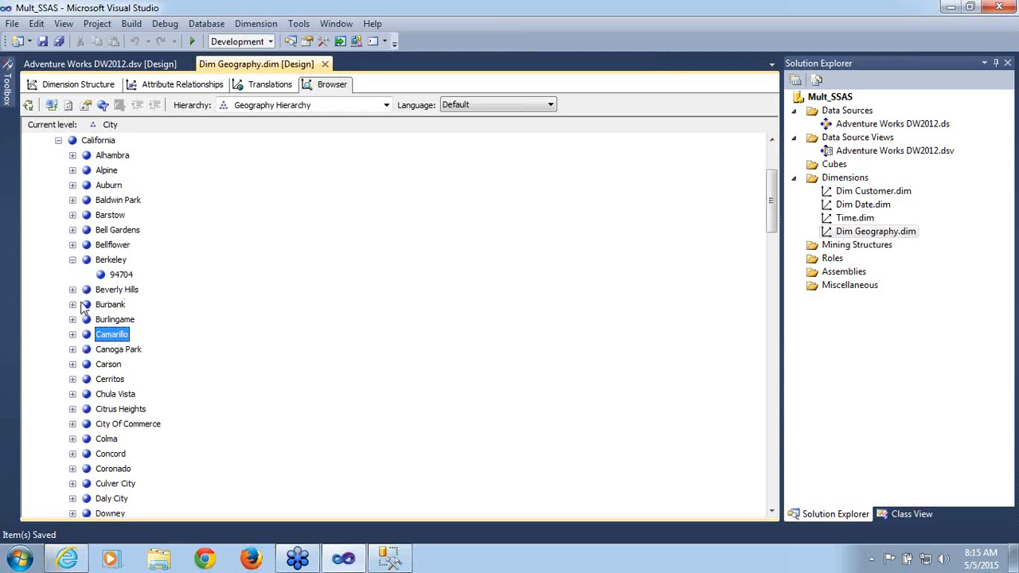
click(73, 291)
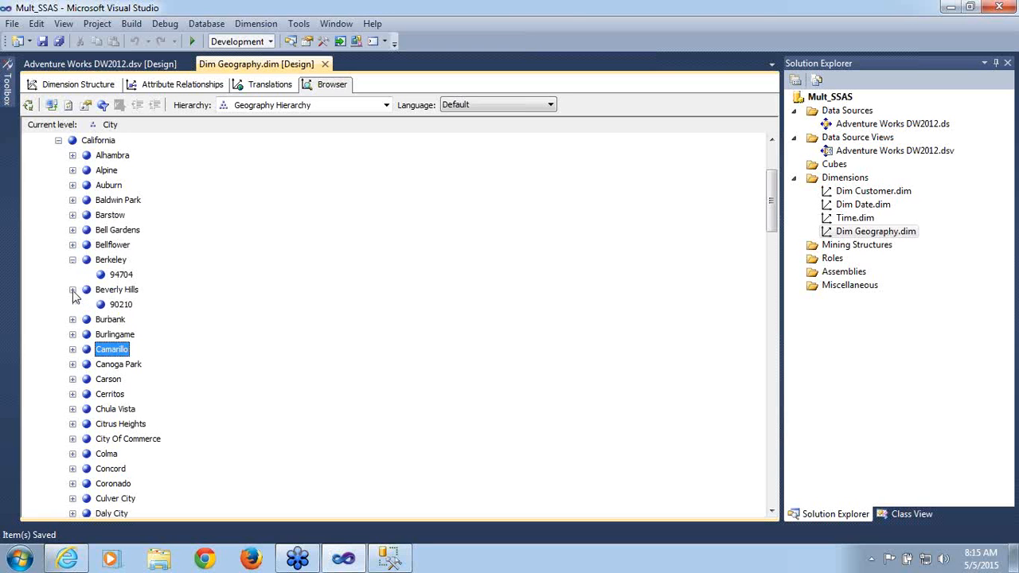
click(72, 335)
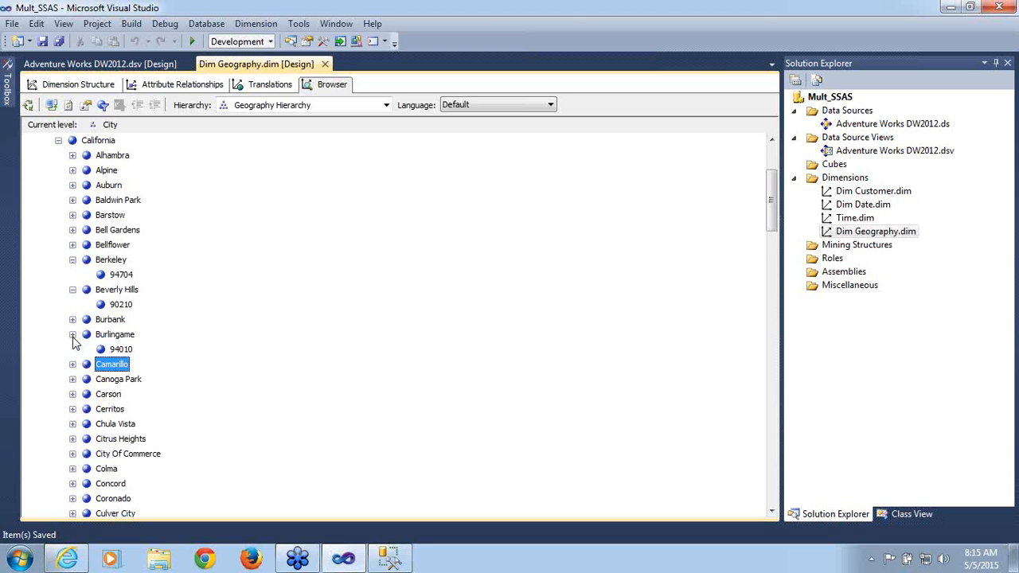
click(73, 409)
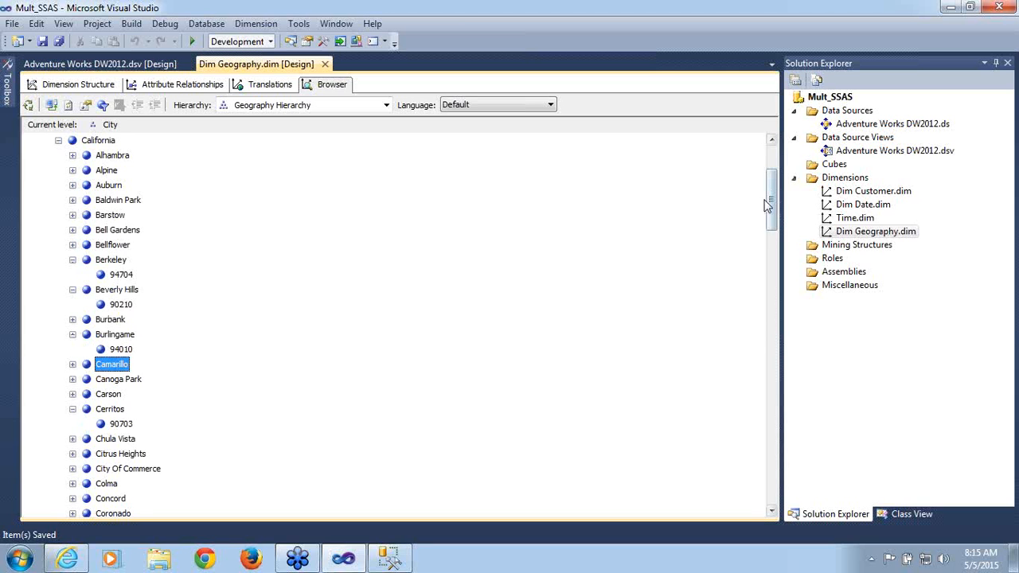
scroll(771, 204, up, 3)
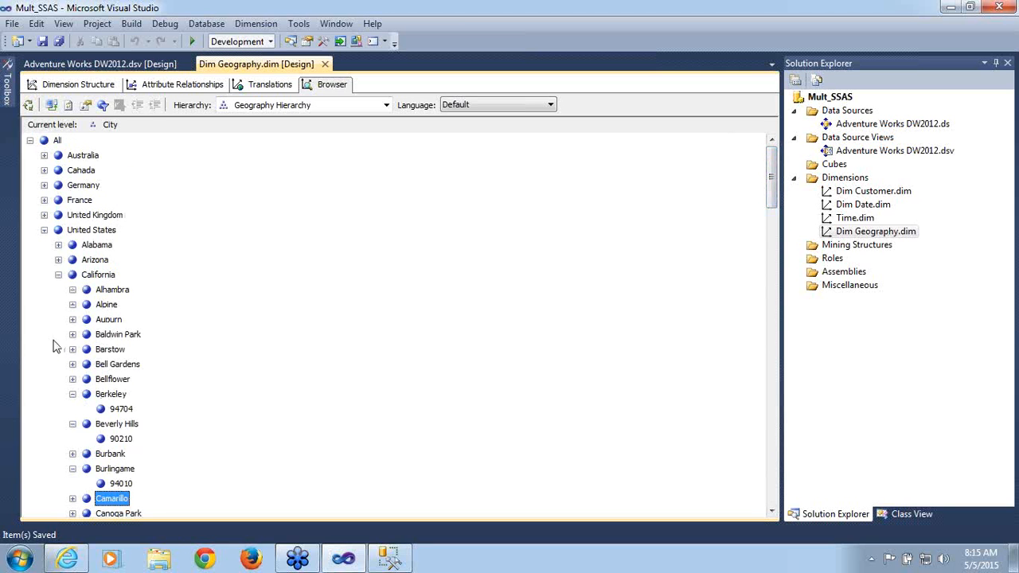
click(58, 275)
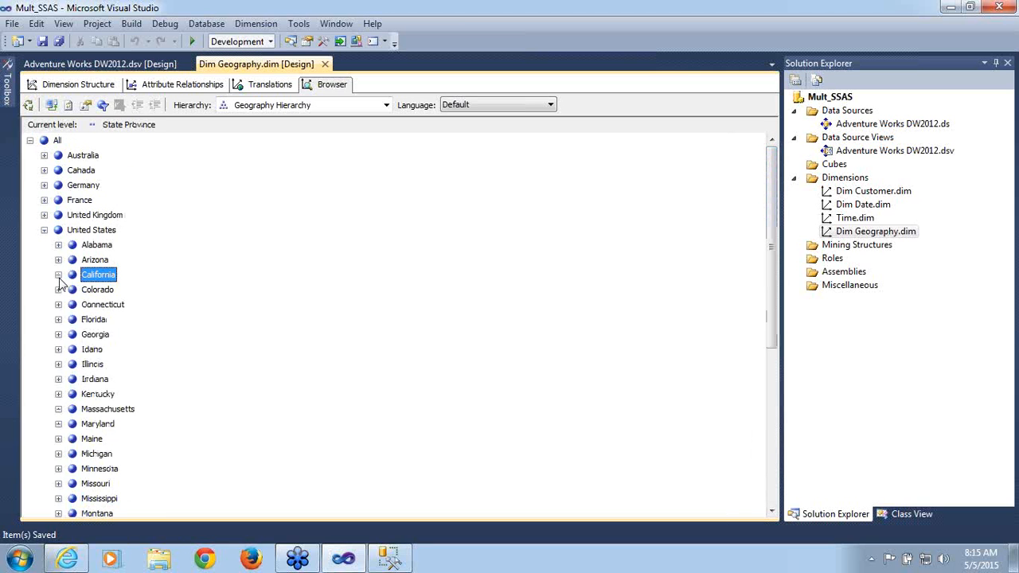
click(44, 230)
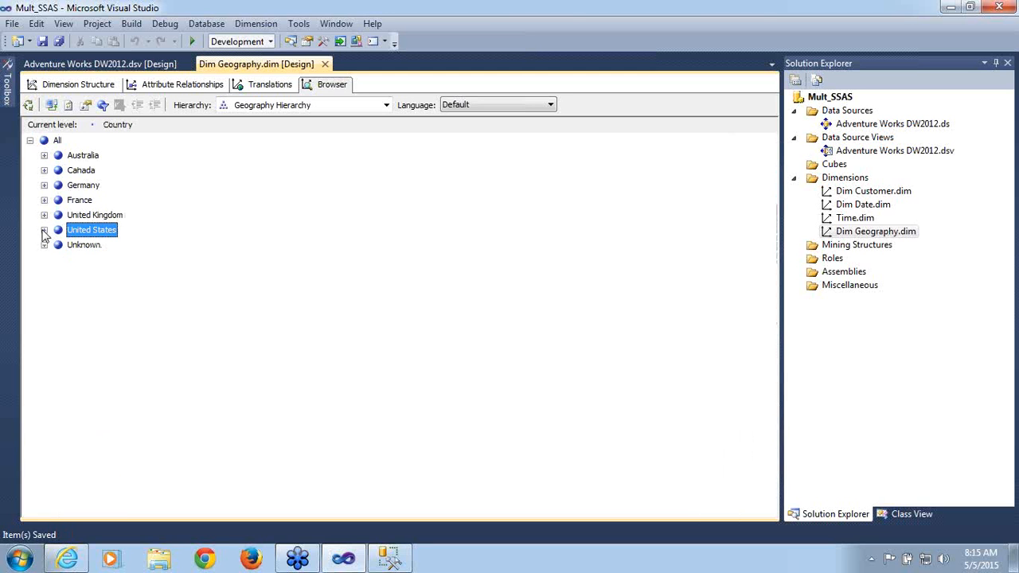
- Compare the city Augsburg under Bayern and under Hamburg in Germany, then collapse the Germany branch
click(45, 185)
click(77, 187)
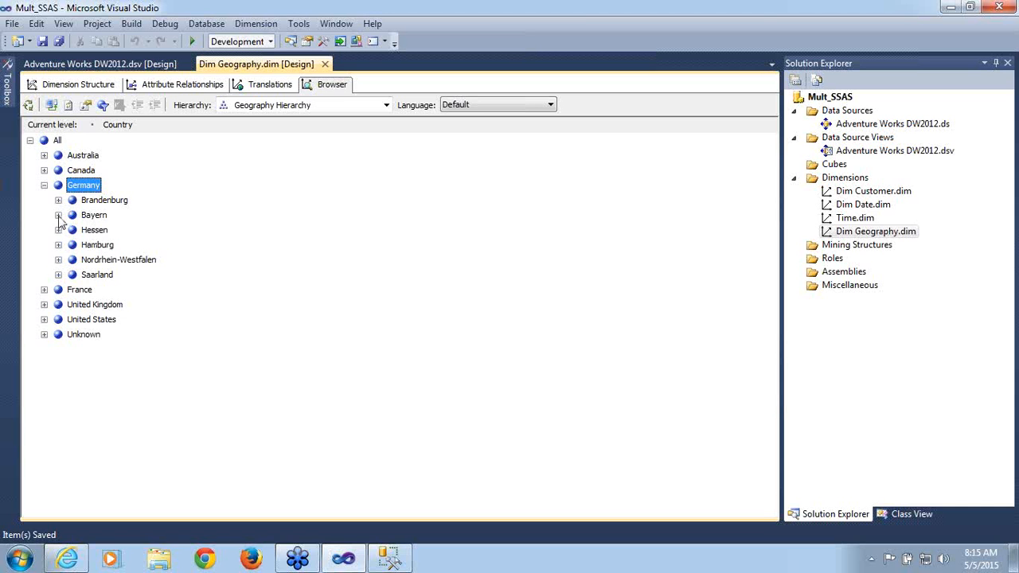
click(58, 215)
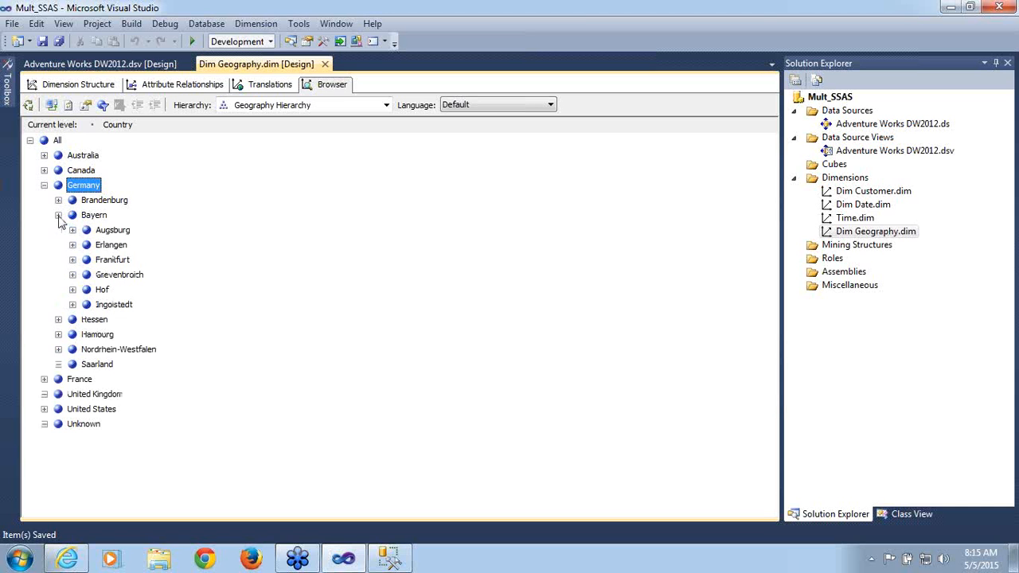
click(112, 231)
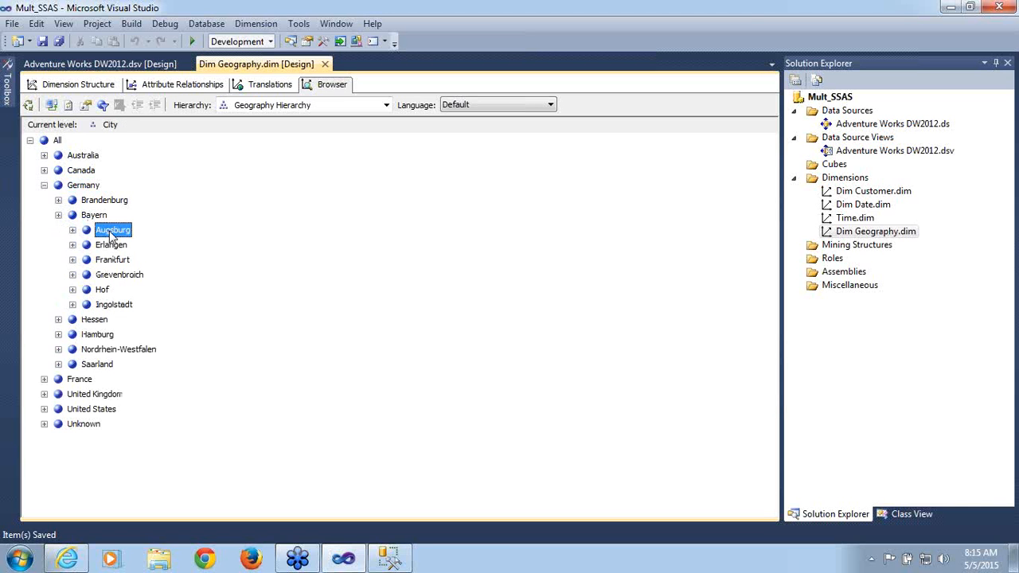
click(58, 334)
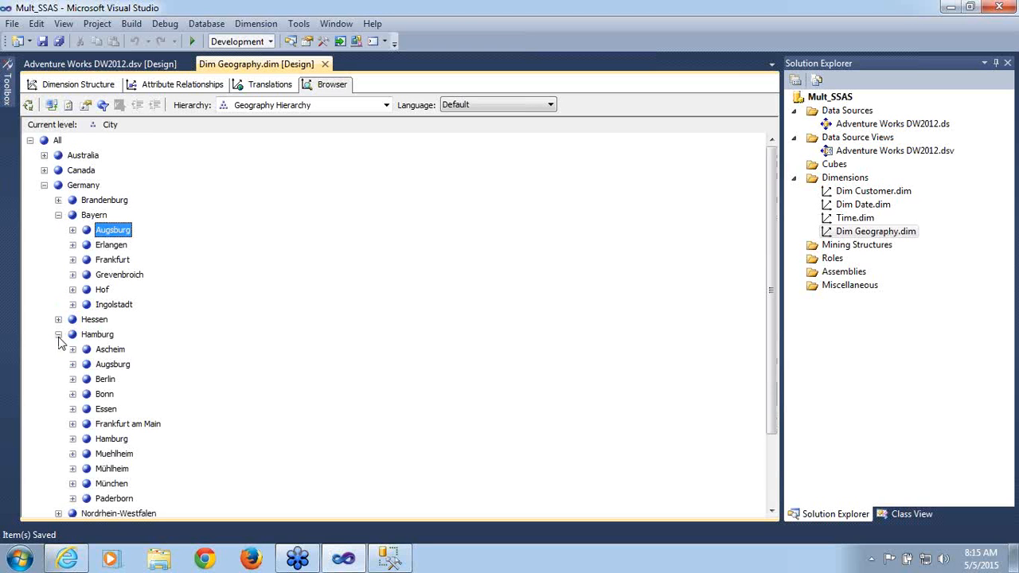
click(106, 365)
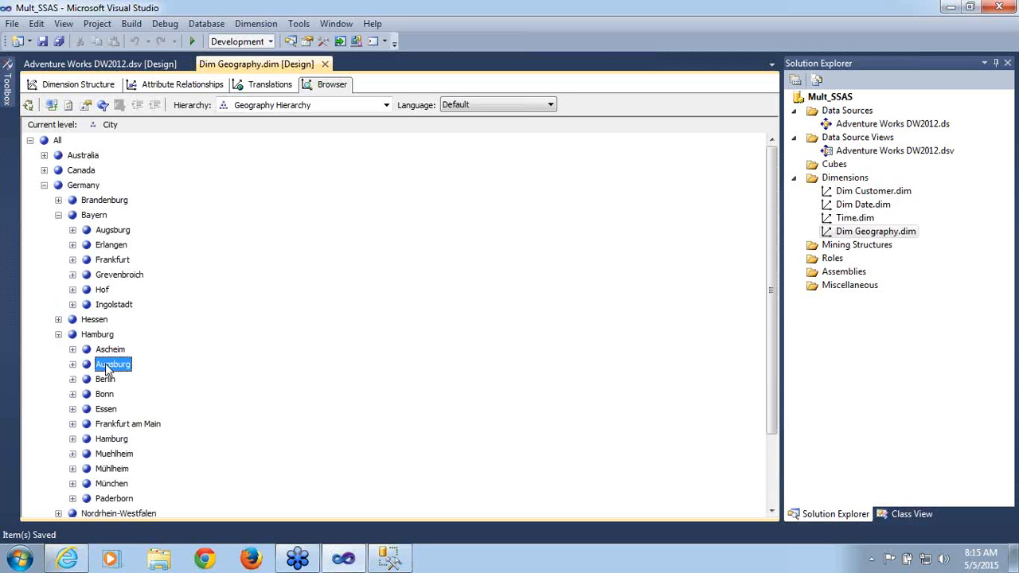
click(59, 218)
click(57, 245)
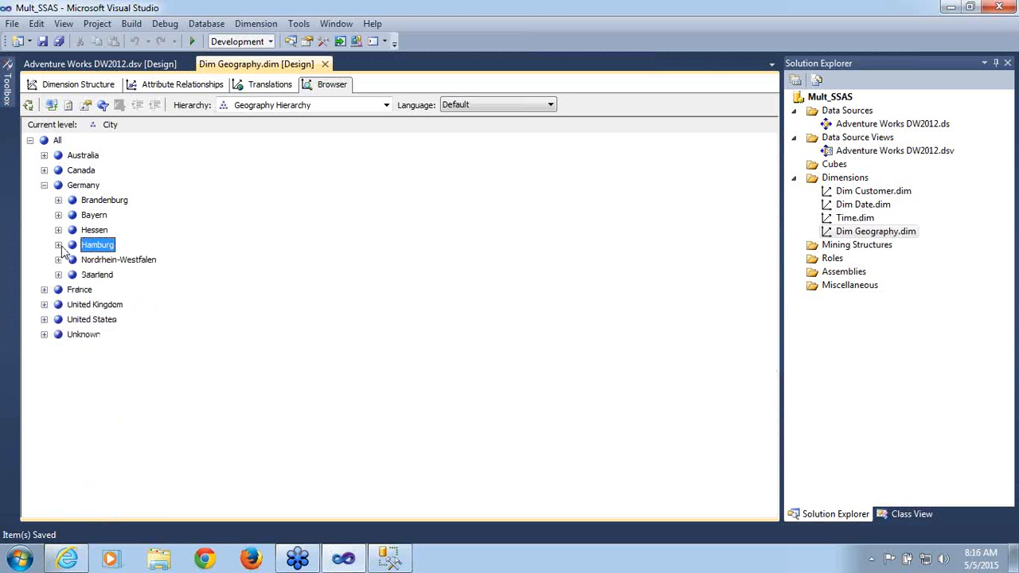
click(45, 185)
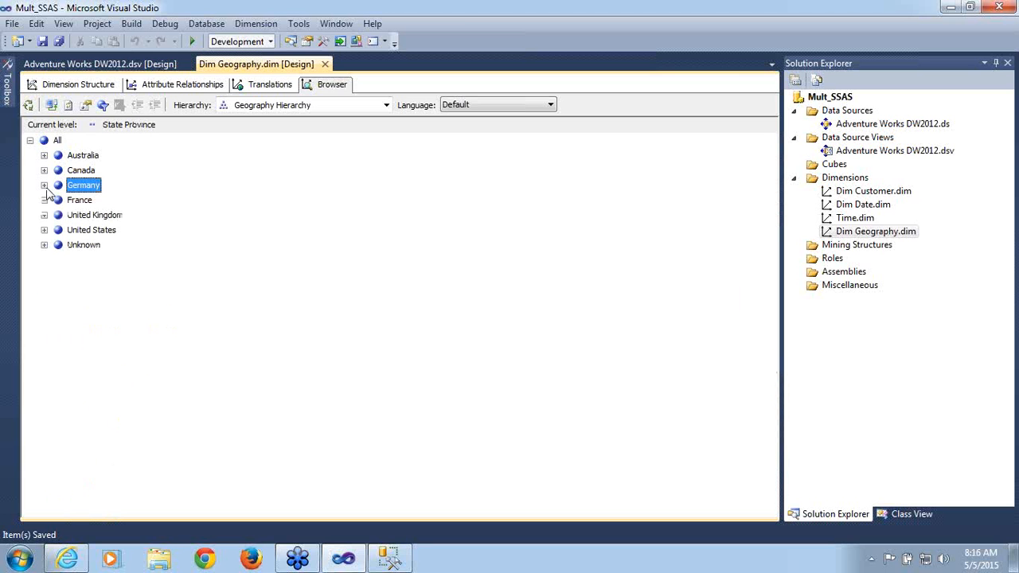
- Return to the Dim Geography structure and close the Adventure Works DW2012 data source view and Dim Geography designers
click(79, 84)
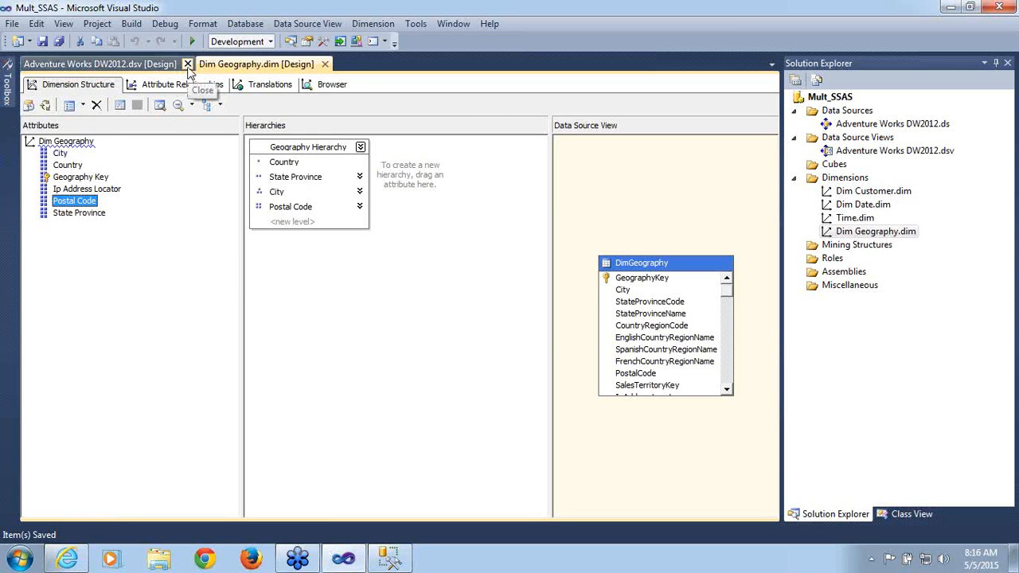
click(187, 64)
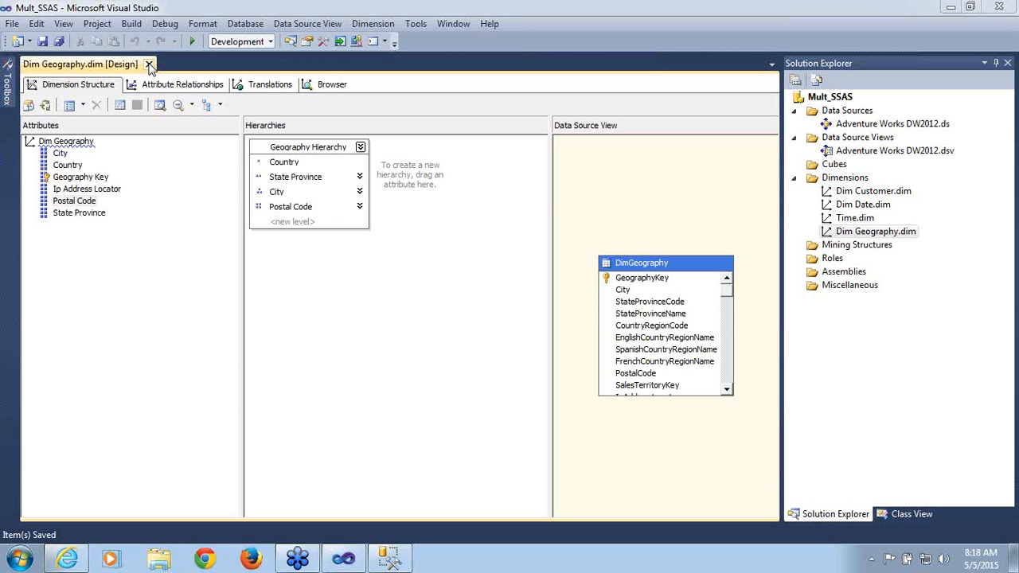
click(149, 64)
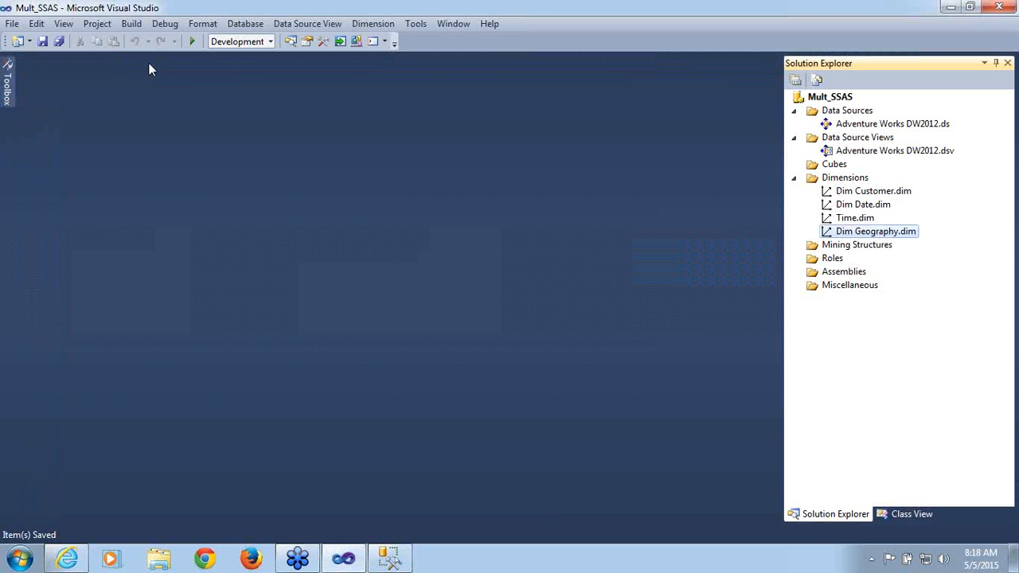
- Switch to SQL Server Management Studio, collapse the dbo.DimGeography table and close SQLQuery1.sql without saving it
click(389, 558)
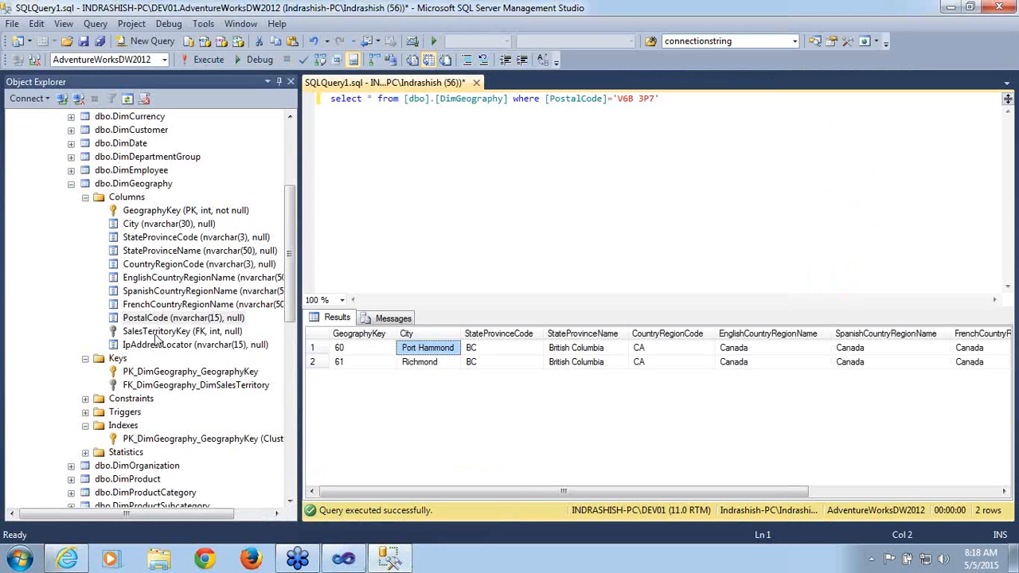
click(71, 184)
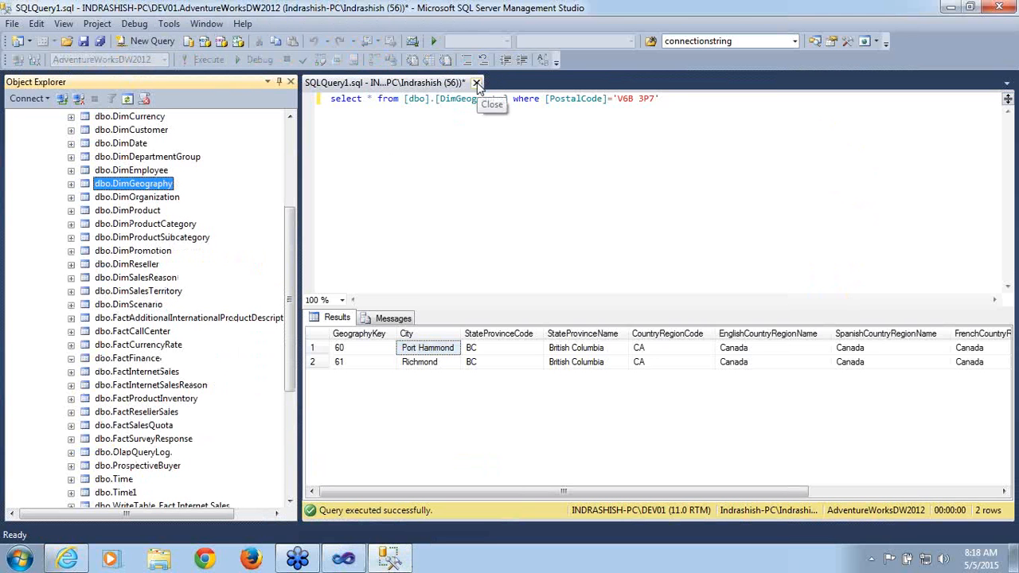
click(476, 83)
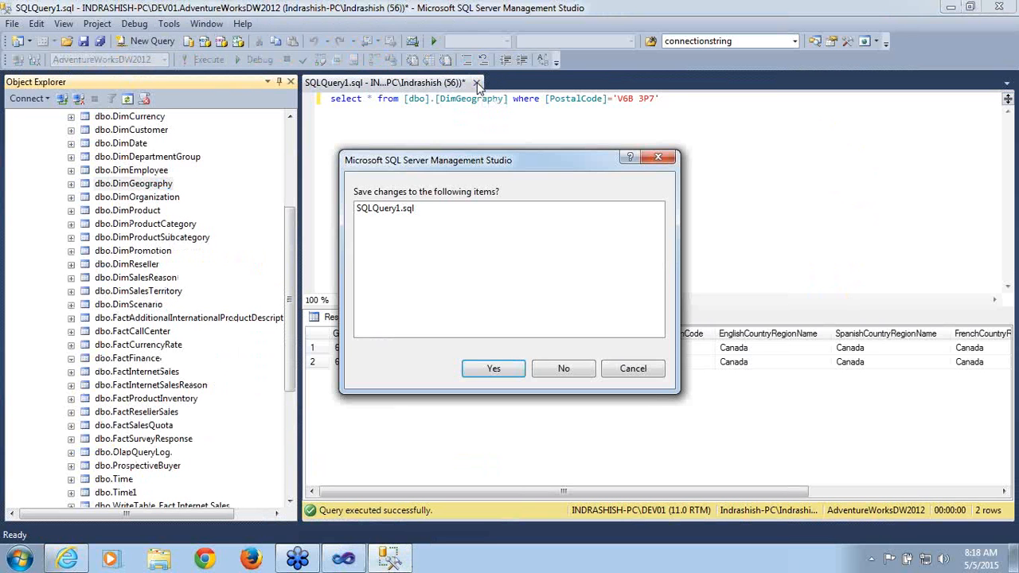
click(580, 369)
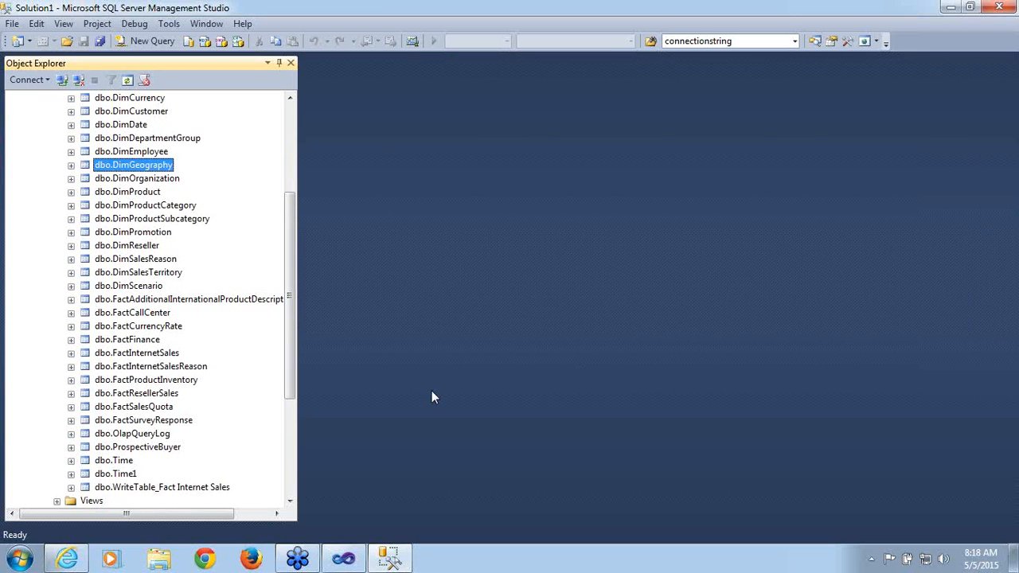
- Expand the columns of the dbo.DimEmployee table in AdventureWorksDW2012 and select the table
drag(291, 314, 283, 217)
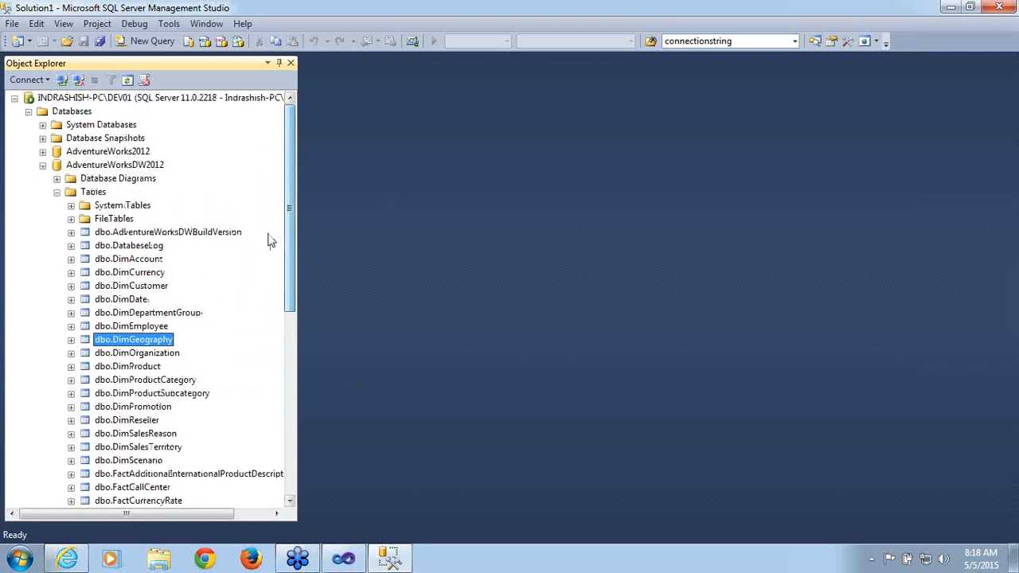
click(70, 327)
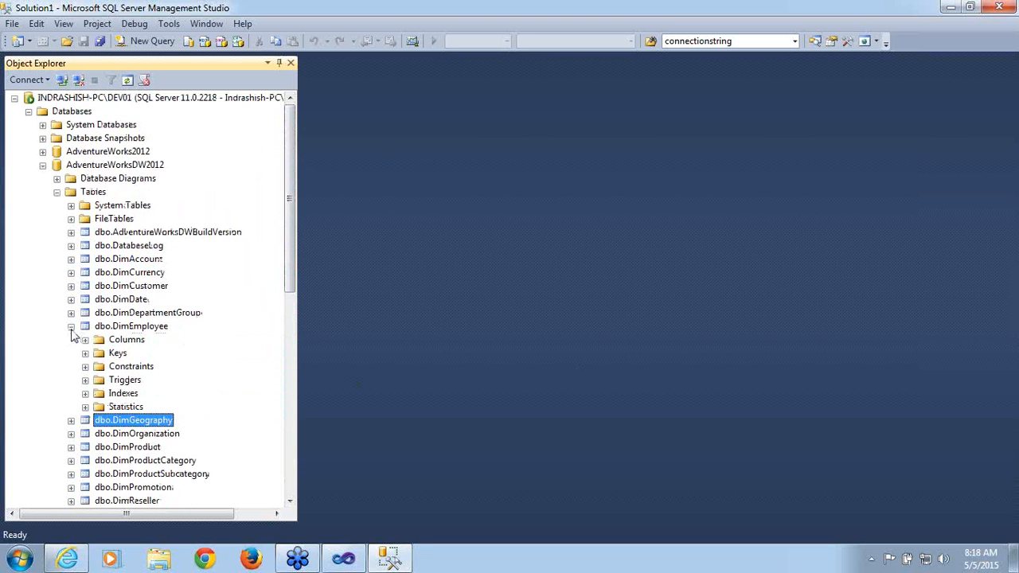
click(85, 340)
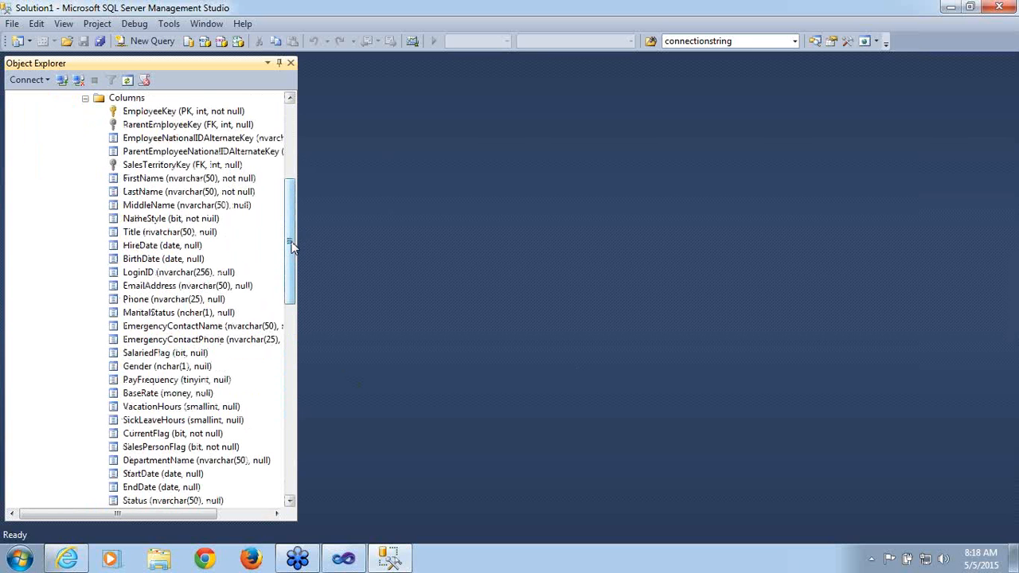
drag(289, 243, 291, 213)
click(164, 182)
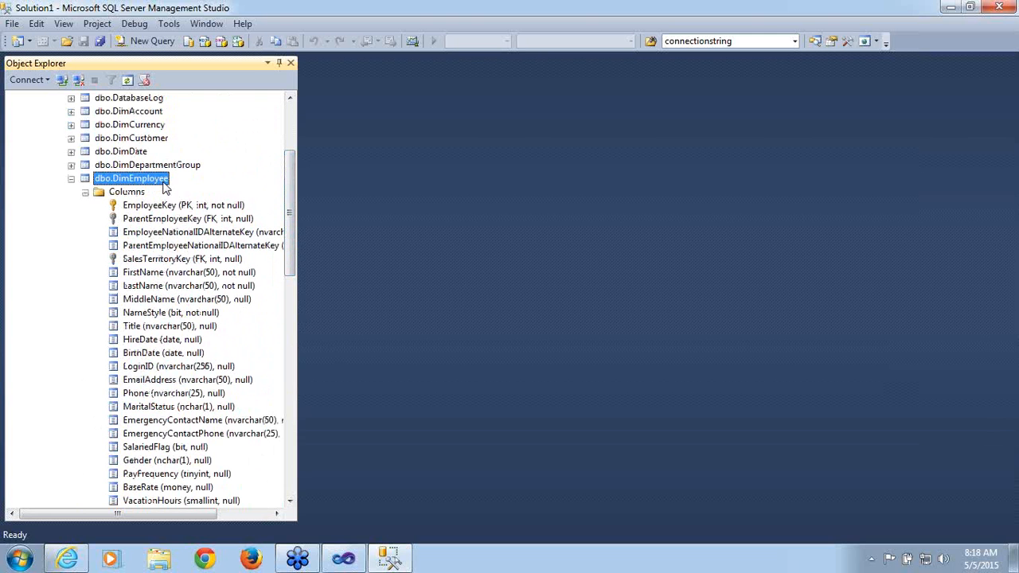
- Create a new query containing select * from [dbo].[DimEmployee], inserting the table name from the object tree
click(147, 48)
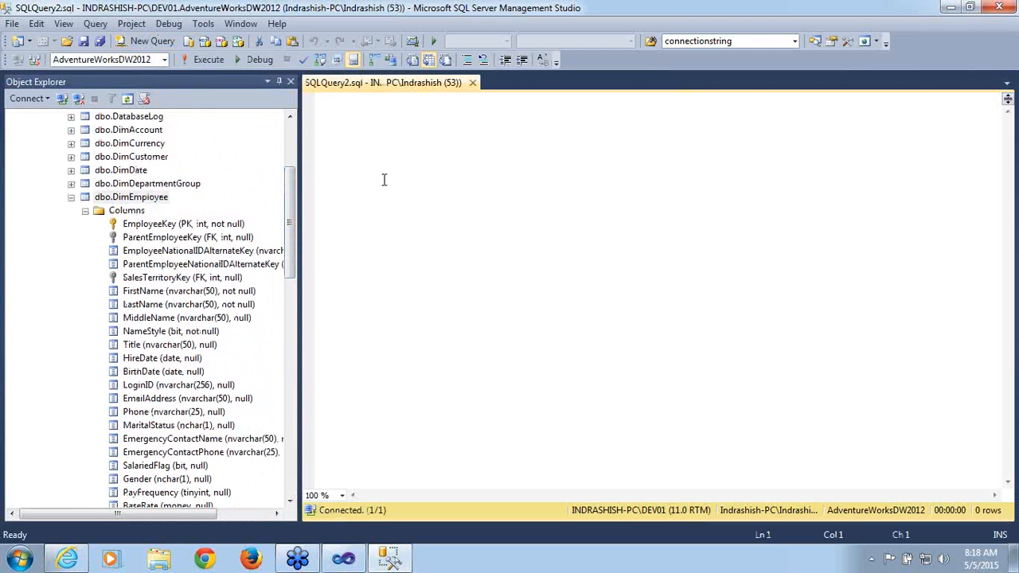
text(select * from)
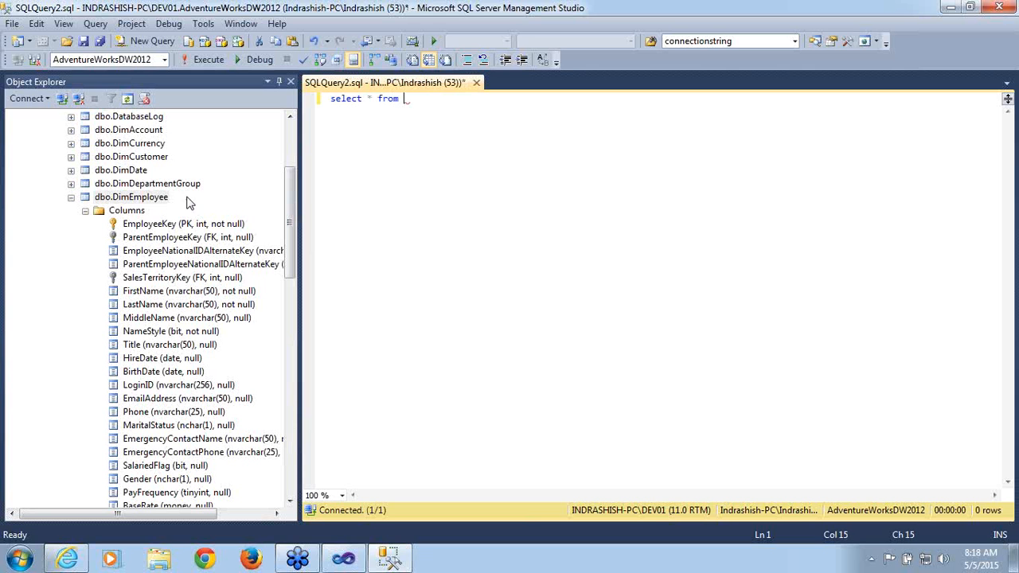
click(156, 203)
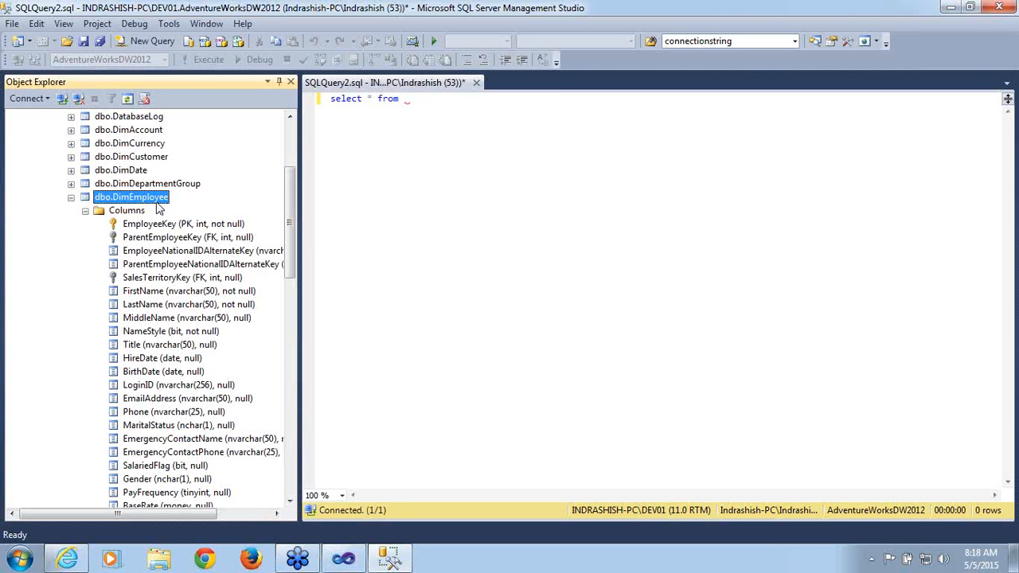
drag(159, 207, 485, 123)
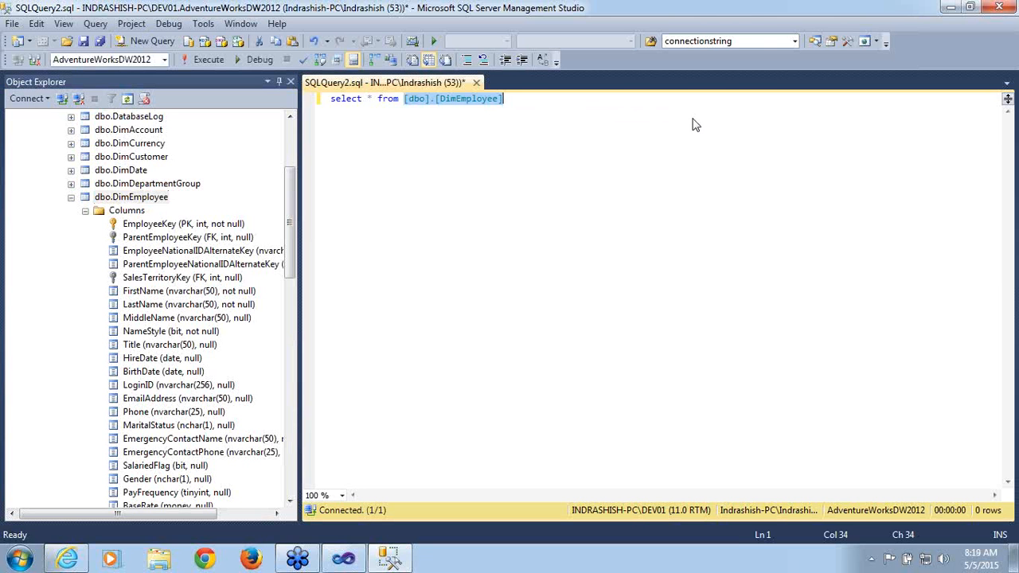
click(820, 139)
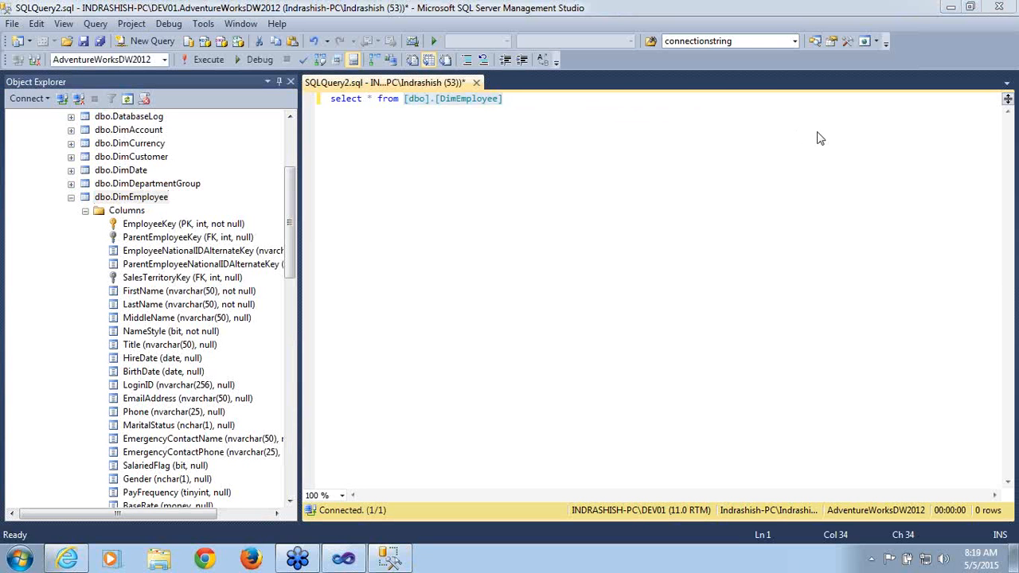
- Select the whole DimEmployee select statement and execute it
click(535, 101)
key(shift+Left)
key(shift+Left)
key(shift+Left)
key(shift+Left)
key(shift+Left)
key(shift+Left)
key(shift+Left)
key(shift+Left)
key(shift+Left)
key(shift+Left)
key(shift+Left)
key(shift+Left)
key(shift+Left)
key(shift+Left)
key(shift+Left)
key(shift+Left)
key(shift+Left)
key(shift+Left)
key(shift+Left)
key(shift+Left)
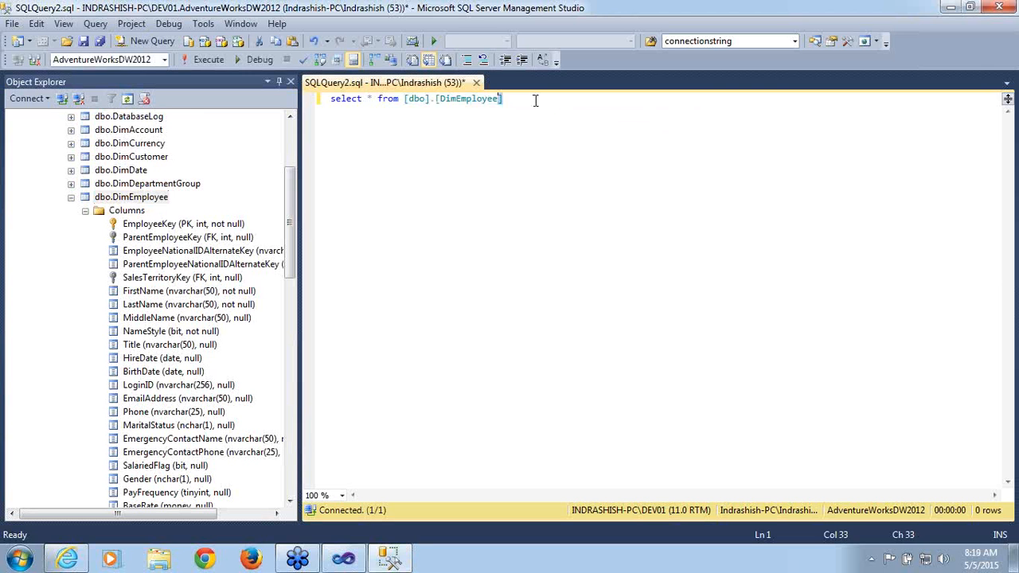
key(shift+Left)
key(shift+Left)
key(shift+Left)
key(shift+Left)
key(shift+Left)
key(shift+Left)
key(shift+Left)
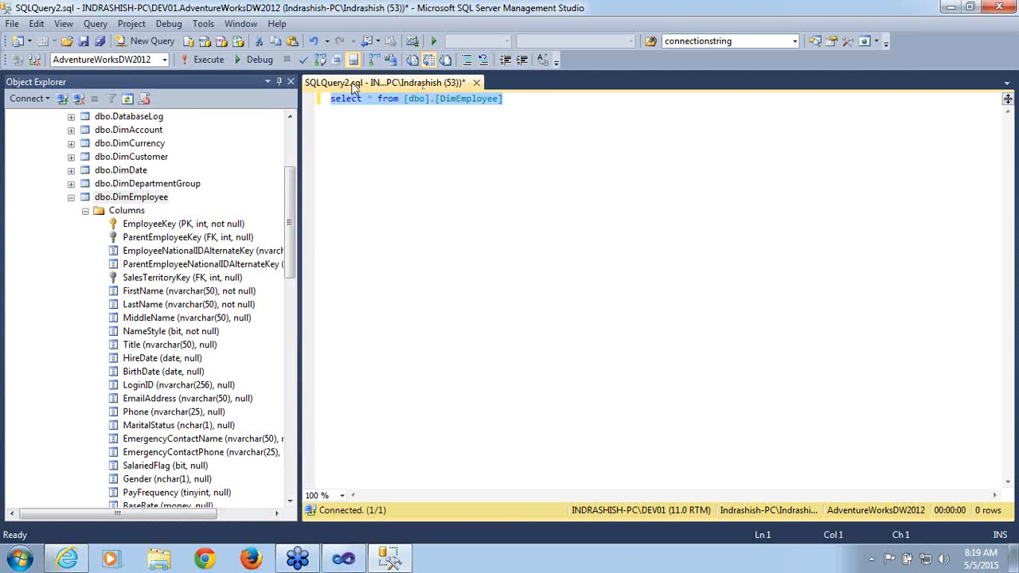
click(187, 62)
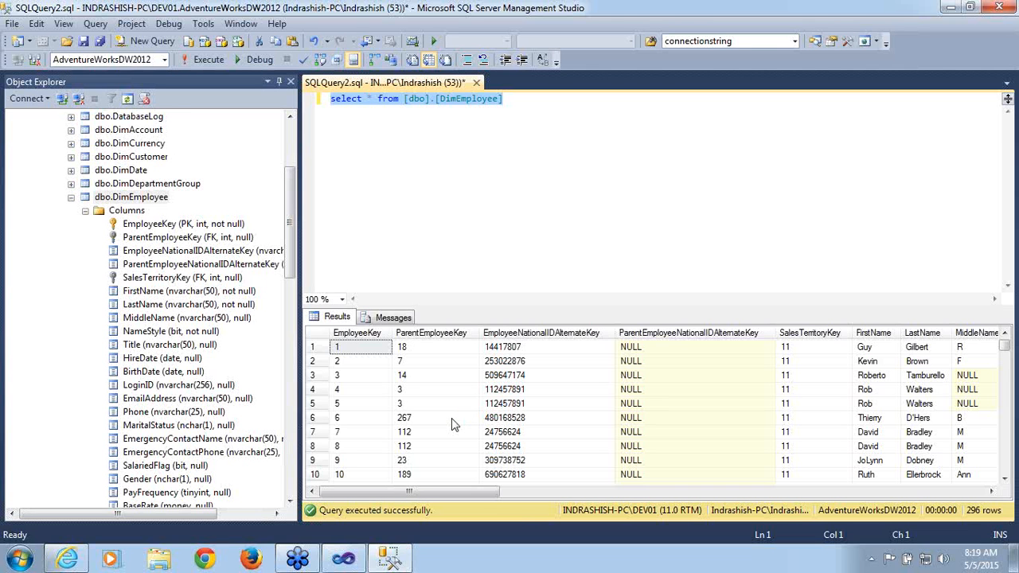
- Examine the EmployeeKey values in the first three rows of the query results
click(358, 350)
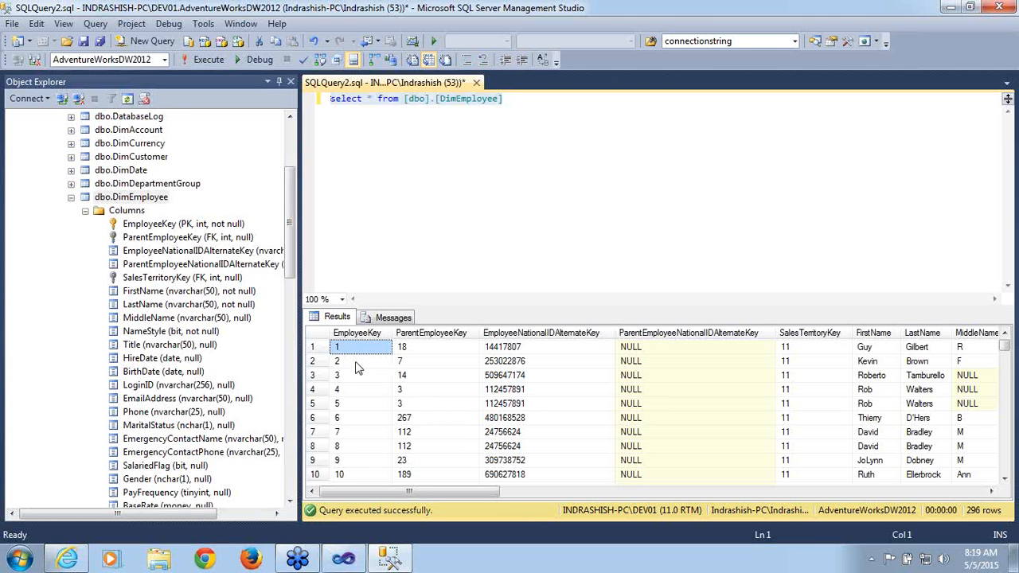
click(357, 363)
click(356, 376)
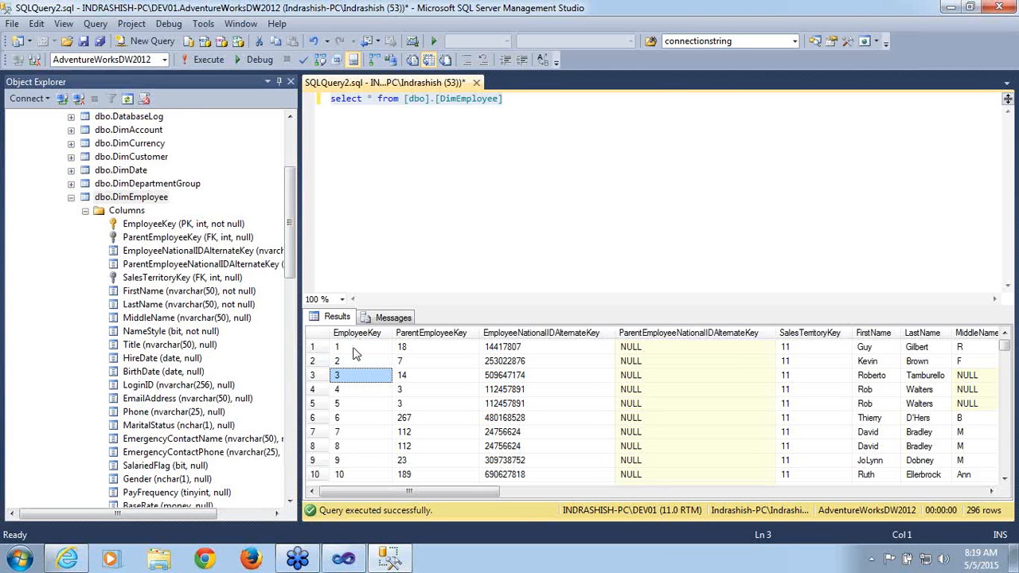
click(356, 348)
click(353, 364)
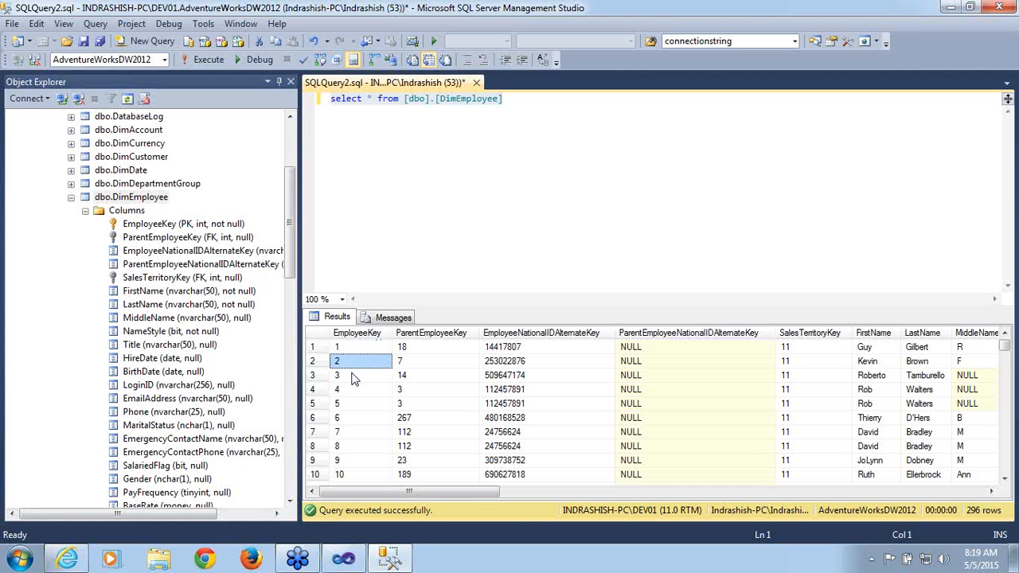
click(354, 378)
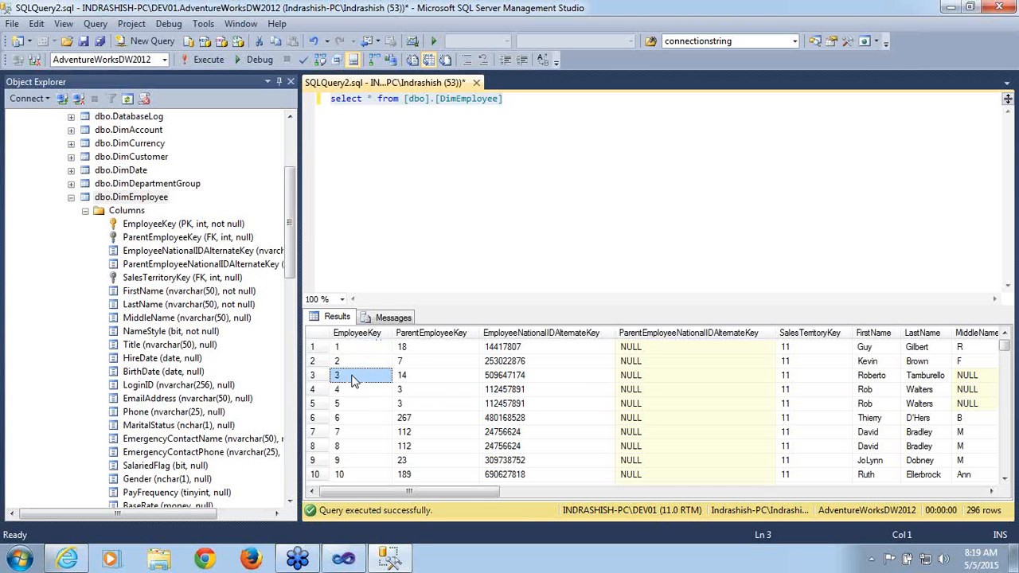
- Compare the first row's EmployeeKey with its ParentEmployeeKey, then check the EmployeeKey in the tenth row
click(415, 350)
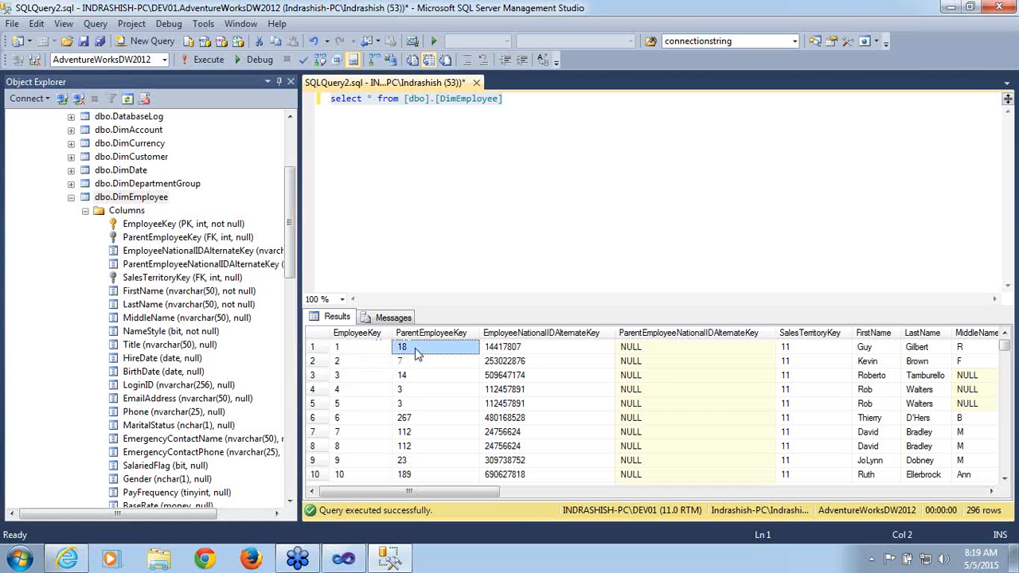
click(363, 350)
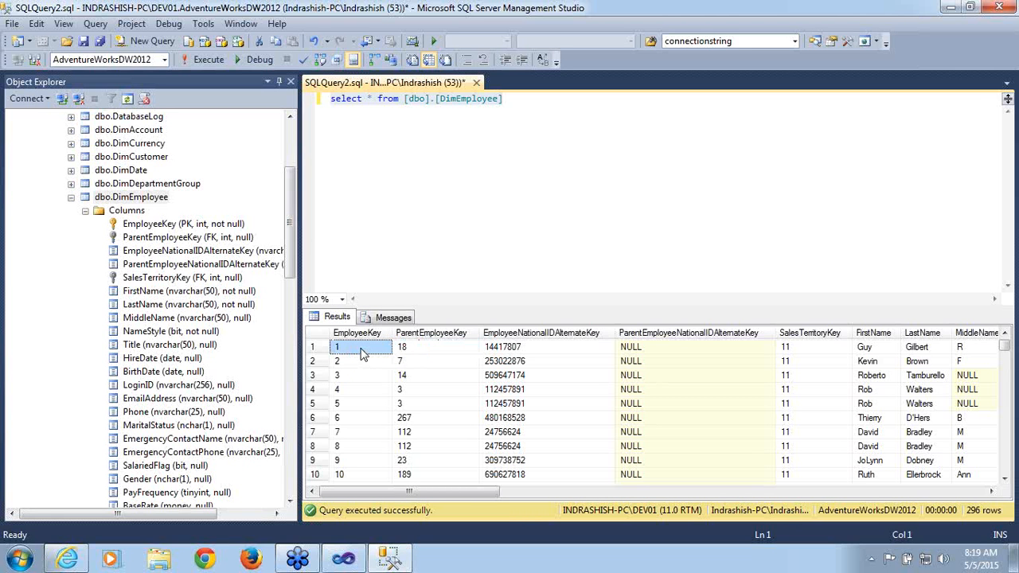
click(430, 350)
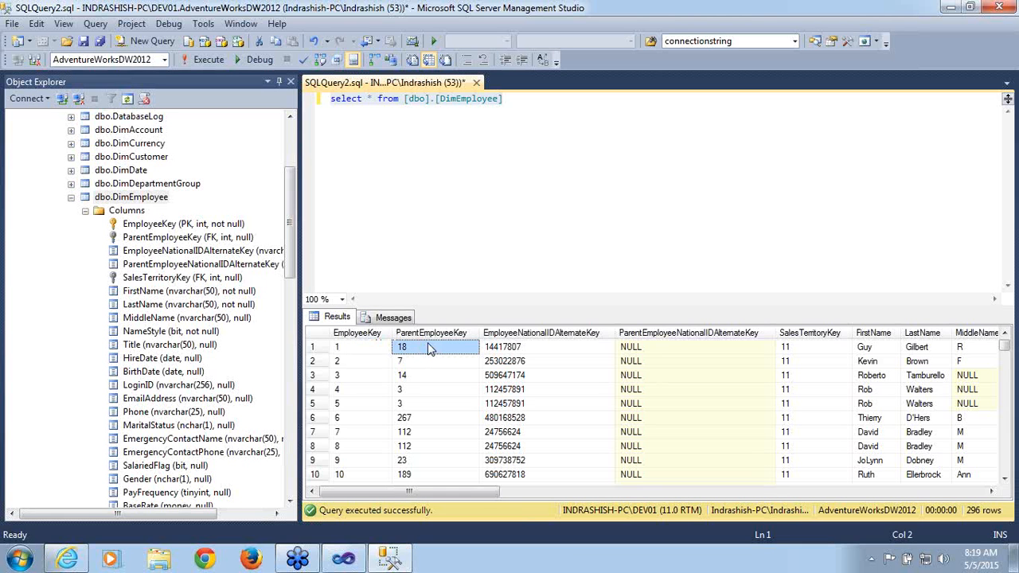
click(354, 476)
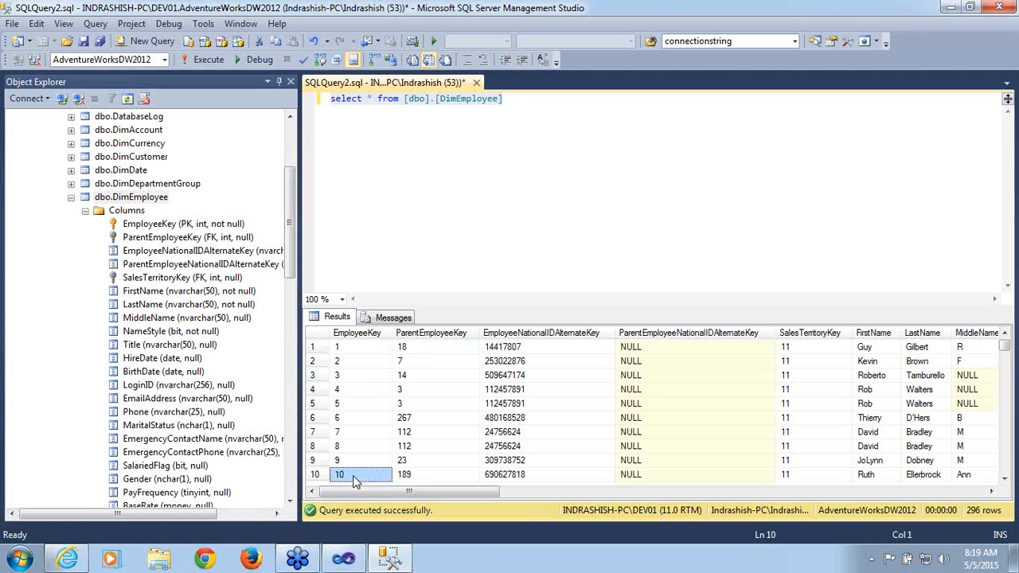
- Inspect the first name, last name and ParentEmployeeKey of the employee with EmployeeKey 1
click(354, 351)
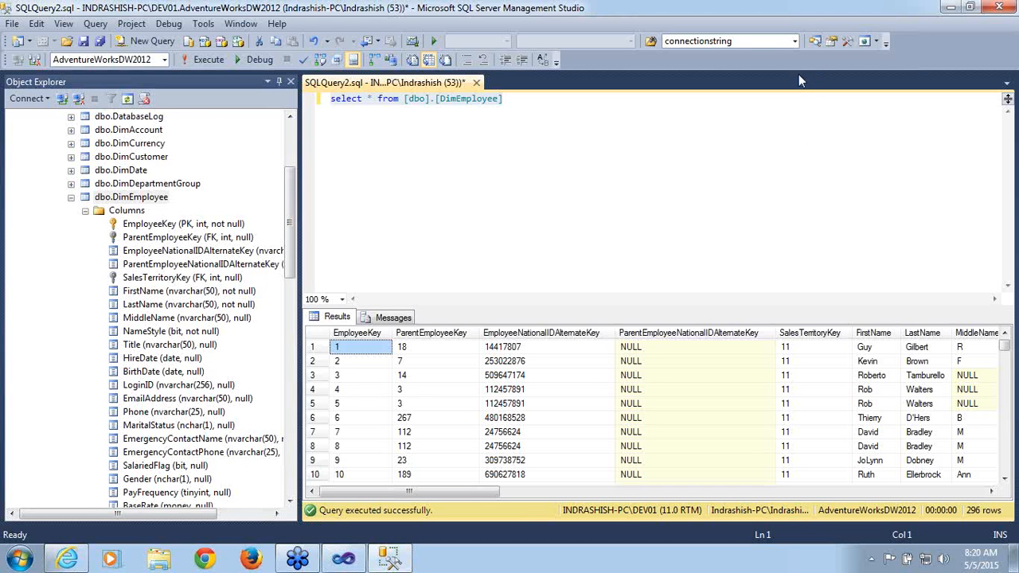
click(880, 349)
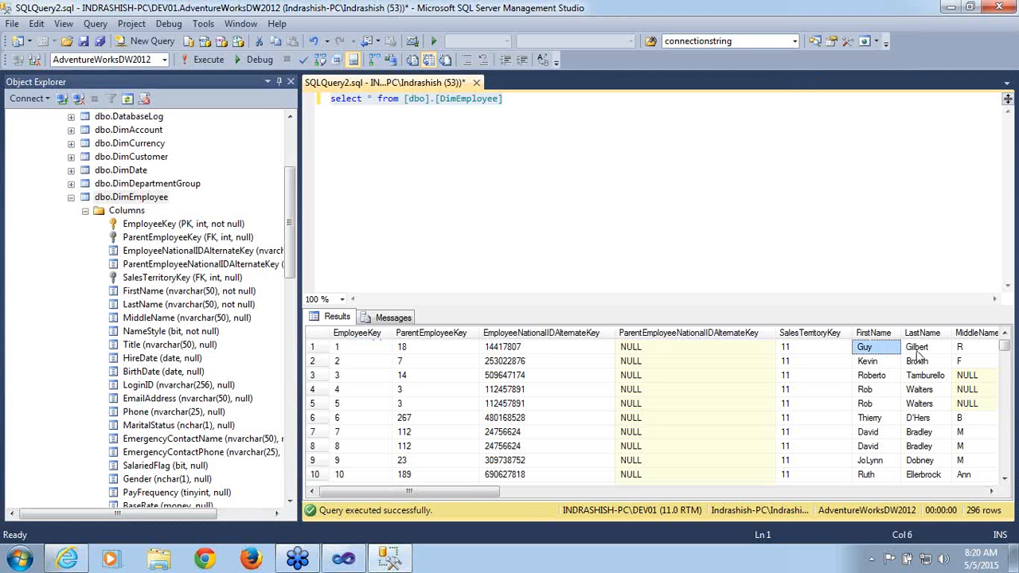
click(918, 349)
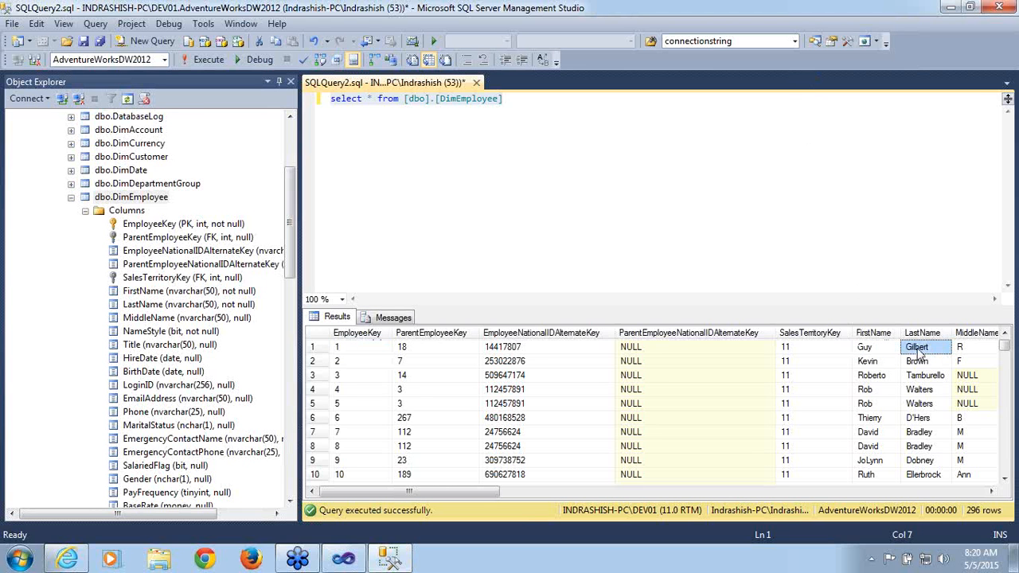
click(427, 349)
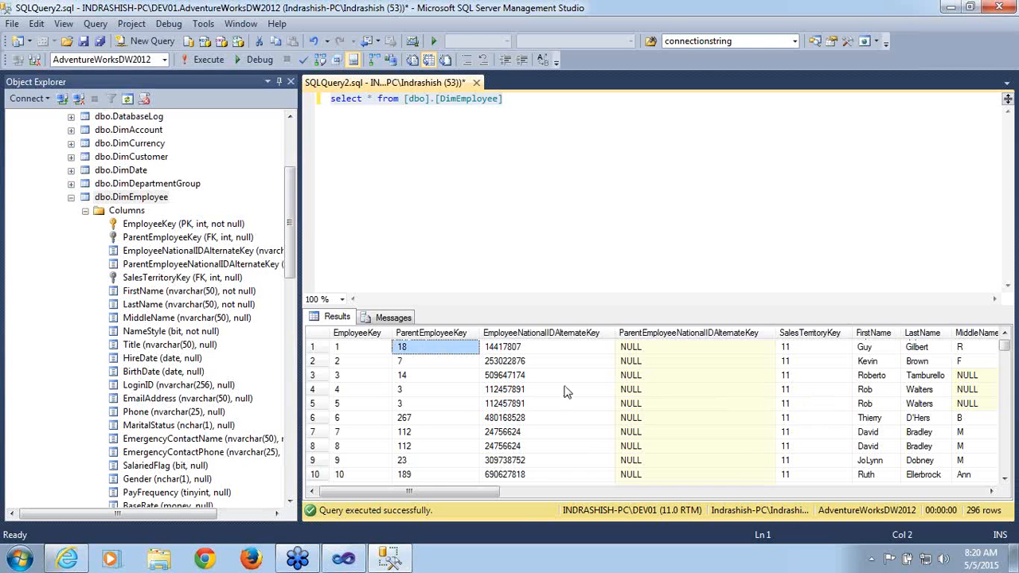
- Find the parent record with EmployeeKey 18 in the results and read its first and last name
click(1004, 483)
click(1004, 483)
click(1003, 483)
click(1004, 483)
click(1004, 483)
click(1004, 483)
click(1004, 483)
click(1004, 484)
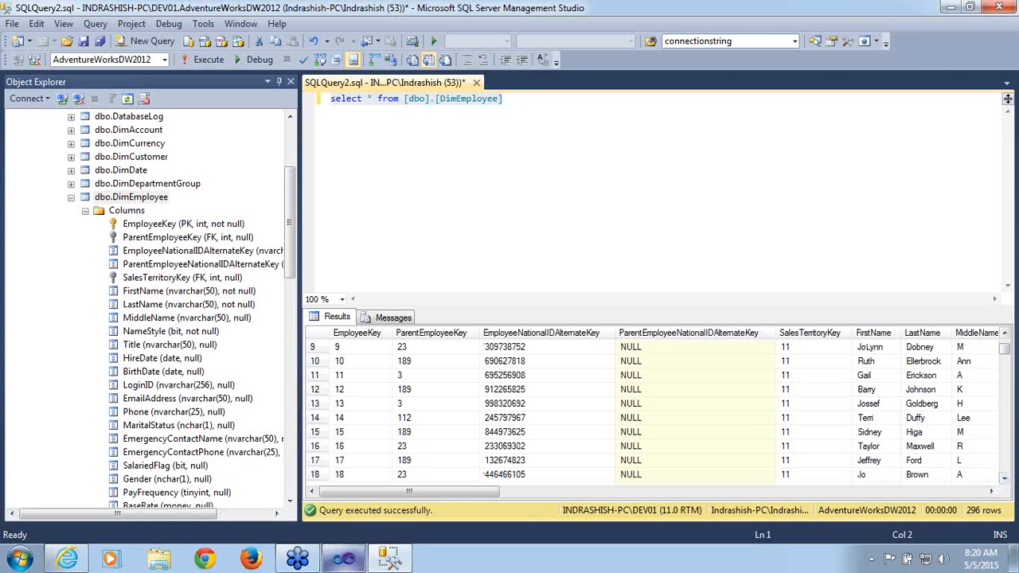
click(342, 476)
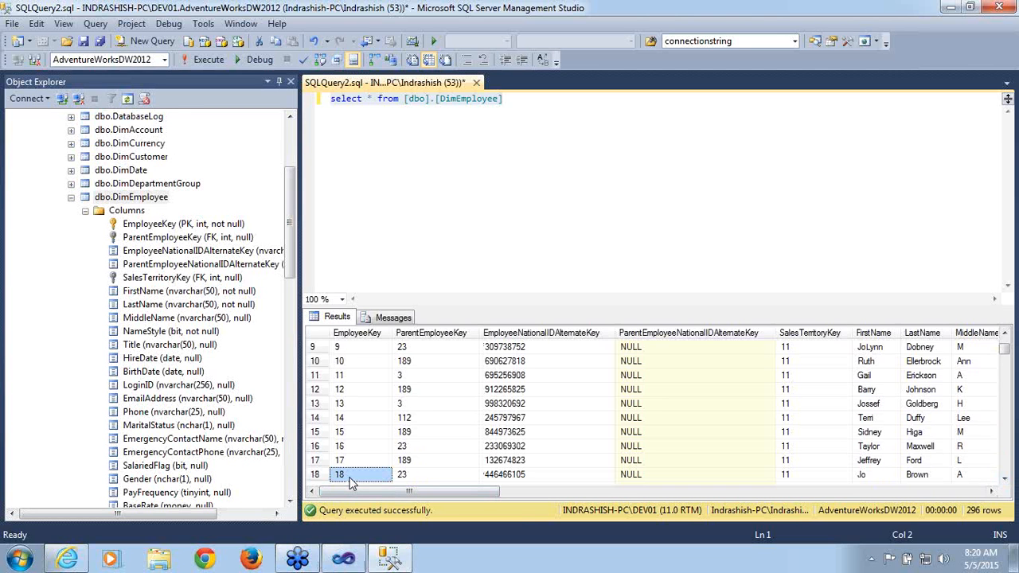
click(866, 475)
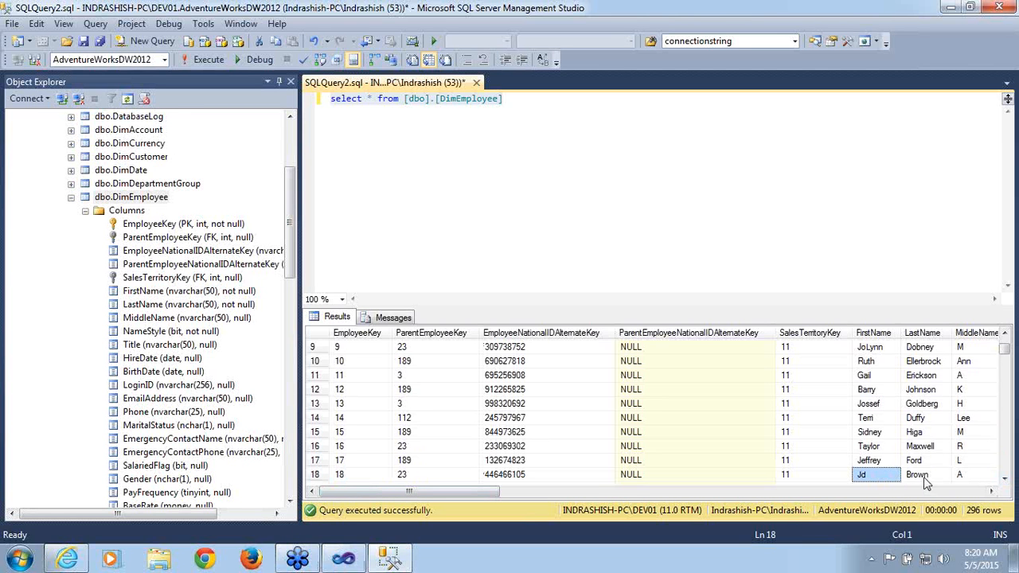
click(925, 477)
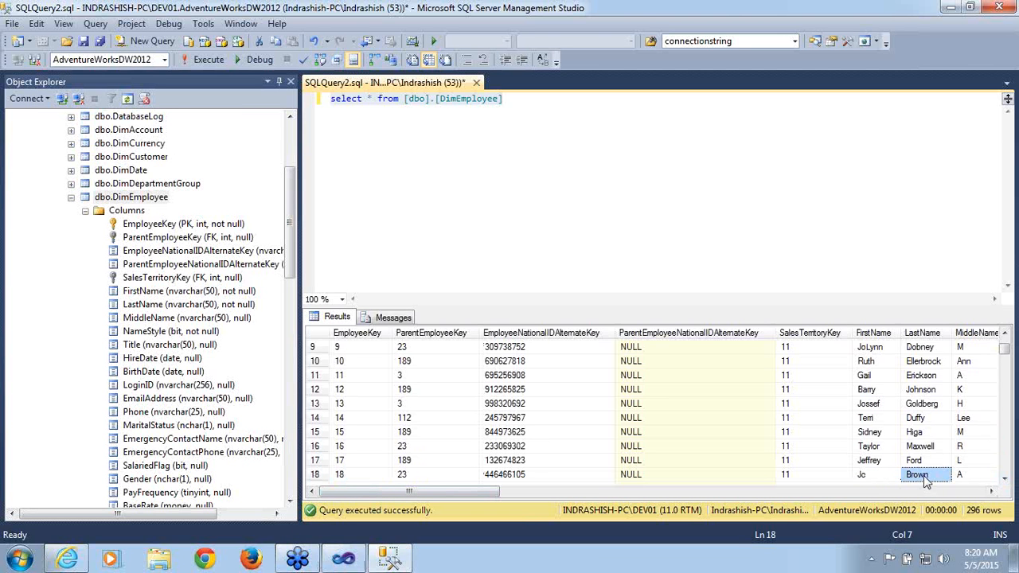
- Trace the parent of the employee with EmployeeKey 2 to the row with EmployeeKey 7 and read its first and last name
drag(1005, 352, 1005, 334)
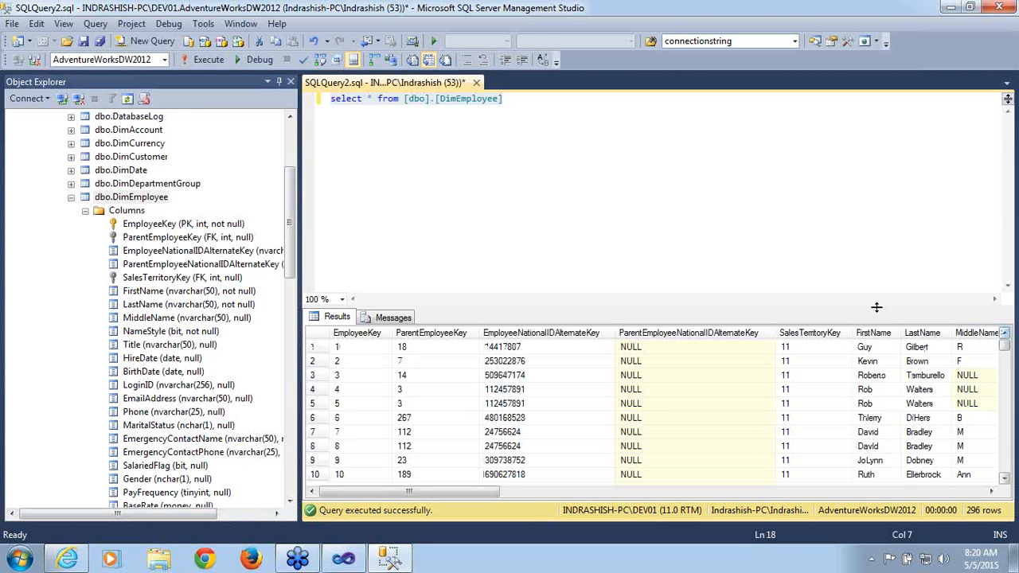
click(344, 365)
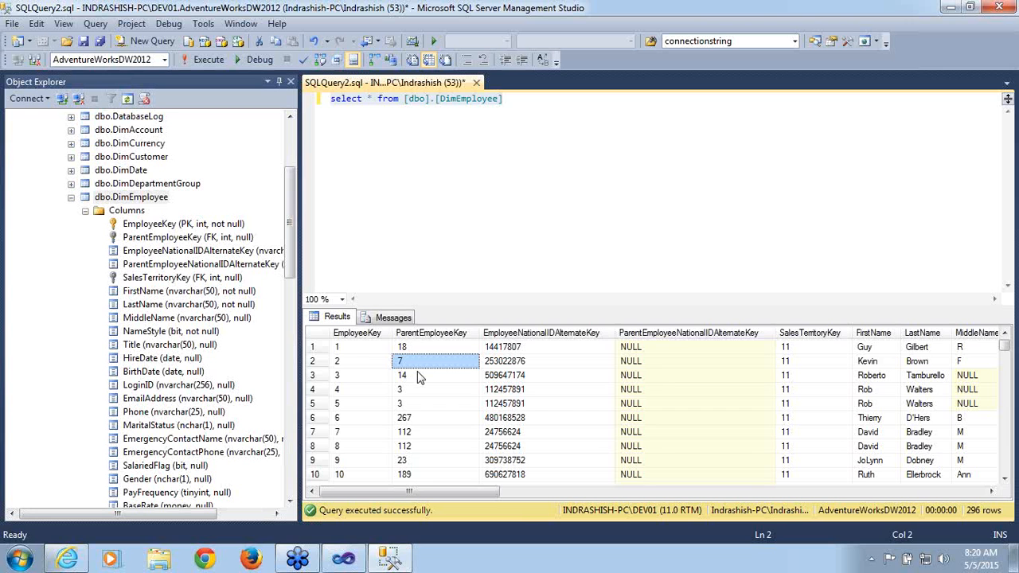
click(353, 432)
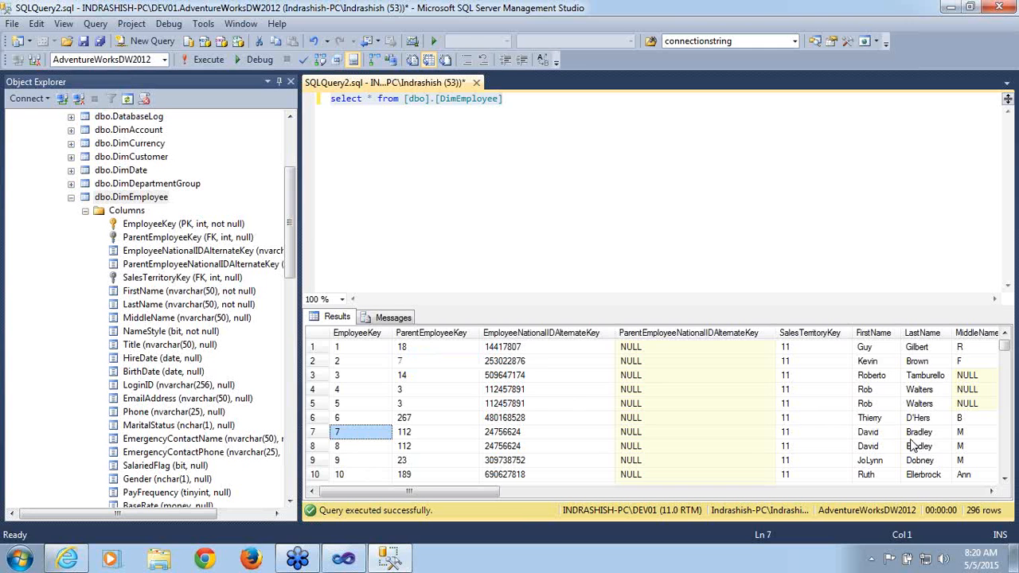
click(876, 434)
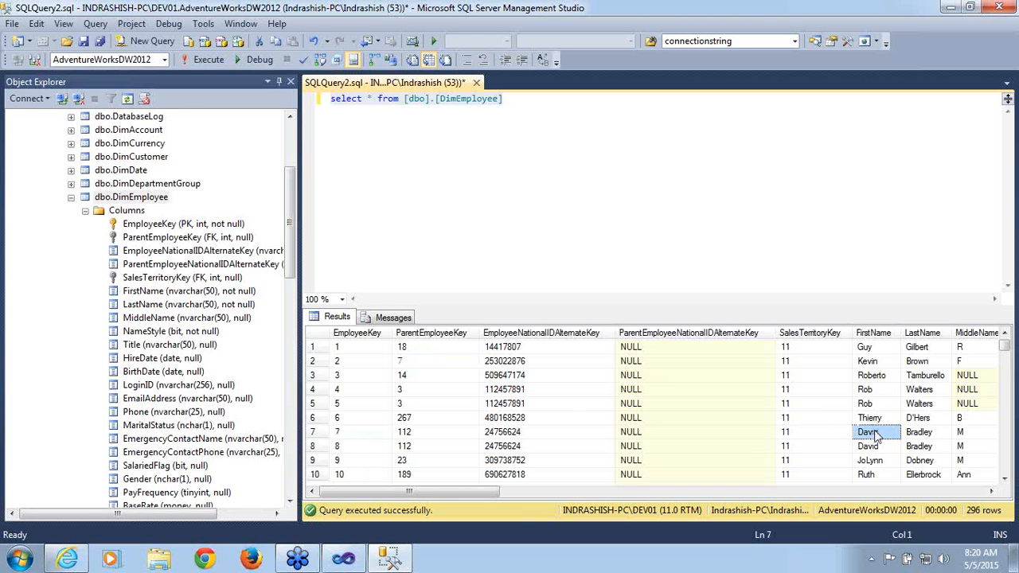
click(917, 433)
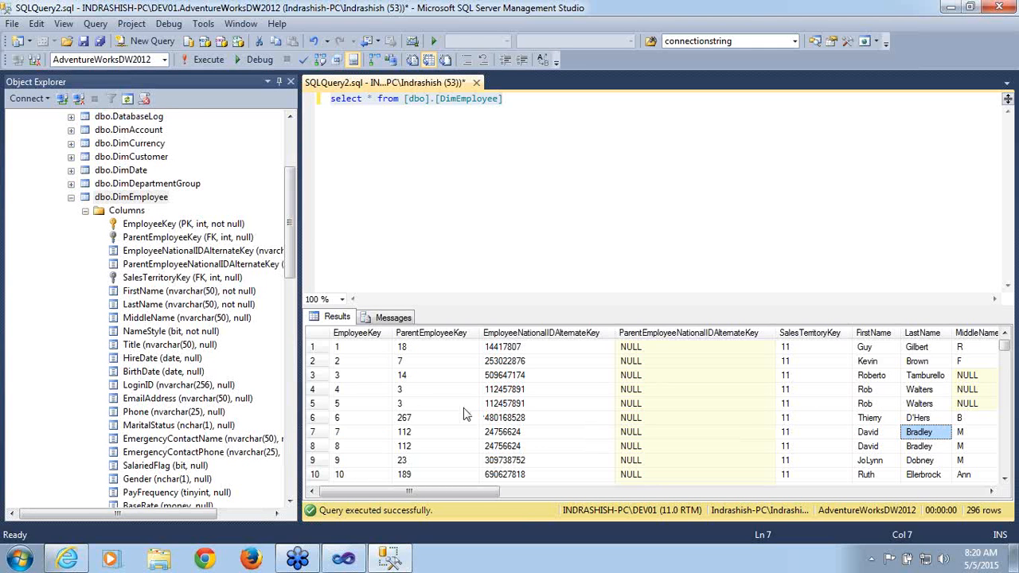
click(342, 363)
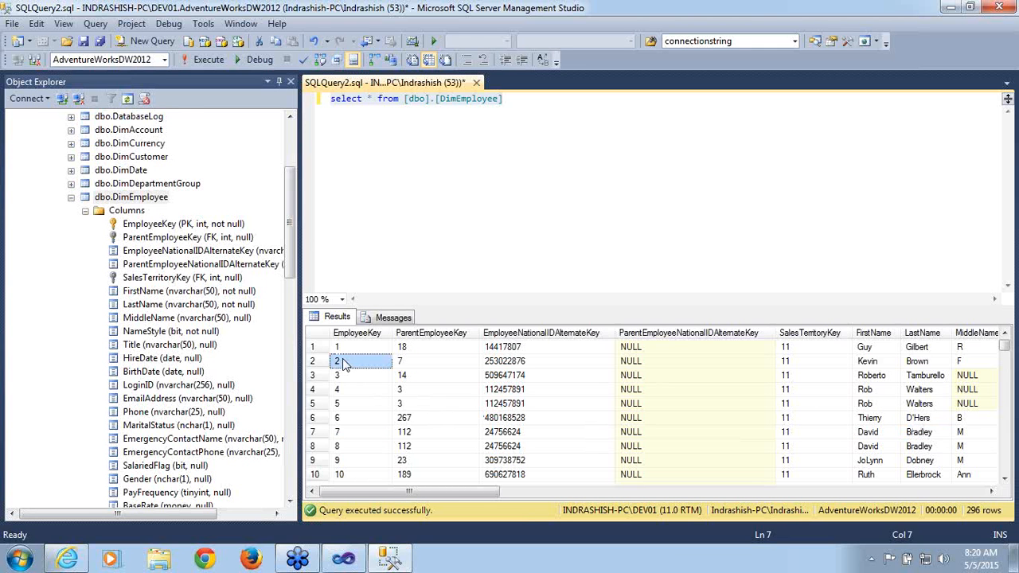
- Compare the first row's ParentEmployeeKey with the EmployeeKey in rows 5 and 9, then check both key column definitions of dbo.DimEmployee
click(429, 348)
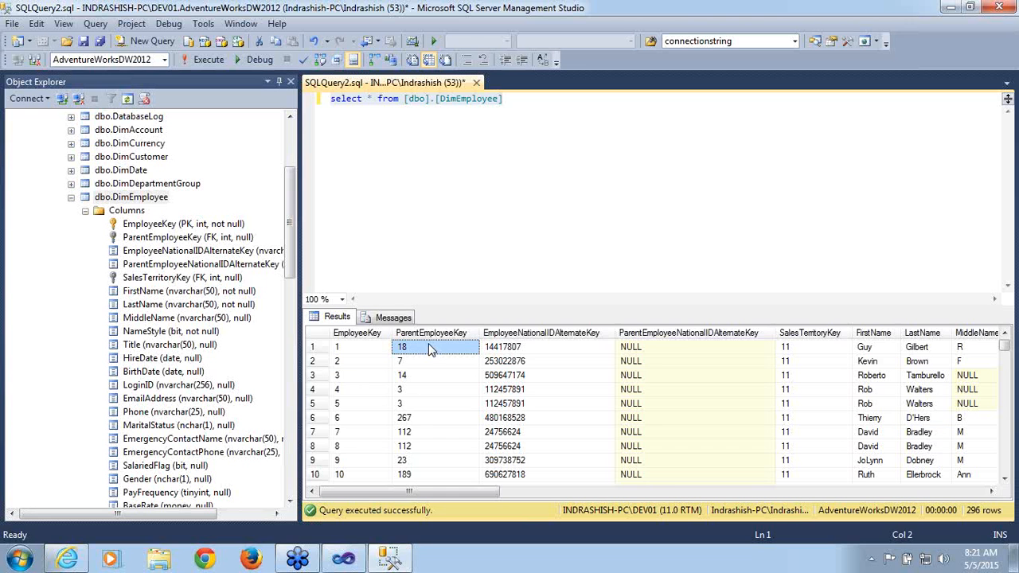
click(349, 406)
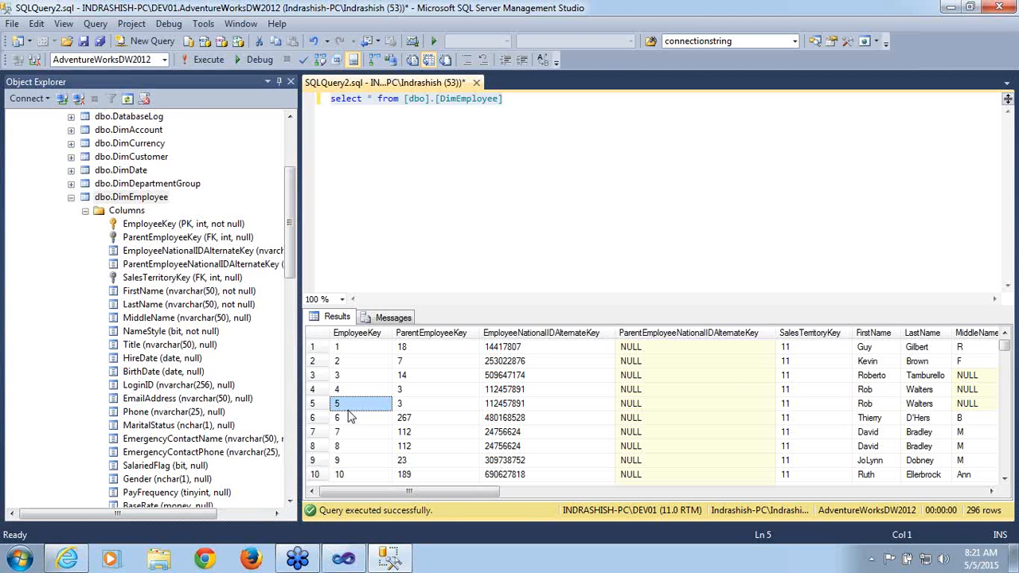
click(421, 353)
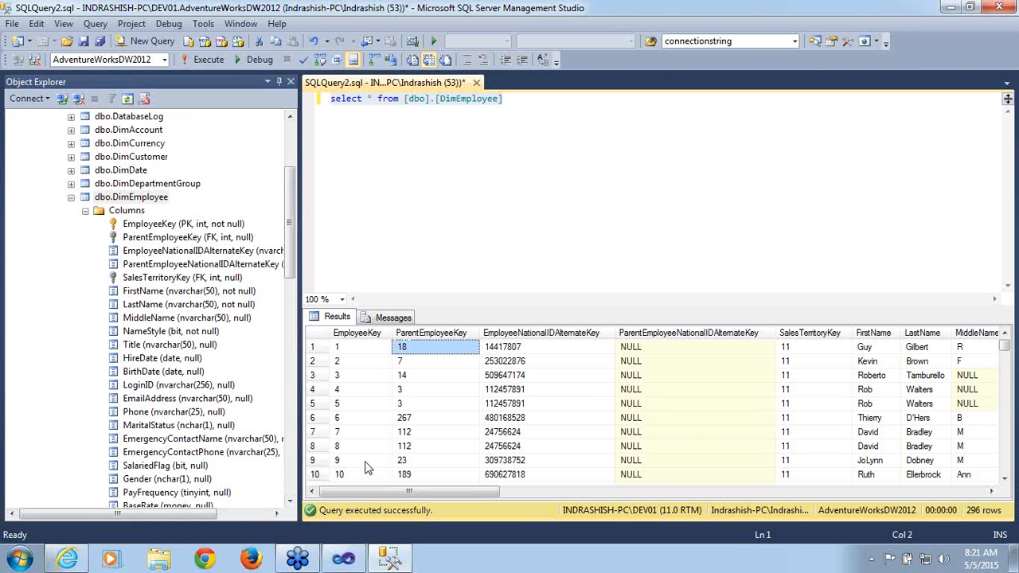
click(363, 460)
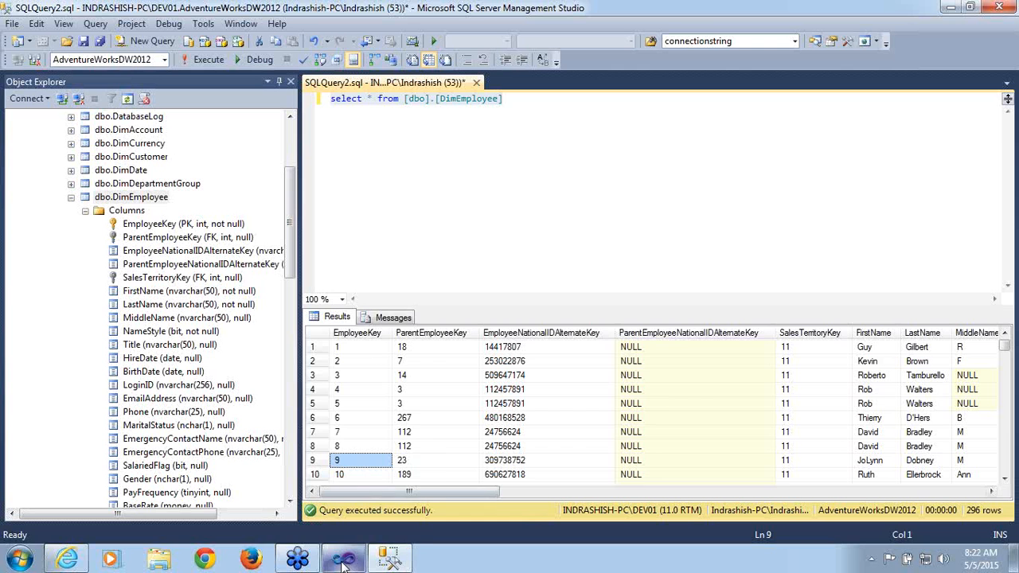
click(144, 226)
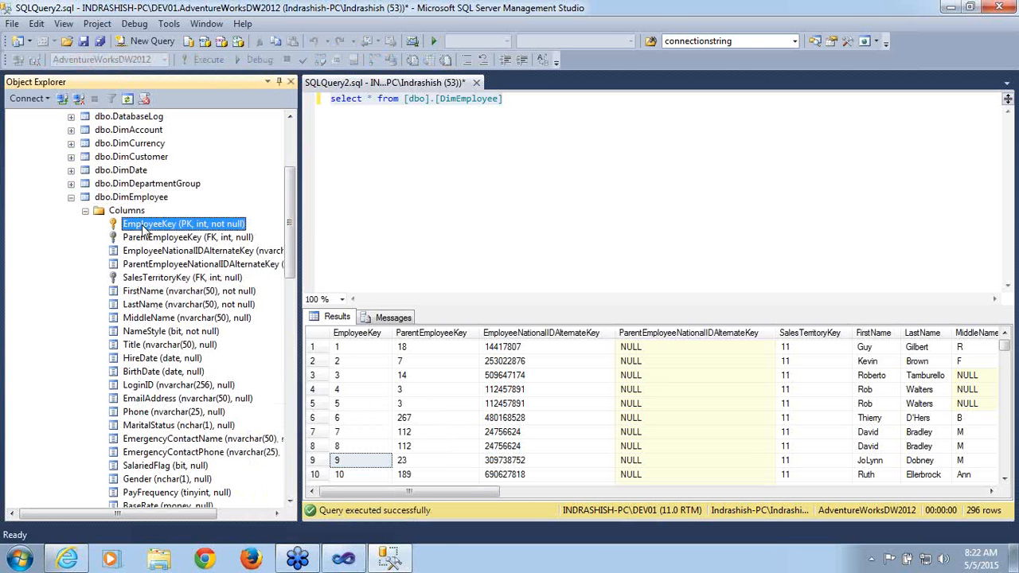
click(148, 238)
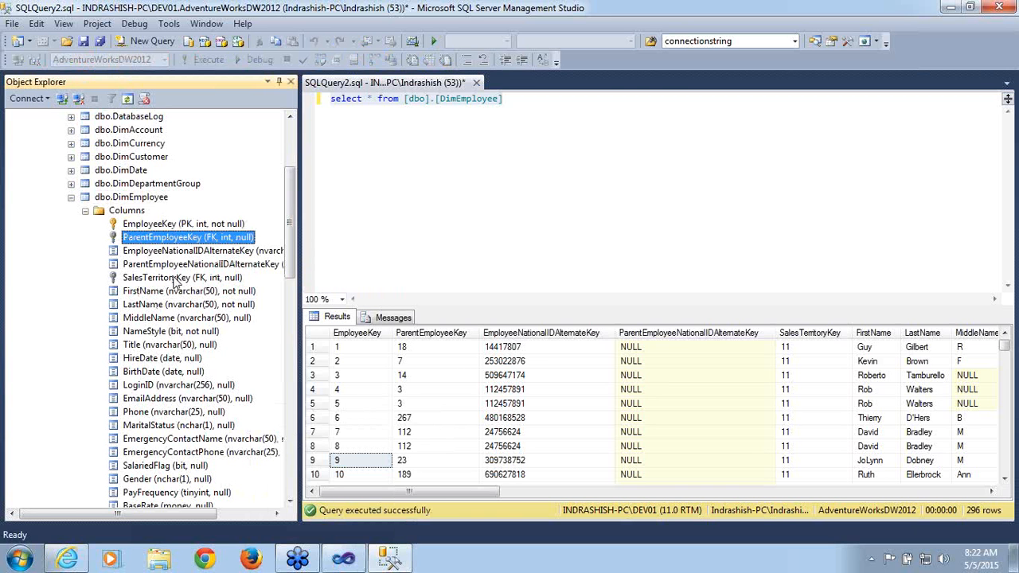
- Switch to Visual Studio, open the Adventure Works DW2012.dsv data source view and locate the DimEmployee table in its diagram
click(344, 559)
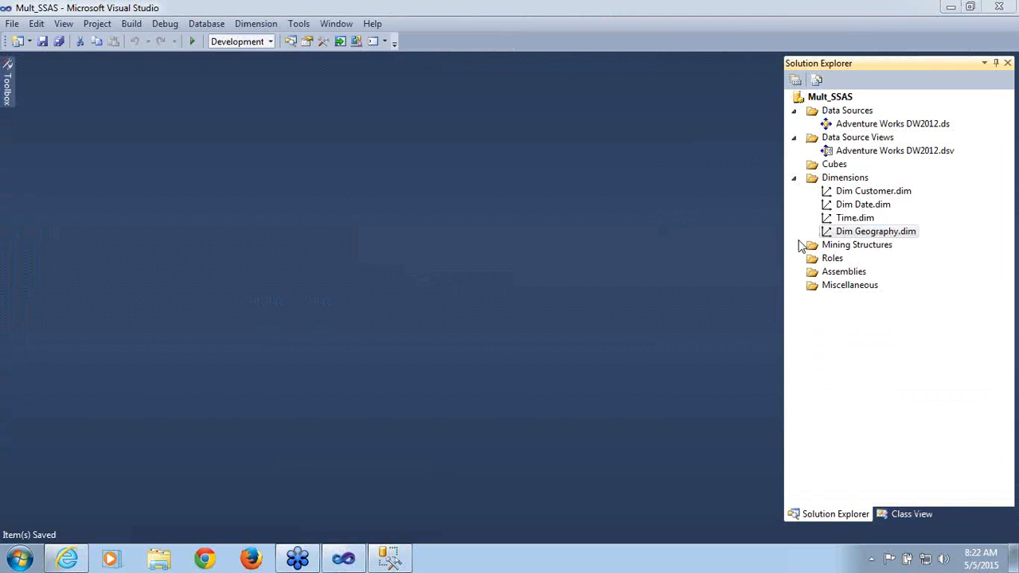
click(878, 138)
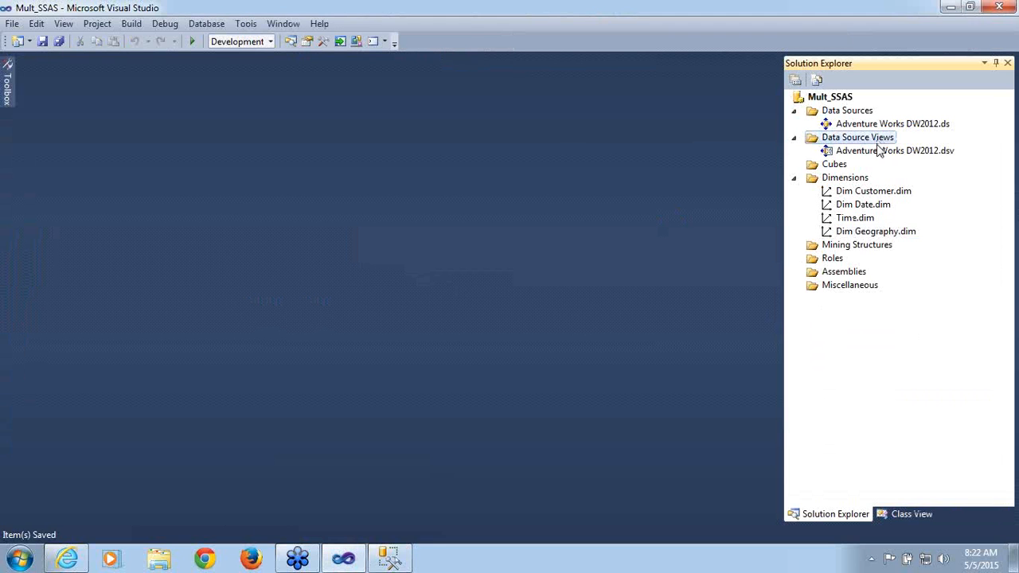
double_click(881, 152)
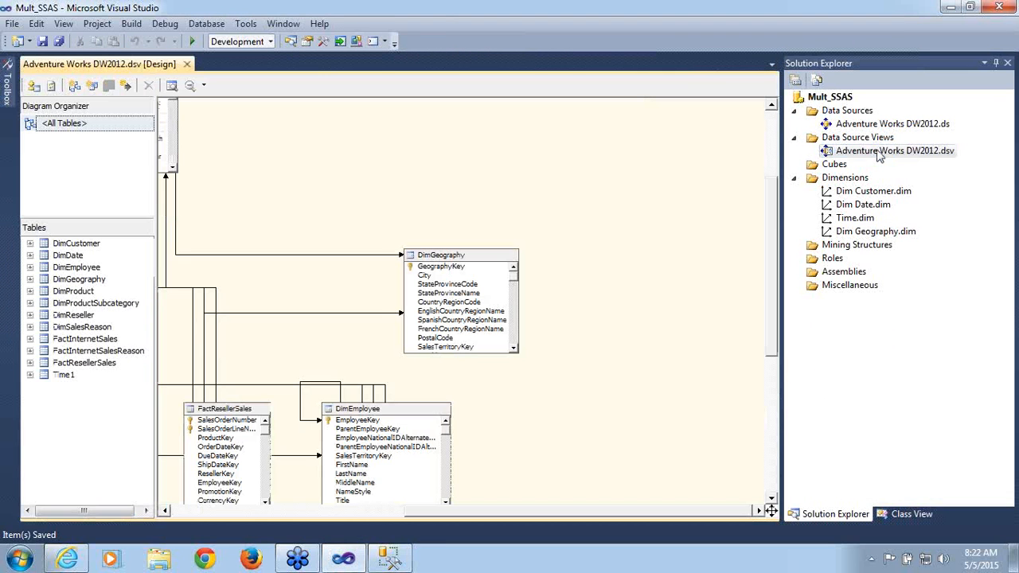
click(84, 269)
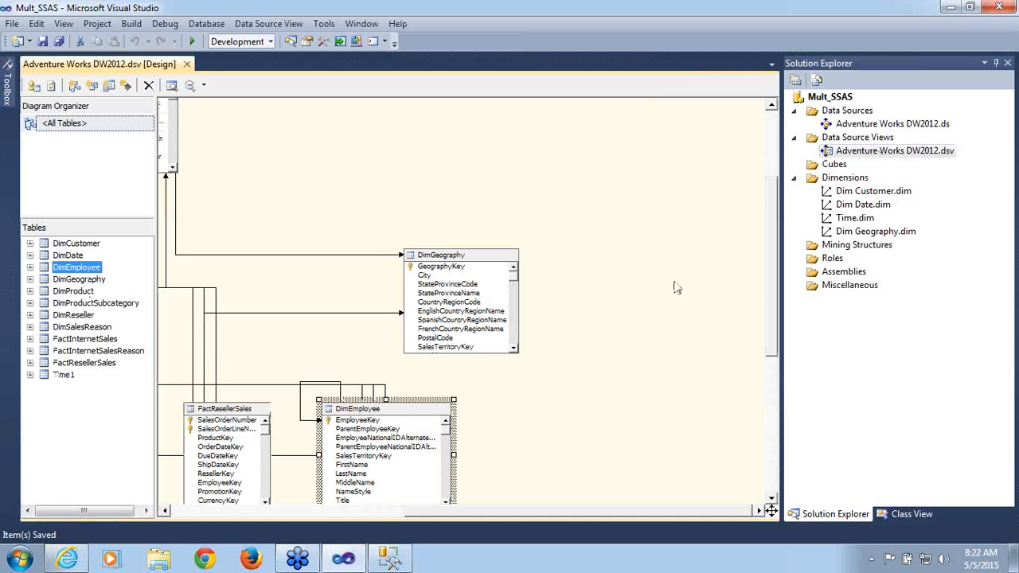
drag(775, 217, 784, 265)
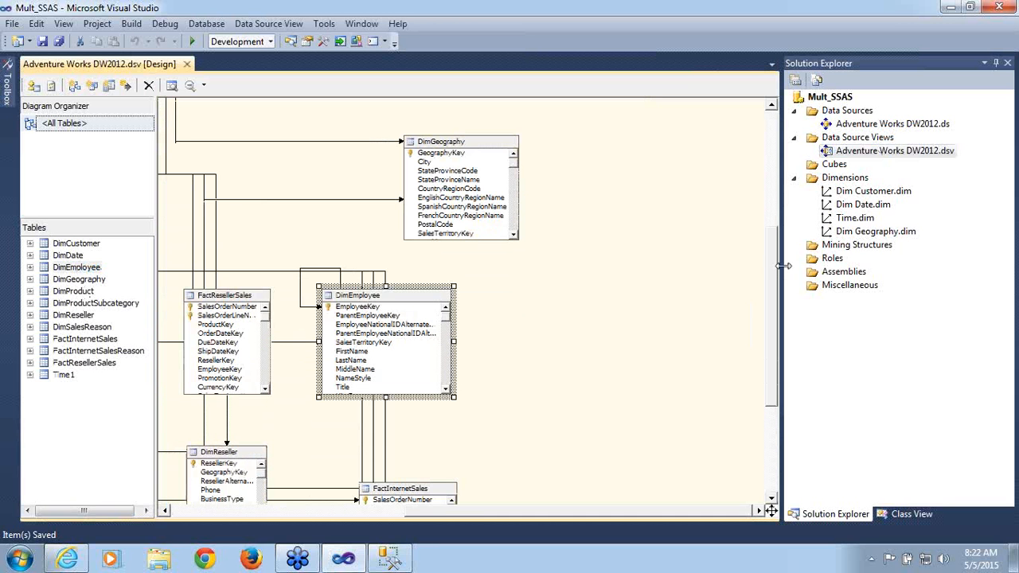
- Inspect the source and destination columns of DimEmployee's self-referencing relationship, then close its definition without changes
click(298, 311)
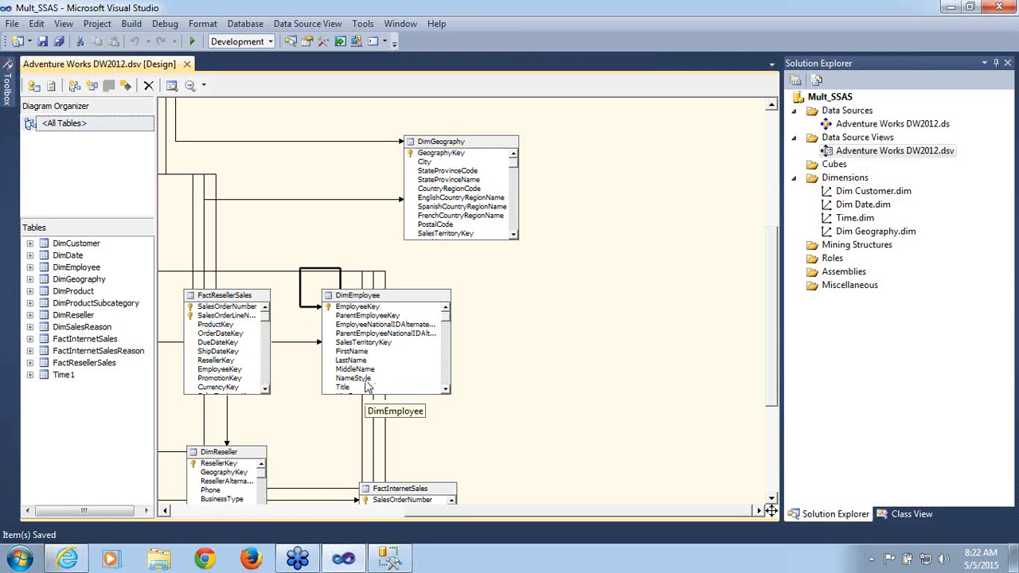
double_click(304, 309)
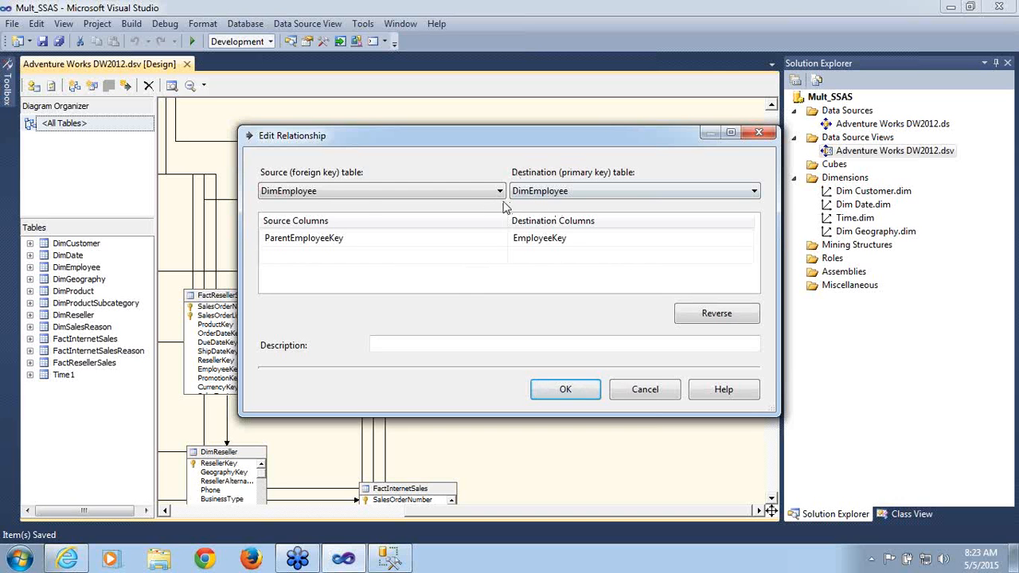
click(305, 243)
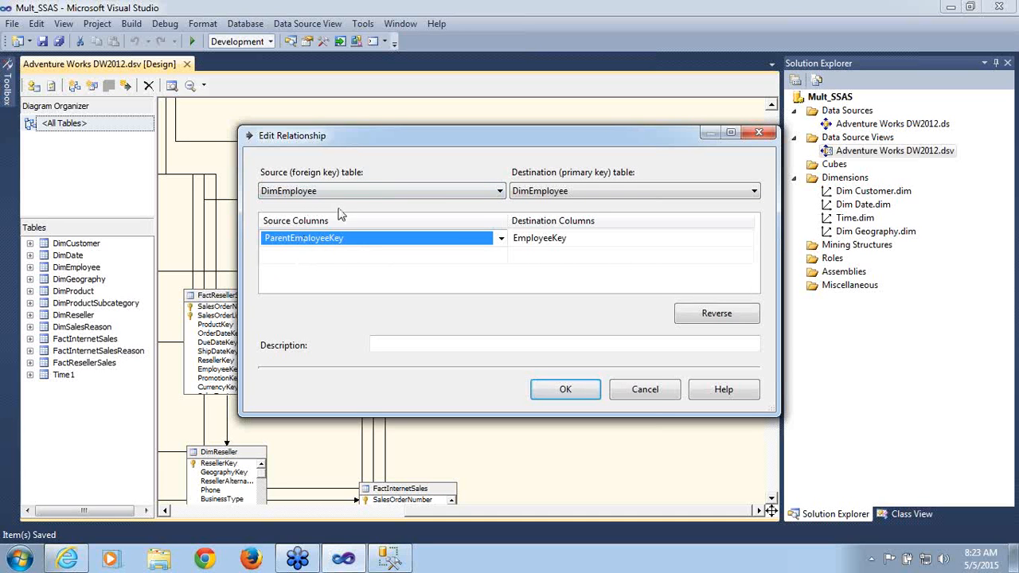
click(551, 243)
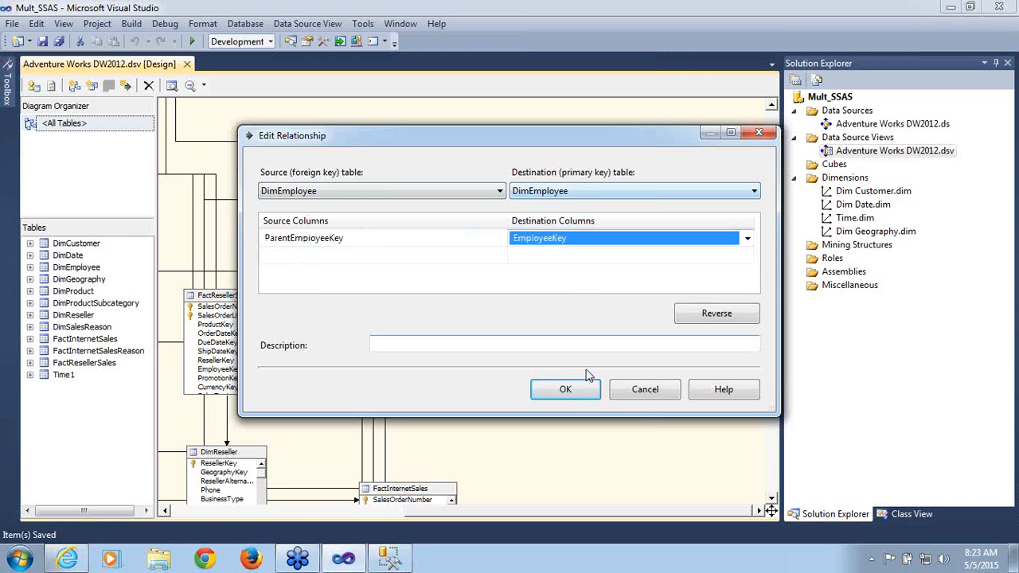
click(635, 394)
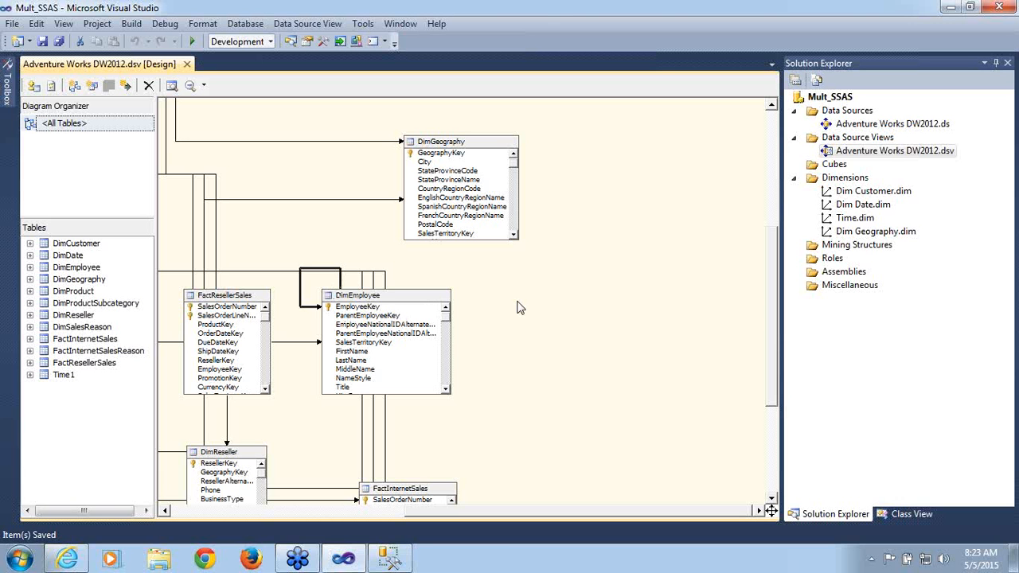
- Start a new dimension from an existing table, with DimEmployee as main table and EmployeeKey as key and name column
click(854, 182)
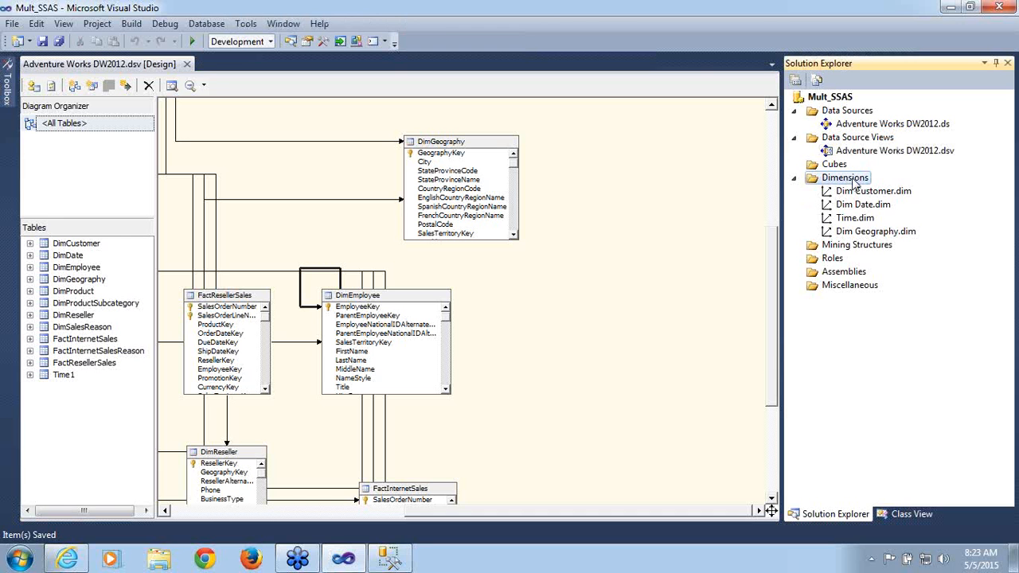
right_click(853, 183)
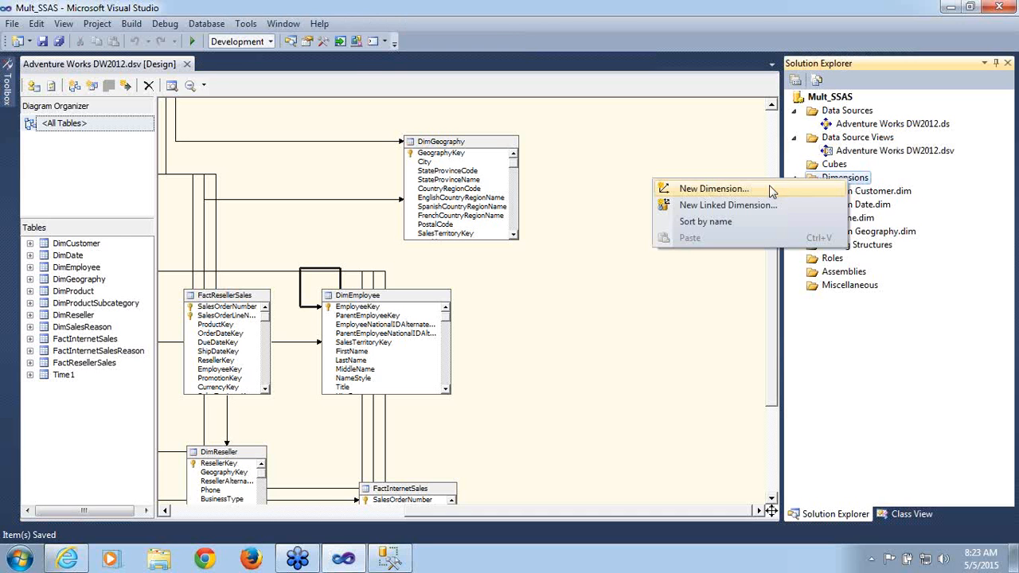
click(709, 188)
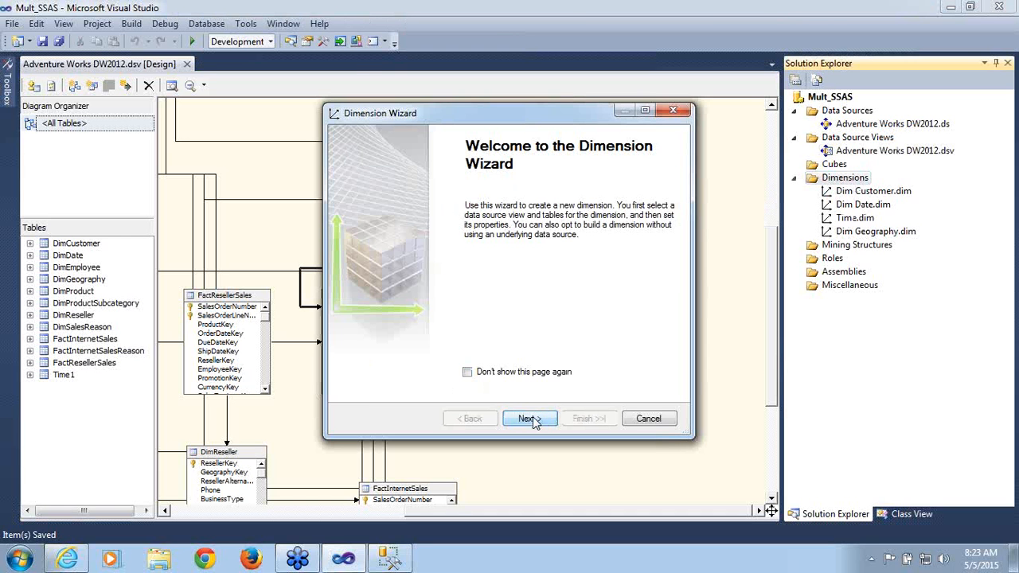
click(530, 419)
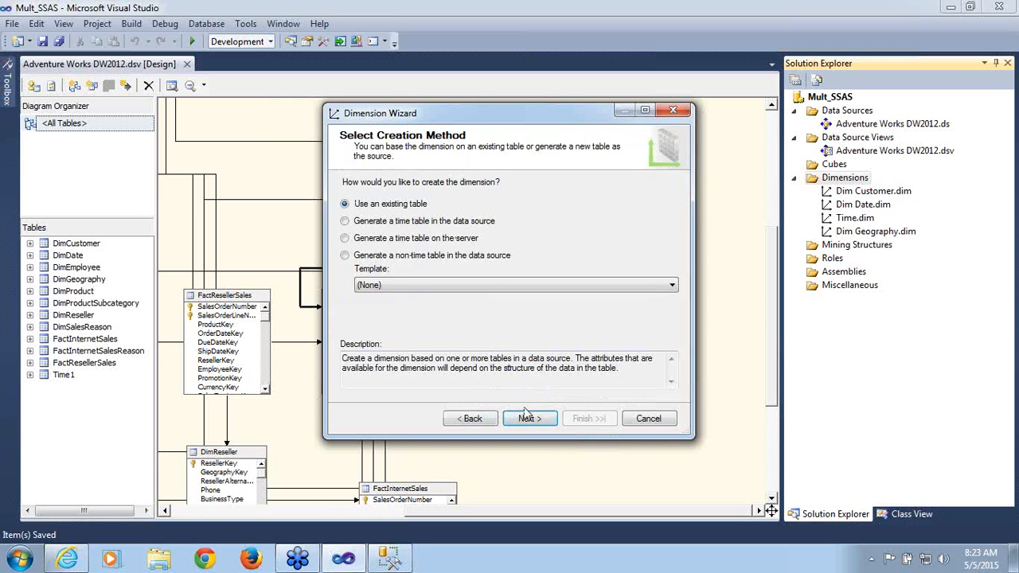
click(530, 420)
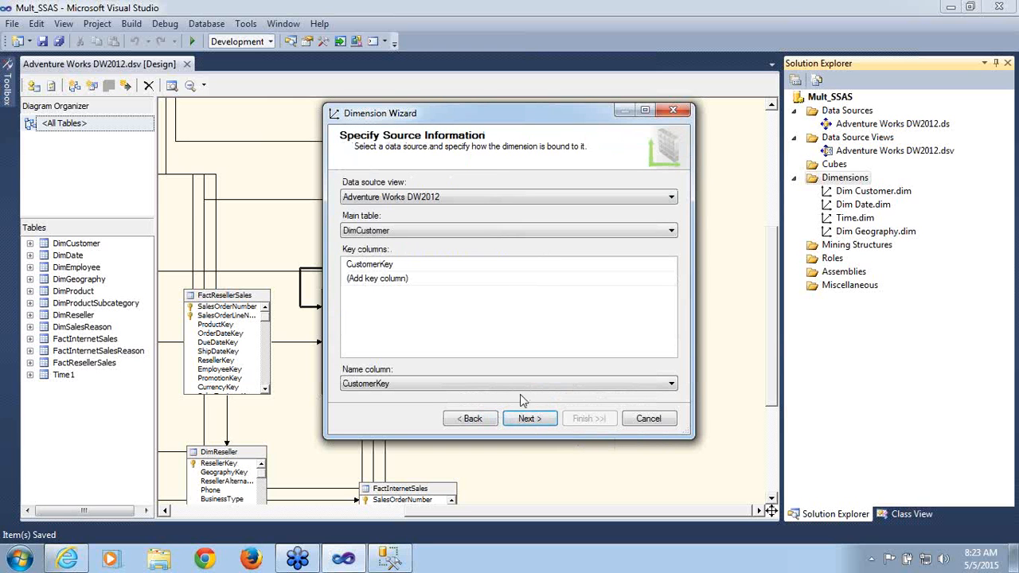
click(491, 230)
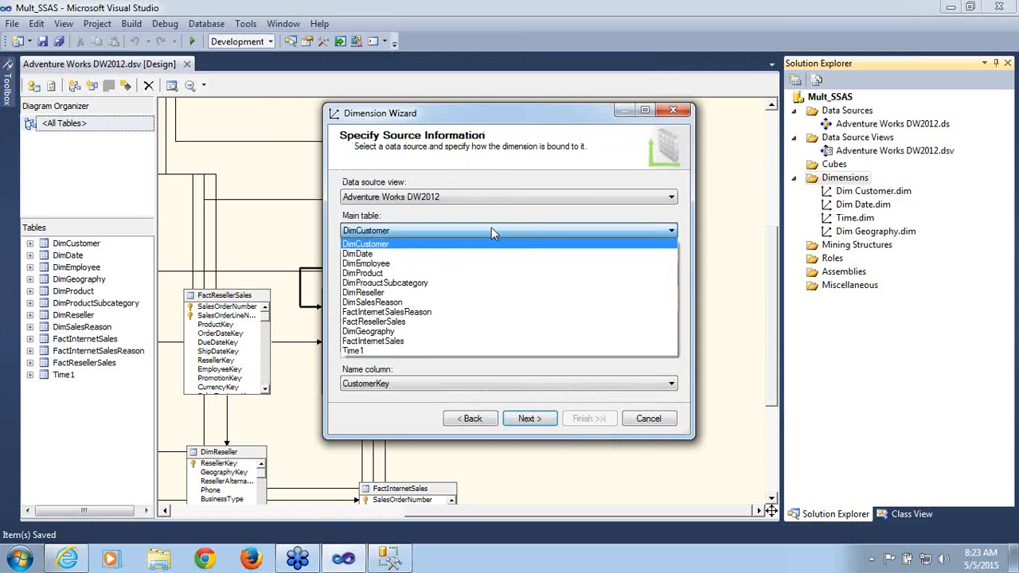
click(424, 266)
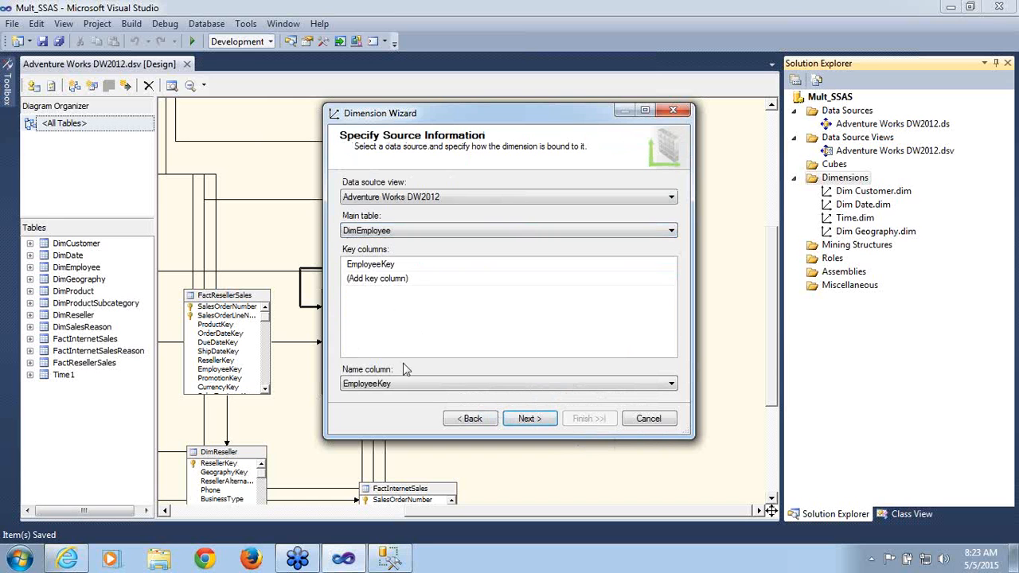
click(526, 418)
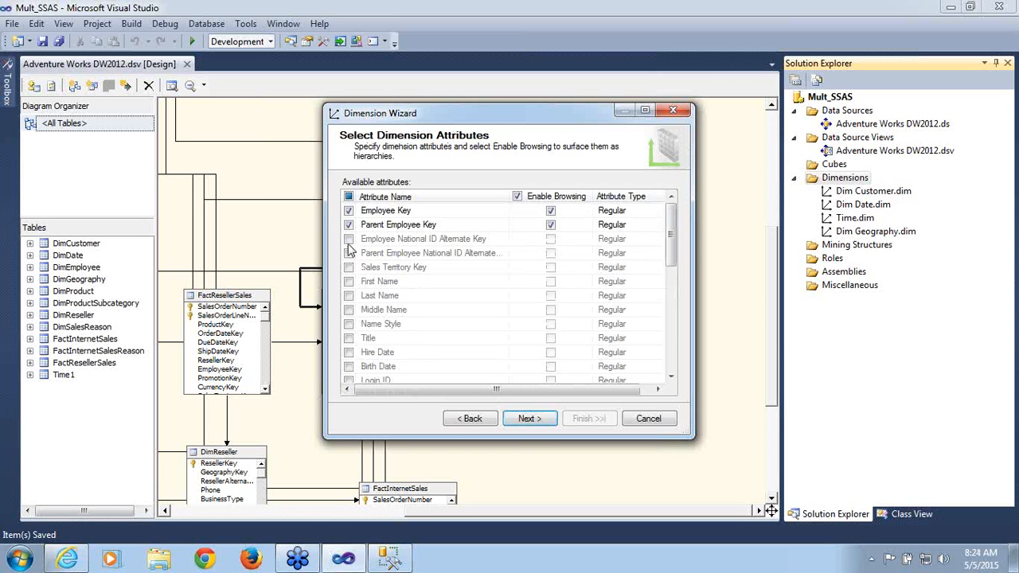
- Include First Name, Last Name, Title, Hire Date and Birth Date as attributes of the new dimension
click(348, 281)
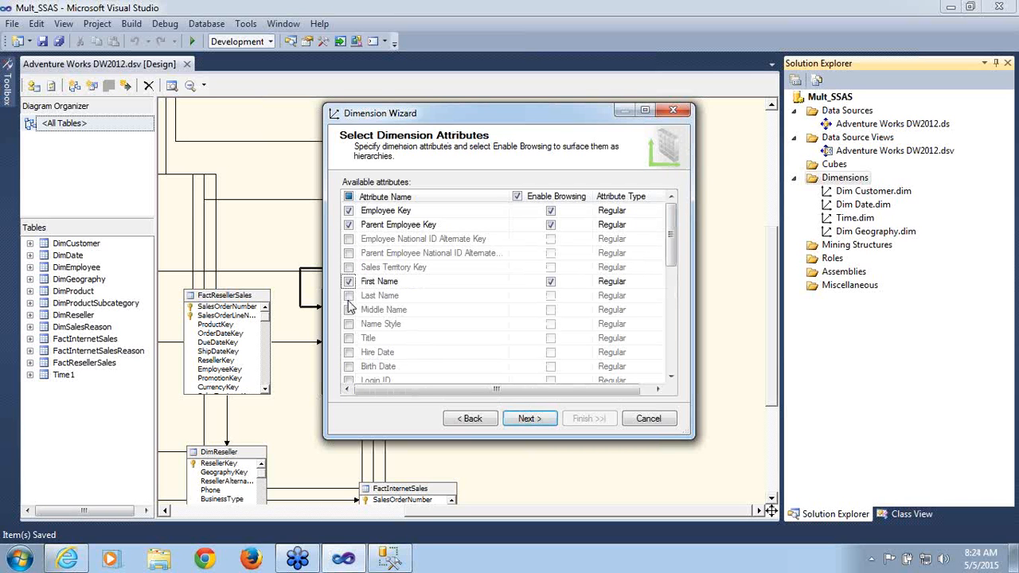
click(349, 297)
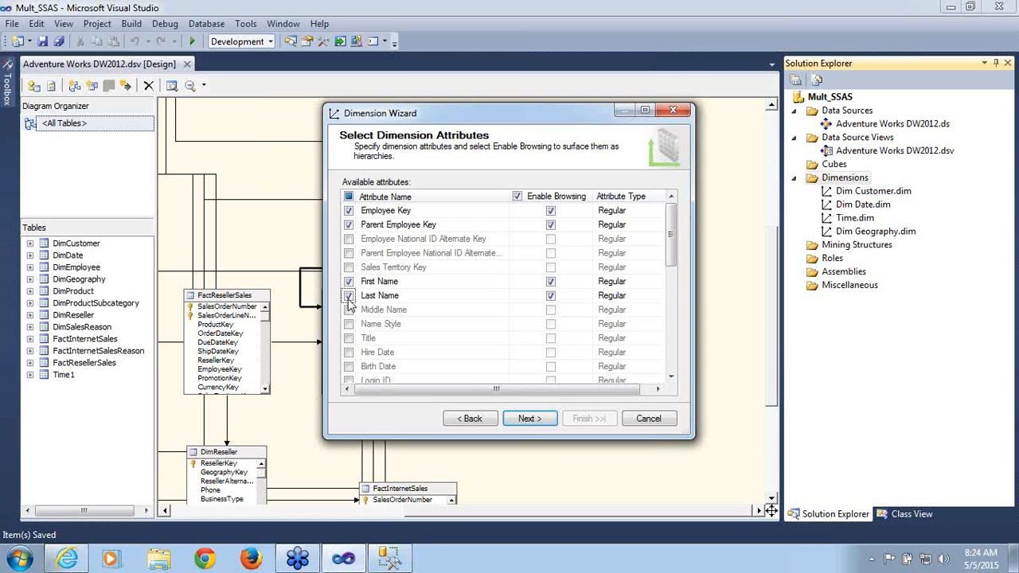
click(349, 338)
click(349, 353)
click(348, 367)
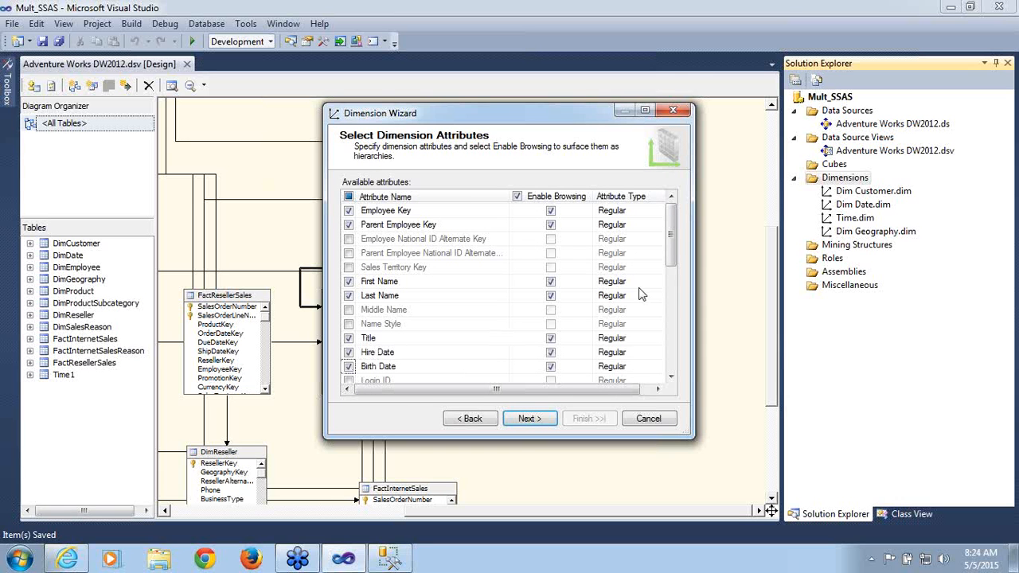
- Also include the Login ID, Email Address, Marital Status, Phone, Gender and Vacation Hours attributes
click(669, 262)
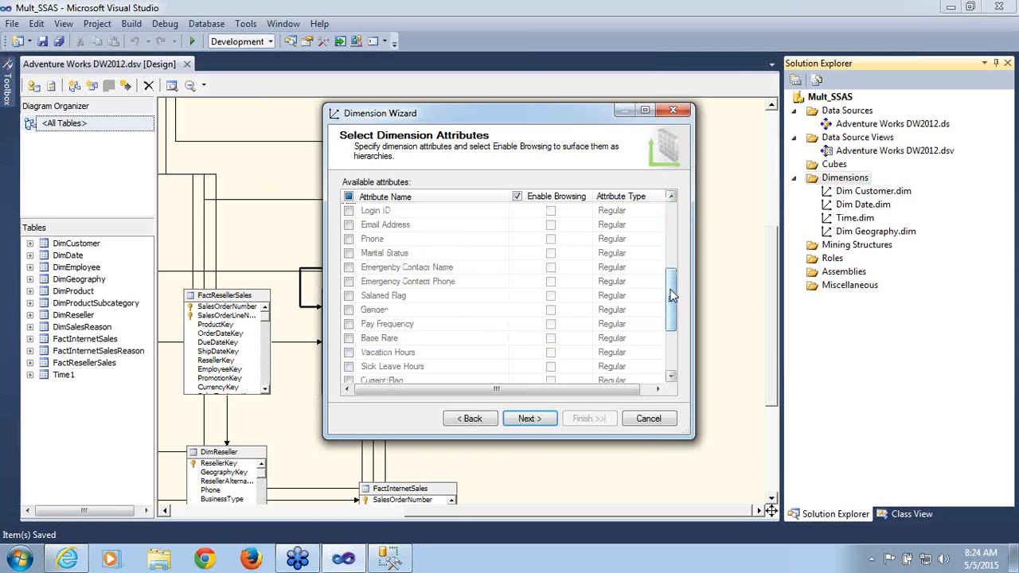
click(348, 210)
click(349, 224)
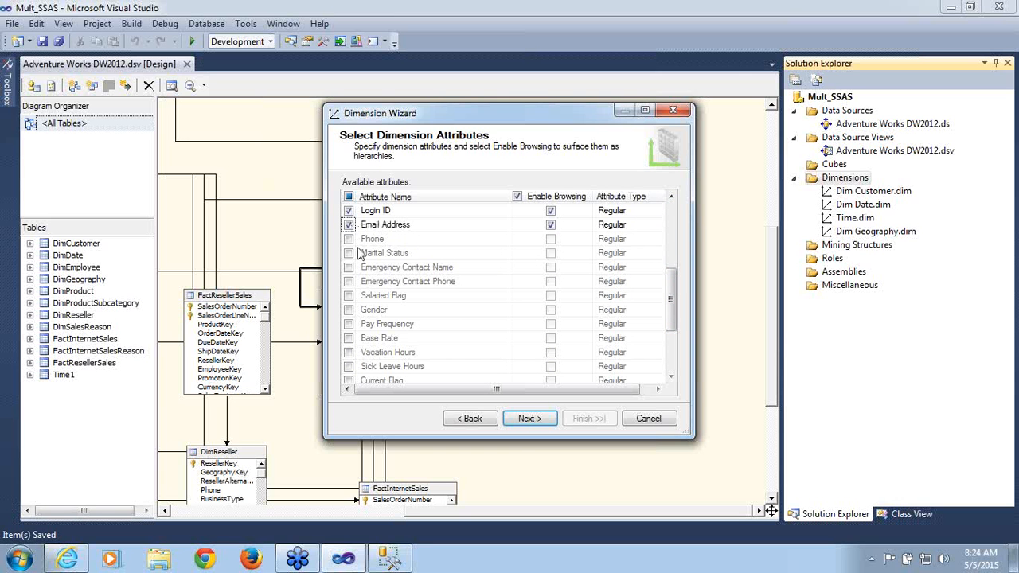
click(348, 253)
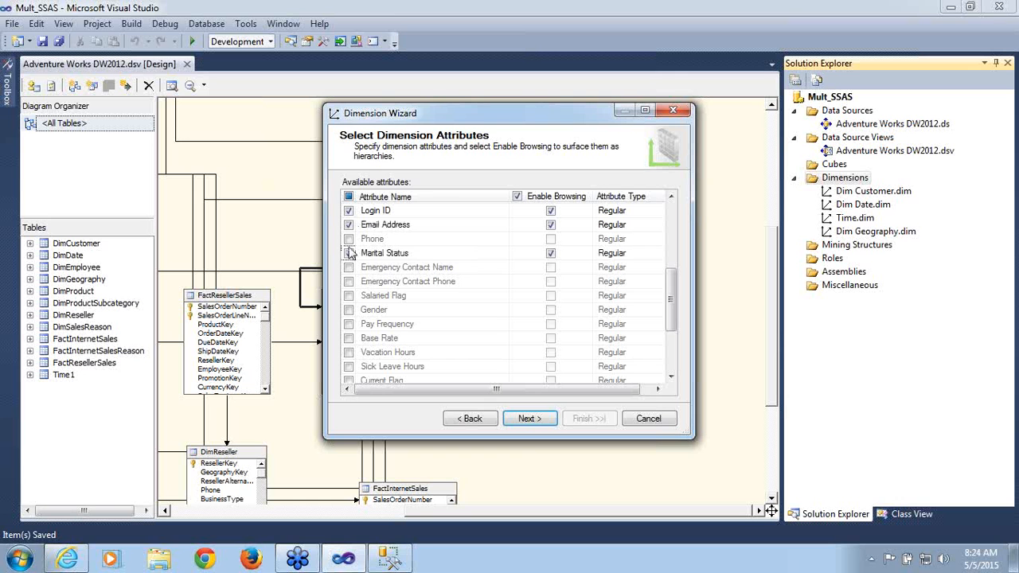
click(349, 239)
click(348, 310)
click(349, 352)
- Include the Department Name attribute and finish creating the dimension under the name Dim Employee
drag(671, 295, 675, 329)
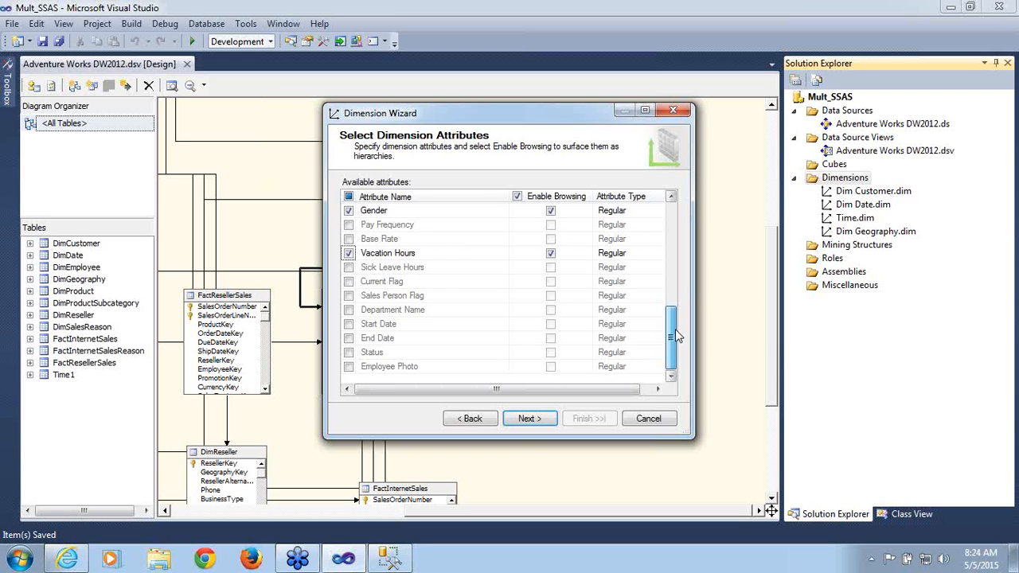
click(348, 309)
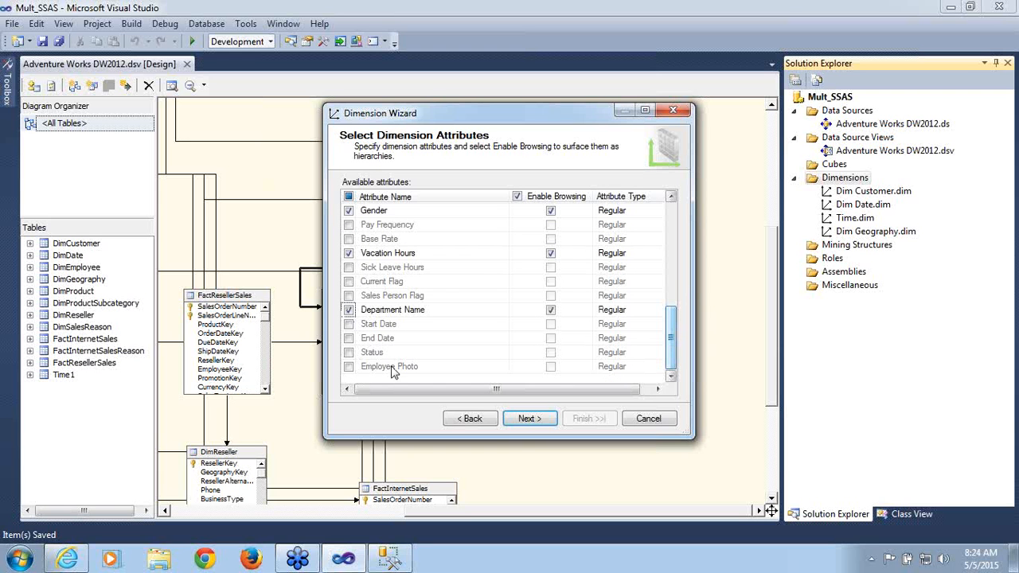
click(528, 419)
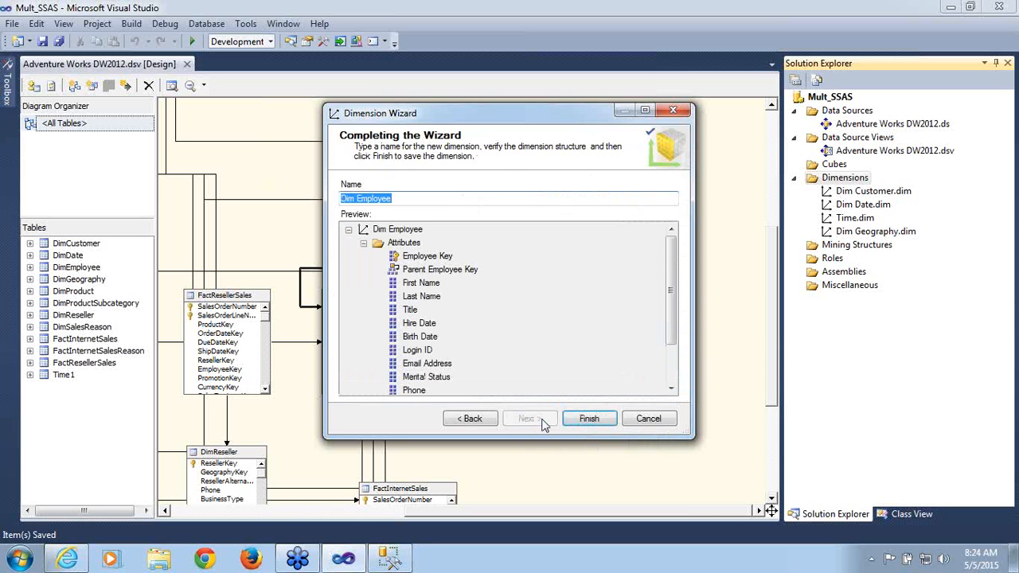
click(590, 419)
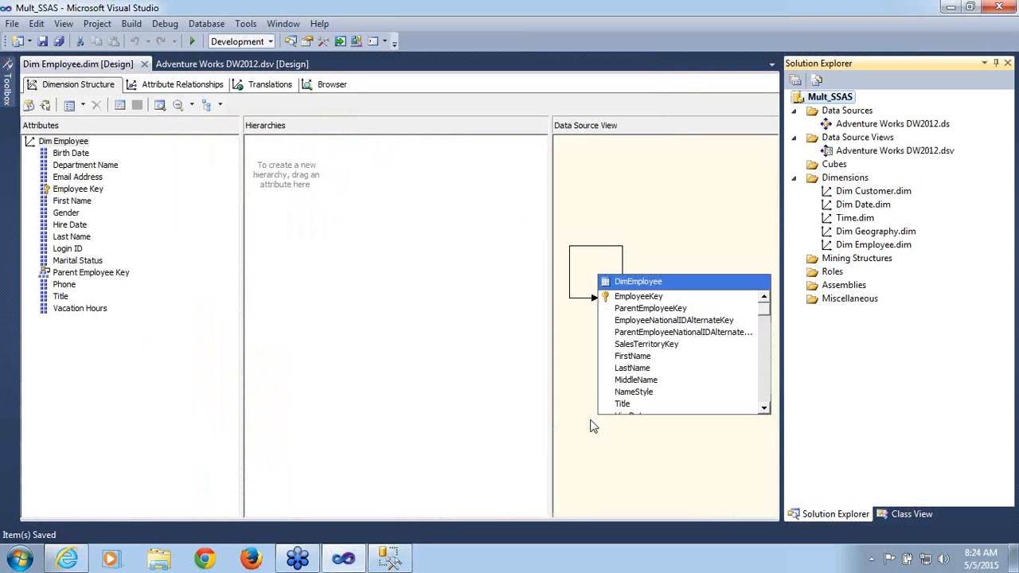
- Check the Parent Employee Key attribute and DimEmployee's self-referencing link, then deploy the project and fully process the Dim Employee dimension
click(49, 273)
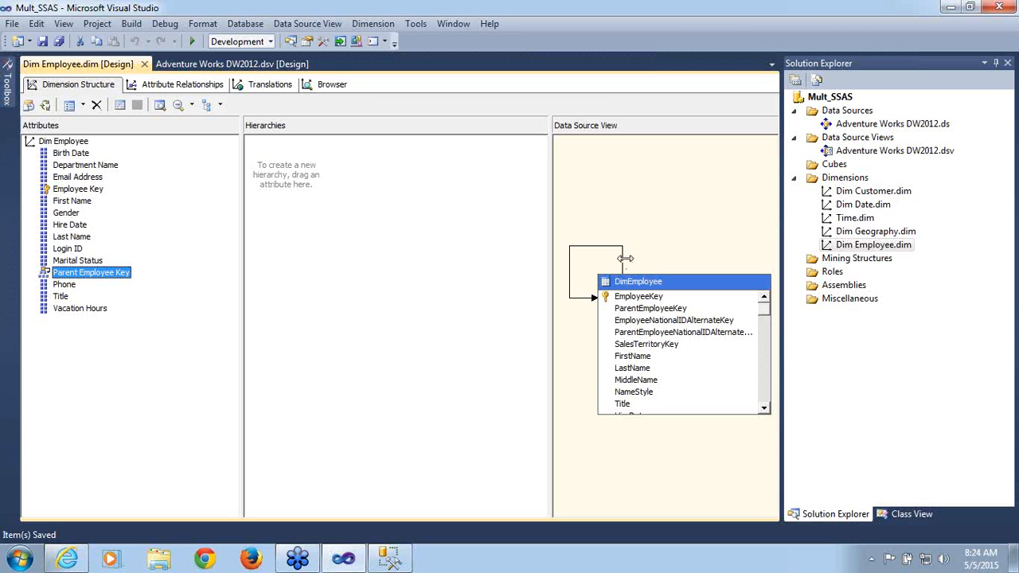
click(625, 258)
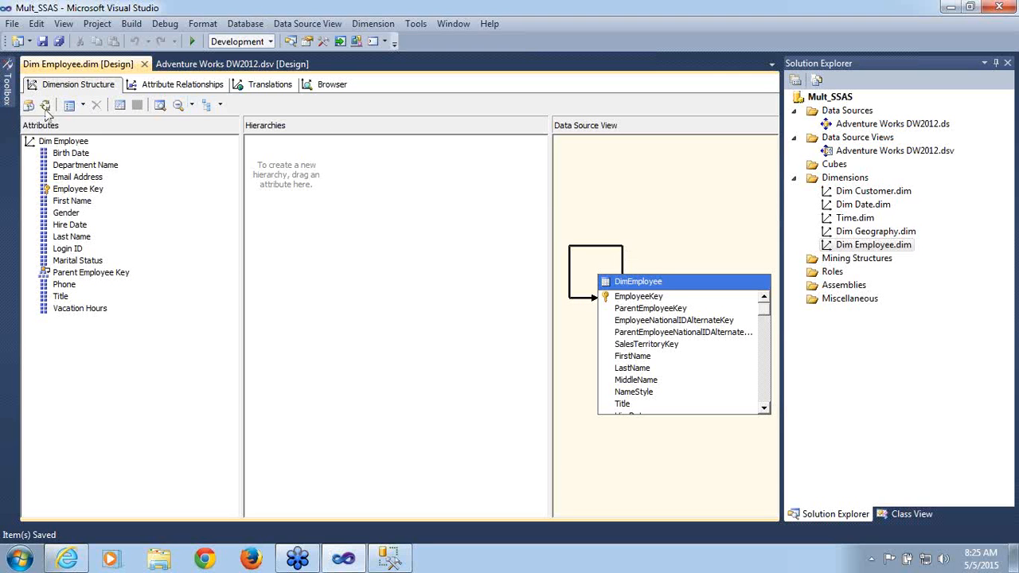
click(45, 107)
click(578, 308)
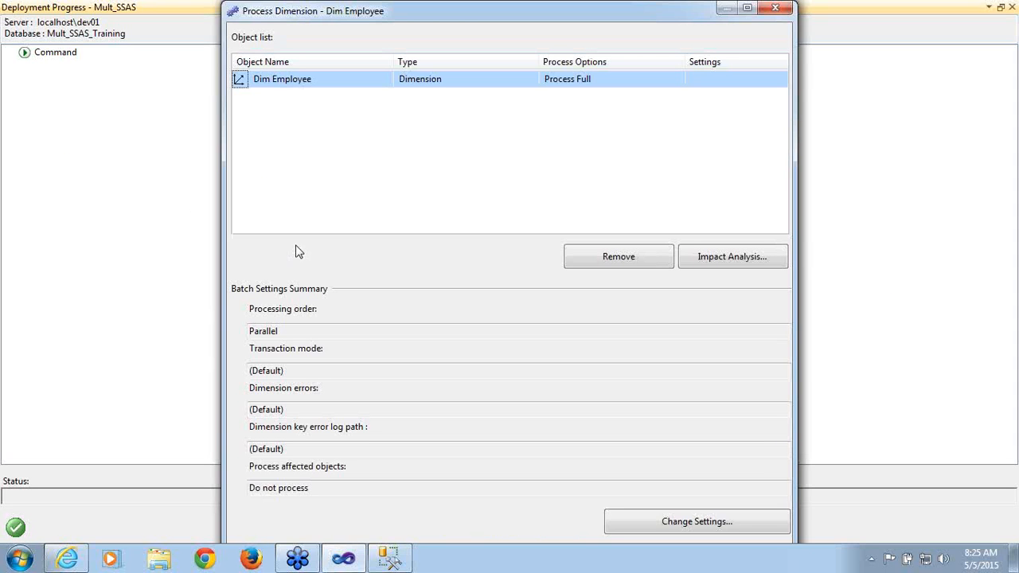
click(746, 10)
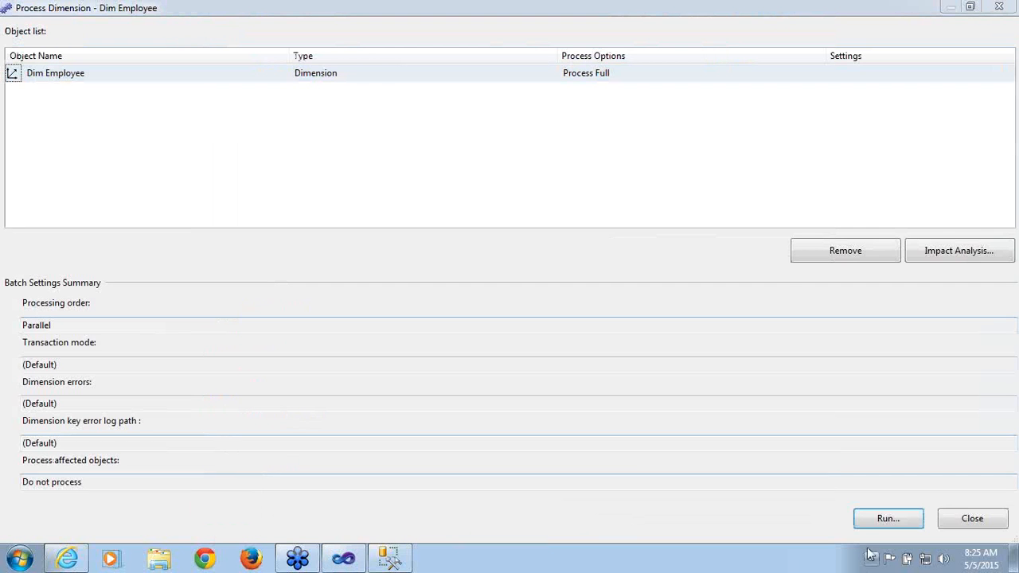
click(882, 520)
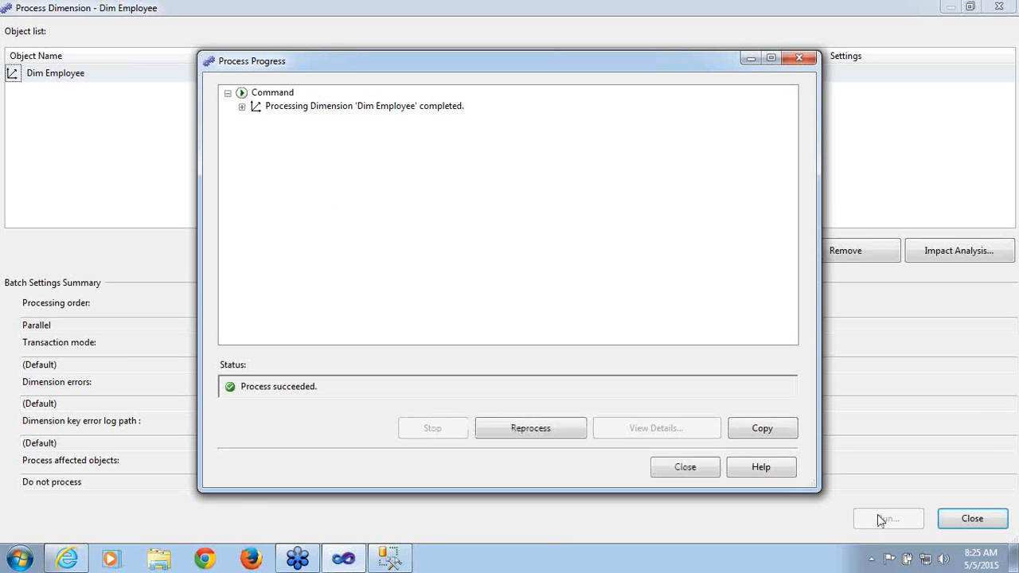
click(686, 467)
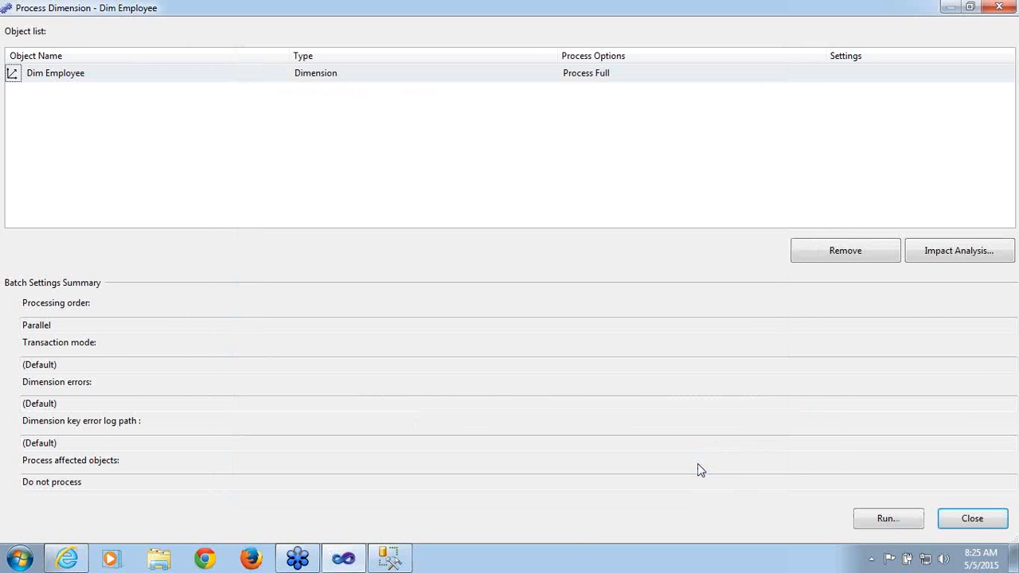
click(959, 526)
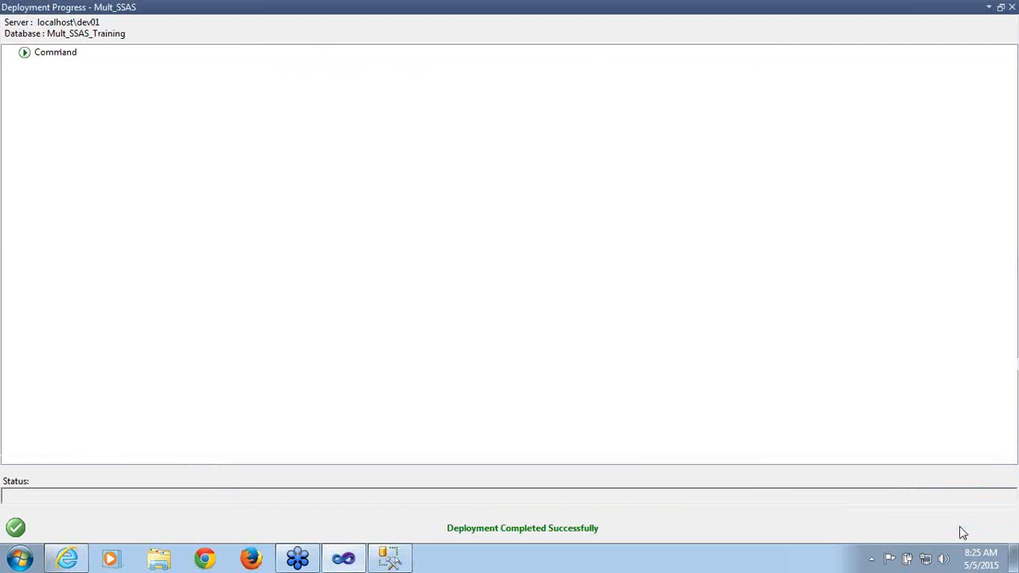
click(1012, 7)
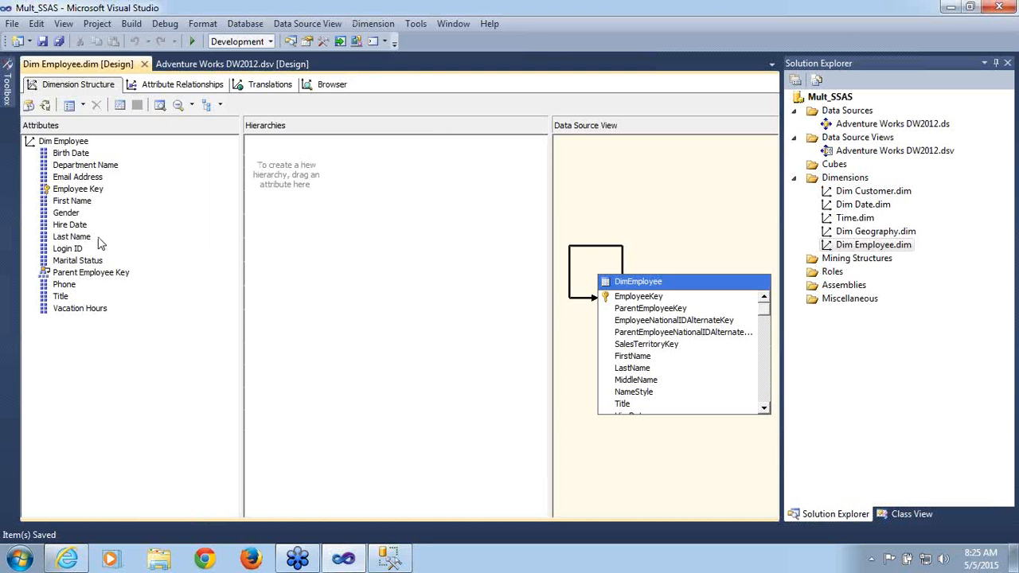
- Browse the Parent Employee Key hierarchy, expanding All and member 112 to examine the employees beneath it
click(331, 84)
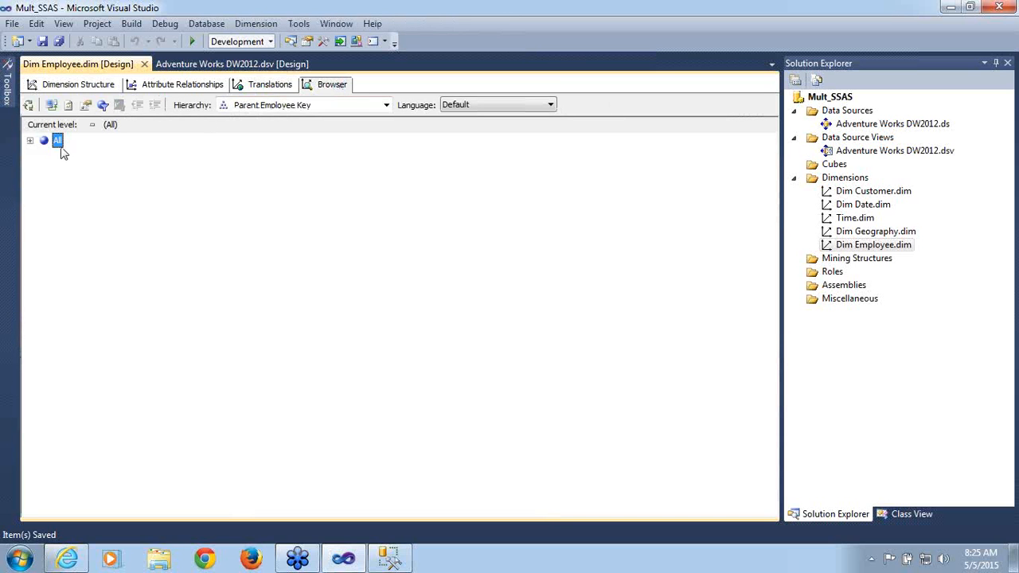
click(281, 106)
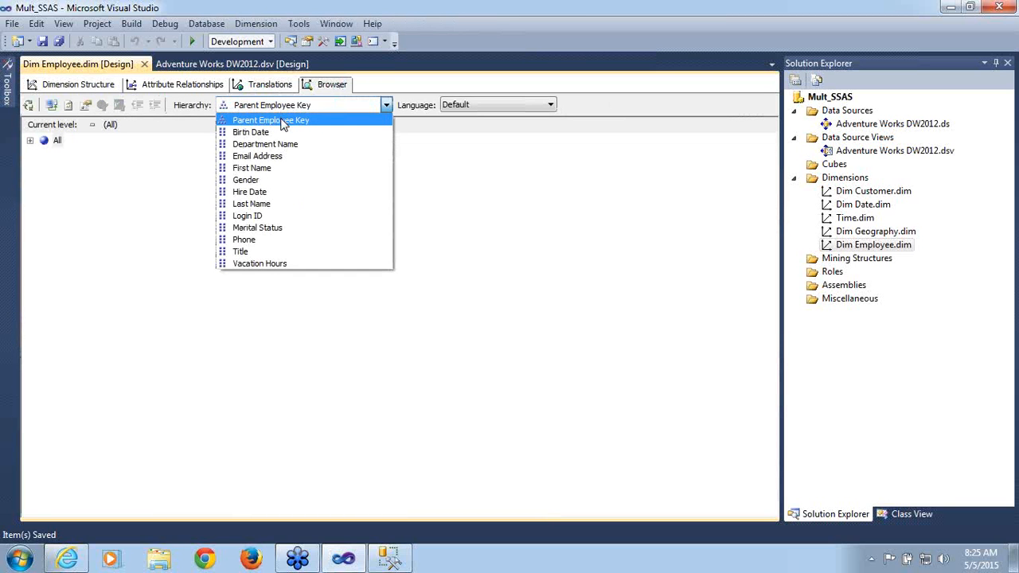
click(285, 120)
click(30, 140)
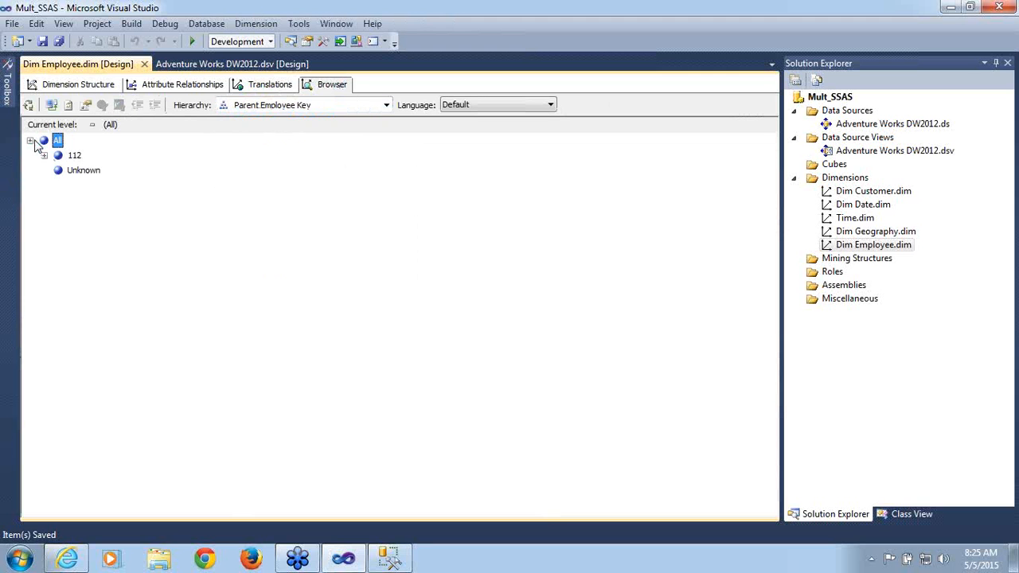
click(44, 156)
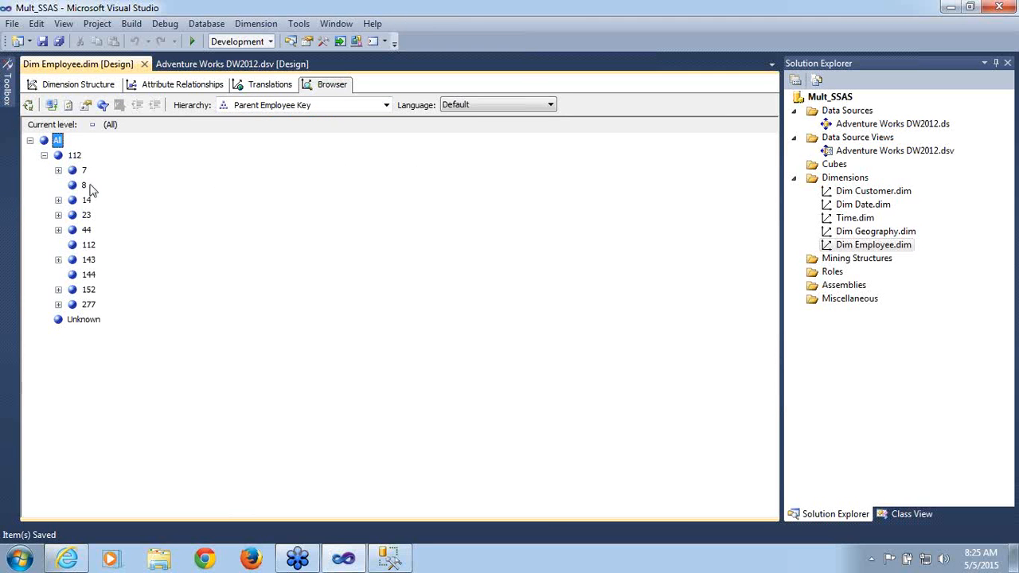
click(75, 156)
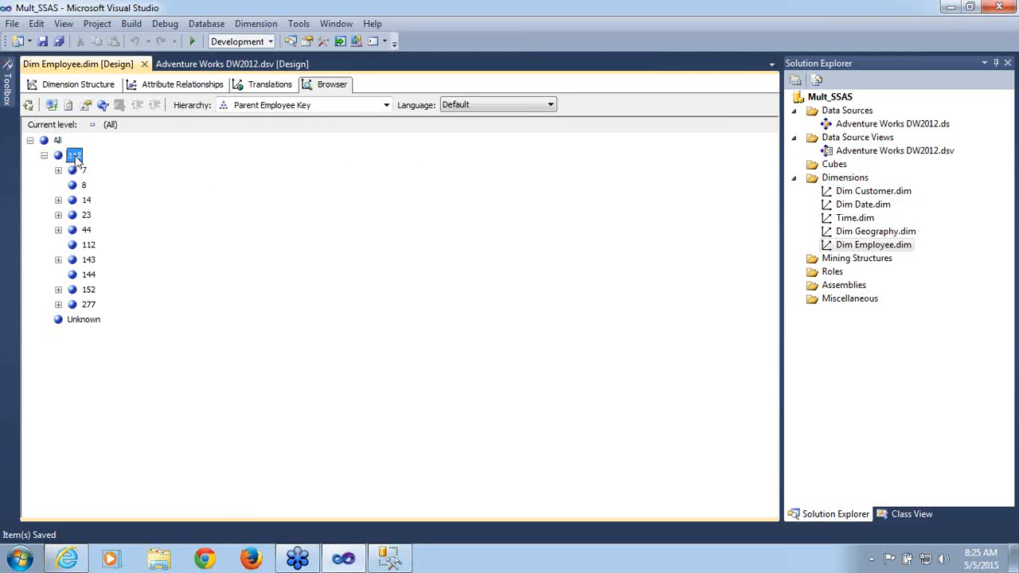
click(85, 171)
click(87, 215)
click(87, 230)
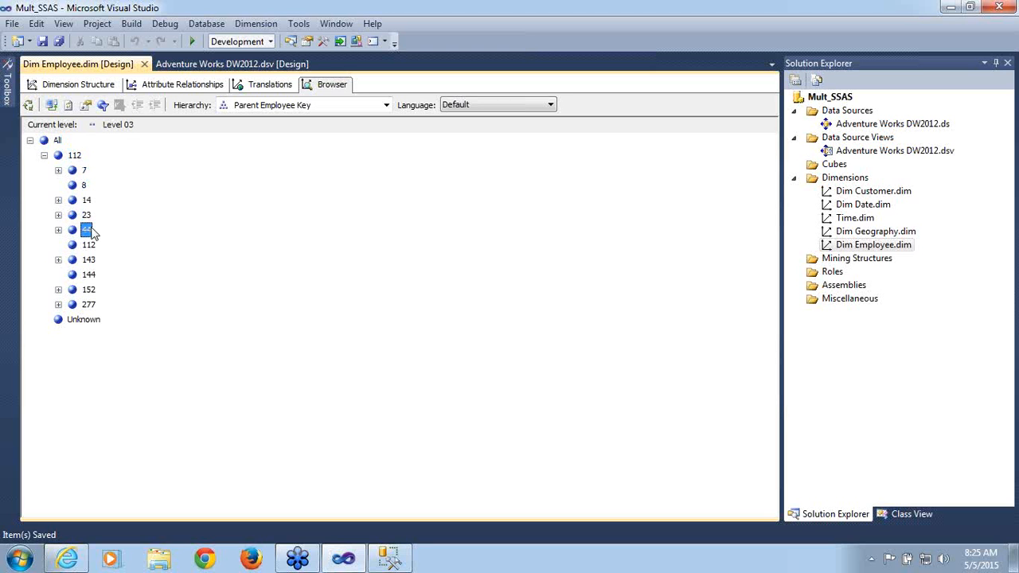
- From the dimension structure, open the data source view for editing and start a named calculation called Full Name on DimEmployee
click(79, 86)
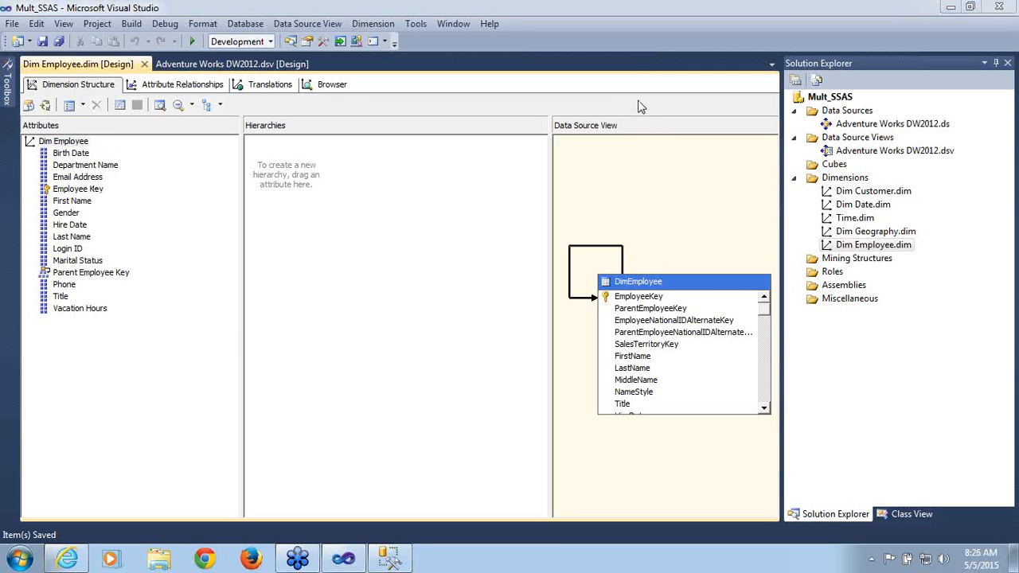
right_click(706, 285)
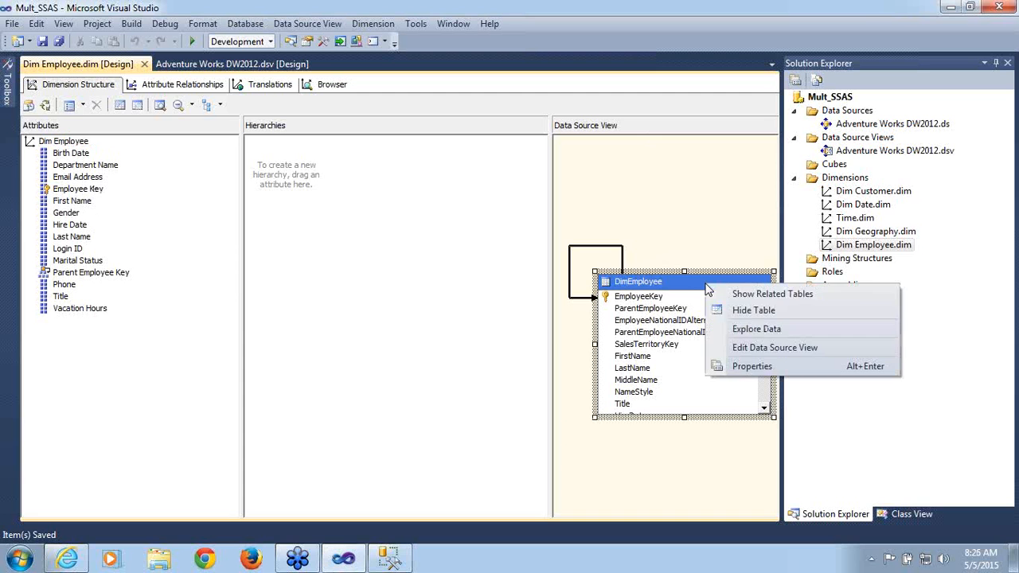
click(737, 349)
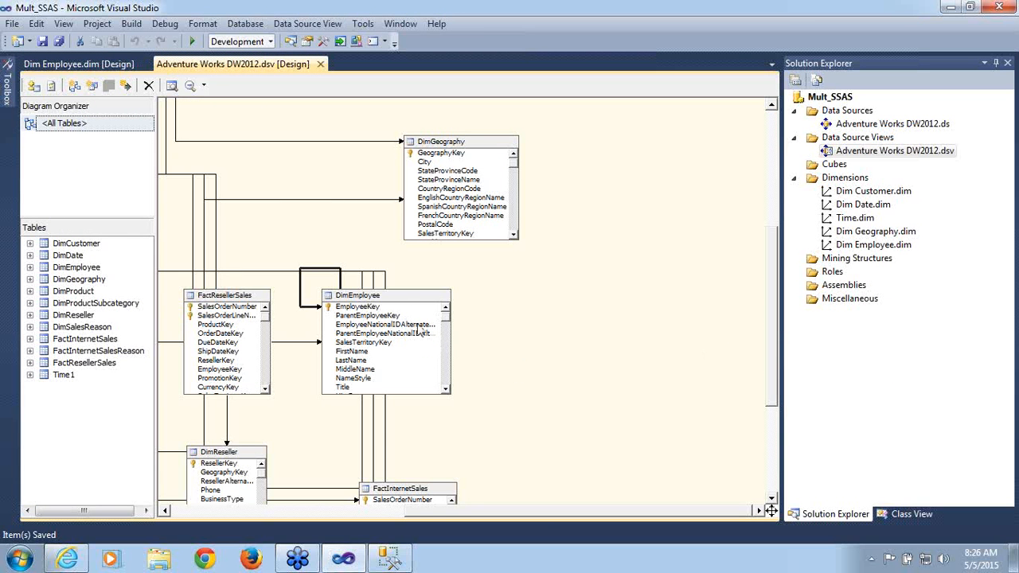
click(404, 305)
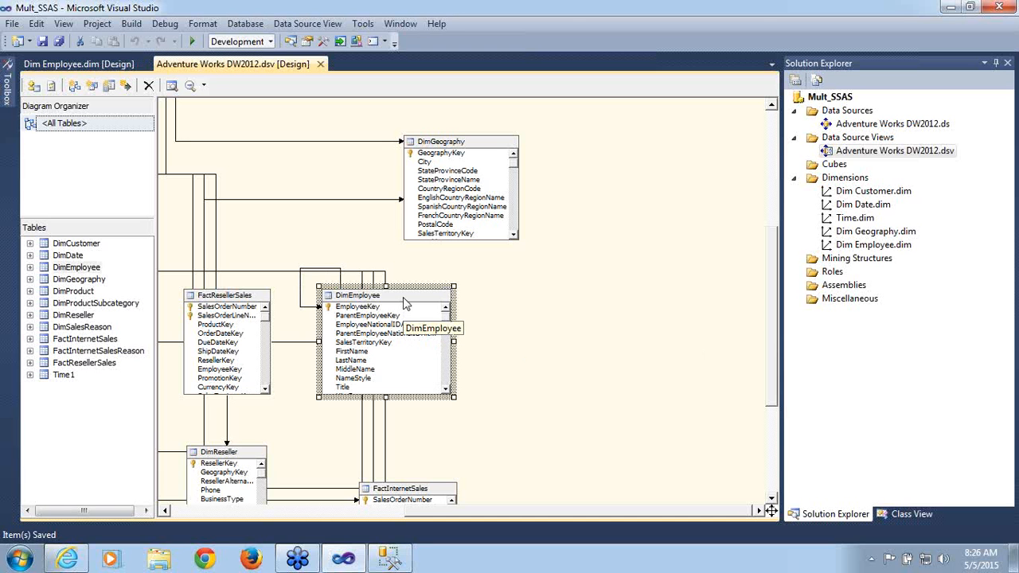
right_click(403, 303)
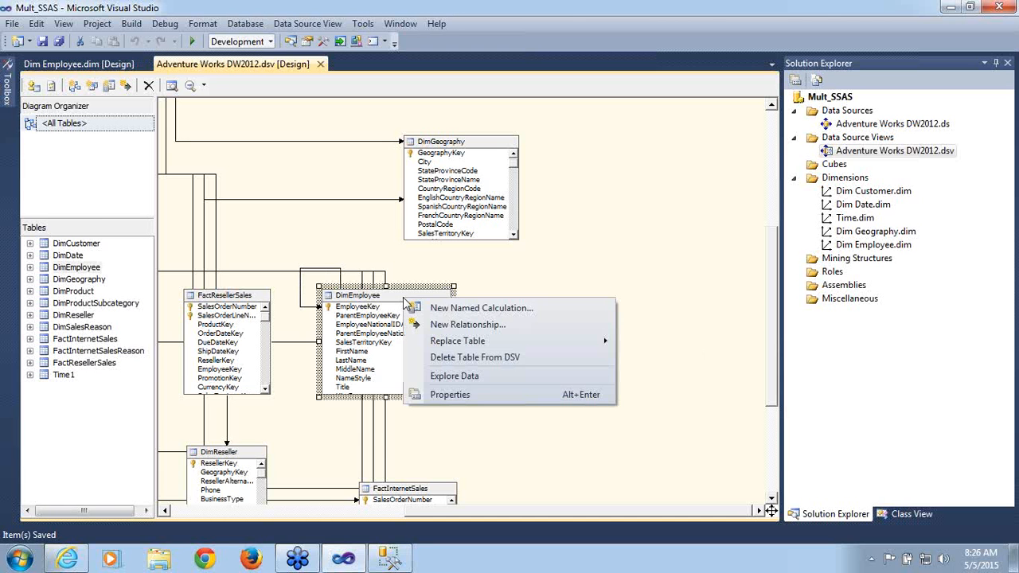
click(424, 306)
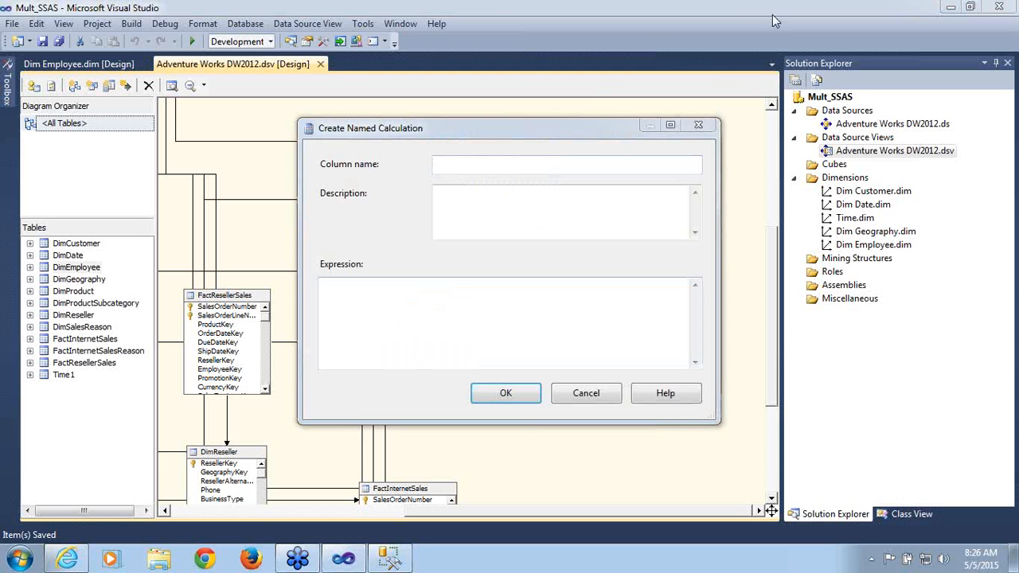
click(510, 166)
text(Full)
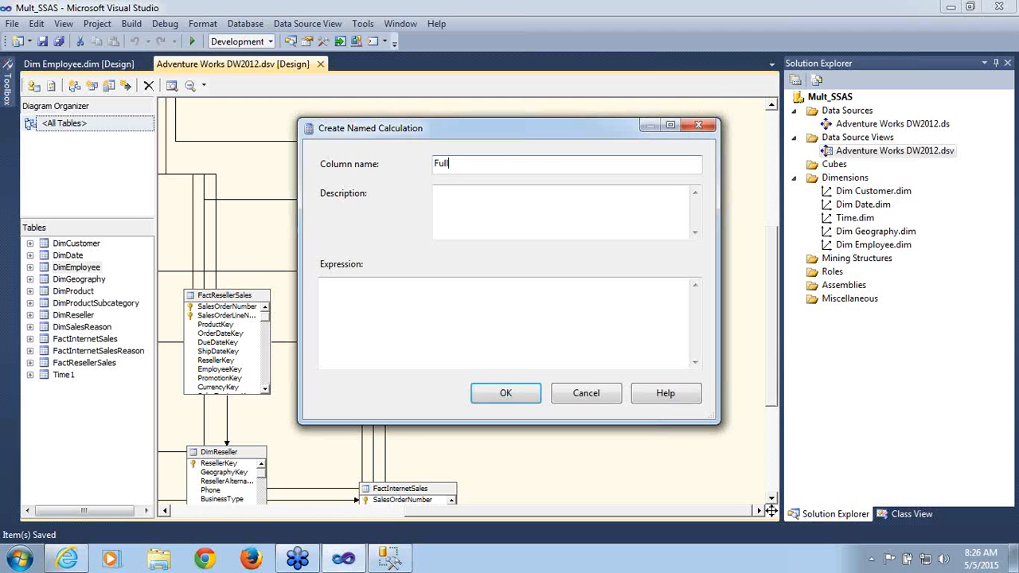
text( Name)
- Set the Full Name expression to FirstName+' '+LastName and create the calculated column
click(434, 280)
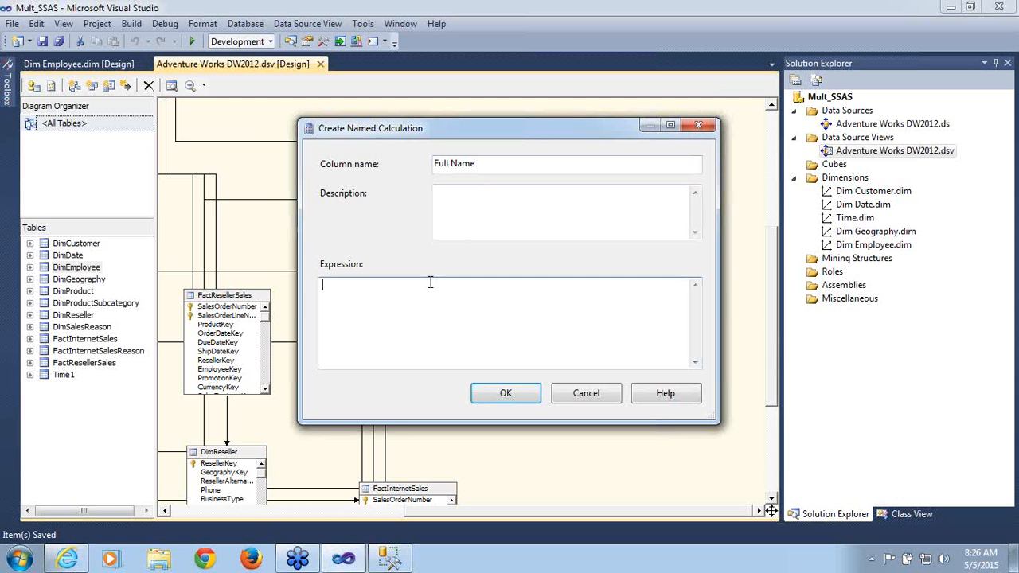
text(First)
drag(440, 123, 440, 135)
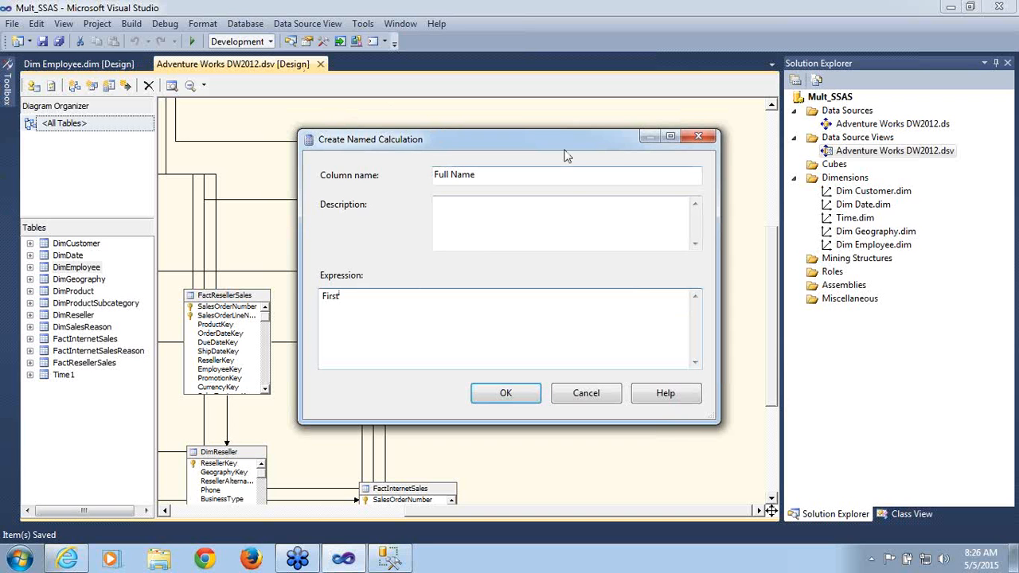
drag(565, 155, 612, 93)
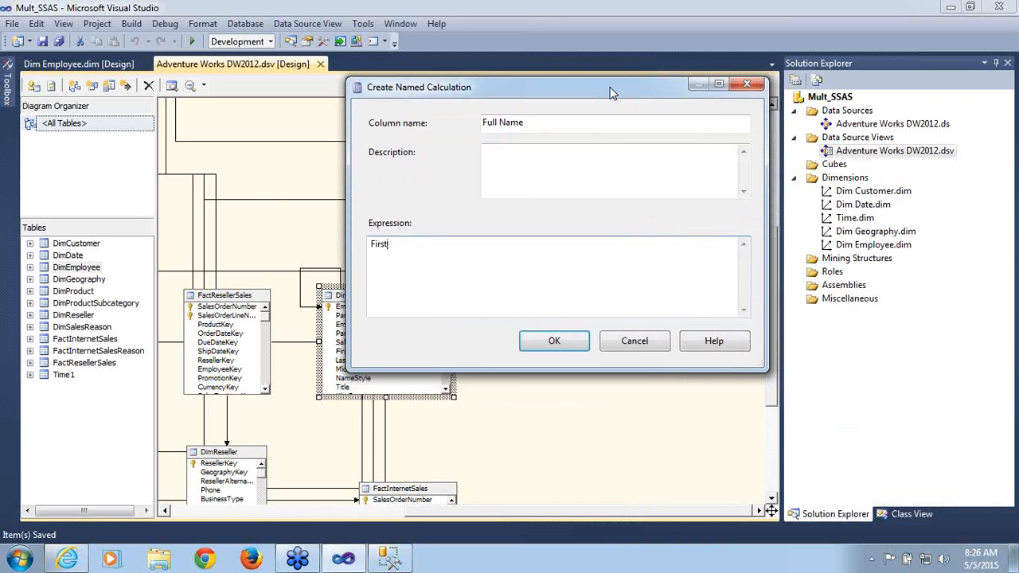
text(Name)
text(+)
text(')
text('+Ls)
text(st)
text(Name)
click(556, 341)
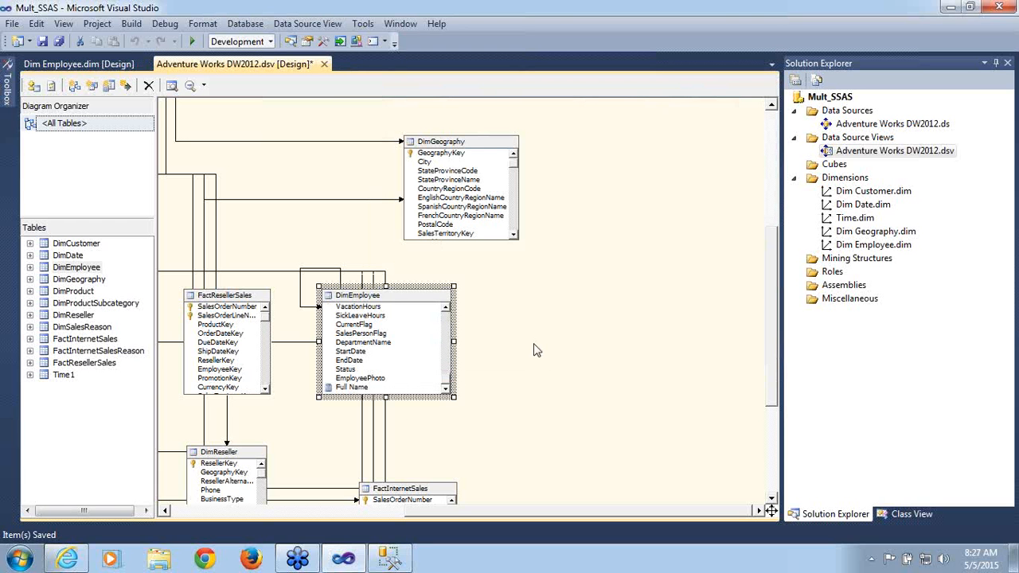
- Save the data source view and open the properties of Dim Employee's Employee Key attribute
key(ctrl+s)
click(102, 65)
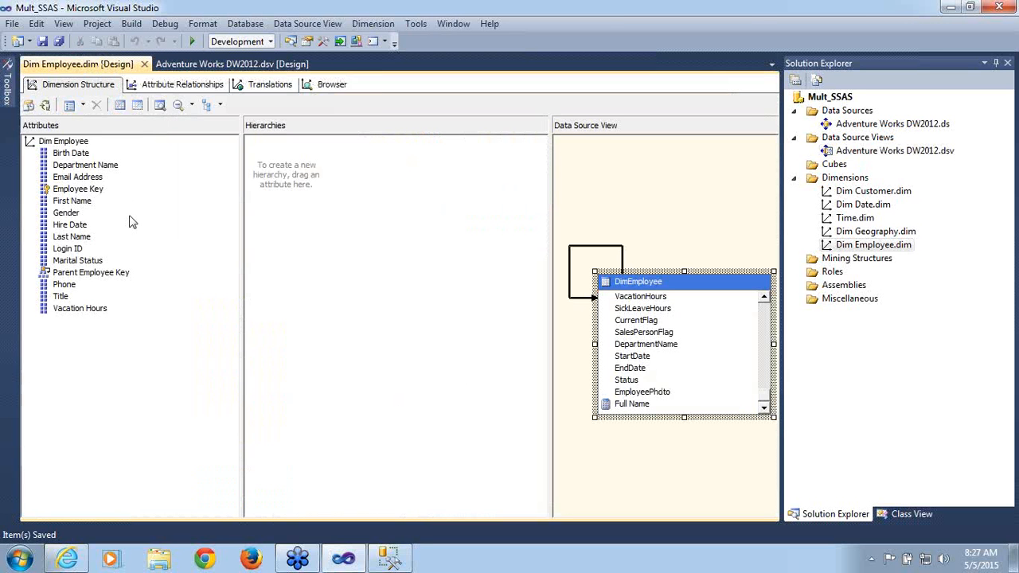
click(84, 191)
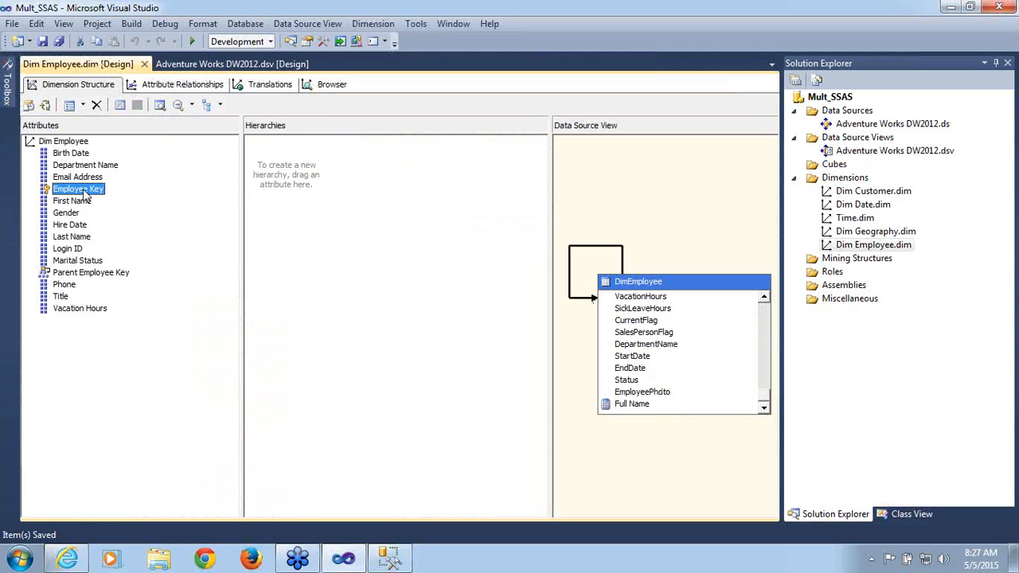
right_click(84, 194)
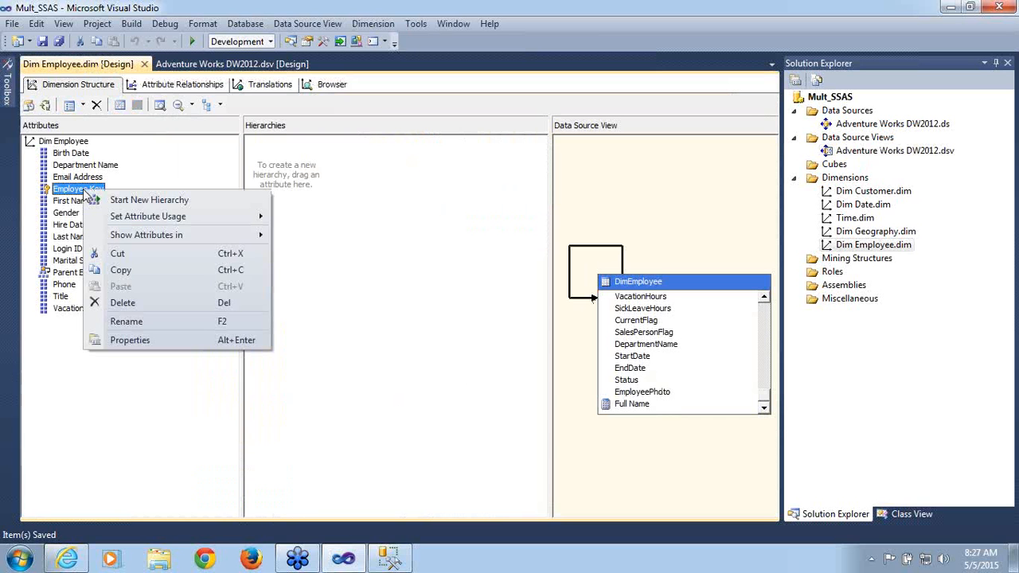
click(136, 341)
drag(1008, 300, 1016, 398)
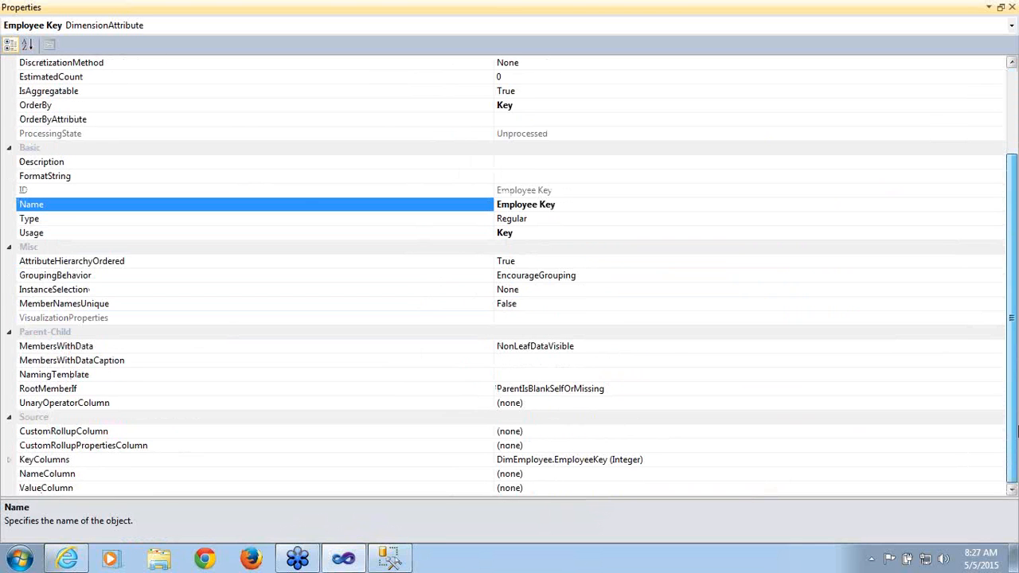
- Bind the Employee Key attribute's NameColumn to the Full Name column of DimEmployee and save the dimension
click(581, 475)
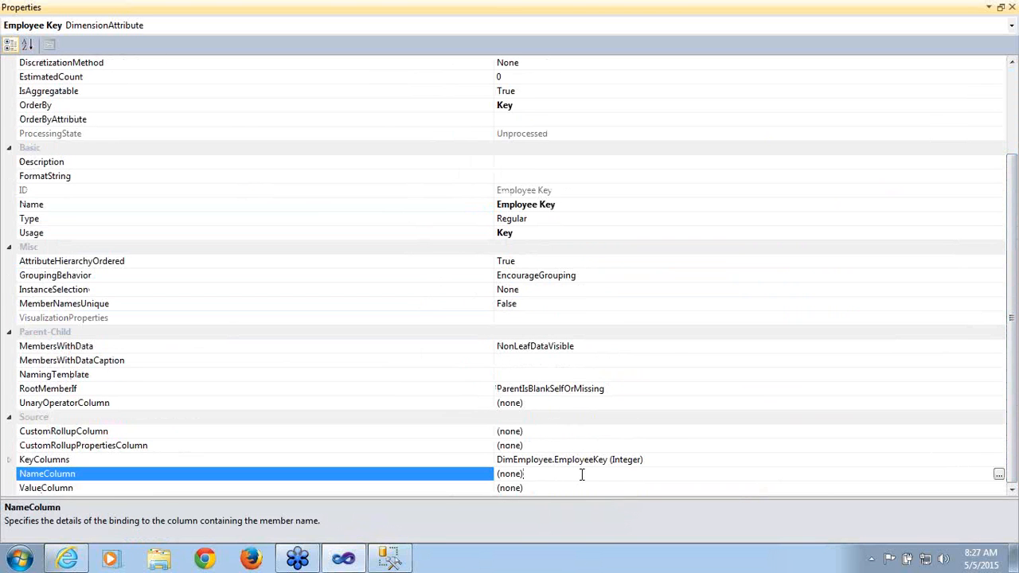
click(998, 475)
drag(692, 263, 697, 415)
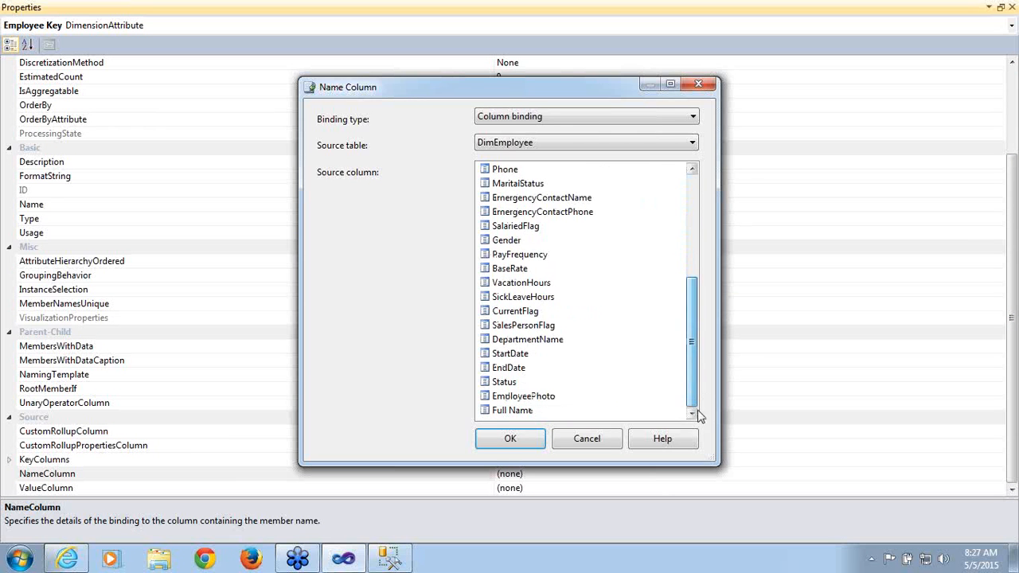
click(525, 410)
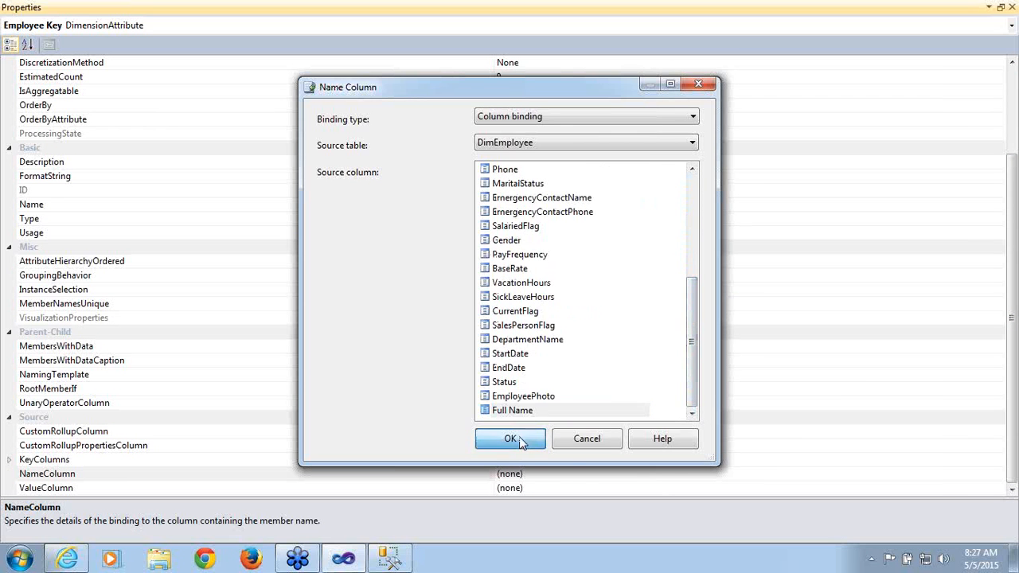
click(513, 440)
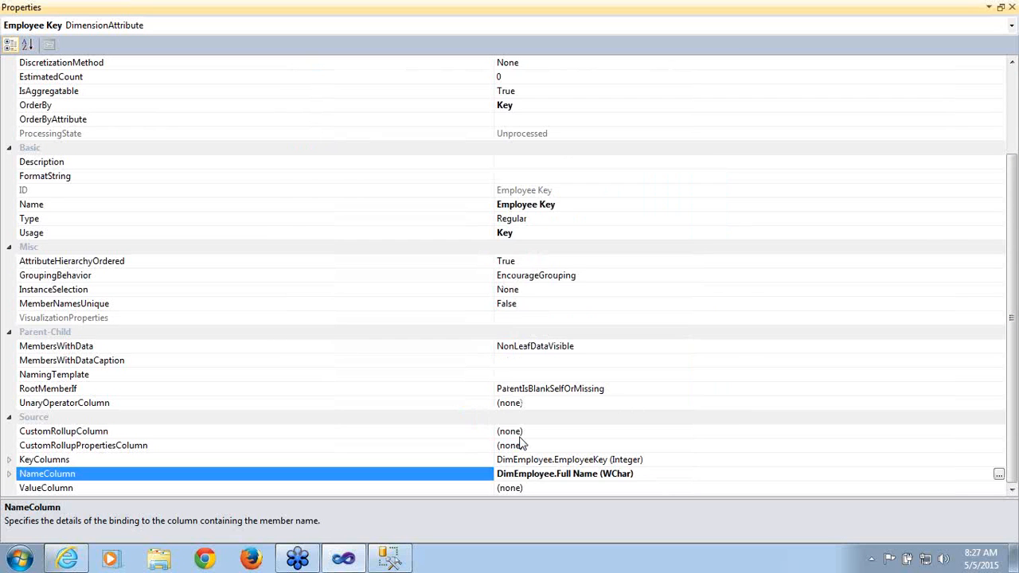
double_click(957, 4)
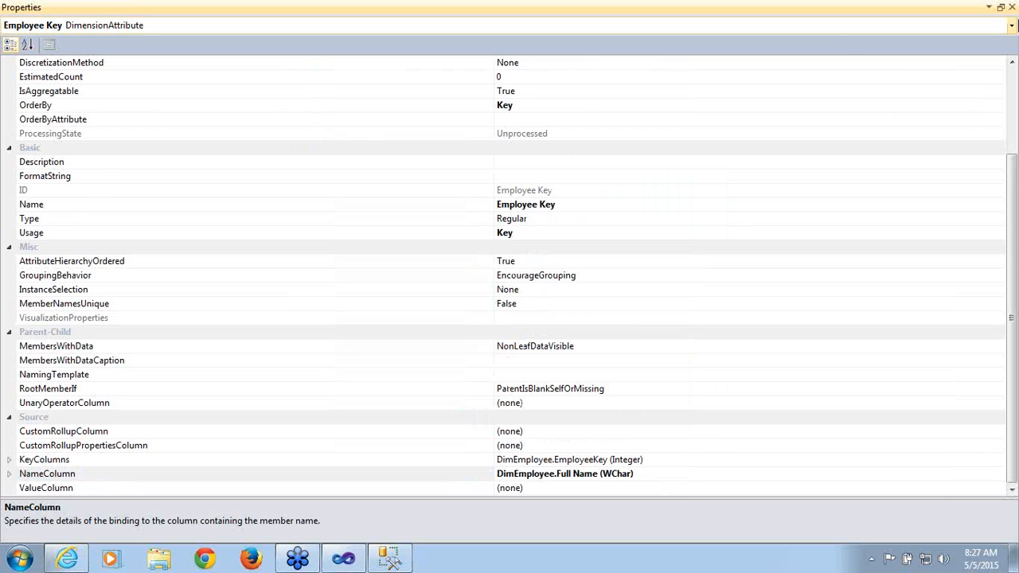
click(1011, 8)
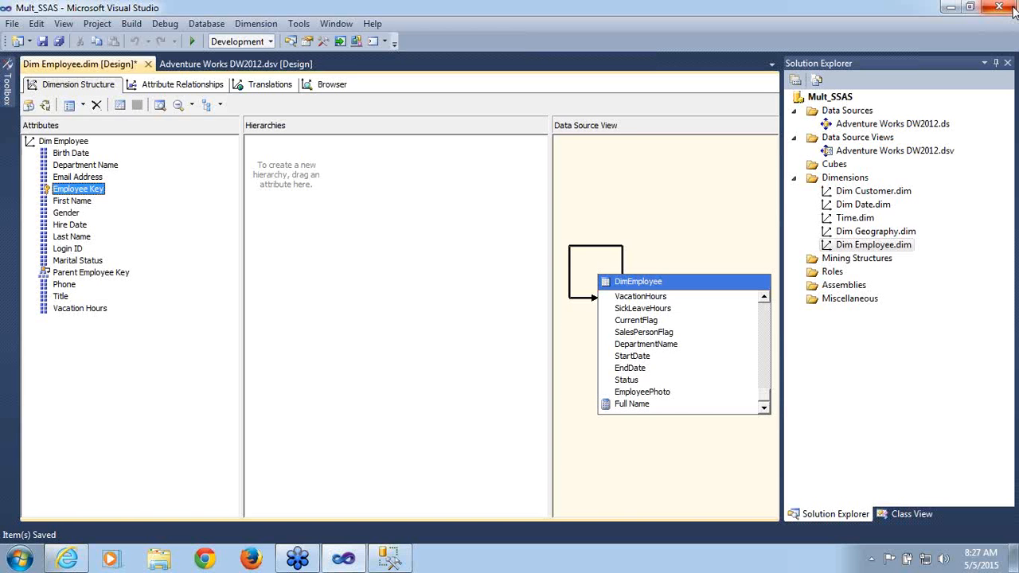
key(ctrl+s)
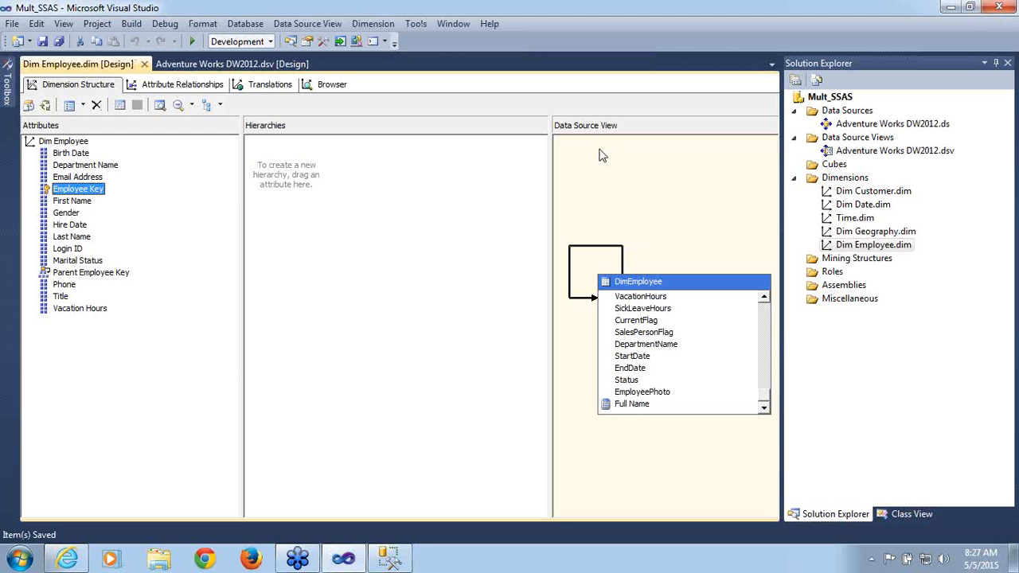
- Rename the Employee Key attribute to Employee and save the dimension
right_click(87, 194)
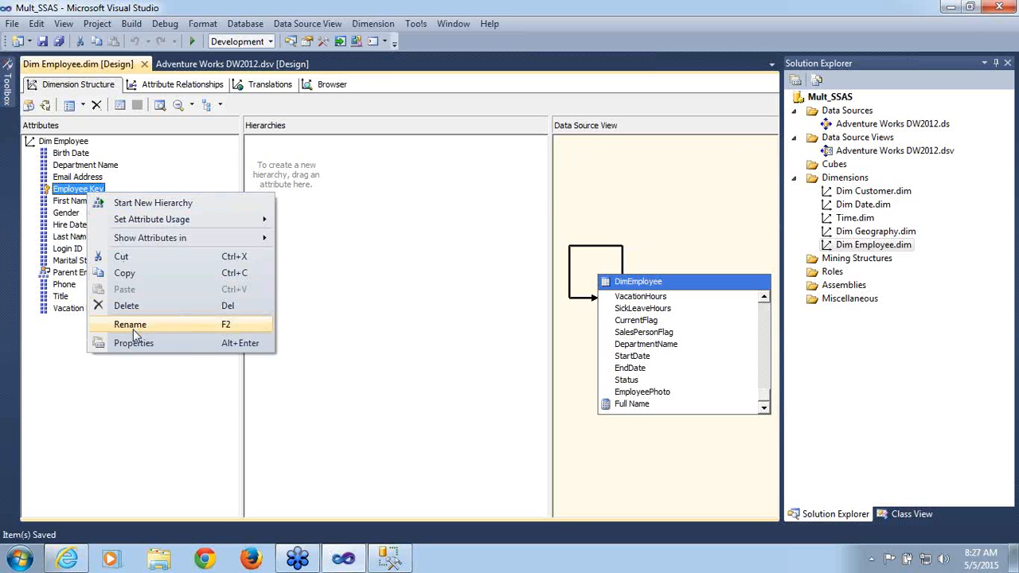
click(133, 326)
click(113, 194)
key(BackSpace)
key(BackSpace)
key(BackSpace)
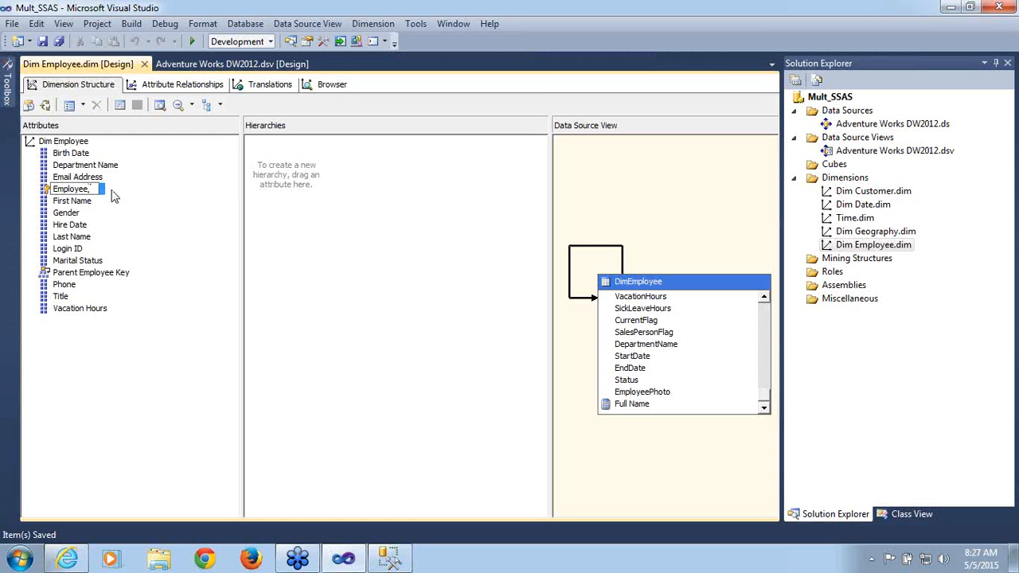
click(165, 249)
key(ctrl+s)
- Set the Parent Employee Key attribute's MembersWithData property to NonLeafDataHidden
click(104, 278)
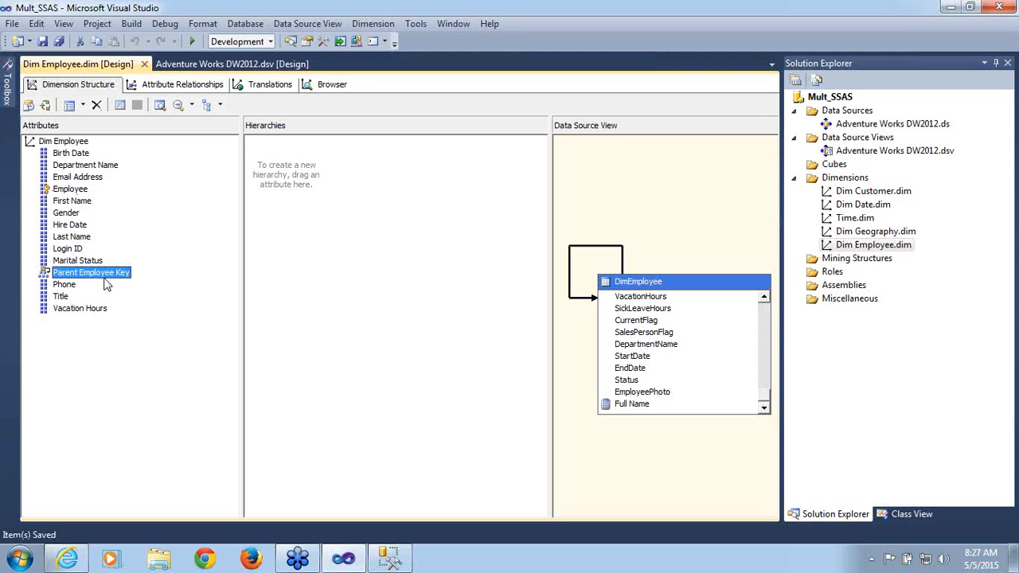
right_click(104, 279)
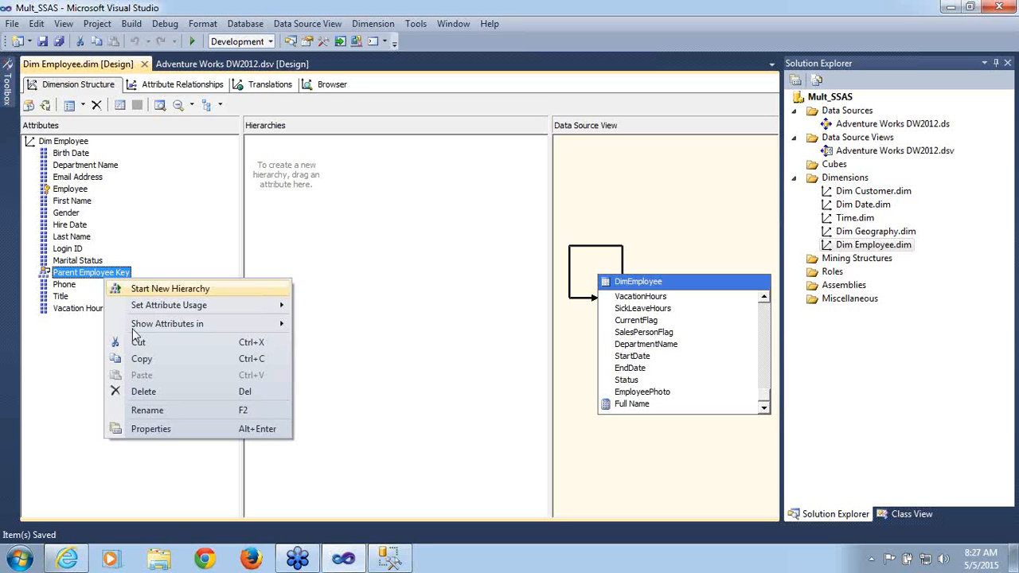
click(158, 434)
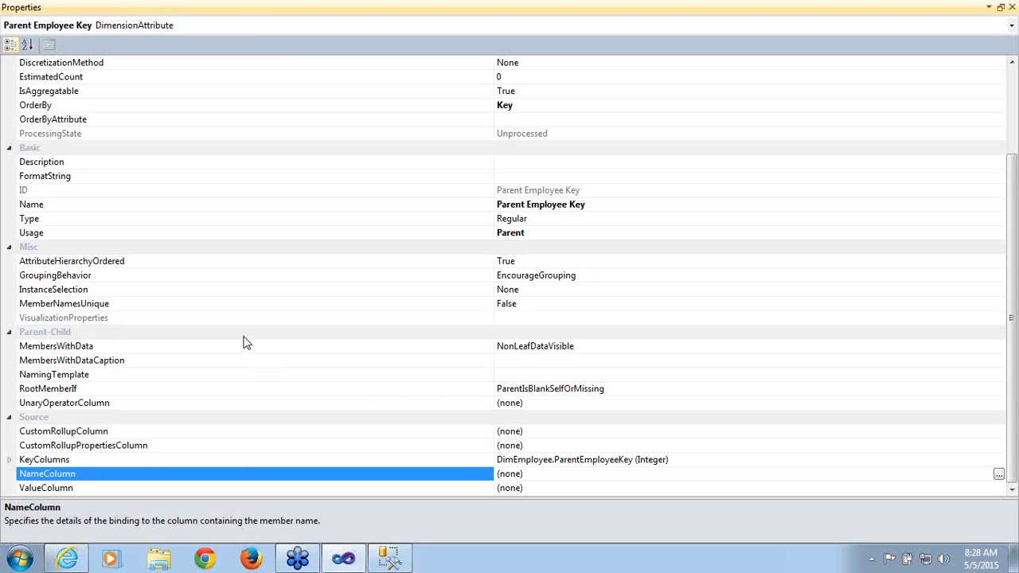
click(102, 334)
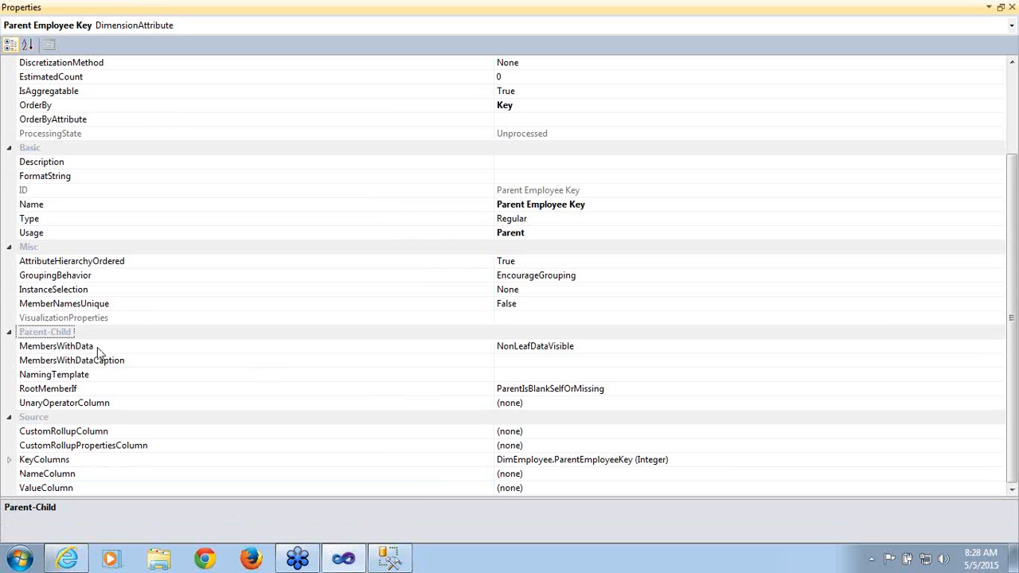
click(99, 350)
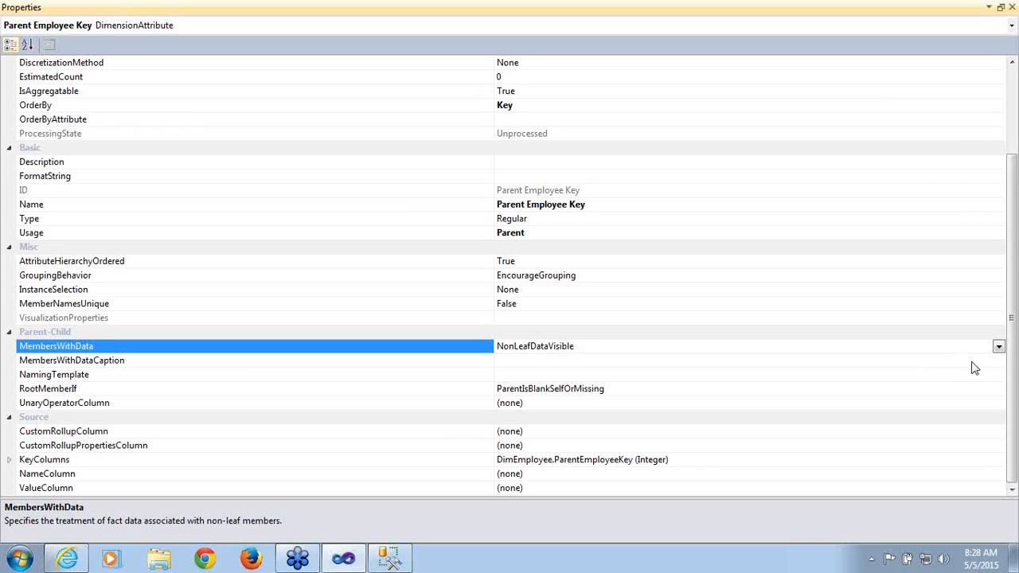
click(998, 348)
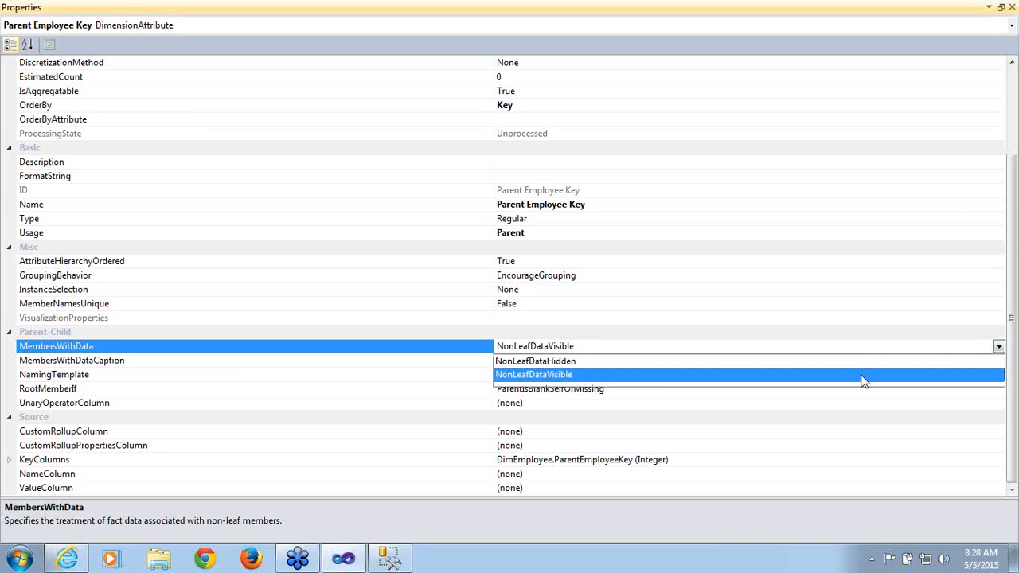
click(582, 360)
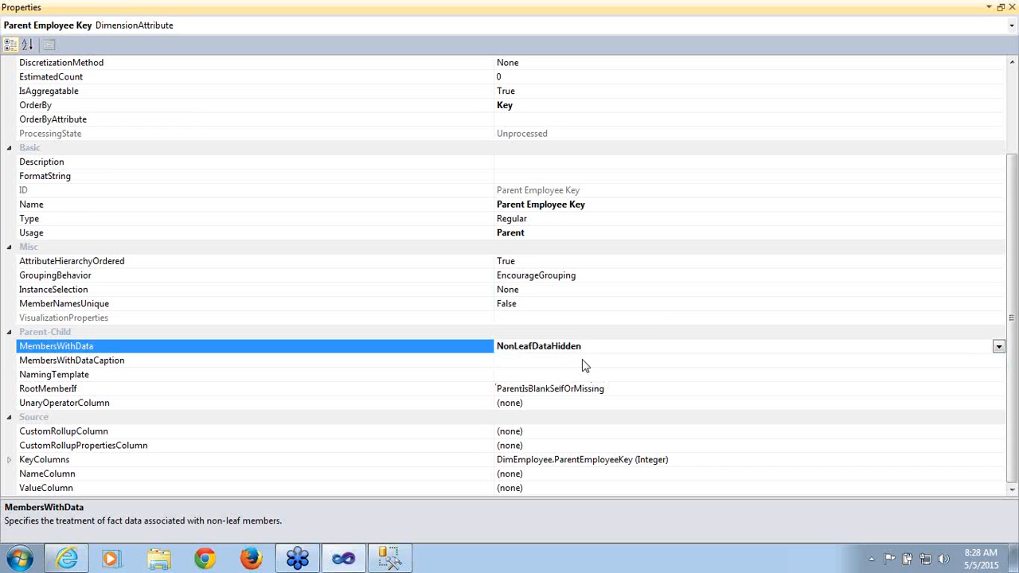
click(1011, 8)
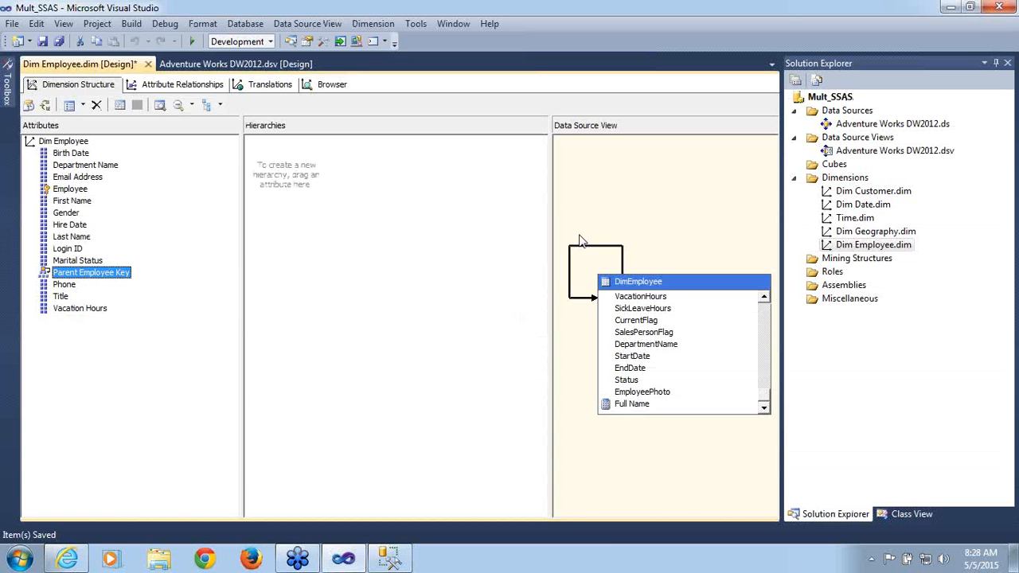
- Build and deploy the updated project, and process the Dim Employee dimension with the Process Full option
click(46, 106)
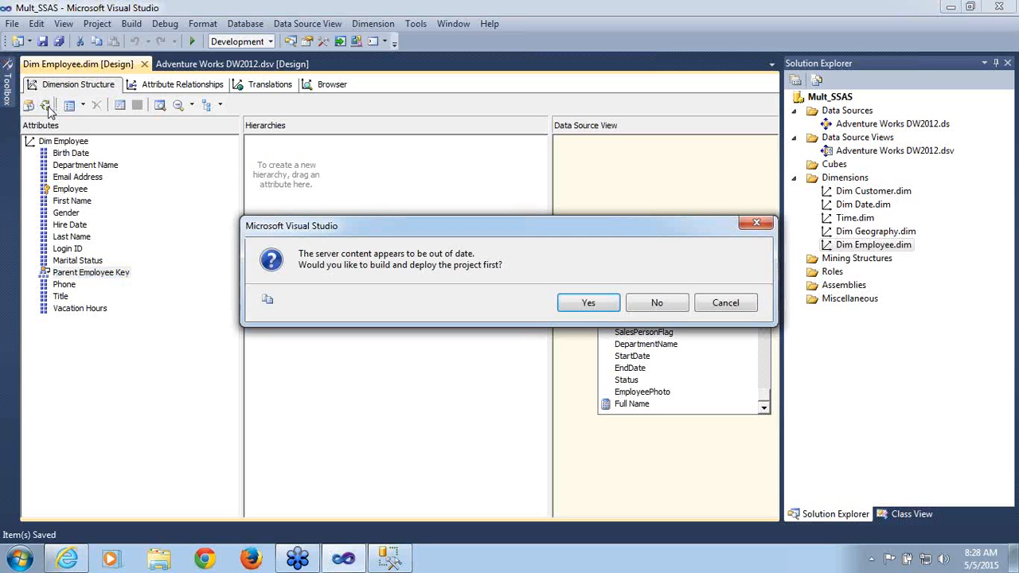
click(605, 309)
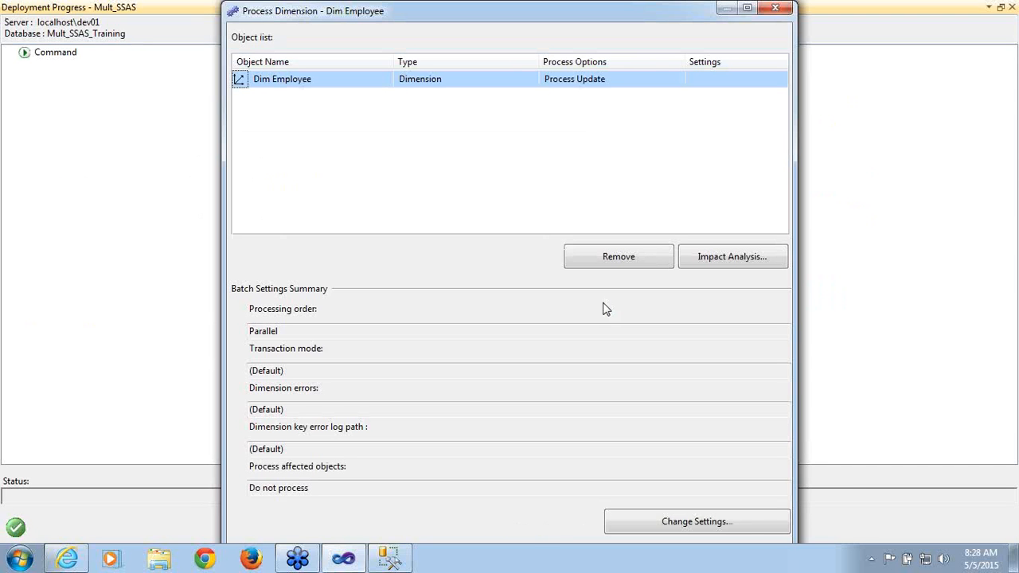
click(749, 9)
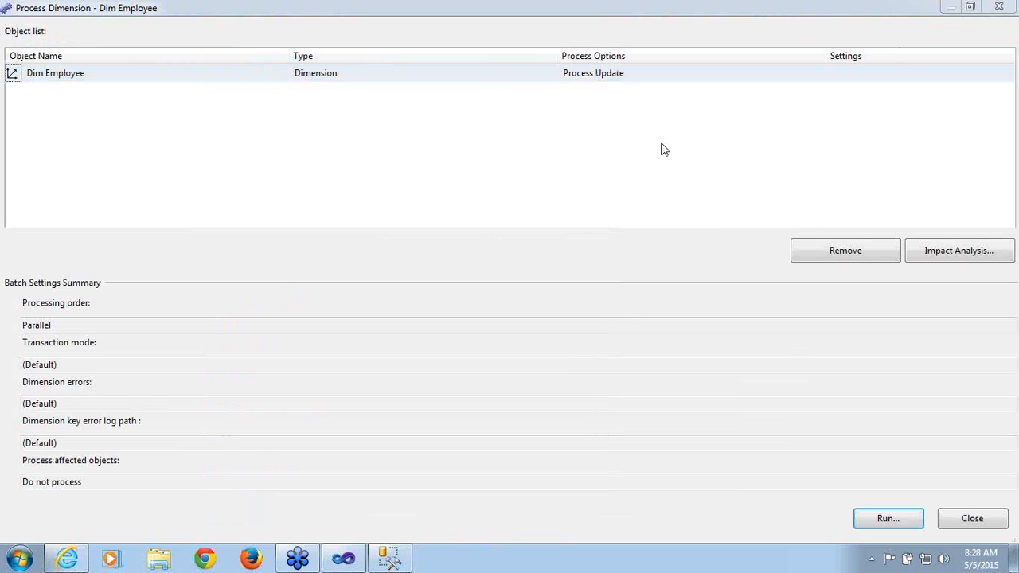
click(786, 73)
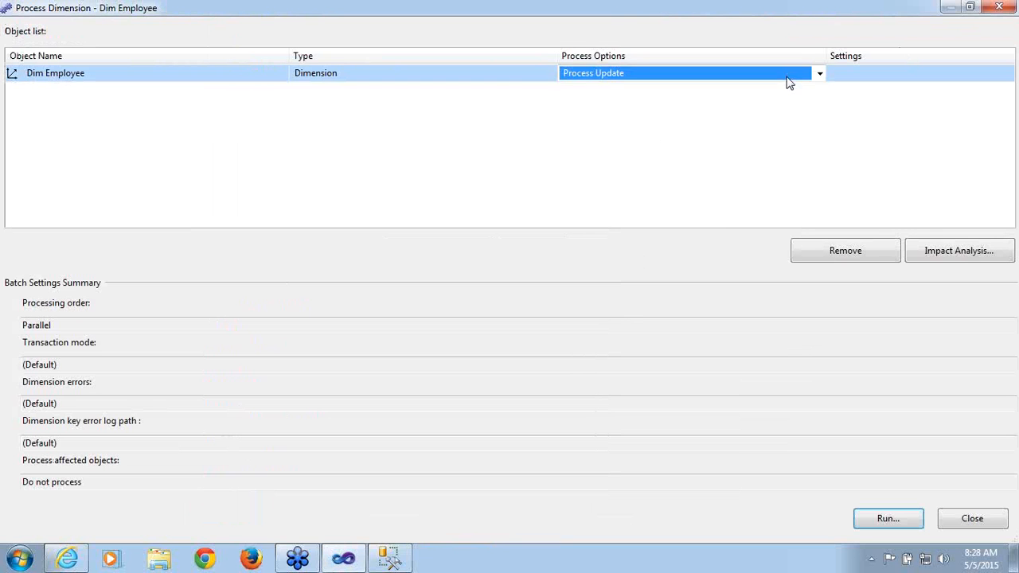
click(819, 75)
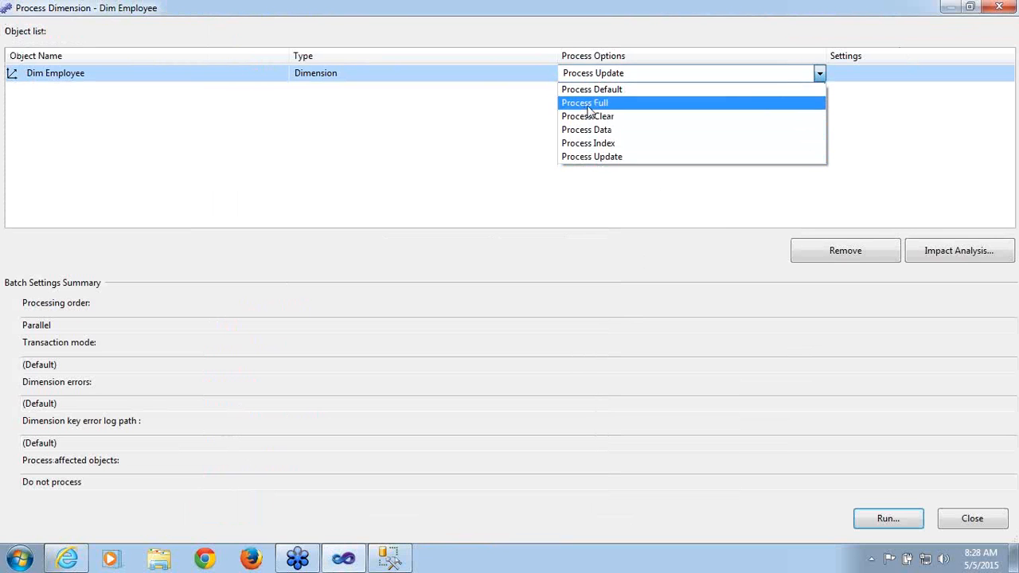
click(592, 103)
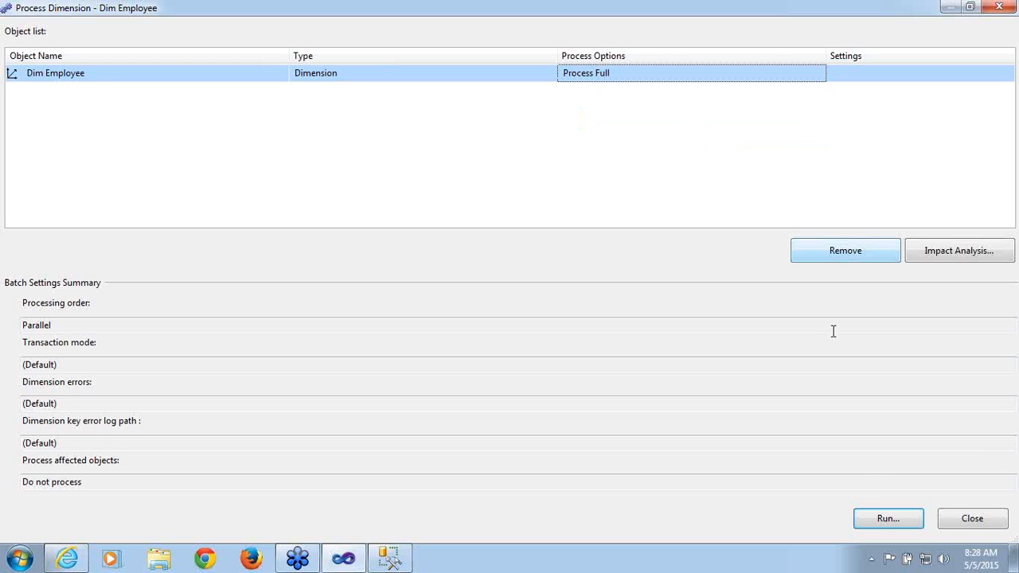
click(884, 518)
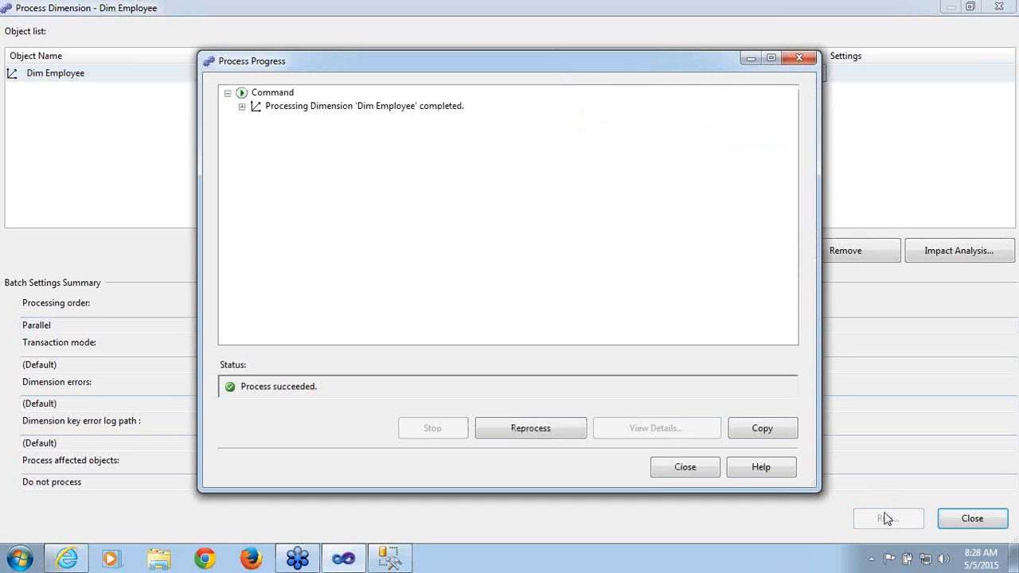
click(683, 467)
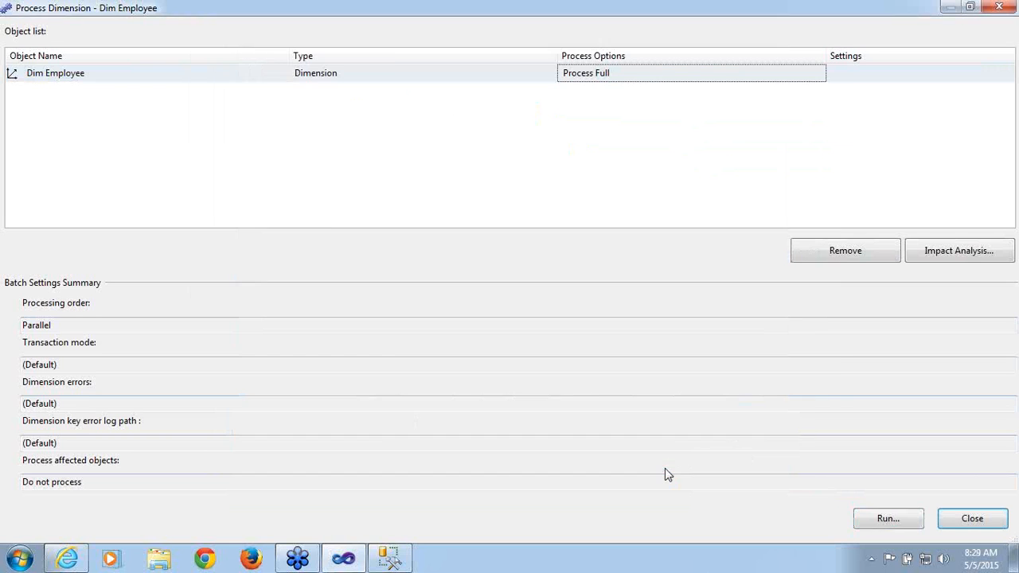
click(971, 524)
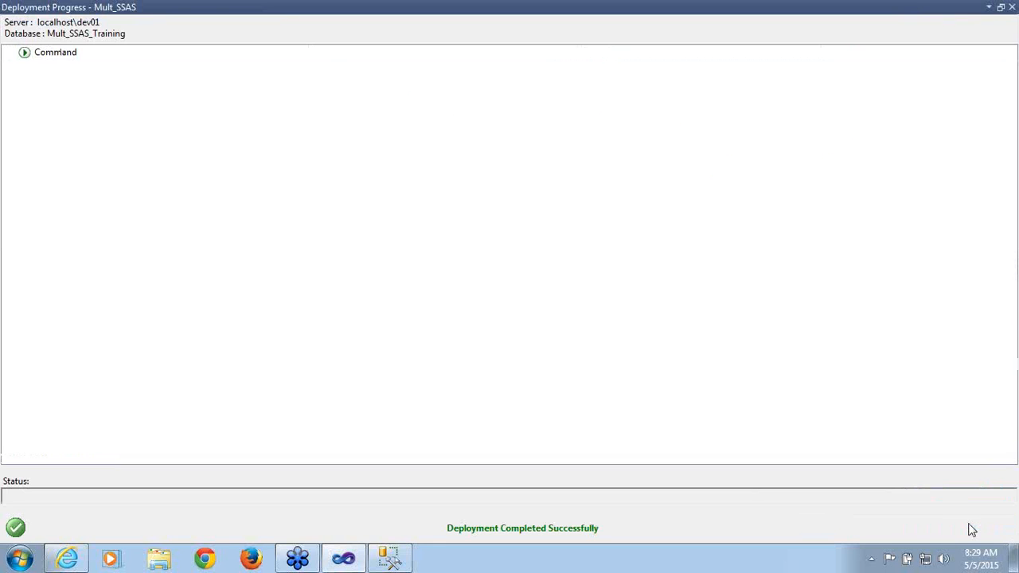
click(1011, 8)
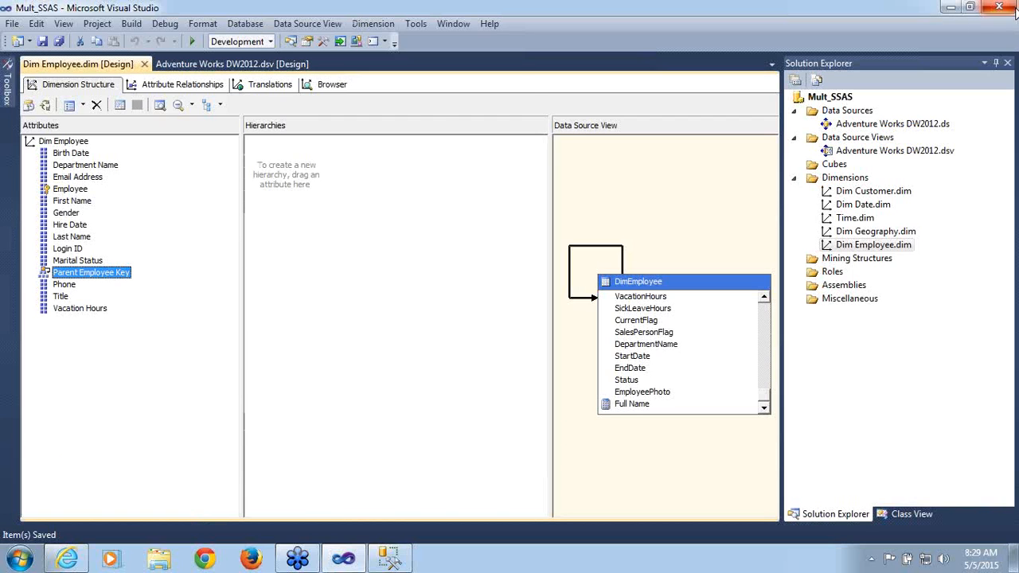
- Reconnect the dimension browser and check the member names in the Parent Employee Key hierarchy
click(331, 86)
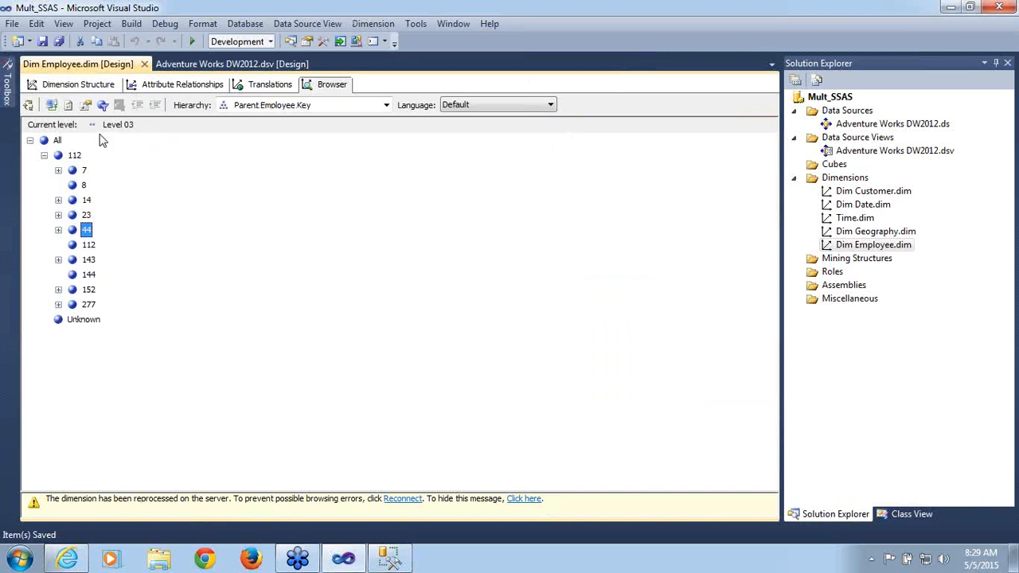
click(69, 105)
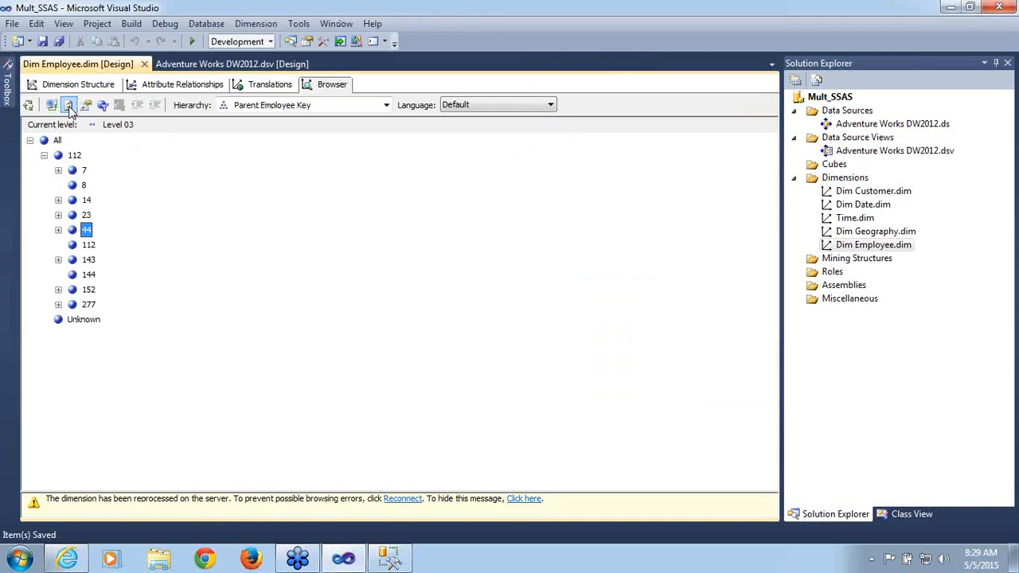
click(51, 105)
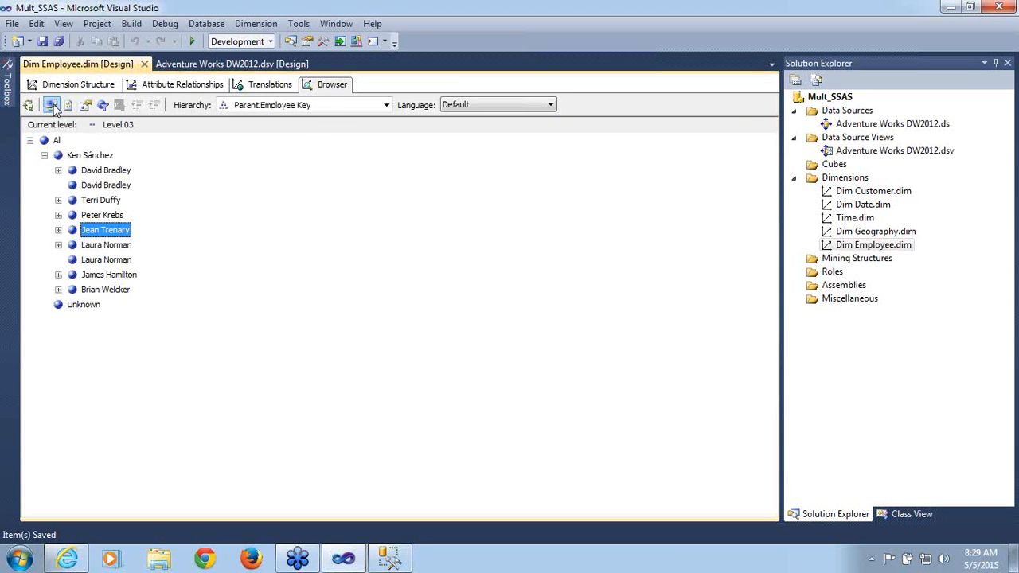
click(382, 105)
click(294, 121)
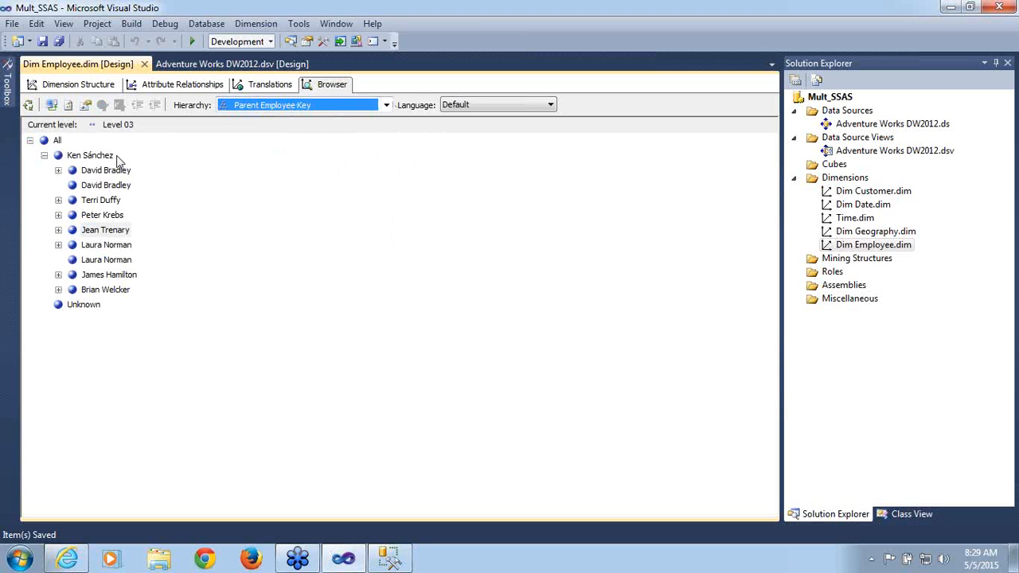
- Examine the Parent Employee Key hierarchy by expanding and collapsing the top-level employee and two of the managers beneath
click(43, 156)
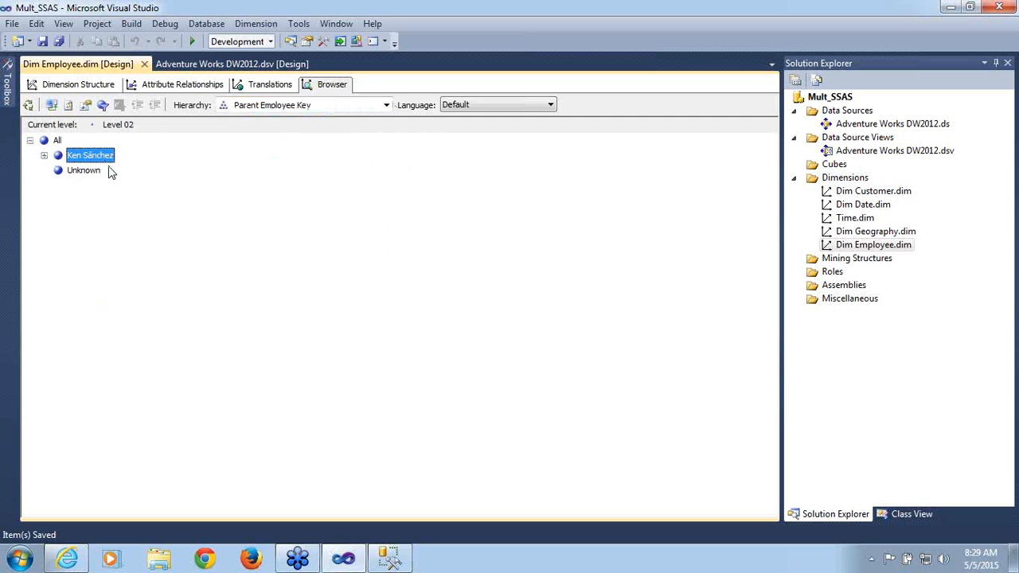
click(43, 156)
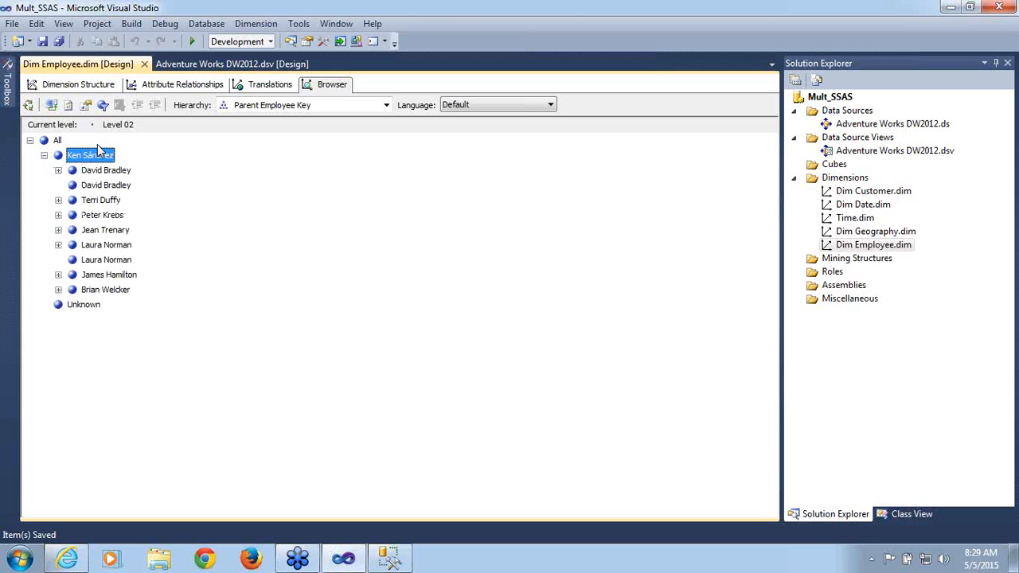
click(58, 170)
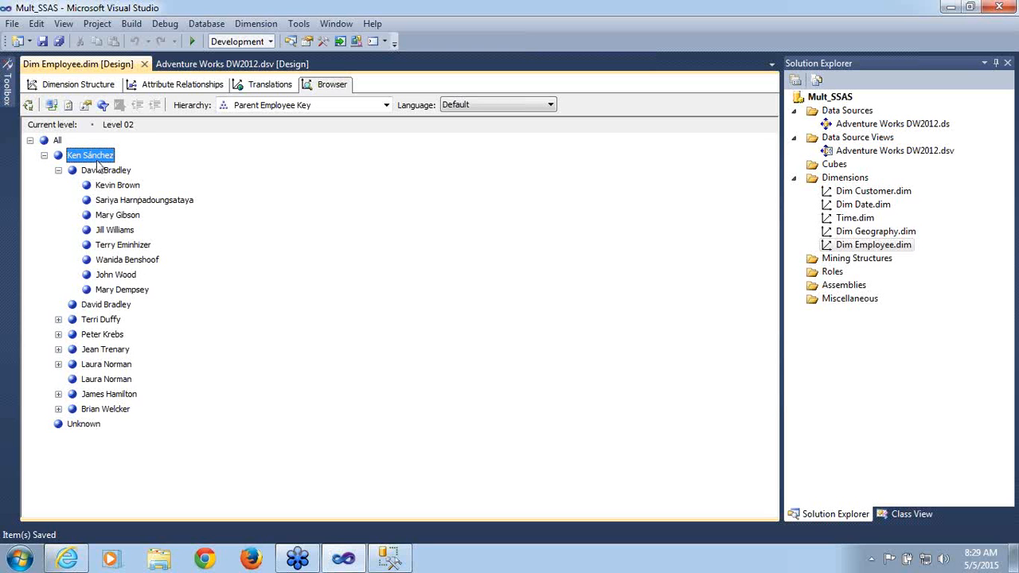
click(58, 319)
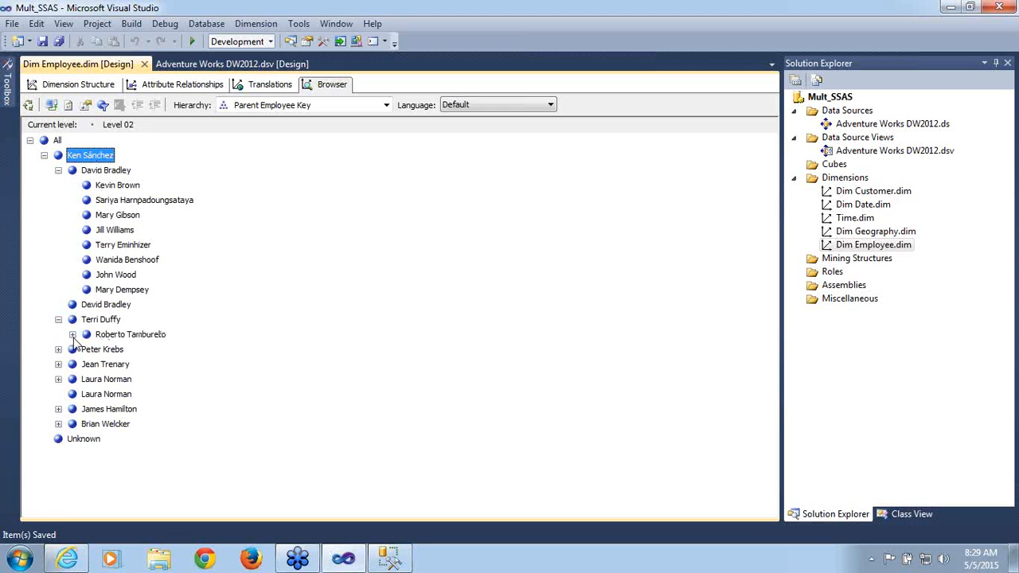
click(73, 335)
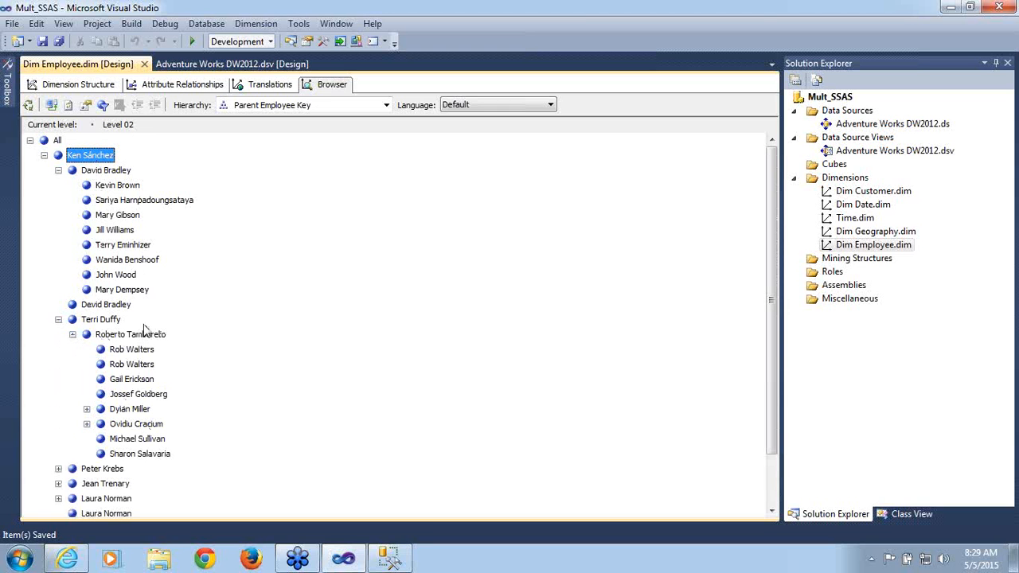
click(58, 319)
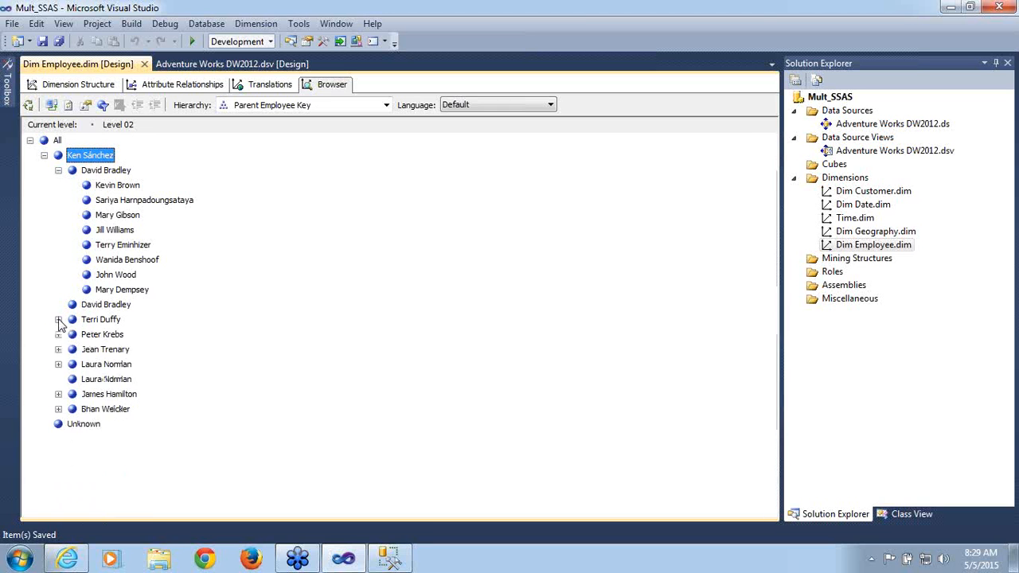
click(58, 170)
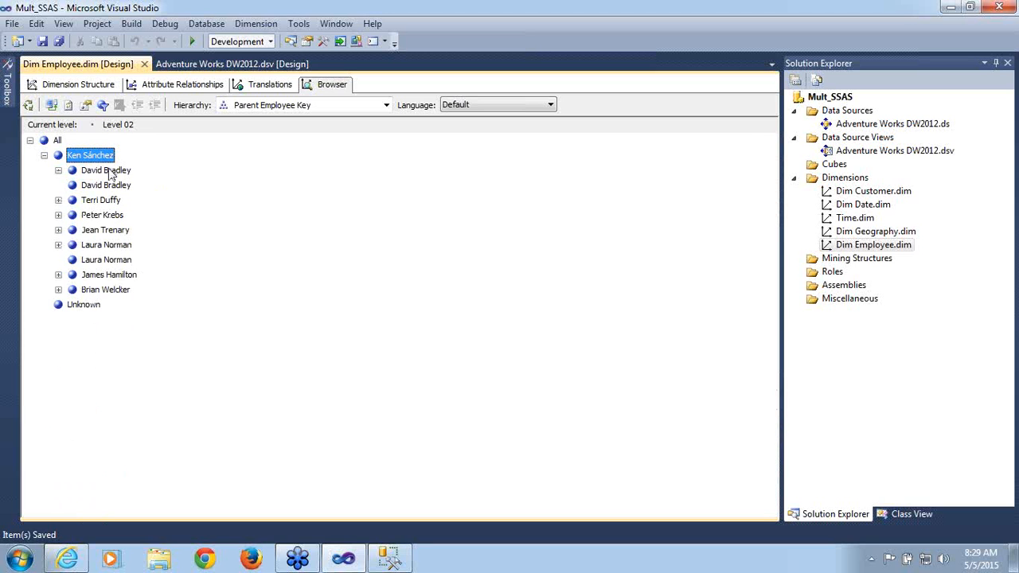
- Compare the two pairs of same-named members directly under the top employee in the hierarchy
click(109, 172)
click(110, 187)
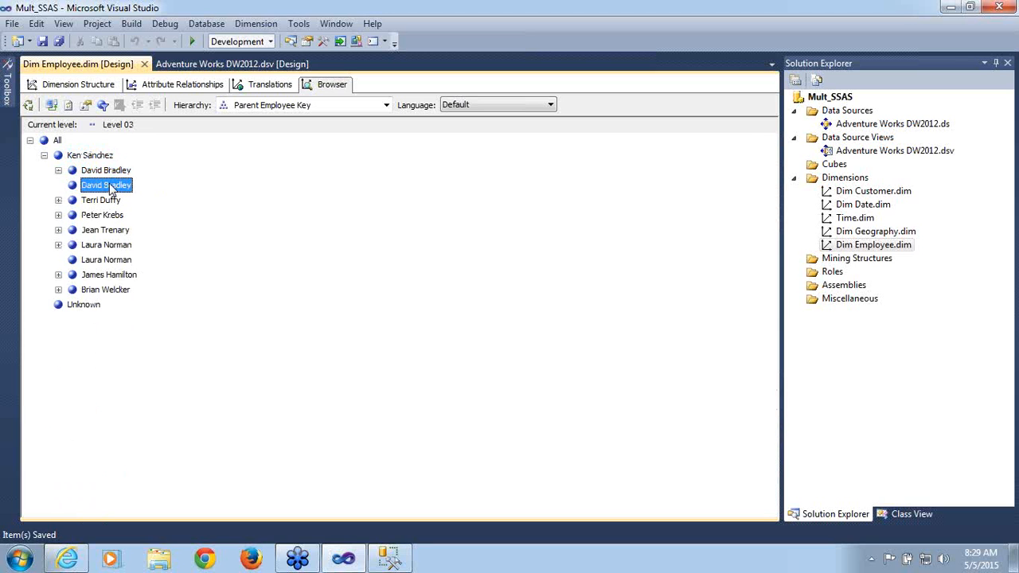
click(117, 247)
click(120, 265)
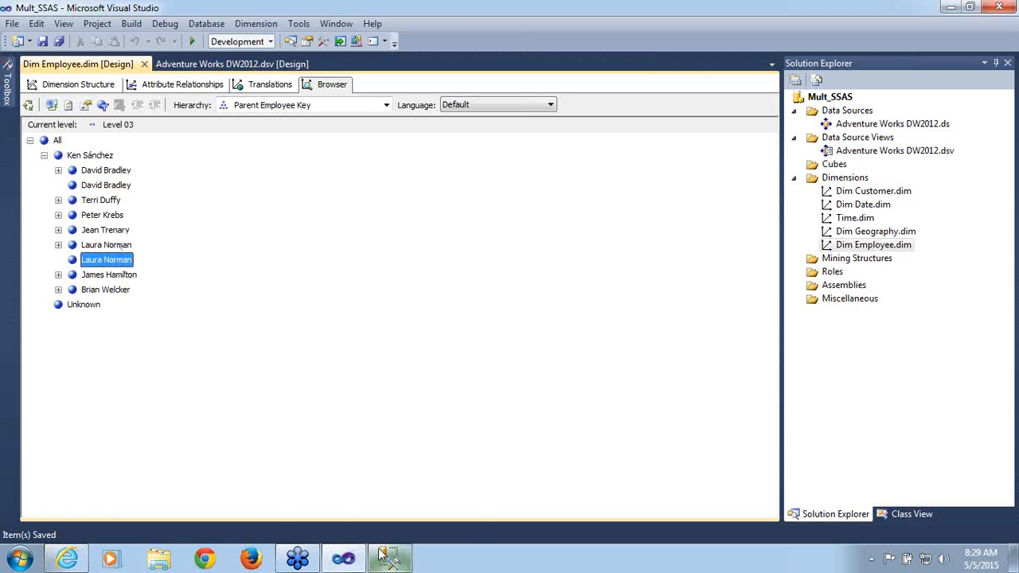
- Switch to SQL Server Management Studio and inspect the first and last name of the repeated employee in the DimEmployee results
mouse_move(393, 560)
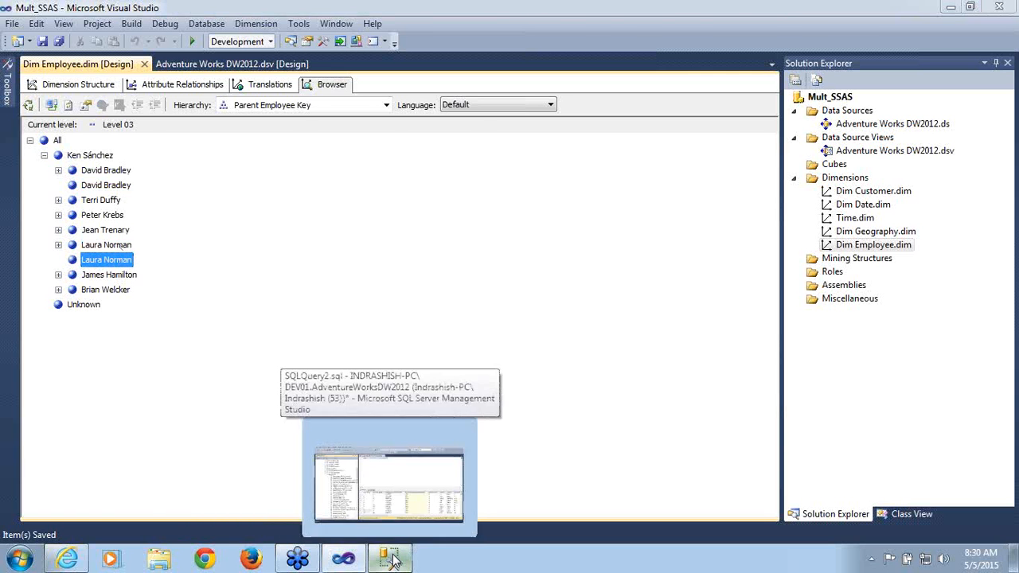
click(388, 481)
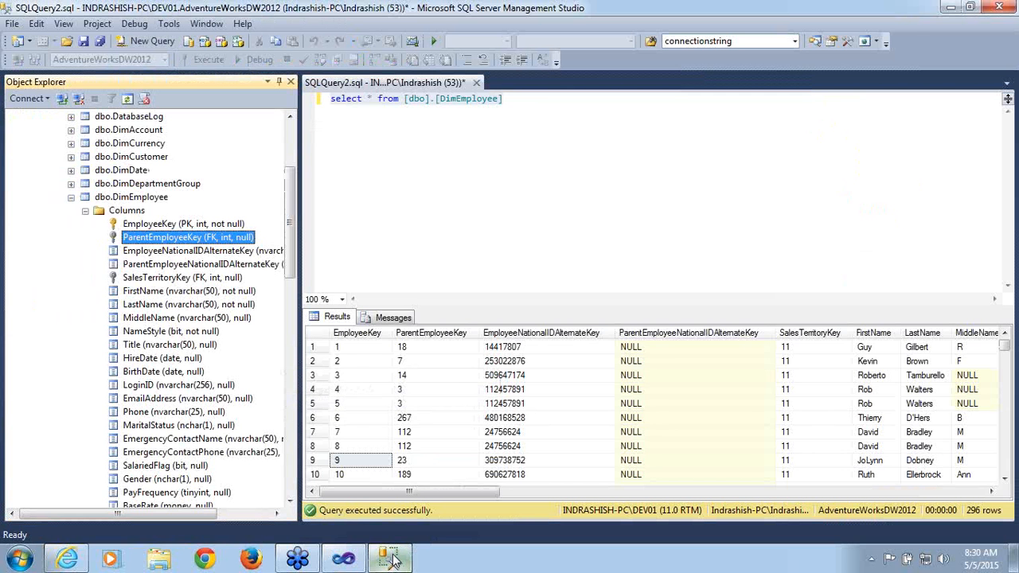
click(612, 160)
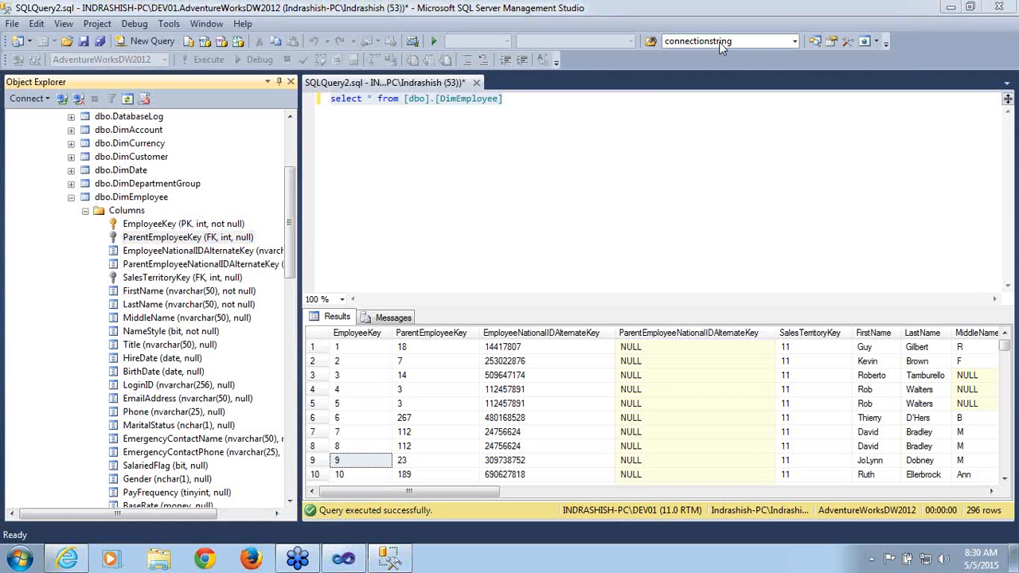
click(870, 437)
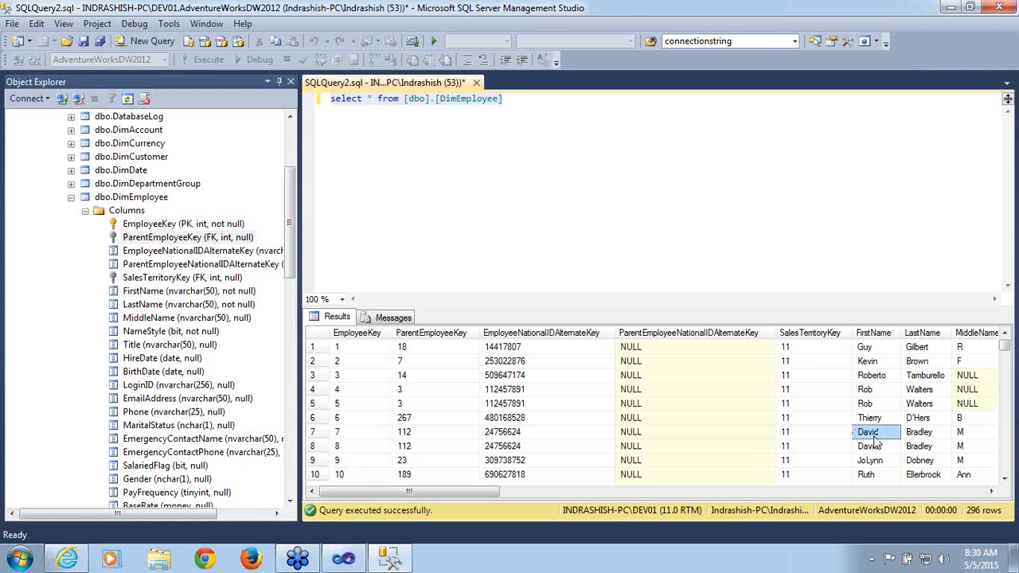
click(918, 434)
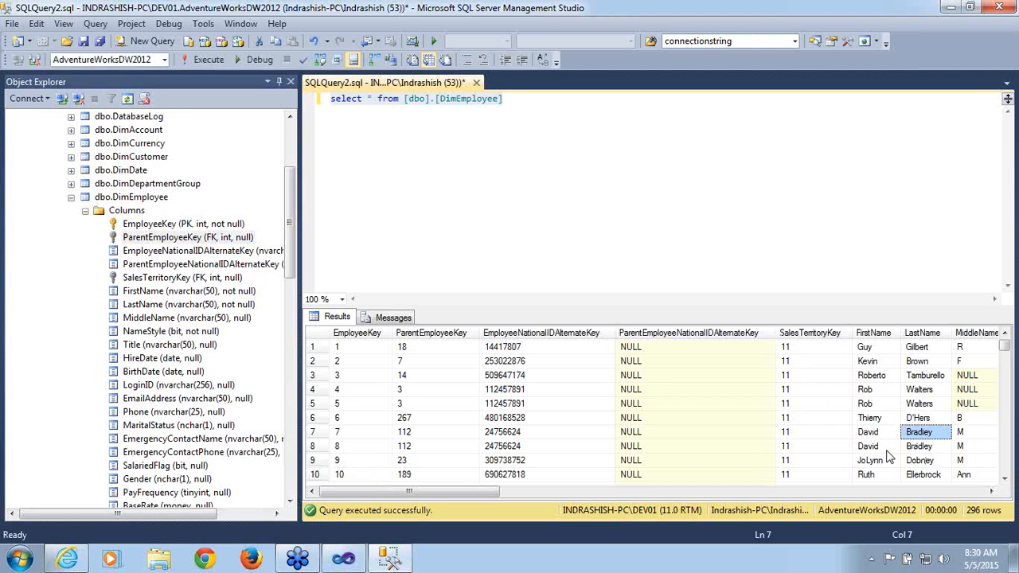
- Add a where clause to the DimEmployee query matching [FirstName] to the repeated employee's first name, followed by and
click(509, 100)
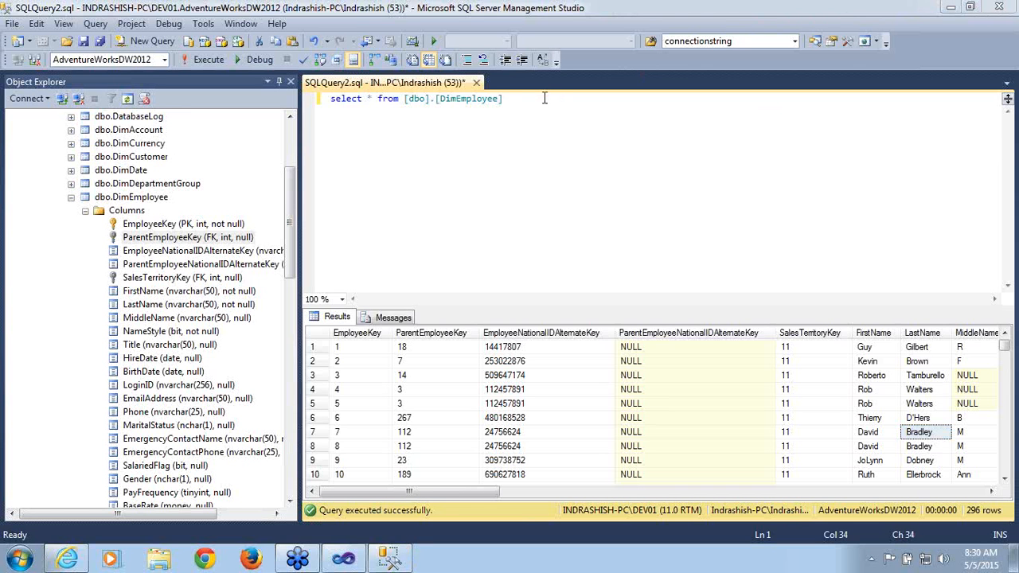
text(where)
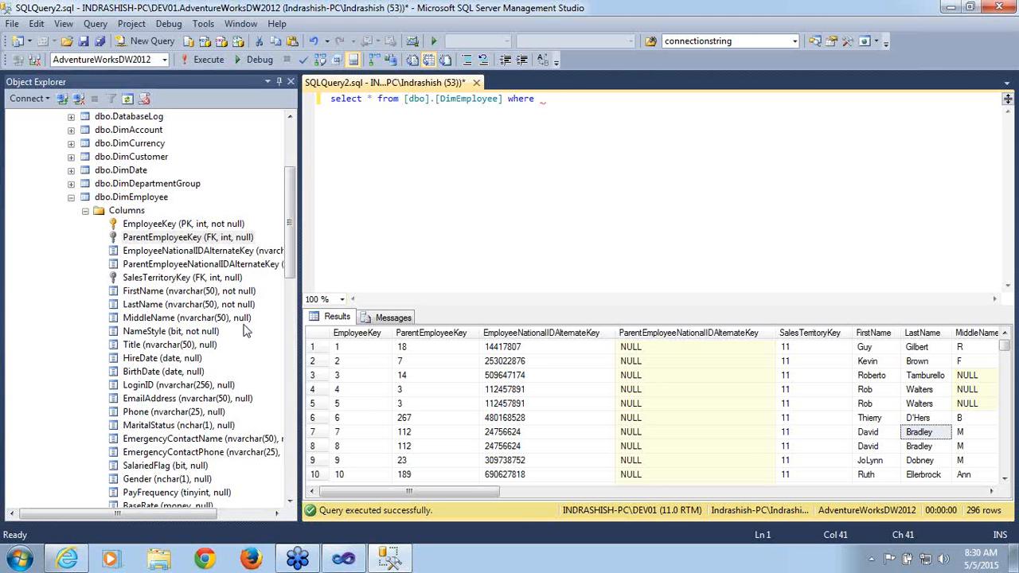
click(159, 294)
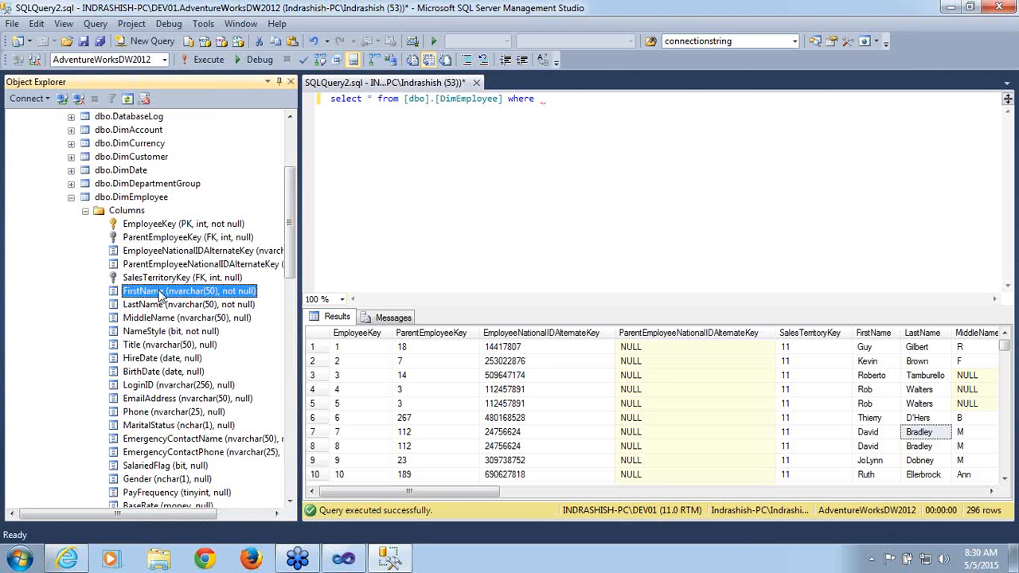
drag(159, 294, 547, 162)
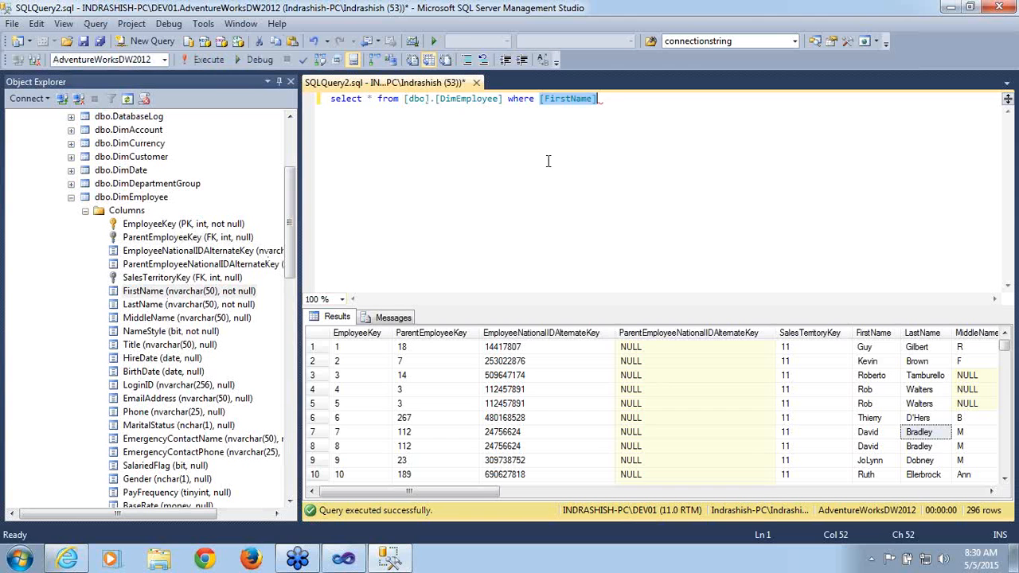
click(605, 100)
text(='David' and)
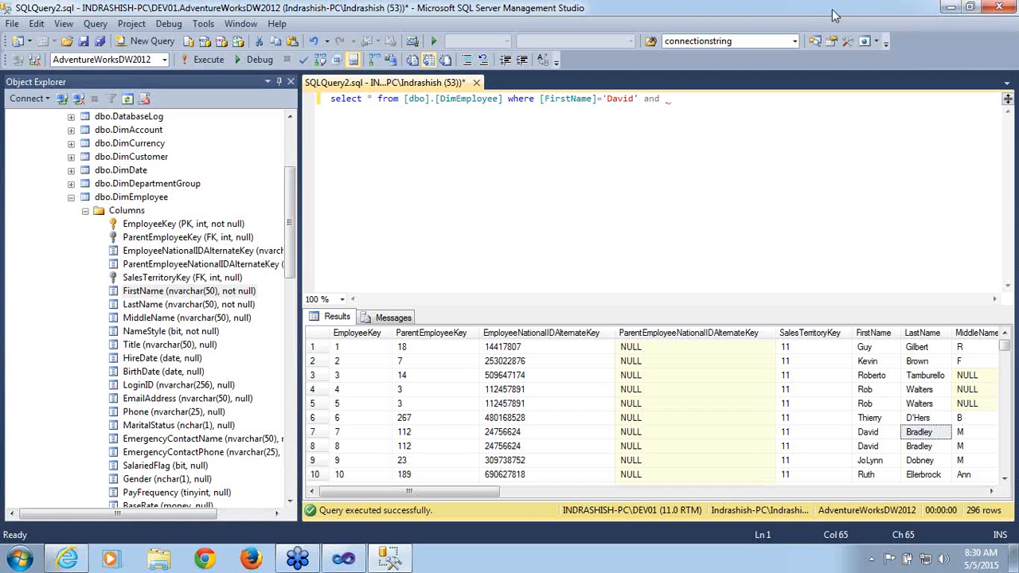
- Complete the filter by matching [LastName] to the repeated employee's last name, and execute the query
click(168, 311)
drag(169, 312, 671, 146)
click(757, 108)
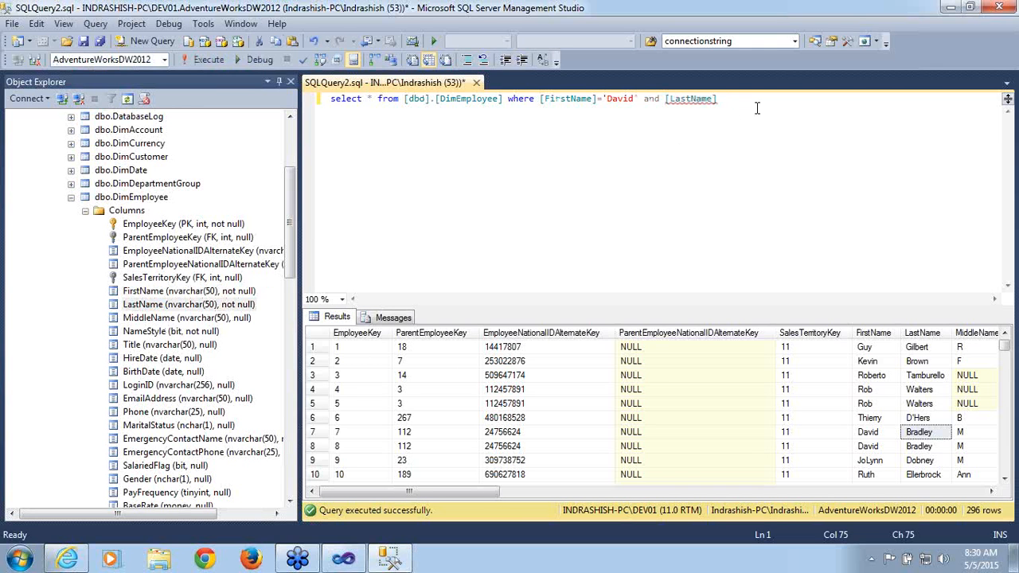
text(='Bradley')
key(Left)
key(Left)
key(Left)
key(Left)
click(212, 61)
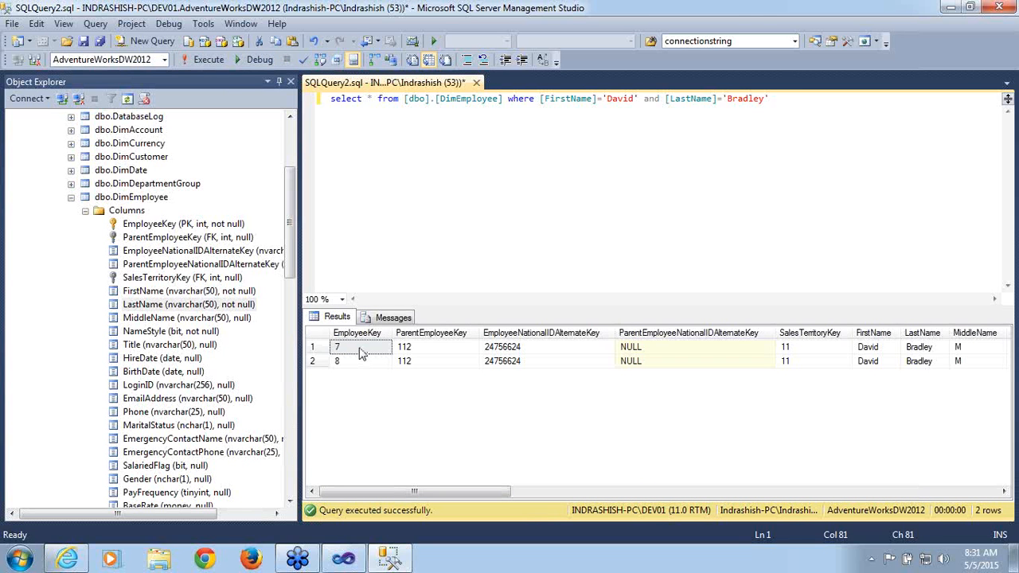
- Compare the EmployeeKey values of the two rows returned for the same employee
click(360, 350)
click(364, 363)
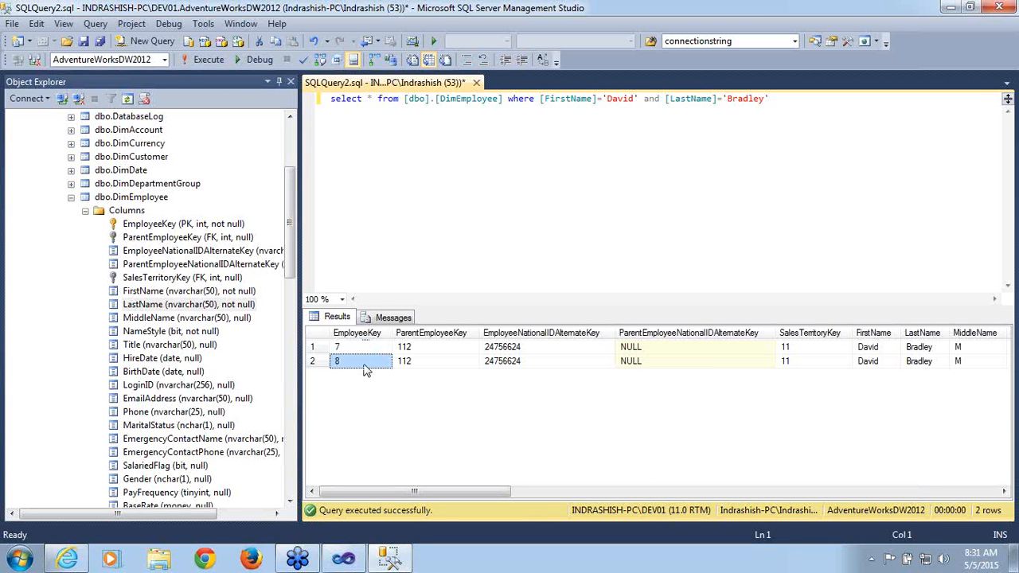
click(959, 176)
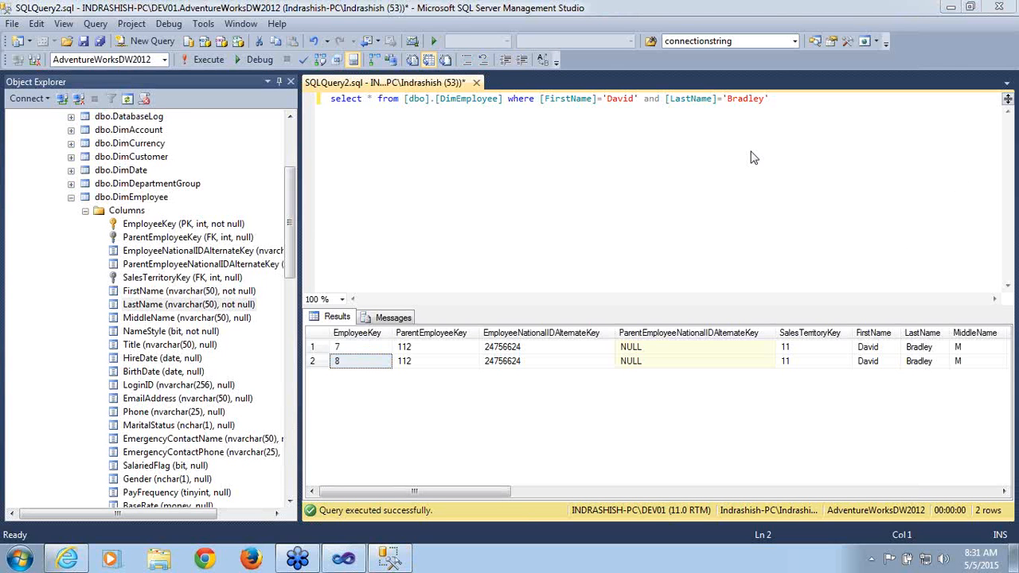
click(358, 349)
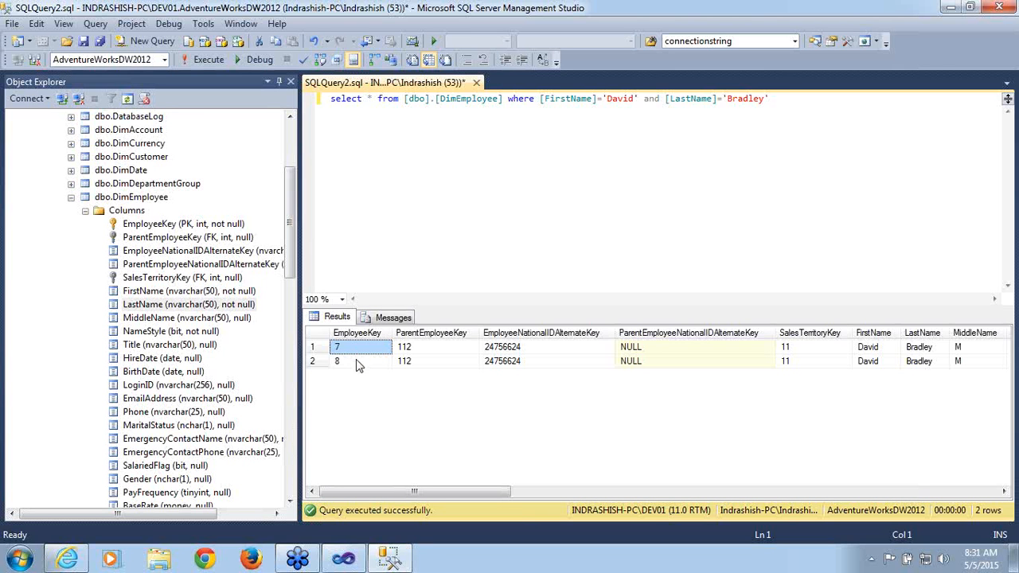
click(359, 363)
click(359, 349)
click(359, 363)
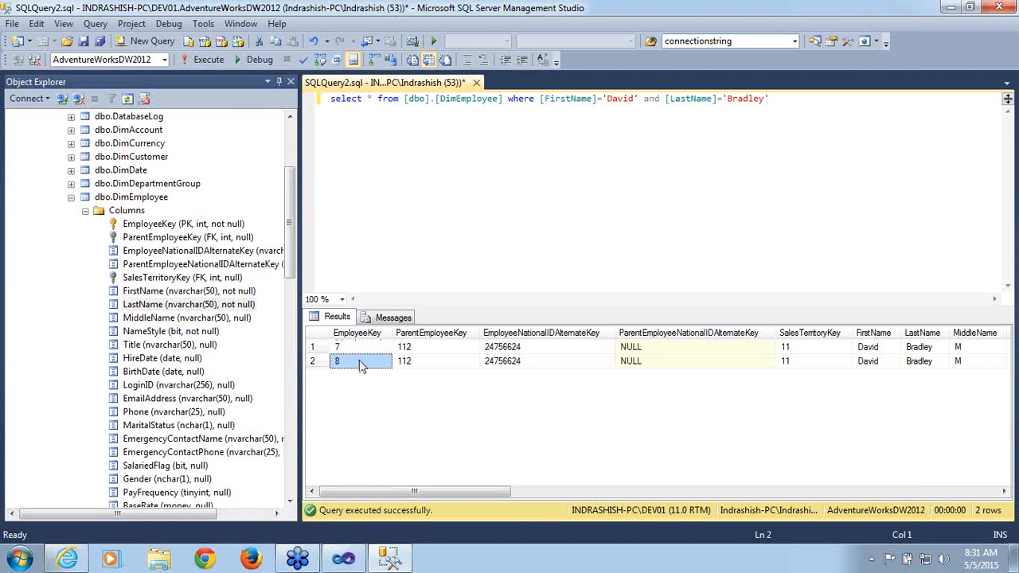
- Switch back to Visual Studio and recheck both pairs of same-named members in the Parent Employee Key hierarchy
click(351, 560)
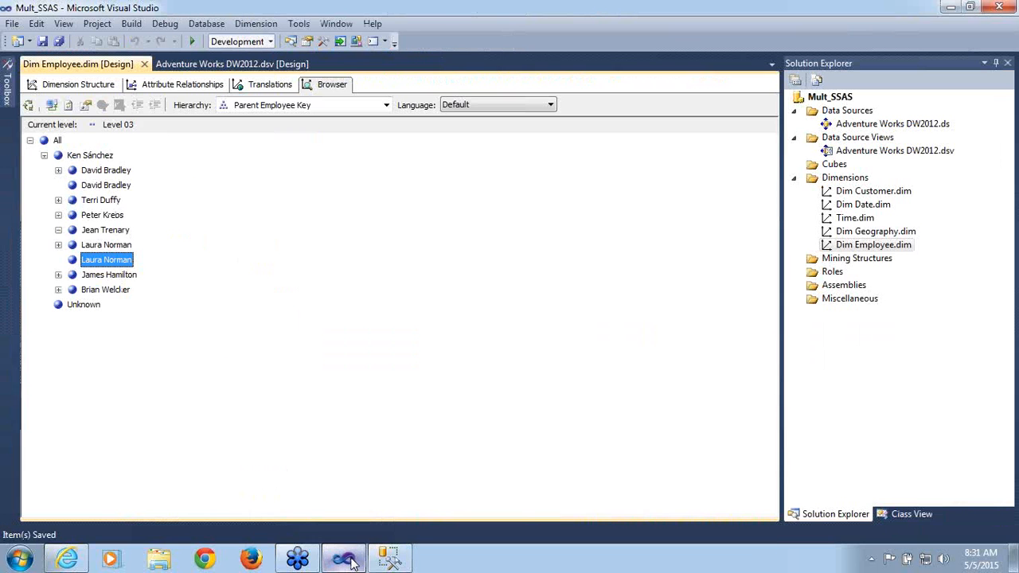
click(109, 175)
click(109, 187)
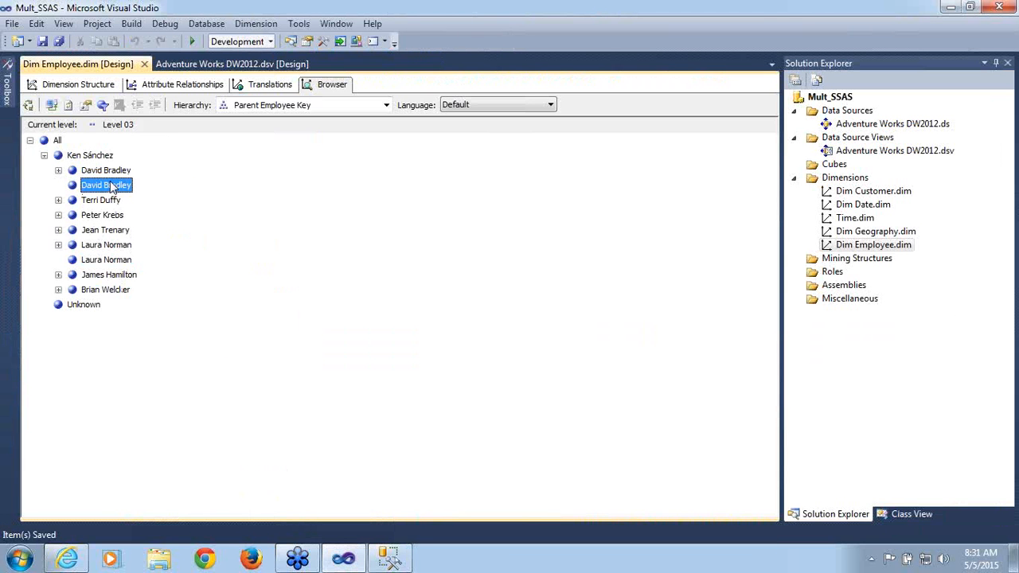
click(110, 247)
click(111, 263)
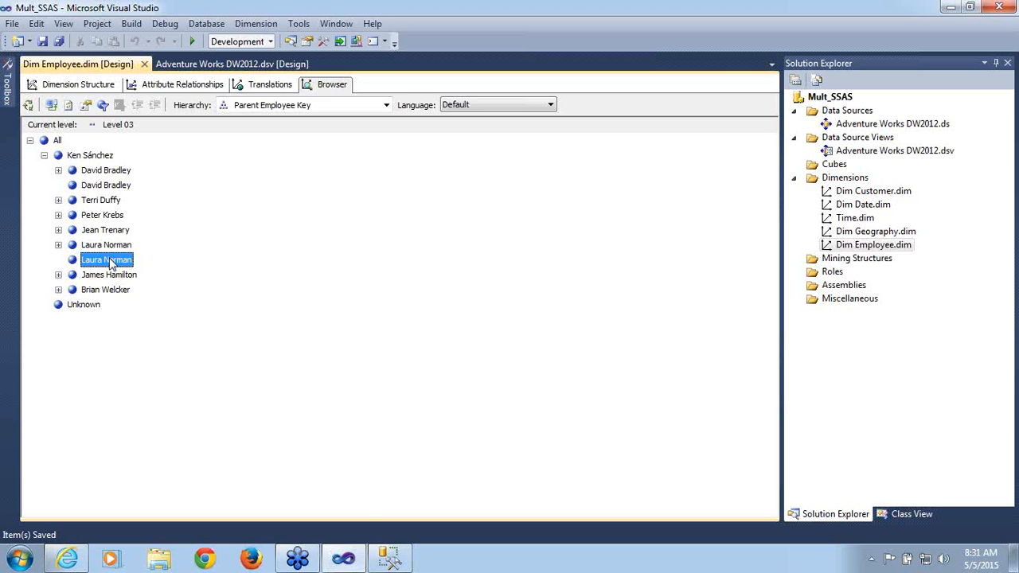
- Return to SQL Server Management Studio and examine the CurrentFlag, EndDate and Status columns of the repeated employee's two rows
click(396, 551)
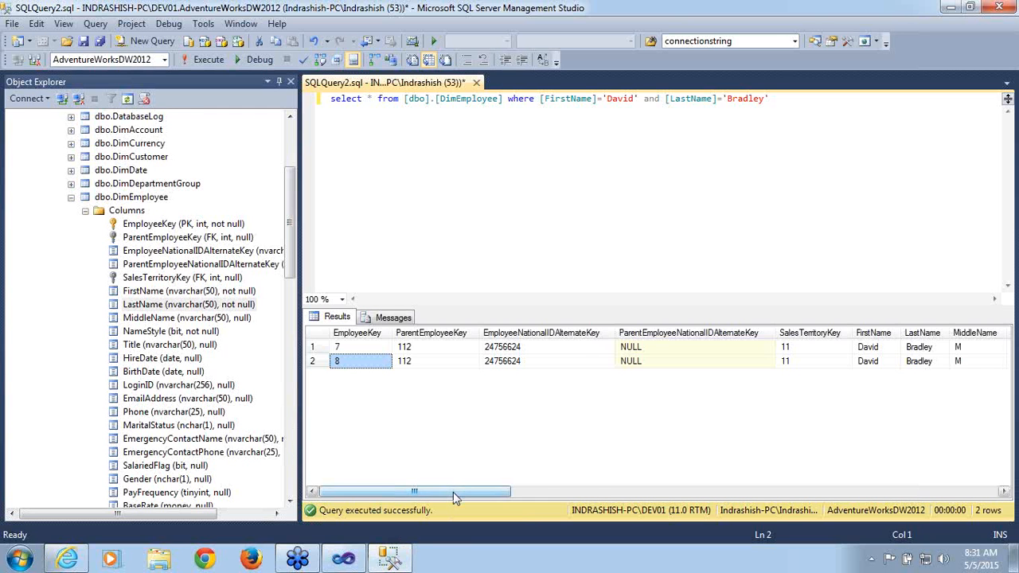
drag(454, 493, 874, 481)
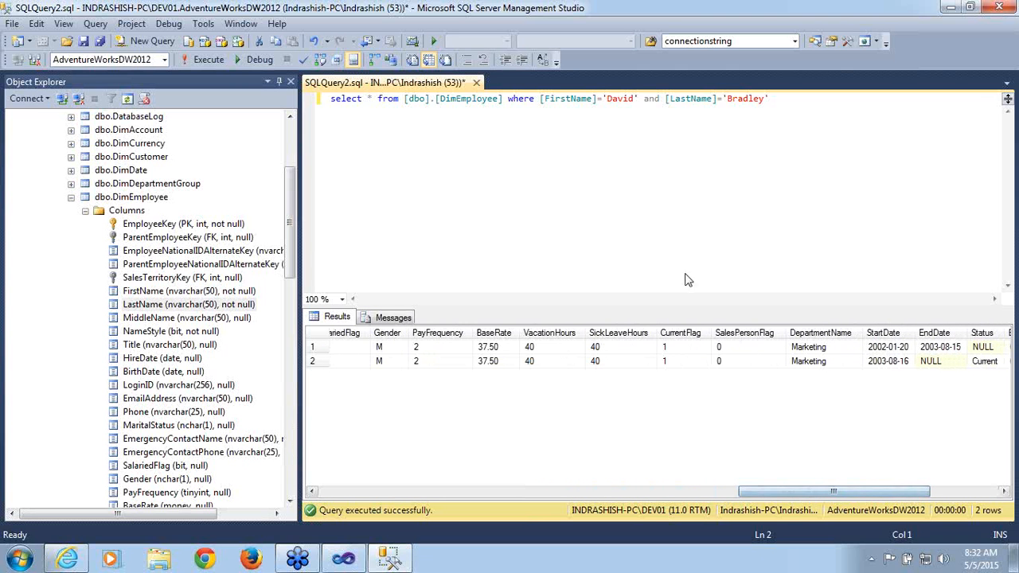
click(677, 351)
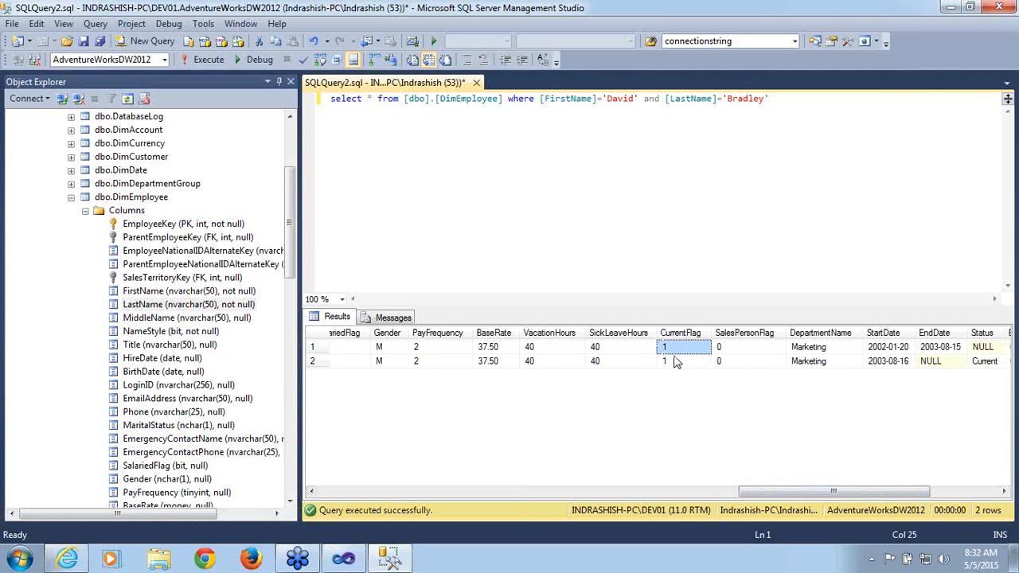
click(675, 363)
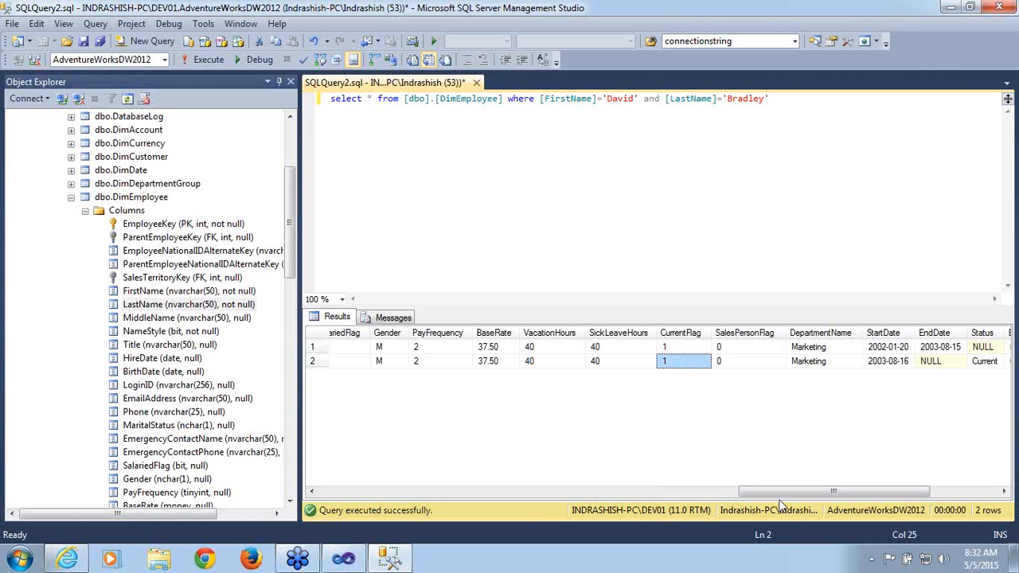
drag(780, 497, 864, 491)
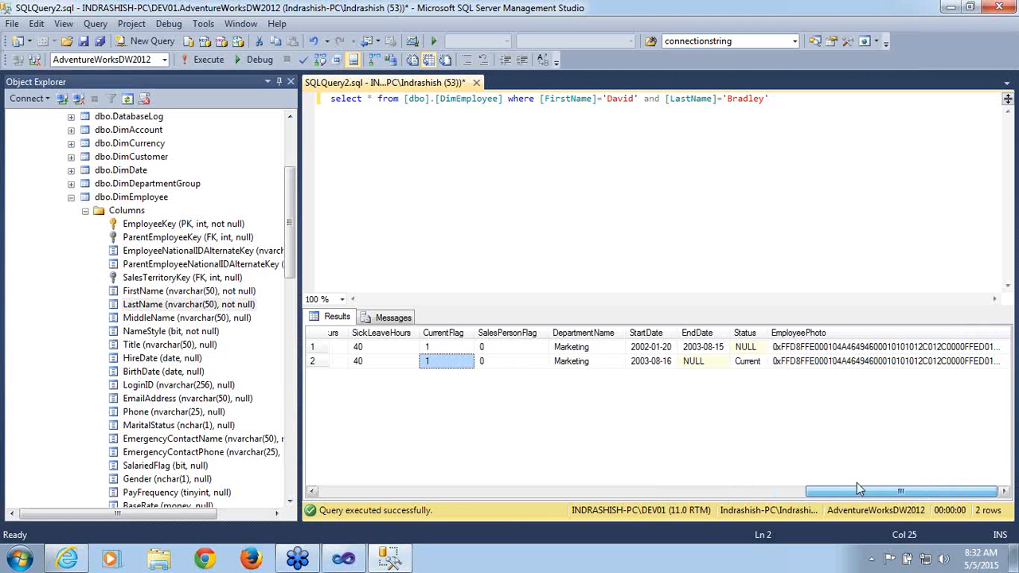
click(711, 364)
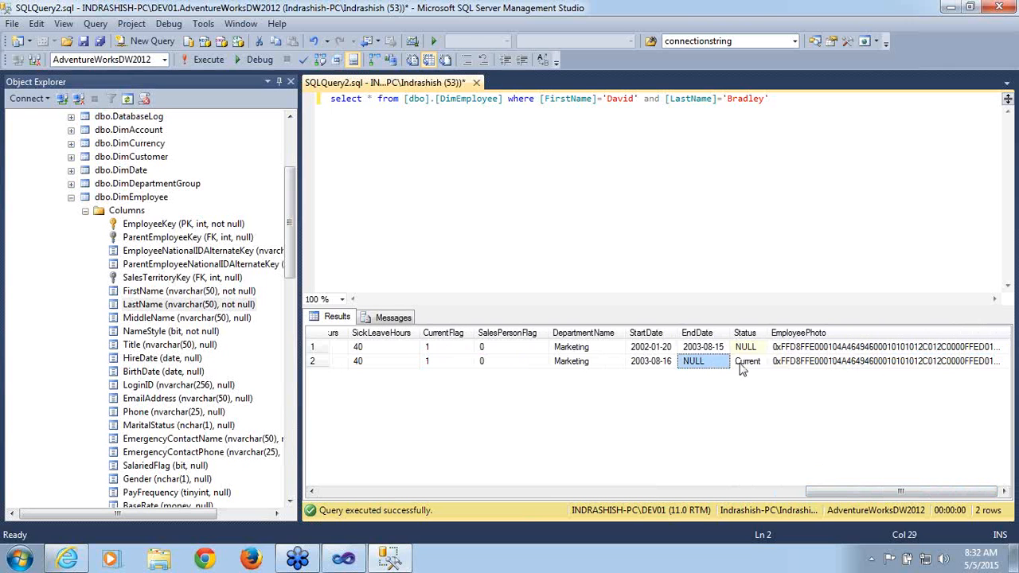
click(747, 367)
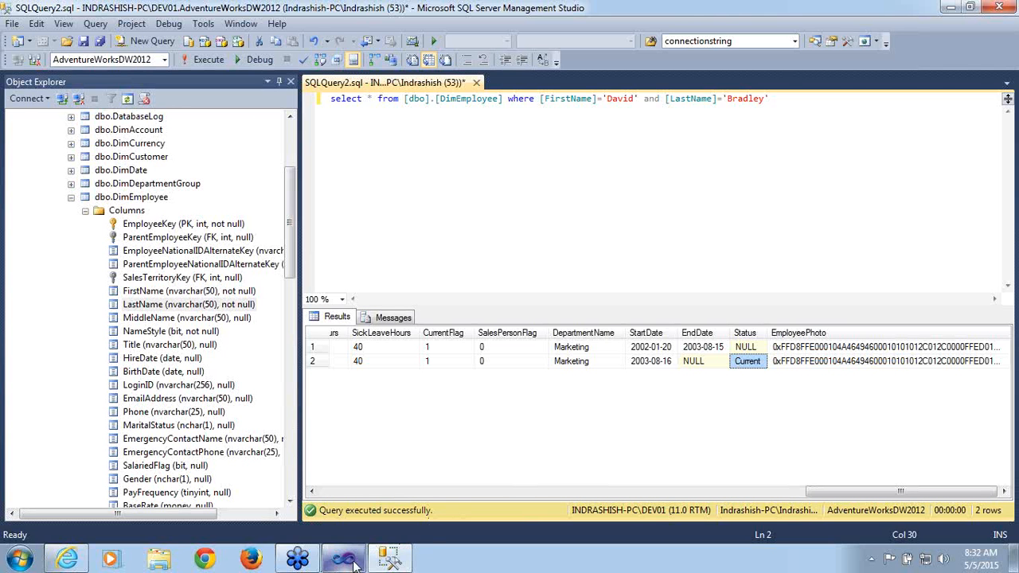
- Switch to Visual Studio and open the Adventure Works DW2012 data source view
mouse_move(355, 561)
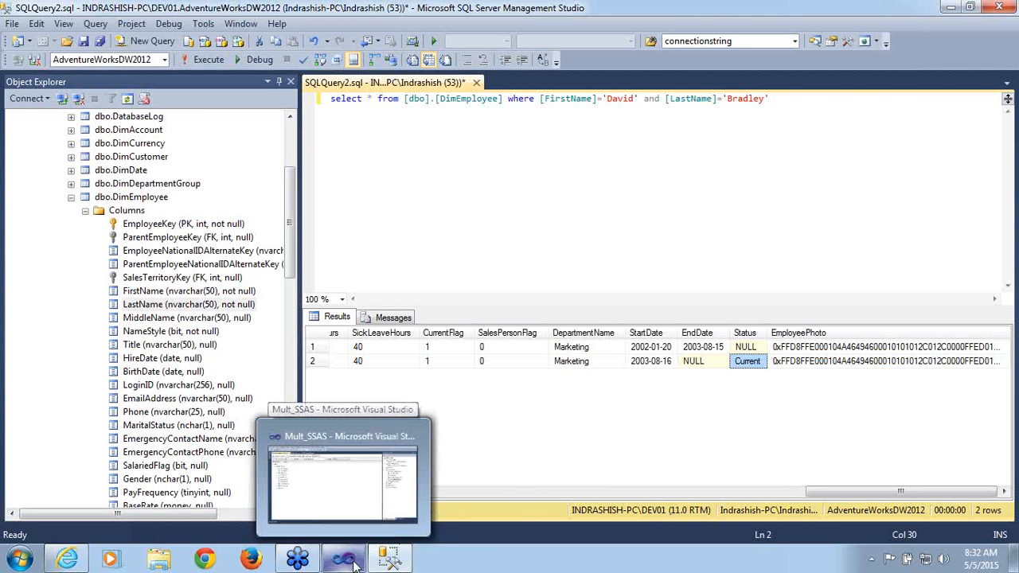
click(354, 561)
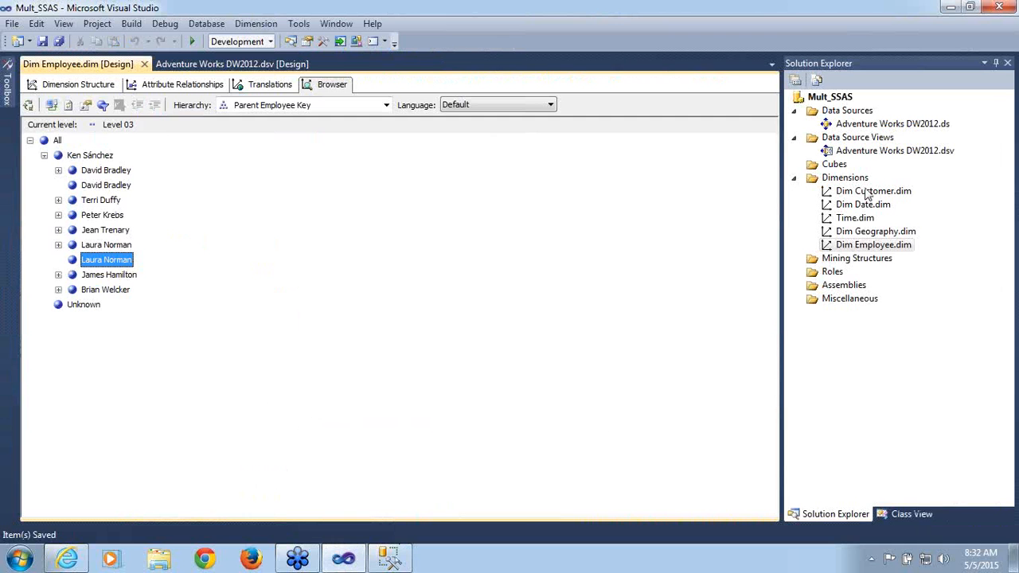
double_click(876, 154)
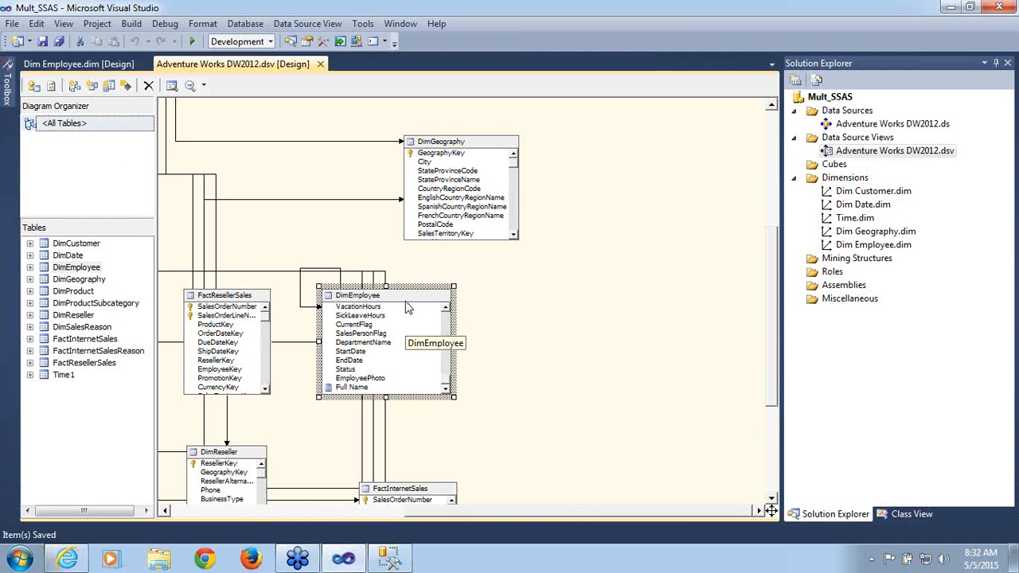
- Start replacing the DimEmployee table with a new named query and add the condition where status='current' to its SQL
right_click(407, 301)
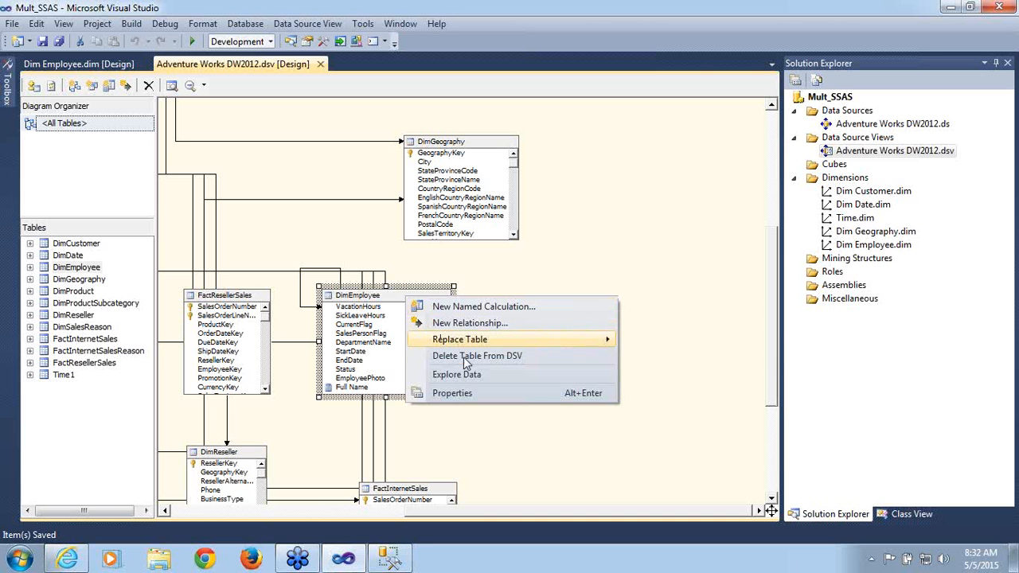
mouse_move(470, 342)
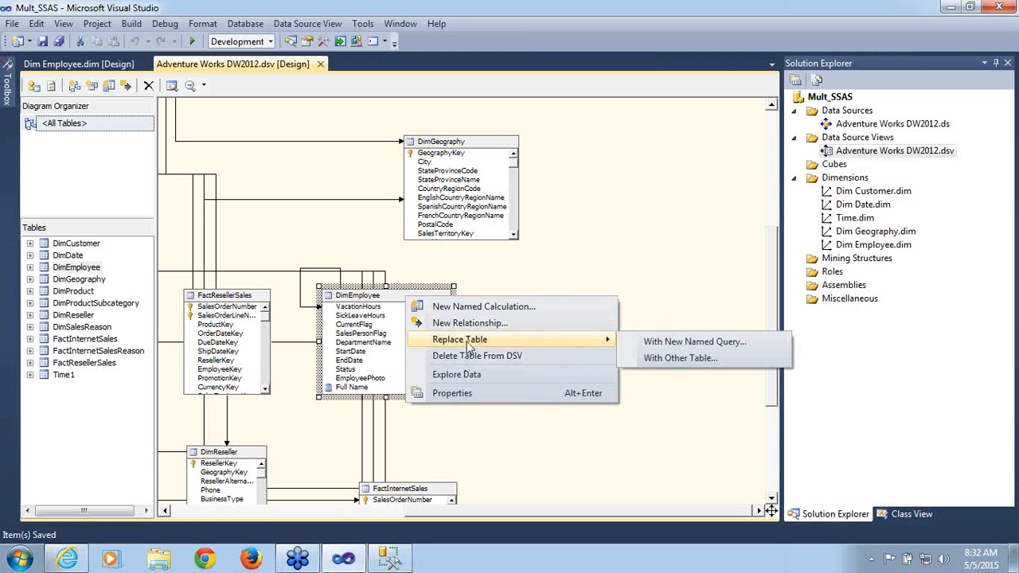
click(663, 344)
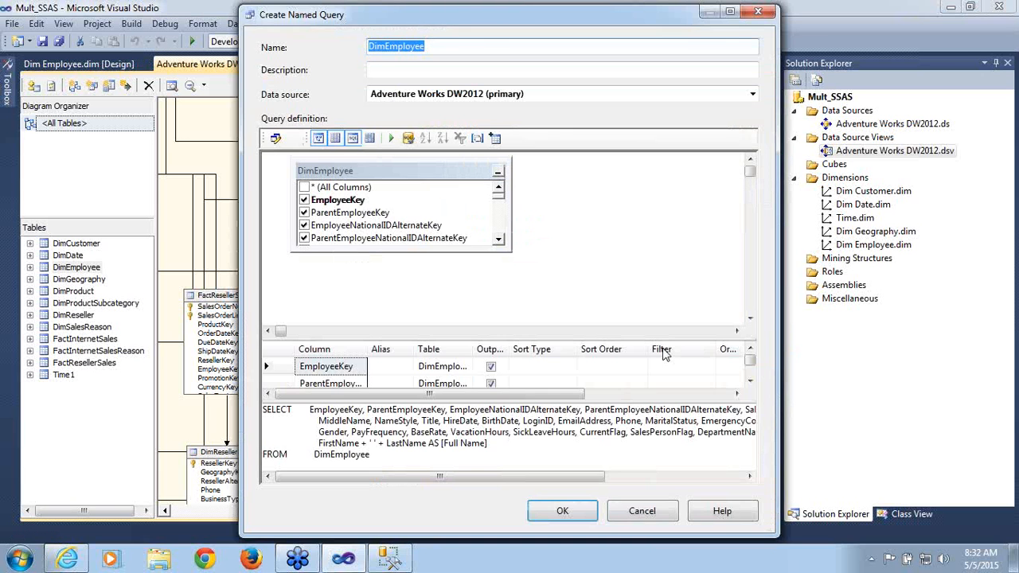
click(382, 455)
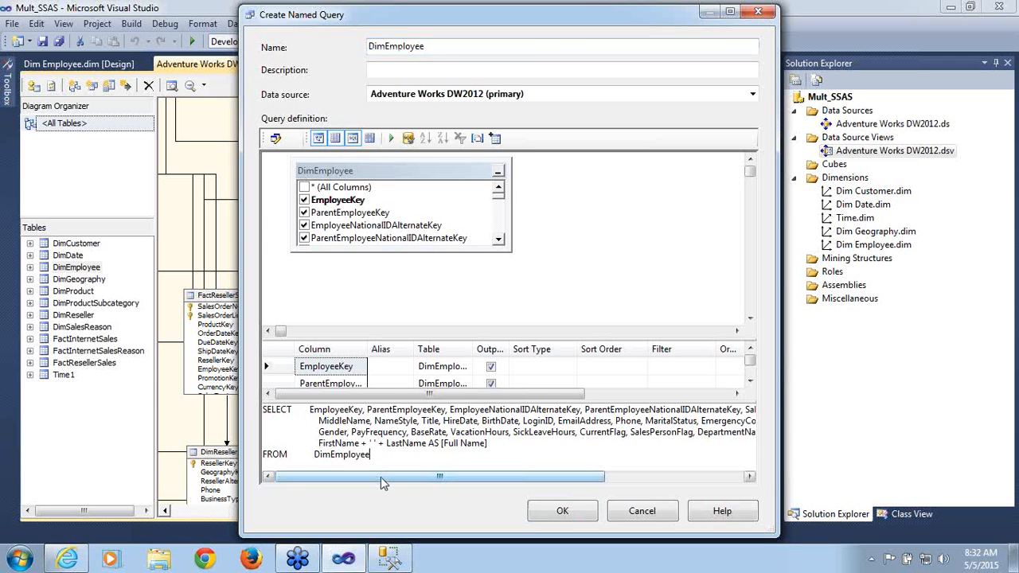
text(where)
click(392, 561)
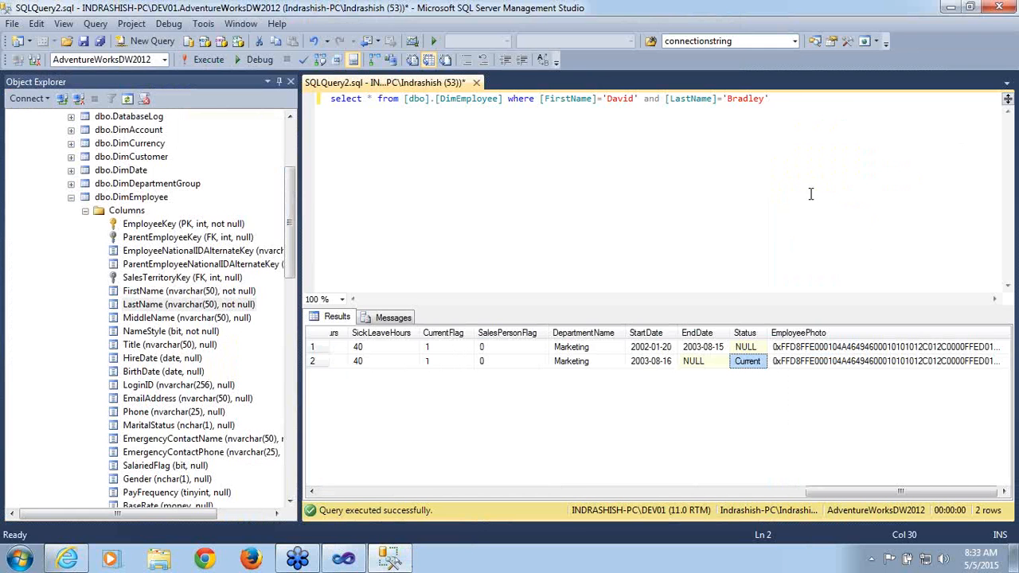
click(949, 8)
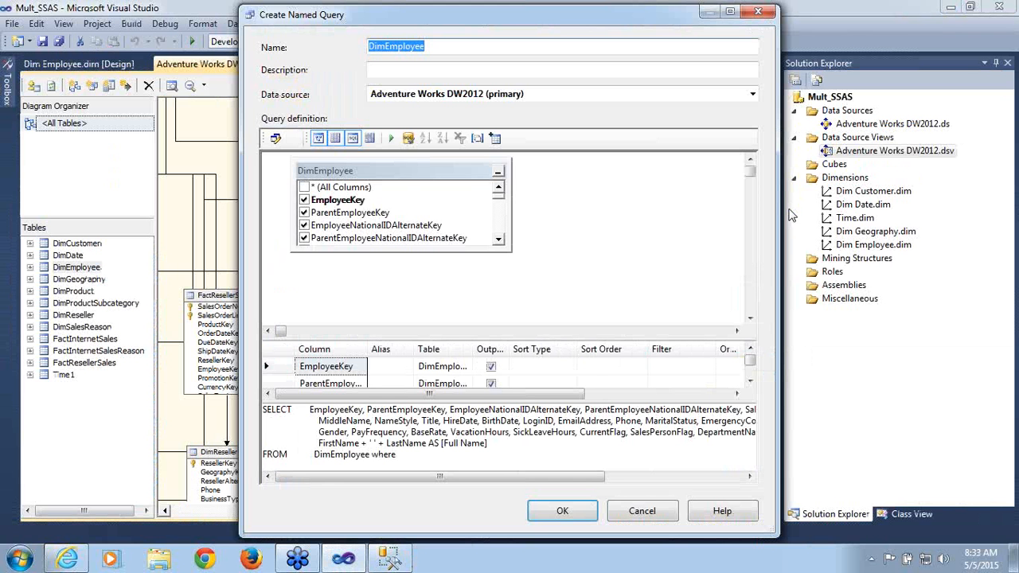
click(414, 460)
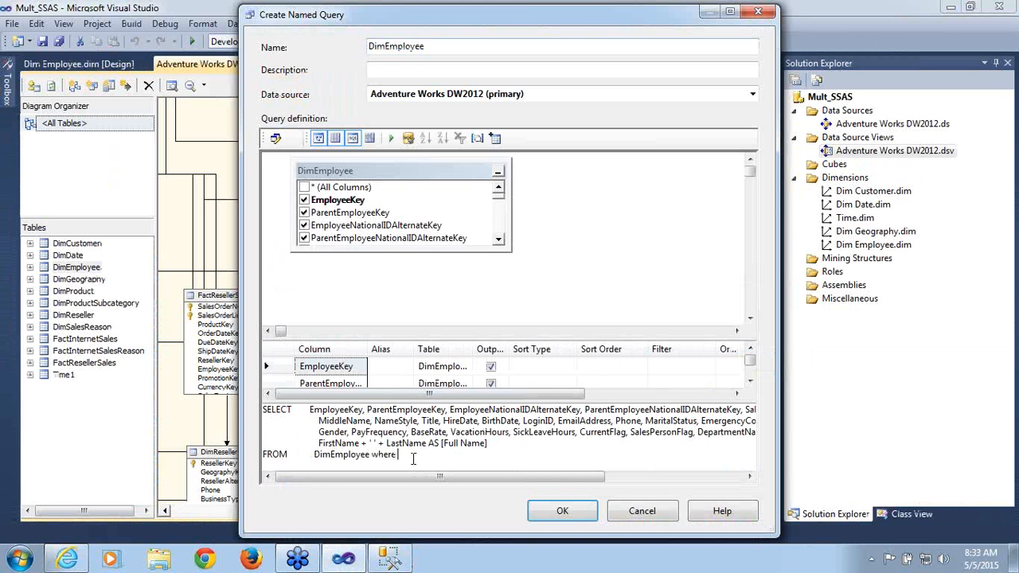
text(status=' current')
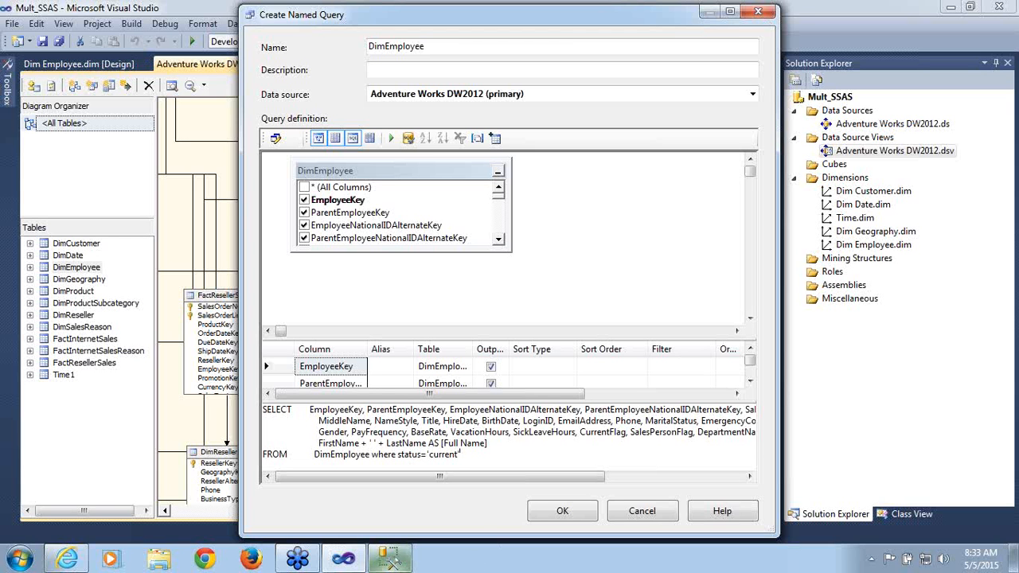
- Recheck the Status value in SQL Server Management Studio, change the filter value to 'Current' and try to apply the named query
click(387, 560)
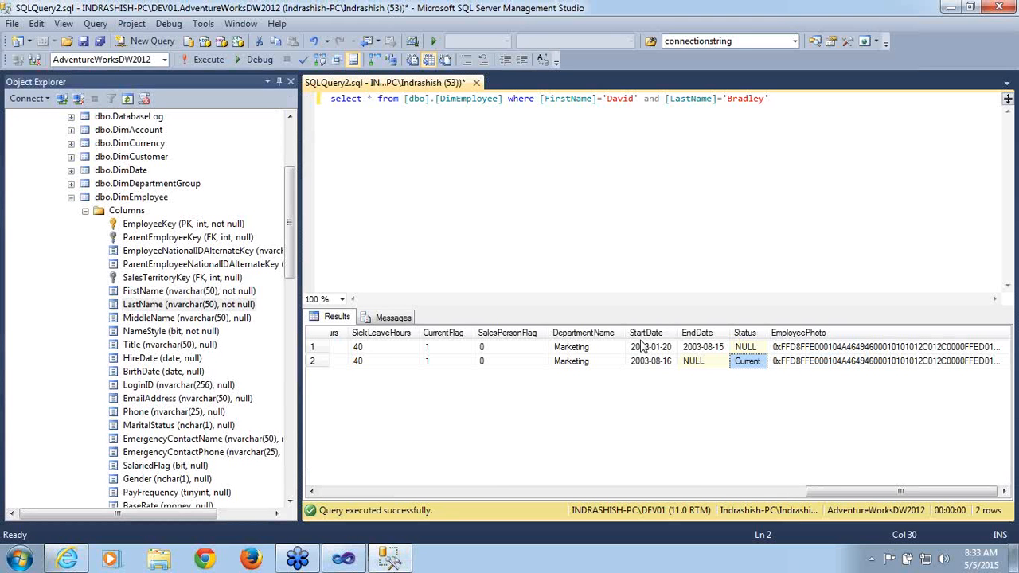
click(951, 8)
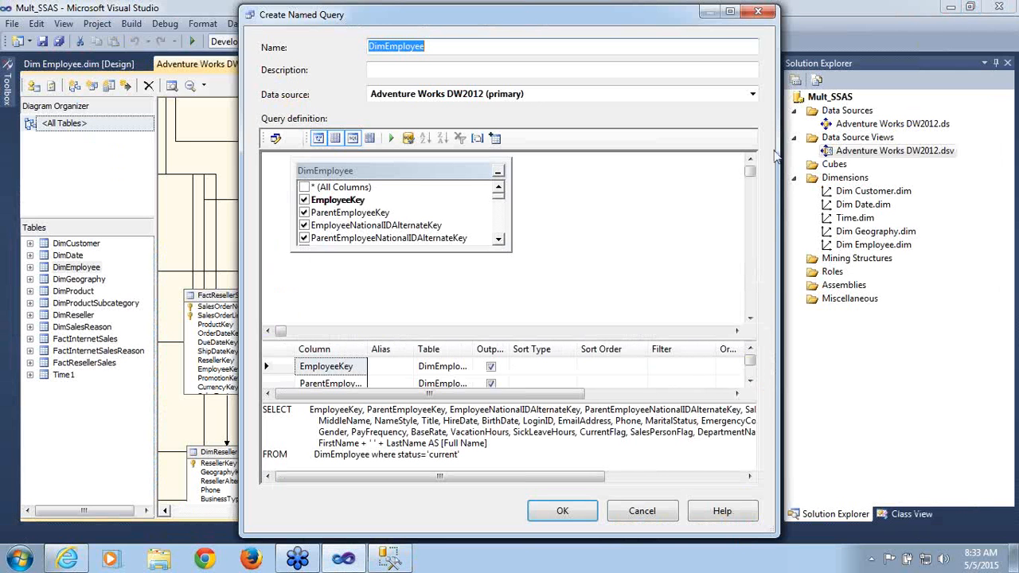
click(430, 454)
key(Delete)
key(Delete)
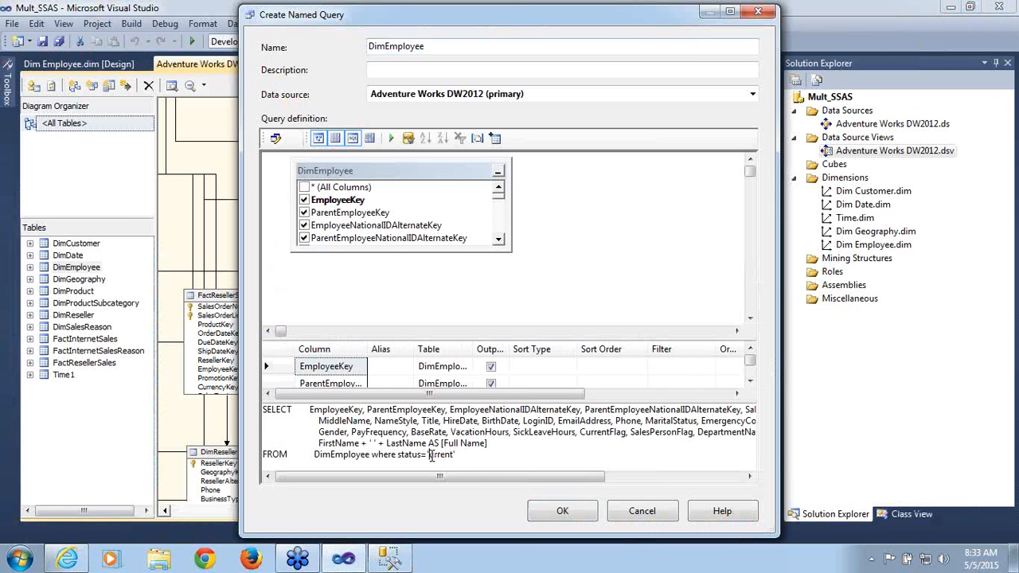
text(Cu)
click(485, 459)
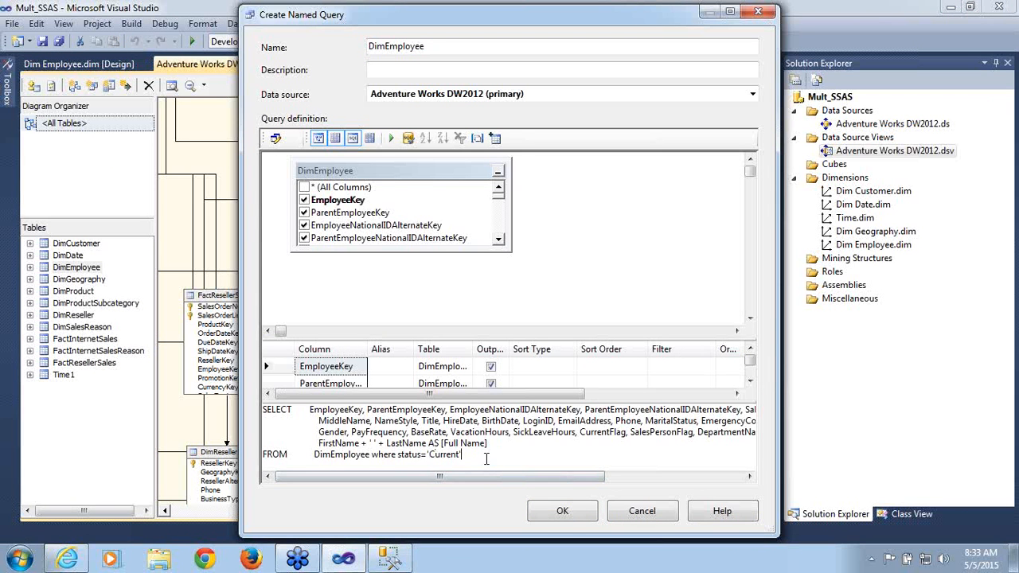
click(562, 511)
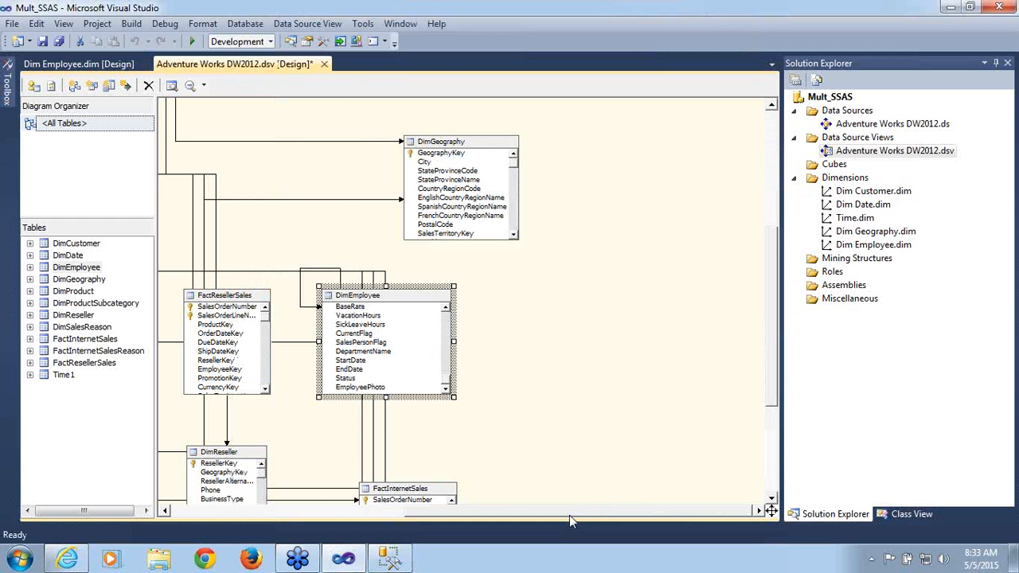
click(697, 100)
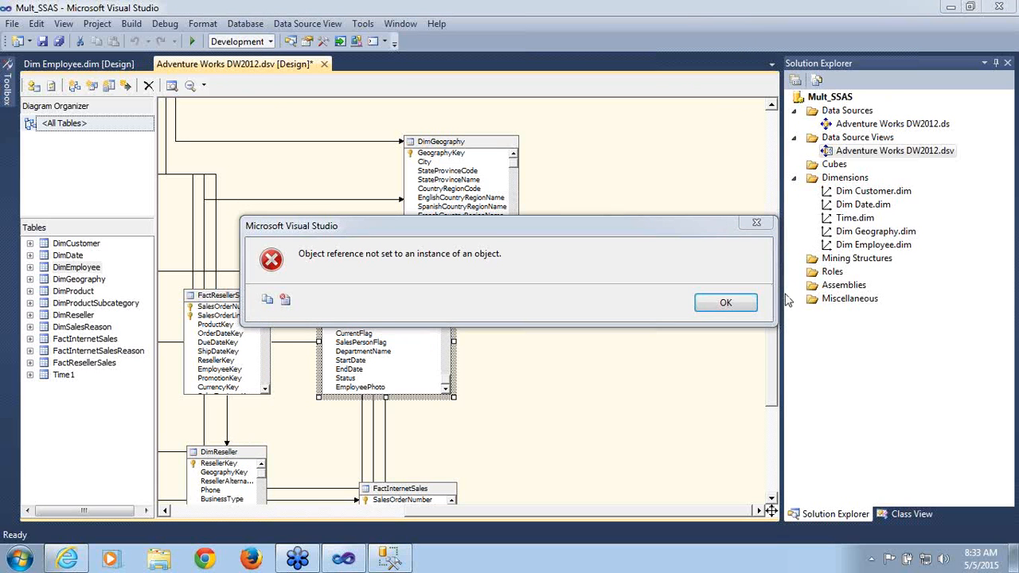
click(728, 304)
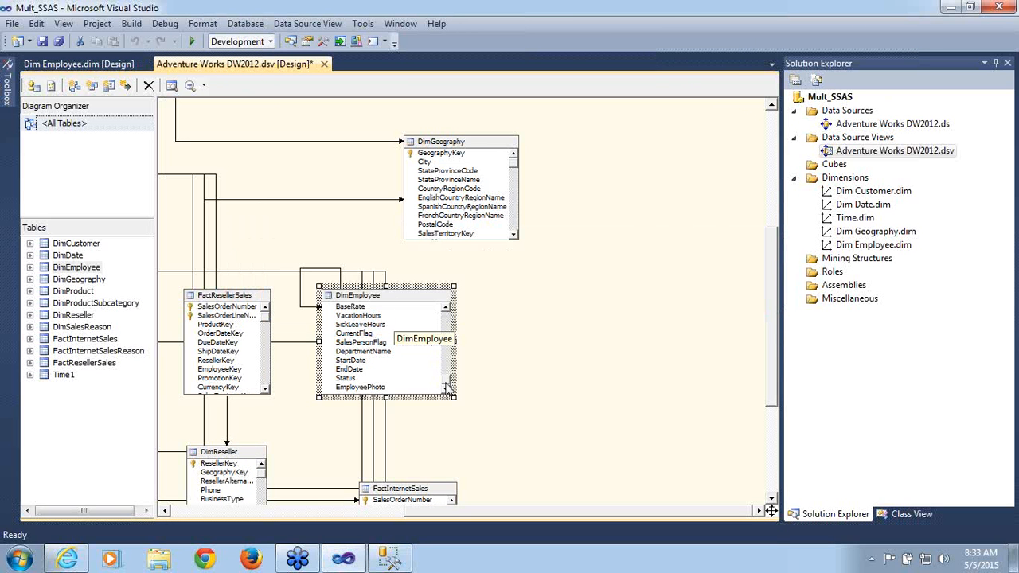
- Replace the DimEmployee table with a new named query filtered by where status='current', and save the data source view
right_click(413, 303)
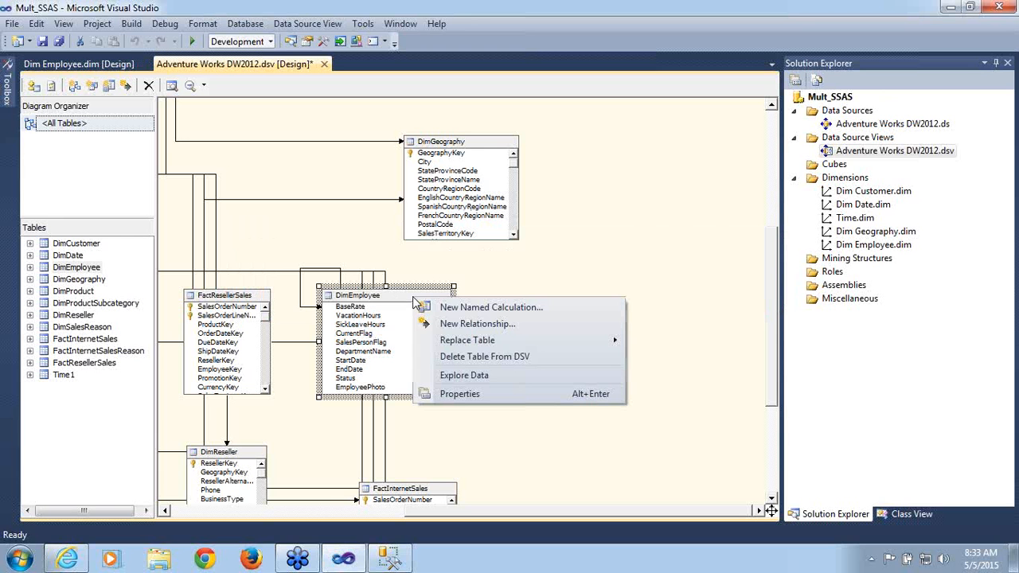
mouse_move(454, 342)
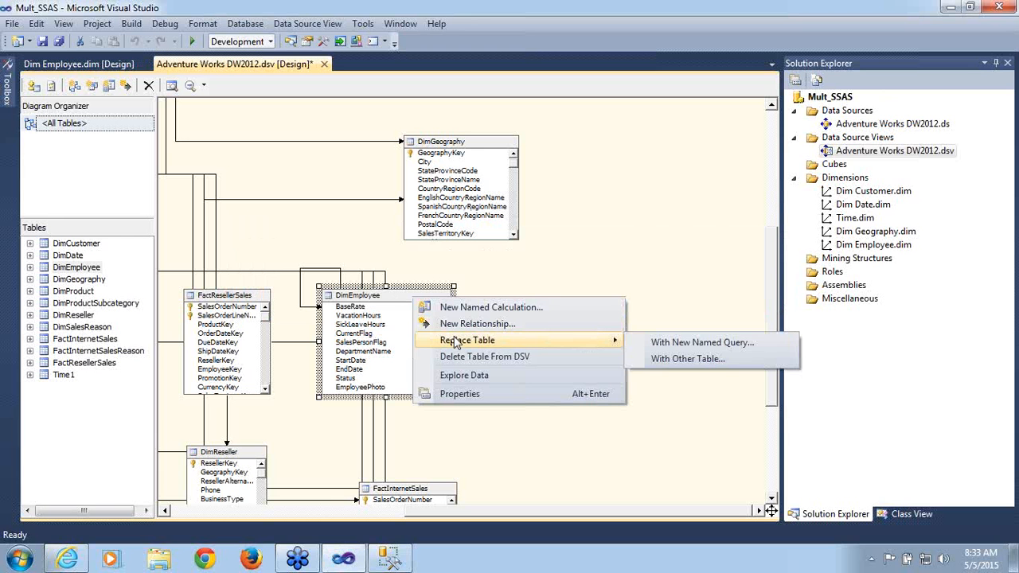
click(651, 342)
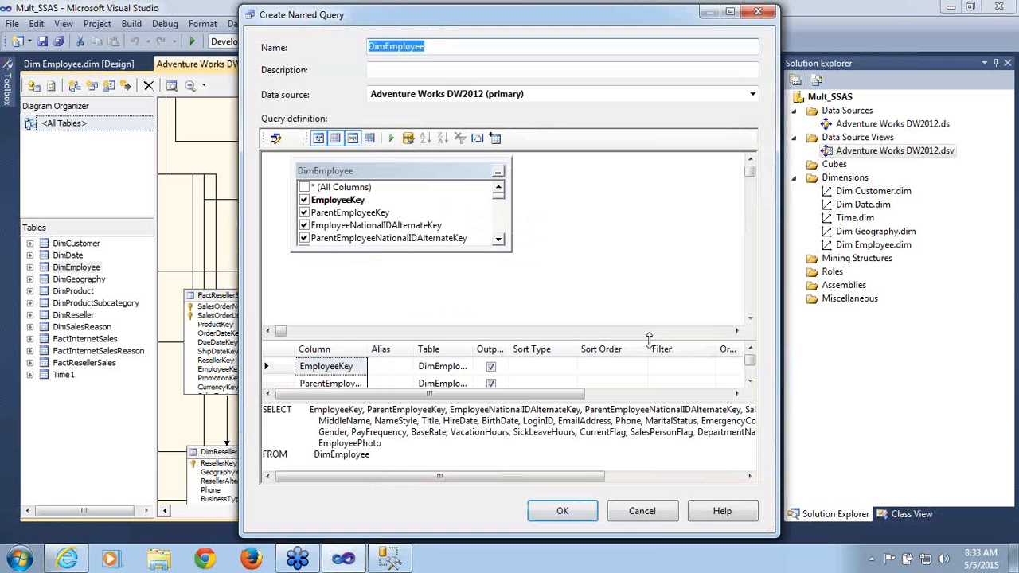
click(403, 470)
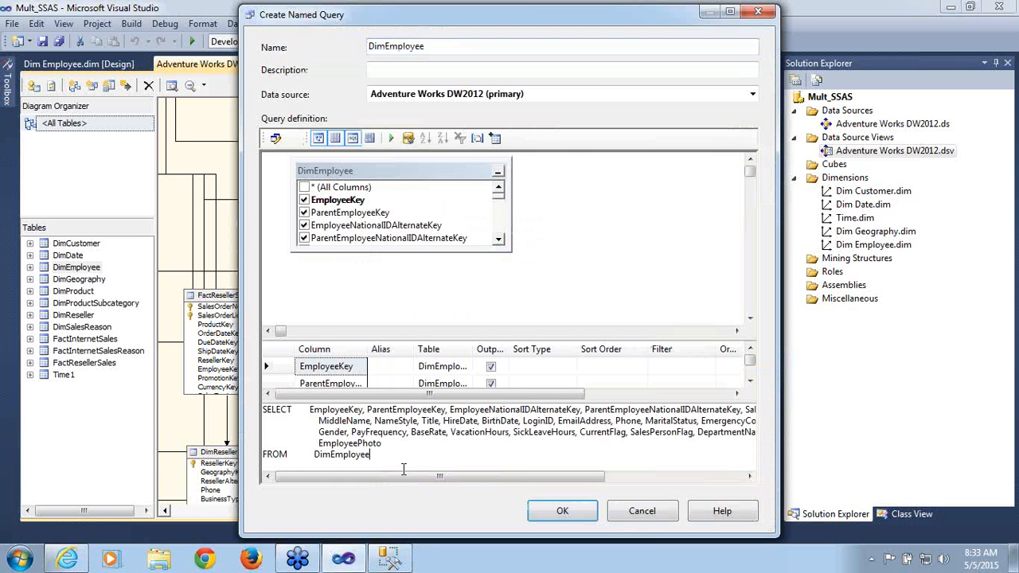
text(where)
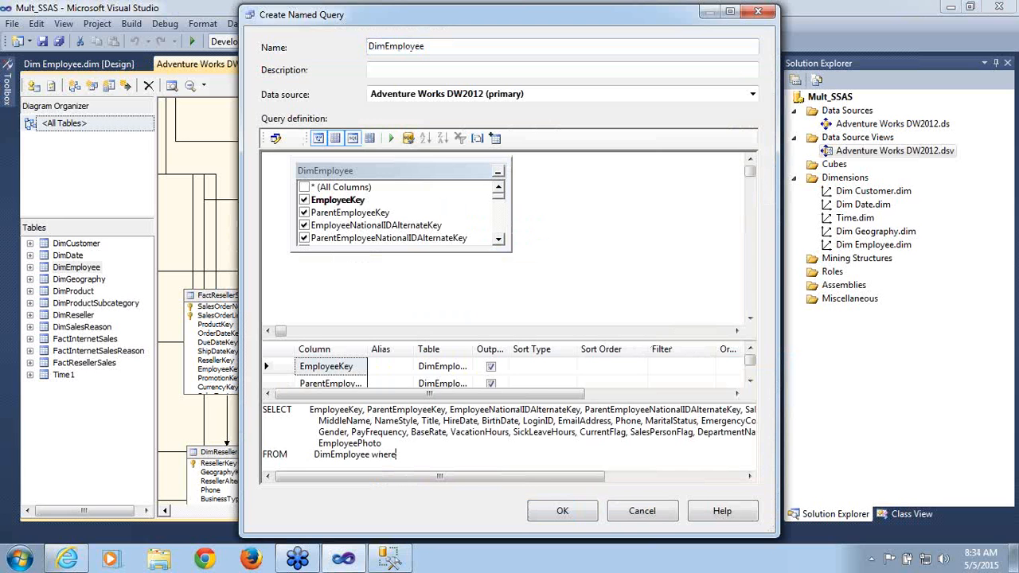
drag(414, 479, 556, 478)
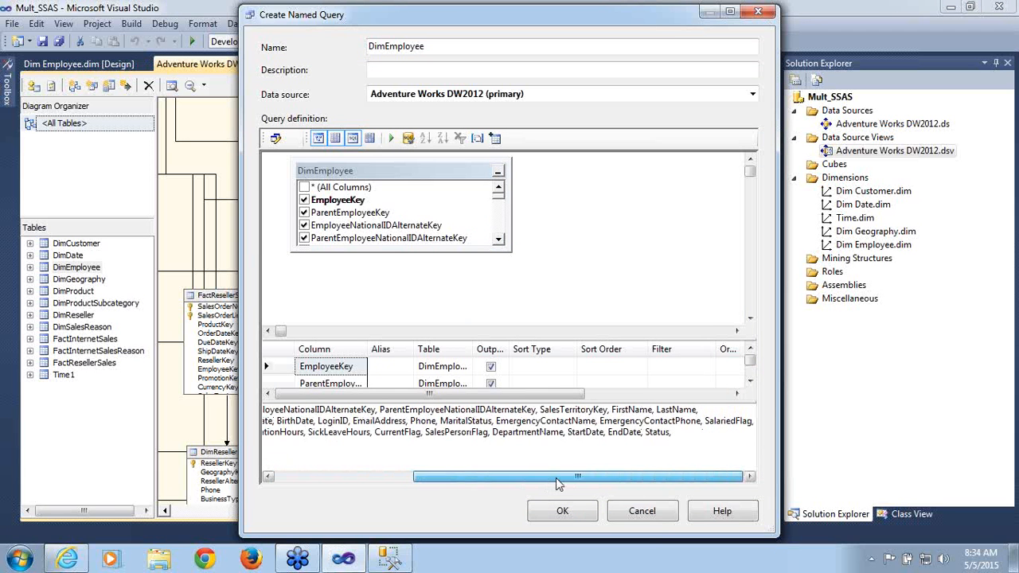
click(659, 439)
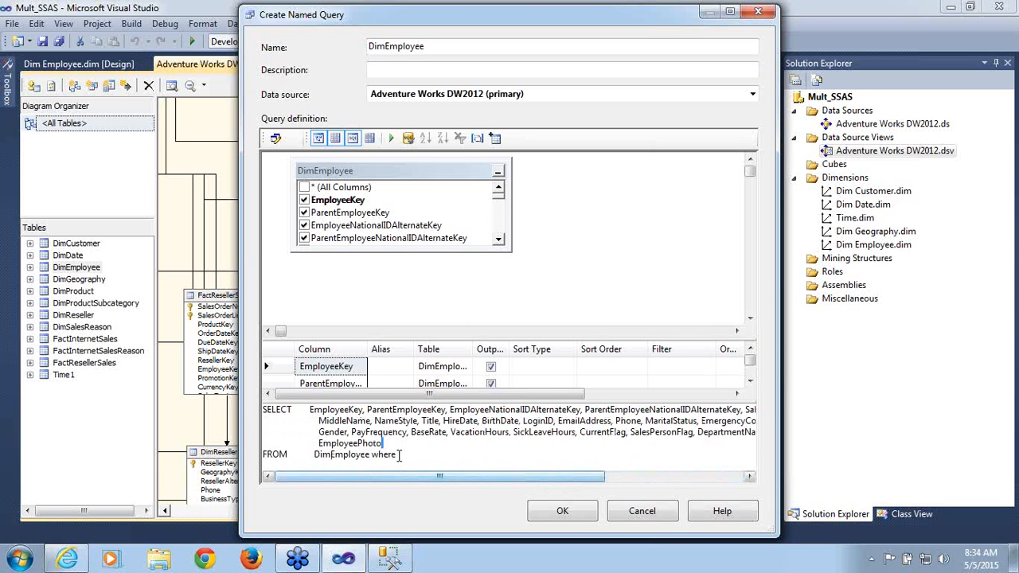
click(424, 455)
text(statu)
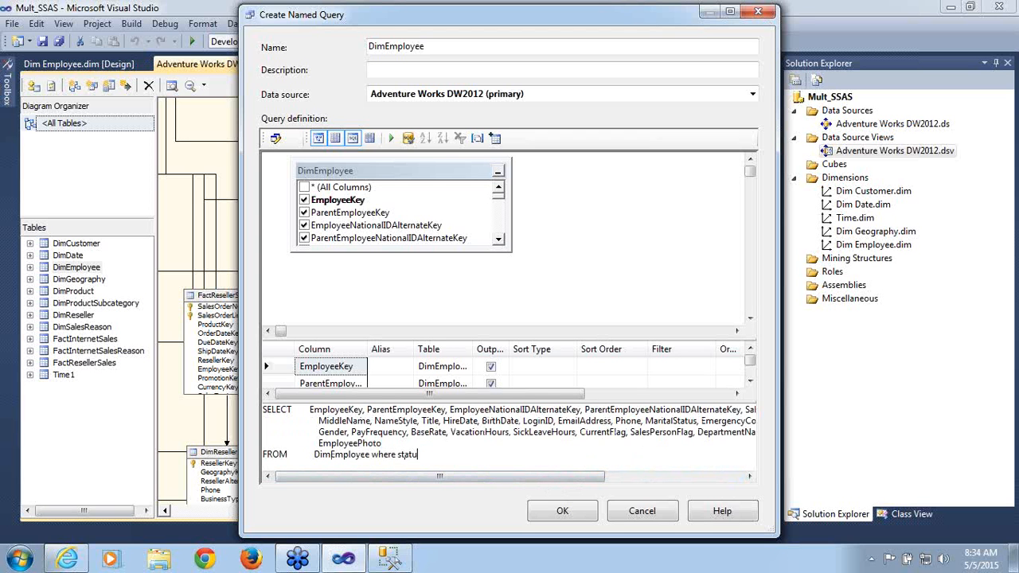
text(s='current')
click(557, 511)
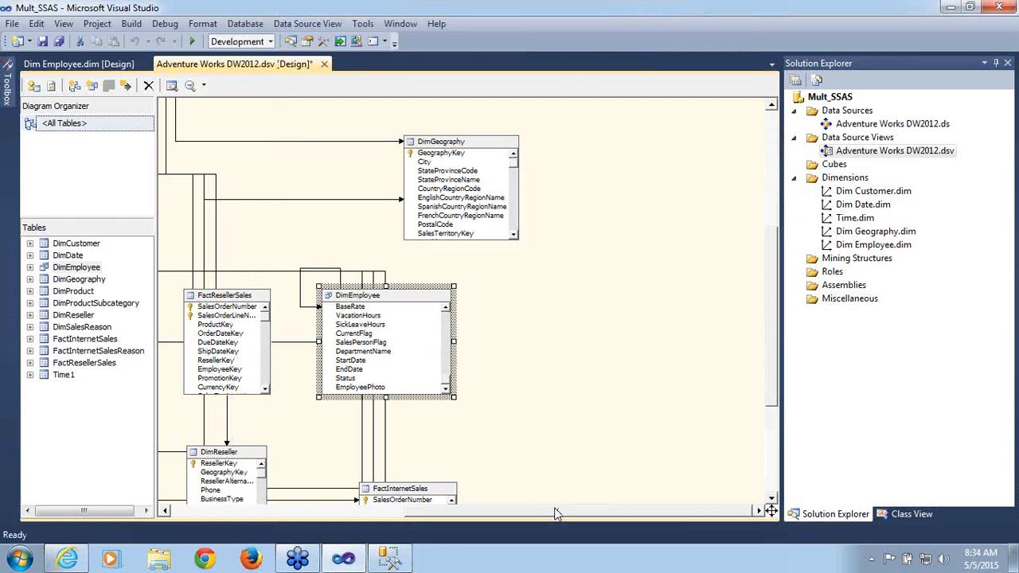
key(ctrl+s)
- Explore the data of the DimEmployee named query, examine its EndDate and Status columns, and close the data view
right_click(425, 301)
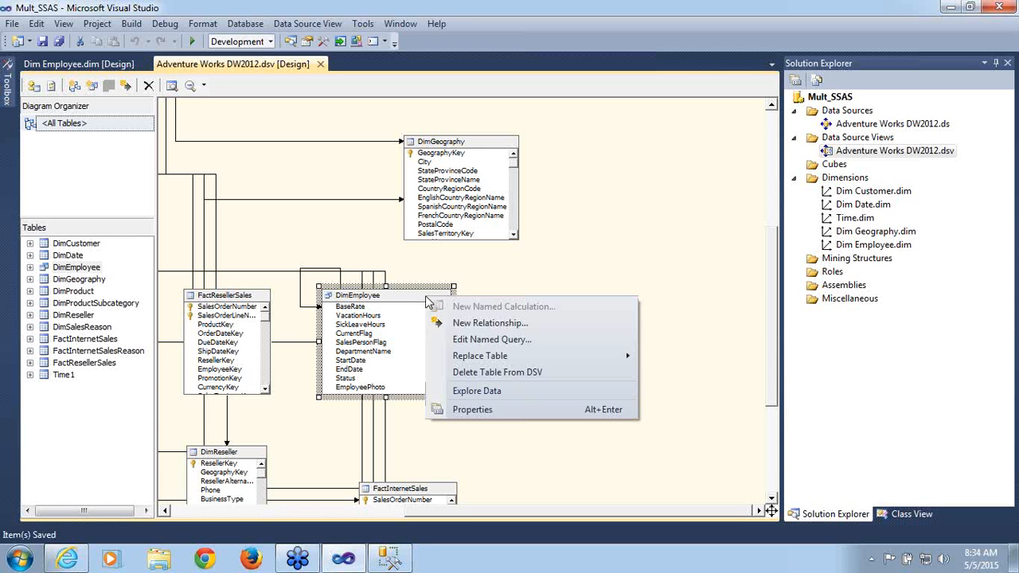
click(475, 391)
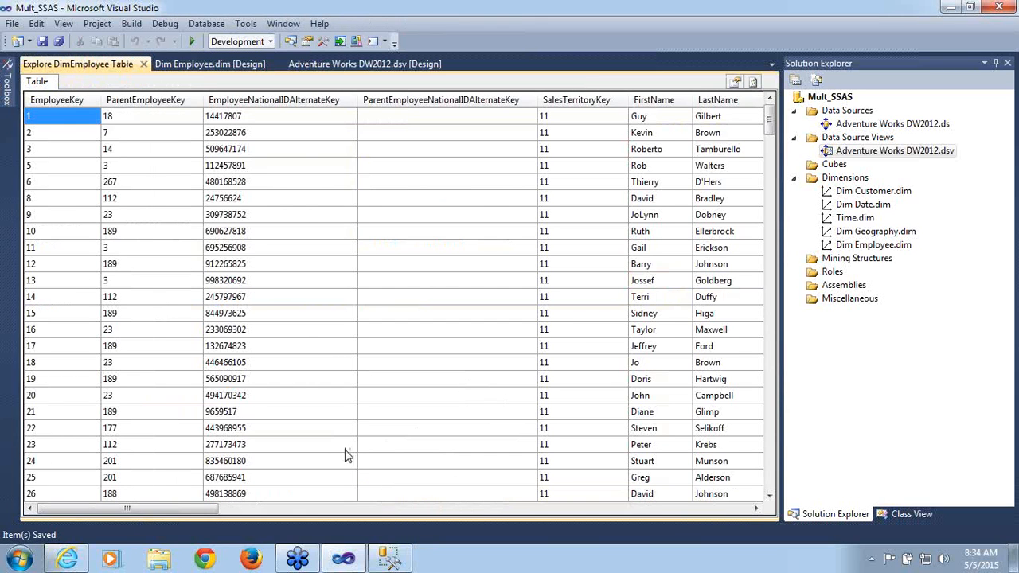
drag(189, 511, 714, 481)
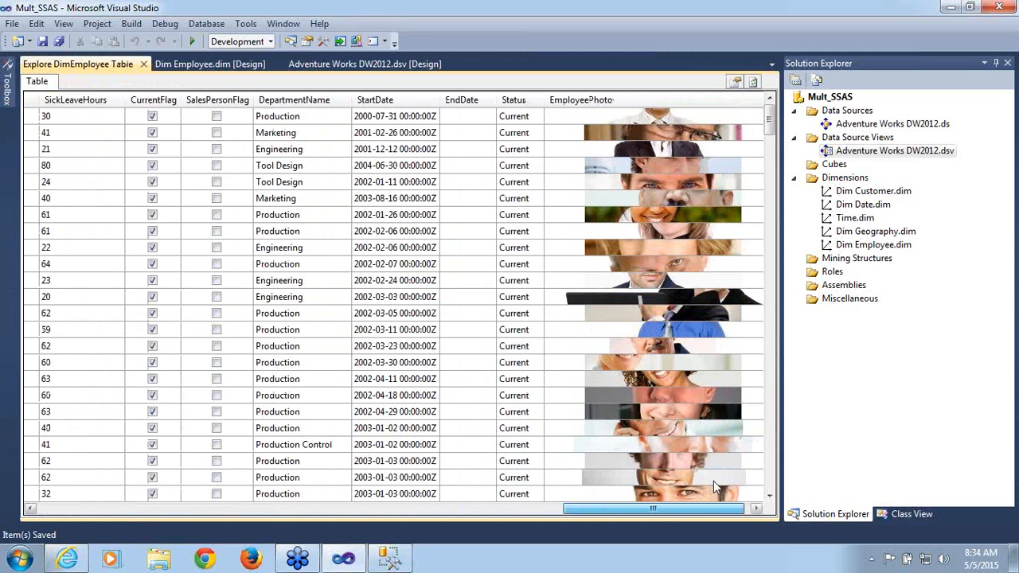
drag(713, 481, 518, 485)
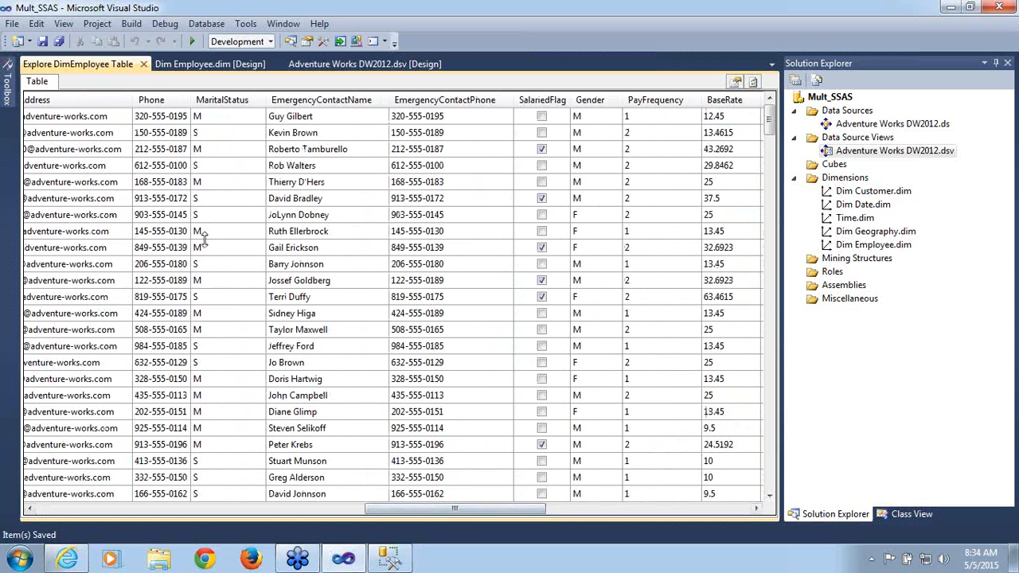
click(144, 64)
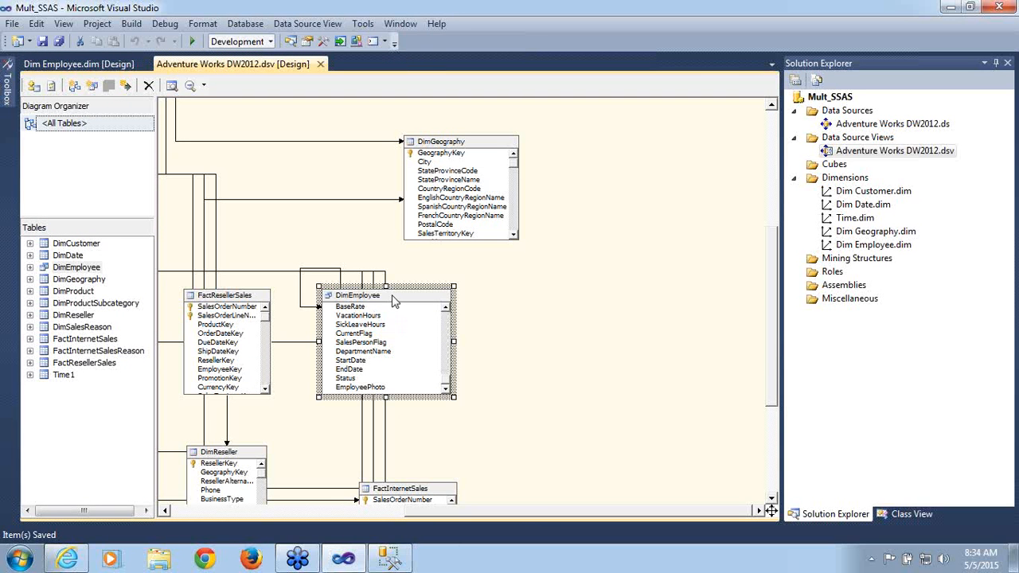
right_click(393, 296)
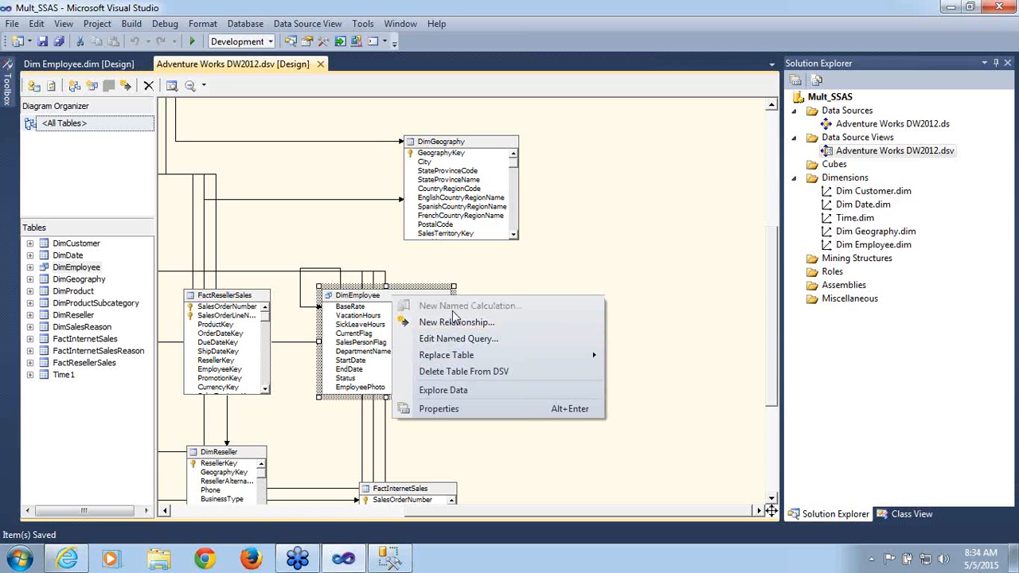
click(521, 273)
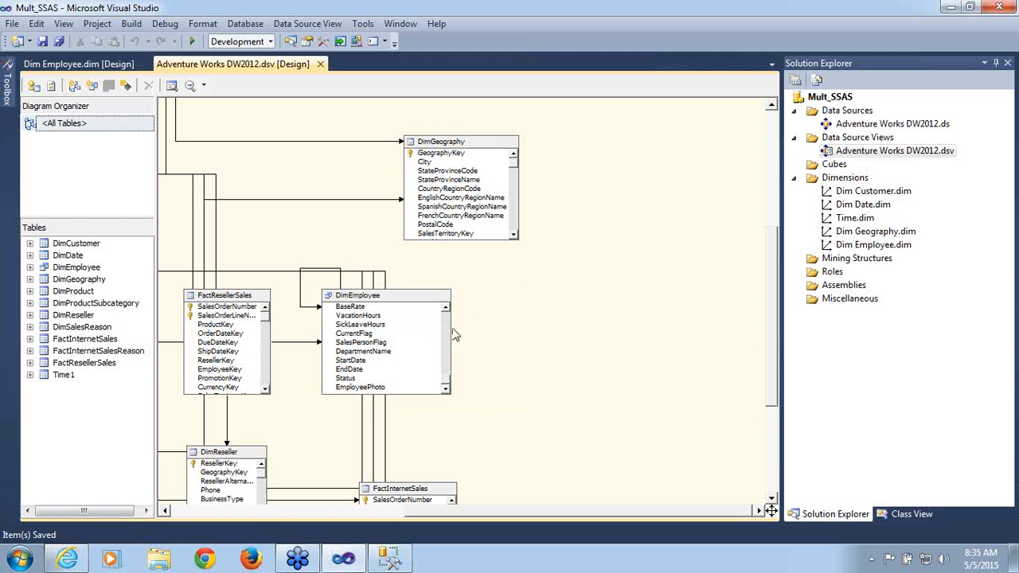
click(448, 395)
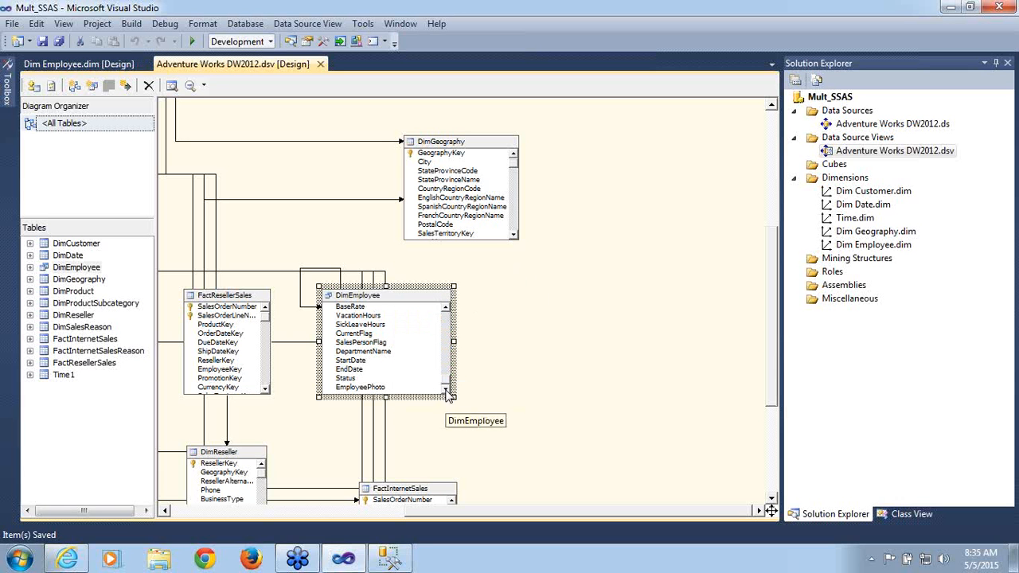
right_click(415, 303)
click(455, 341)
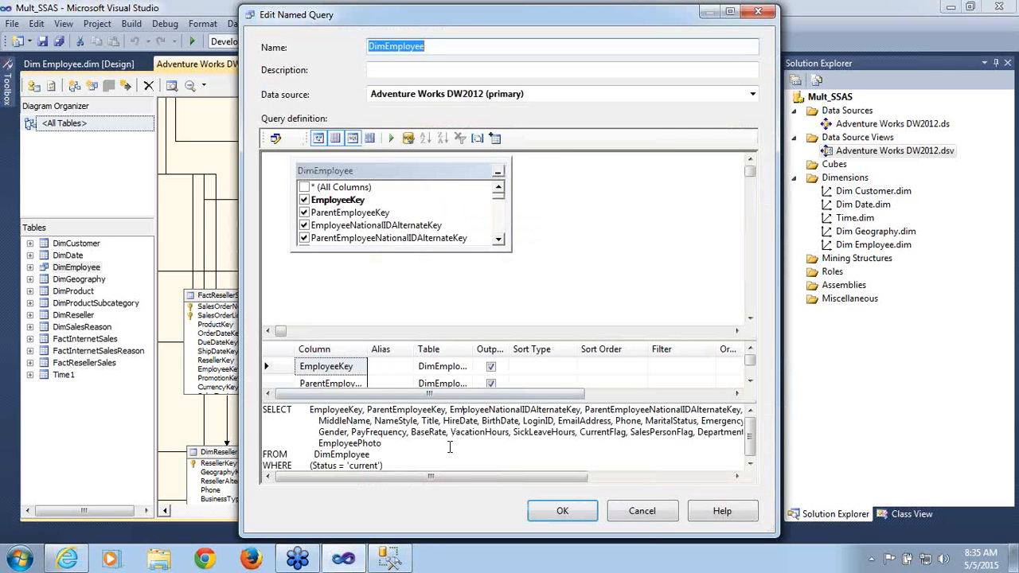
click(402, 447)
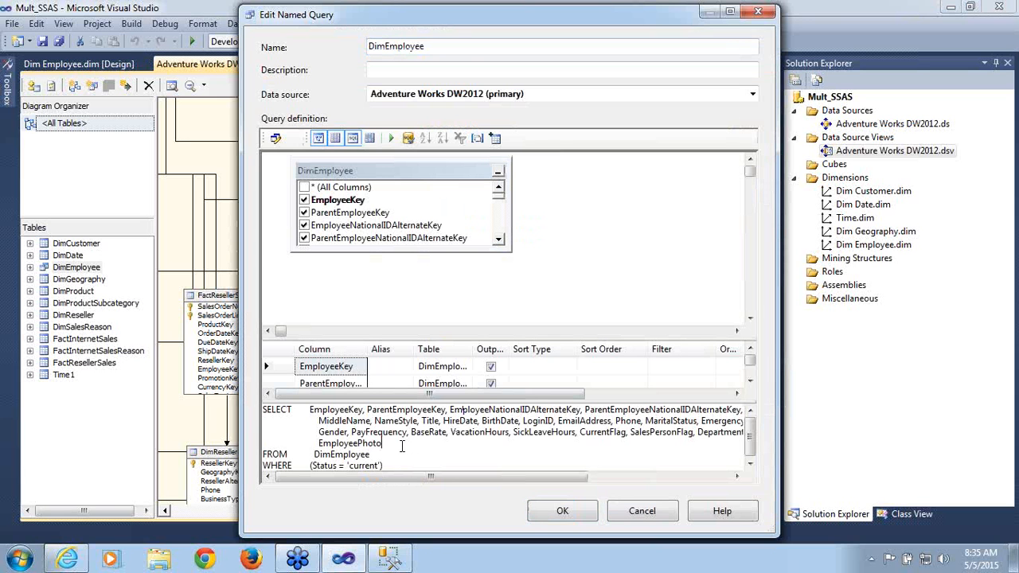
text(, case when)
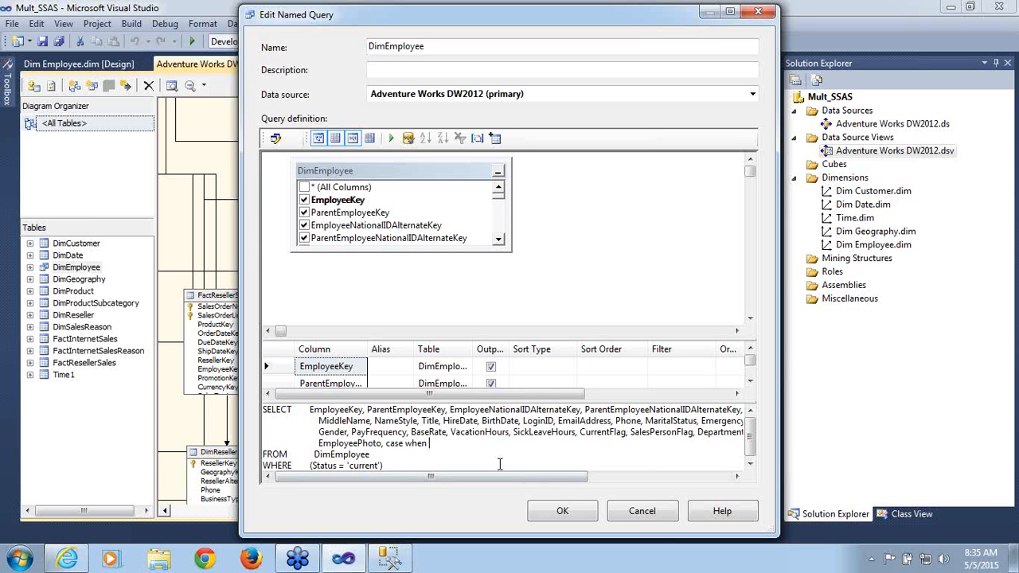
click(589, 445)
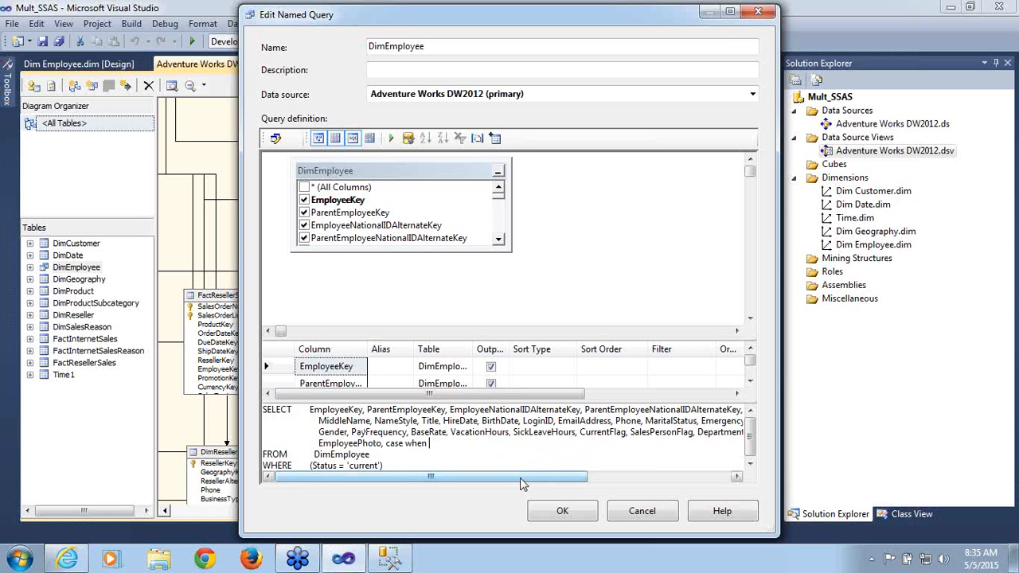
drag(520, 480, 644, 488)
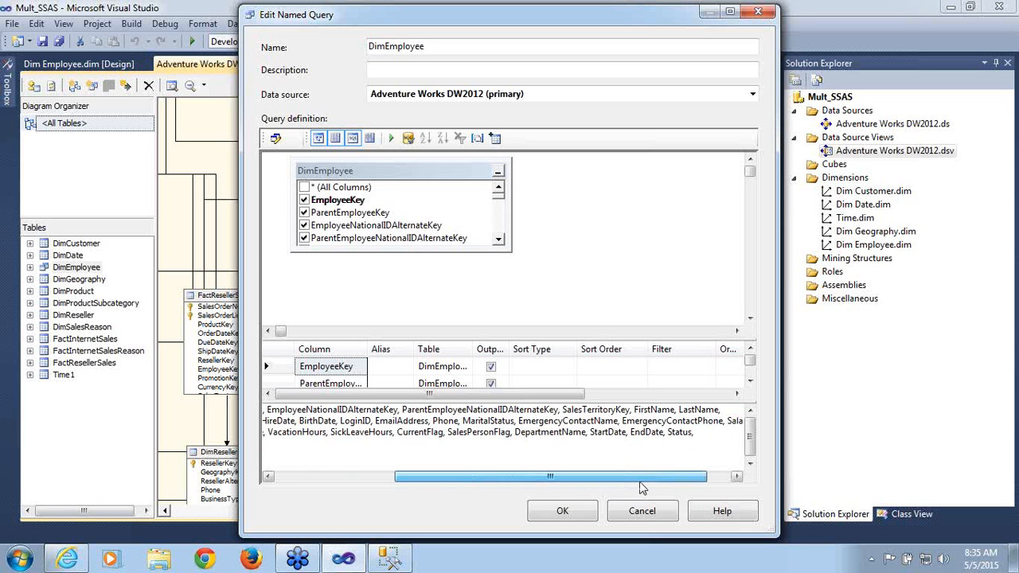
double_click(648, 409)
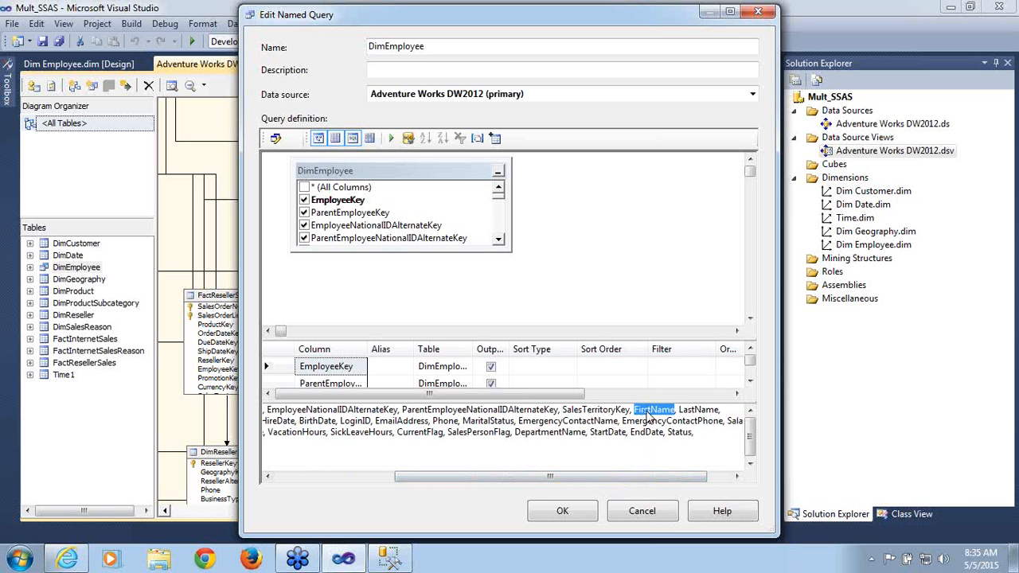
text(C)
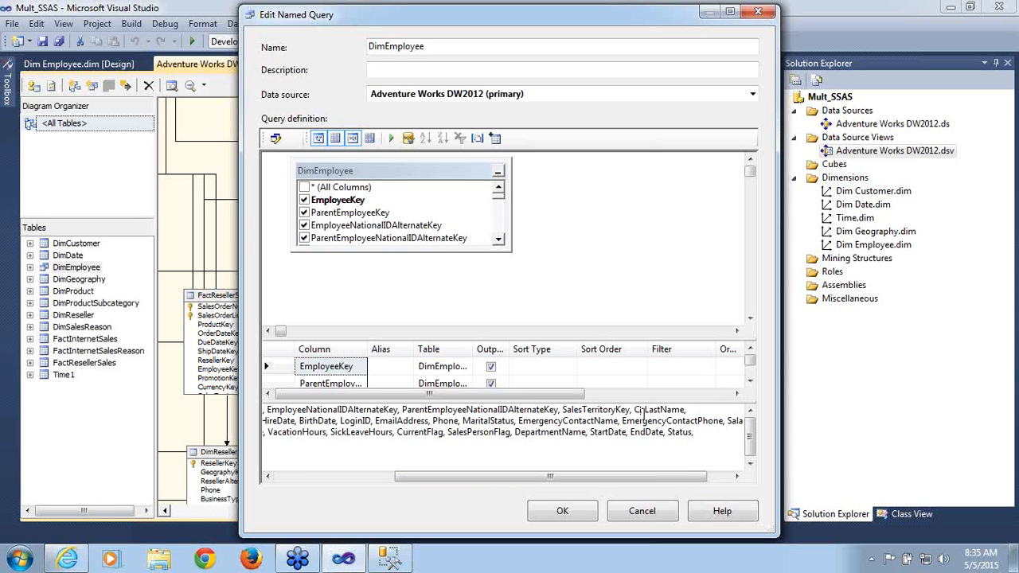
key(BackSpace)
key(BackSpace)
click(647, 511)
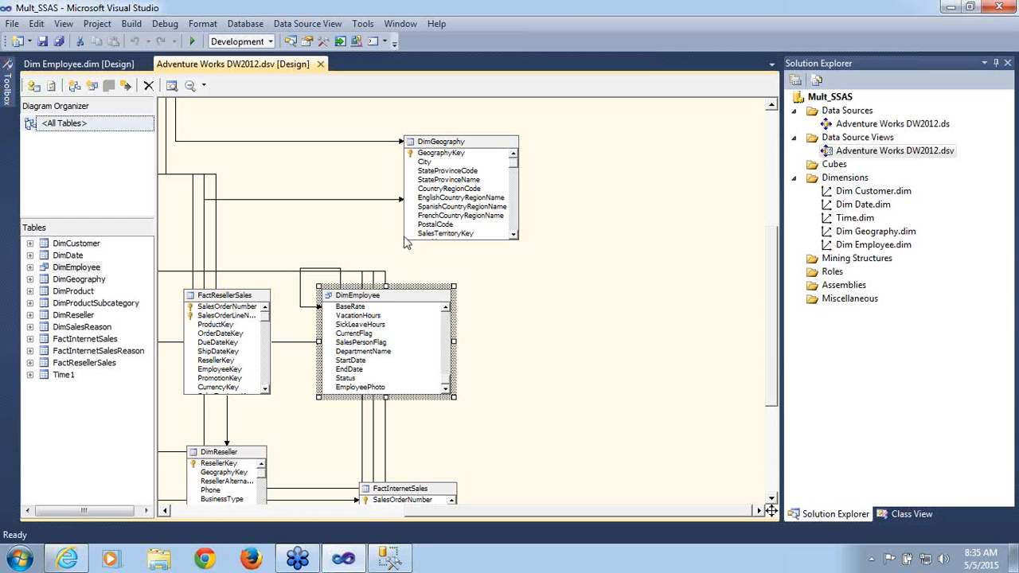
- Add the column FirstName+' '+LastName as FullName to the DimEmployee named query's SQL and save the data source view
right_click(389, 300)
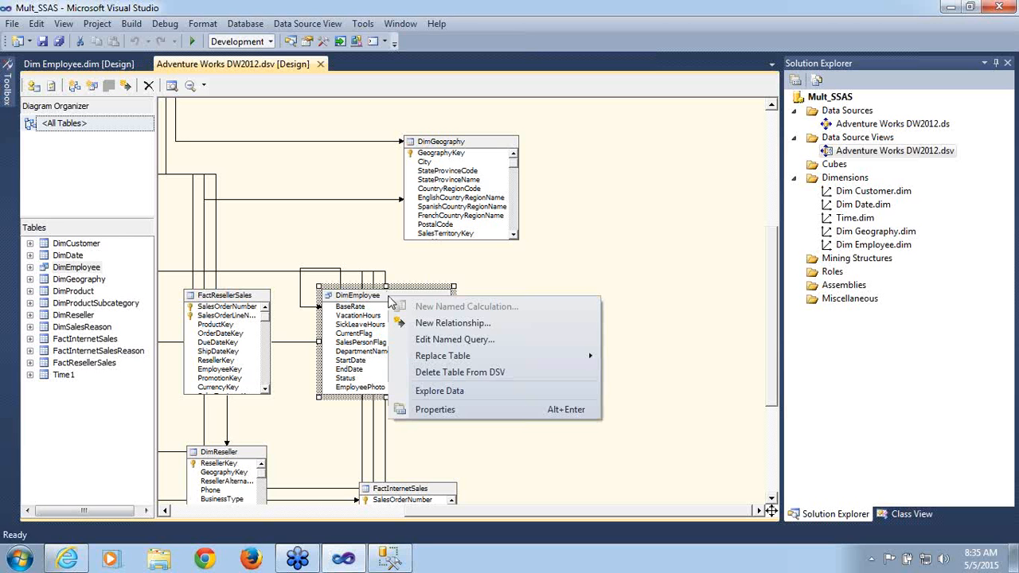
click(430, 340)
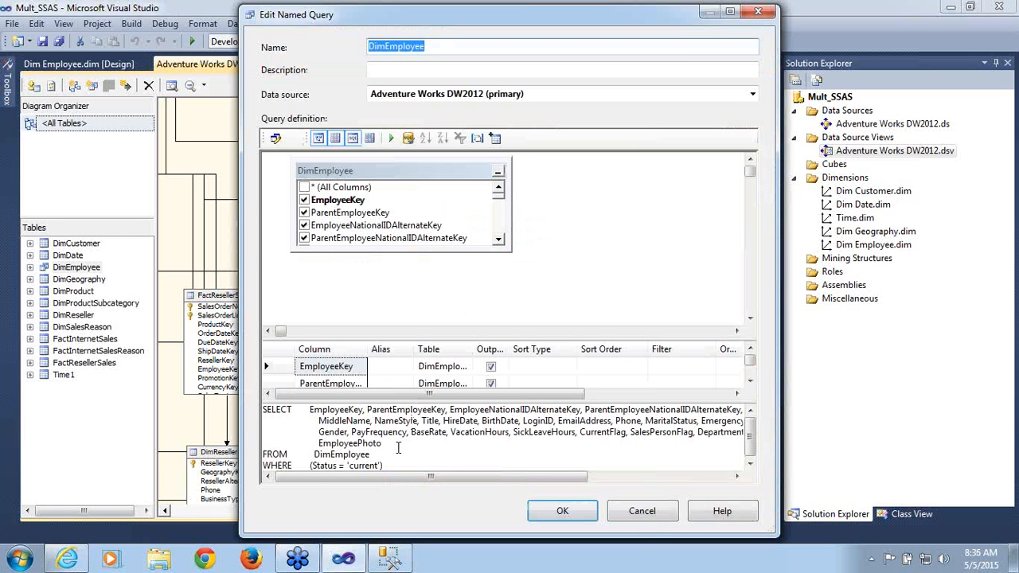
click(398, 447)
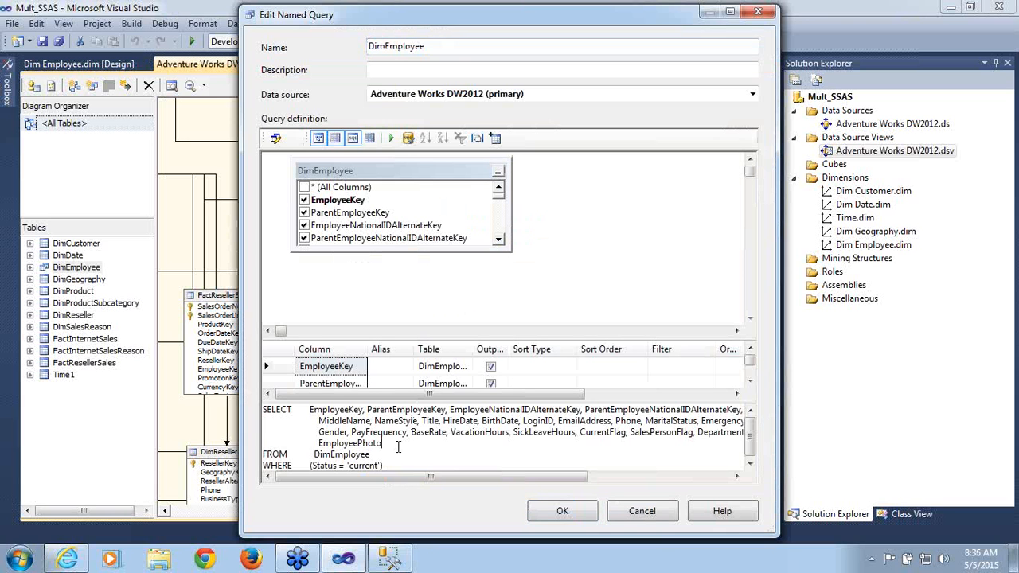
text(,)
text( F)
text(irst)
text(Nam)
text(e)
text(+')
text( ')
text('+)
text(Las)
text(t)
text(N)
text(ame)
text( as)
text( Full)
text(N)
text(ame,)
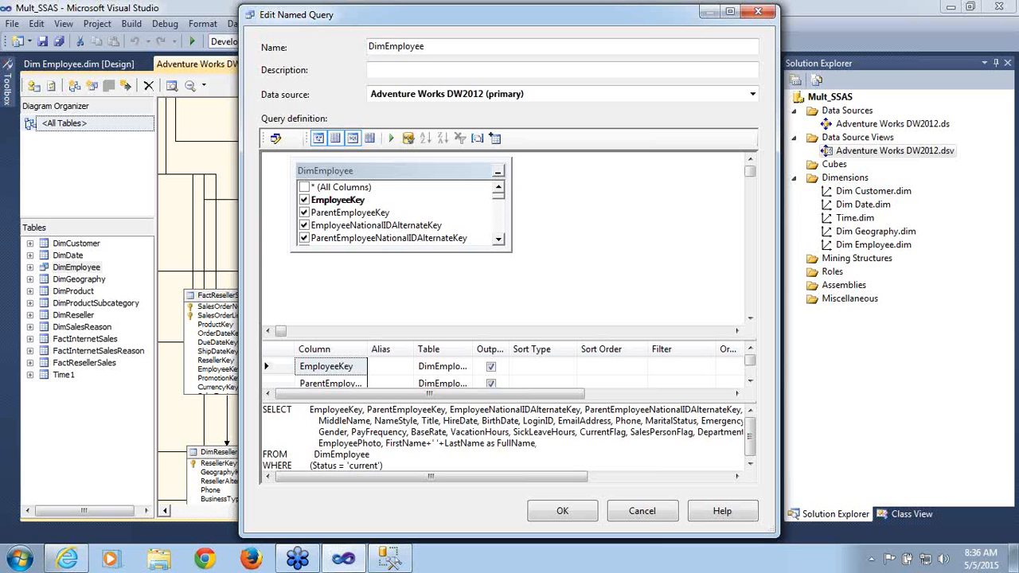
key(BackSpace)
click(567, 513)
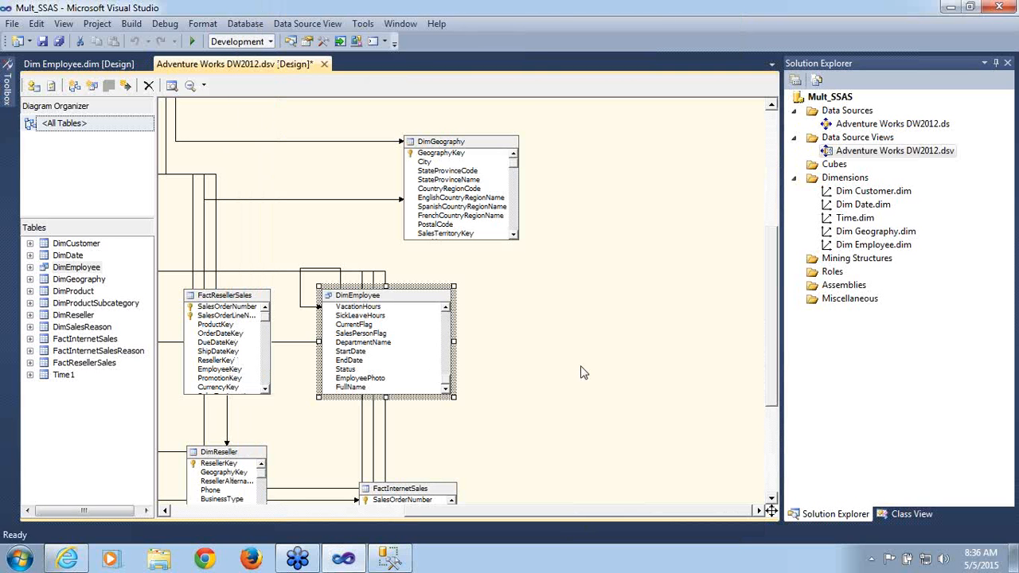
key(ctrl+s)
- Change the Status filter value in the DimEmployee named query to 'Current' and save the data source view
right_click(424, 303)
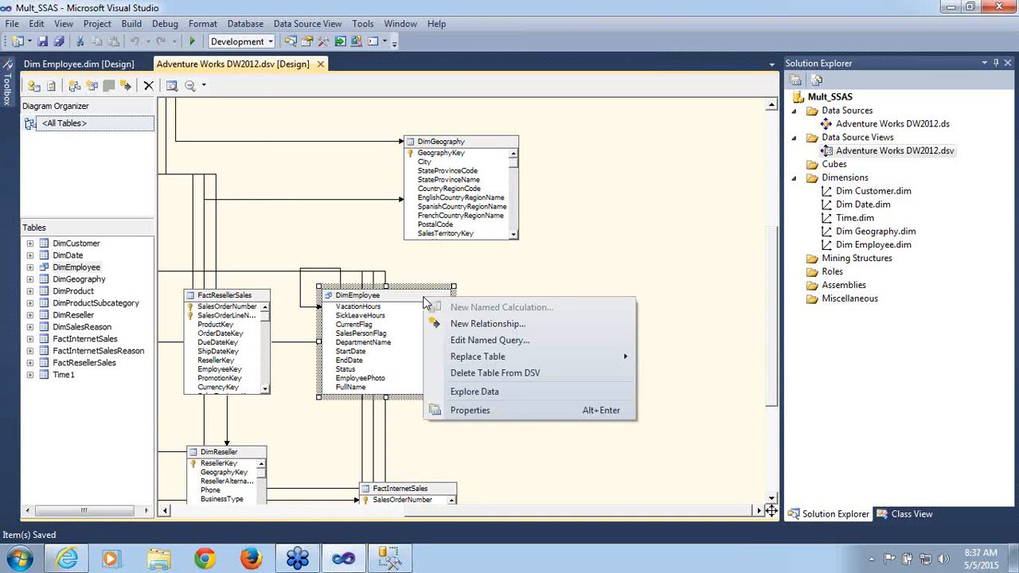
click(470, 348)
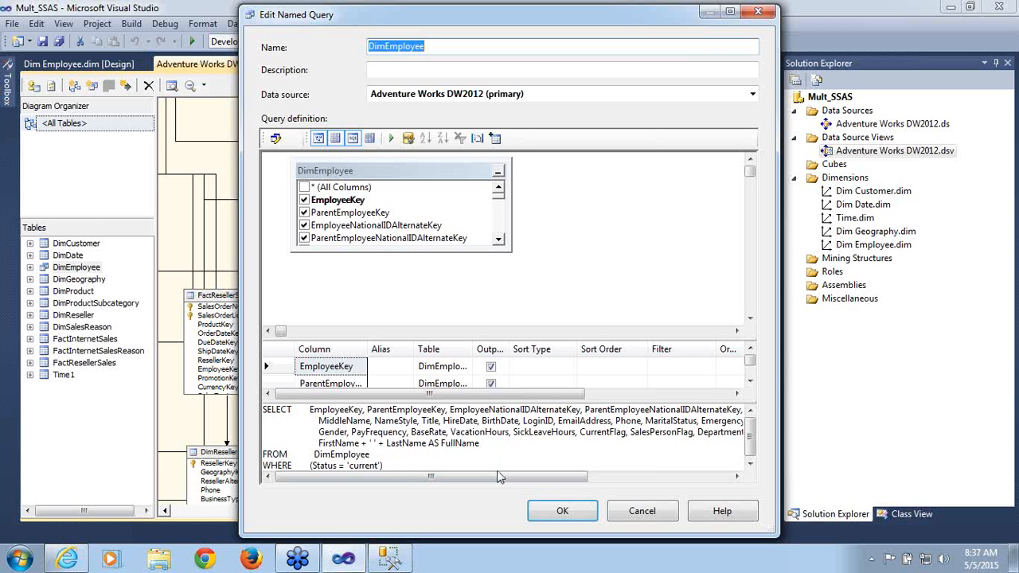
click(356, 465)
key(BackSpace)
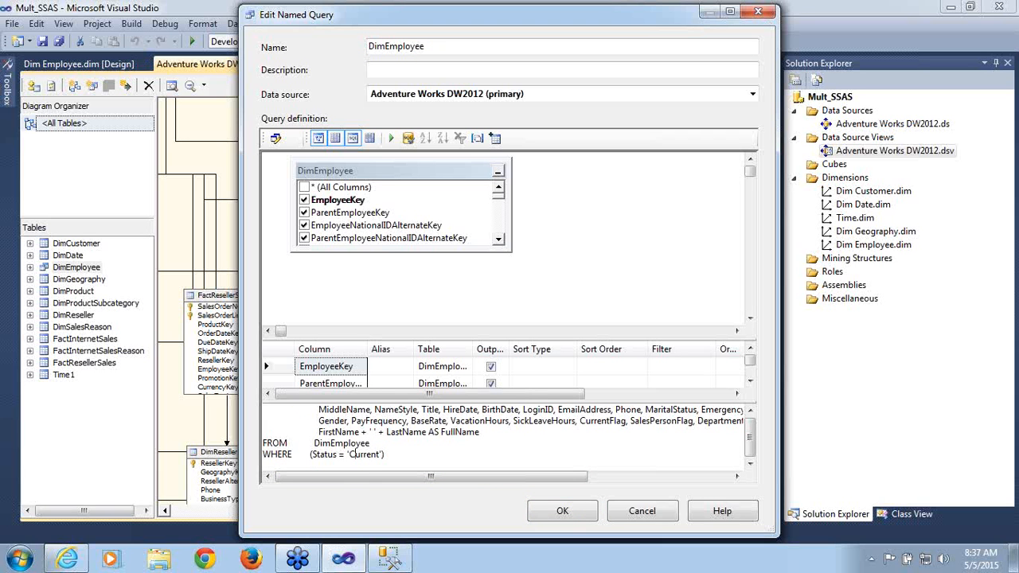
click(561, 512)
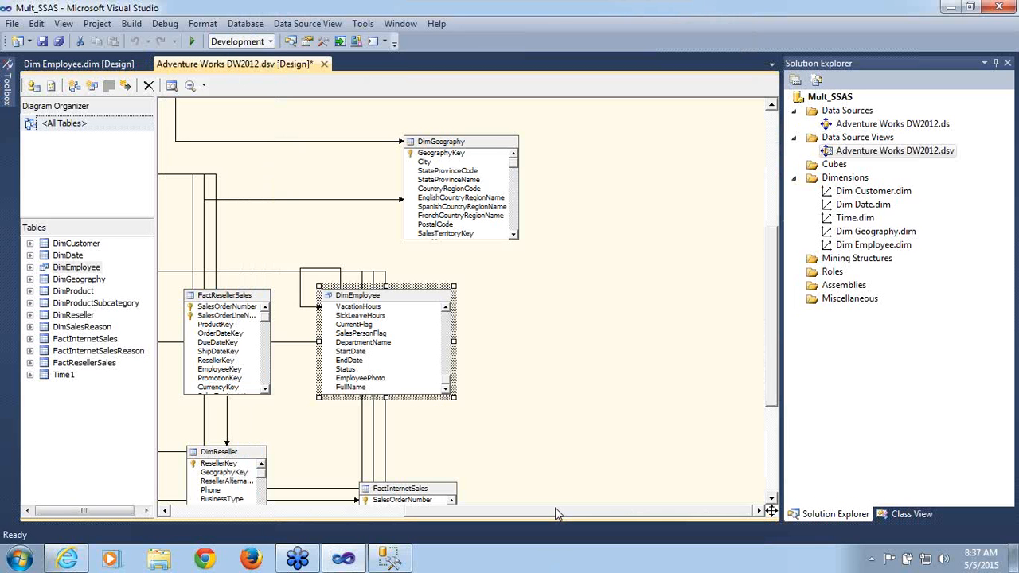
key(ctrl+s)
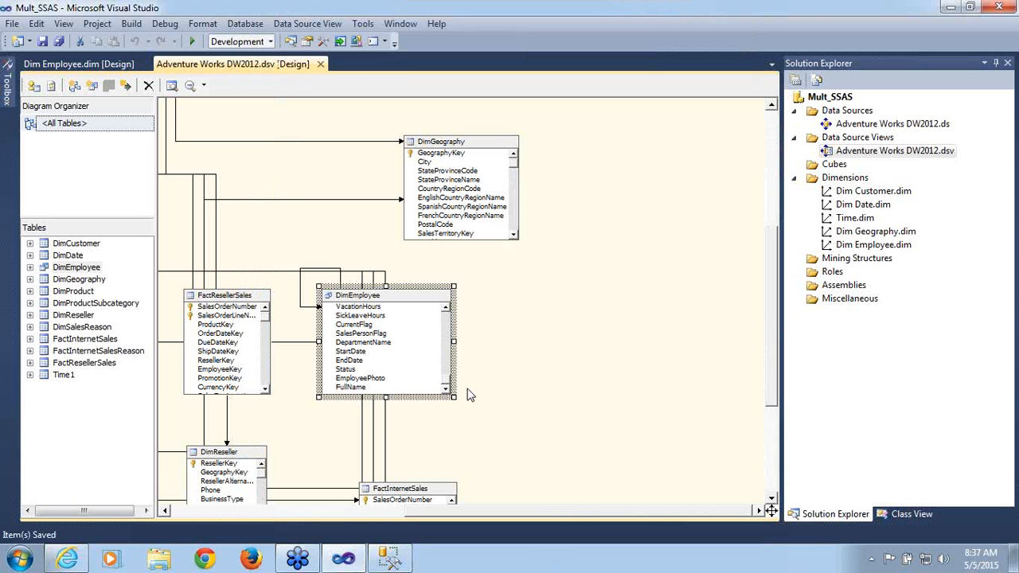
- Review the SQL of the DimEmployee named query, then save and close the data source view
right_click(402, 303)
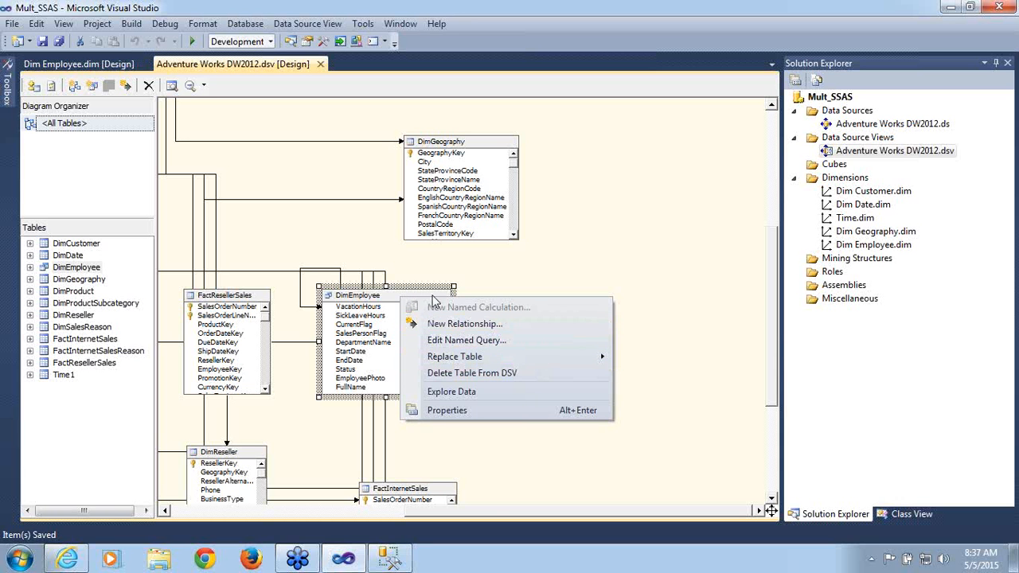
click(464, 340)
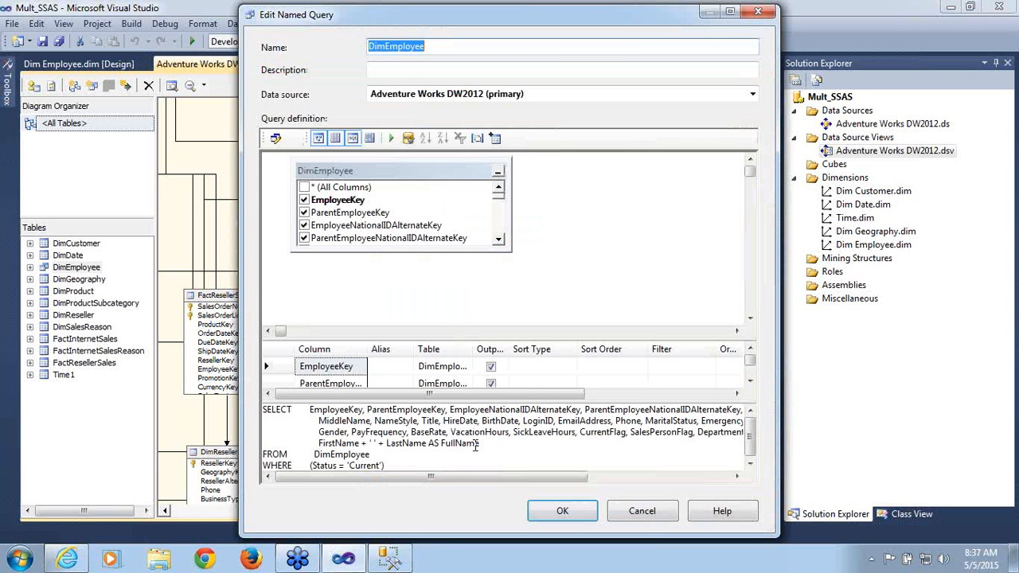
click(579, 516)
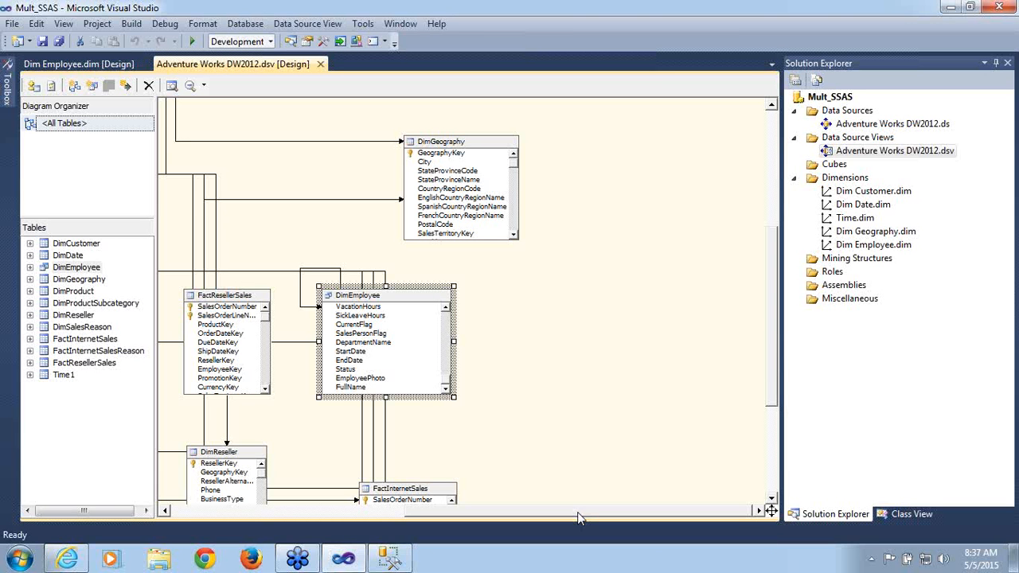
key(ctrl+s)
click(320, 64)
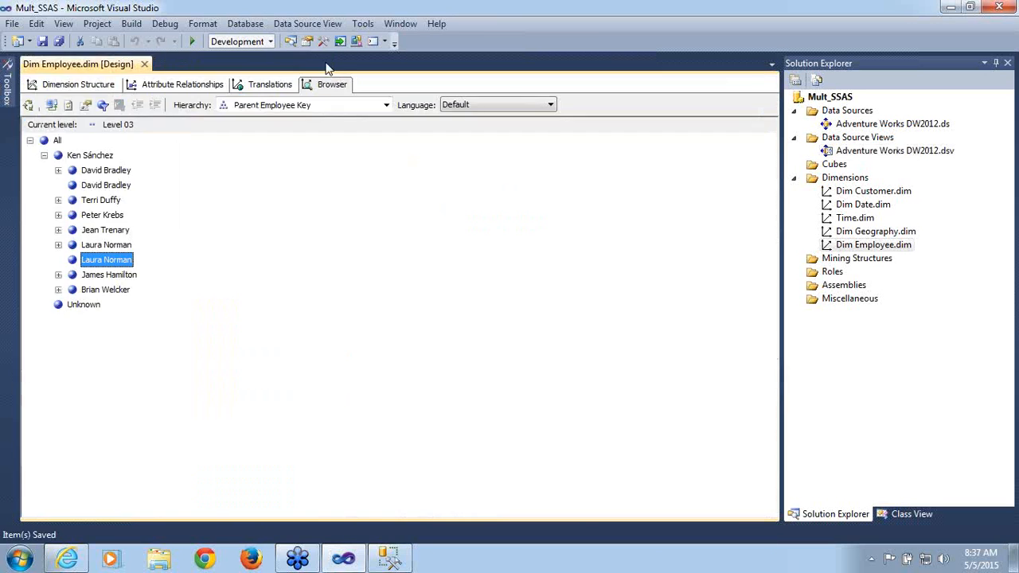
- Bind the Employee attribute's NameColumn to the FullName column of DimEmployee and save the Dim Employee dimension
click(66, 83)
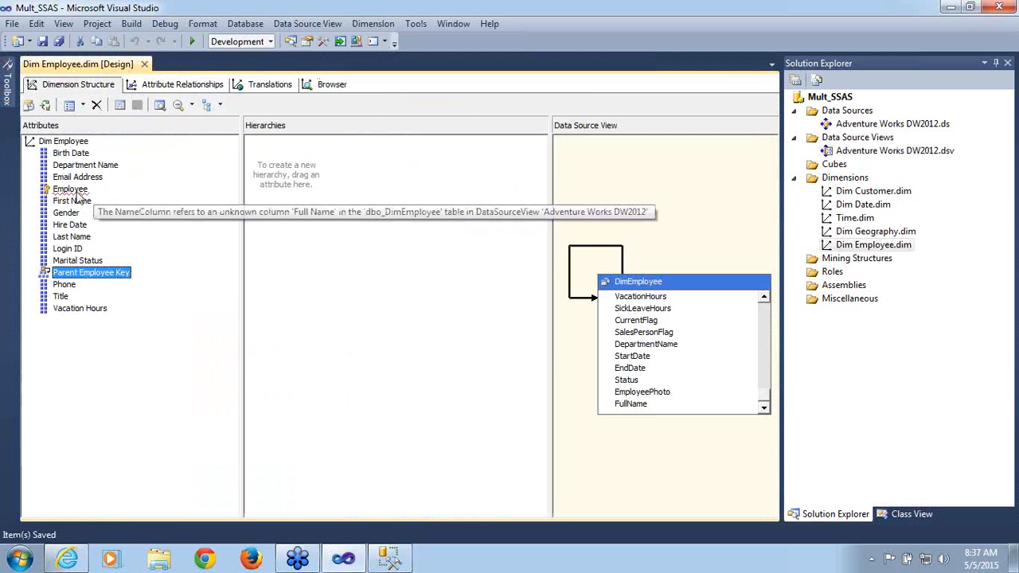
click(78, 195)
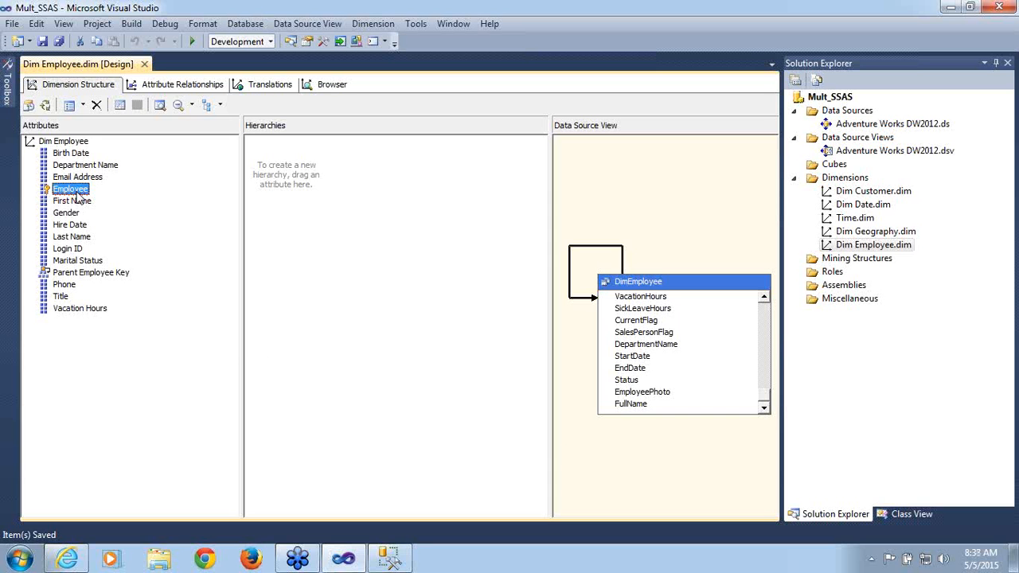
right_click(78, 195)
click(114, 344)
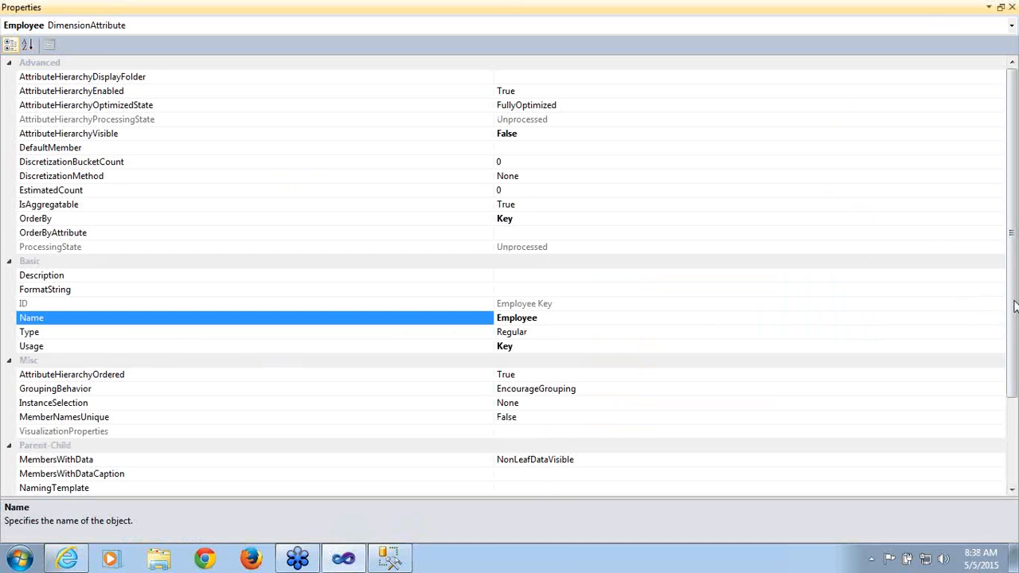
scroll(730, 466, down, 3)
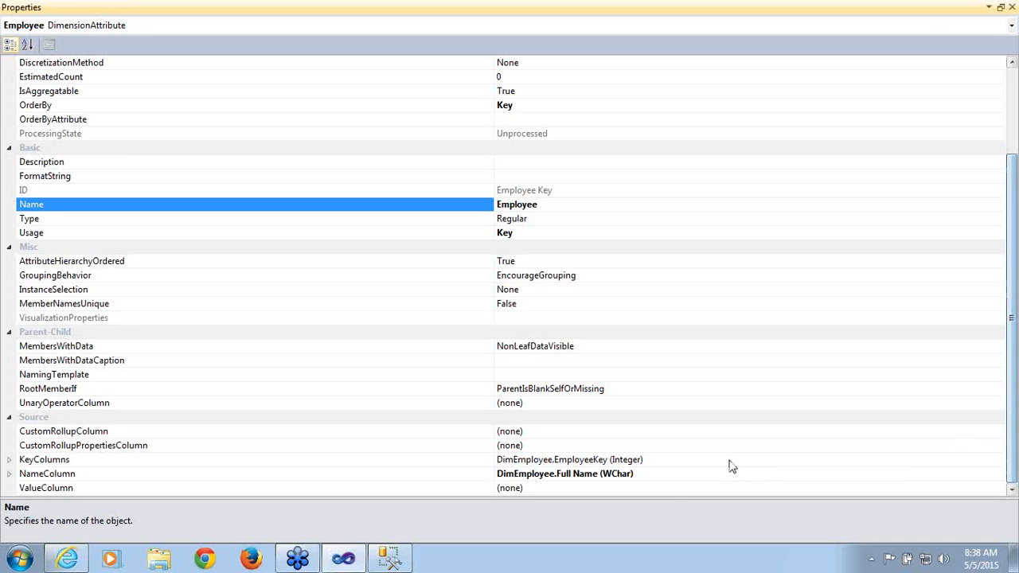
click(668, 476)
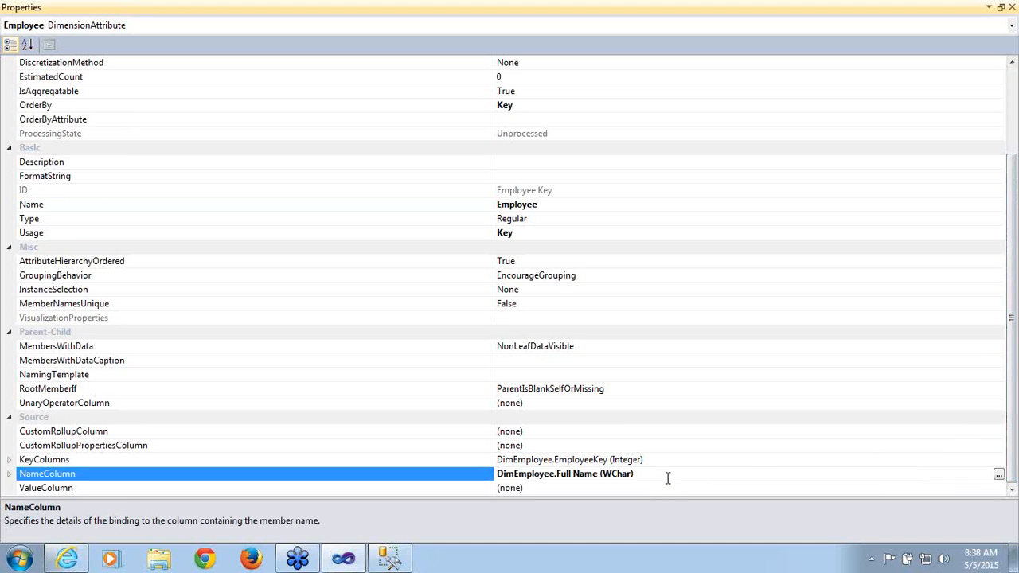
click(998, 475)
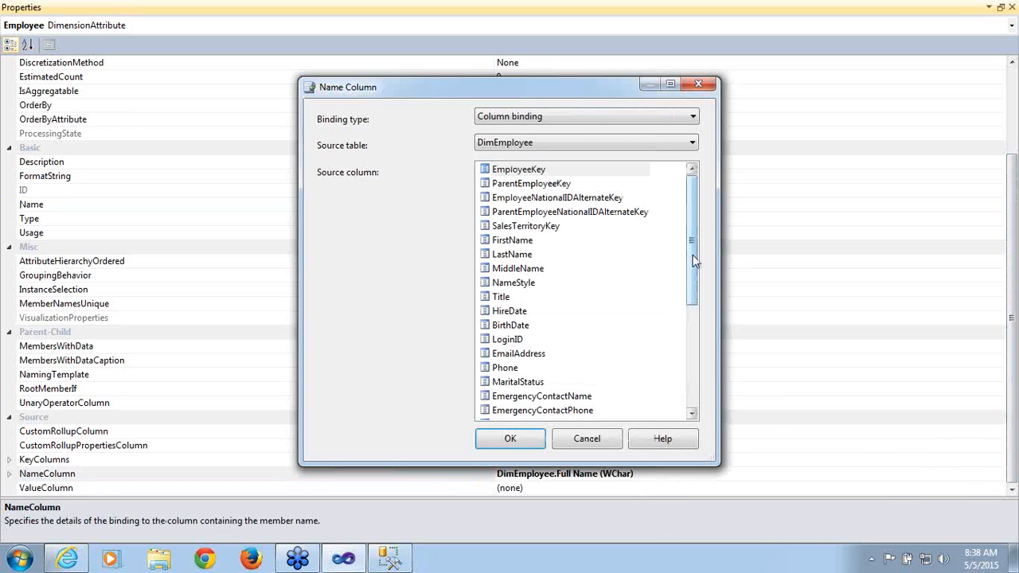
drag(698, 264, 707, 391)
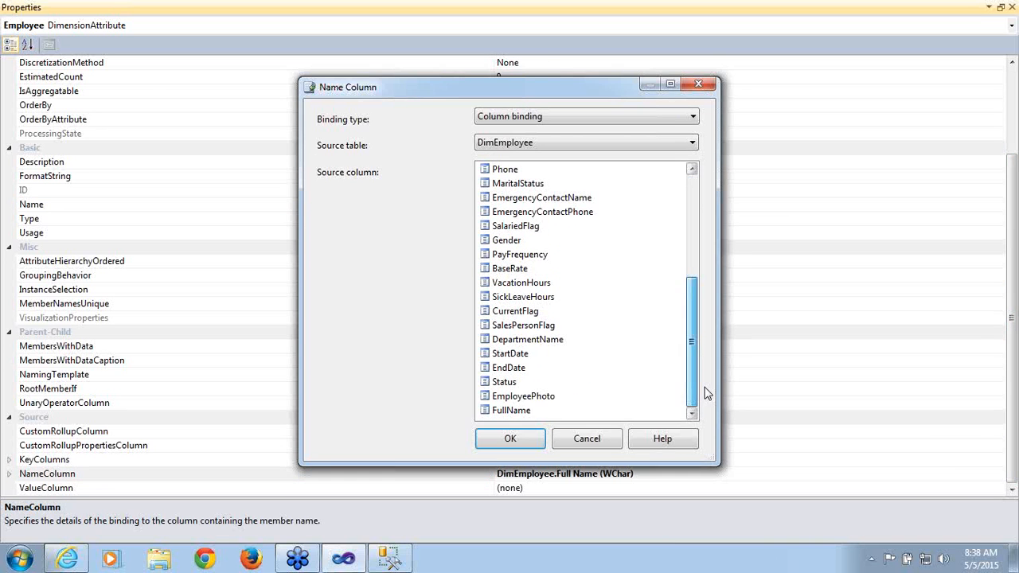
click(523, 412)
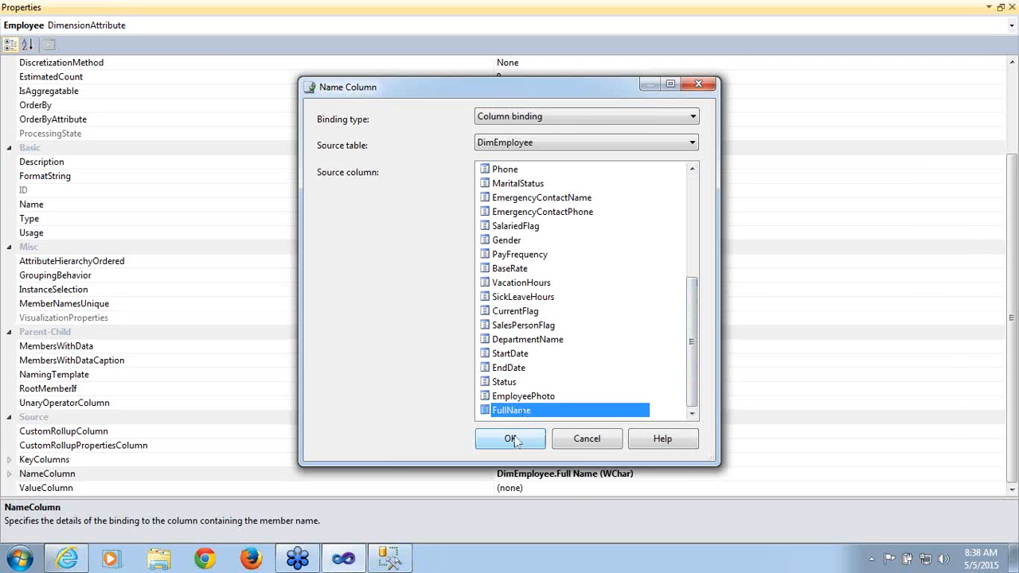
click(515, 440)
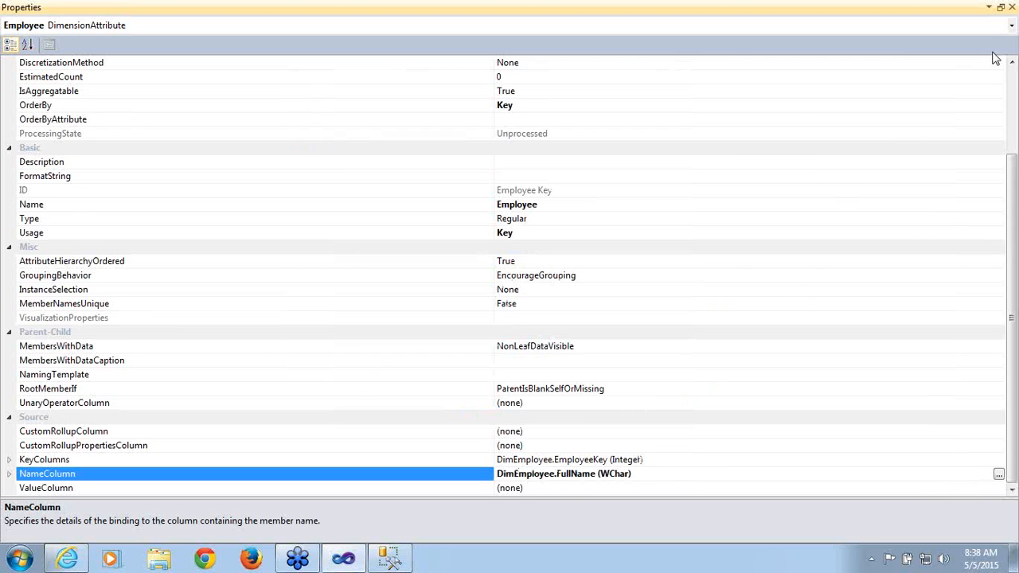
click(1012, 7)
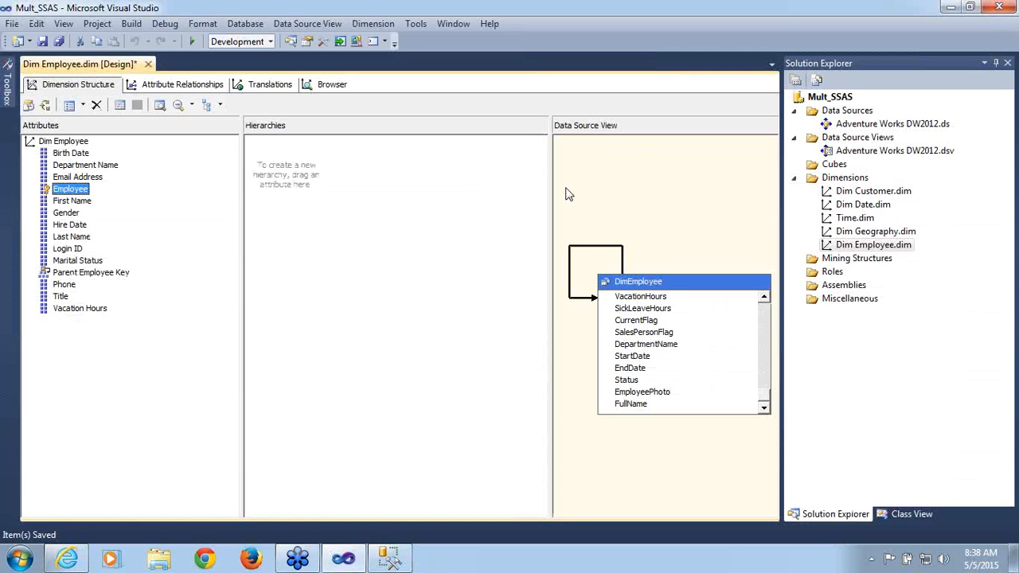
key(ctrl+s)
- Examine the properties of the Parent Employee Key attribute, including MembersWithData and NameColumn
click(112, 273)
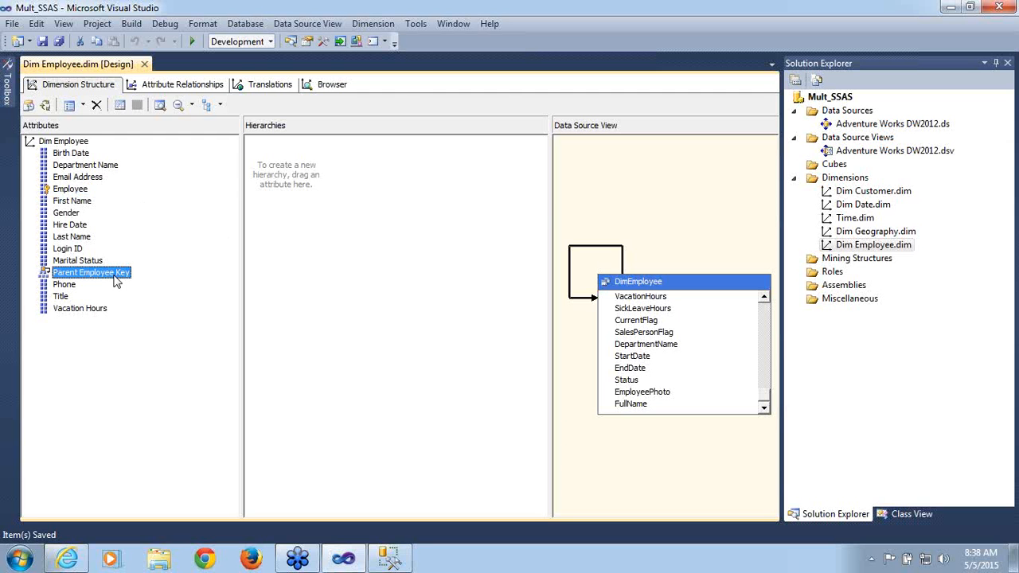
key(F4)
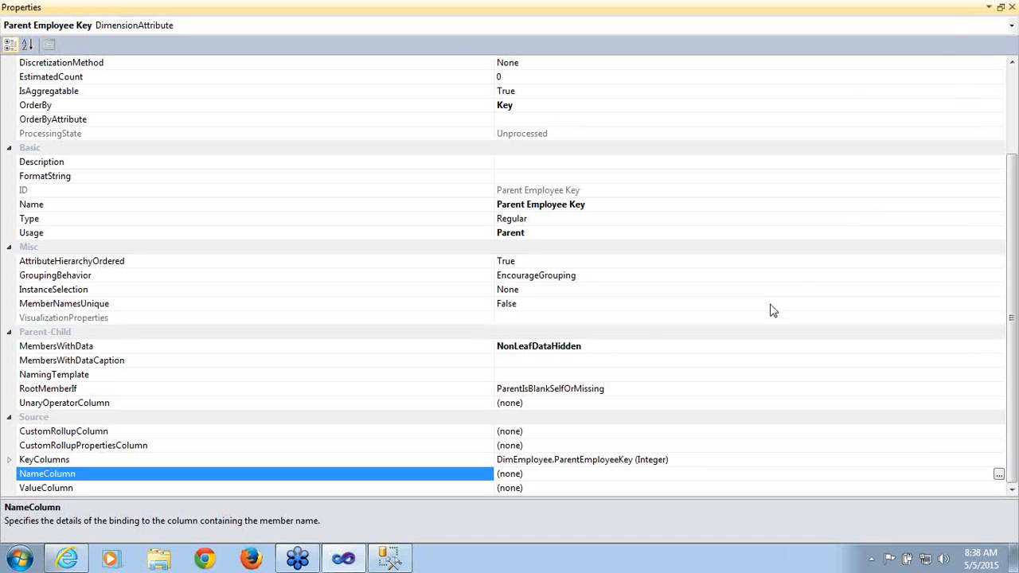
click(1013, 7)
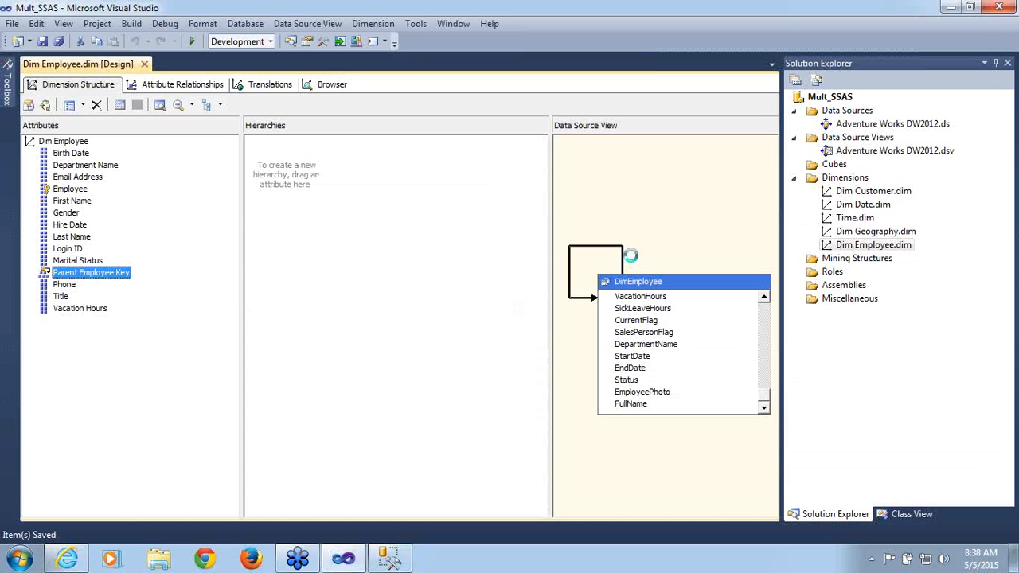
- Start processing the Dim Employee dimension, building and deploying the Mult_SSAS project first
click(48, 106)
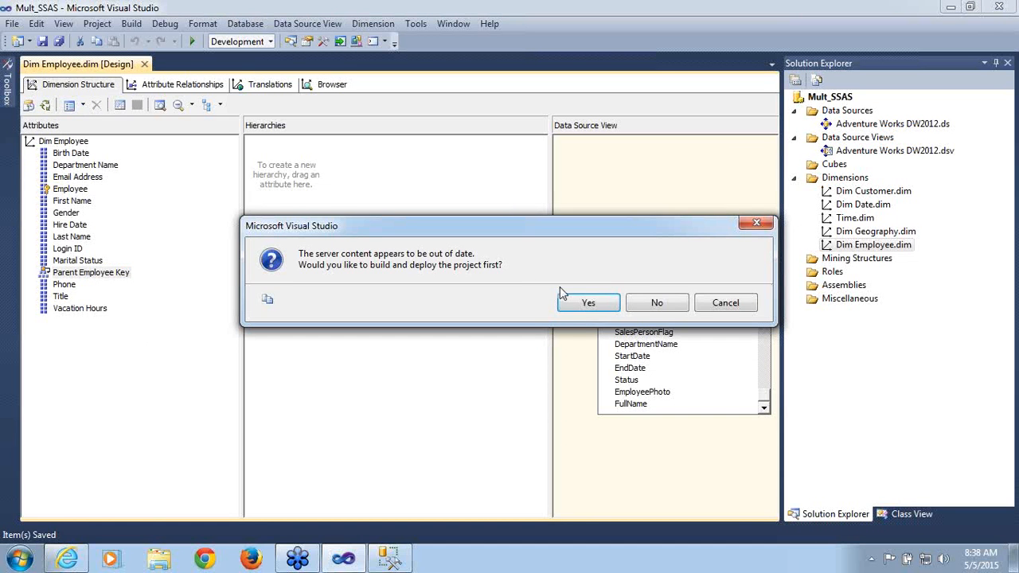
click(586, 313)
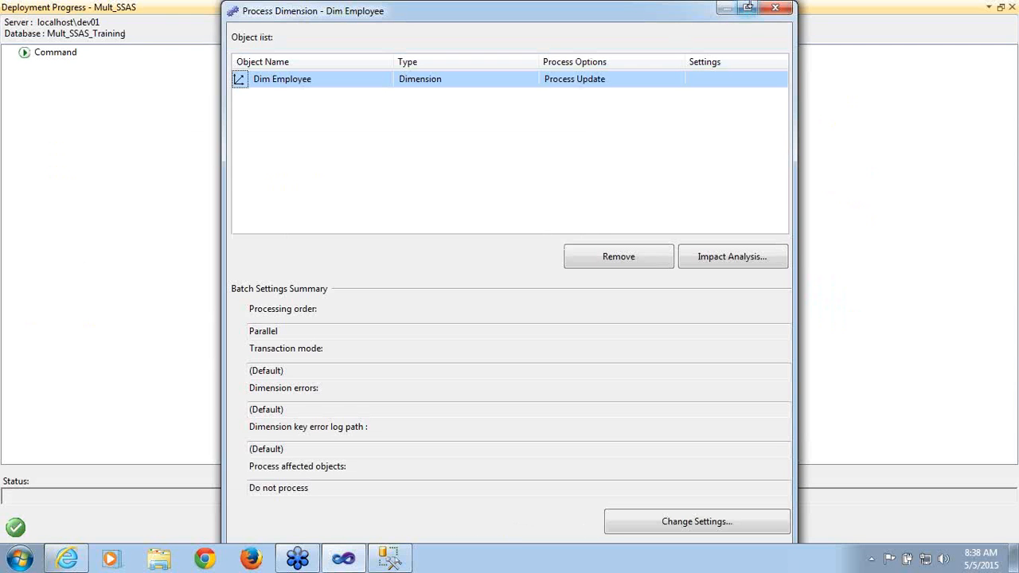
click(748, 9)
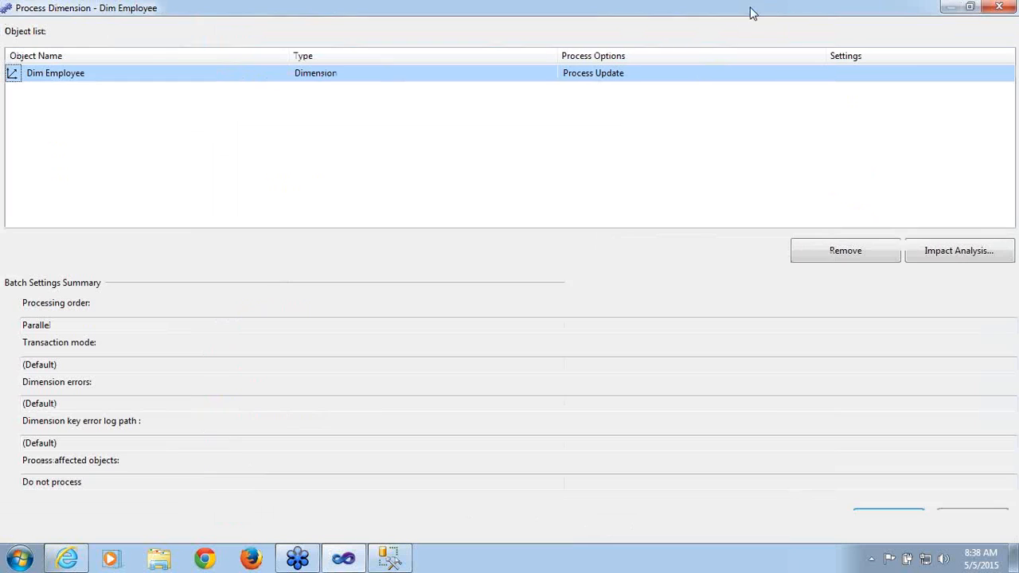
- Process the Dim Employee dimension with the Process Full option and close the processing and deployment progress windows
click(679, 73)
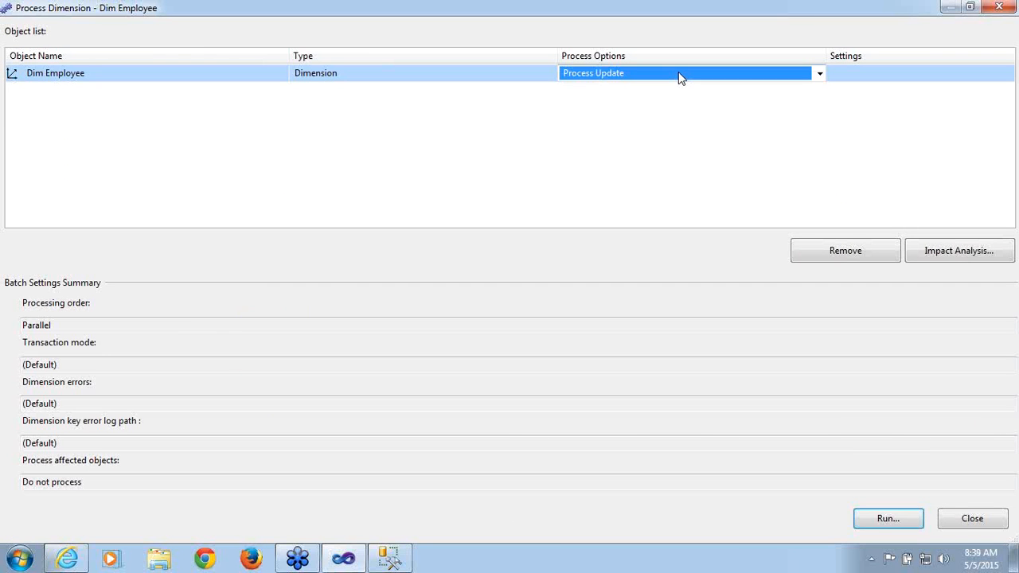
click(679, 73)
click(639, 103)
click(618, 145)
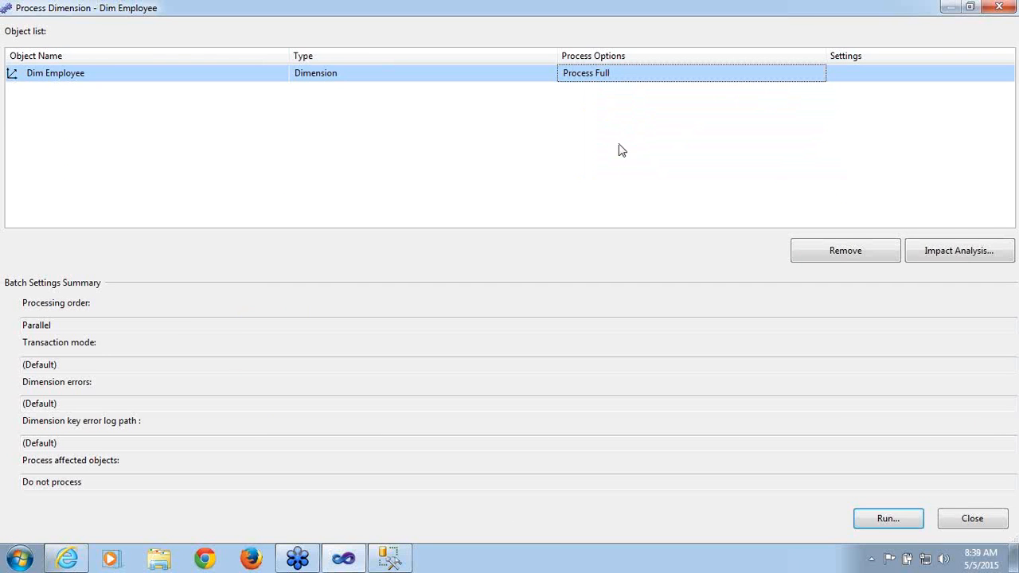
click(889, 519)
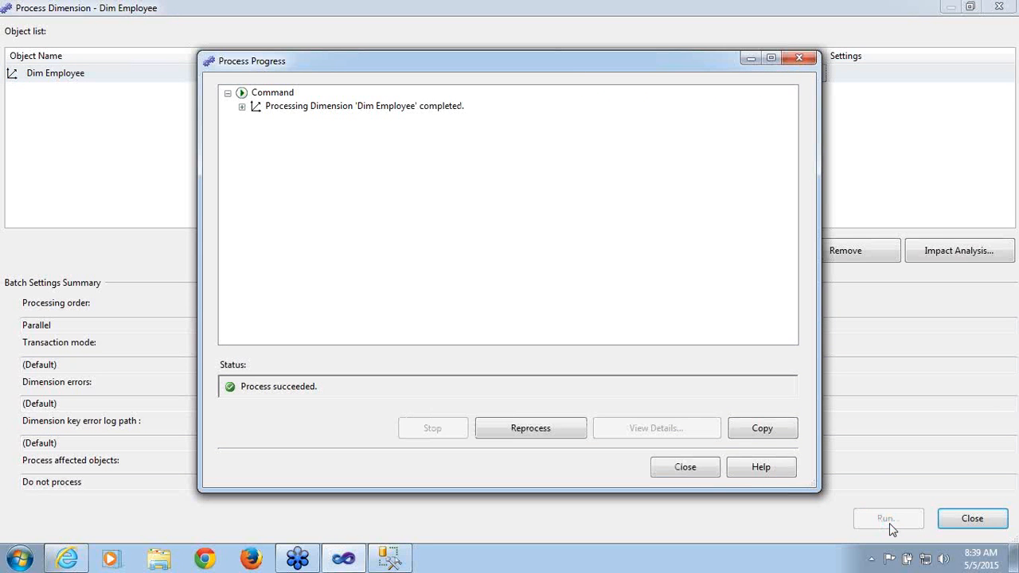
click(679, 467)
click(972, 518)
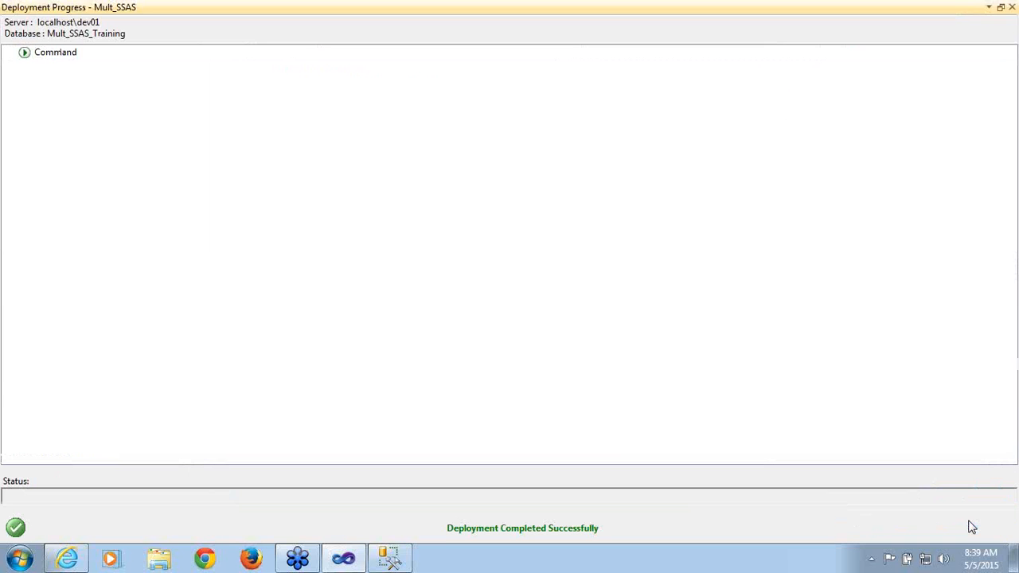
click(1012, 7)
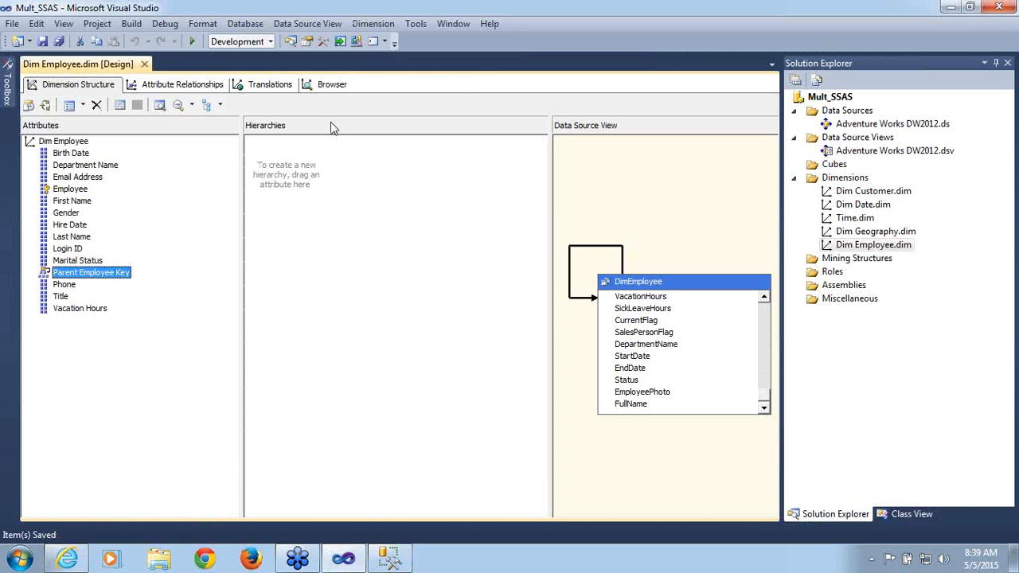
- Browse the Dim Employee dimension, refreshing and reconnecting to load the reprocessed Parent Employee Key hierarchy
click(331, 85)
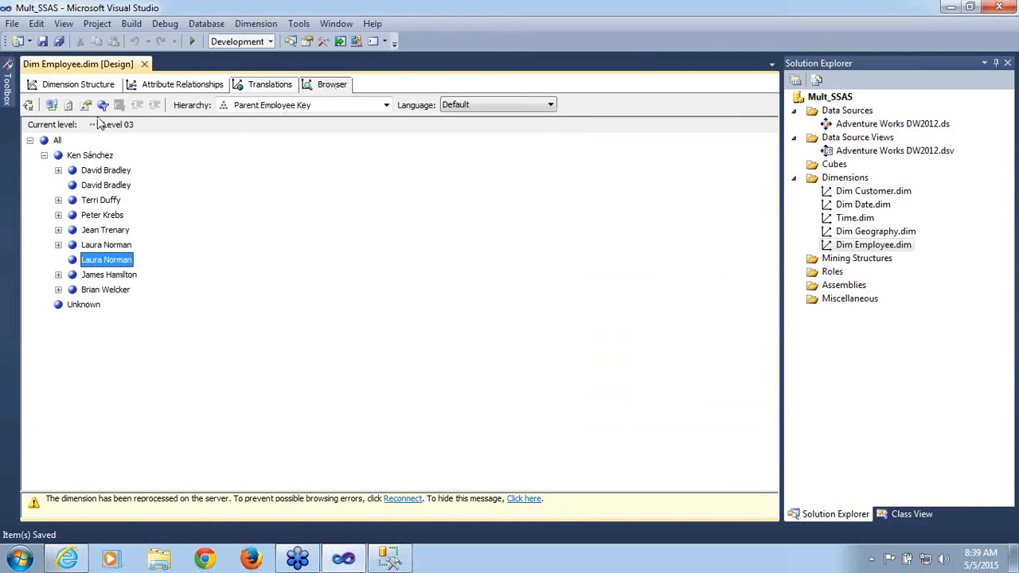
click(68, 106)
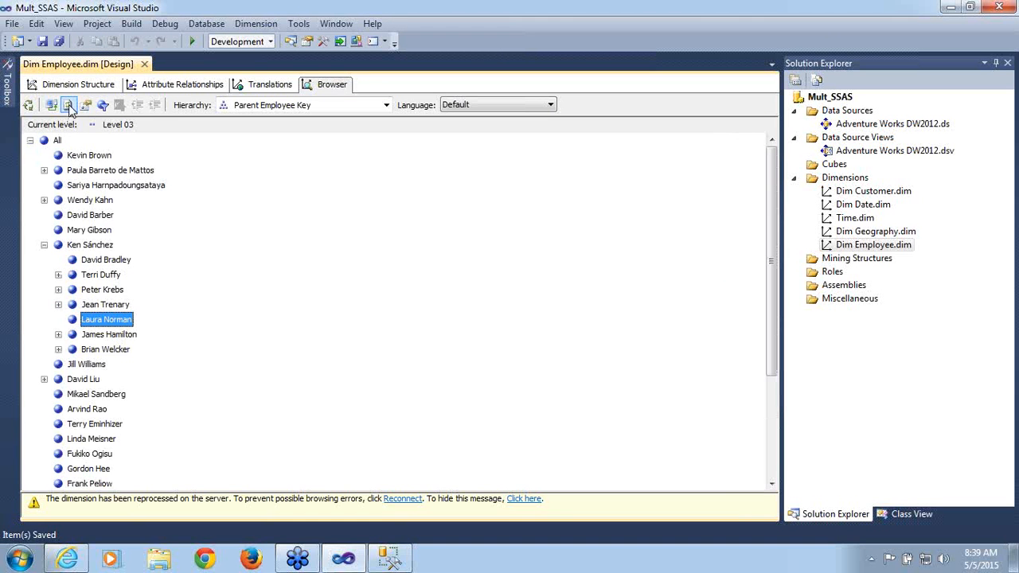
click(50, 106)
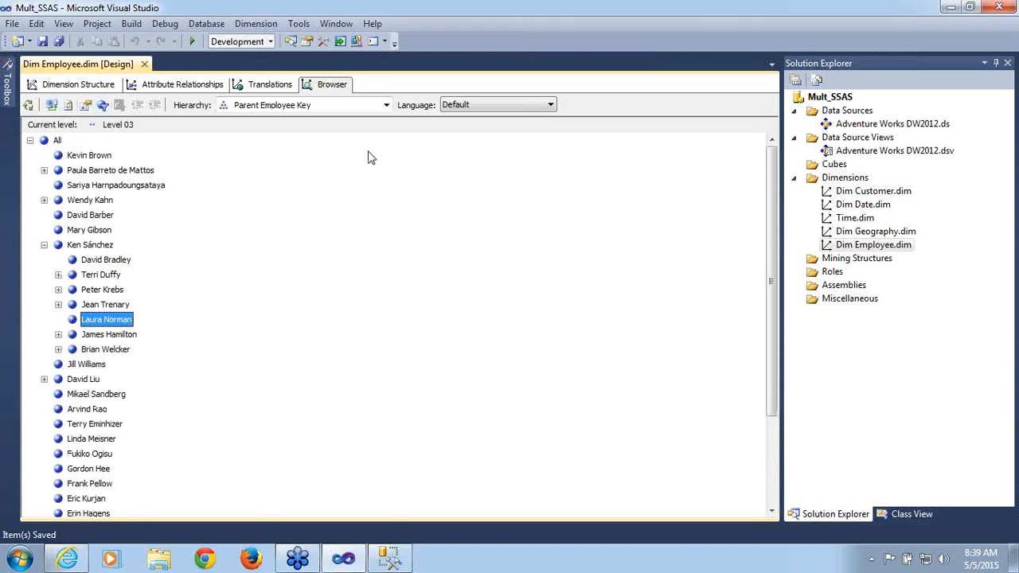
- Check the top-level members of the Parent Employee Key hierarchy and compare with the DimEmployee query results in SQL Server Management Studio
click(45, 246)
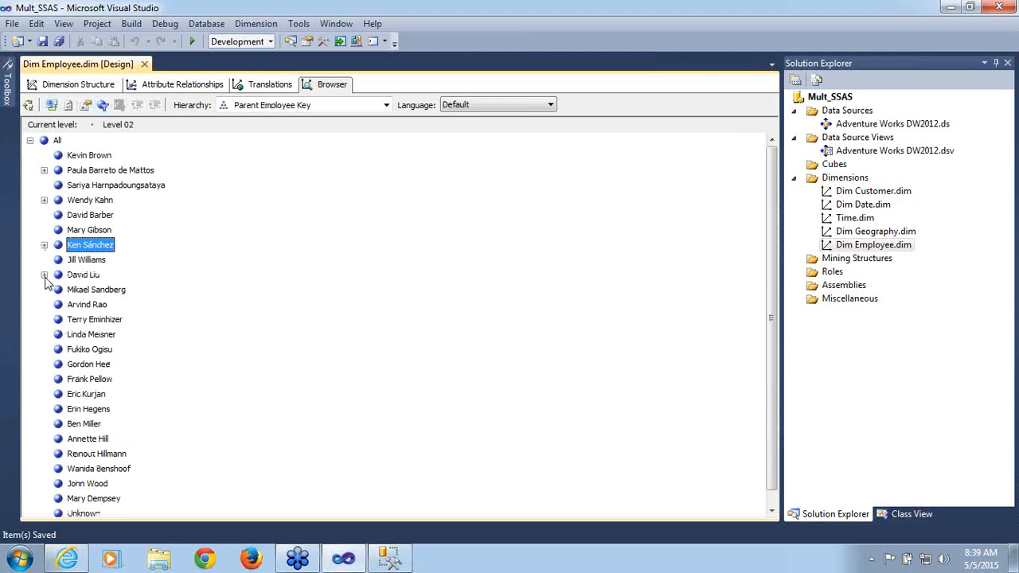
click(45, 274)
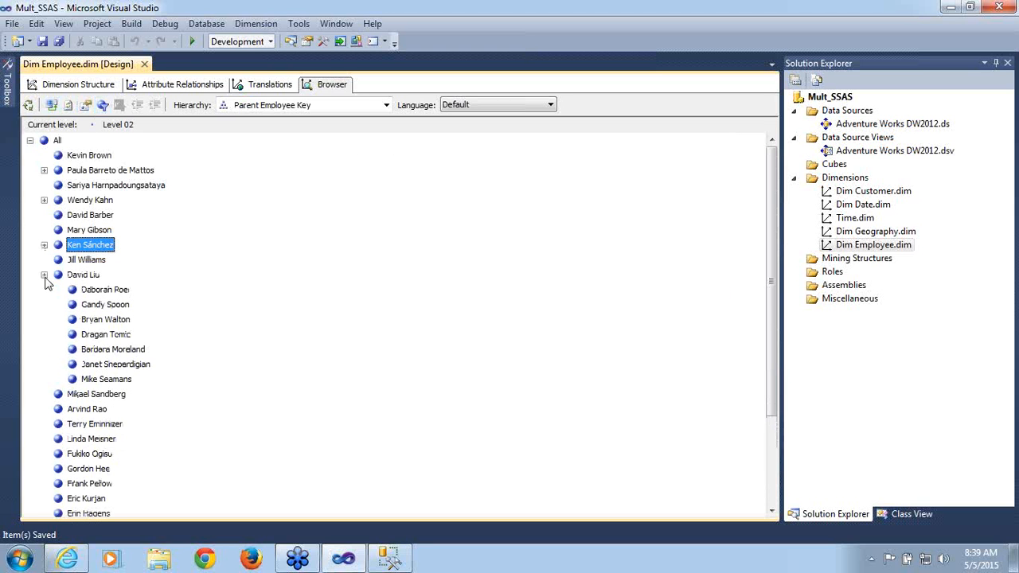
click(45, 275)
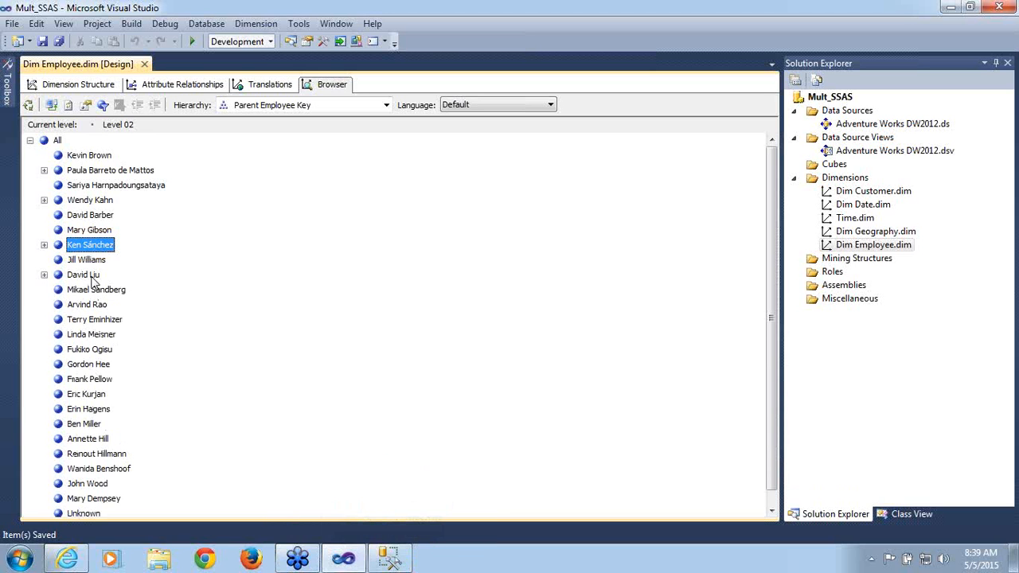
click(96, 160)
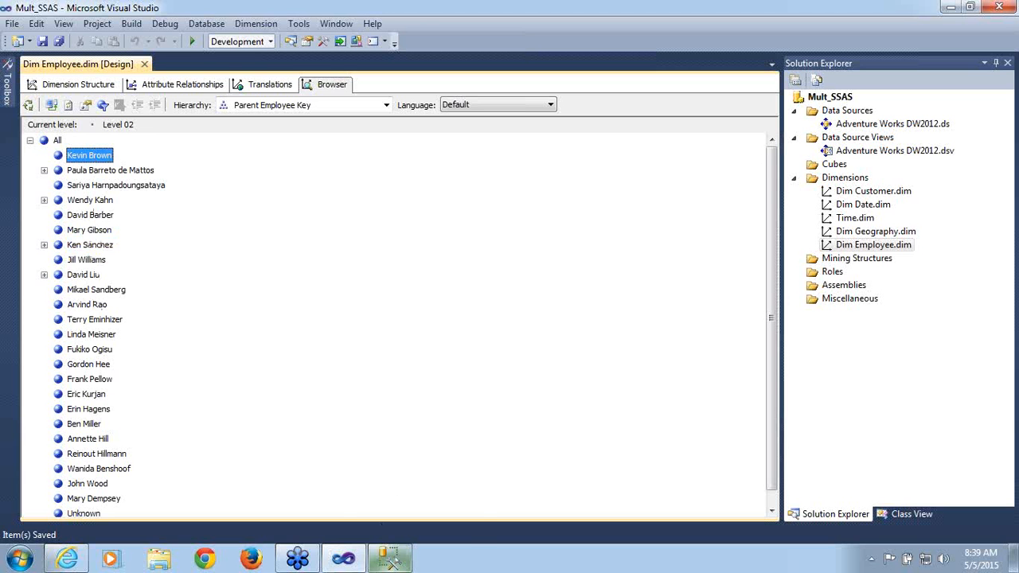
click(389, 560)
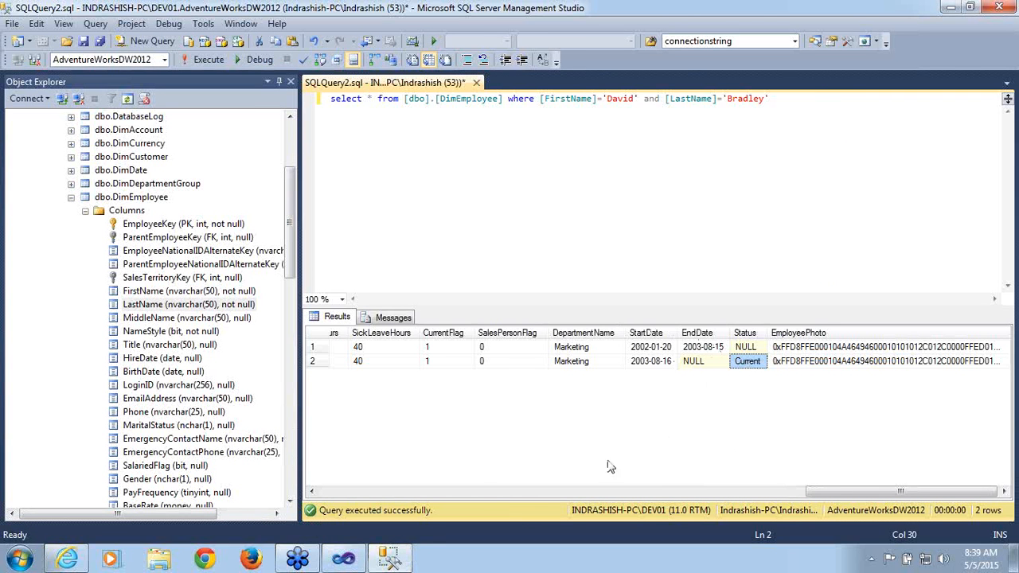
click(373, 561)
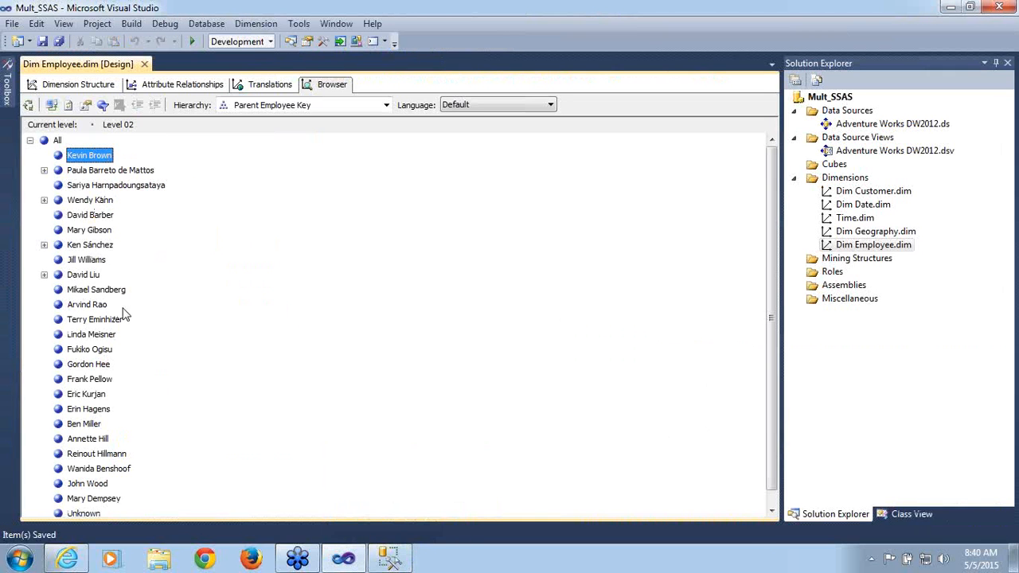
- Examine one top manager's reporting chain down through several levels of the Parent Employee Key hierarchy for repeated employees
drag(774, 315, 774, 381)
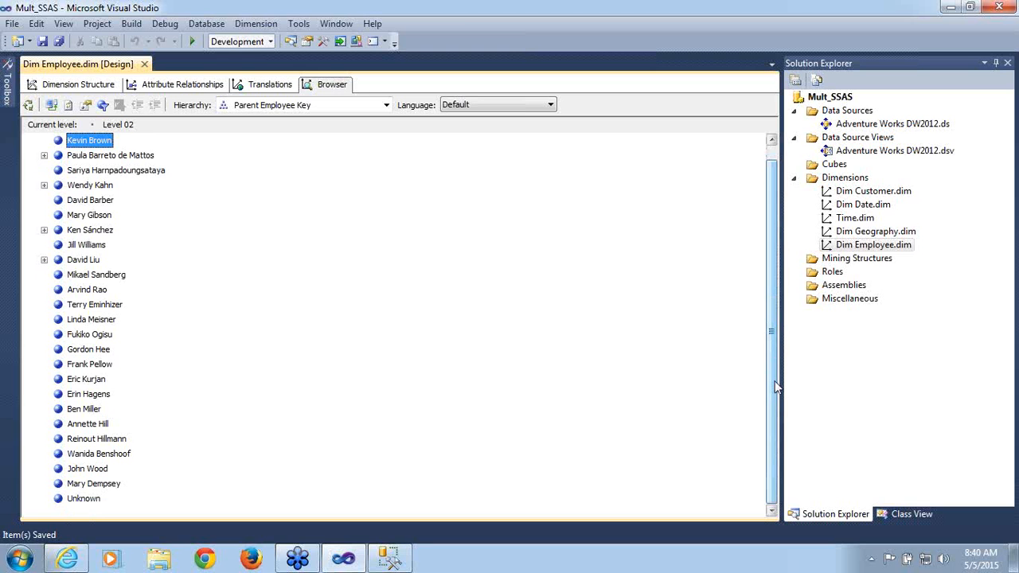
click(44, 230)
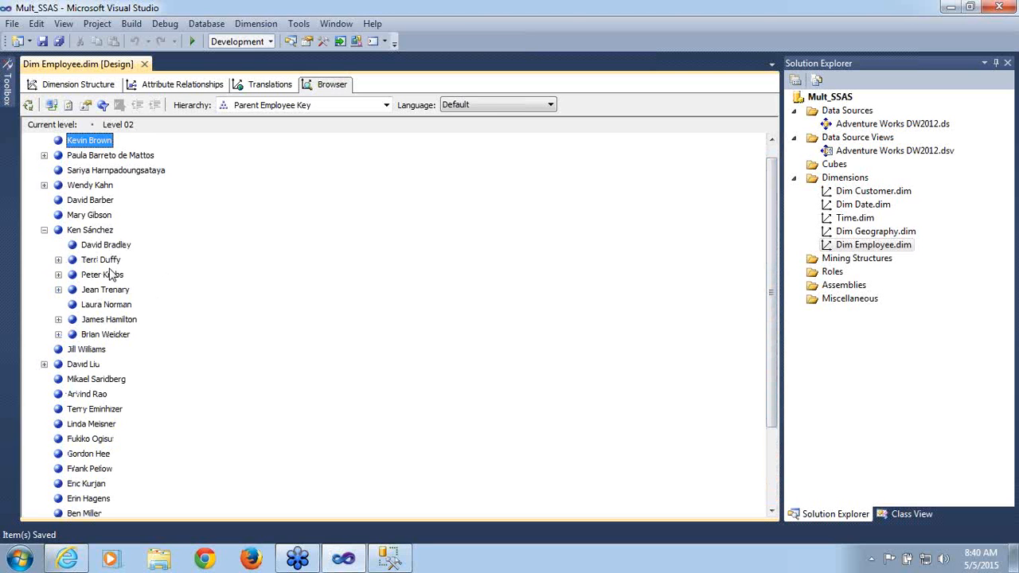
click(111, 245)
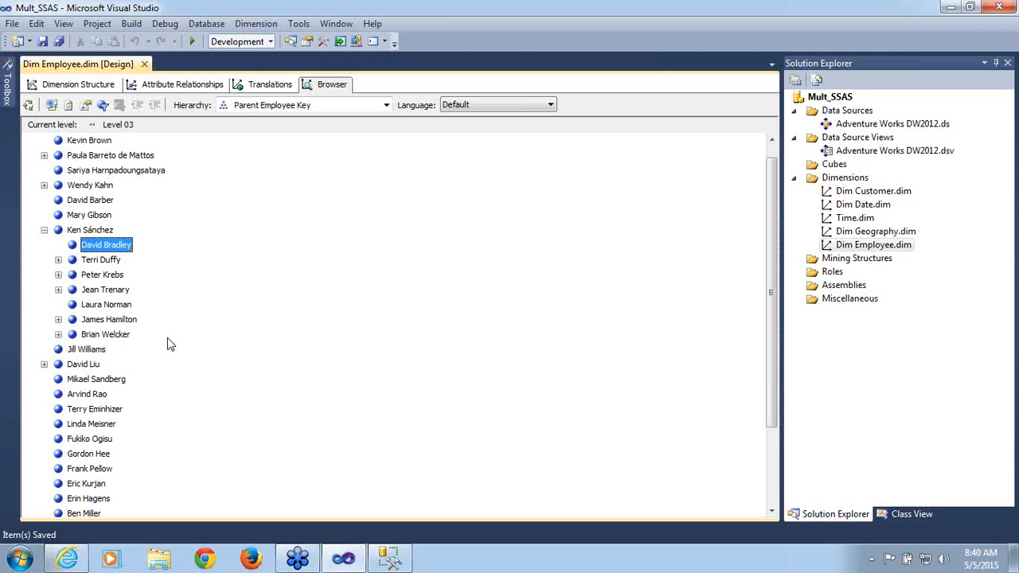
click(58, 260)
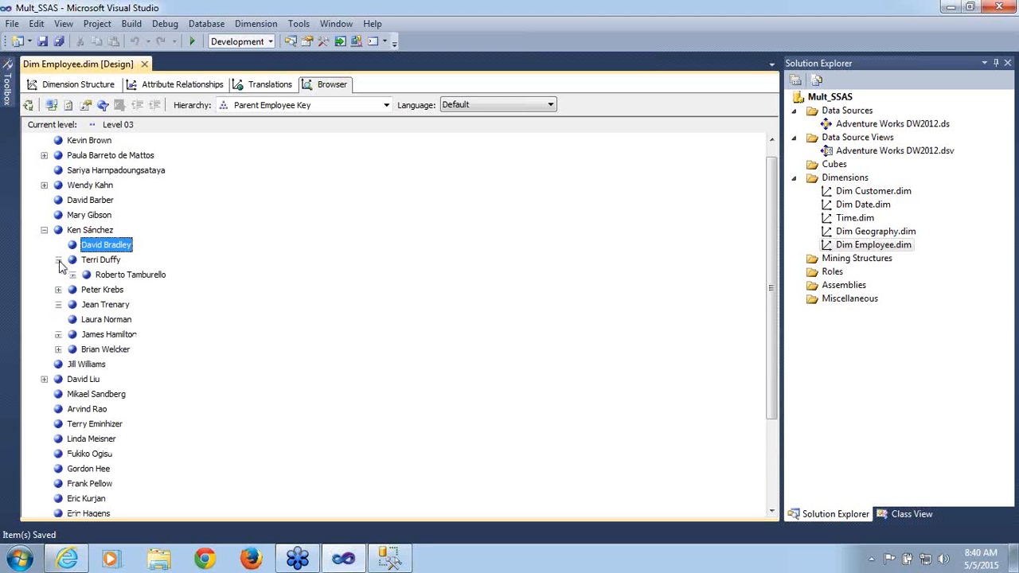
click(72, 274)
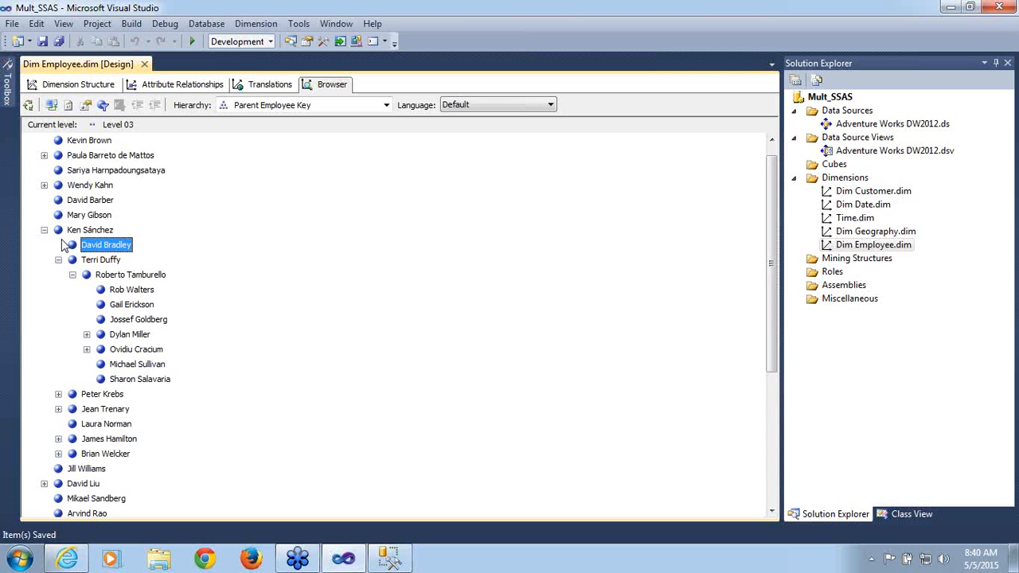
click(44, 230)
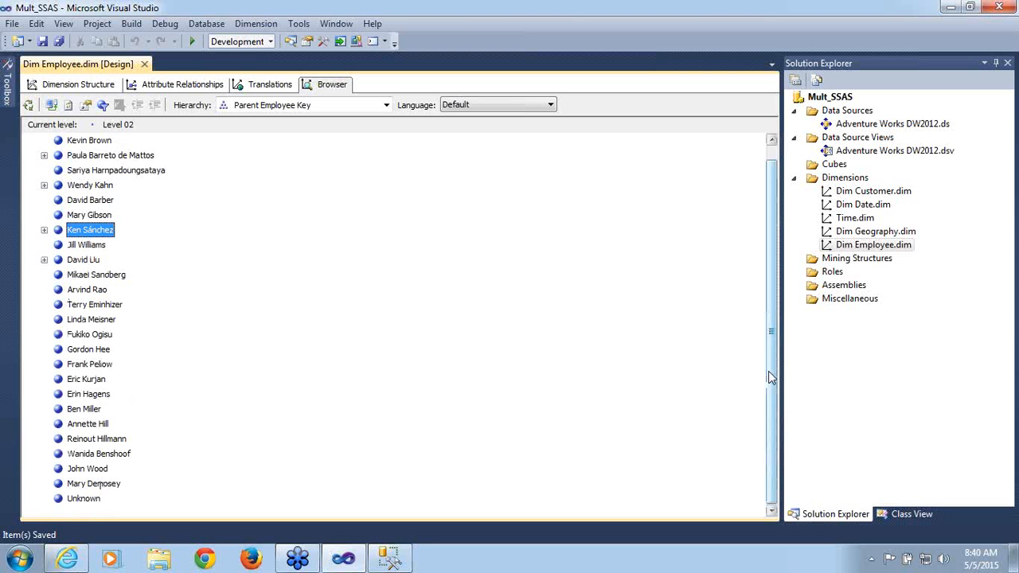
drag(768, 371, 766, 315)
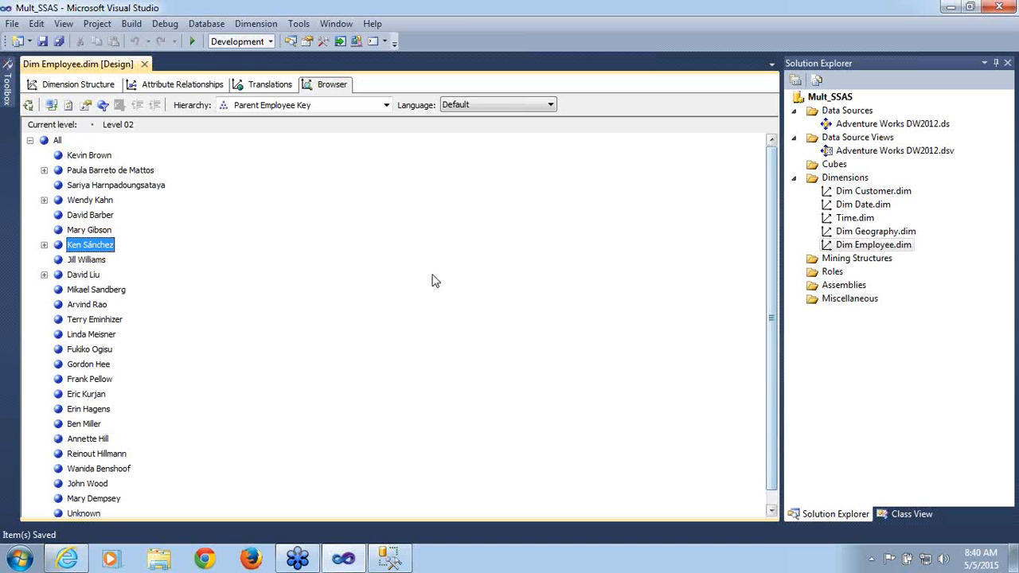
- Compare the direct reports of the remaining top-level managers in the Parent Employee Key hierarchy, then return to the dimension structure
click(109, 157)
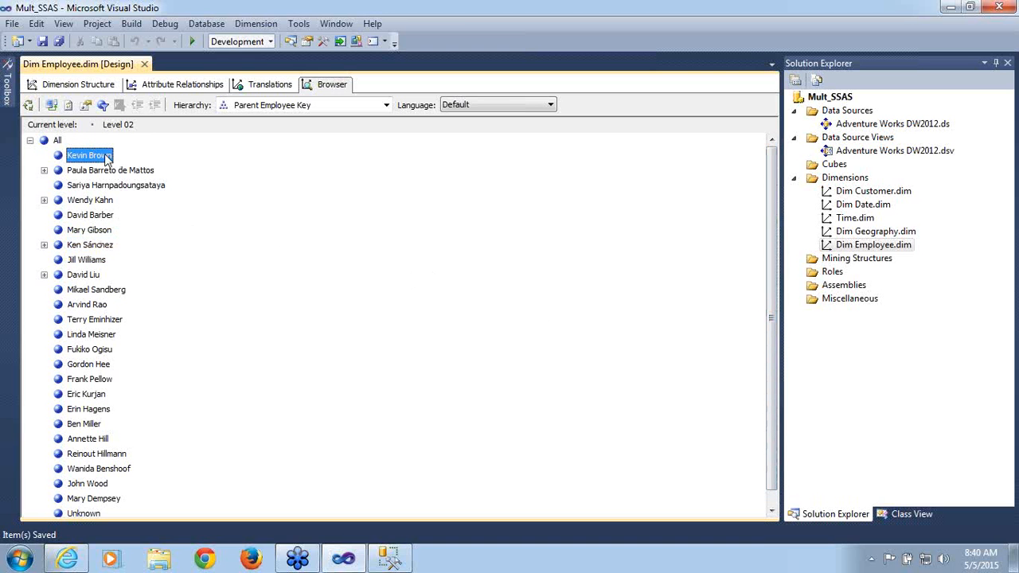
click(44, 170)
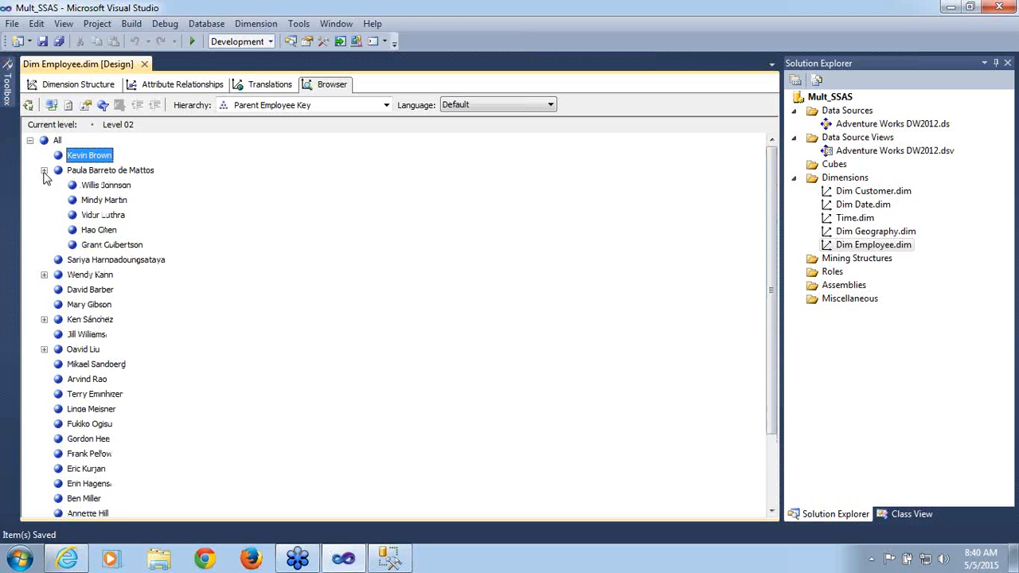
click(44, 275)
click(44, 275)
click(45, 319)
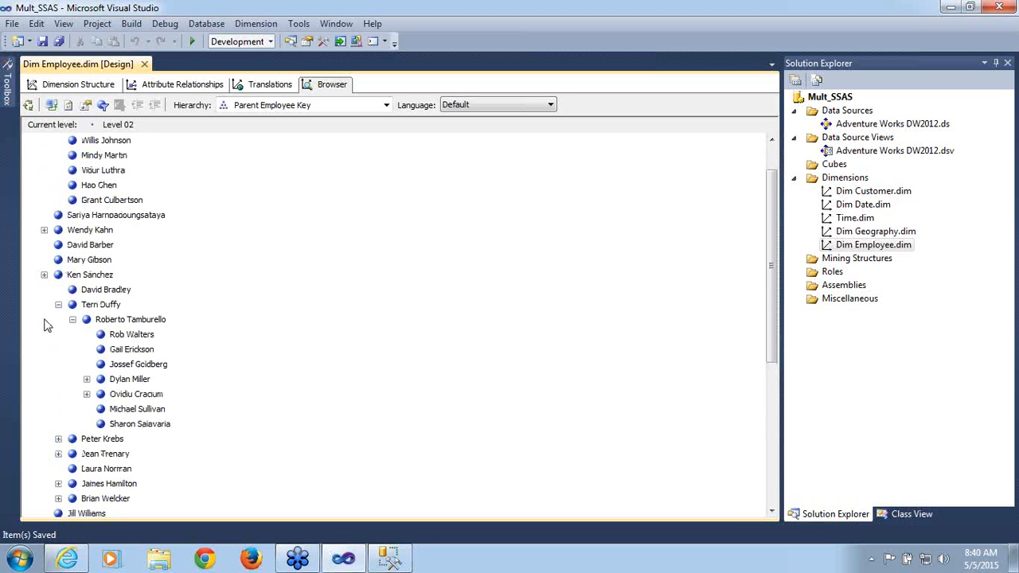
click(59, 305)
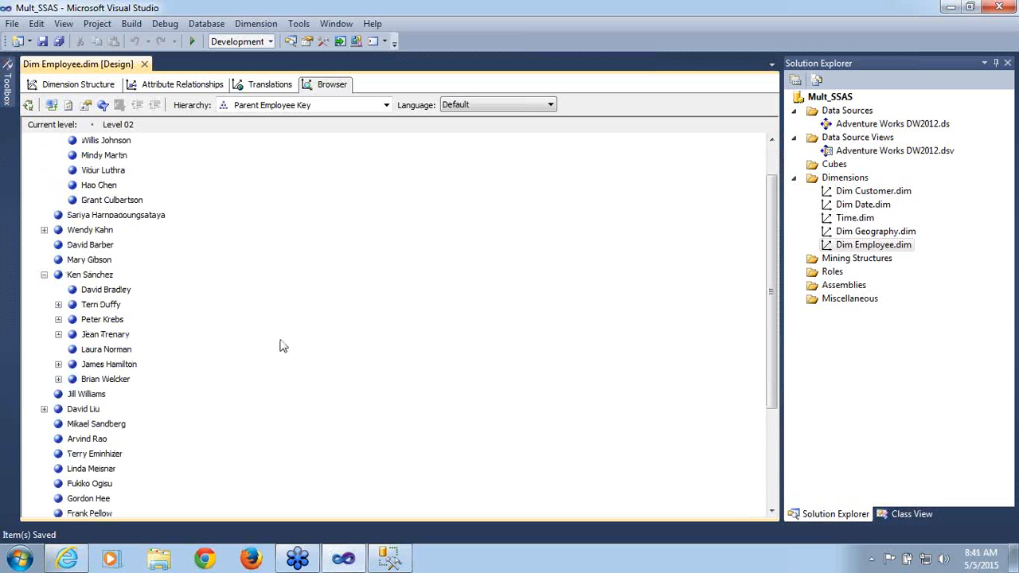
drag(770, 340, 782, 446)
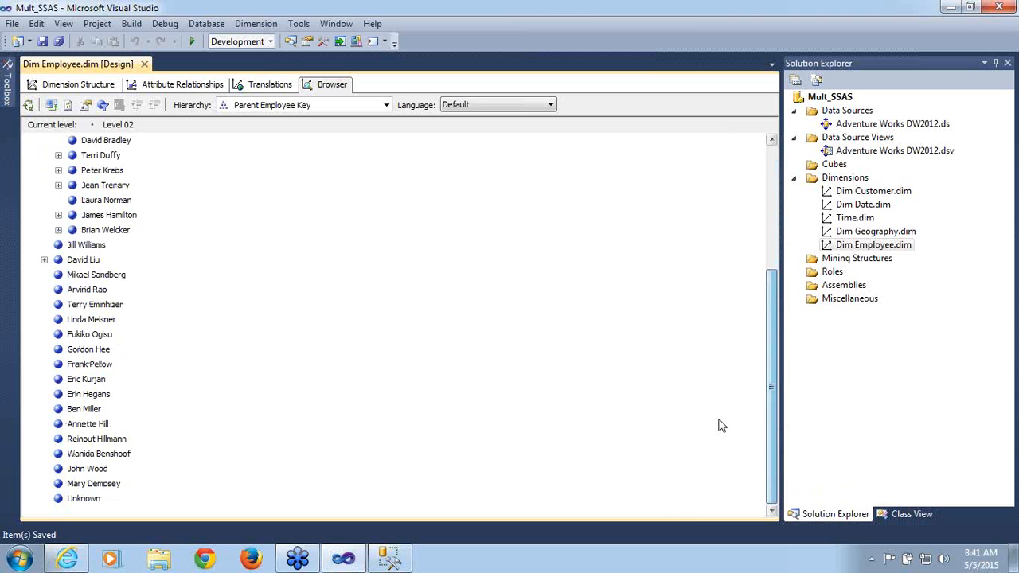
click(45, 260)
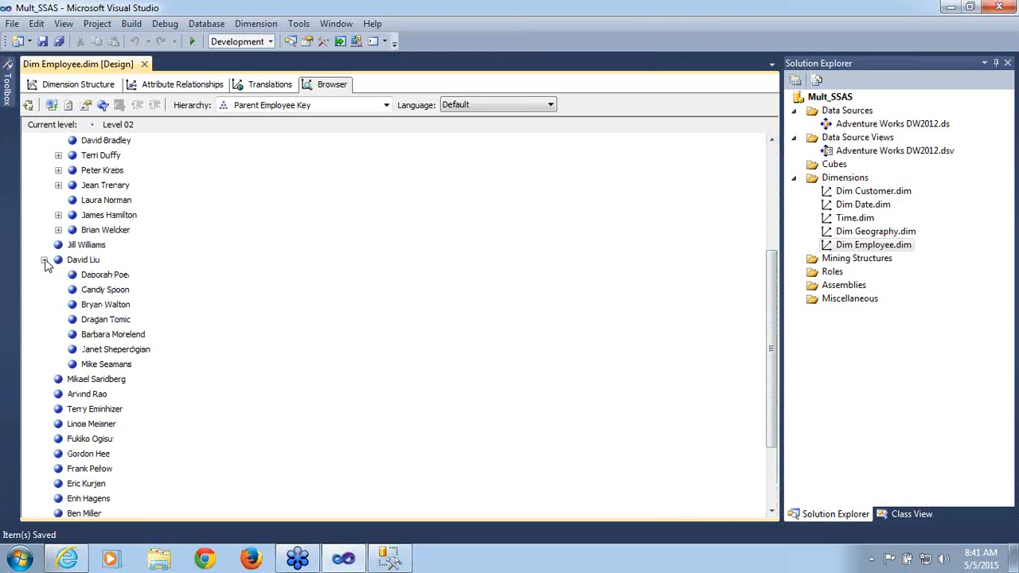
click(45, 260)
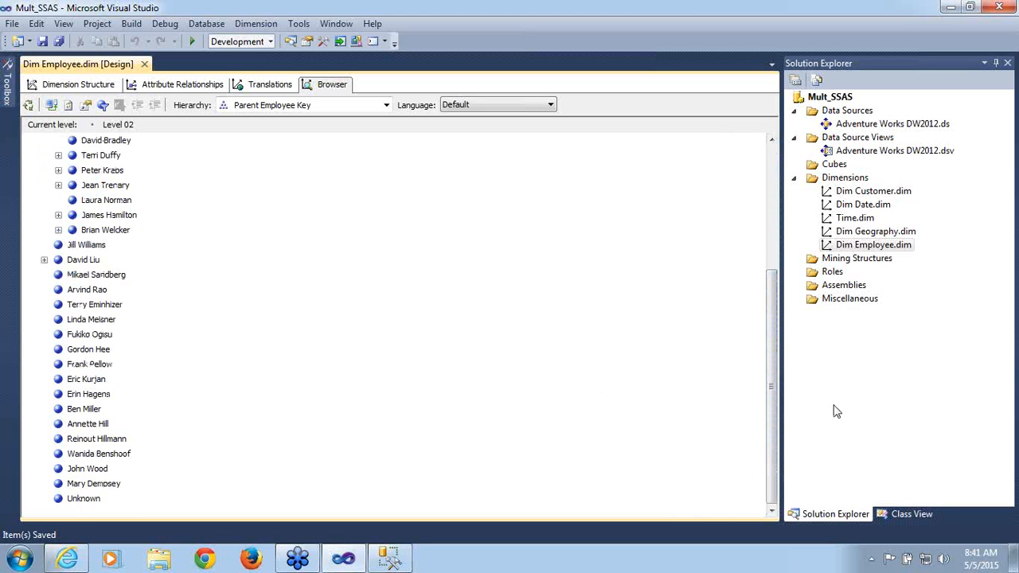
drag(778, 407, 766, 263)
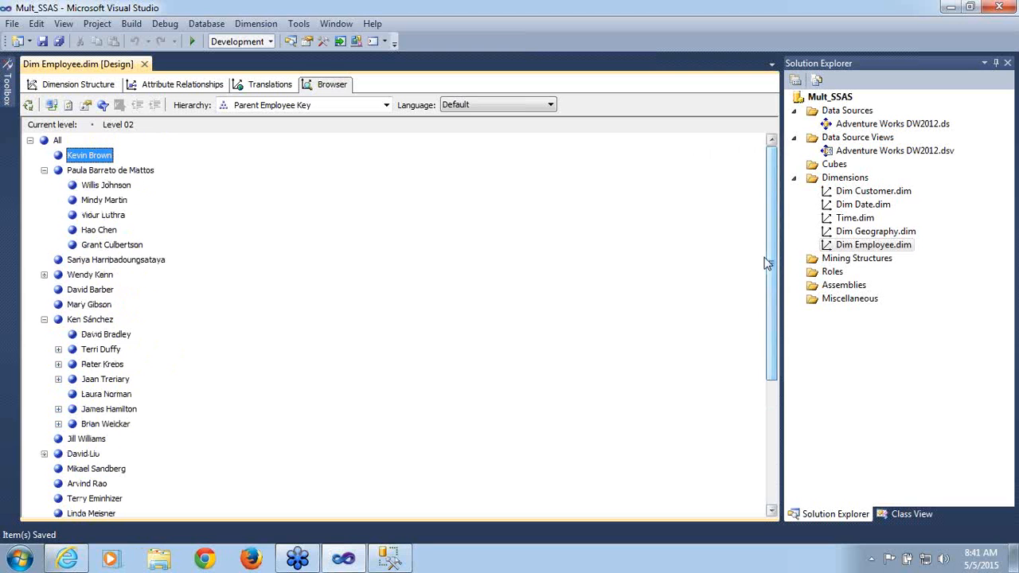
click(45, 171)
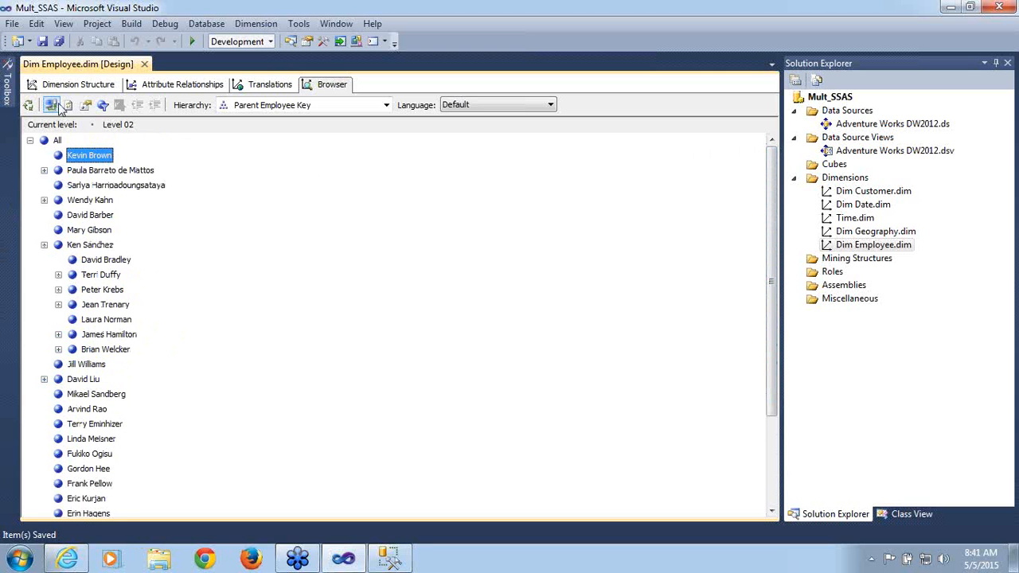
click(45, 245)
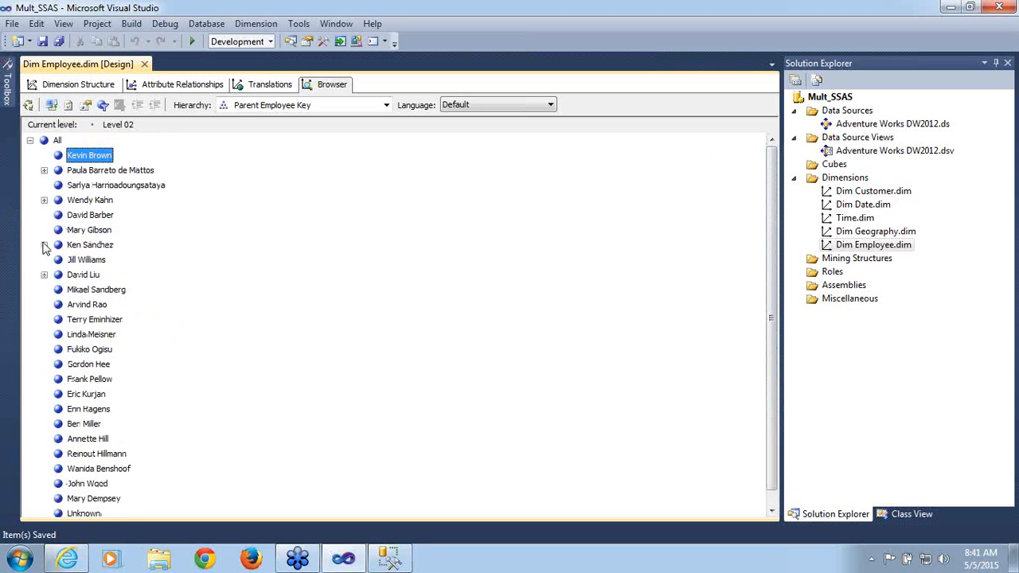
click(64, 86)
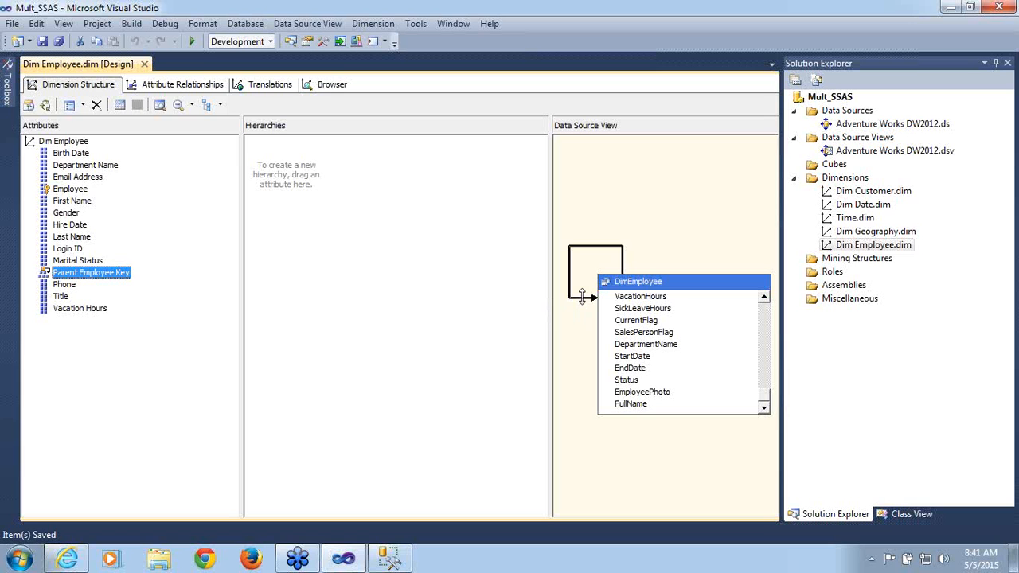
- Delete the self-referencing FK_DimEmployee_DimEmployee relationship from the Adventure Works DW2012 data source view and save it together with the Dim Employee dimension
click(582, 297)
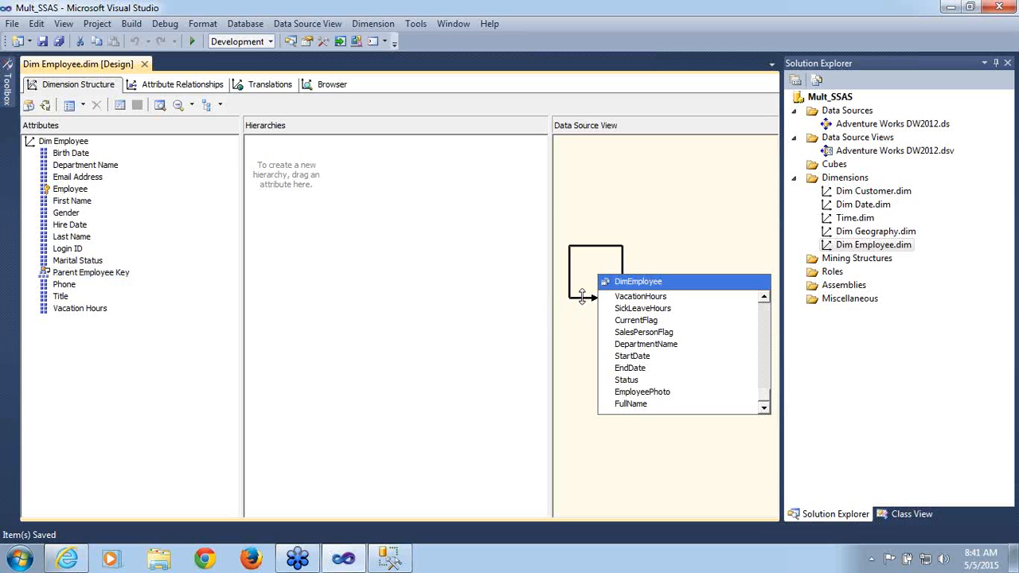
click(83, 276)
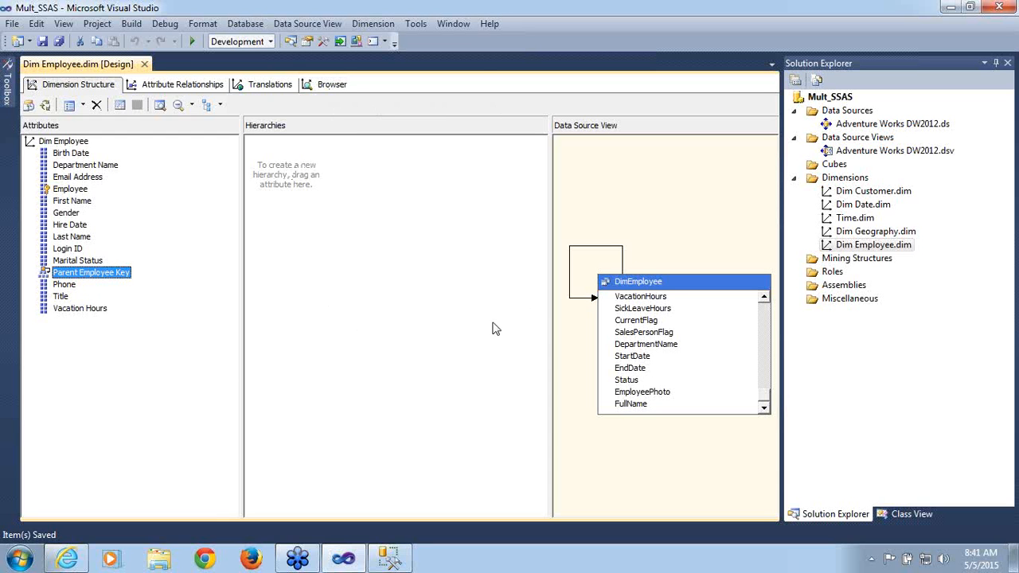
click(583, 294)
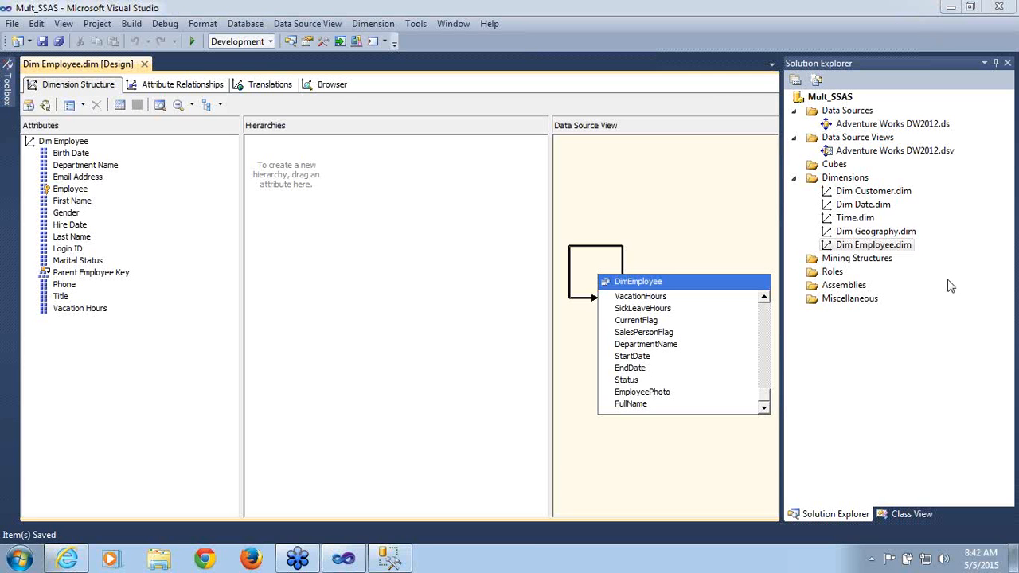
double_click(886, 153)
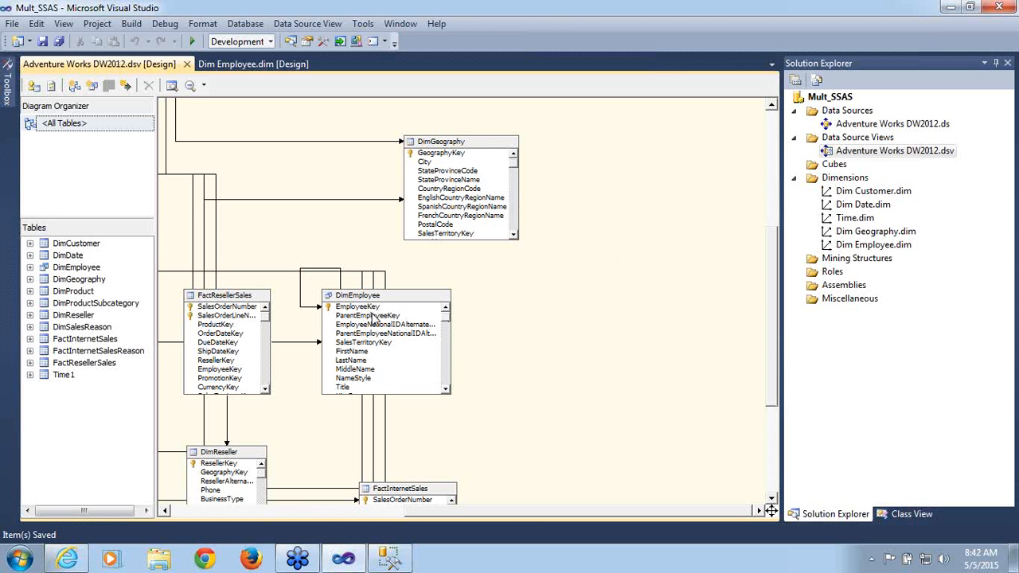
click(306, 309)
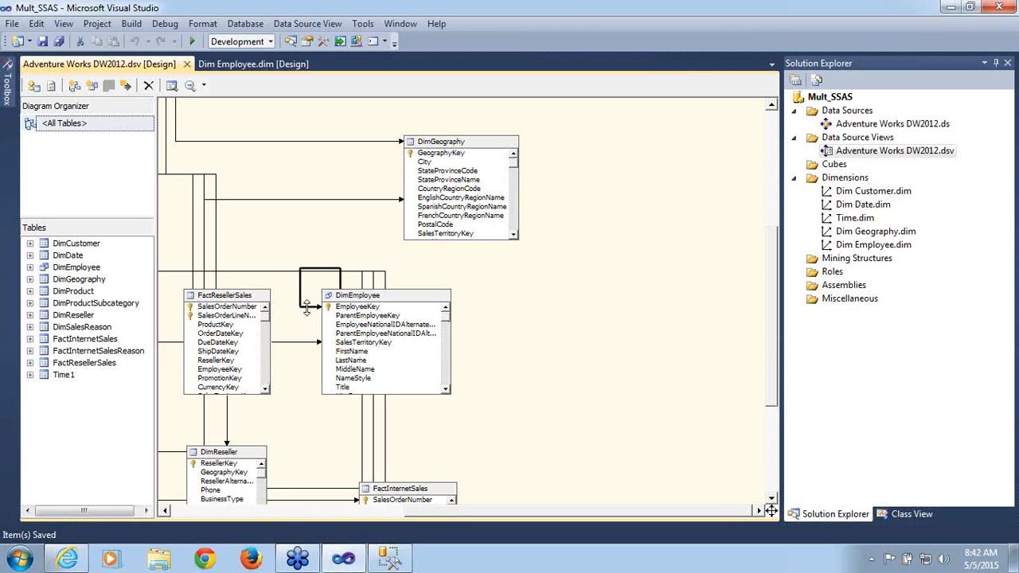
key(Delete)
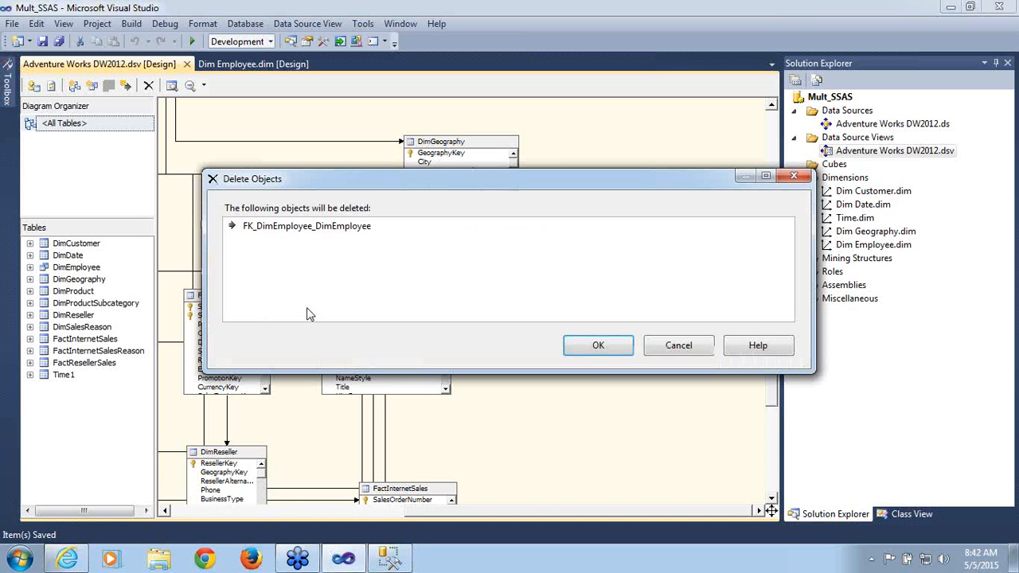
click(598, 347)
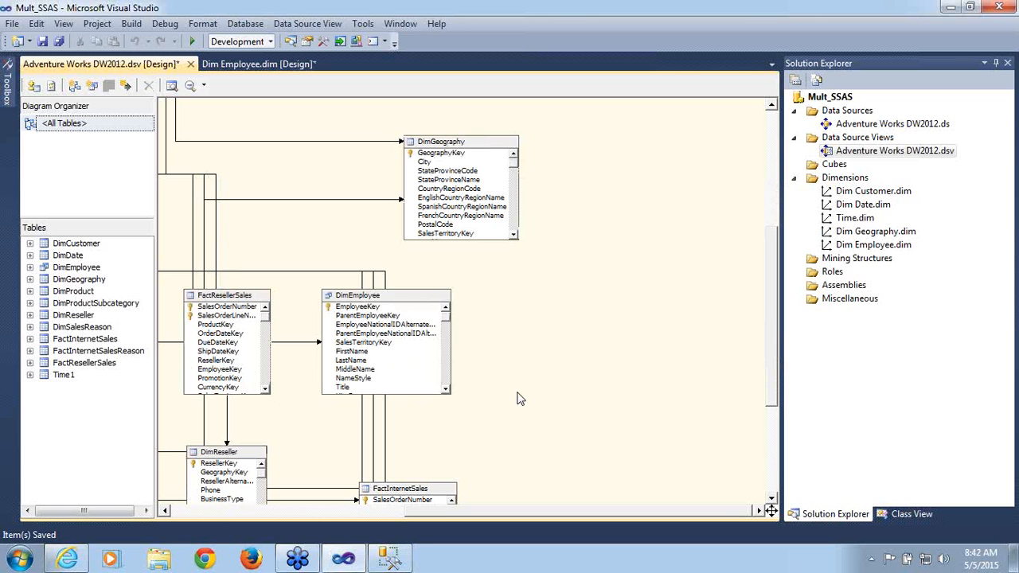
key(ctrl+s)
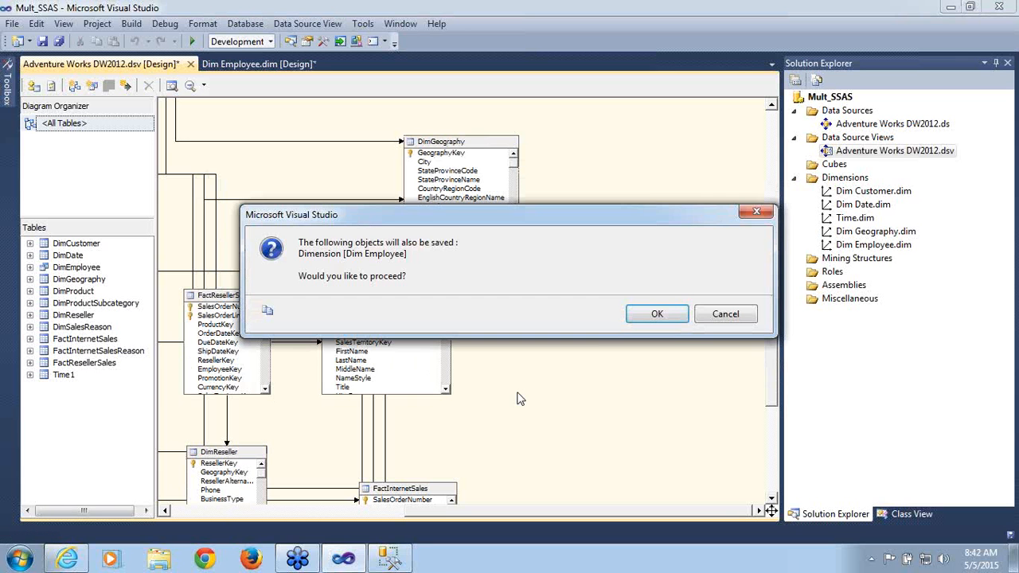
click(655, 316)
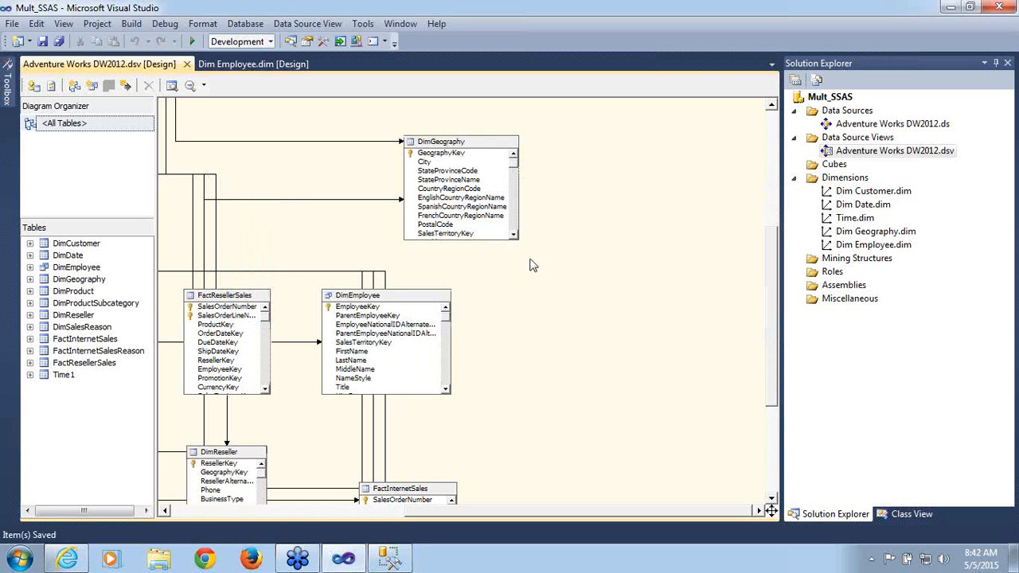
- Start a new dimension from an existing table in Adventure Works DW2012, with DimEmployee as the main table and EmployeeKey as the key column
click(856, 183)
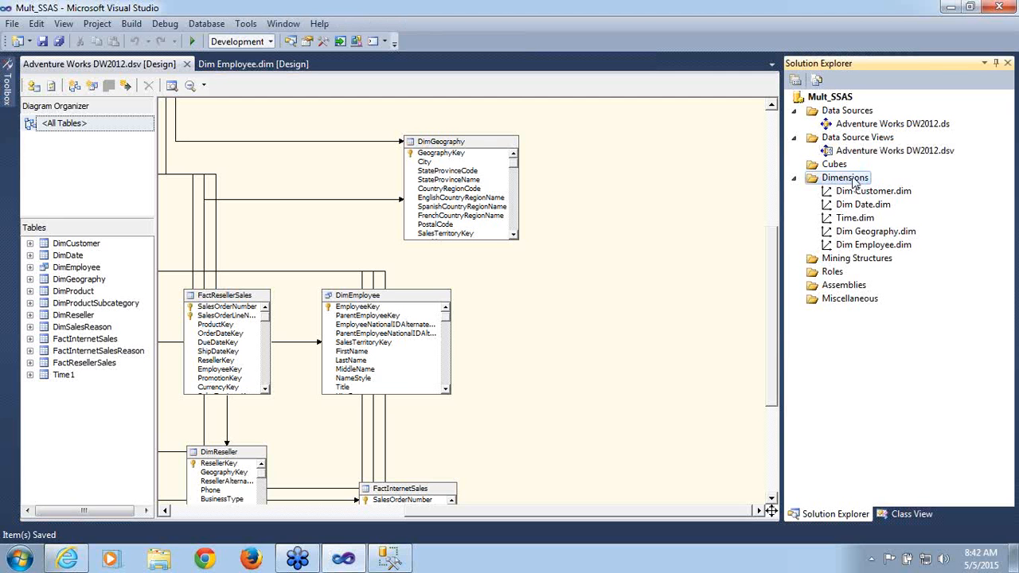
right_click(854, 182)
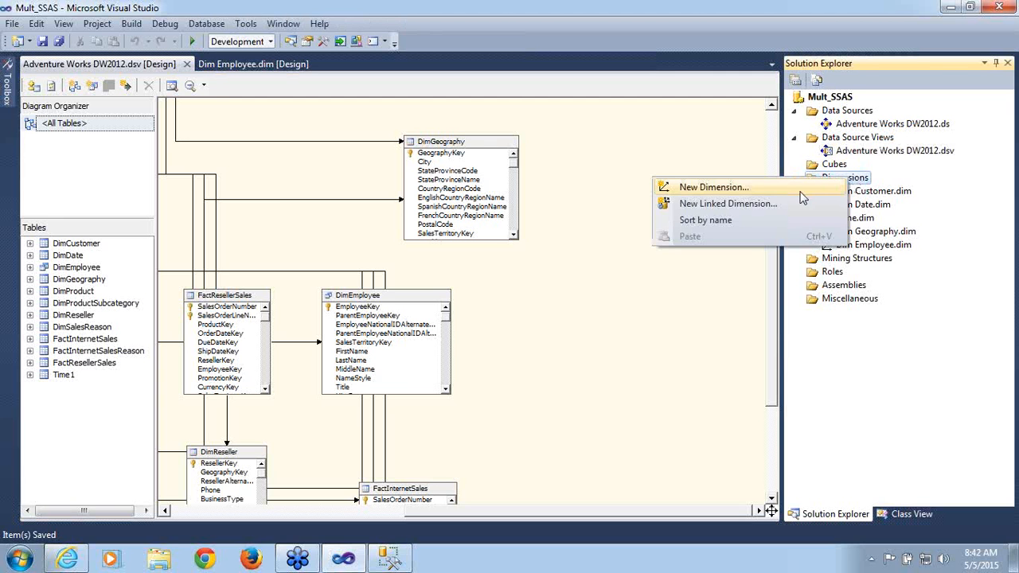
click(763, 189)
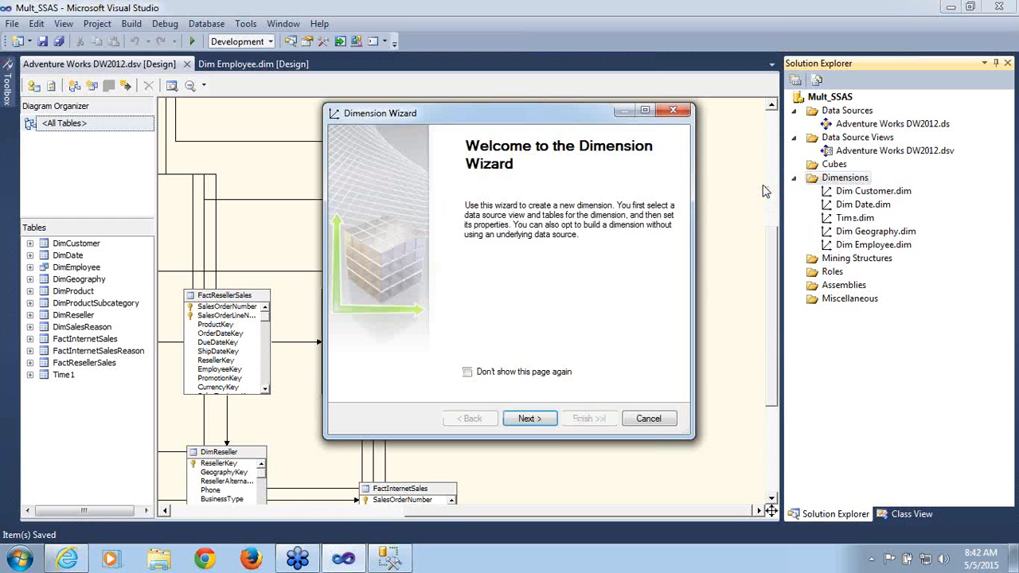
click(540, 419)
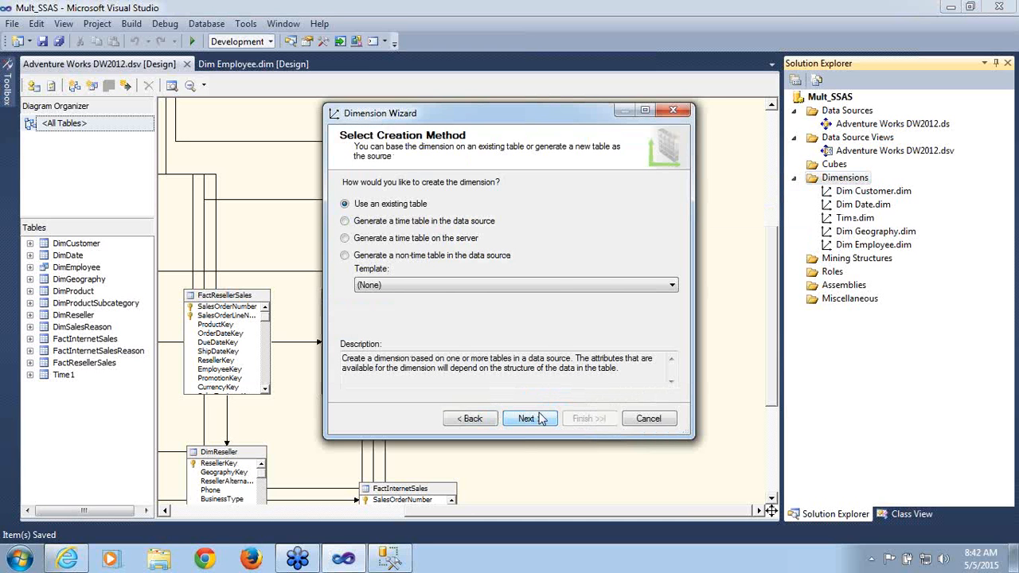
click(540, 418)
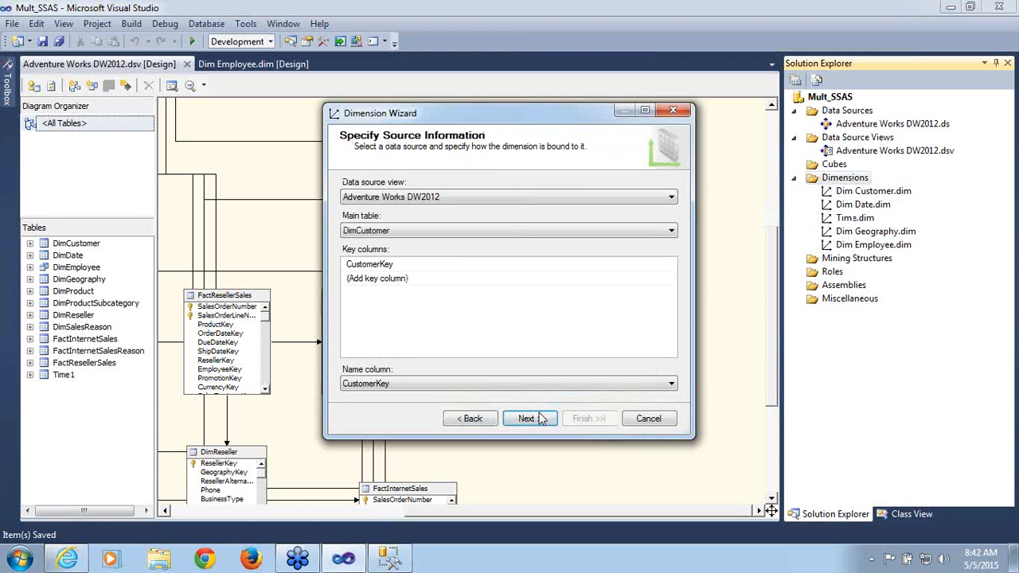
click(466, 230)
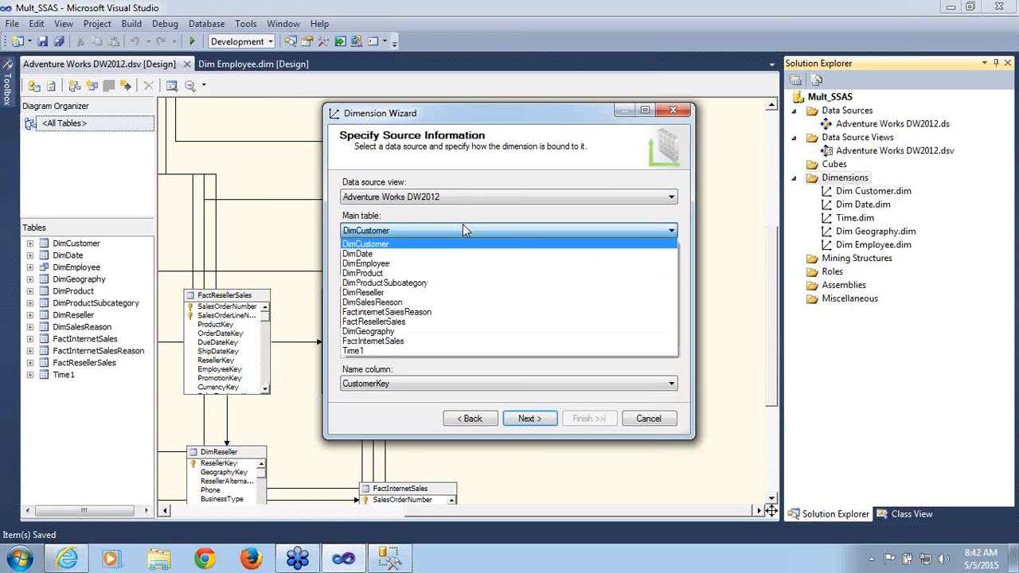
click(421, 265)
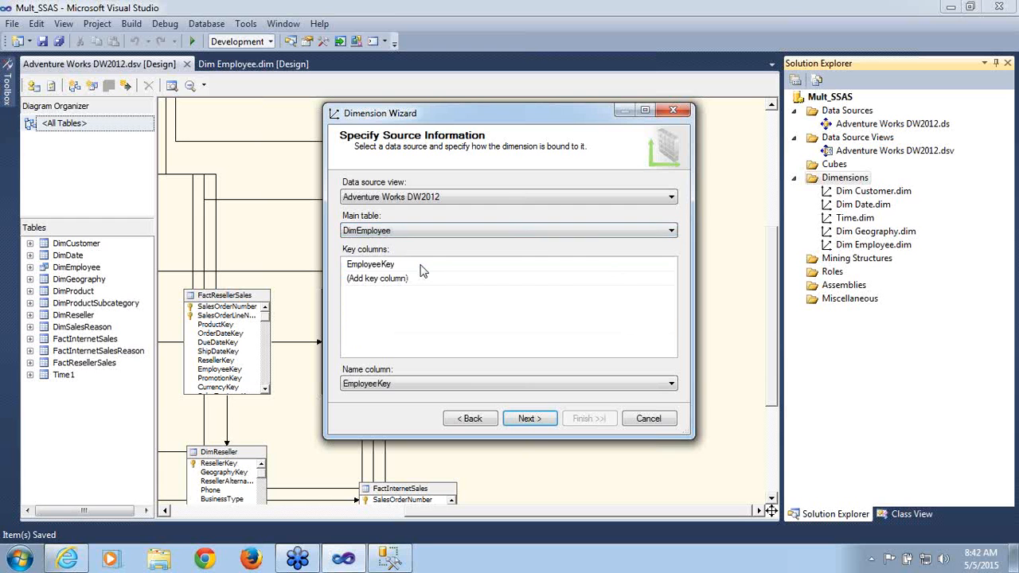
click(537, 419)
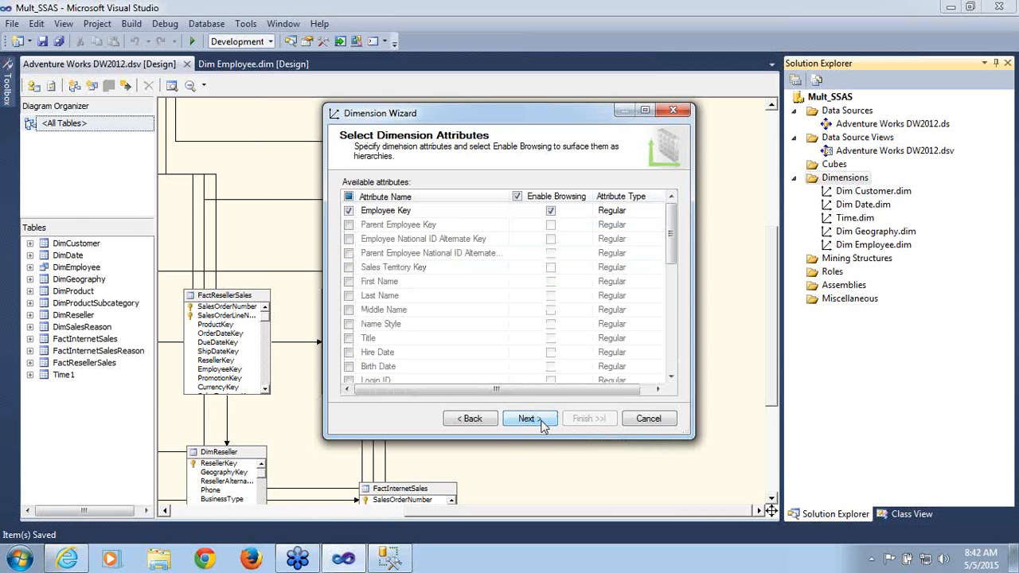
click(484, 421)
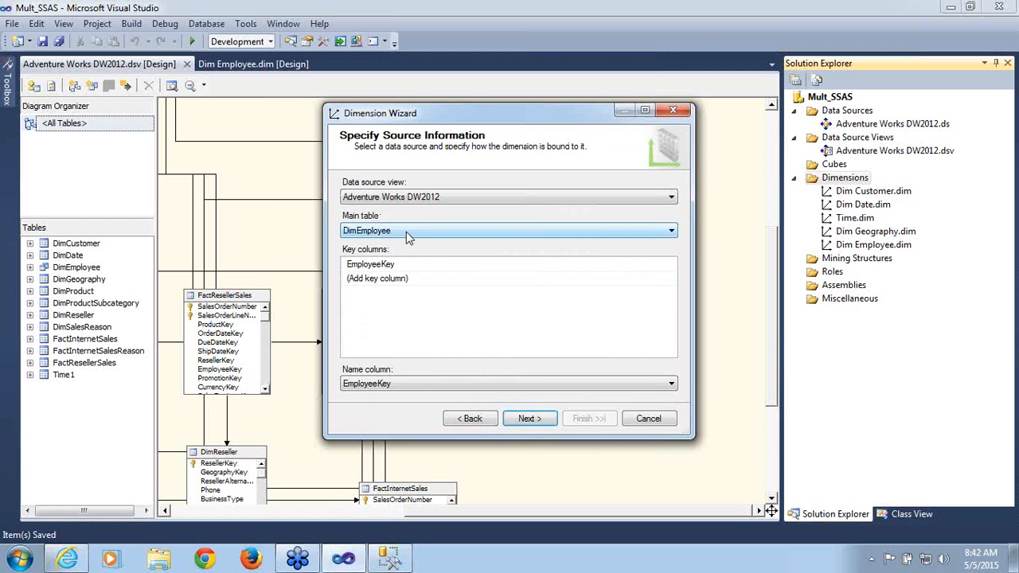
click(529, 419)
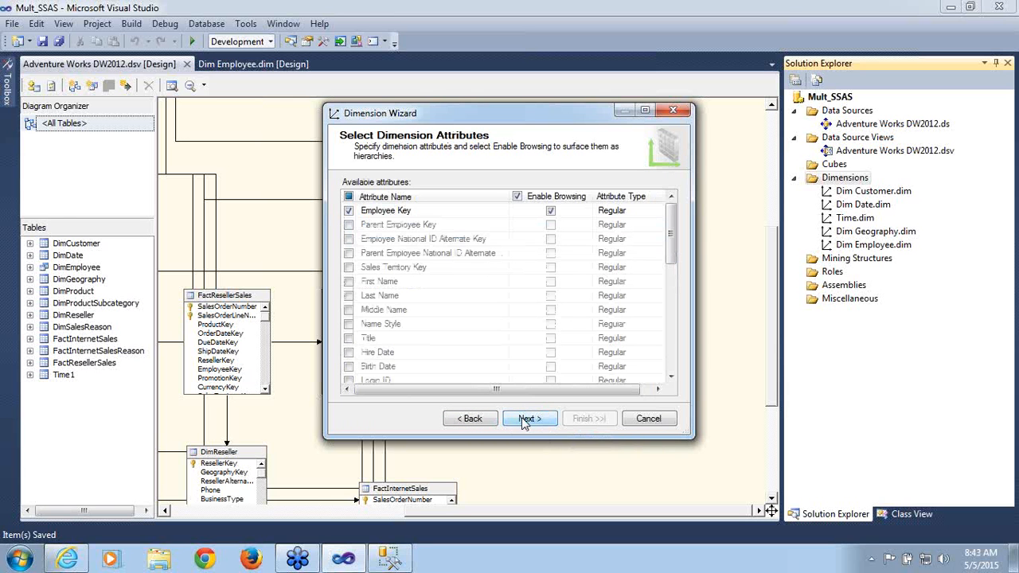
- Include Parent Employee Key, Sales Territory Key, First Name, Last Name, Title, Hire Date and Birth Date as attributes of the new dimension
click(349, 268)
click(349, 224)
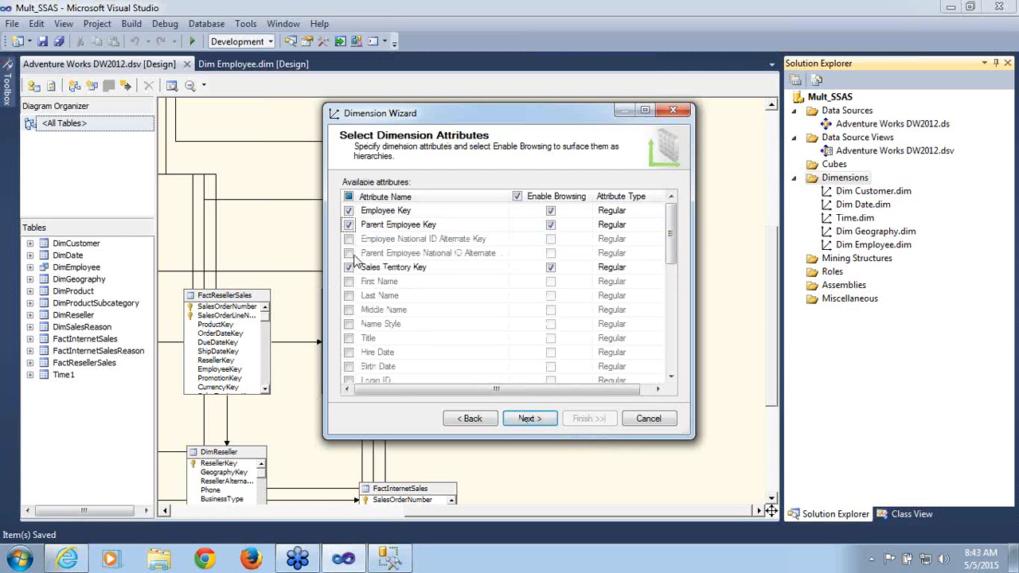
click(349, 282)
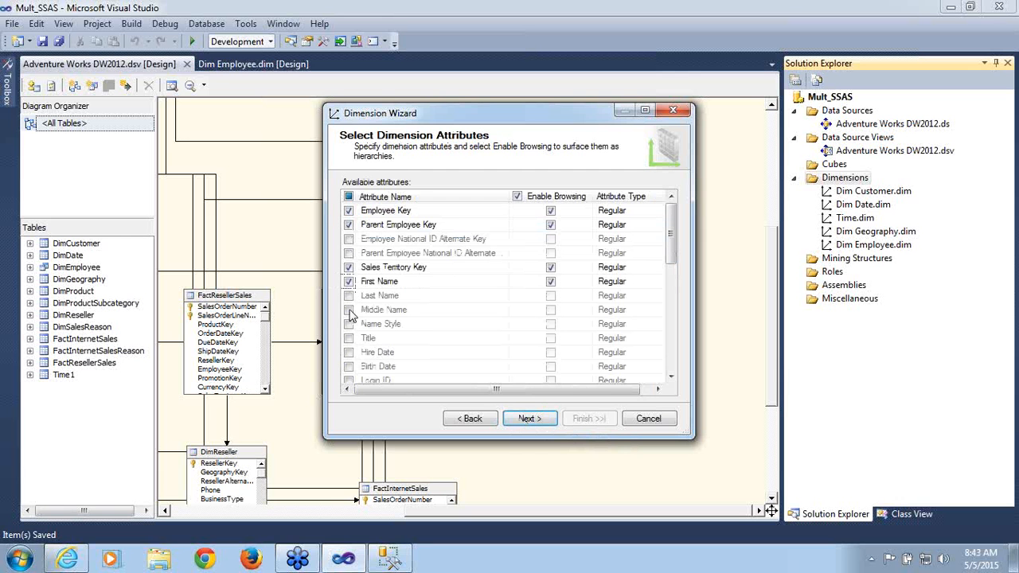
click(349, 296)
click(349, 338)
click(349, 352)
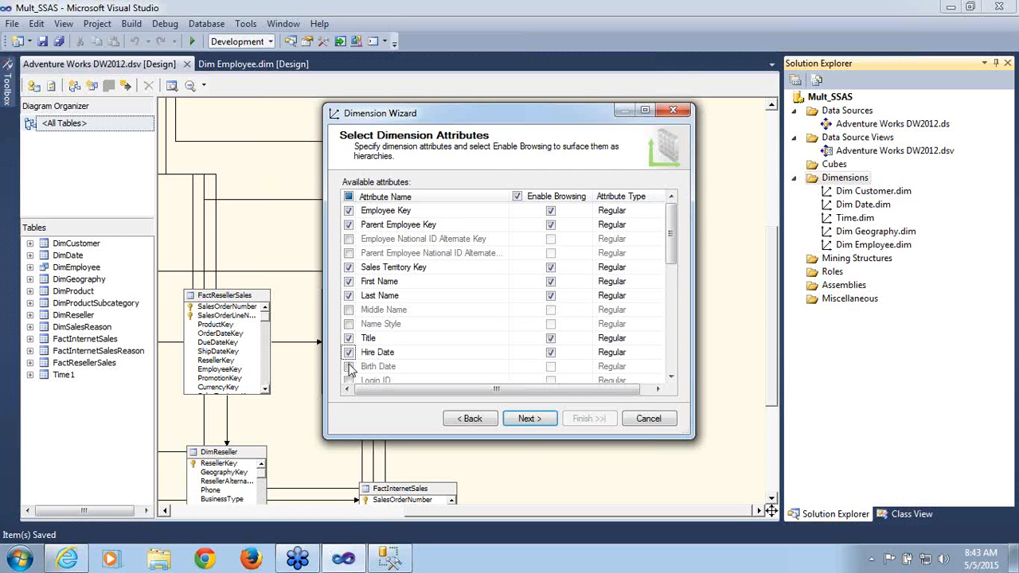
click(348, 366)
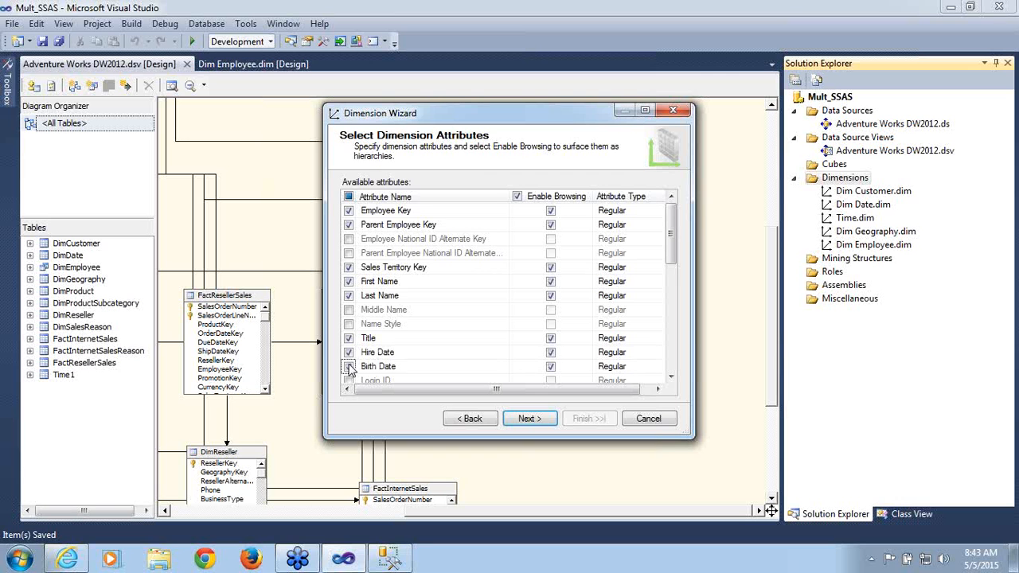
click(518, 420)
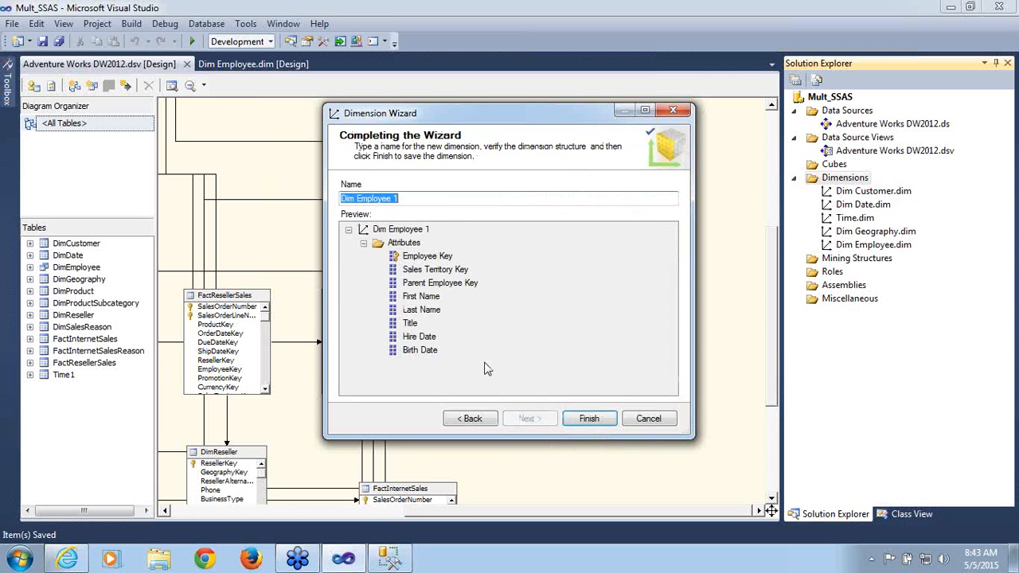
- Name the new dimension Dim Employee 1 and finish creating it
click(409, 199)
text(1)
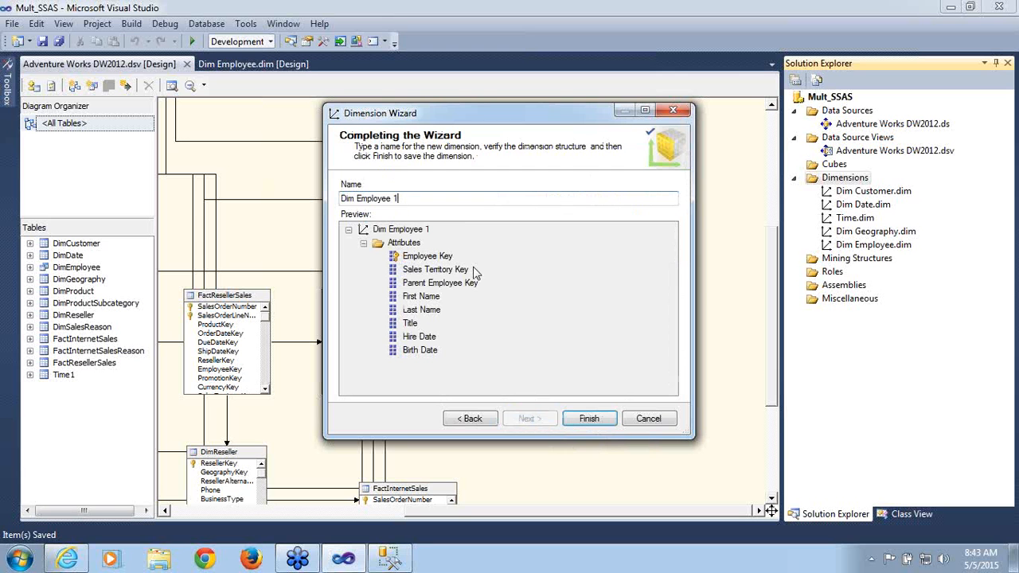
click(589, 418)
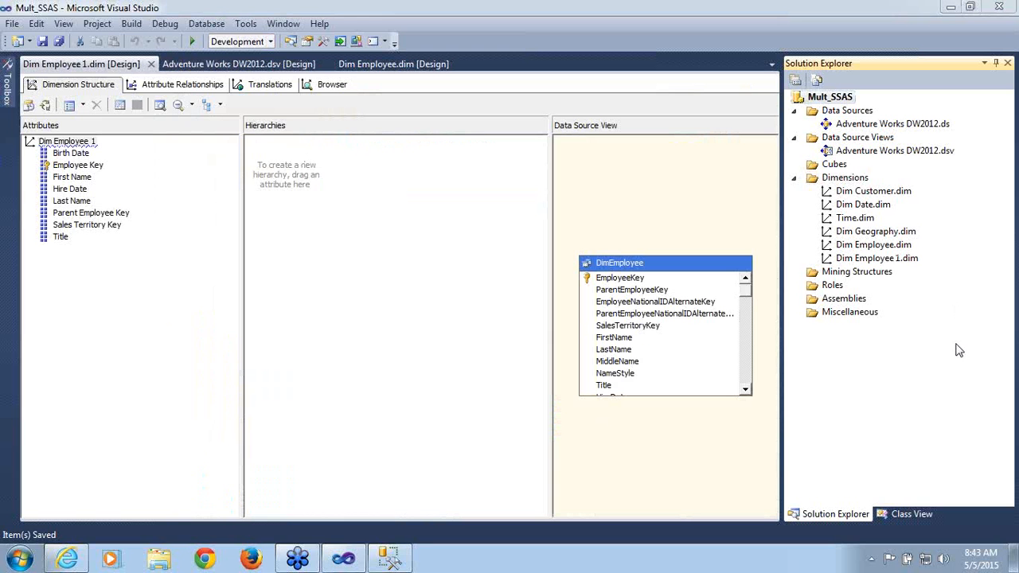
- Check DimEmployee in the data source view and close it, and set the Parent Employee Key attribute's usage to Parent in Dim Employee 1
click(75, 216)
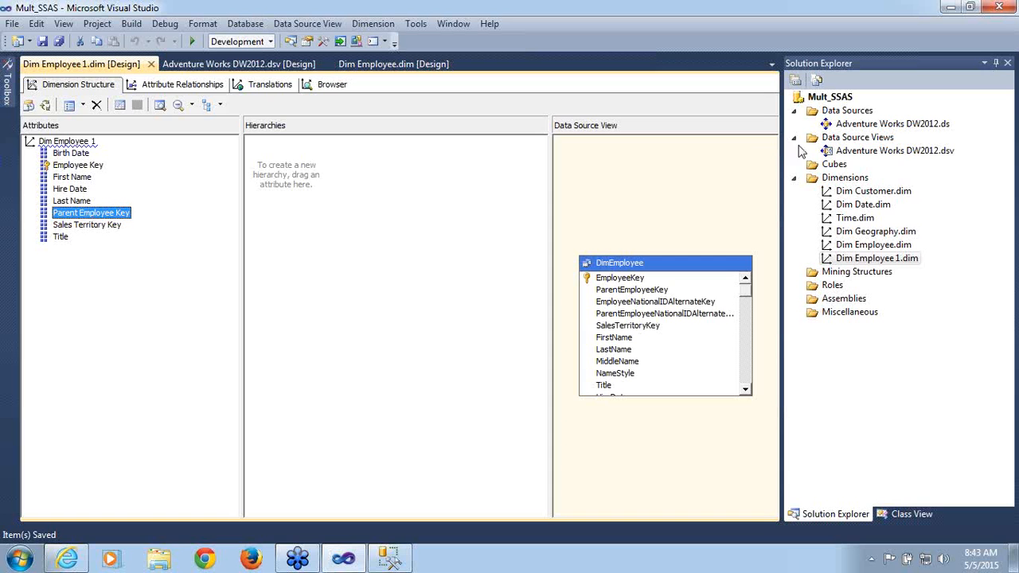
click(849, 151)
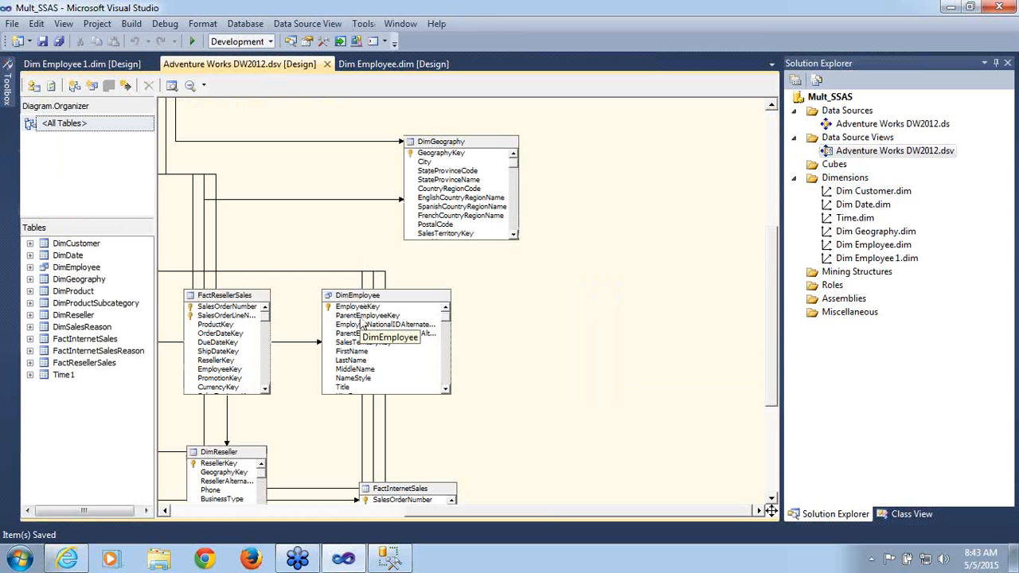
click(328, 65)
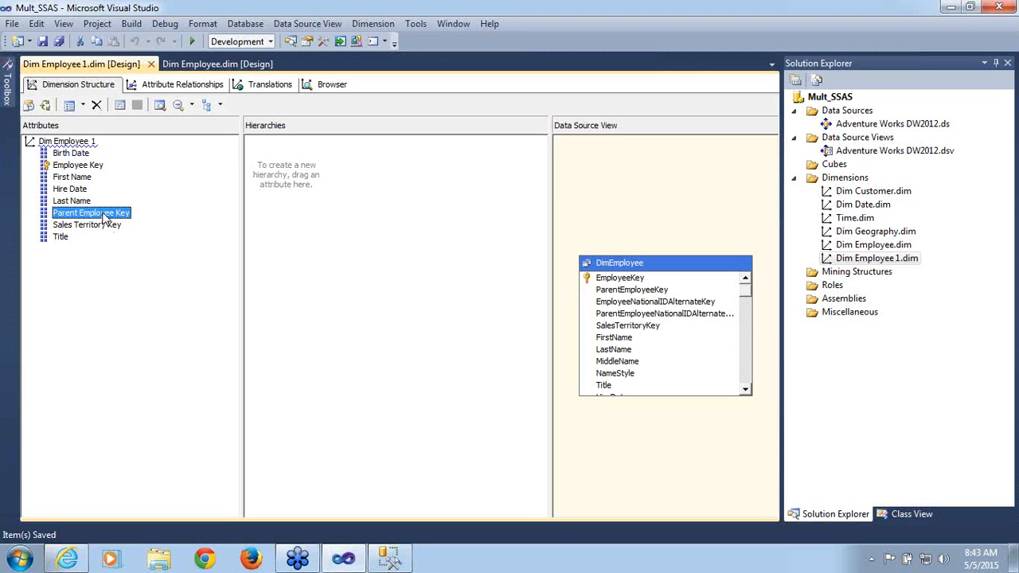
right_click(105, 217)
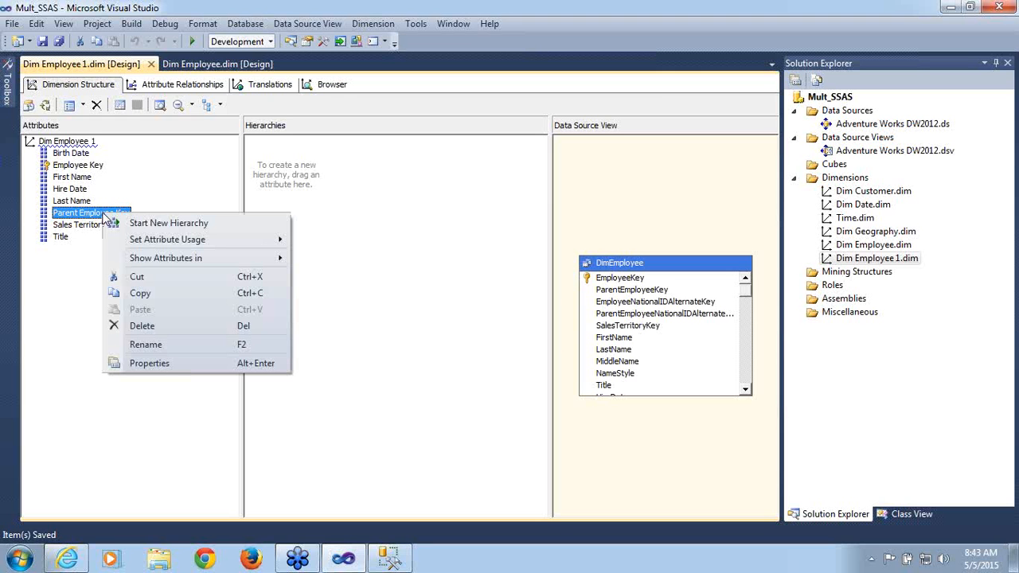
mouse_move(119, 244)
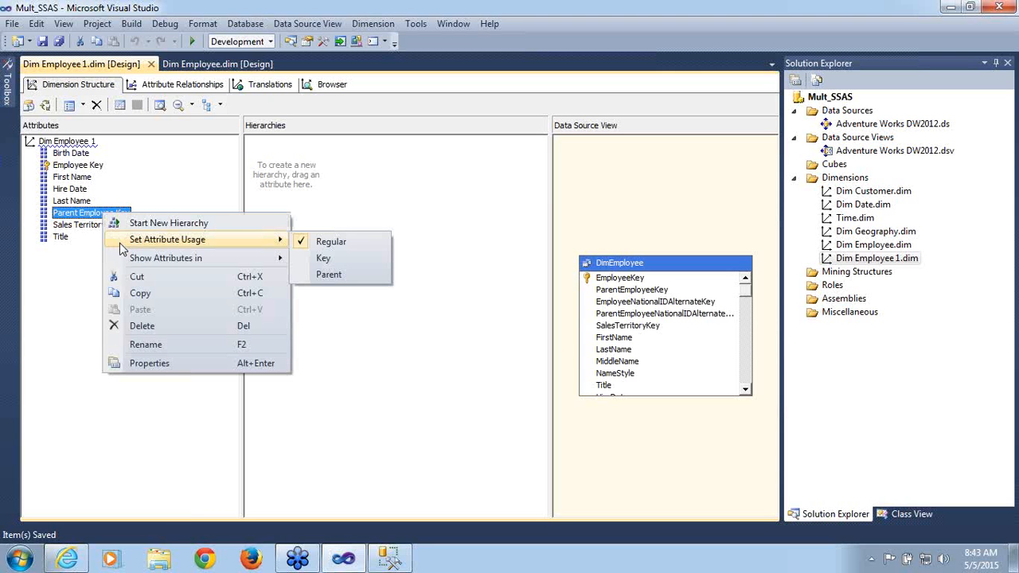
click(329, 275)
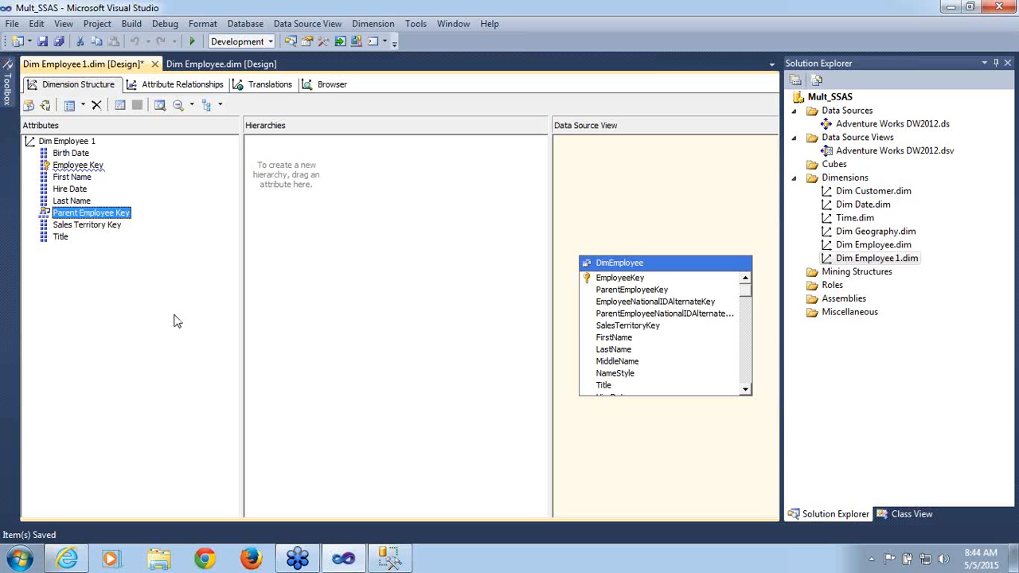
- Review Parent Employee Key's usage options, and close the Dim Employee 1 design without saving its changes along with the Dim Employee design
right_click(117, 220)
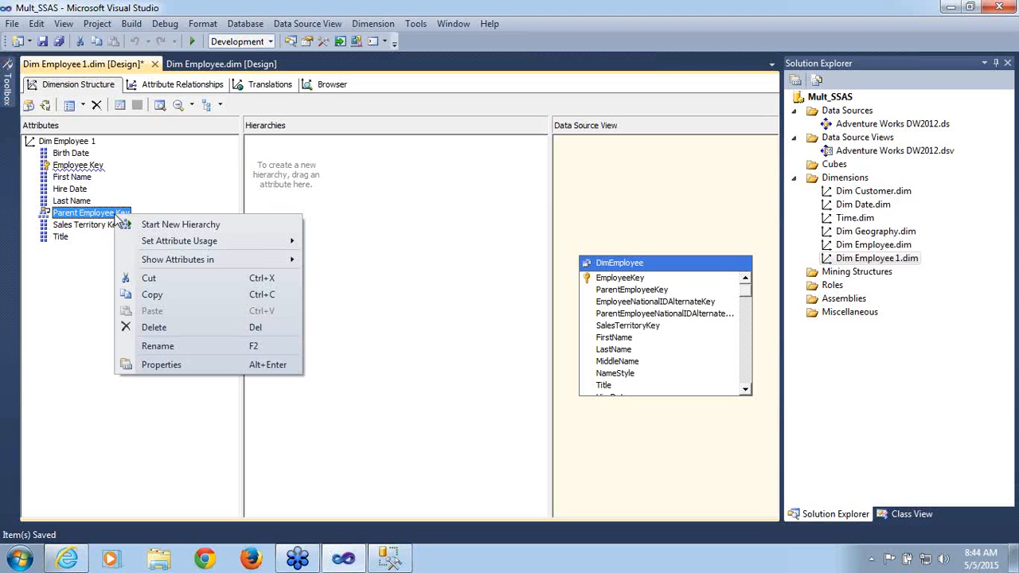
mouse_move(143, 247)
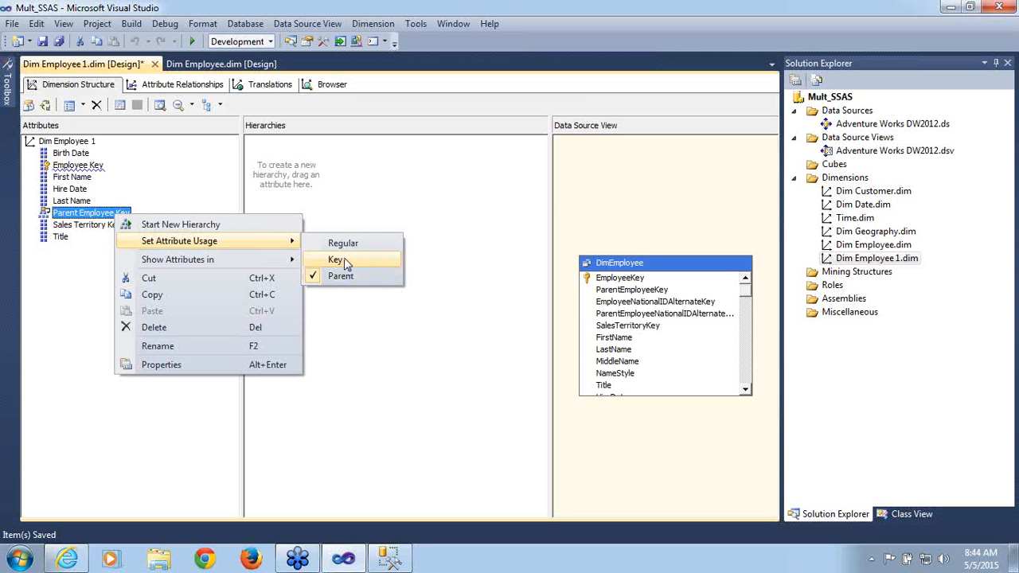
click(357, 320)
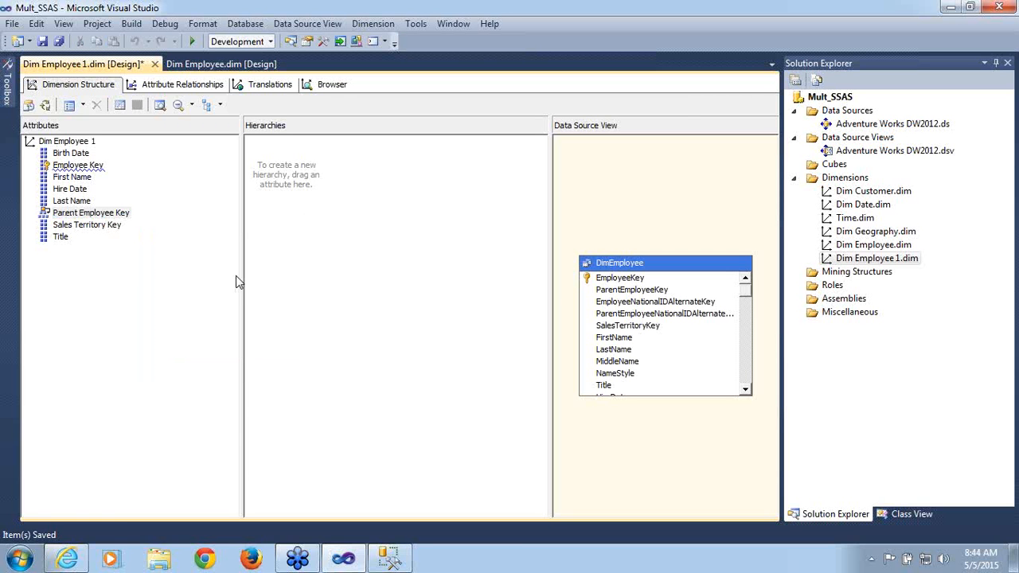
click(102, 228)
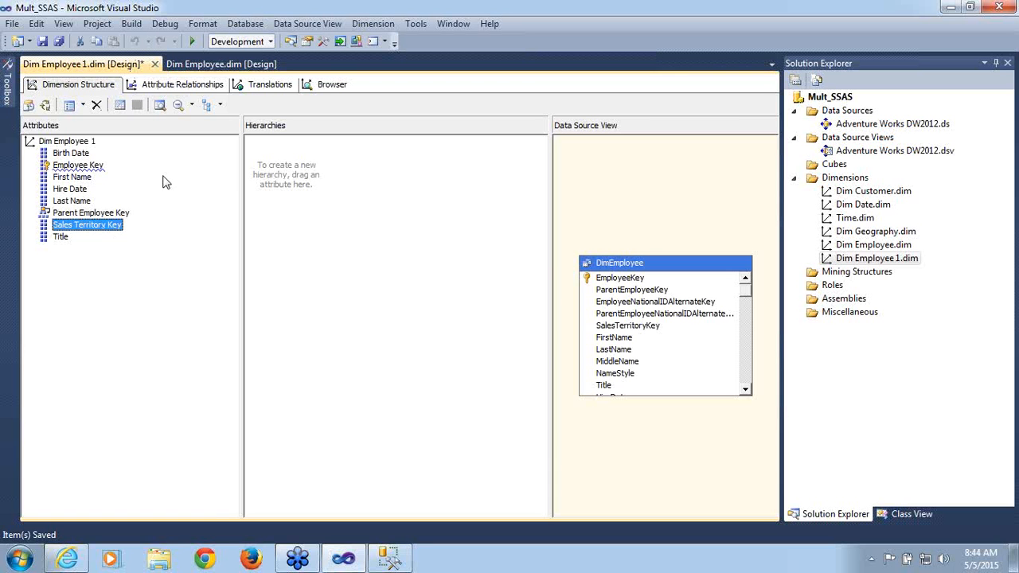
click(157, 69)
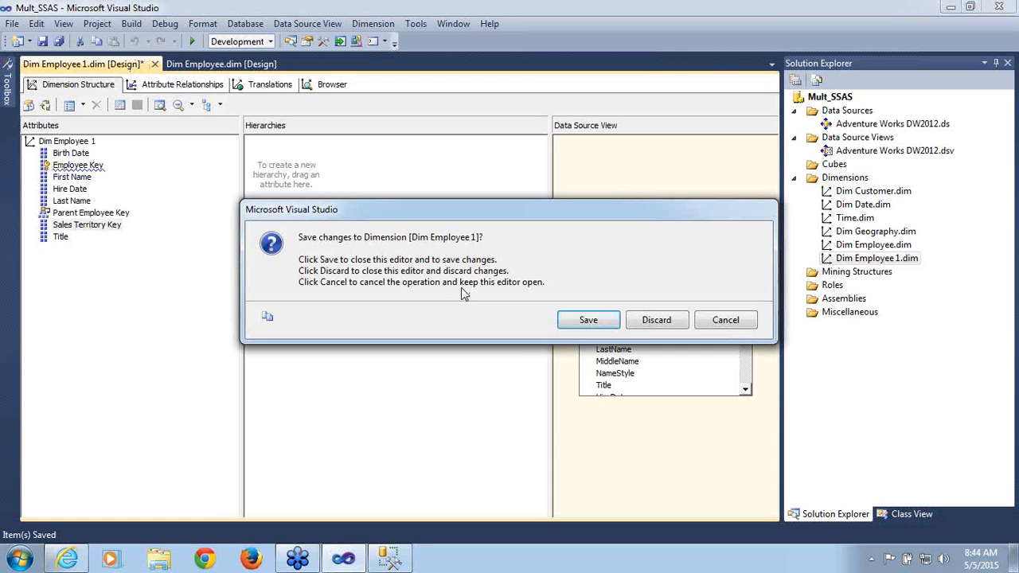
click(656, 320)
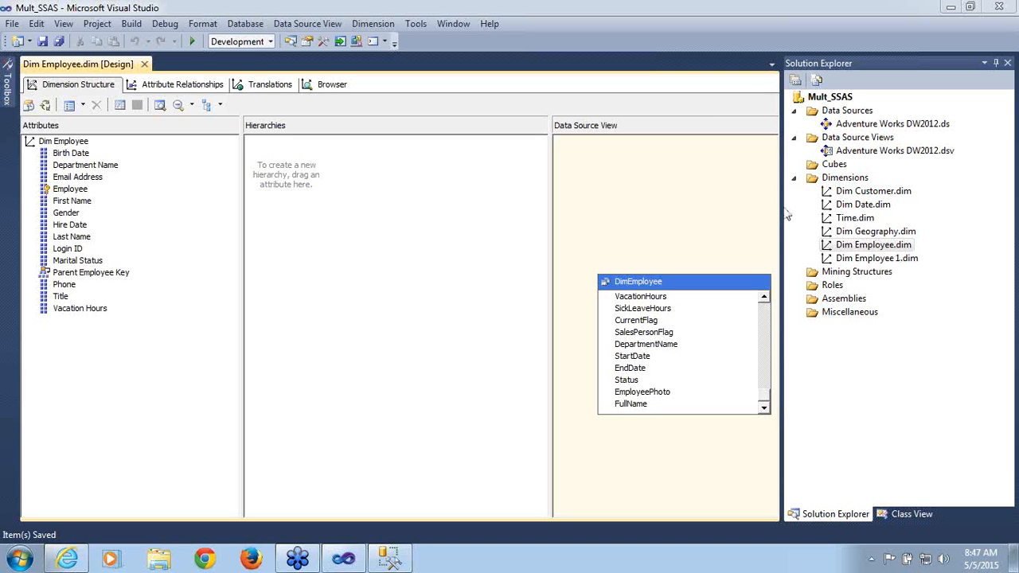
click(144, 65)
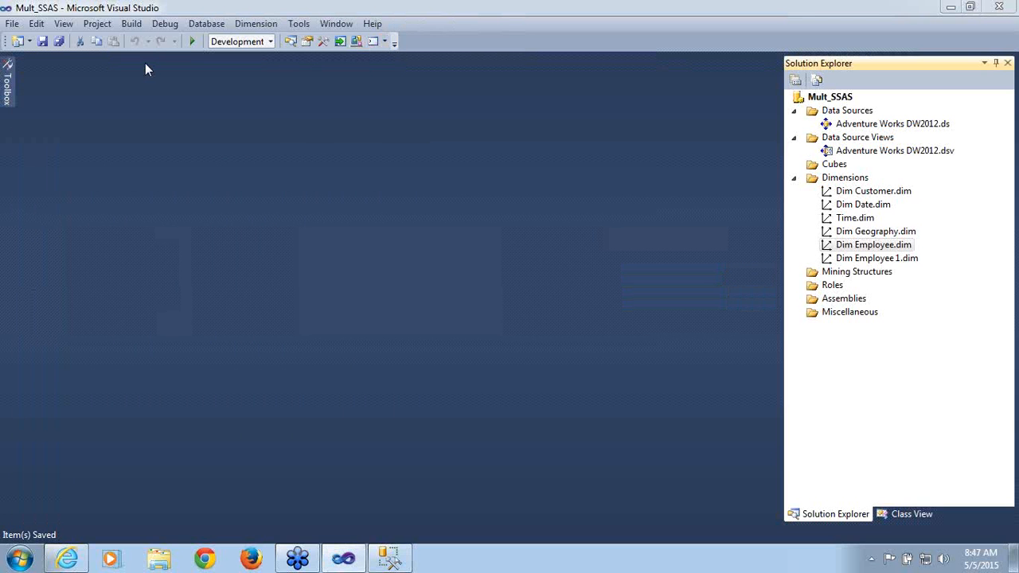